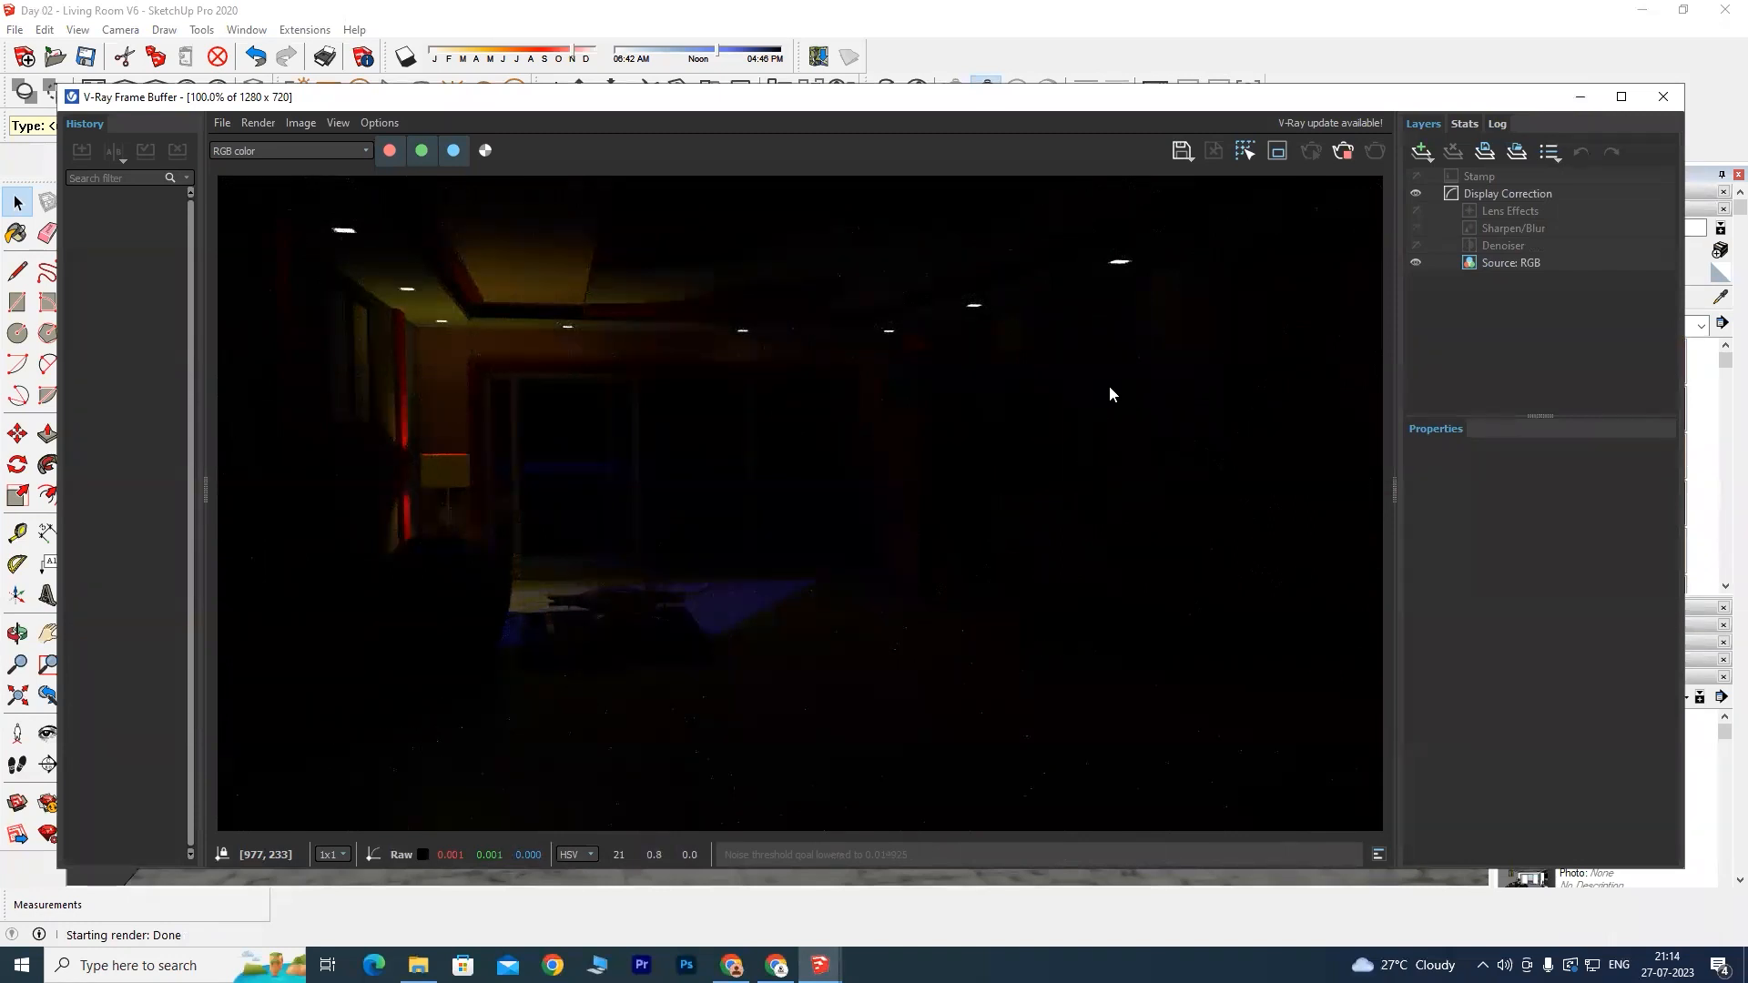
Step: Close the V-Ray Frame Buffer and return to the living room model
left_click(1663, 96)
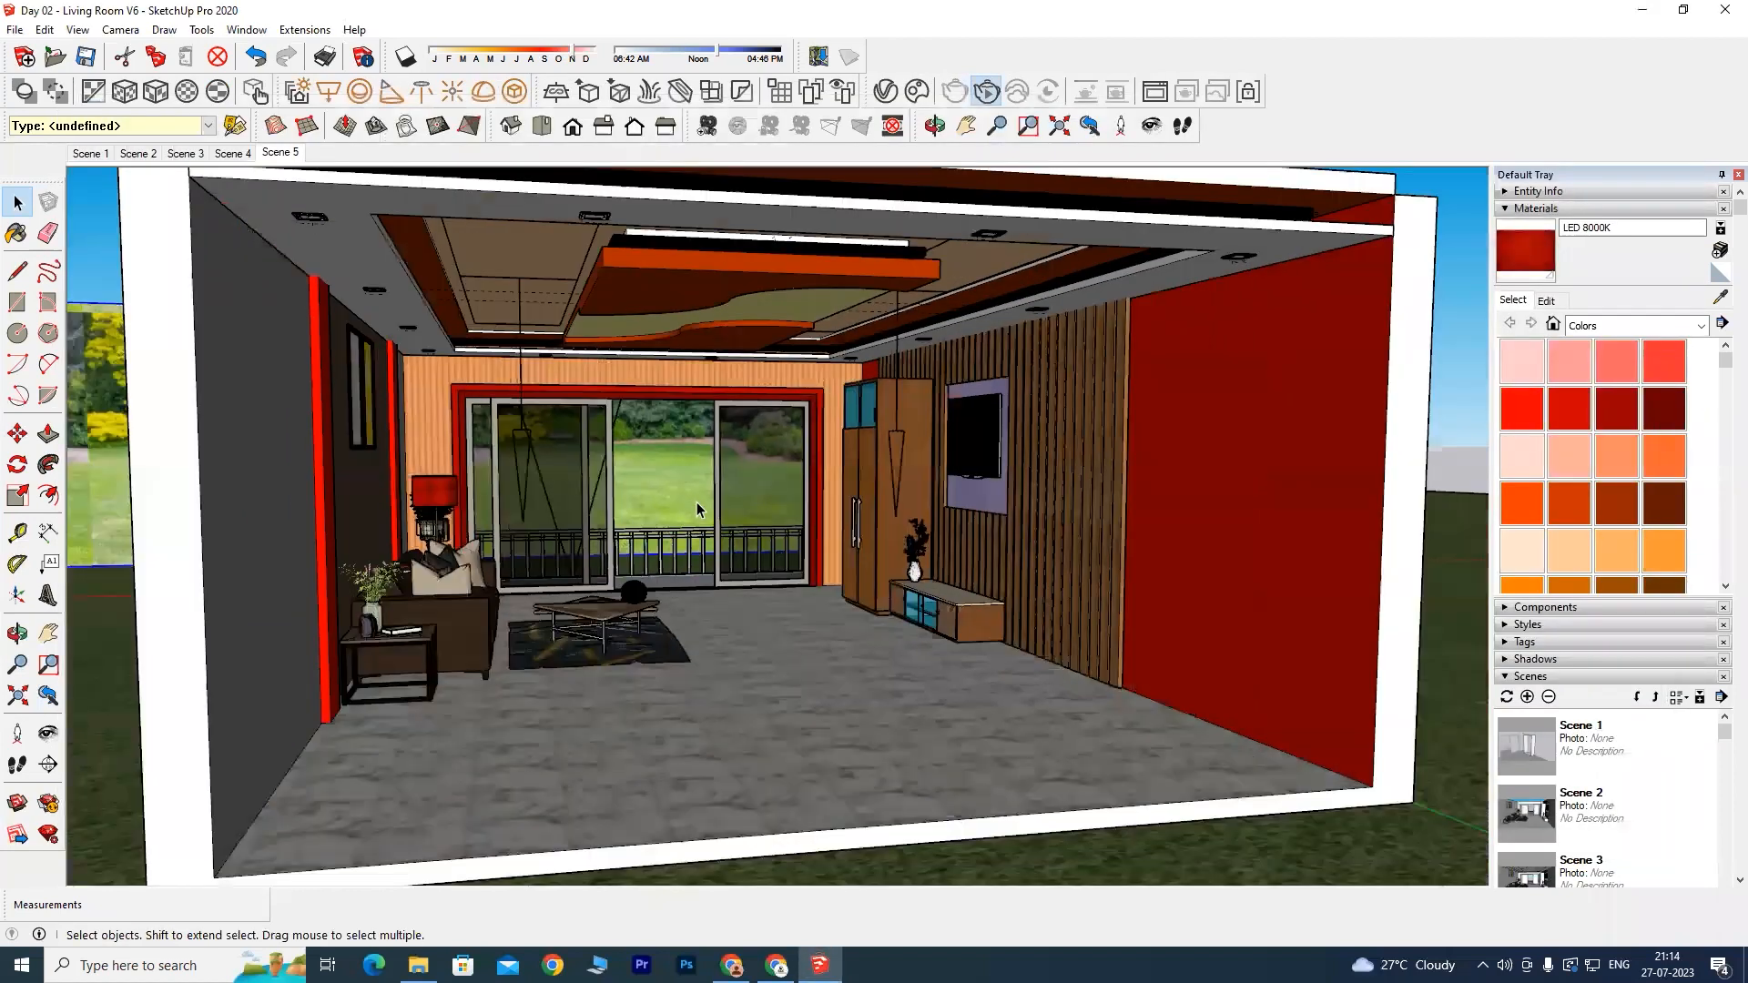
scroll(697, 501, "down", 3)
mouse_move(696, 501)
middle_mouse_down()
mouse_move(674, 578)
mouse_move(648, 572)
mouse_move(780, 574)
mouse_move(745, 570)
middle_mouse_up()
scroll(646, 570, "up", 3)
scroll(647, 570, "up", 3)
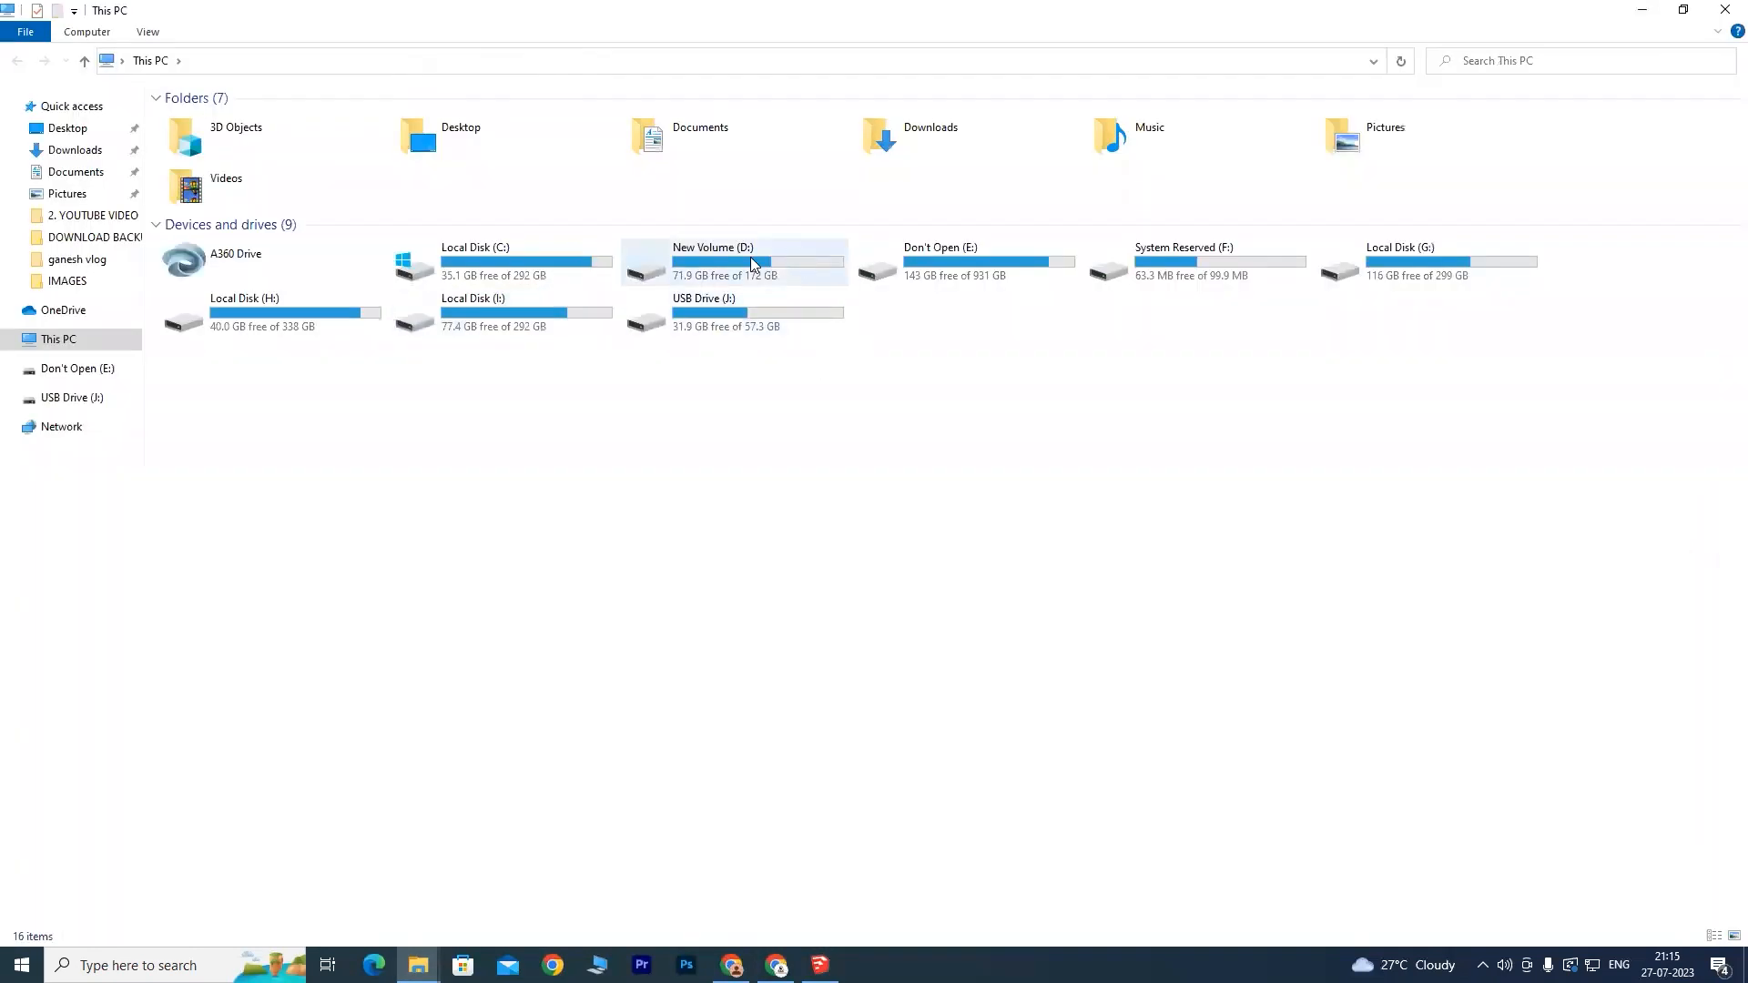
Step: In File Explorer, open the iesguide image from E: > 8. MY WORK > INTERIOR & EXT Work > 30 ies-lights > NICE_IES
double_click(937, 273)
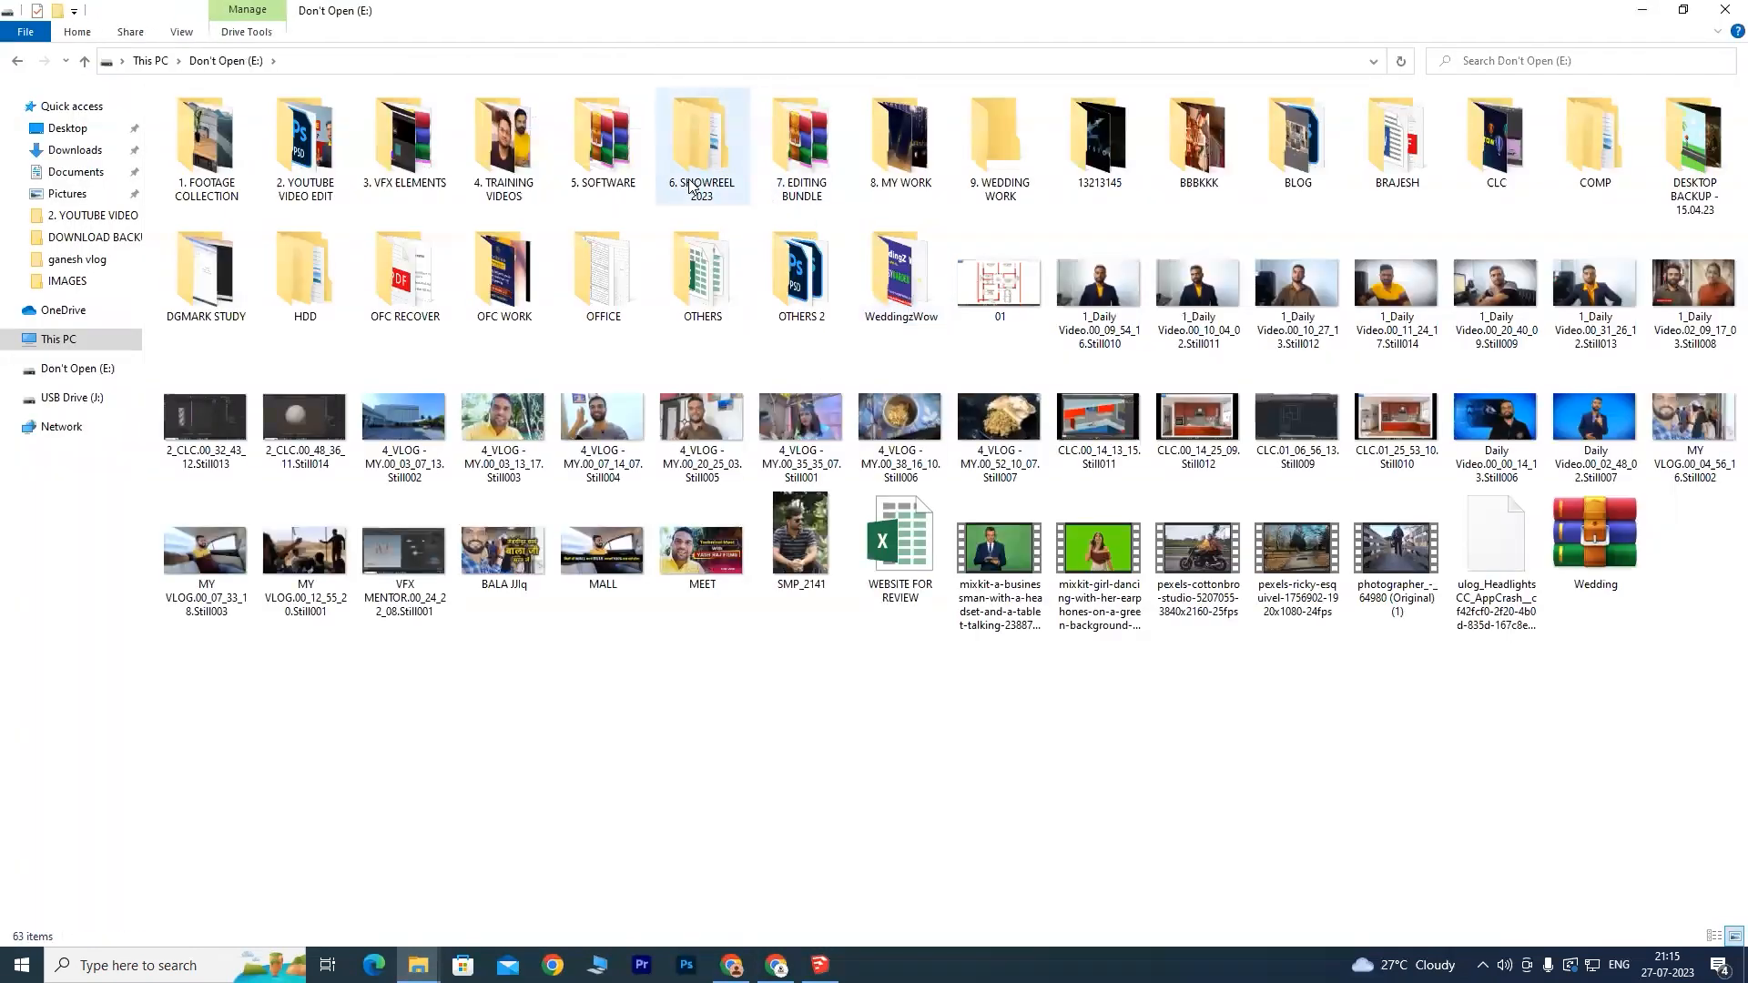
double_click(899, 146)
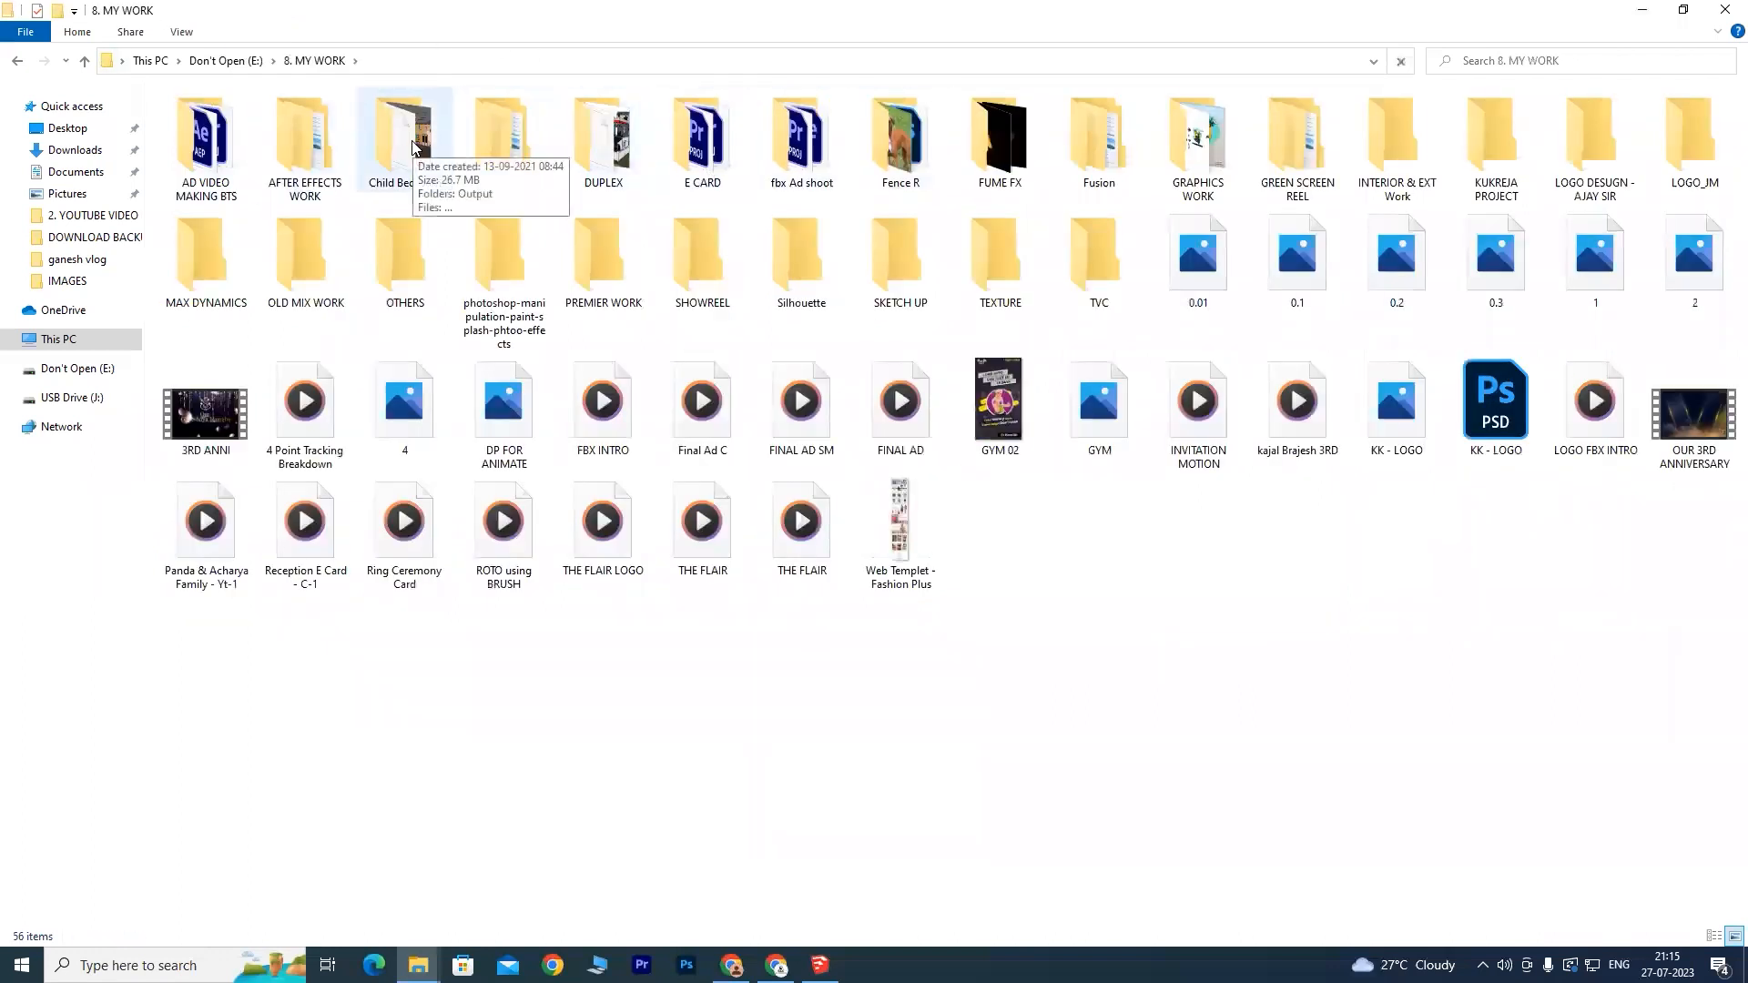
double_click(1397, 136)
double_click(215, 160)
double_click(217, 121)
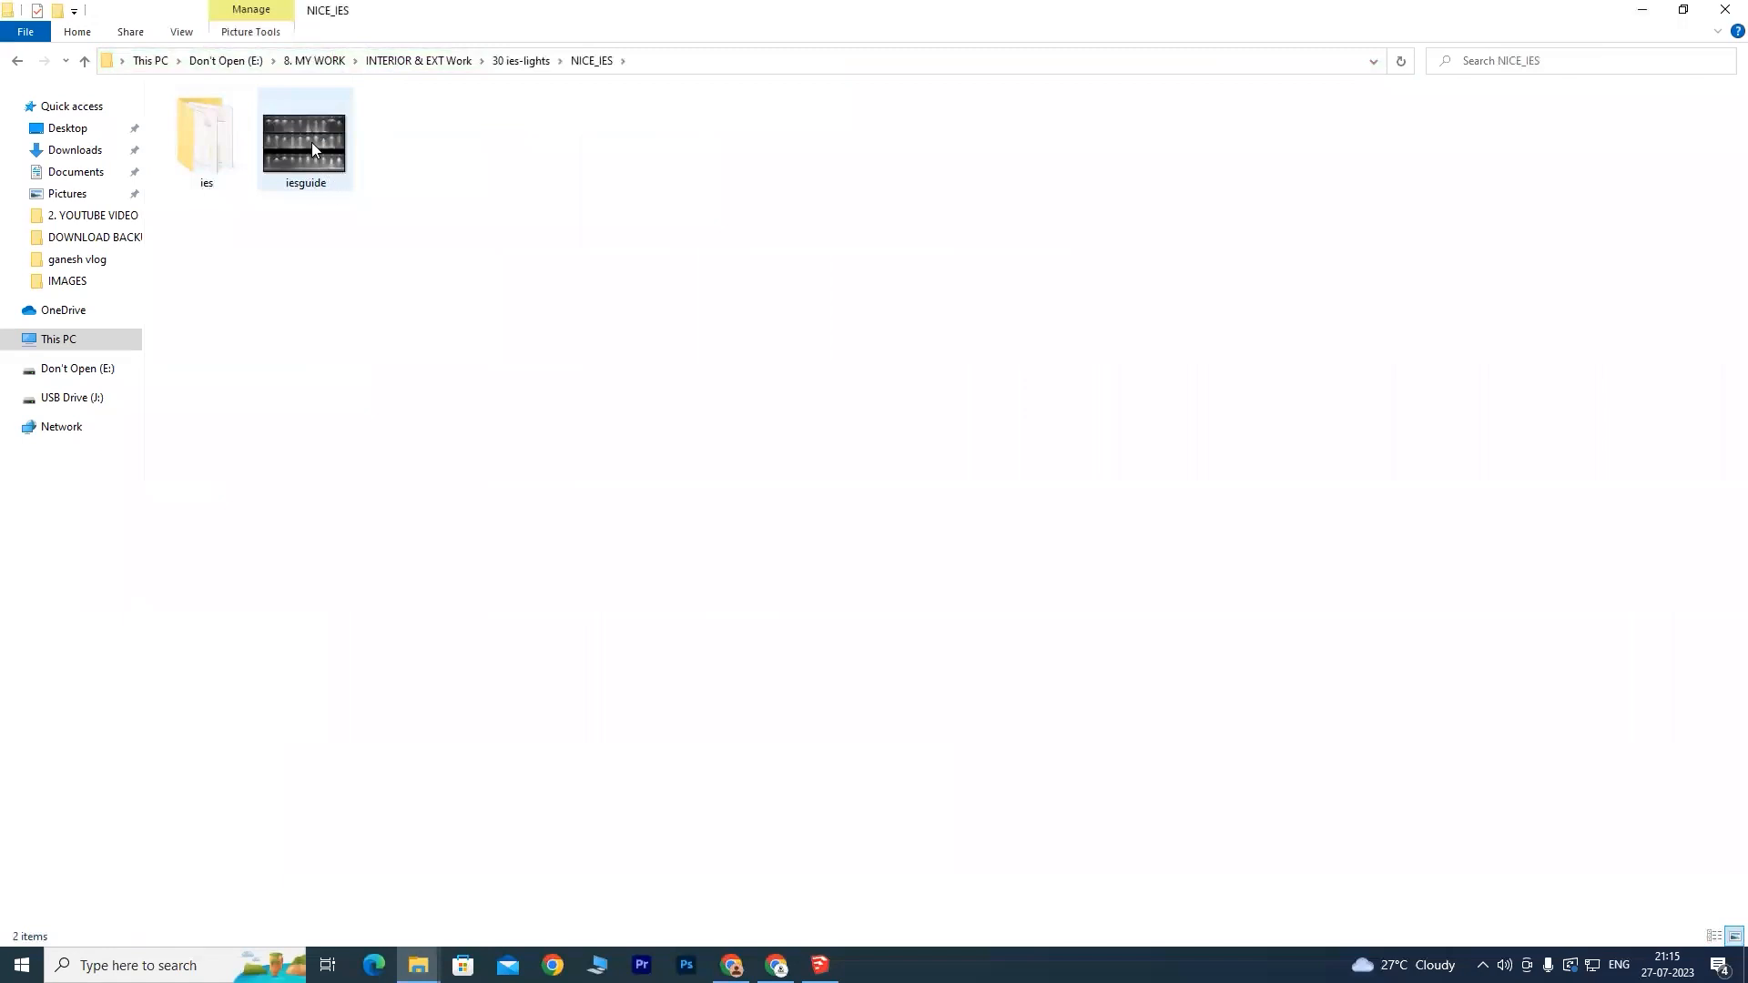
double_click(312, 144)
right_click(311, 159)
left_click(345, 156)
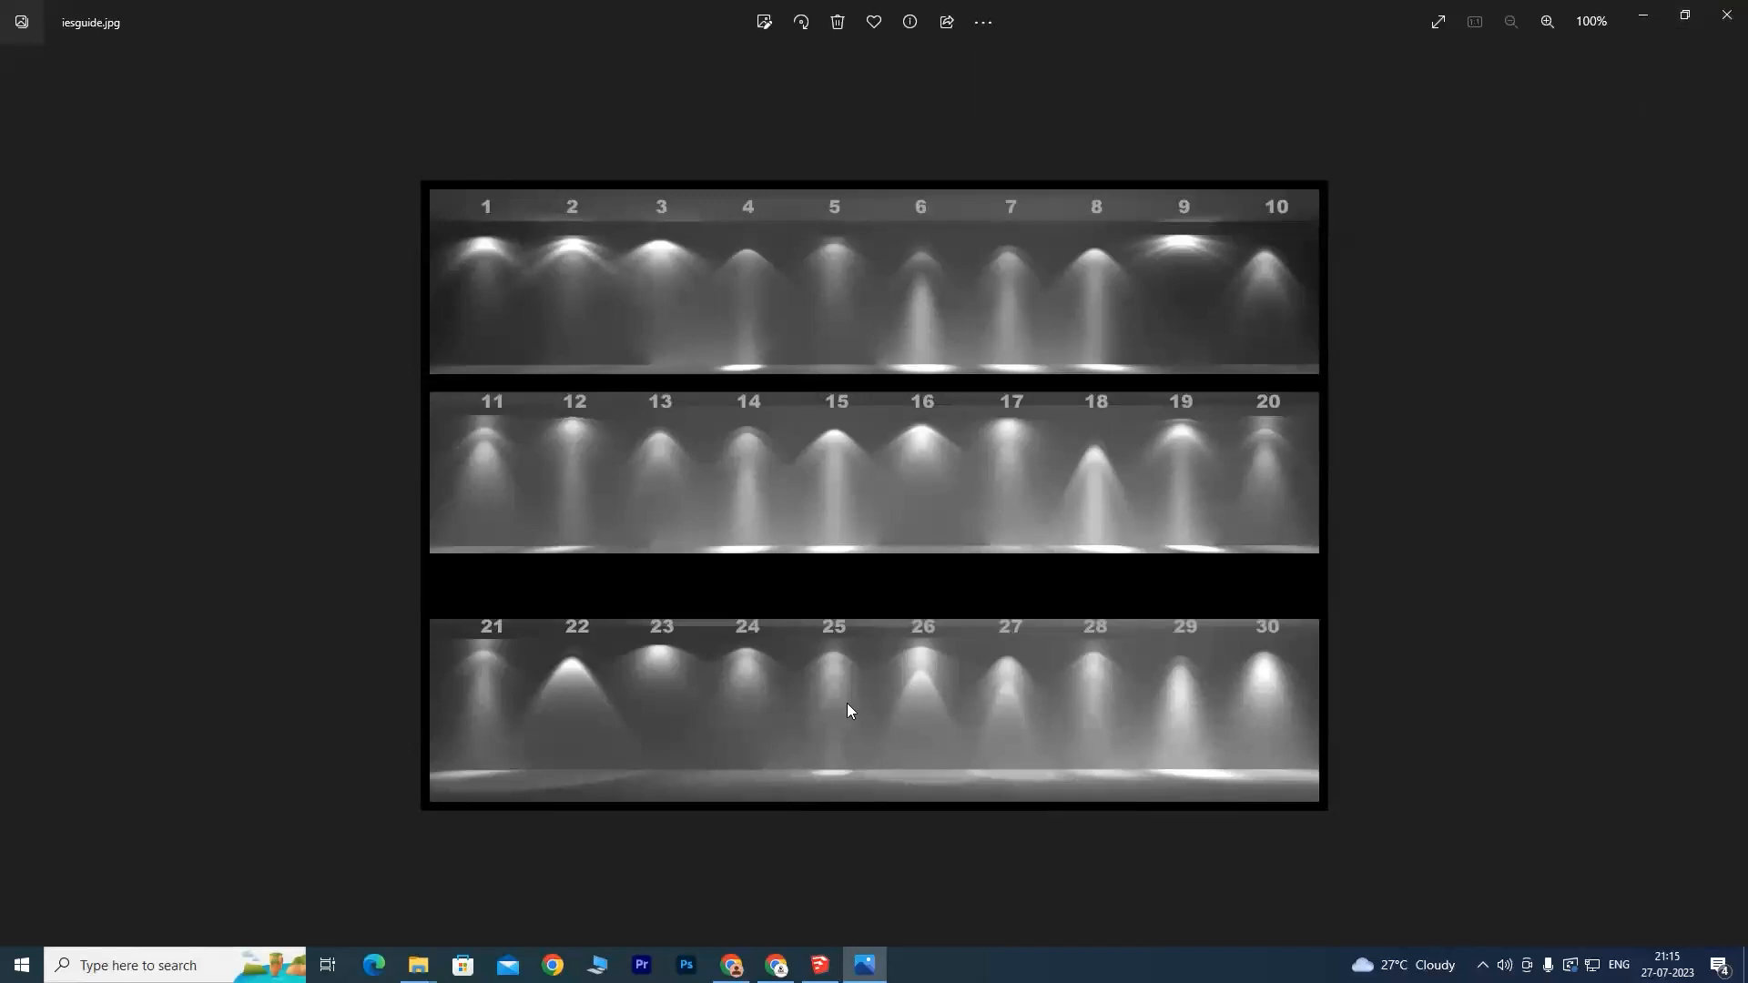
Step: Minimize the guide image, open the ies folder in NICE_IES and select all its IES files
left_click(1643, 15)
left_click(202, 153)
double_click(202, 153)
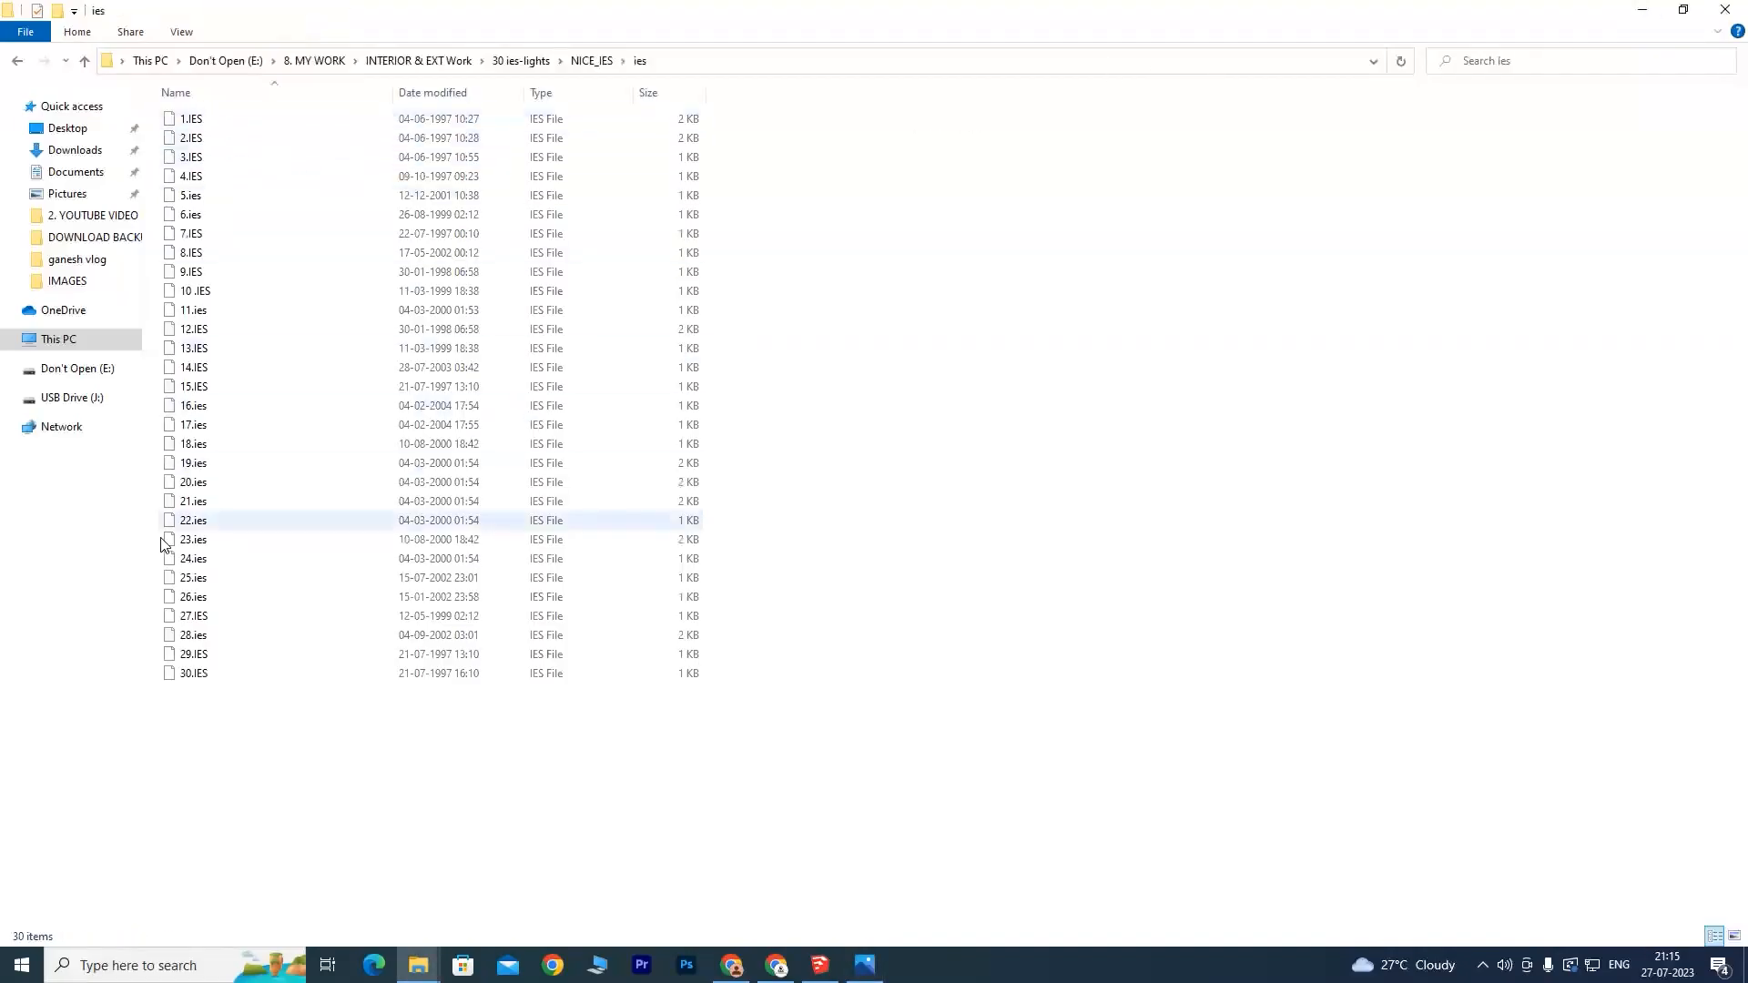
left_click_drag(290, 725, 166, 111)
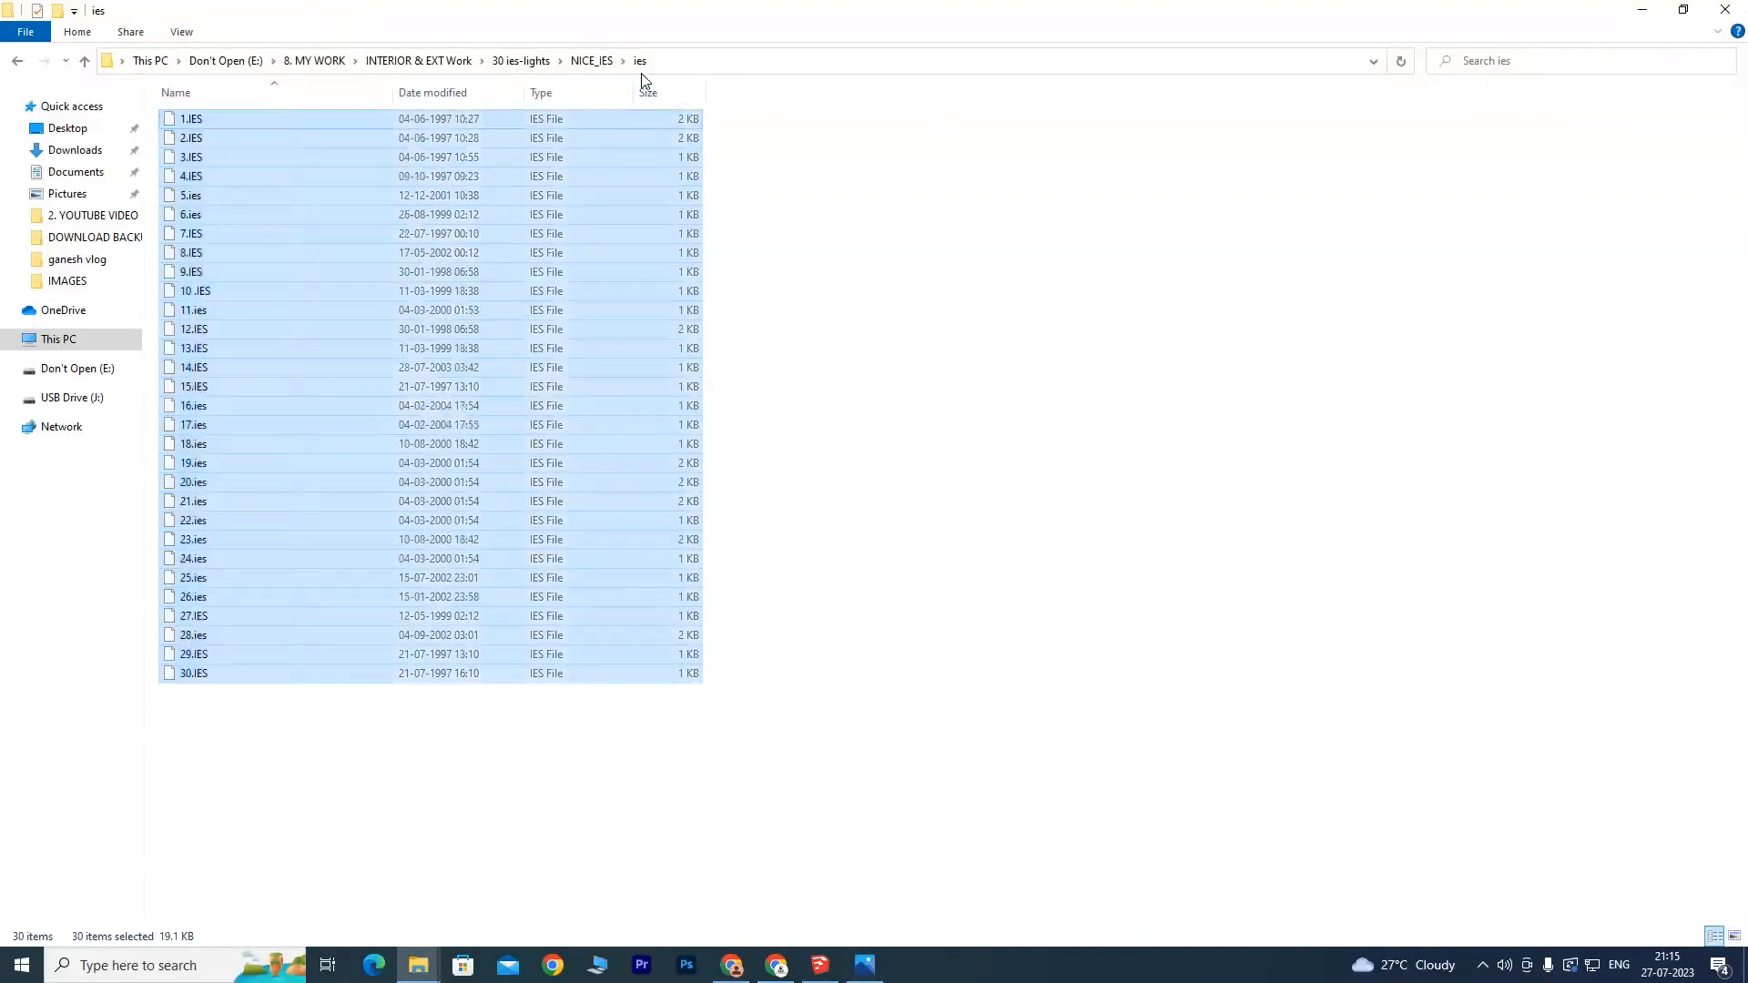
Step: Clear the file selection, copy the path of the ies folder and switch back to SketchUp
left_click(663, 61)
left_click_drag(107, 60, 648, 81)
left_click(364, 707)
left_click(222, 691)
key("Delete")
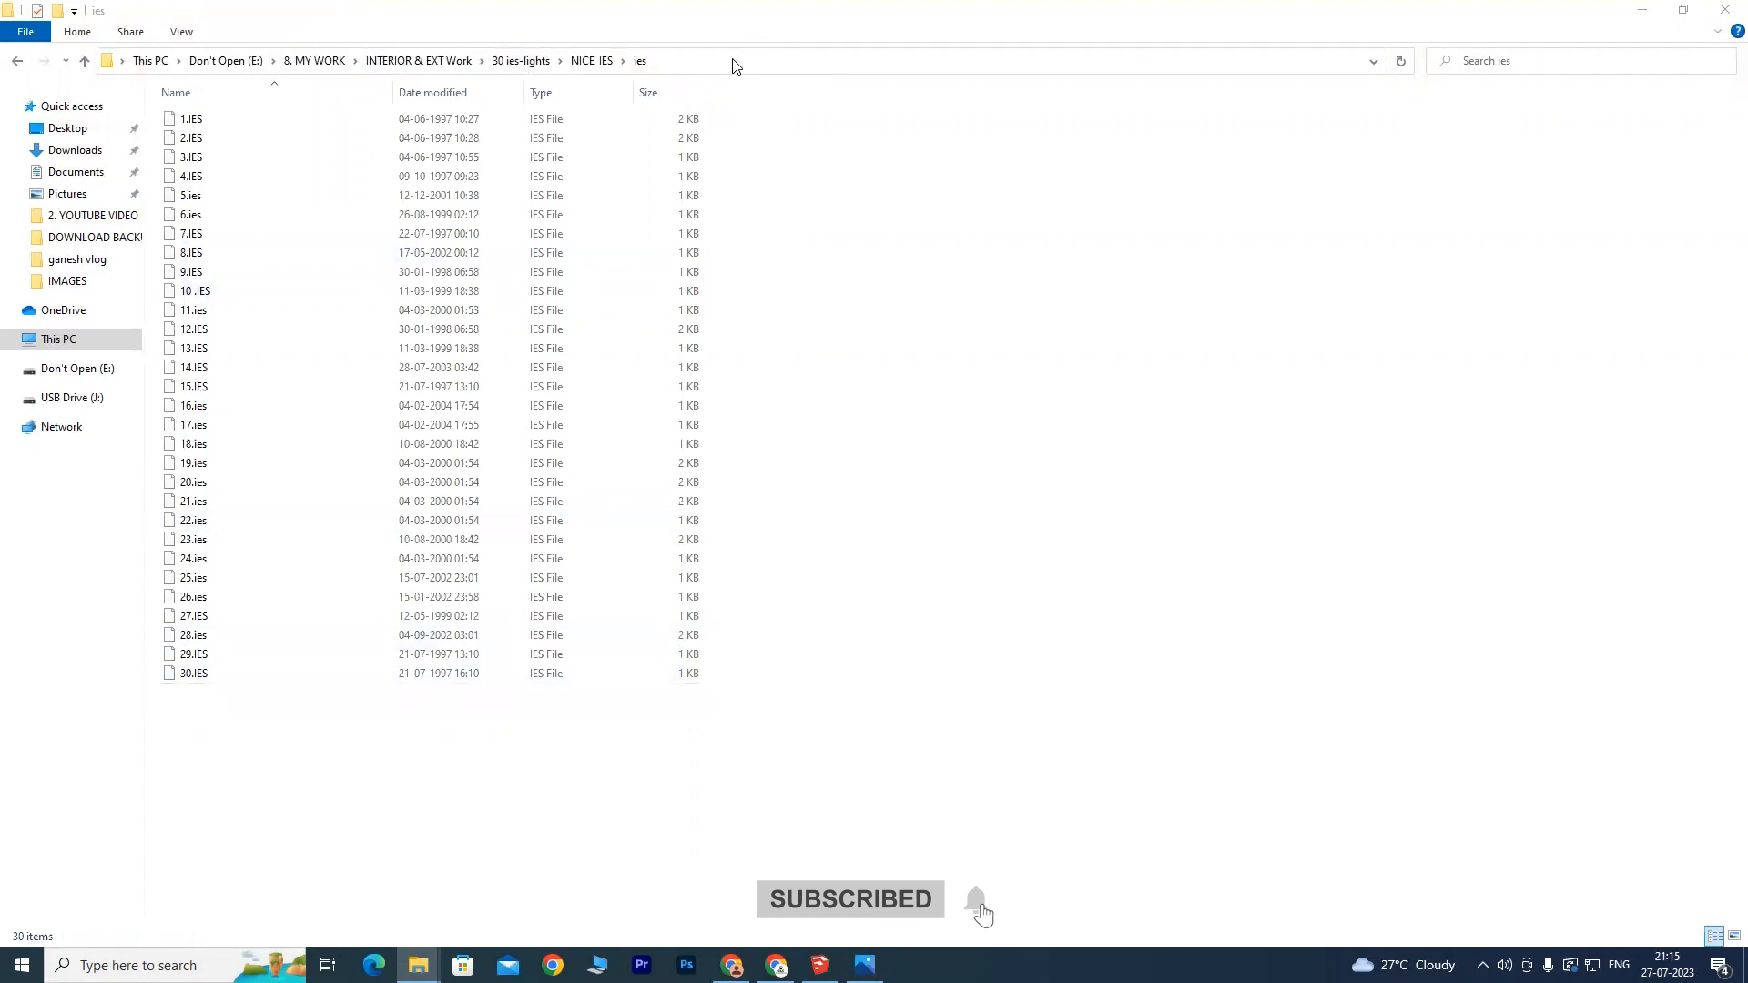
left_click(730, 64)
key("alt+Tab")
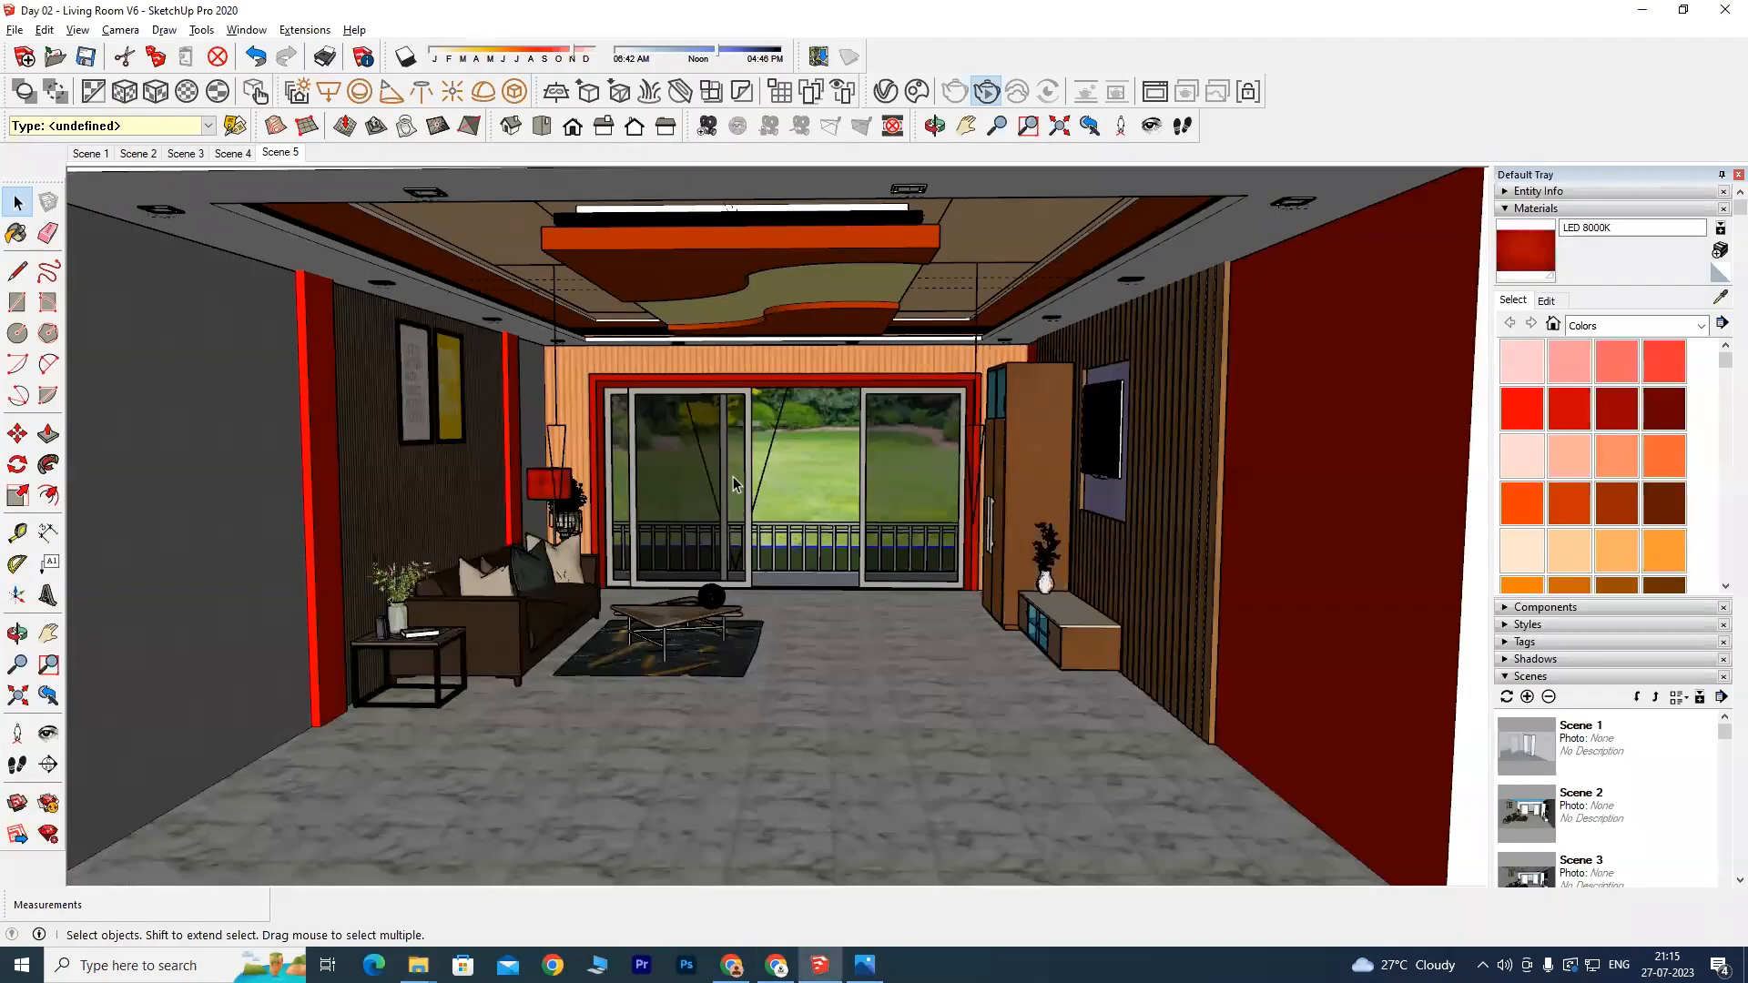
Step: Start a V-Ray IES light and bring up the ies folder under NICE_IES in the IES file dialog
scroll(751, 525, "up", 3)
middle_click_drag(741, 555, 875, 496)
scroll(741, 571, "down", 3)
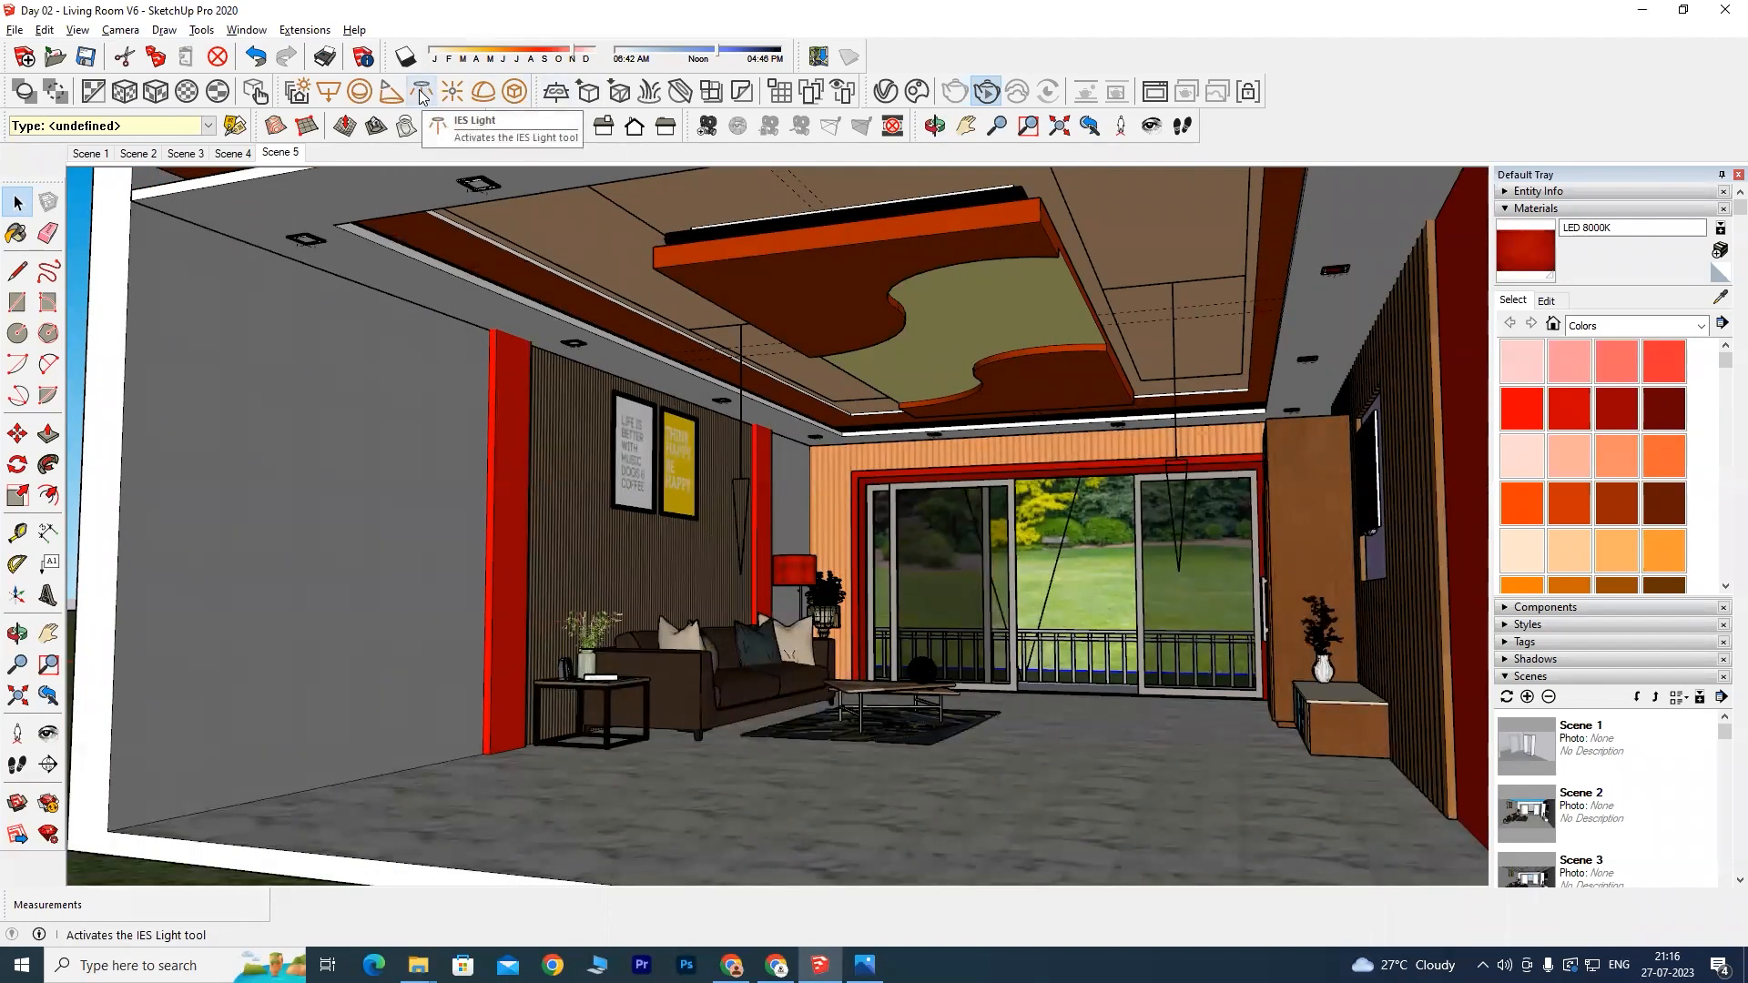
left_click(422, 94)
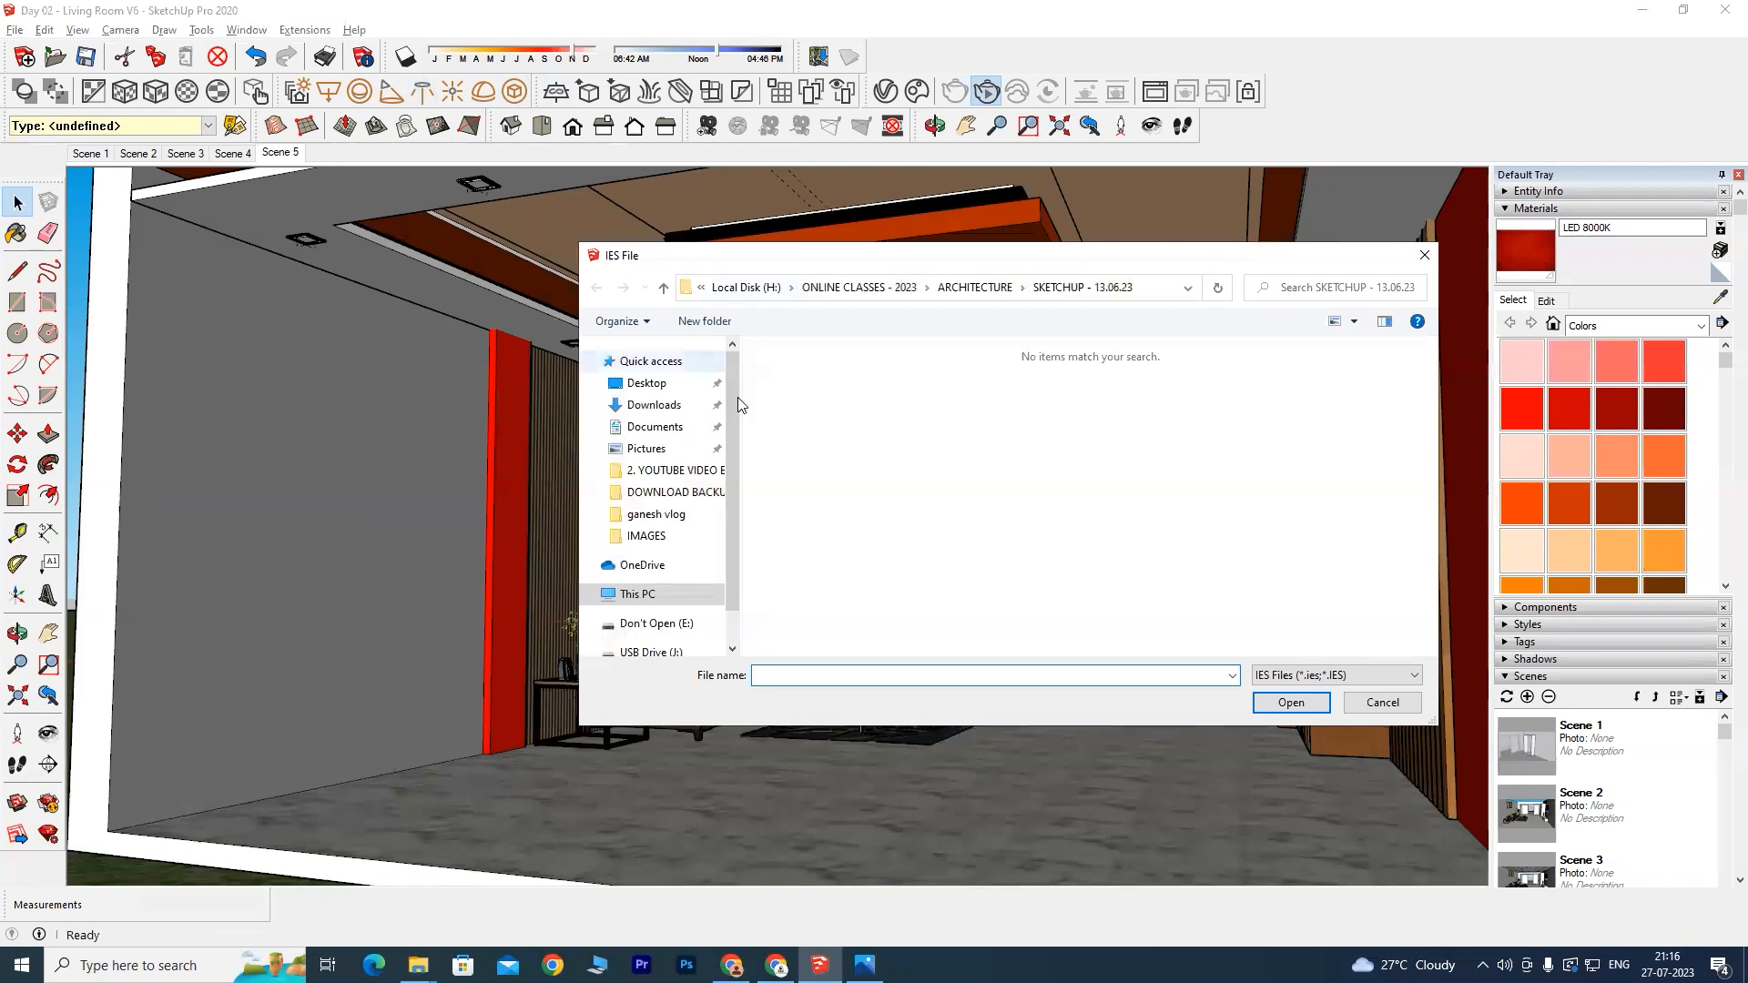
left_click(787, 675)
key("Down")
key("Return")
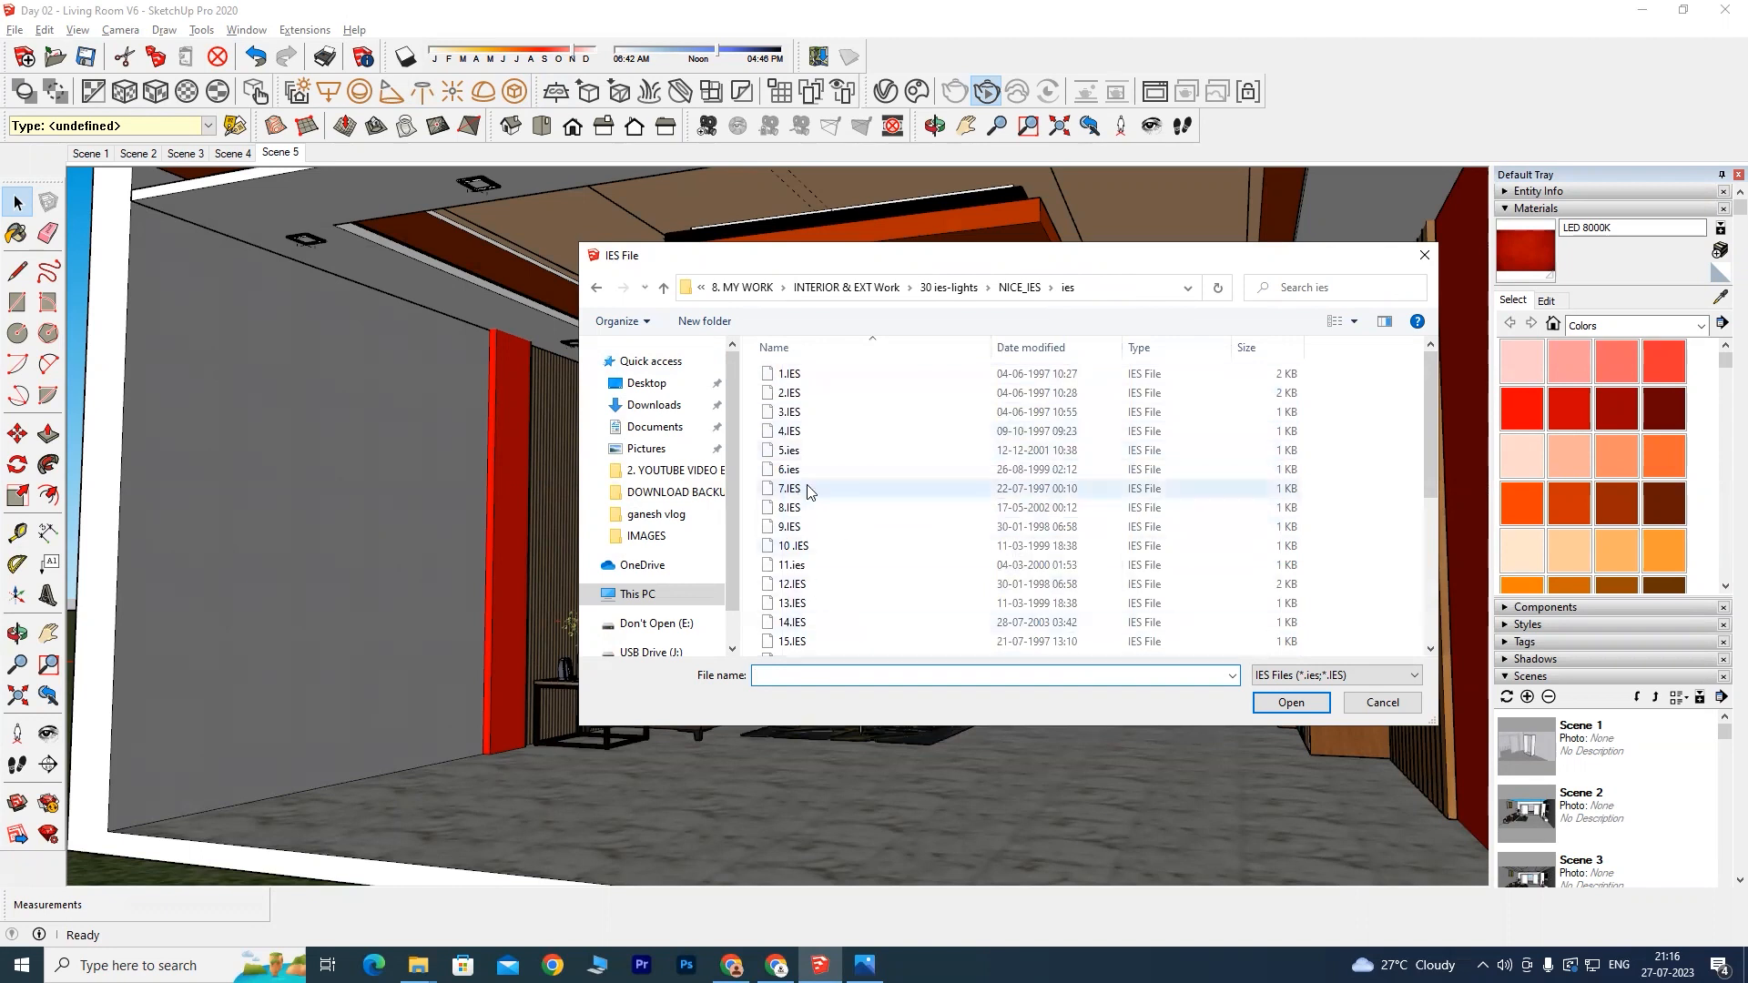
Step: Check the light patterns in the iesguide image, then load 10 .IES as the light's profile
left_click(864, 965)
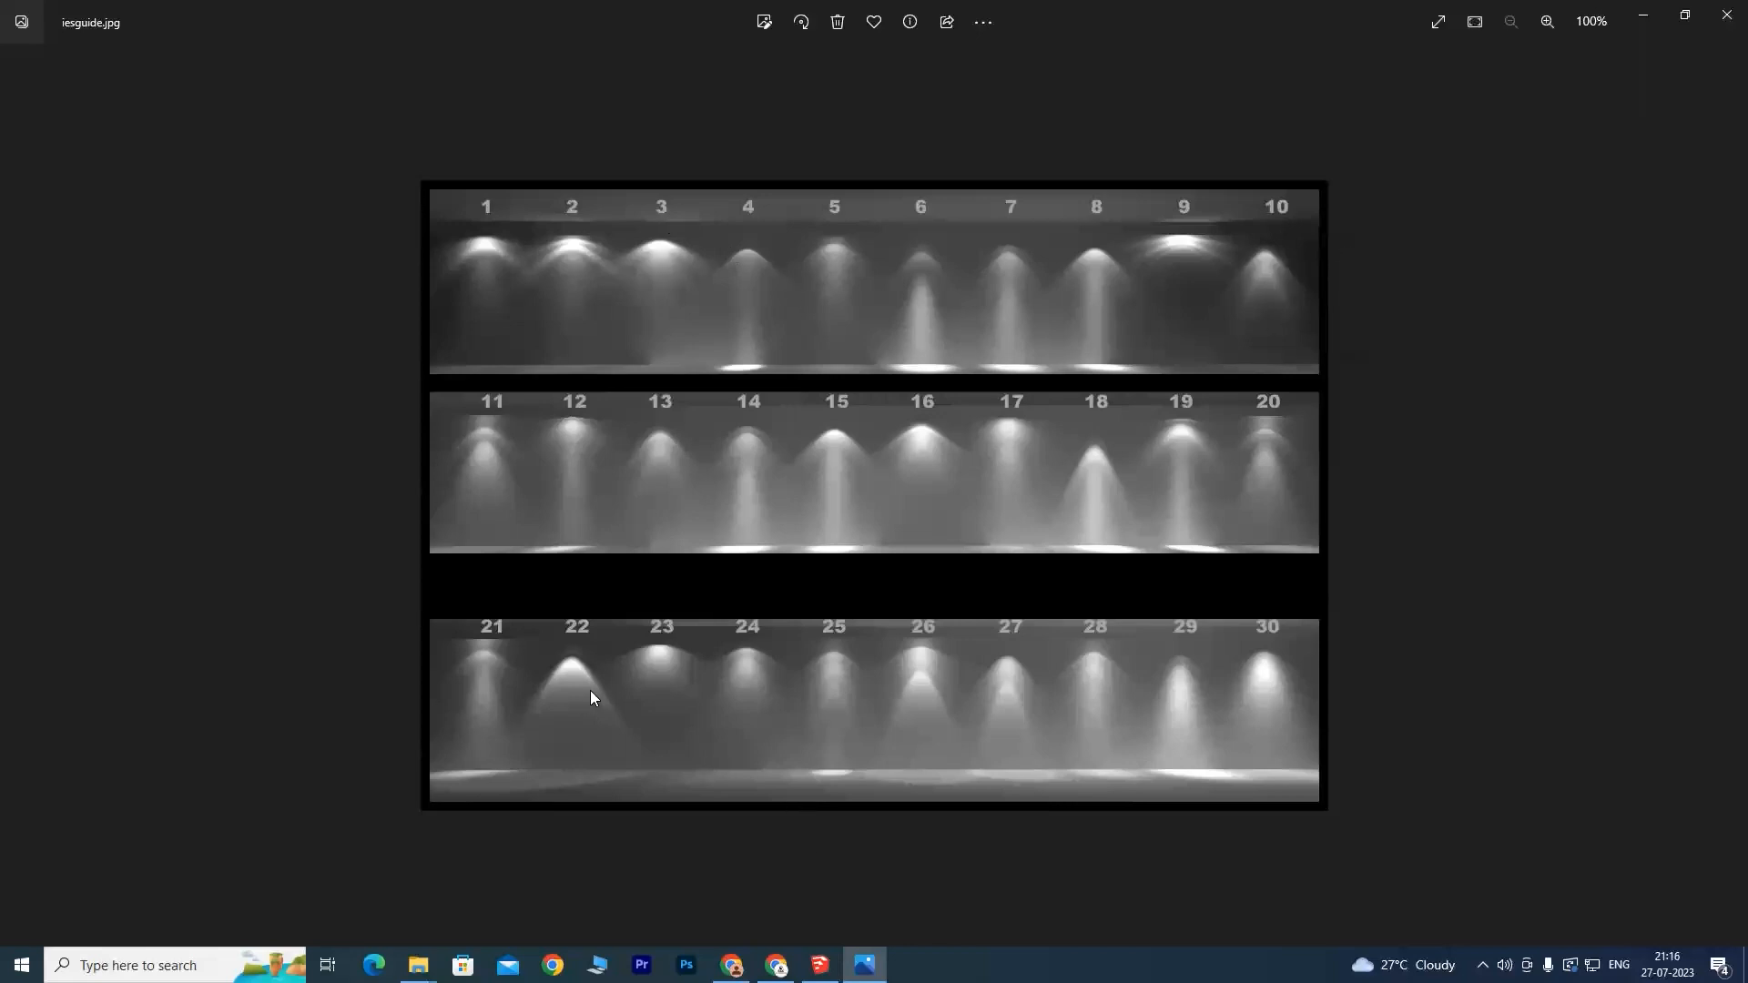
left_click(1644, 16)
left_click(792, 546)
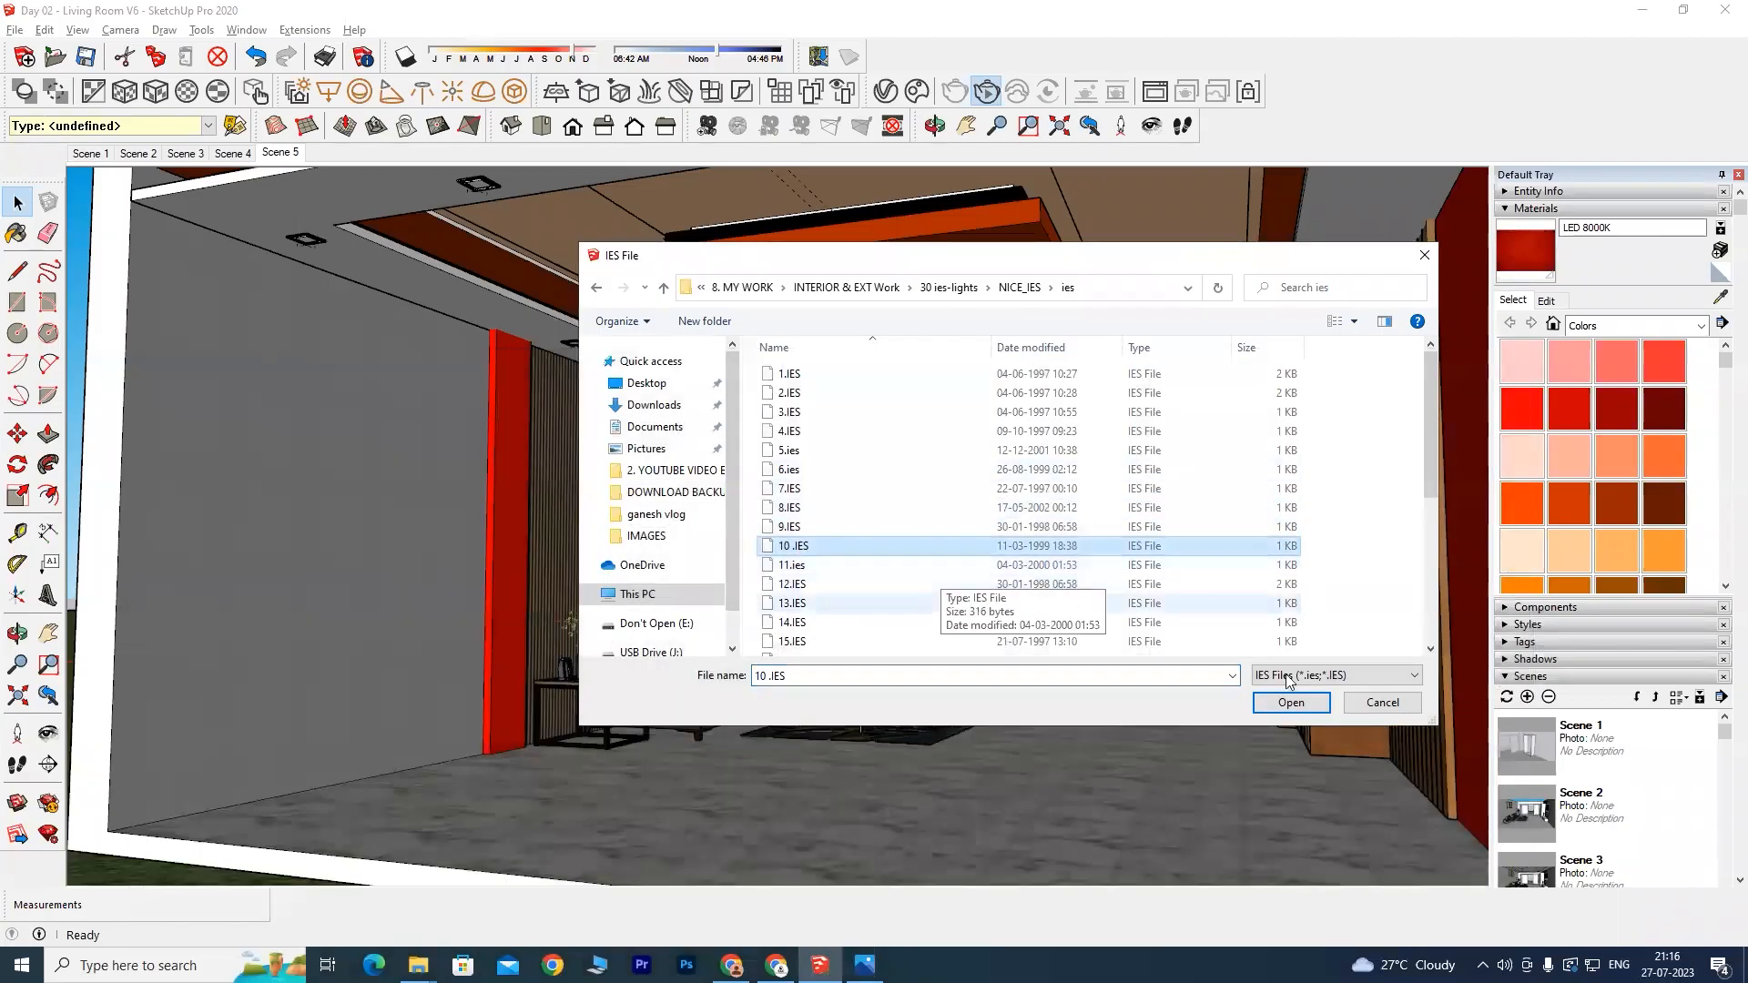
left_click(1291, 702)
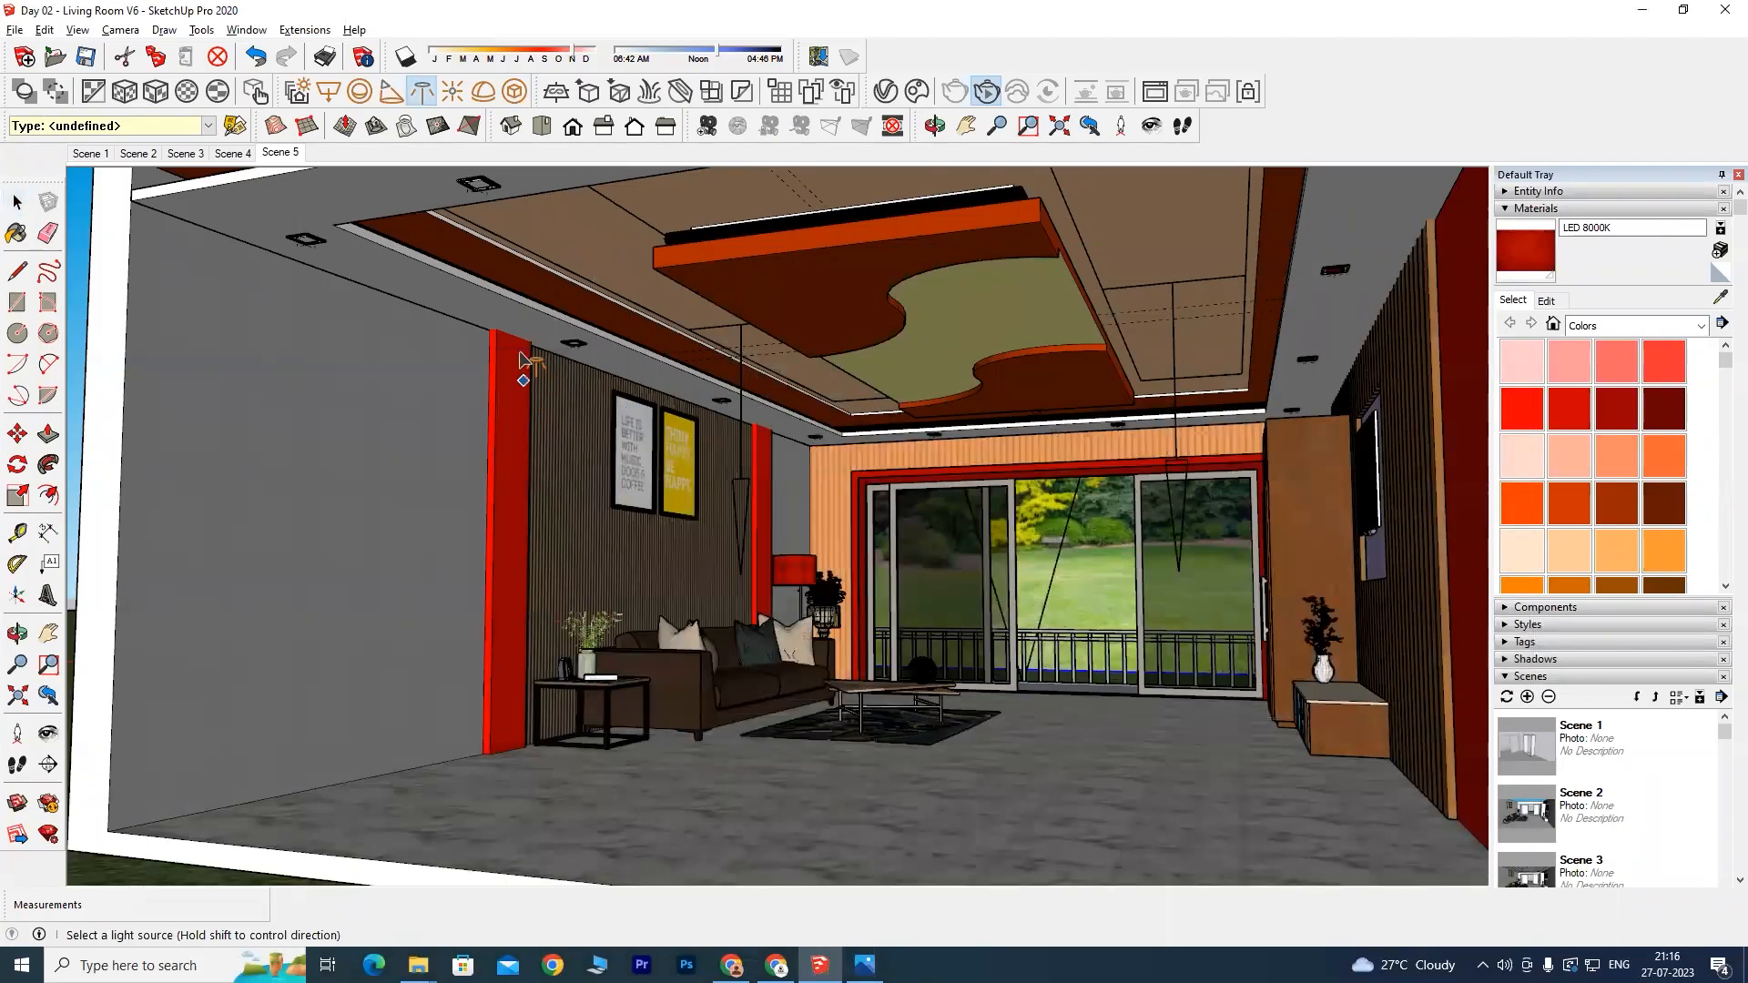
Step: Place the IES light at the top of the near red wall strip beside the slatted panel
scroll(506, 428, "up", 2)
middle_click_drag(505, 456, 551, 483)
middle_click_drag(653, 541, 544, 452)
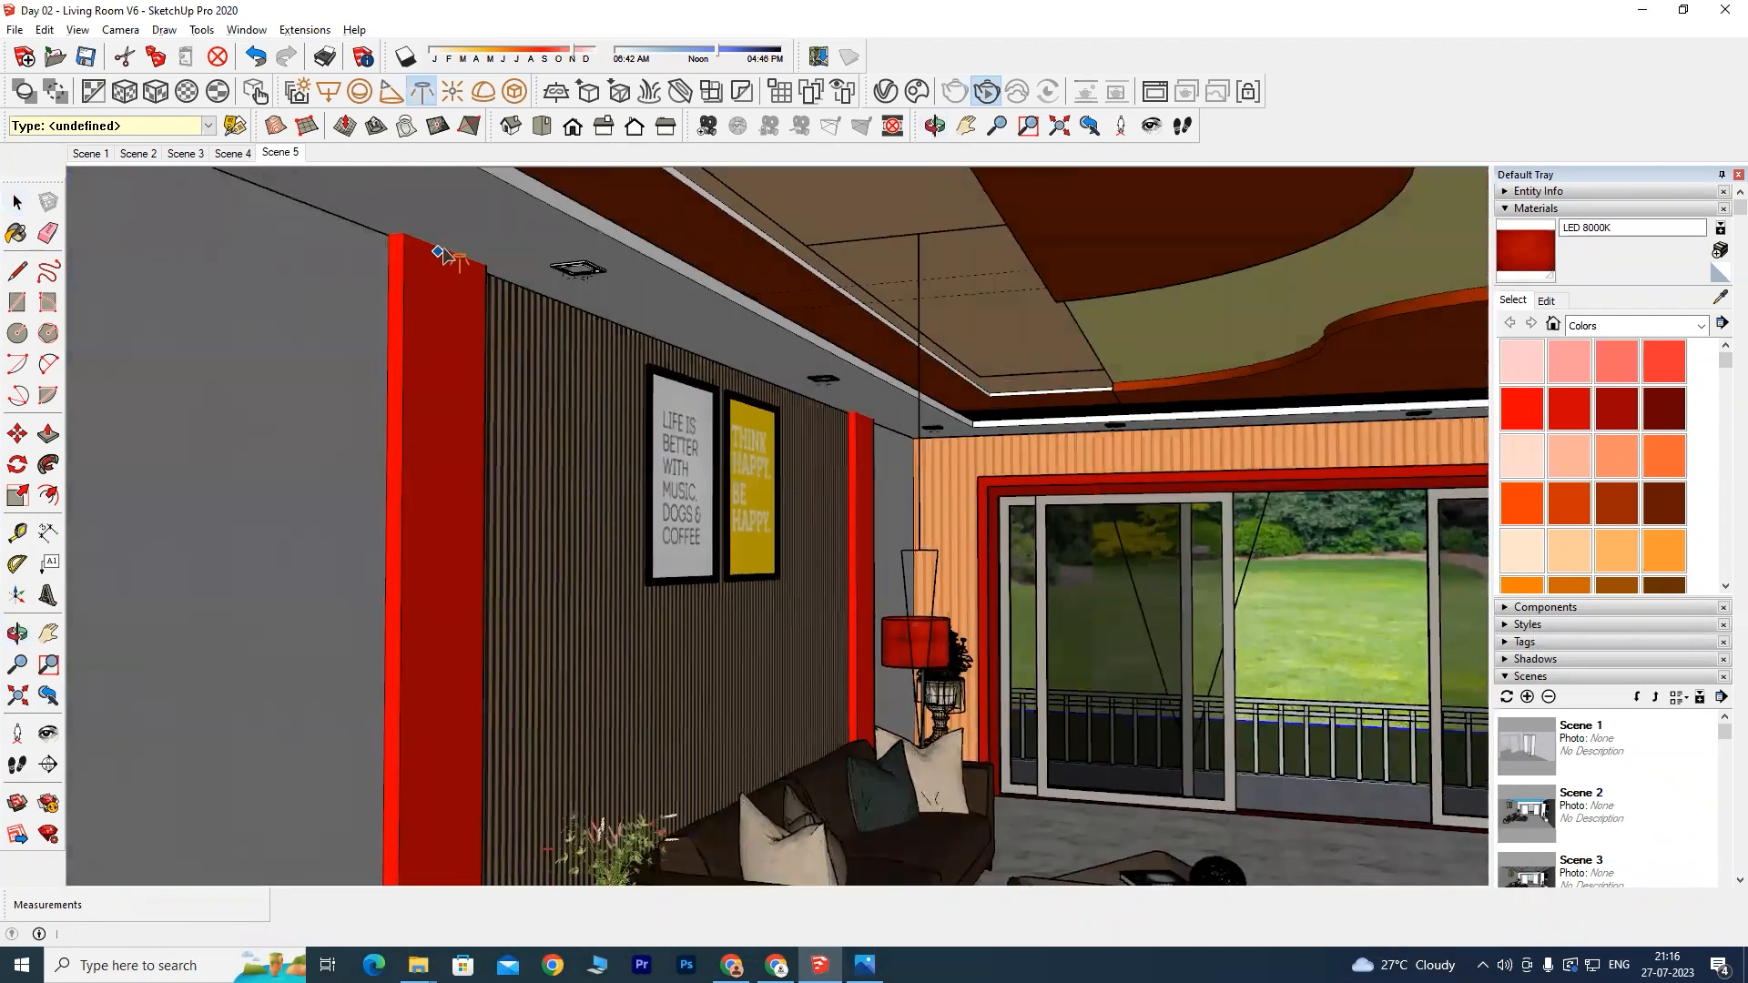
left_click(446, 252)
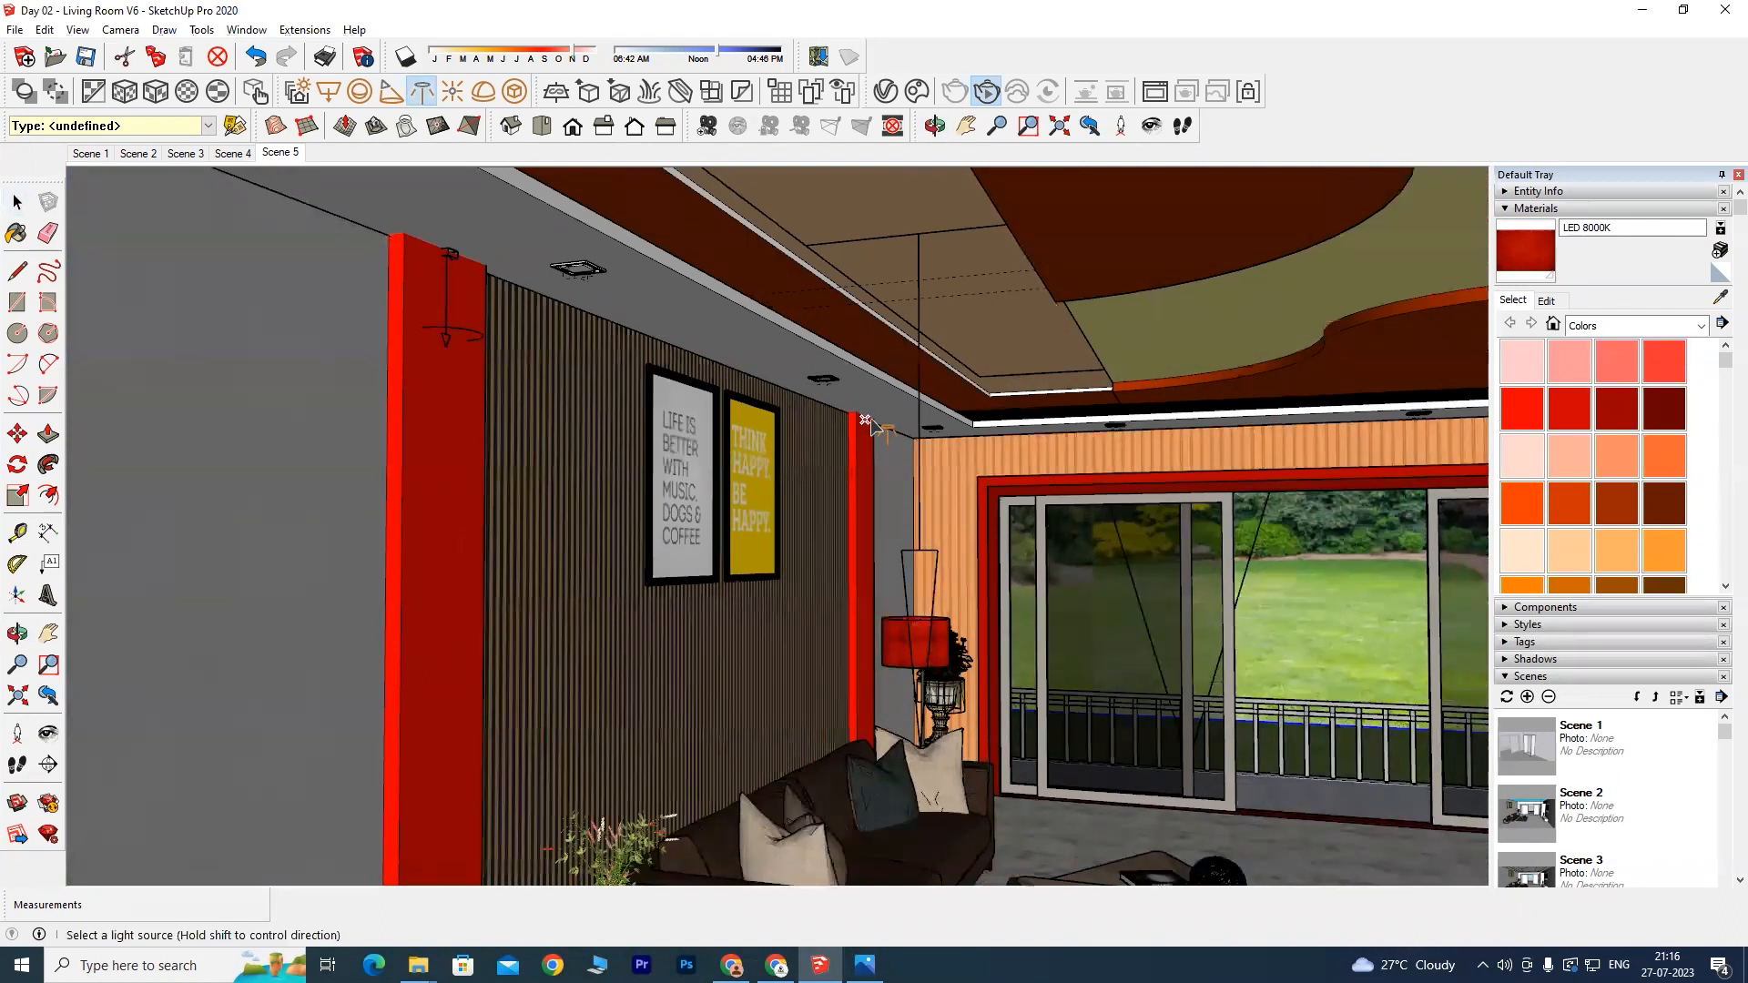
Step: Try placing a separate second IES light atop the far red wall strip, then delete it
scroll(868, 420, "up", 6)
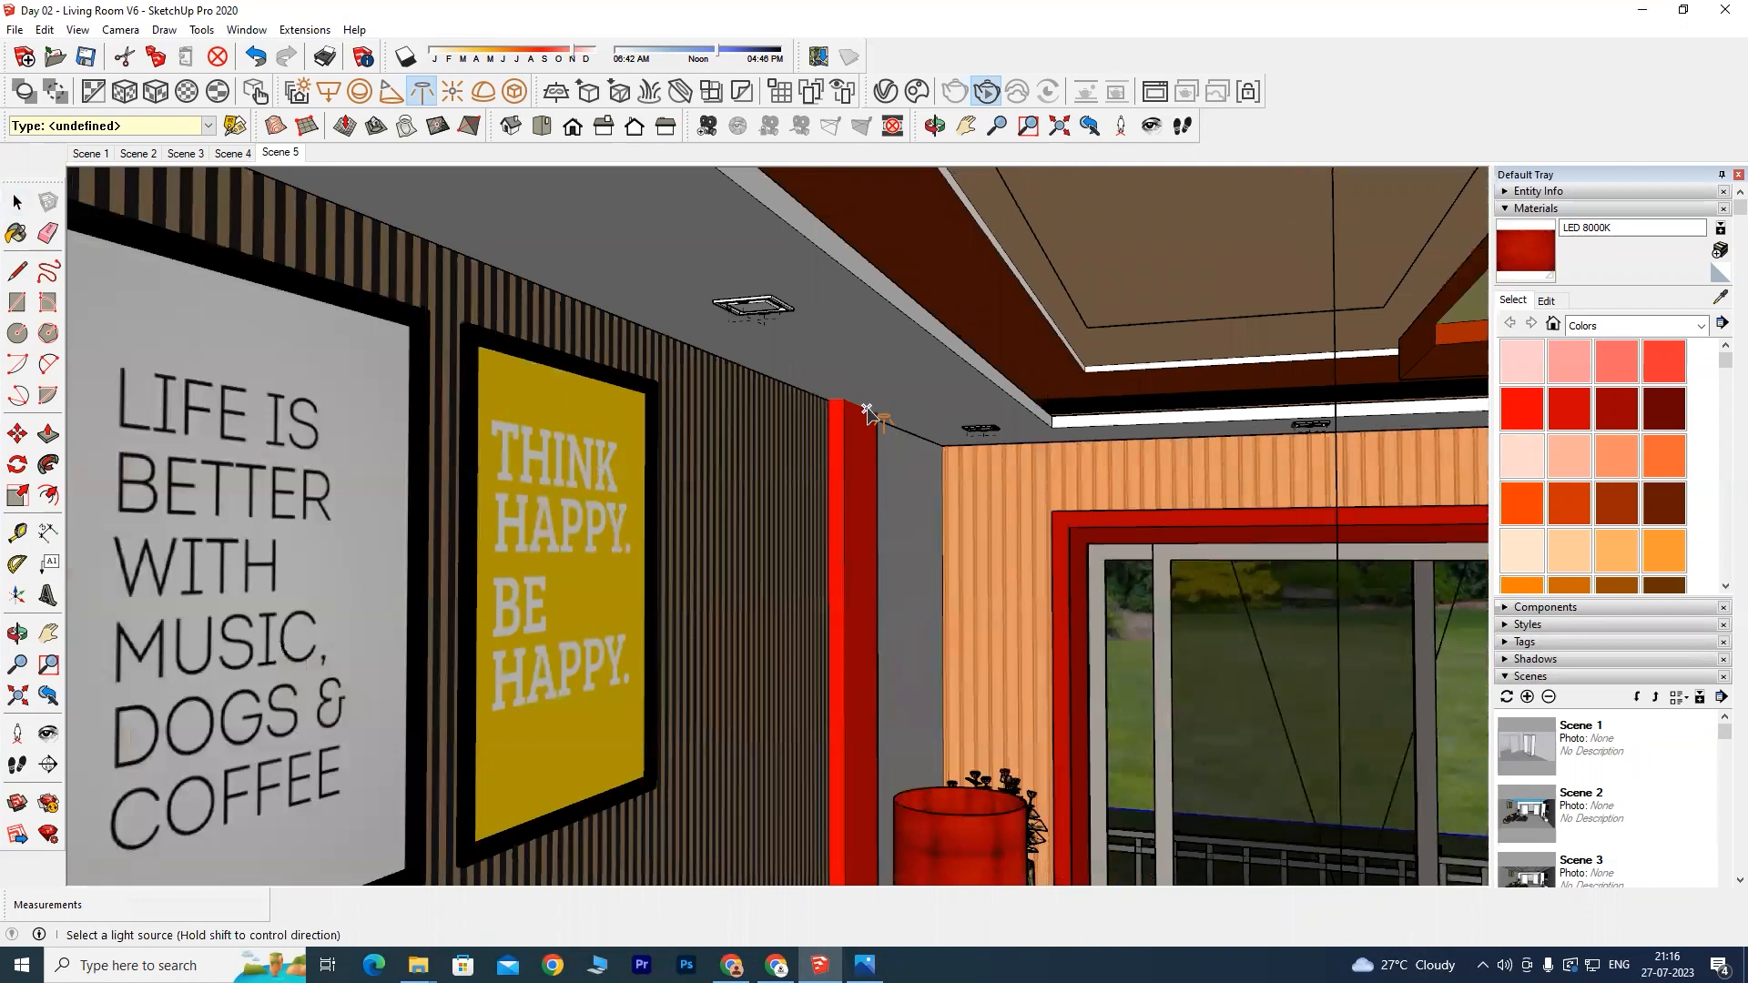
middle_click_drag(920, 545, 851, 533)
key("space")
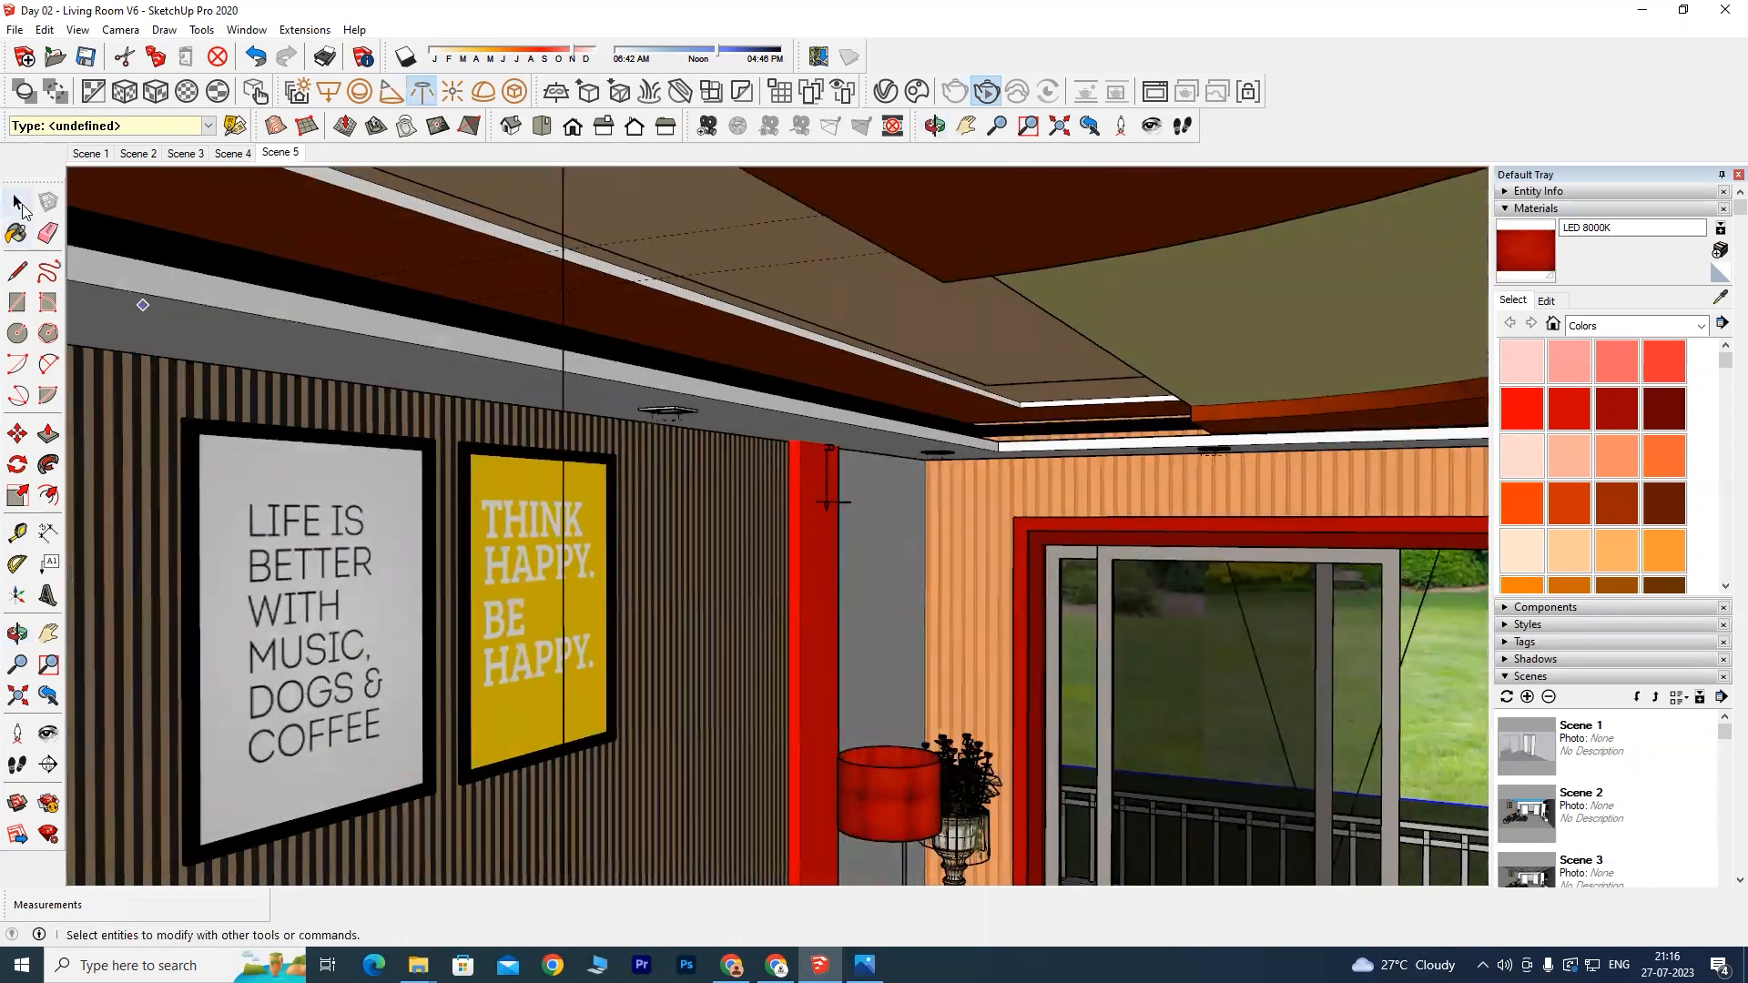
left_click(831, 459)
left_click(708, 494)
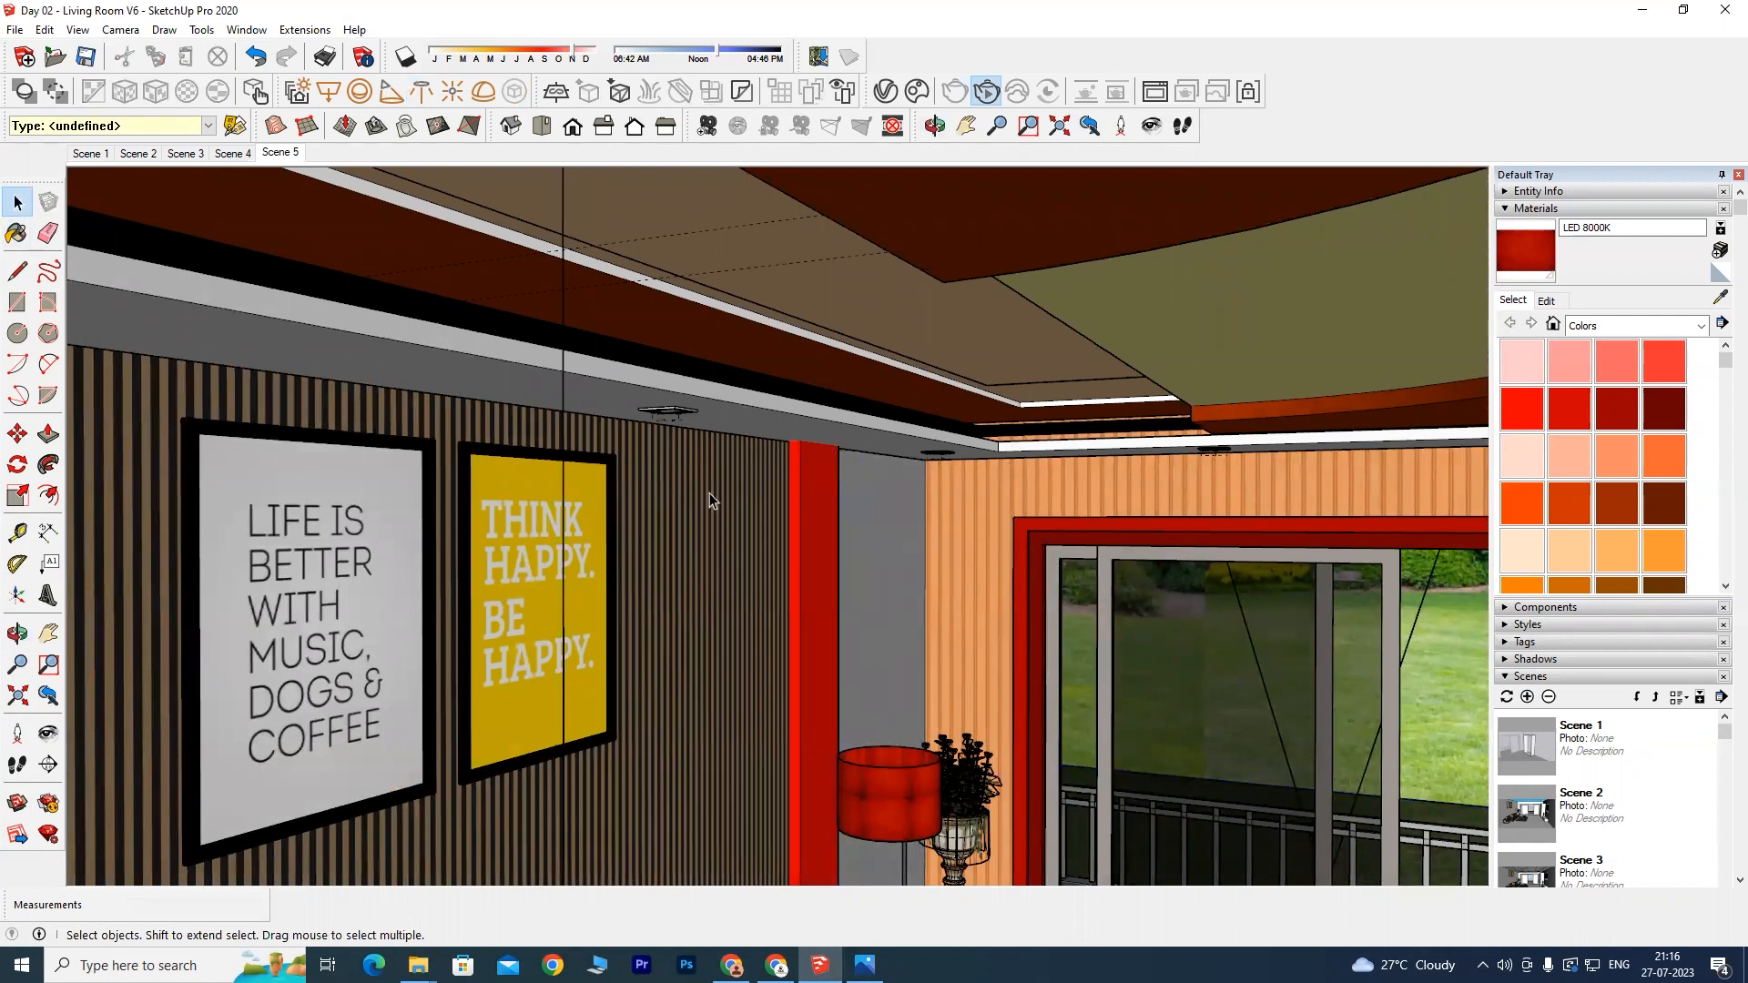
Step: Copy the IES light from the near red strip to the top of the far red strip, about 15' away
middle_click_drag(712, 505, 391, 330)
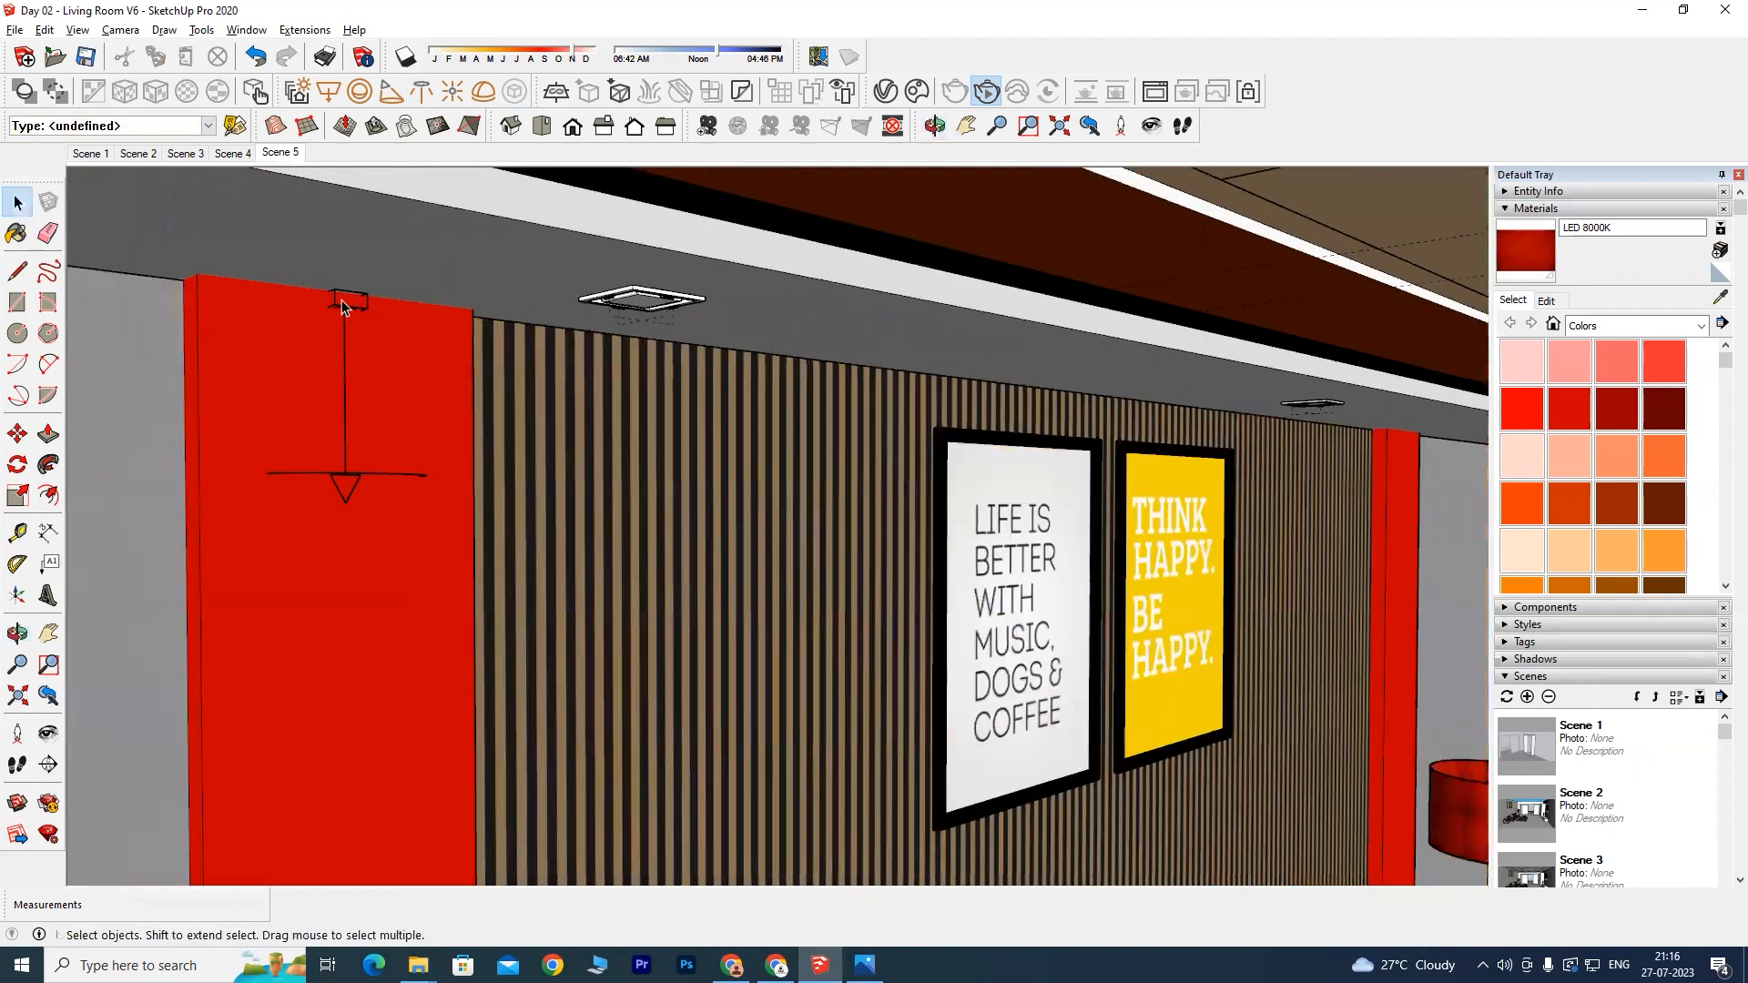
middle_click_drag(471, 368, 267, 342)
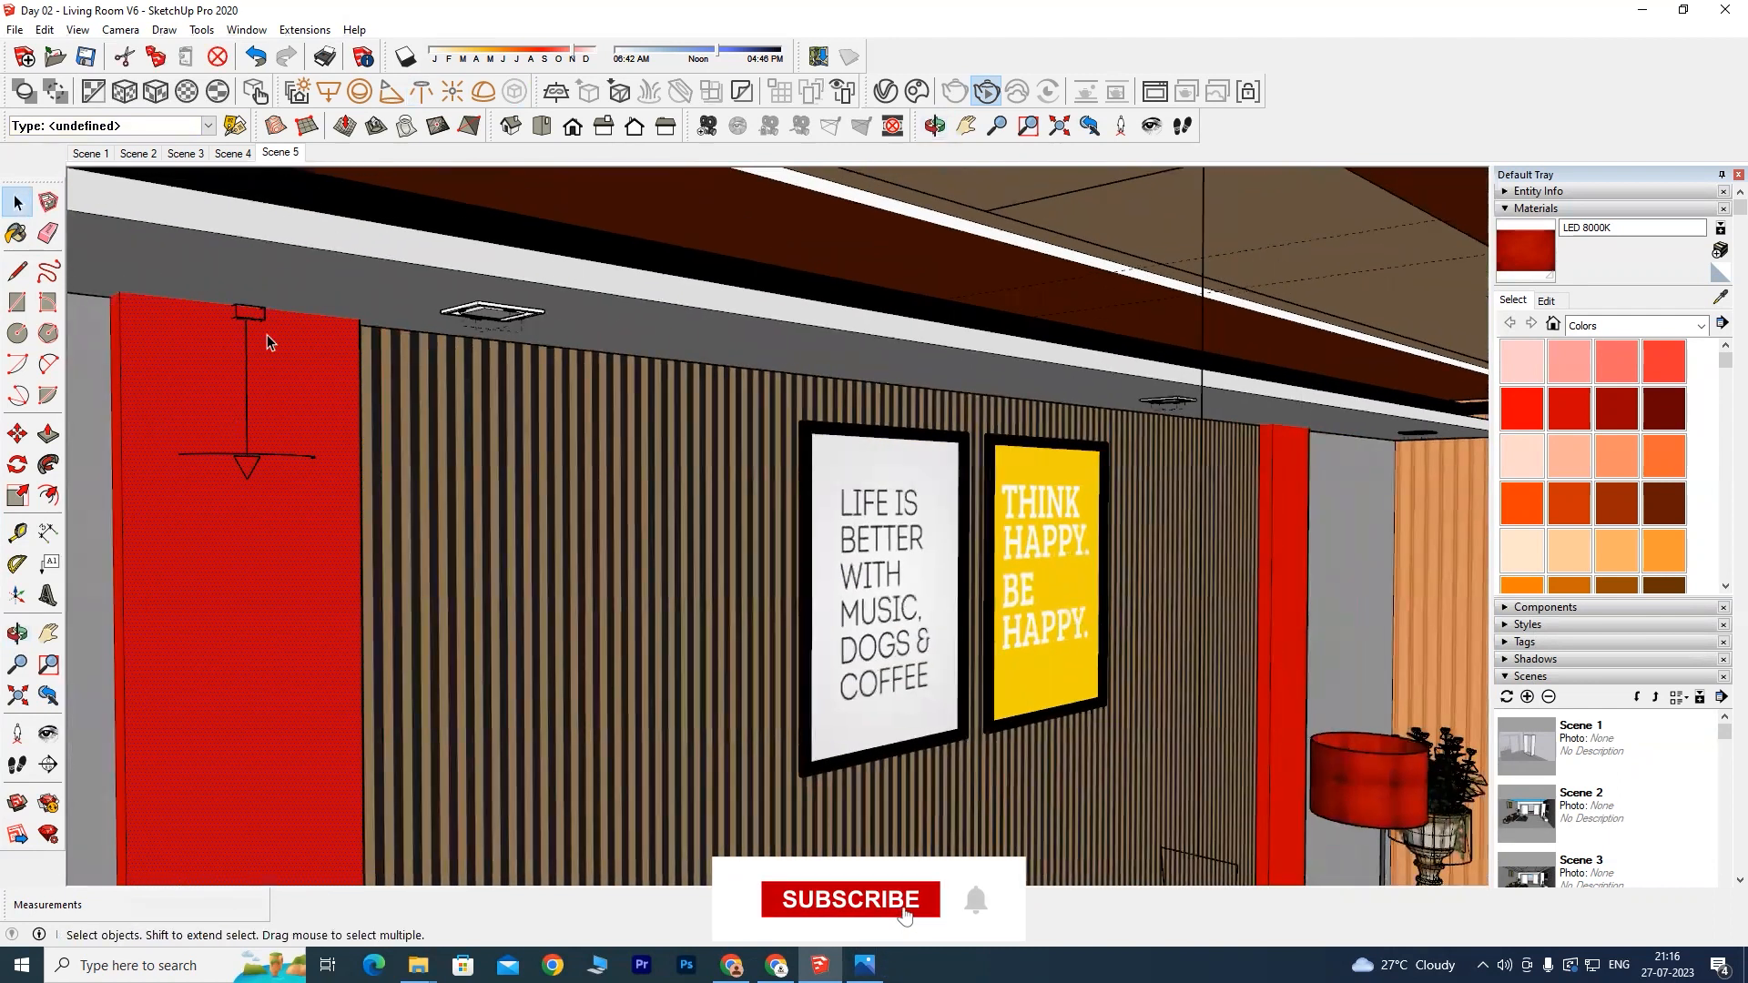
left_click(270, 319)
middle_click_drag(649, 542, 692, 560)
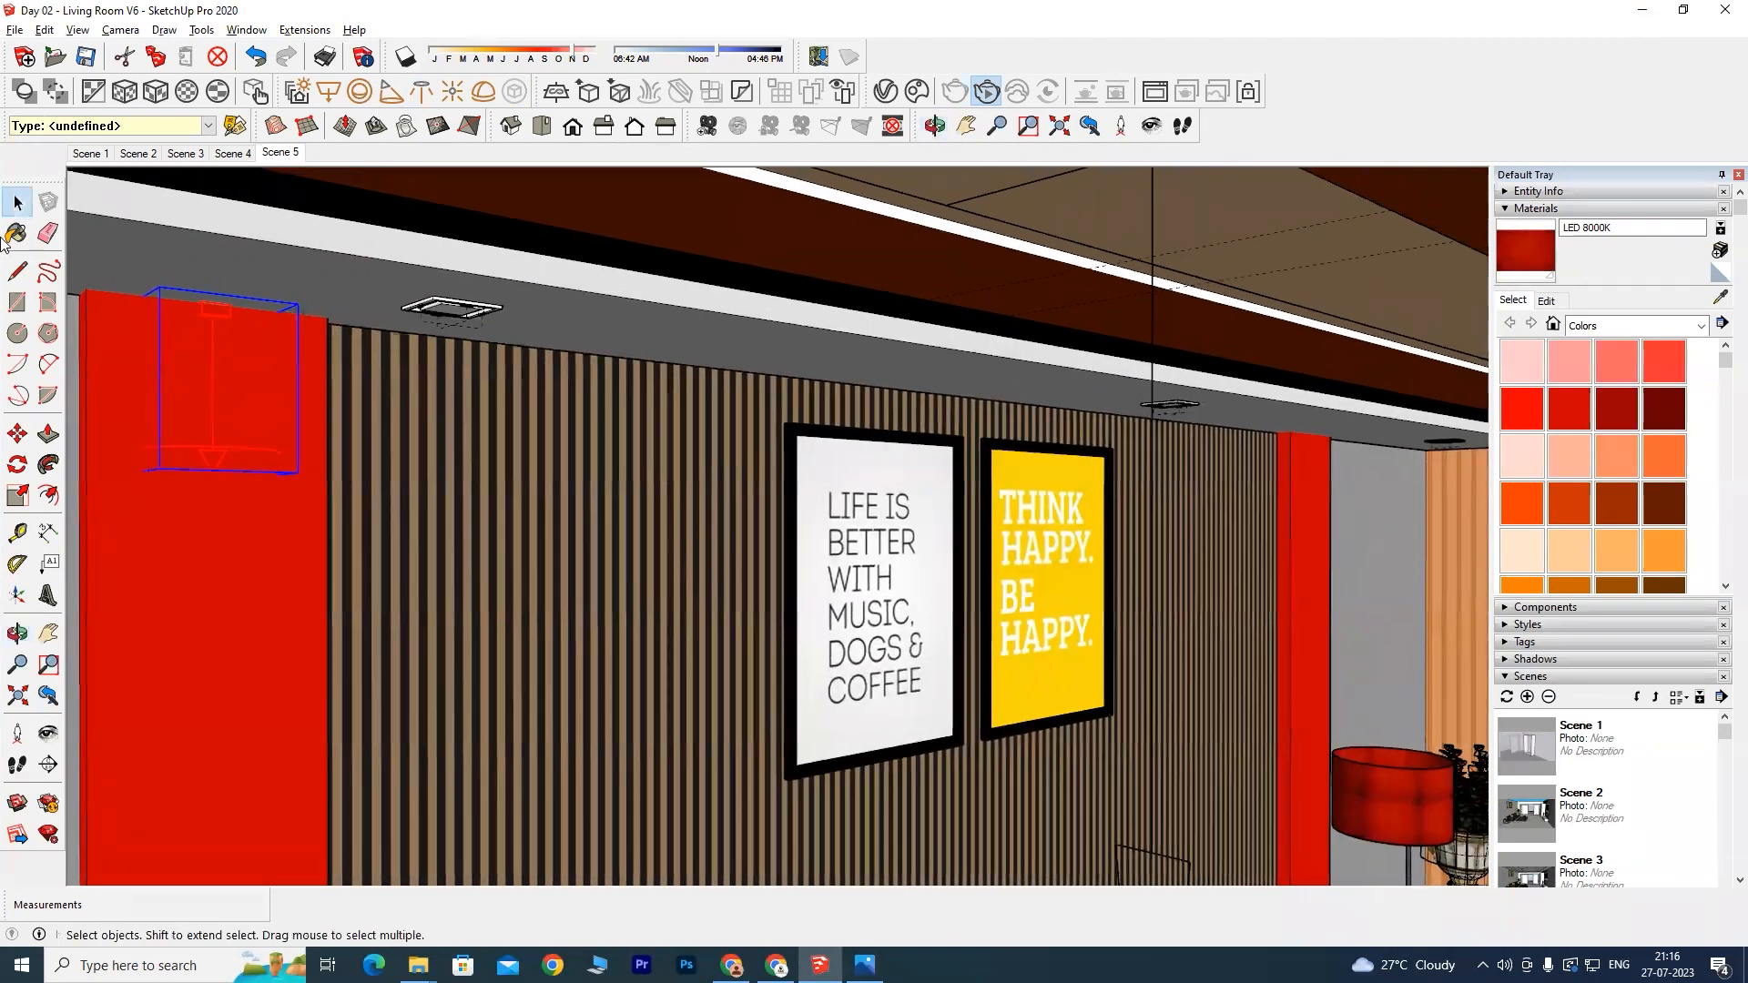
left_click(17, 434)
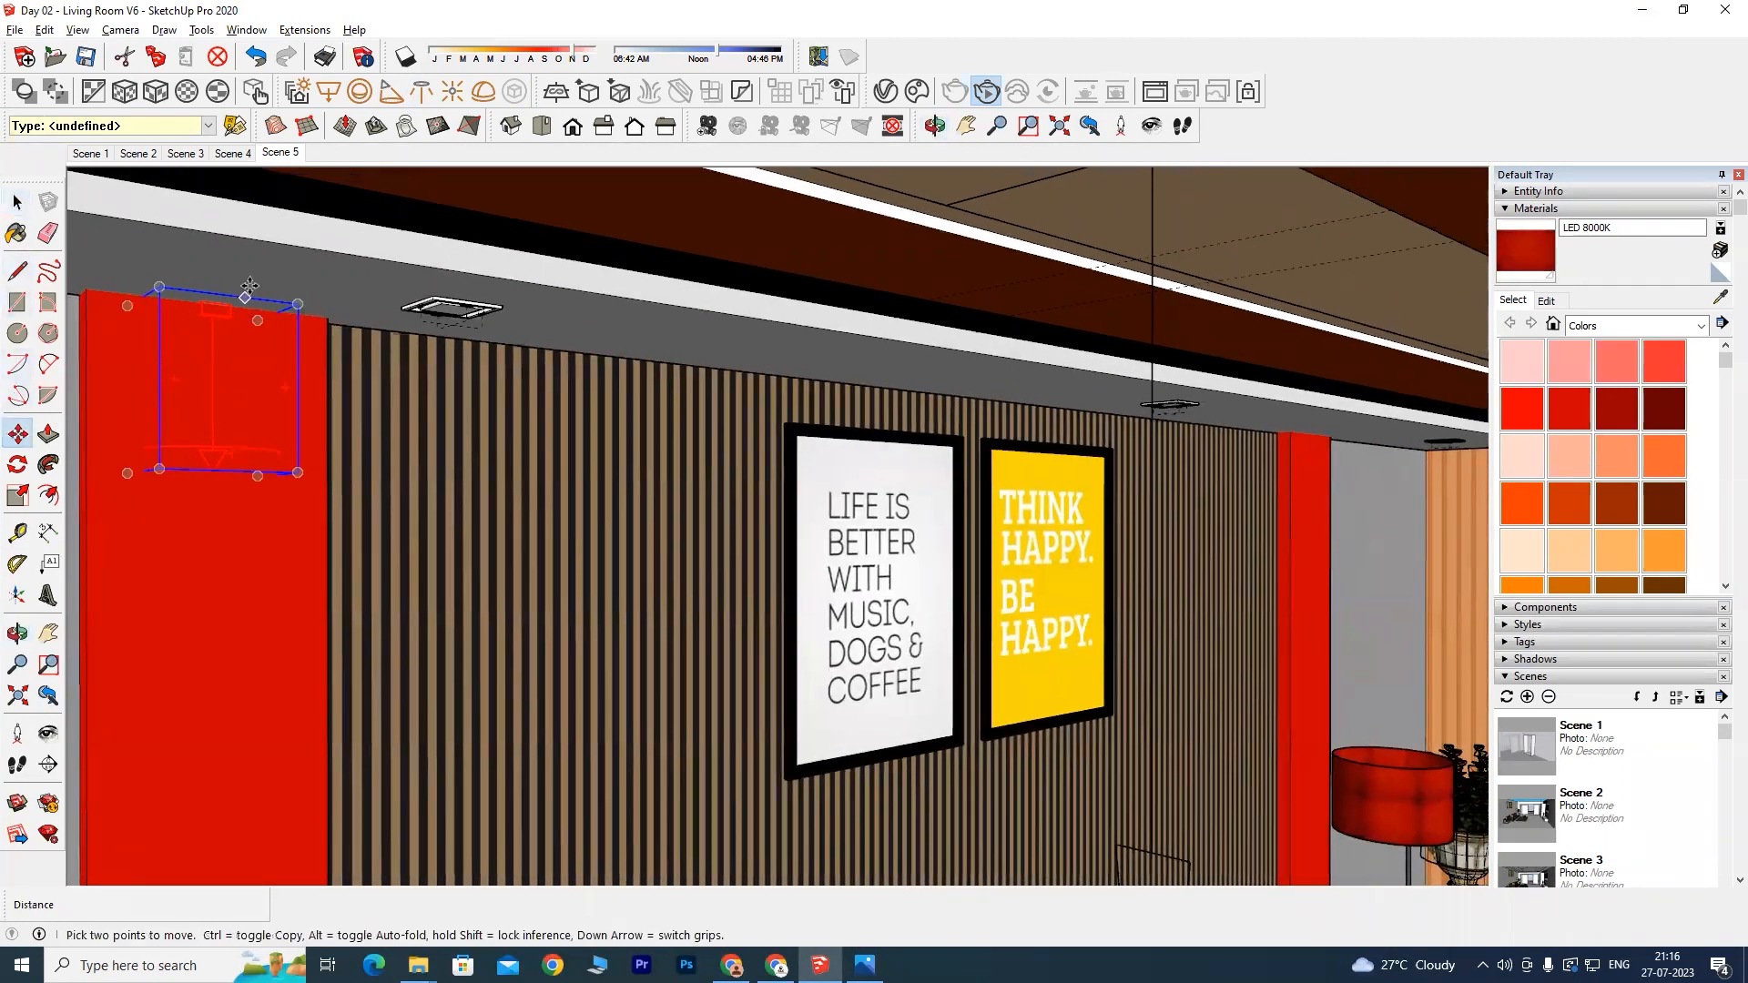
left_click(240, 235)
key("ctrl")
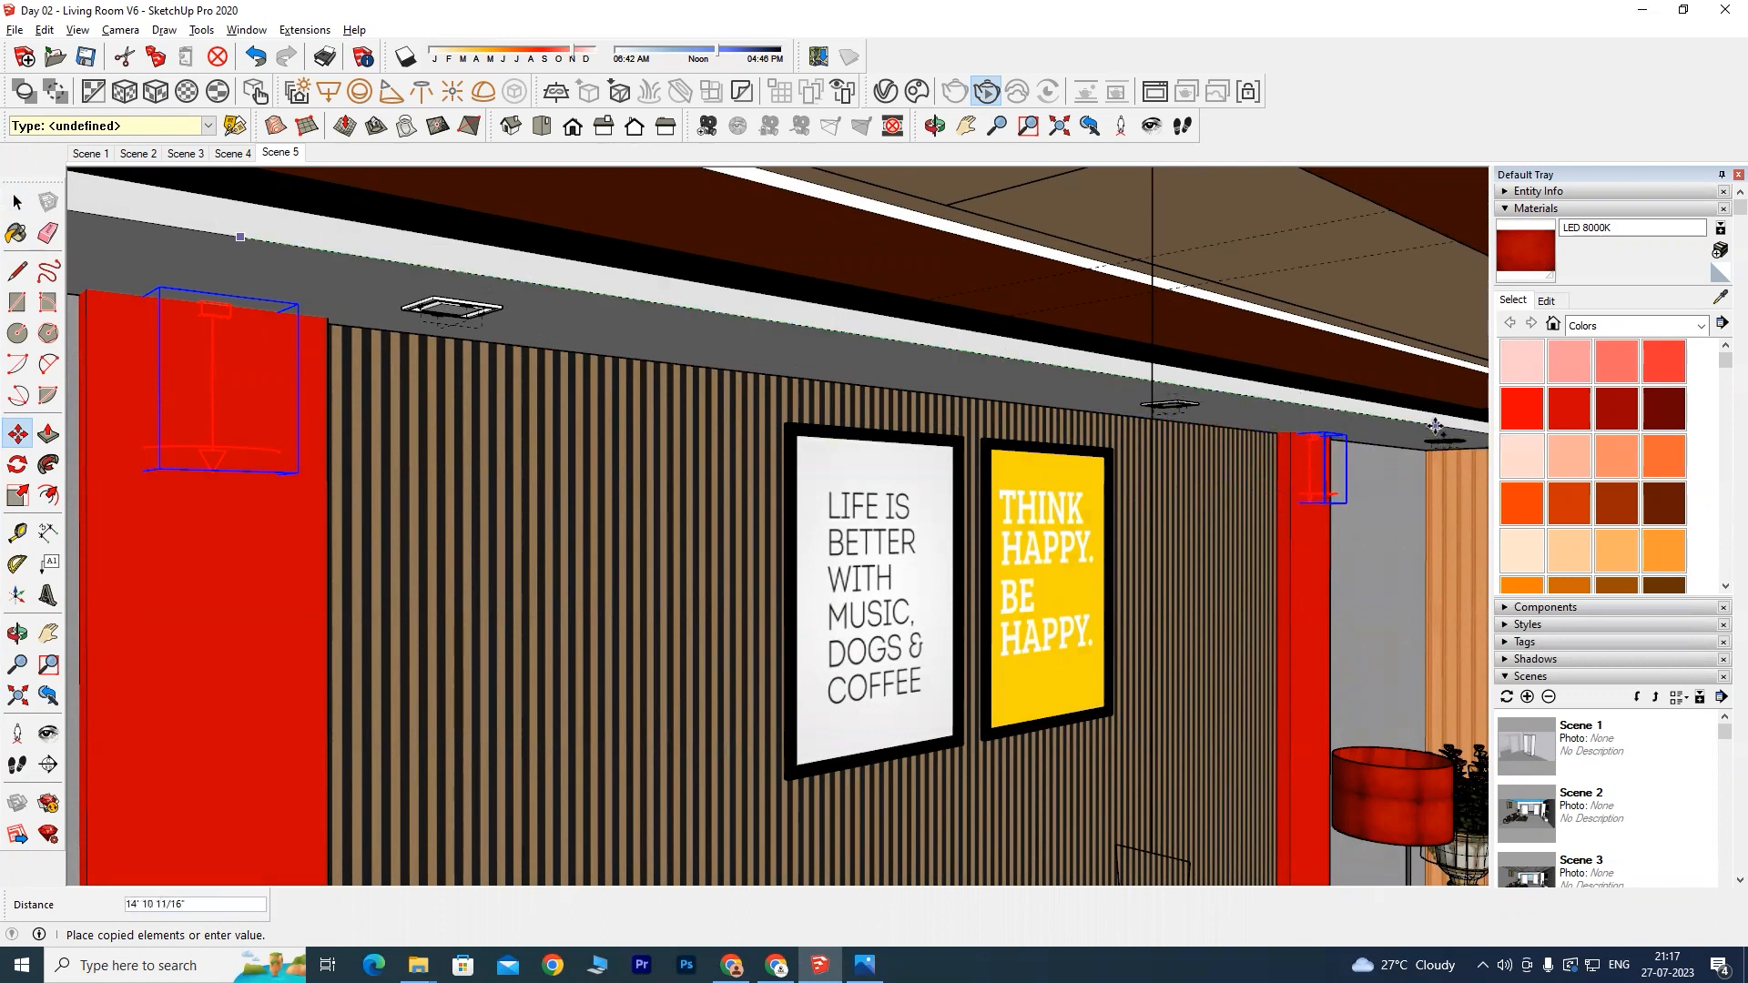
left_click(1437, 427)
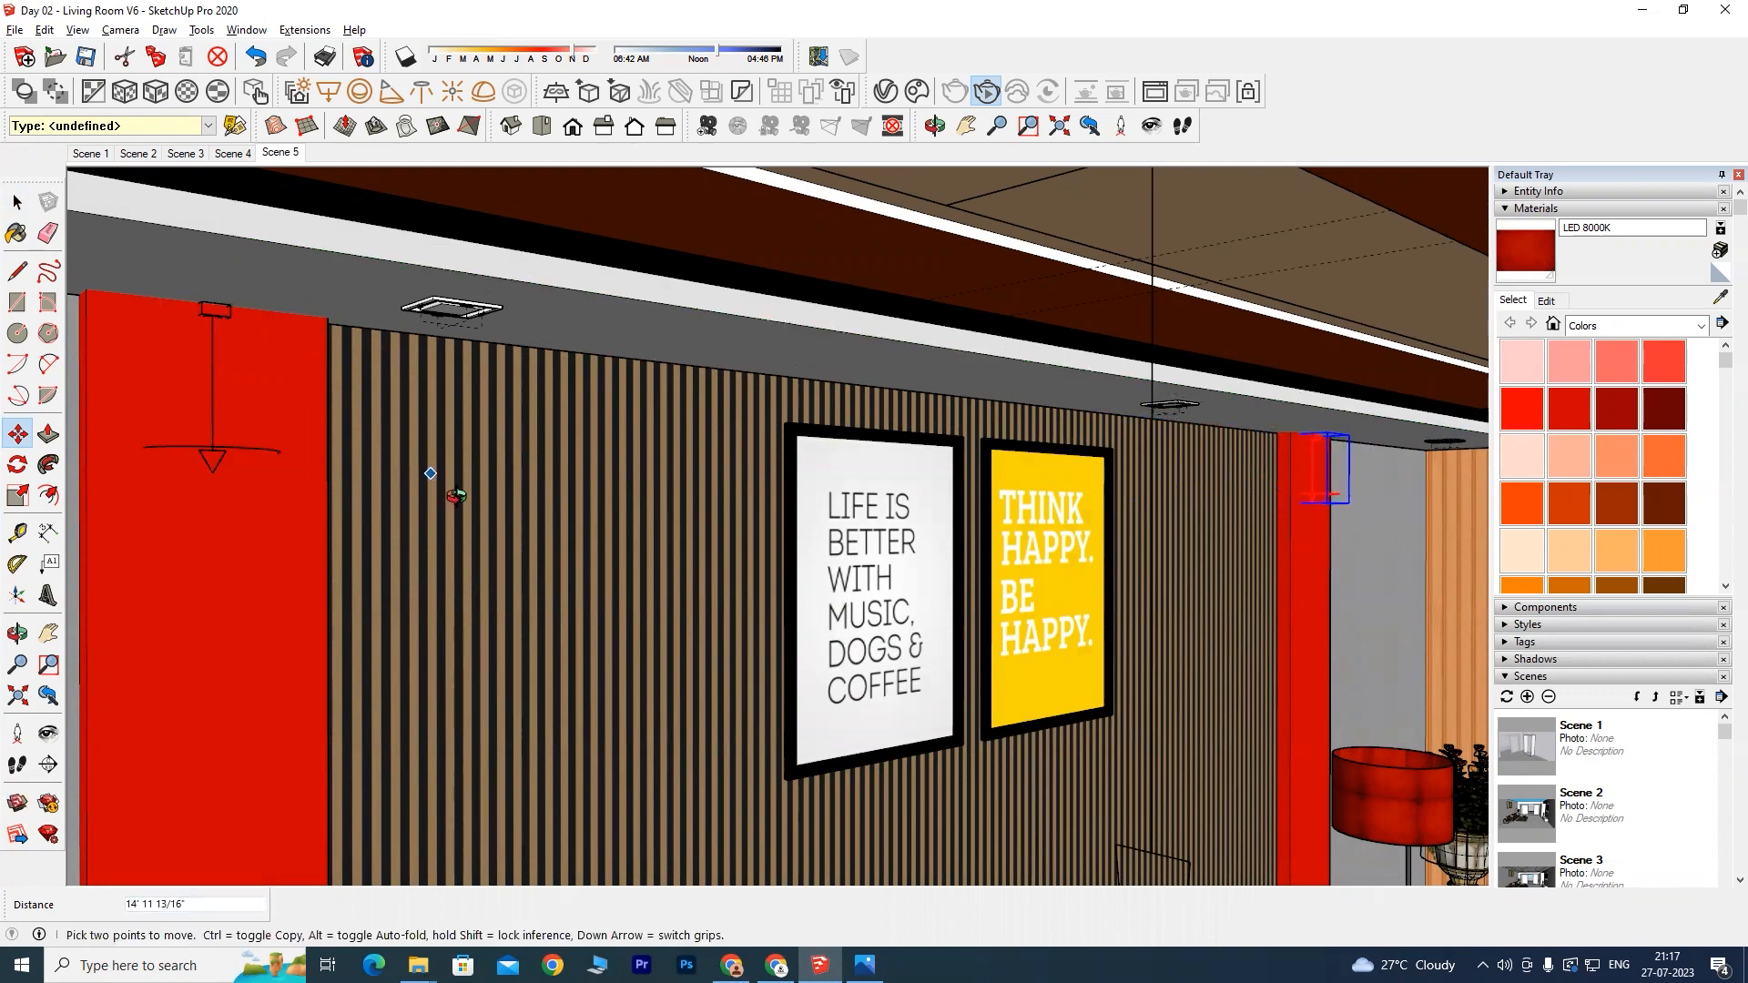
Step: List the scene lights in the V-Ray Asset Editor and delete the unused IES Light#1
middle_click_drag(450, 492, 469, 499)
scroll(742, 546, "down", 3)
middle_click_drag(742, 546, 860, 506, "shift")
left_click(885, 91)
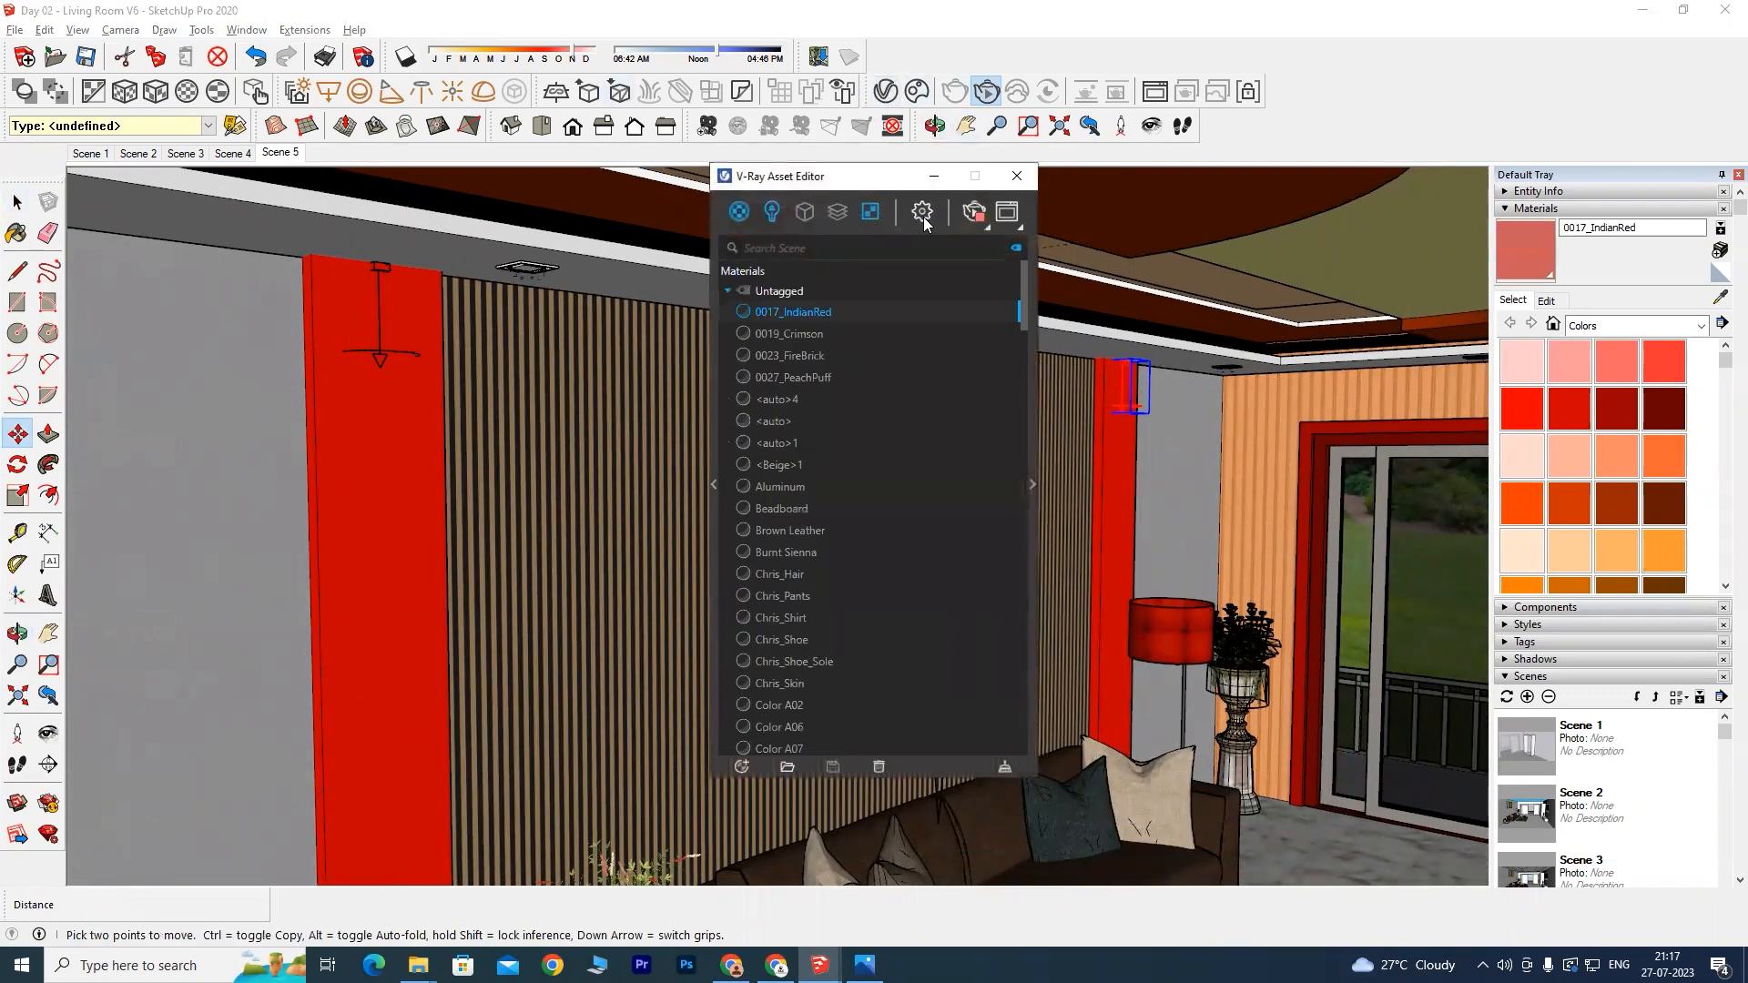
left_click(922, 212)
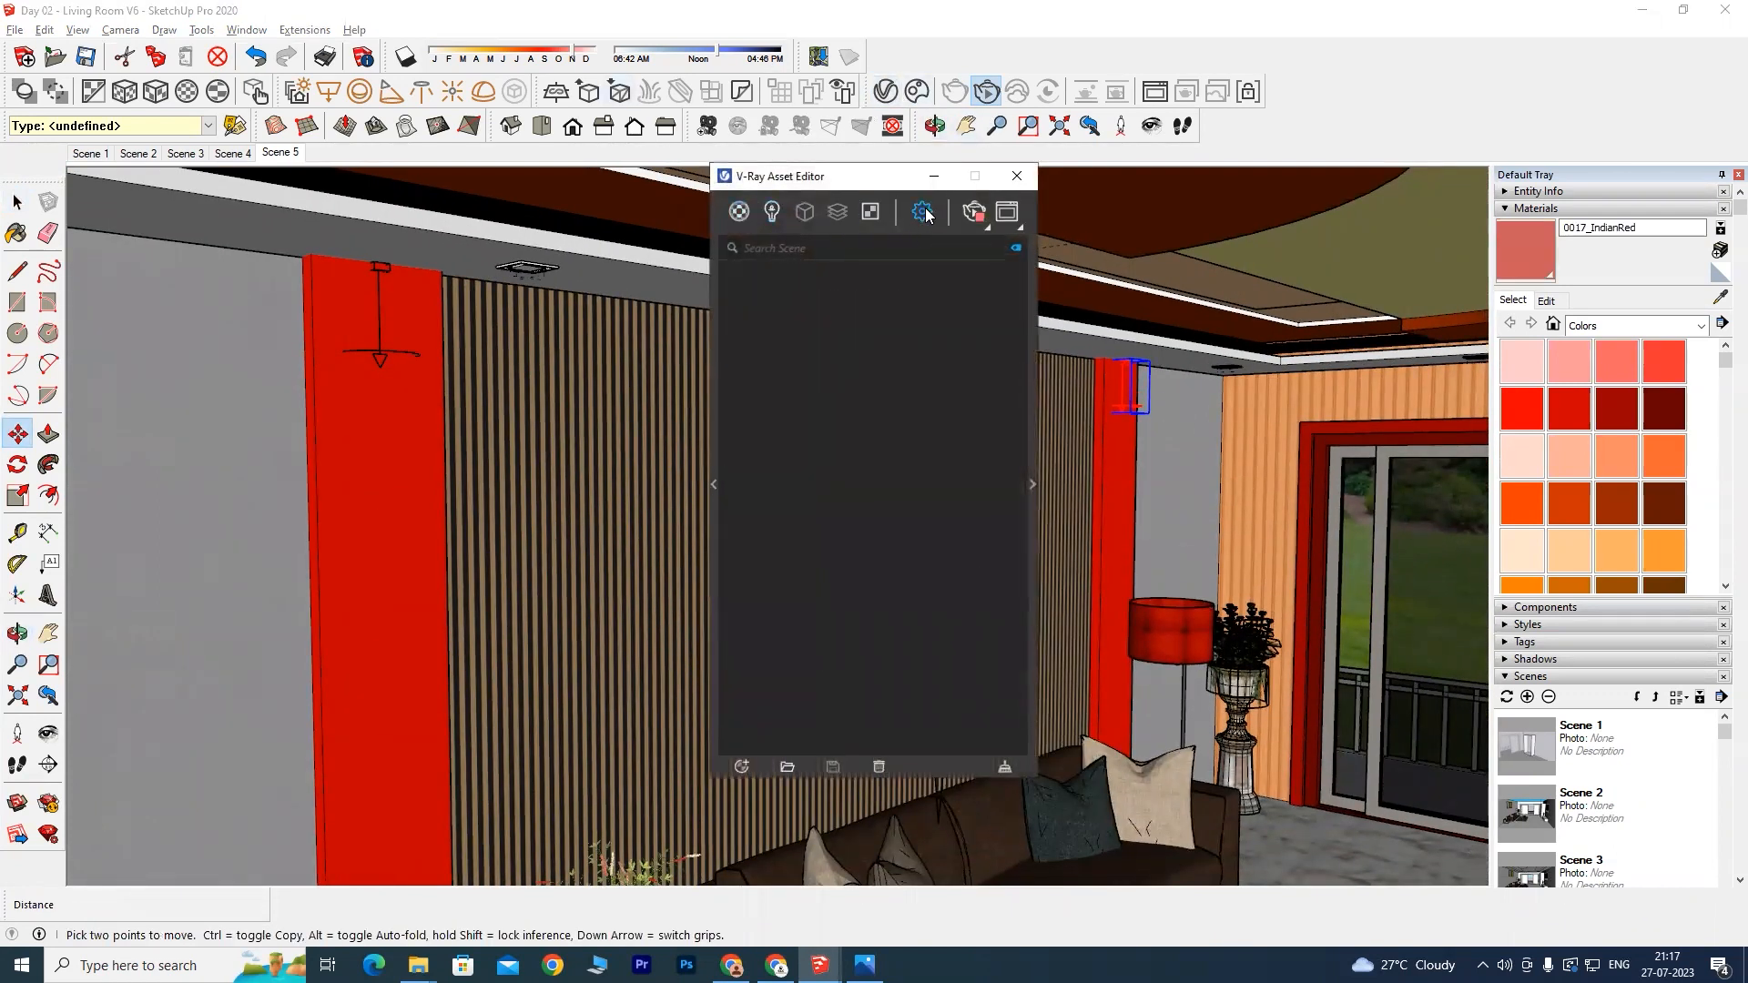
left_click(771, 212)
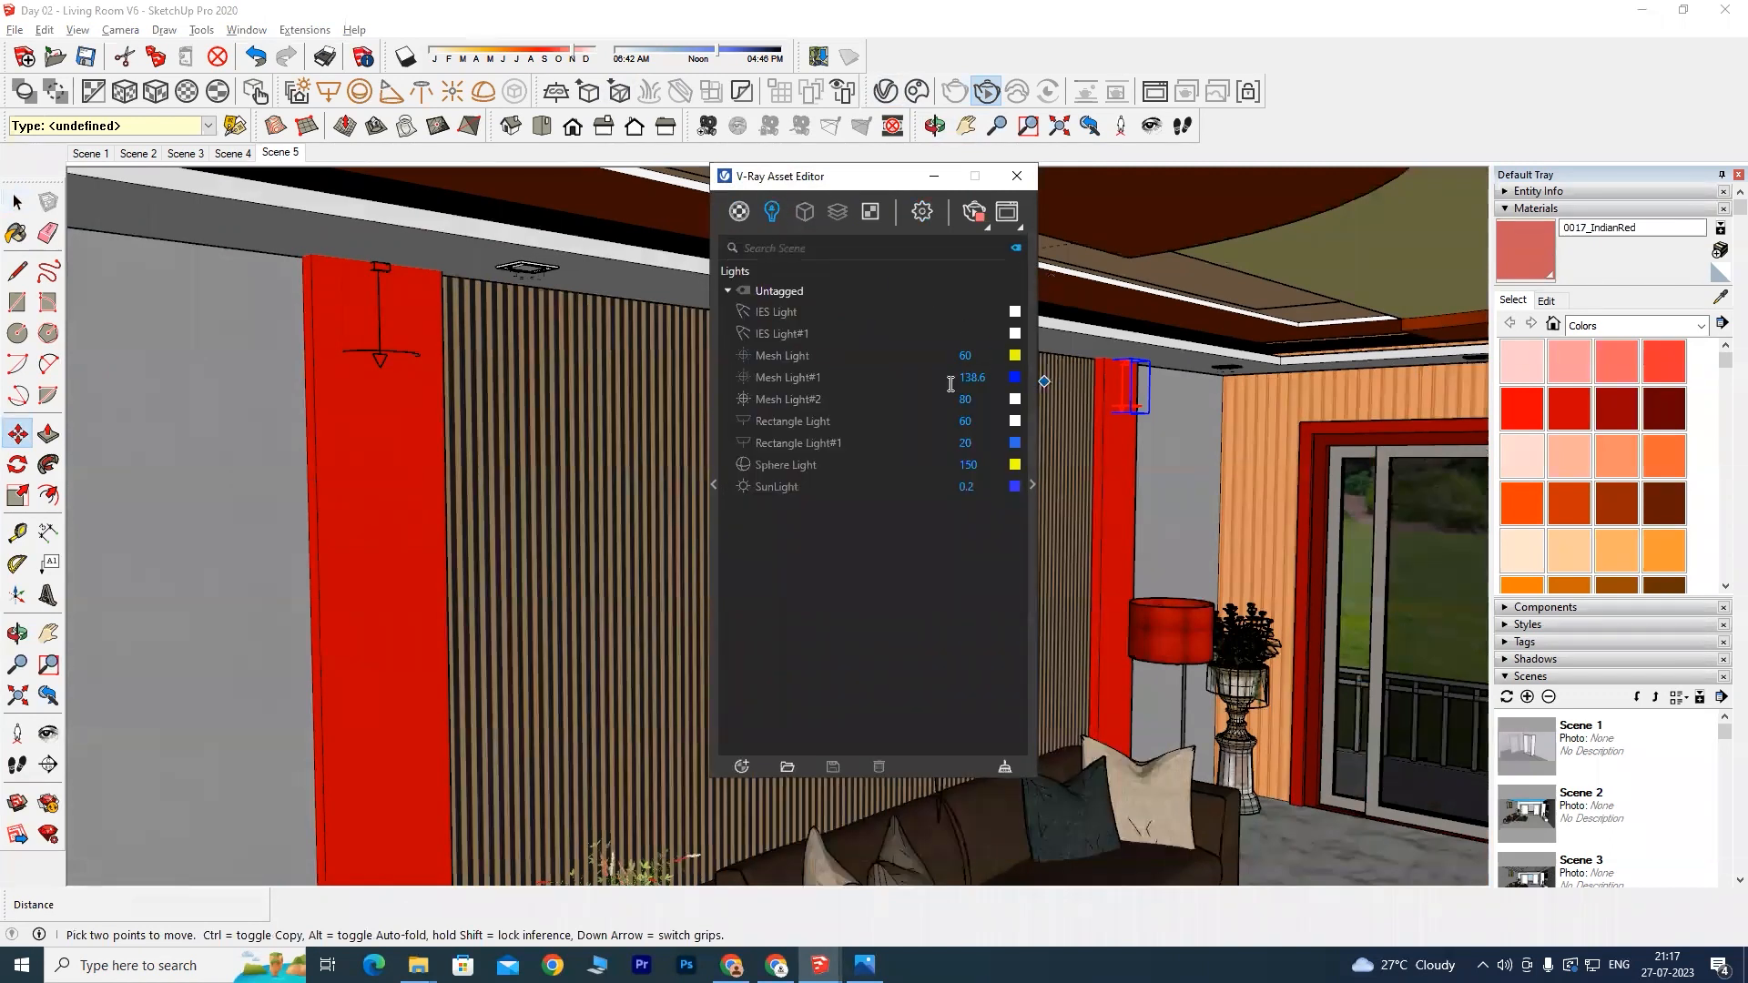
left_click(780, 310)
left_click(778, 334)
key("Delete")
left_click(918, 482)
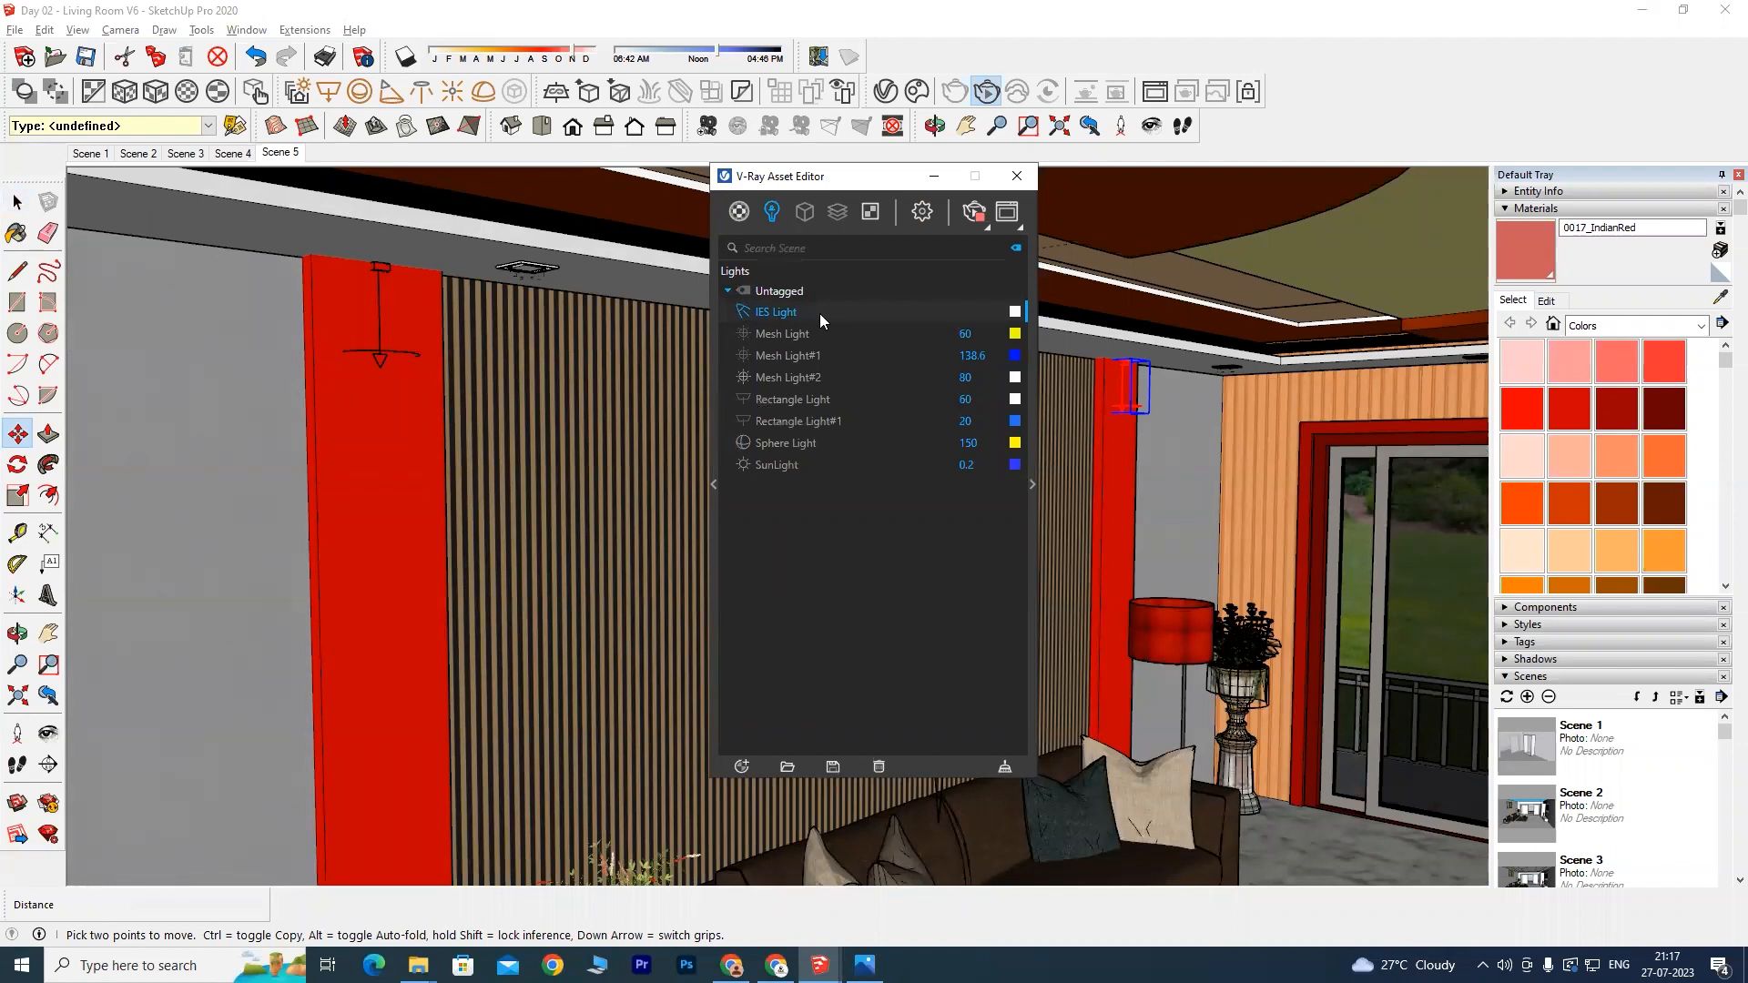
Step: Show the IES Light's parameters, start an interactive V-Ray render and return to the Select tool
left_click(1033, 484)
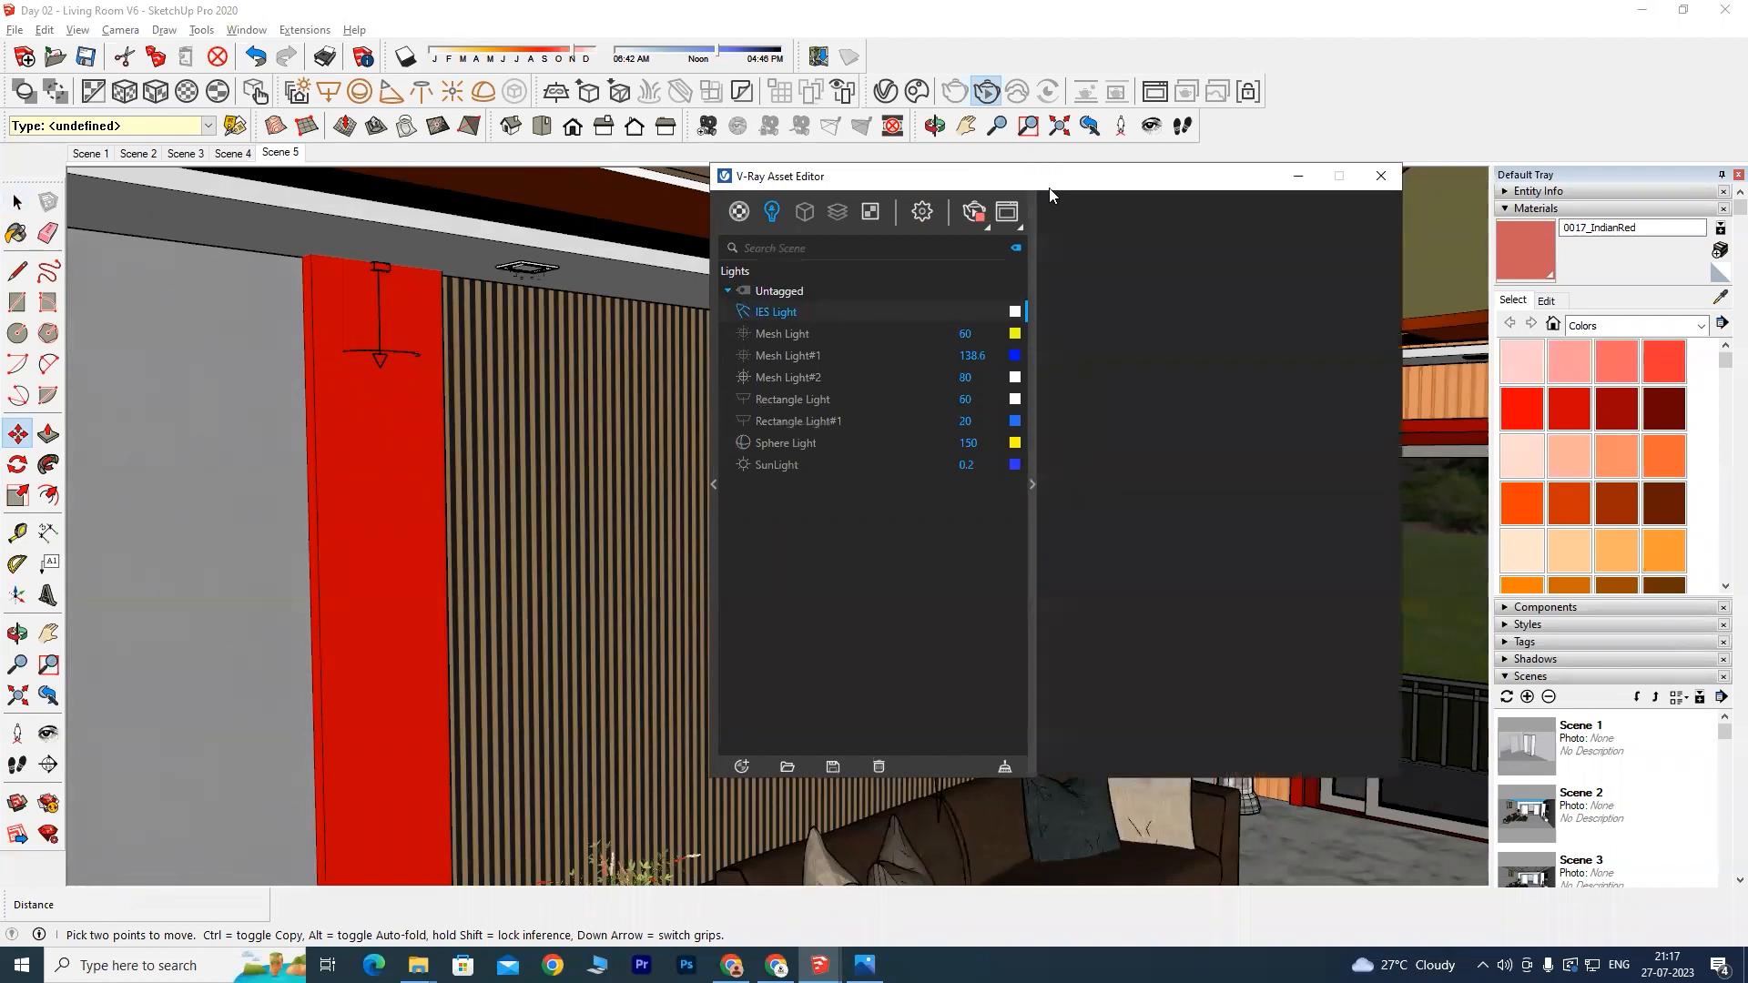
left_click_drag(1049, 187, 688, 243)
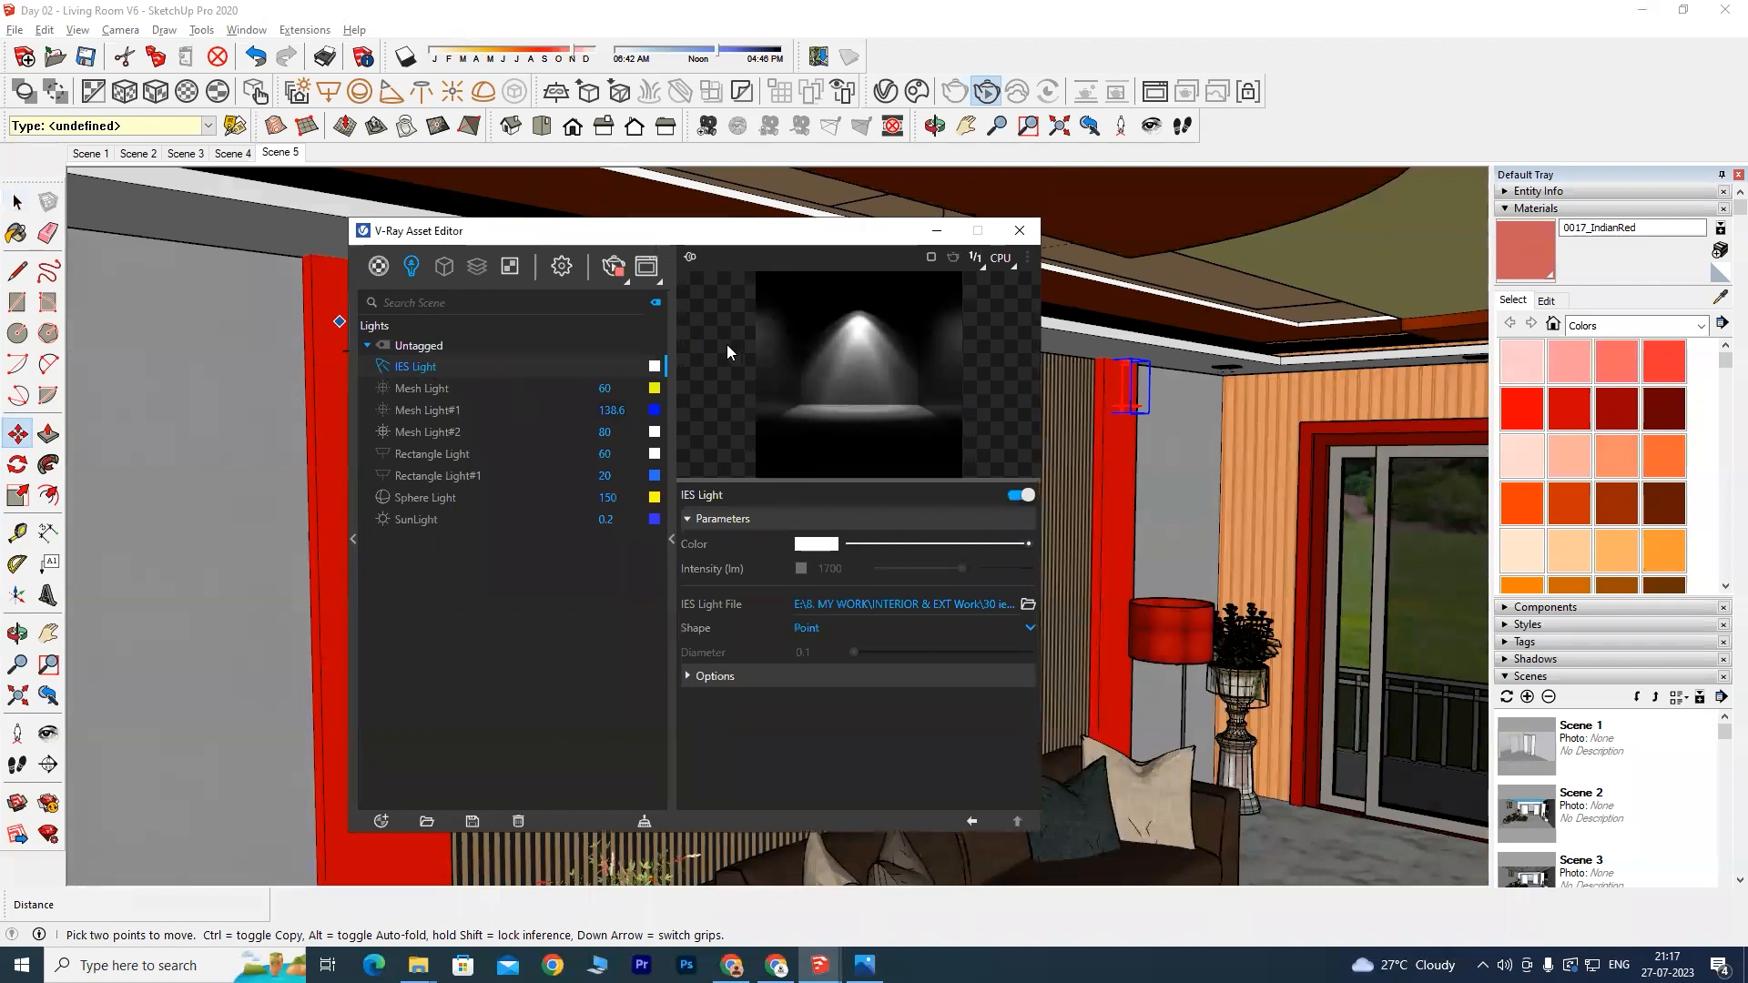
left_click(988, 94)
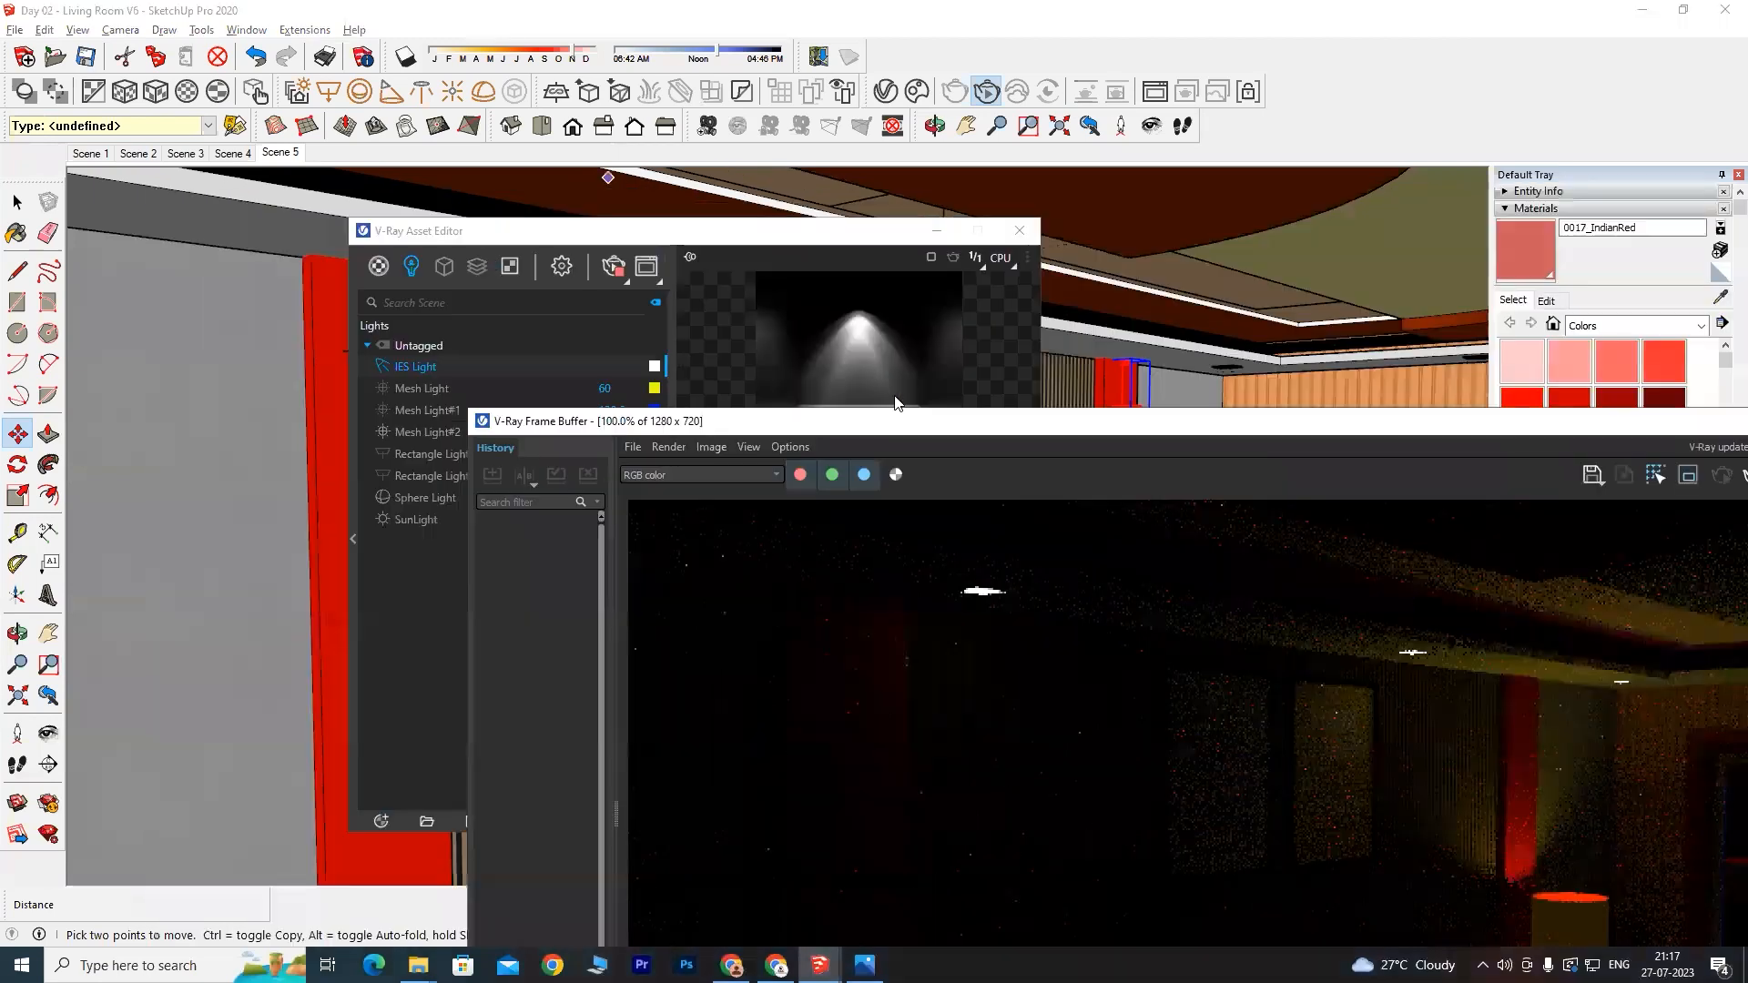
left_click(17, 207)
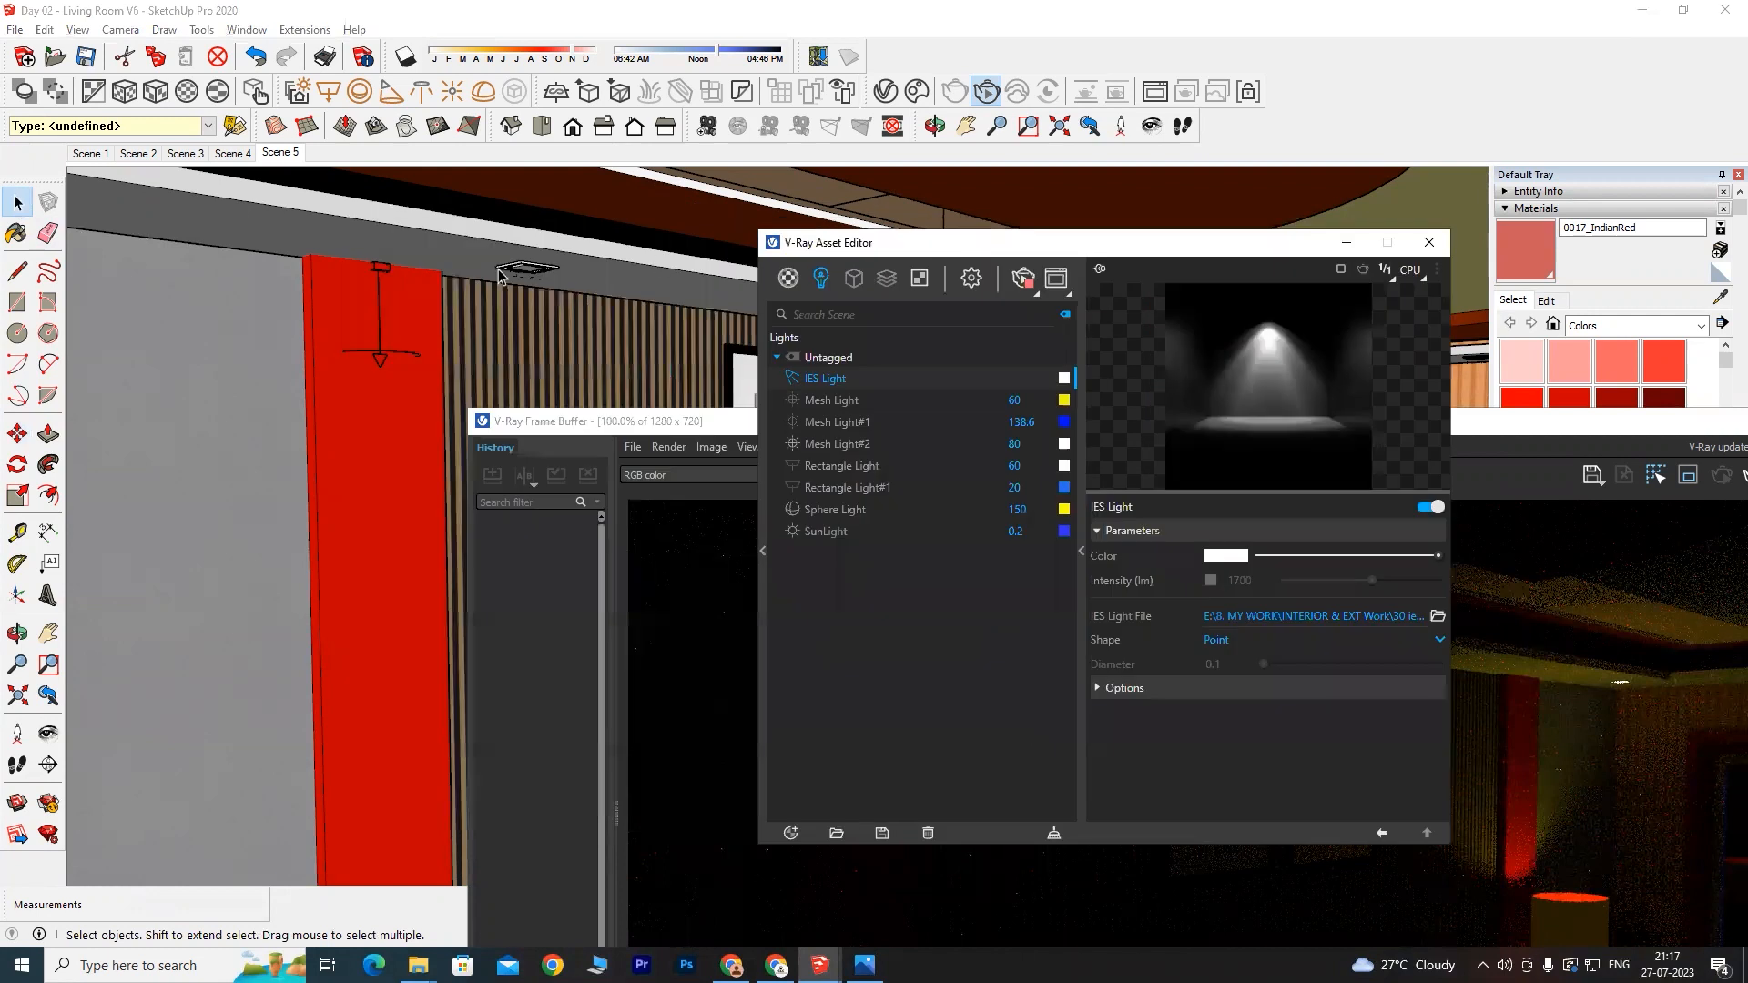
Step: Select the IES lights on both red strips and move them together by about 7 7/8"
left_click(380, 278)
middle_click_drag(324, 352, 364, 309)
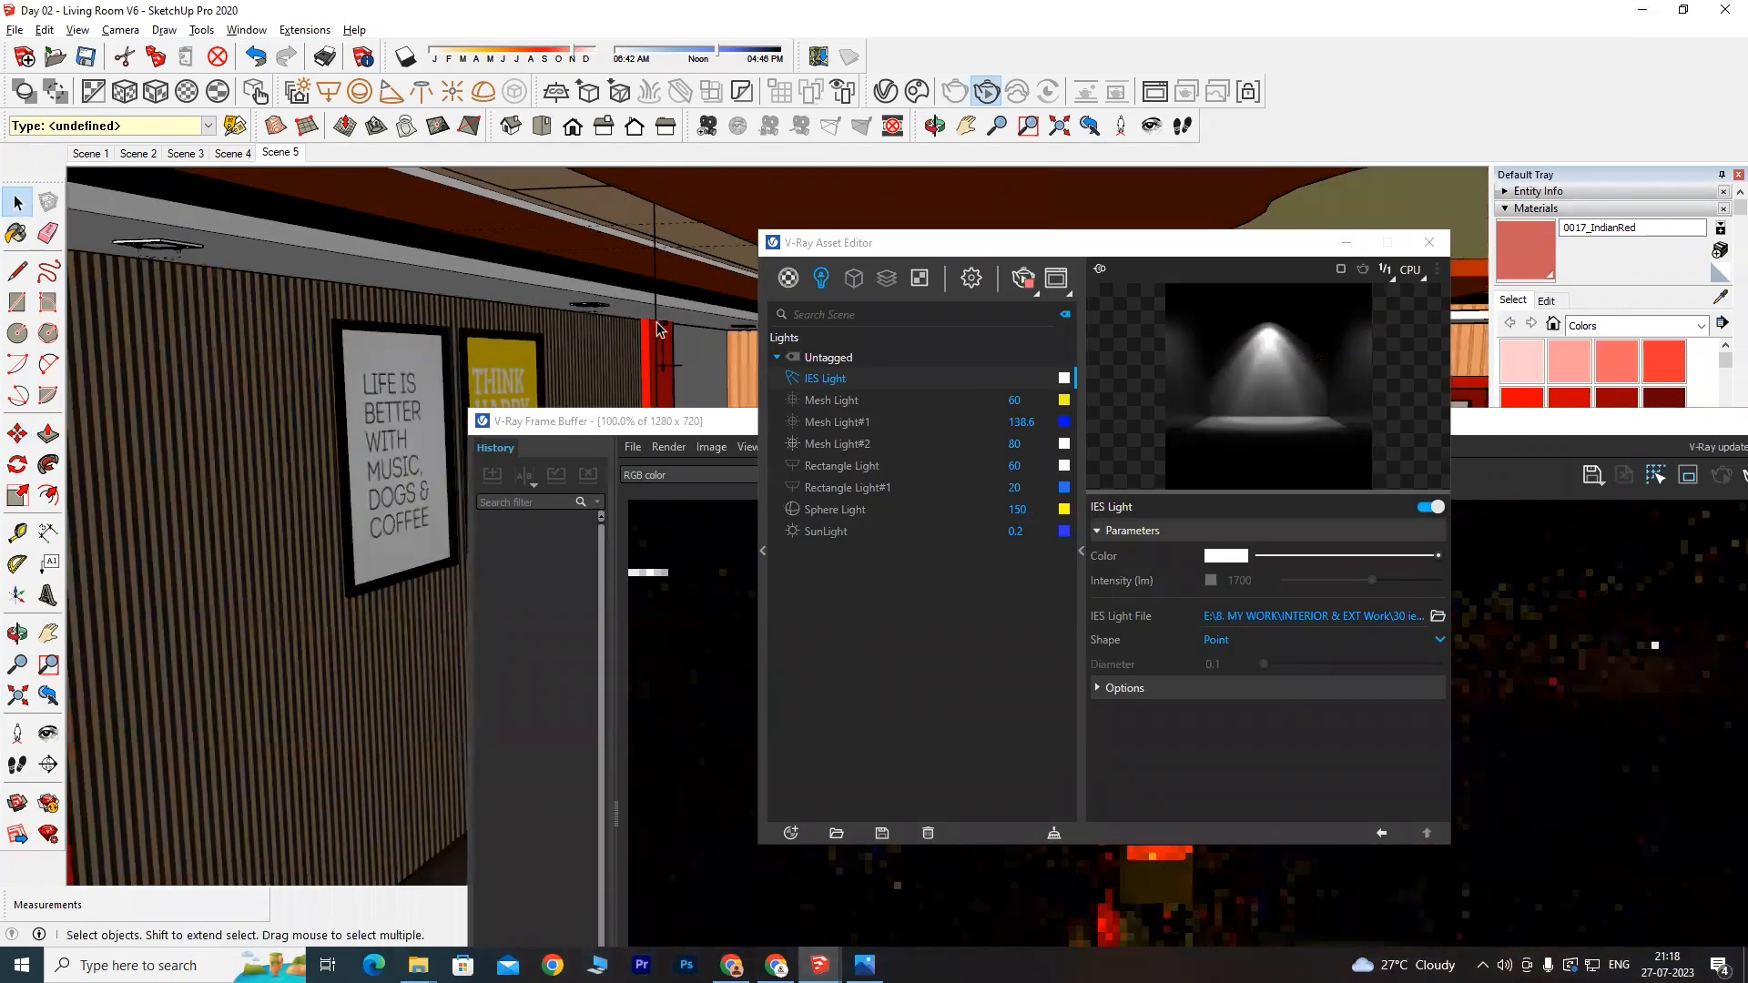
left_click(670, 334)
middle_click_drag(491, 342, 310, 387)
left_click(17, 434)
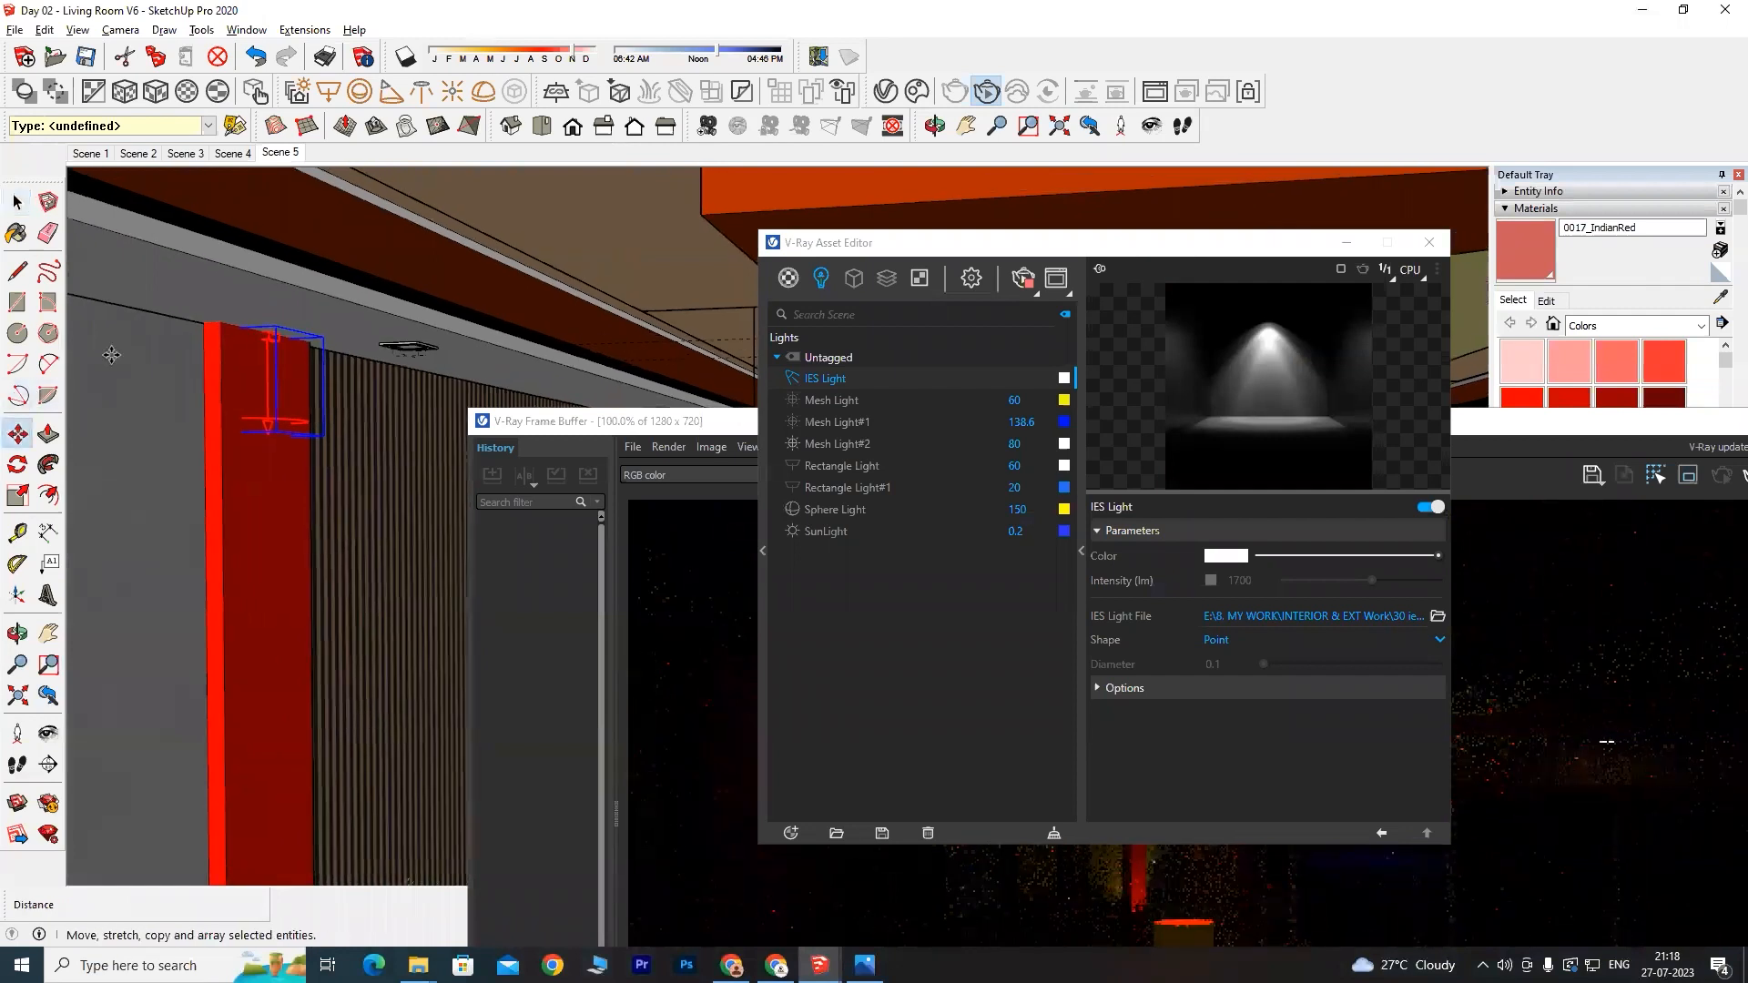
left_click(193, 297)
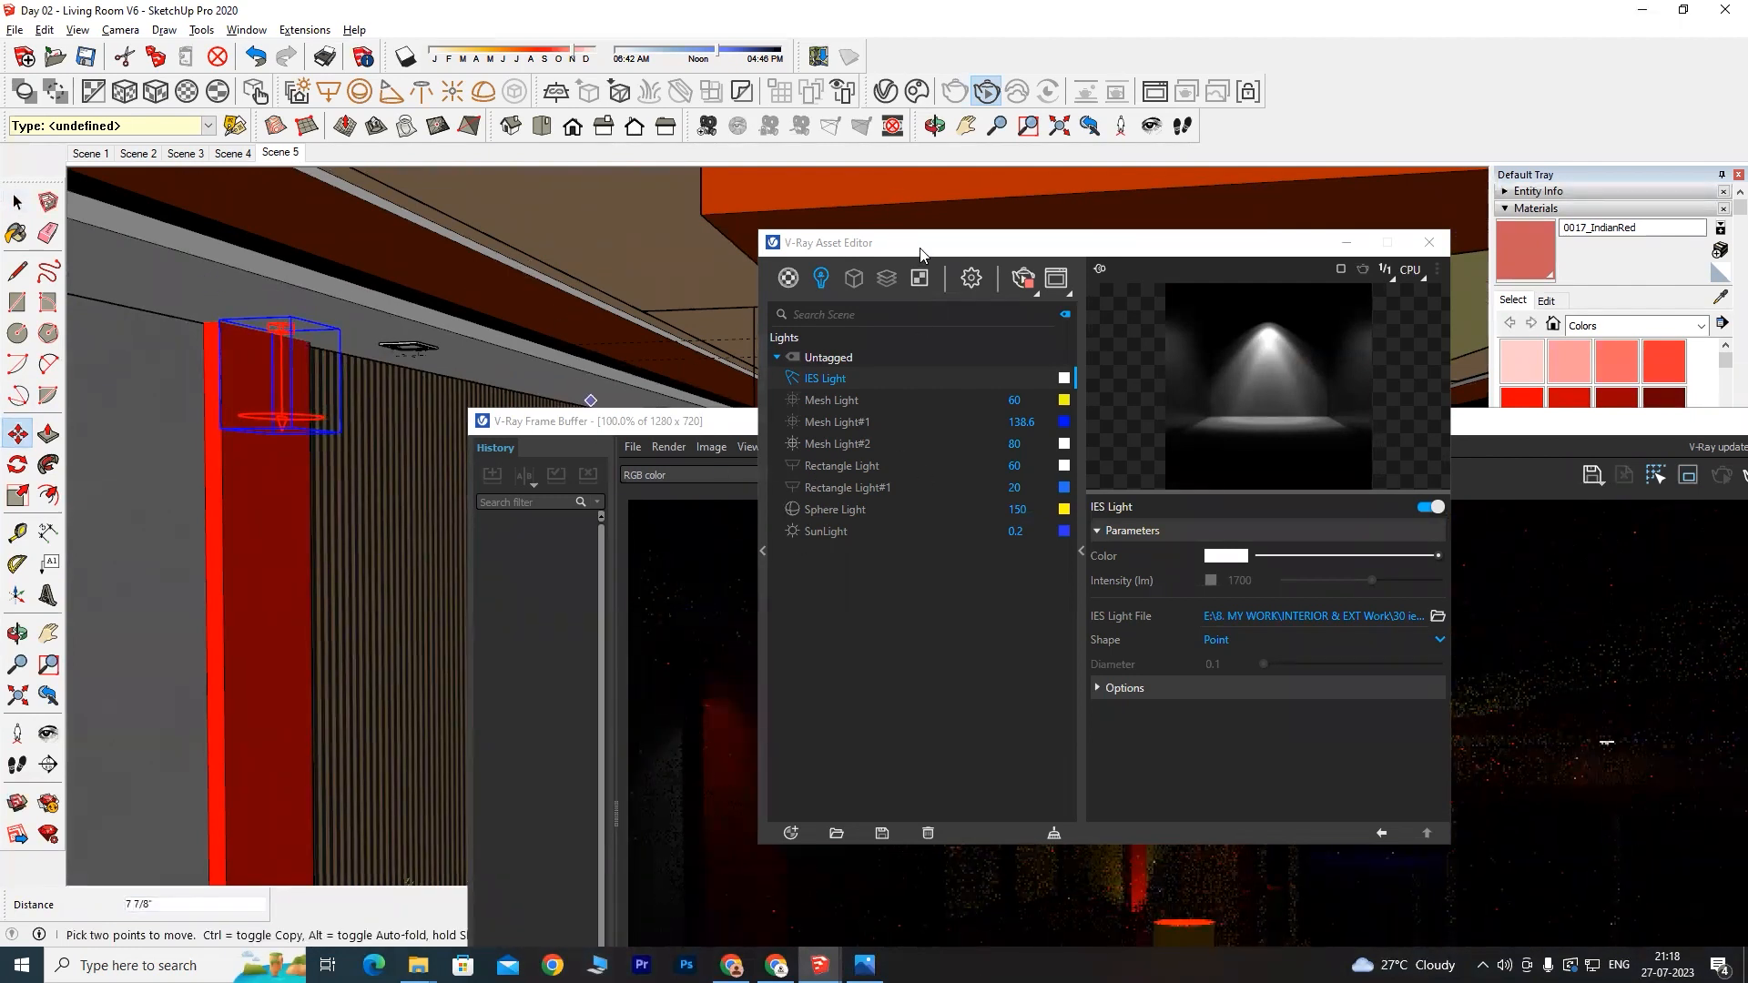
Step: Shift both IES lights about 4" along the red axis and about 4 7/16" along the green axis to center them on the strips
left_click_drag(922, 253, 1272, 256)
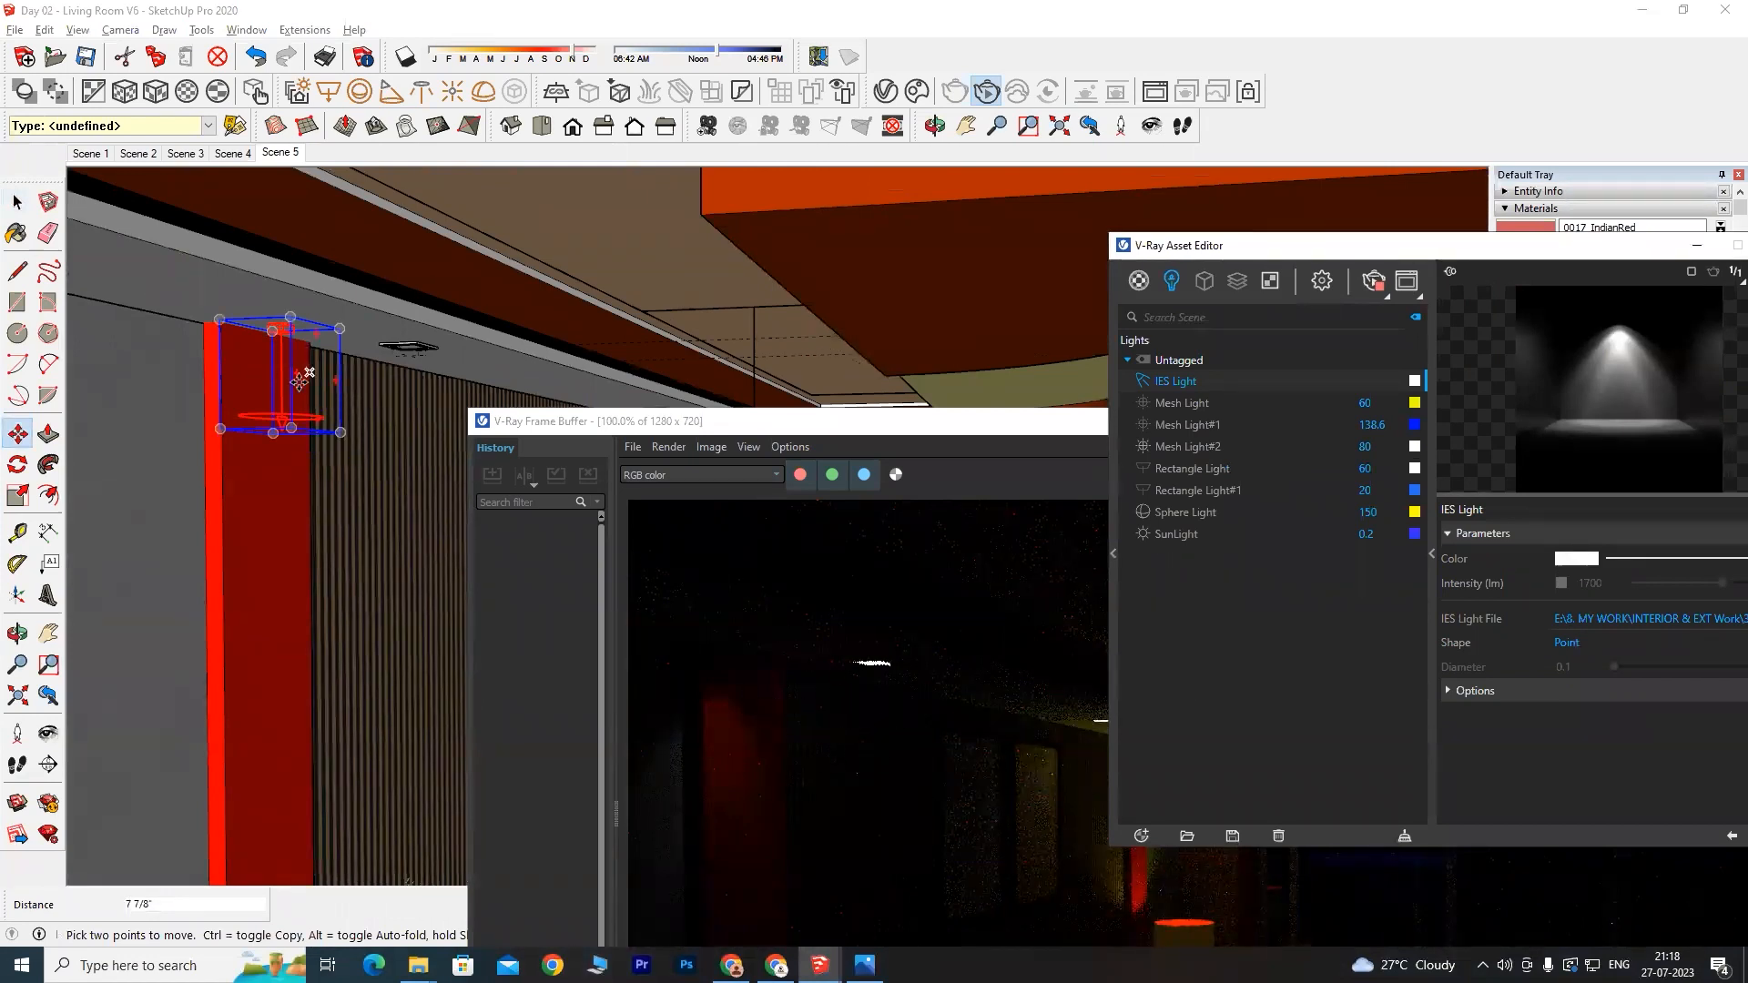
mouse_move(314, 413)
middle_mouse_down()
mouse_move(269, 441)
mouse_move(430, 469)
mouse_move(406, 492)
middle_mouse_up()
left_click(607, 205)
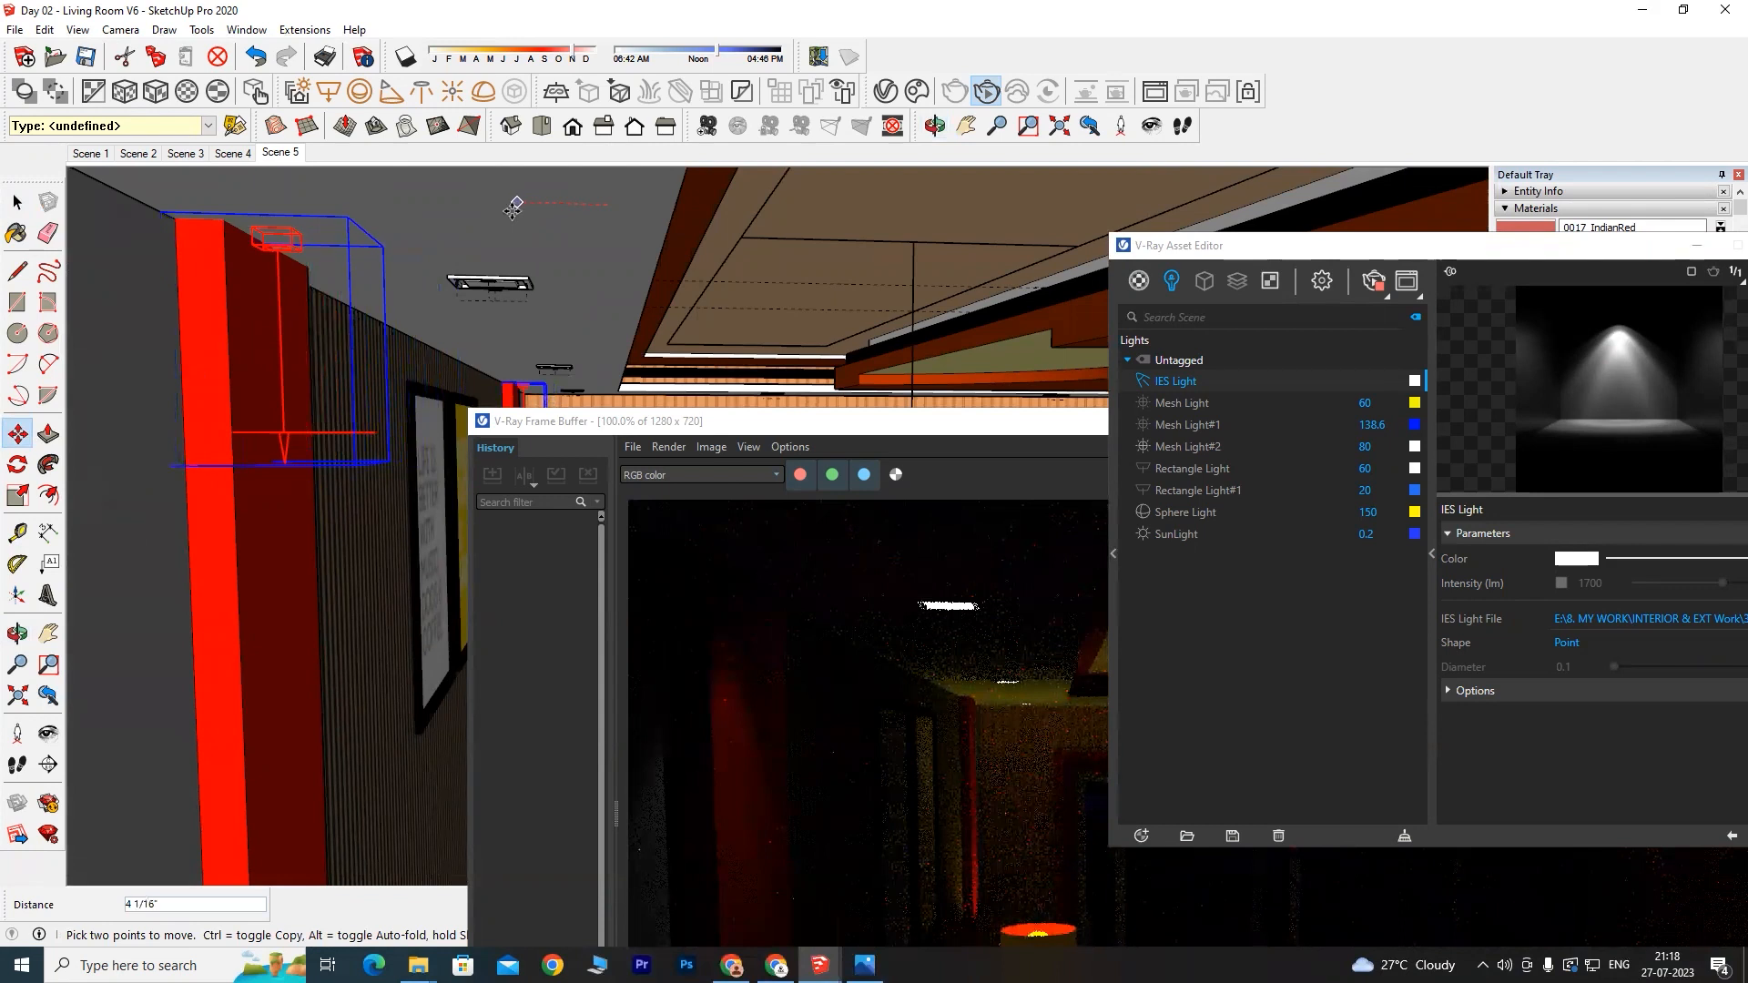
left_click(502, 208)
middle_click_drag(502, 208, 318, 227)
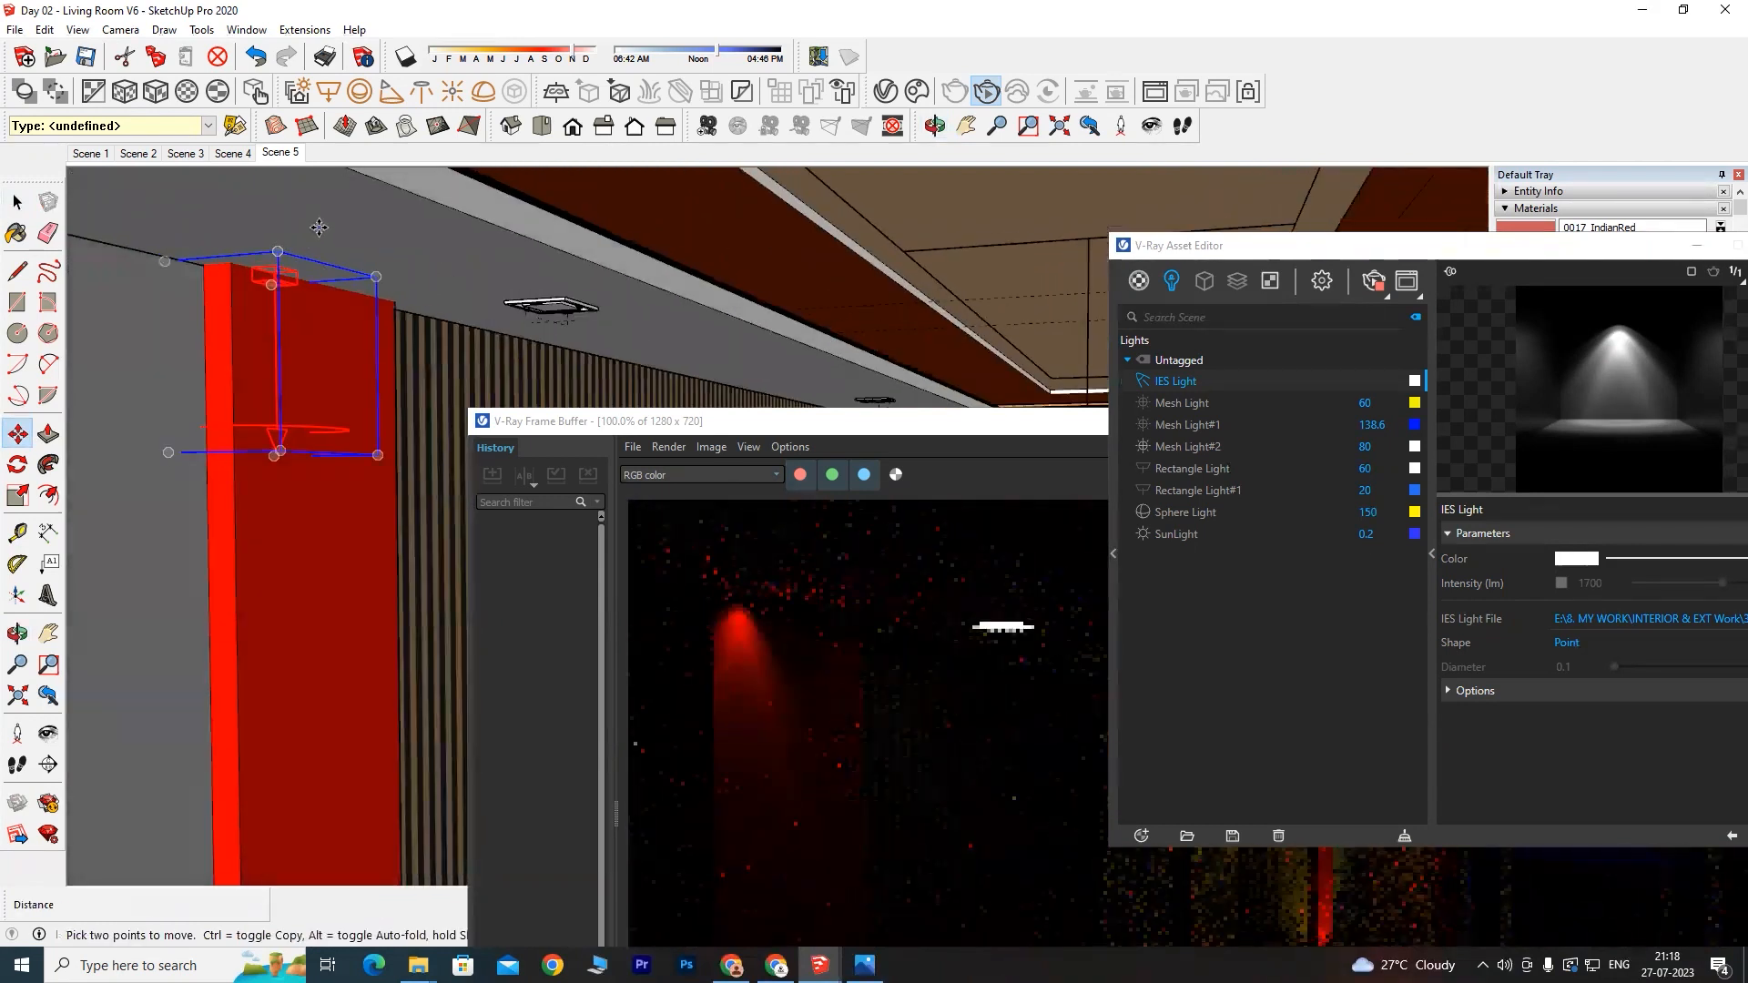
left_click(319, 226)
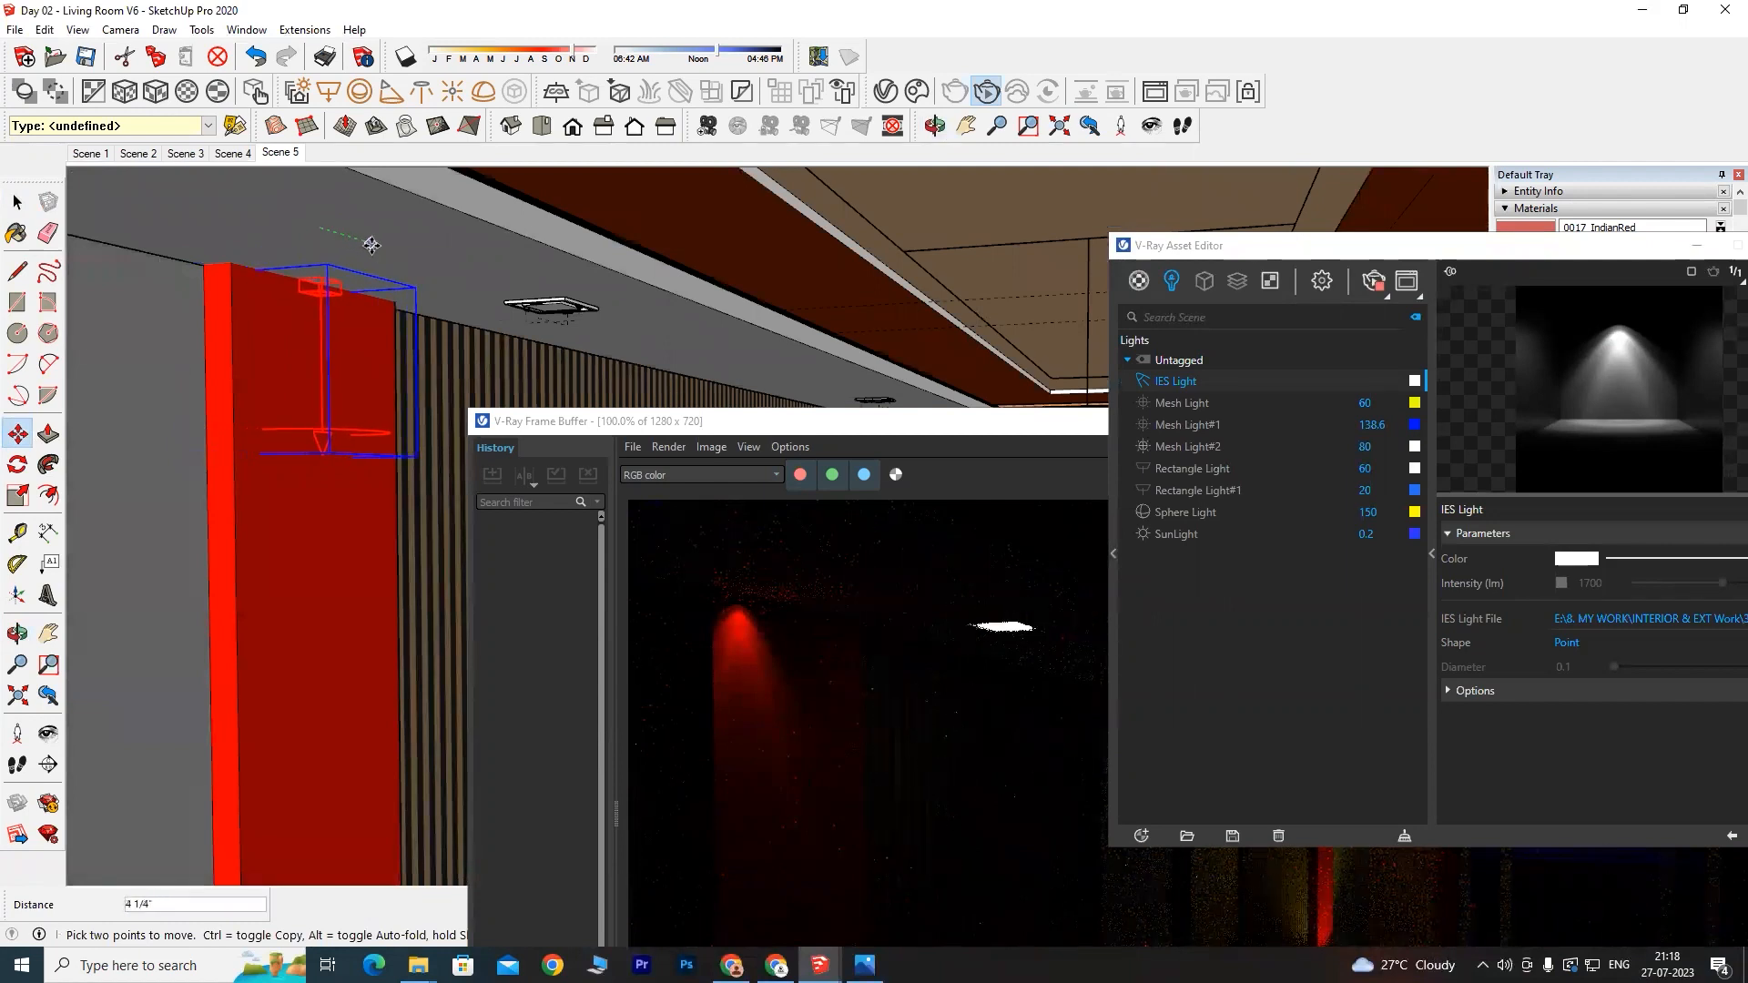
left_click(378, 246)
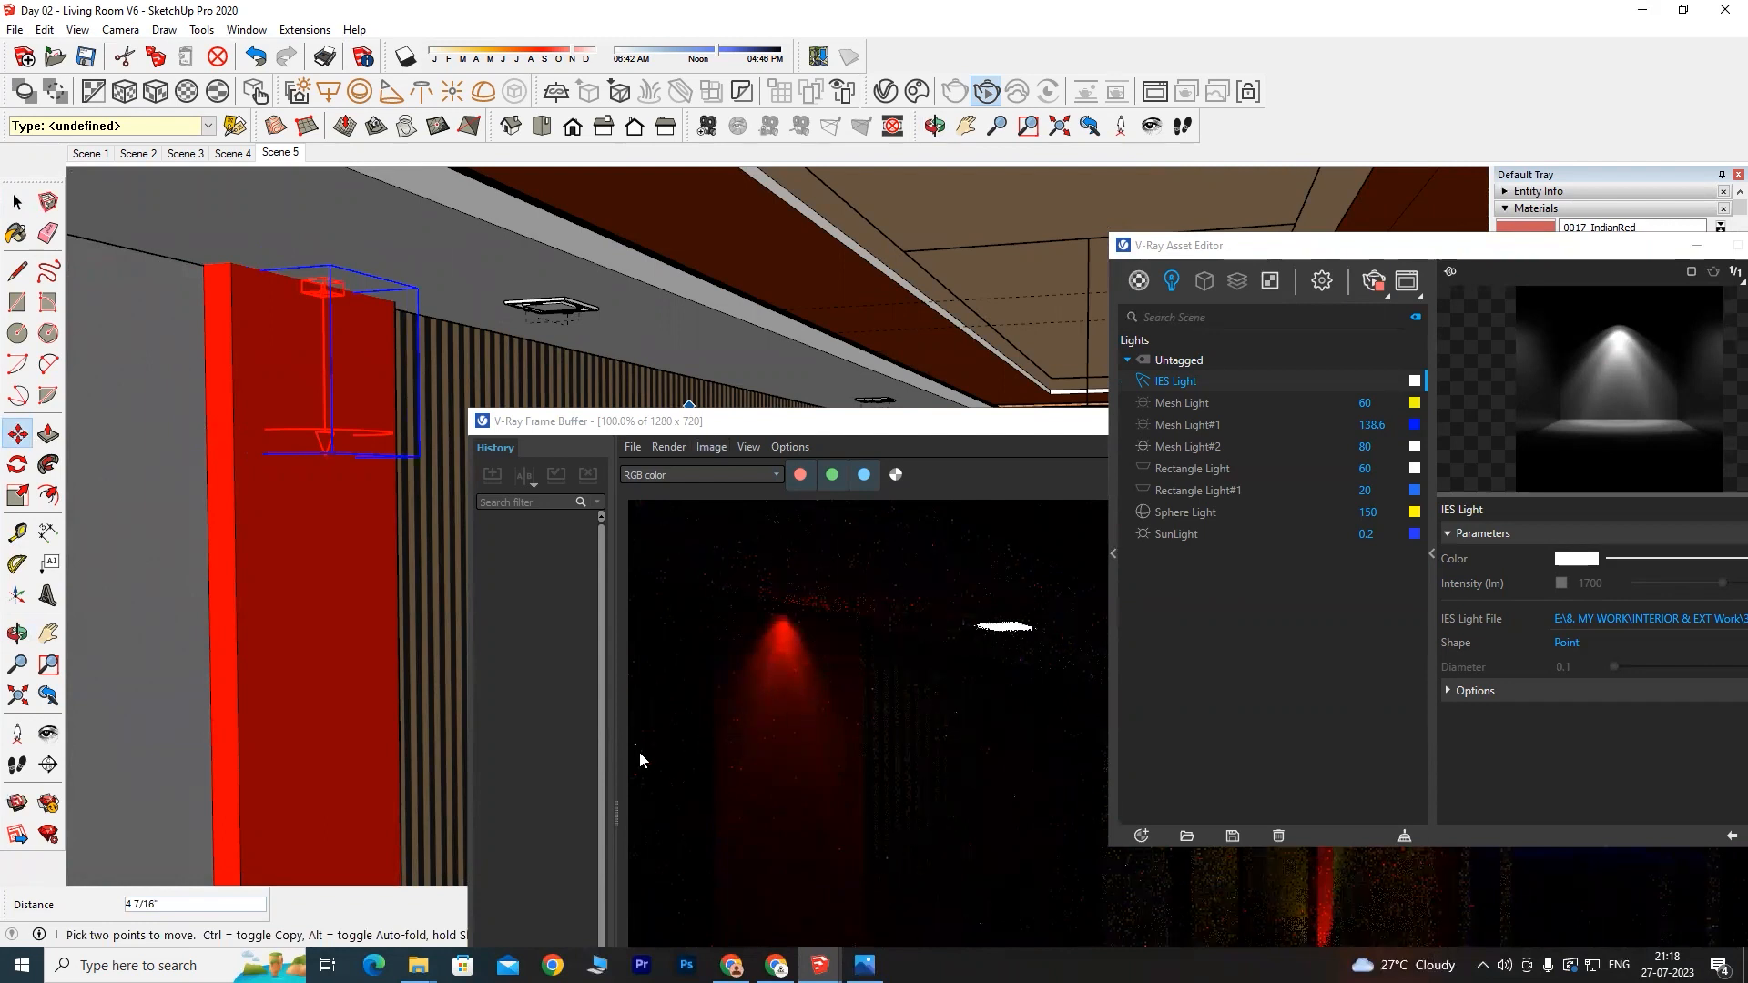
Step: Examine the IES lighting on the near and far red strips in the interactive render, and close the frame buffer
left_click(713, 759)
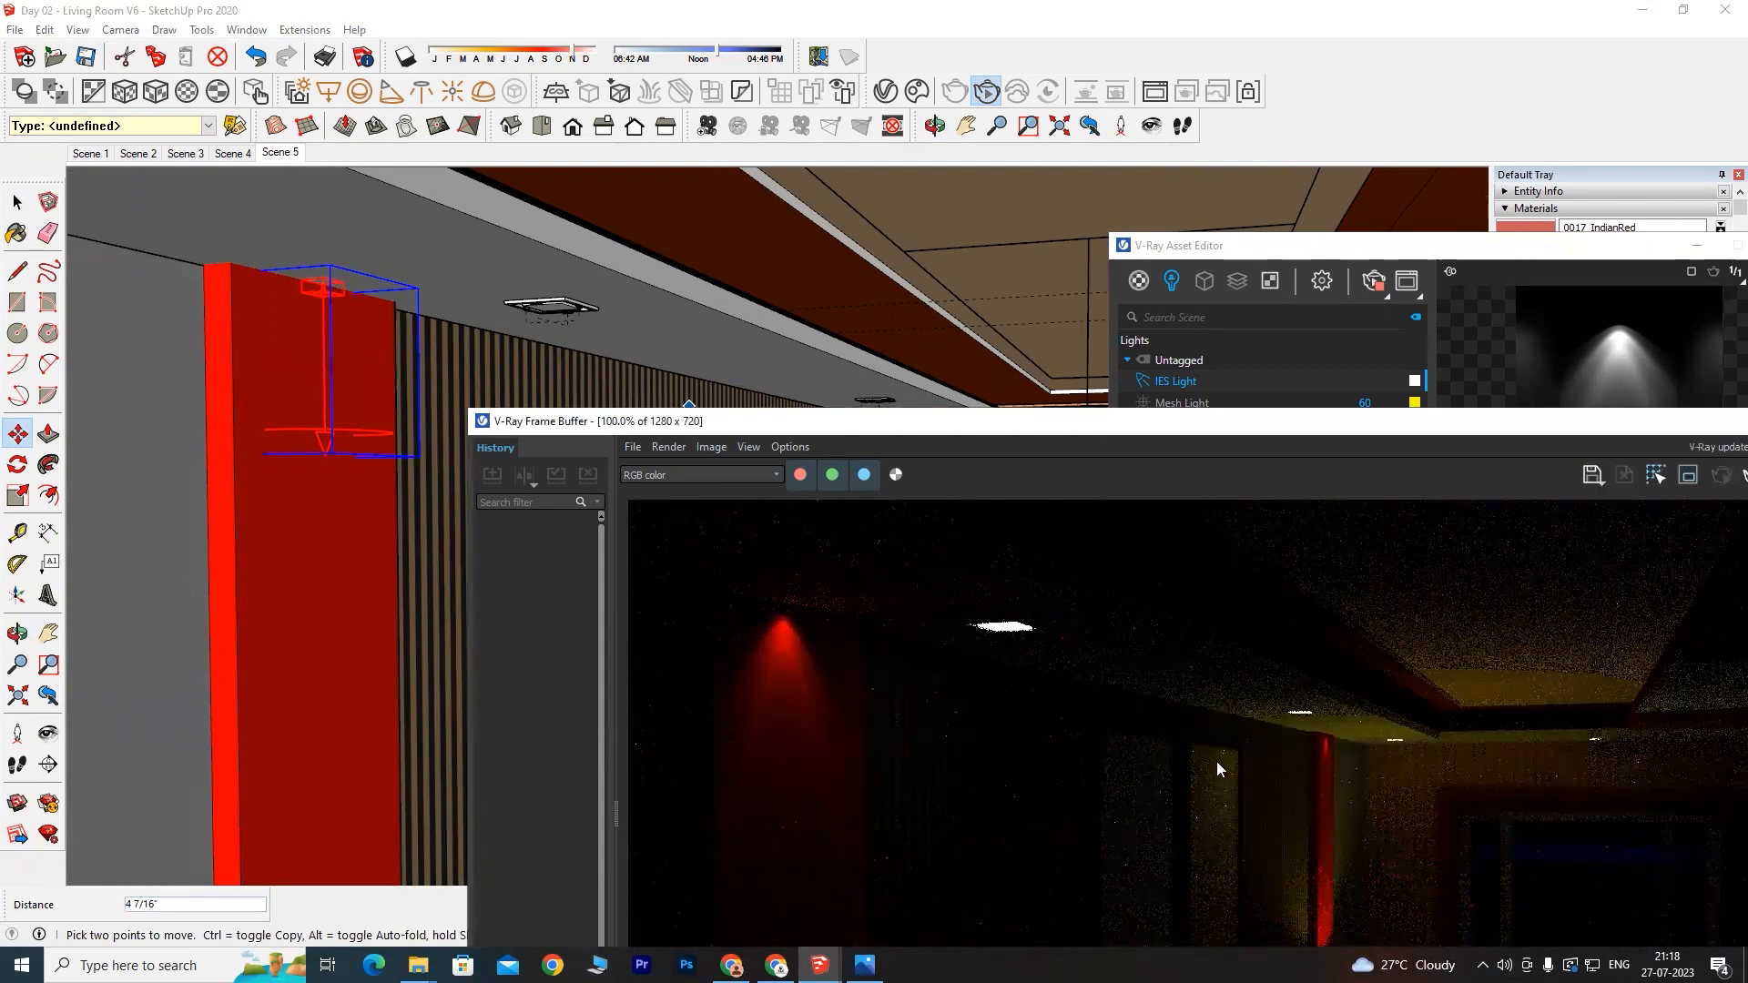
mouse_move(841, 342)
middle_mouse_down()
mouse_move(774, 237)
mouse_move(664, 168)
mouse_move(885, 299)
mouse_move(789, 342)
middle_mouse_up()
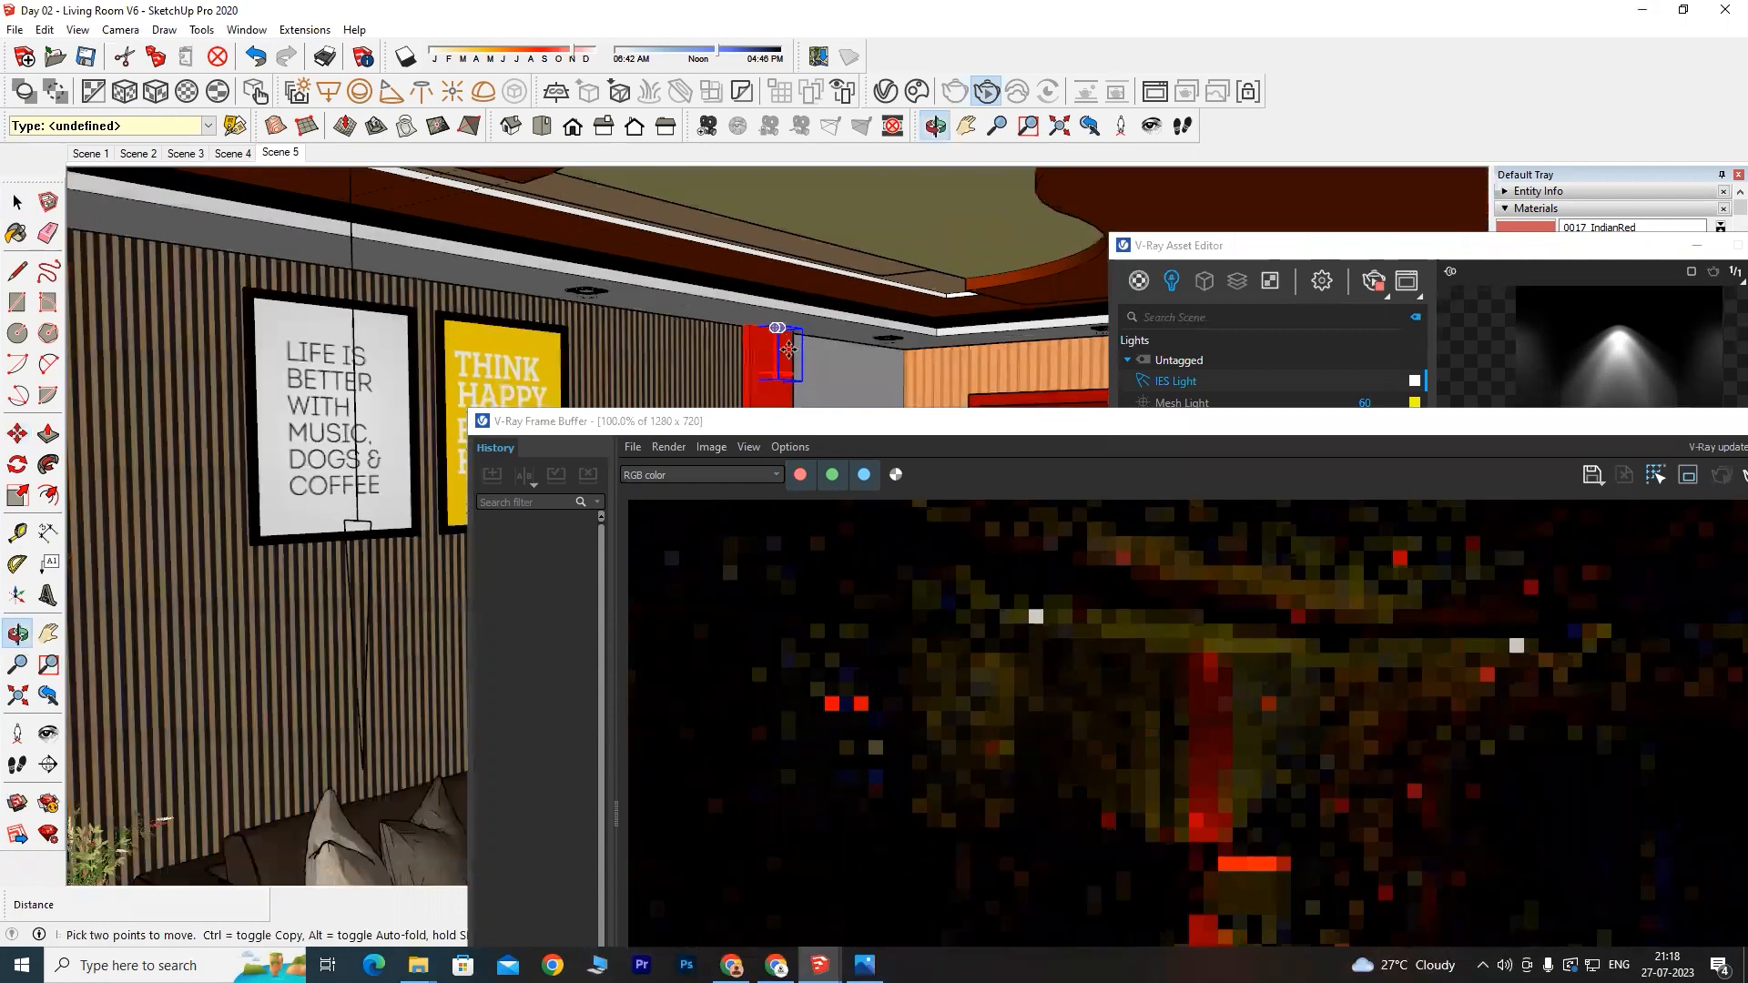
scroll(769, 335, "up", 4)
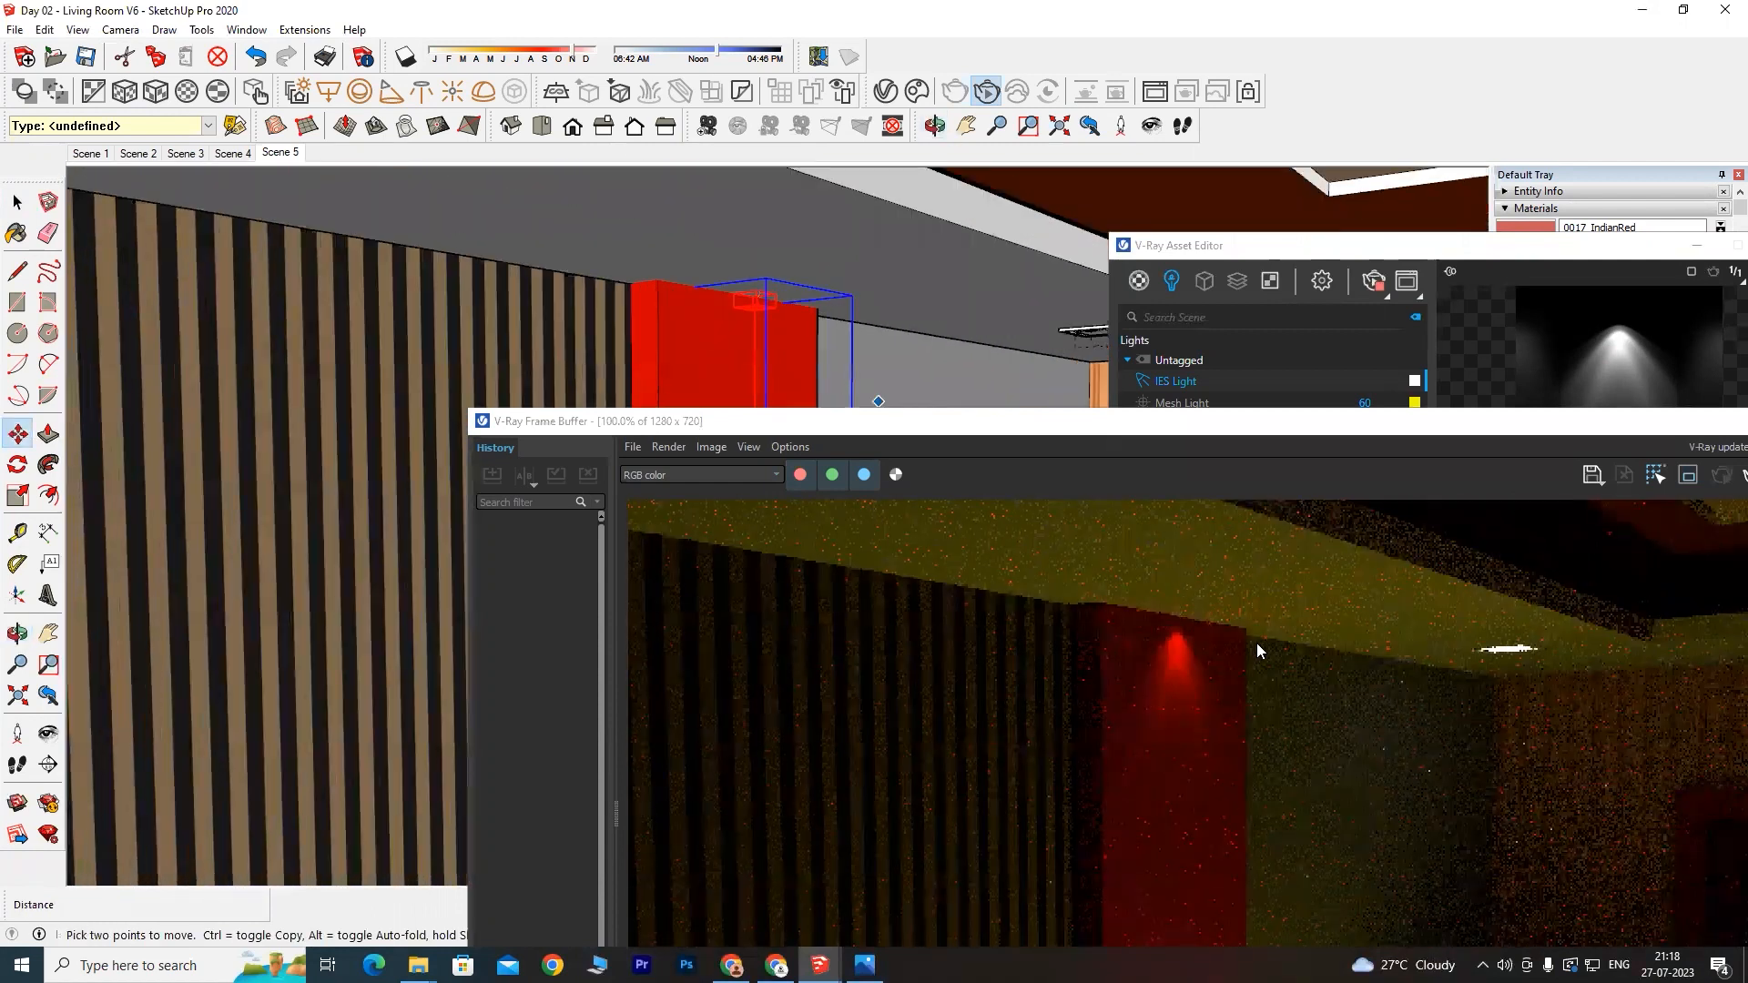
scroll(707, 291, "down", 10)
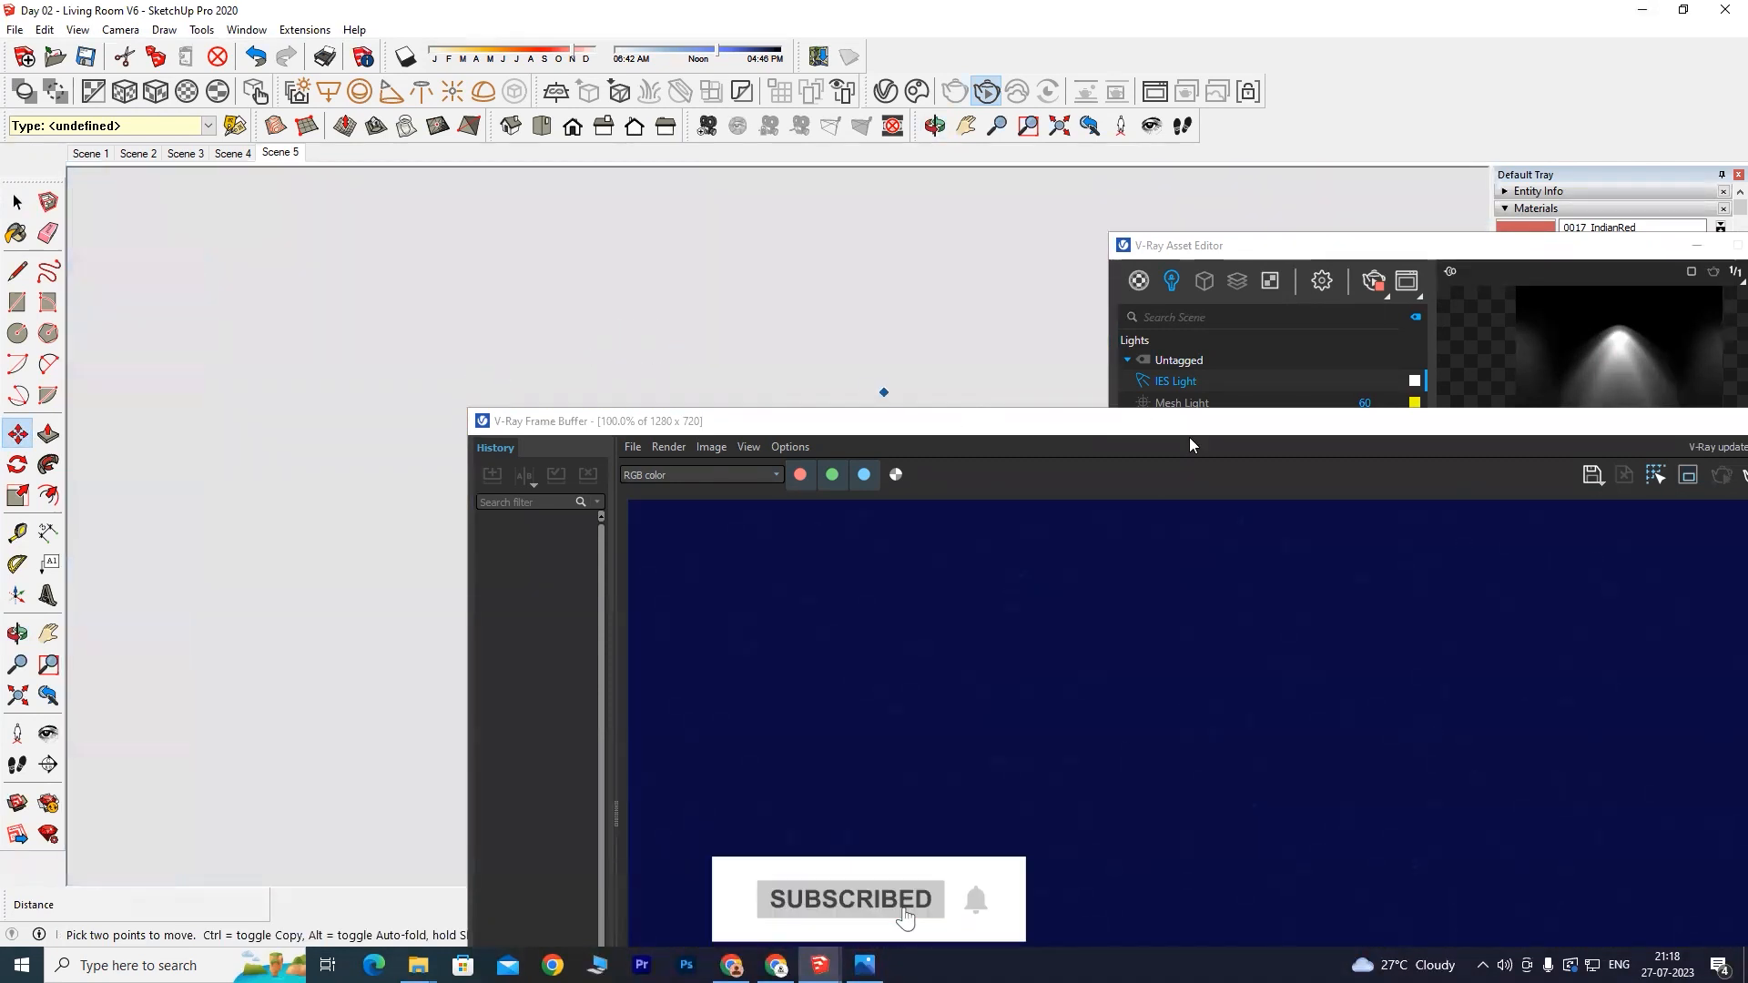
left_click(1659, 424)
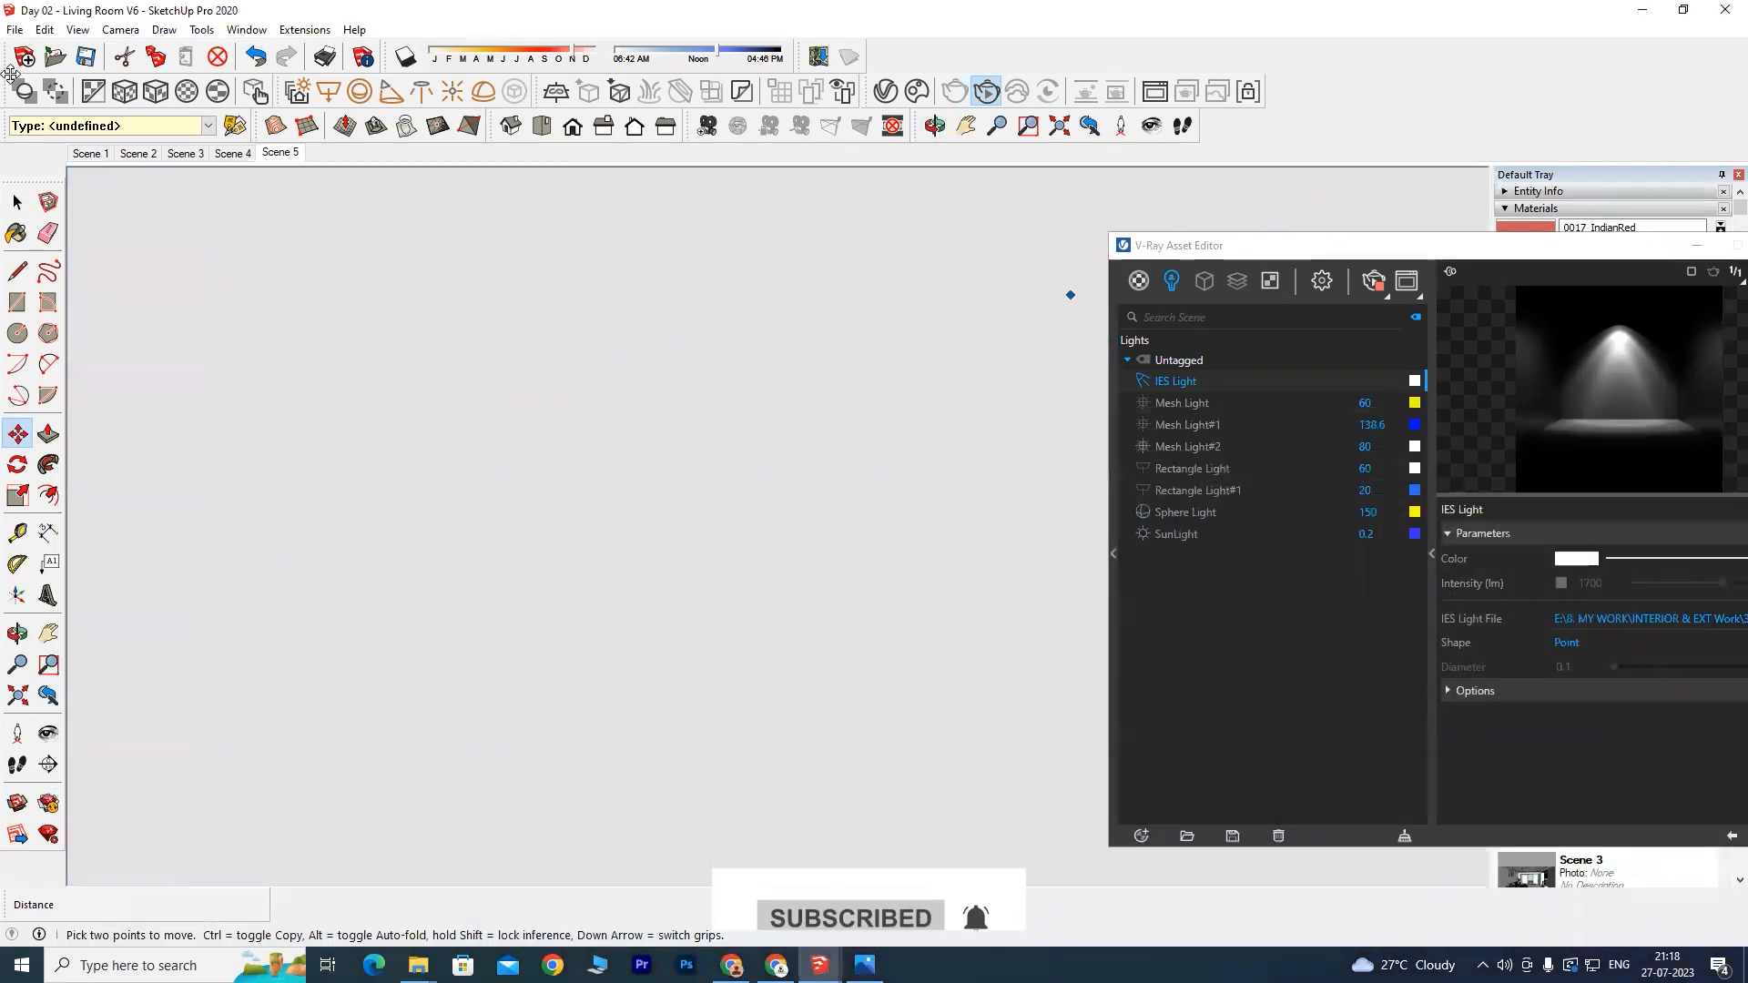
Step: Activate Scene 5, bring the living room interior back into view and dismiss the V-Ray Asset Editor
key("alt")
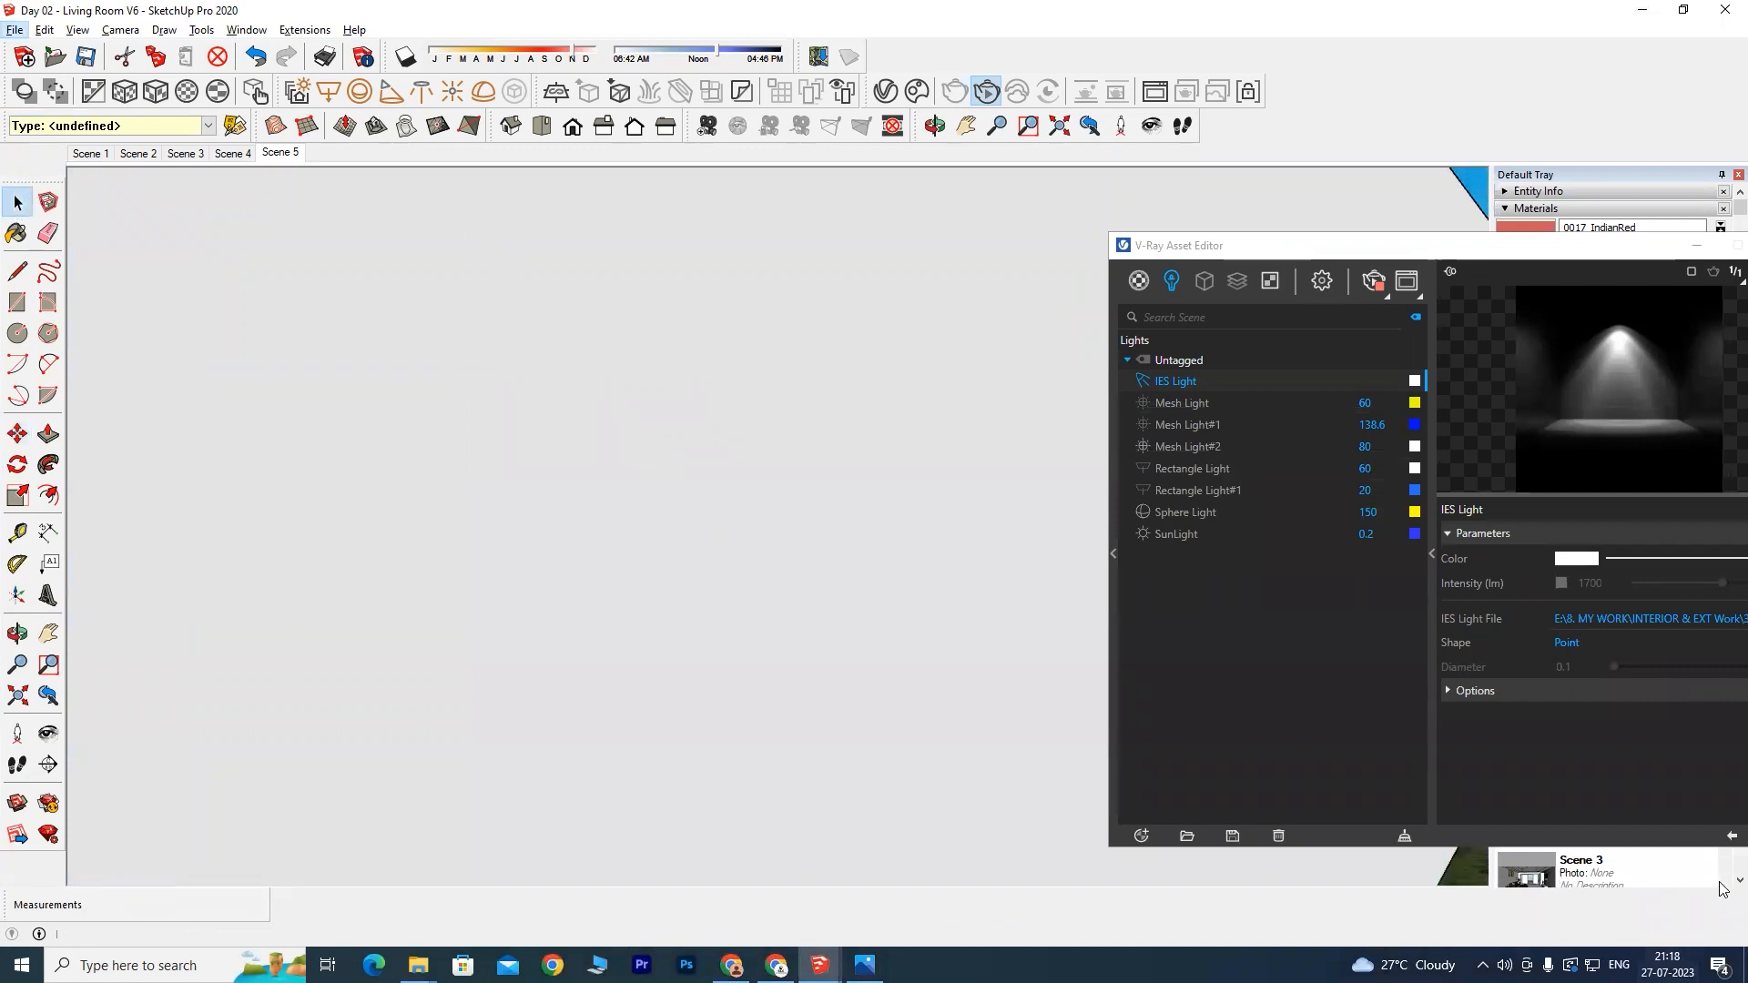
scroll(1711, 879, "down", 5)
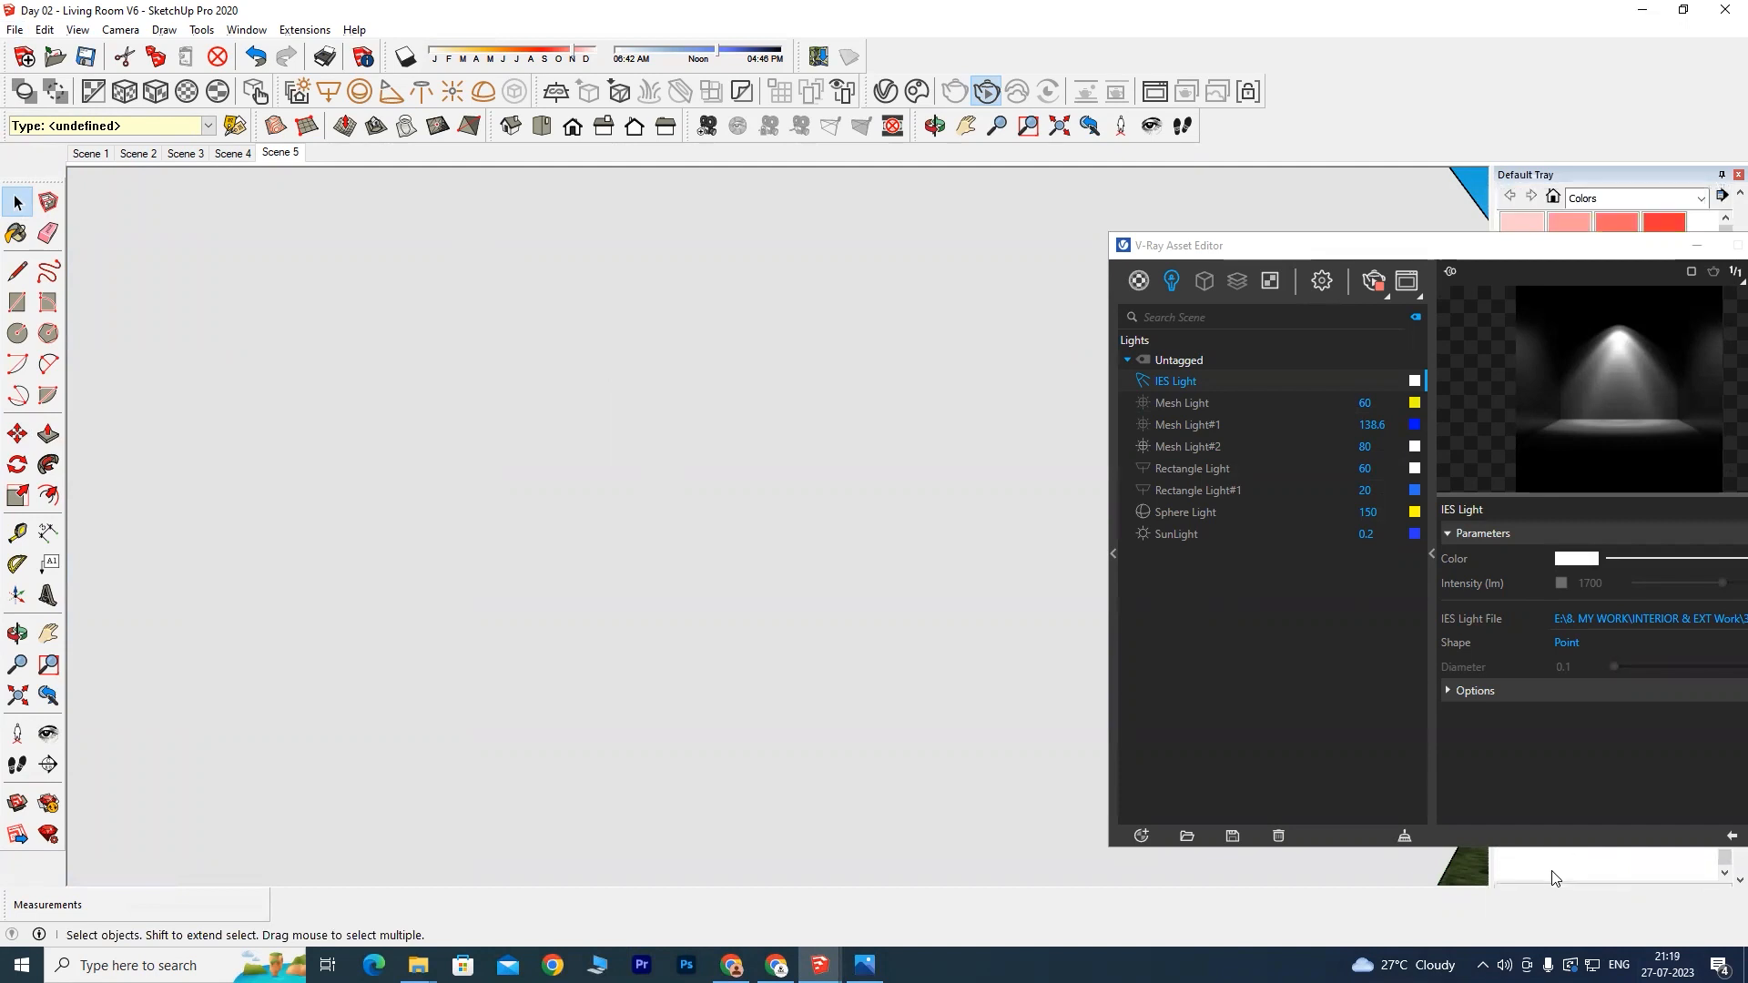
double_click(1537, 875)
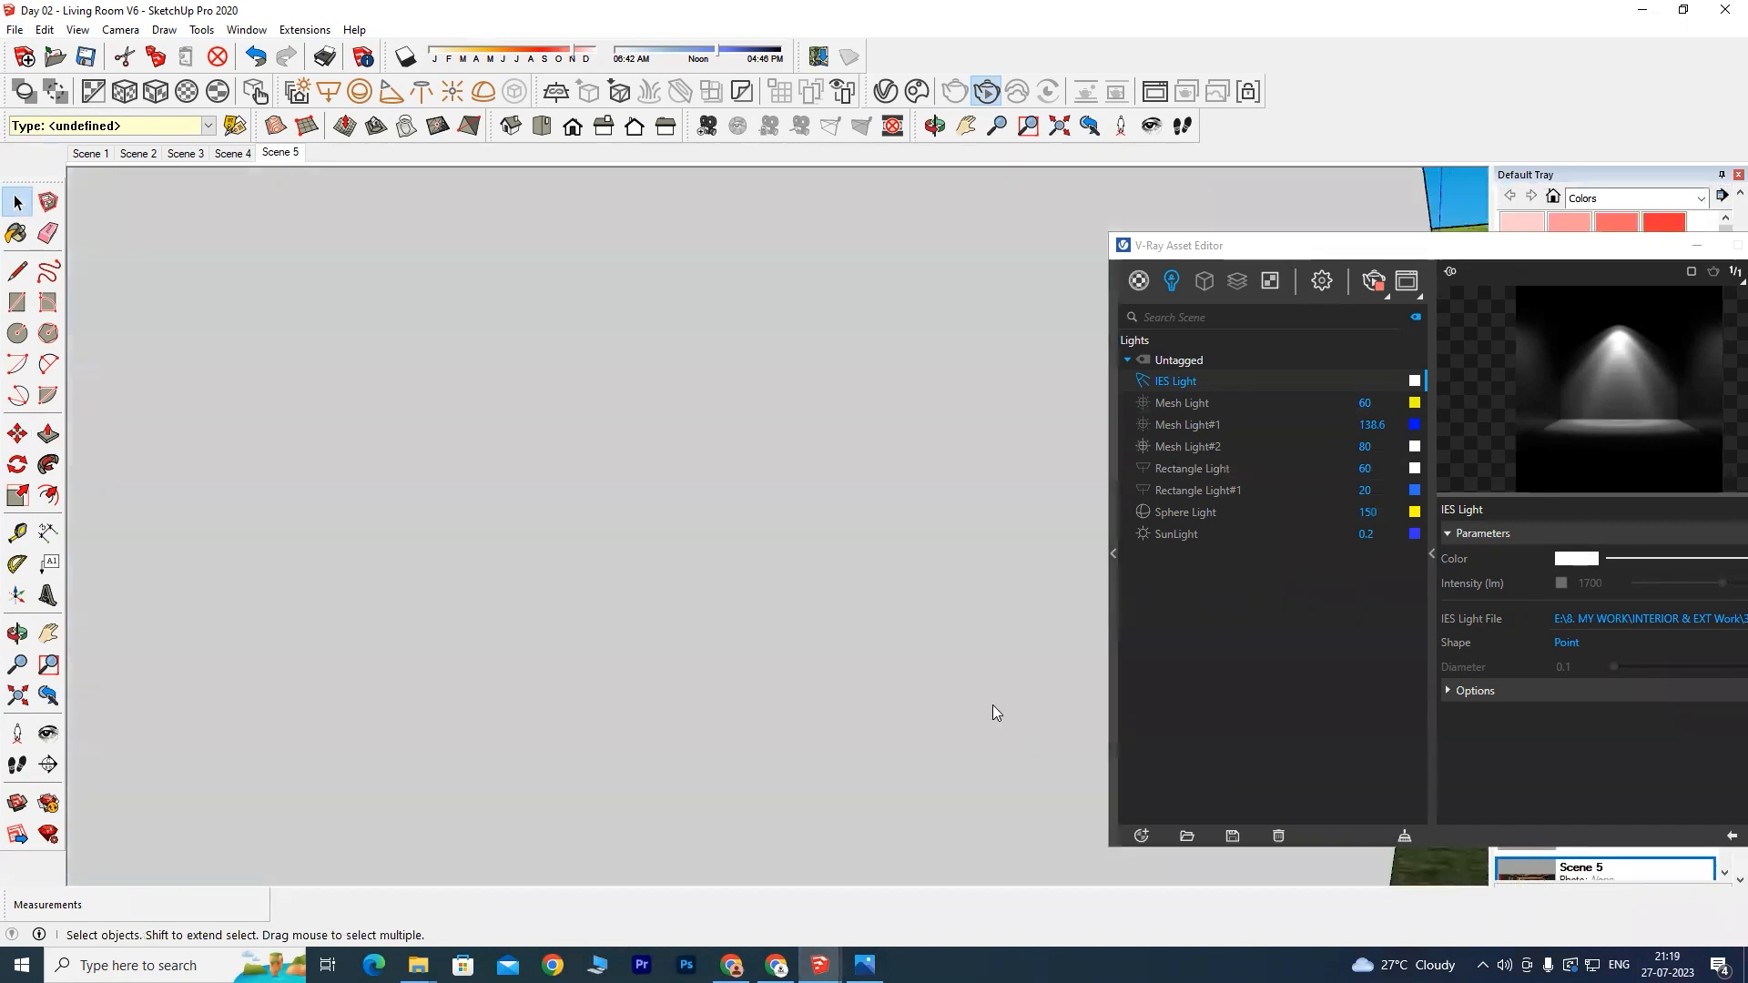
middle_click_drag(590, 494, 421, 580)
middle_click_drag(592, 547, 840, 500)
middle_click_drag(519, 519, 688, 458, "shift")
scroll(653, 459, "down", 5)
scroll(660, 478, "down", 3)
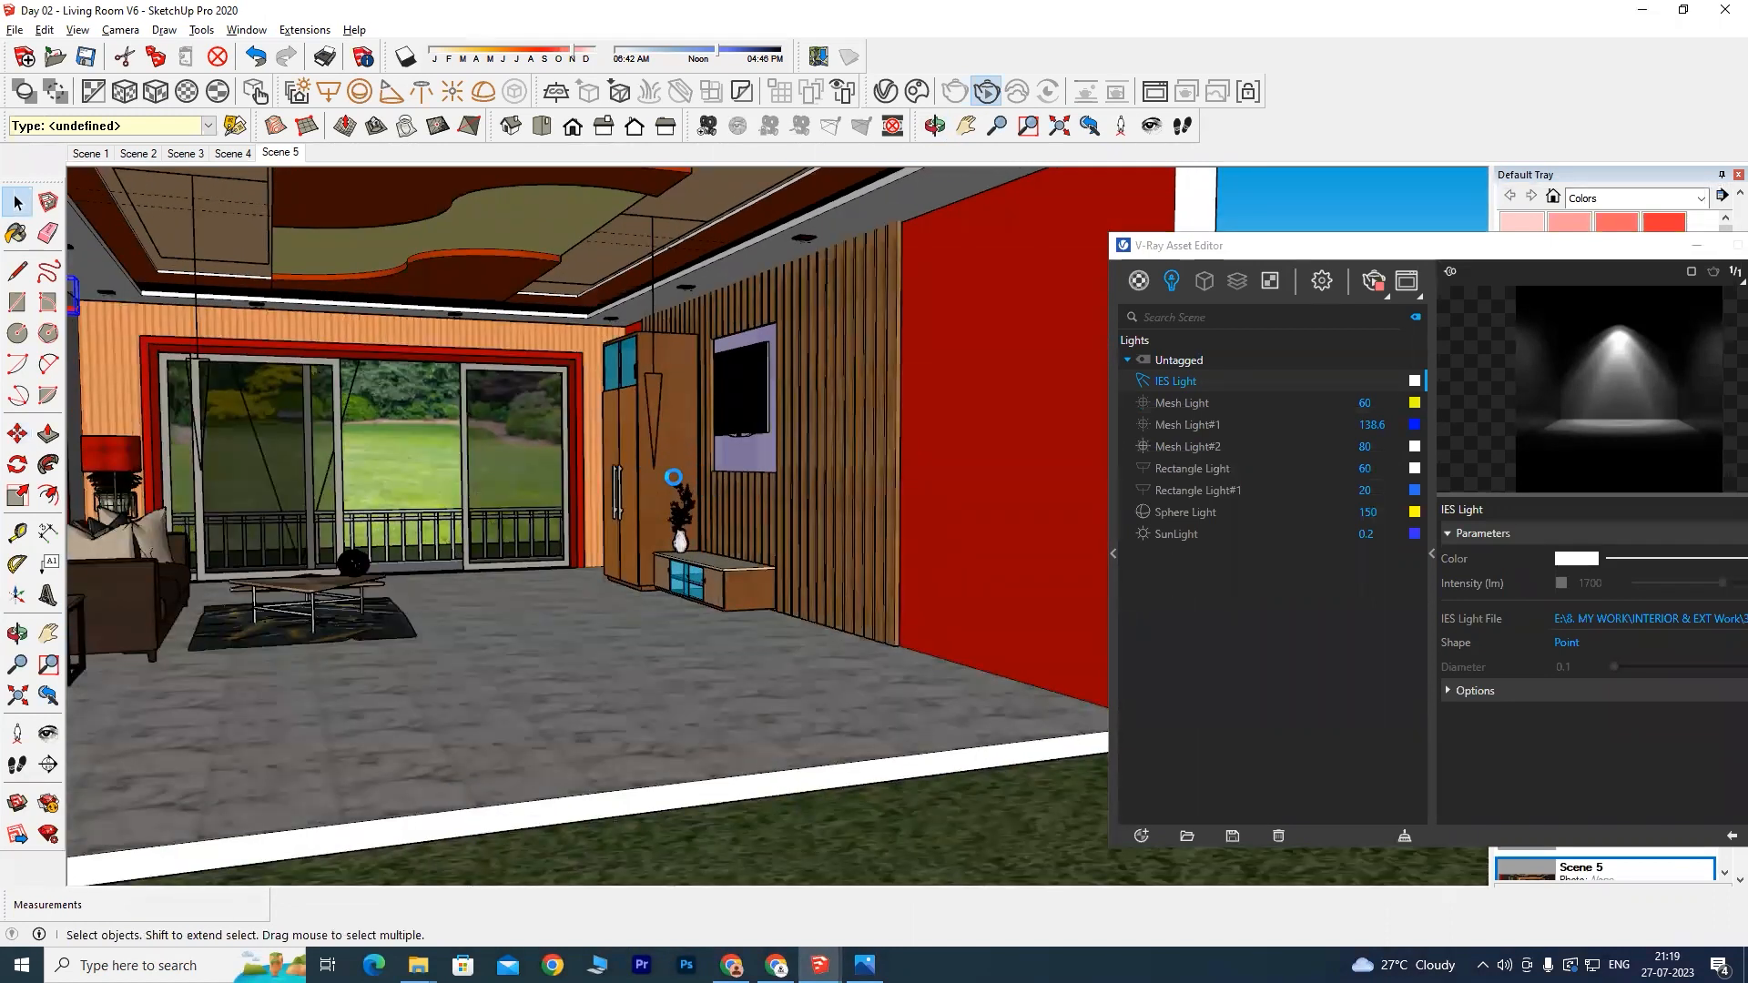
scroll(977, 851, "down", 3)
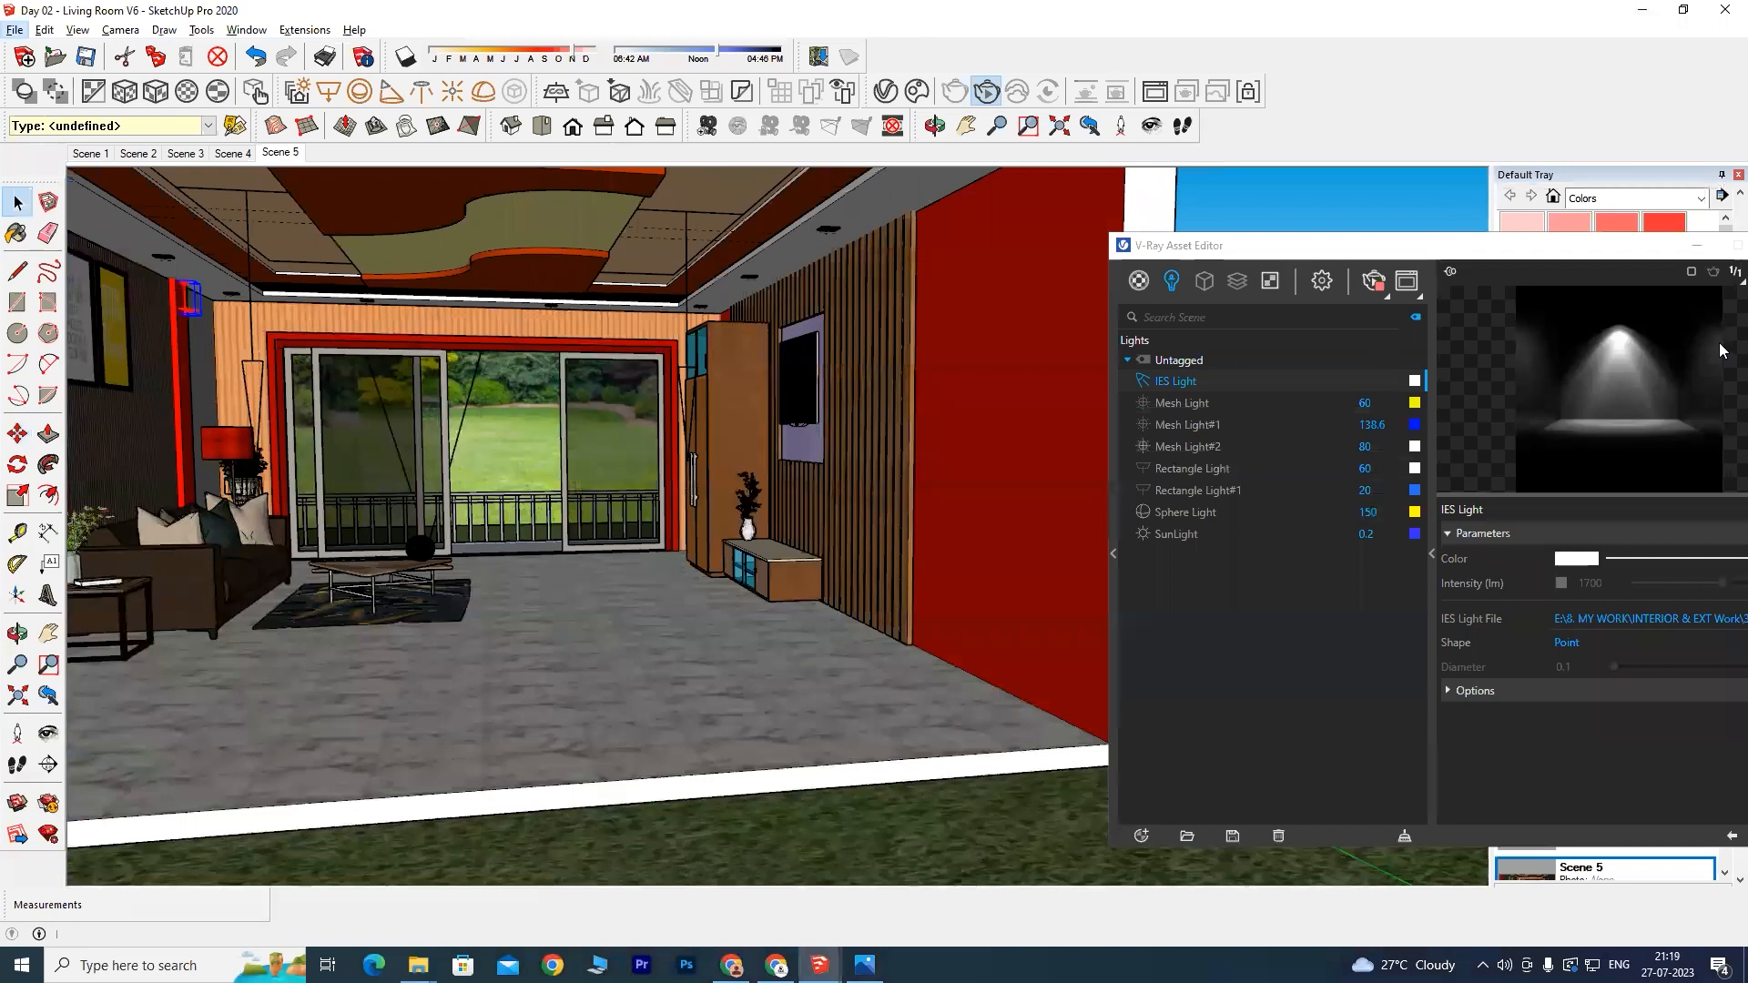
left_click(1589, 242)
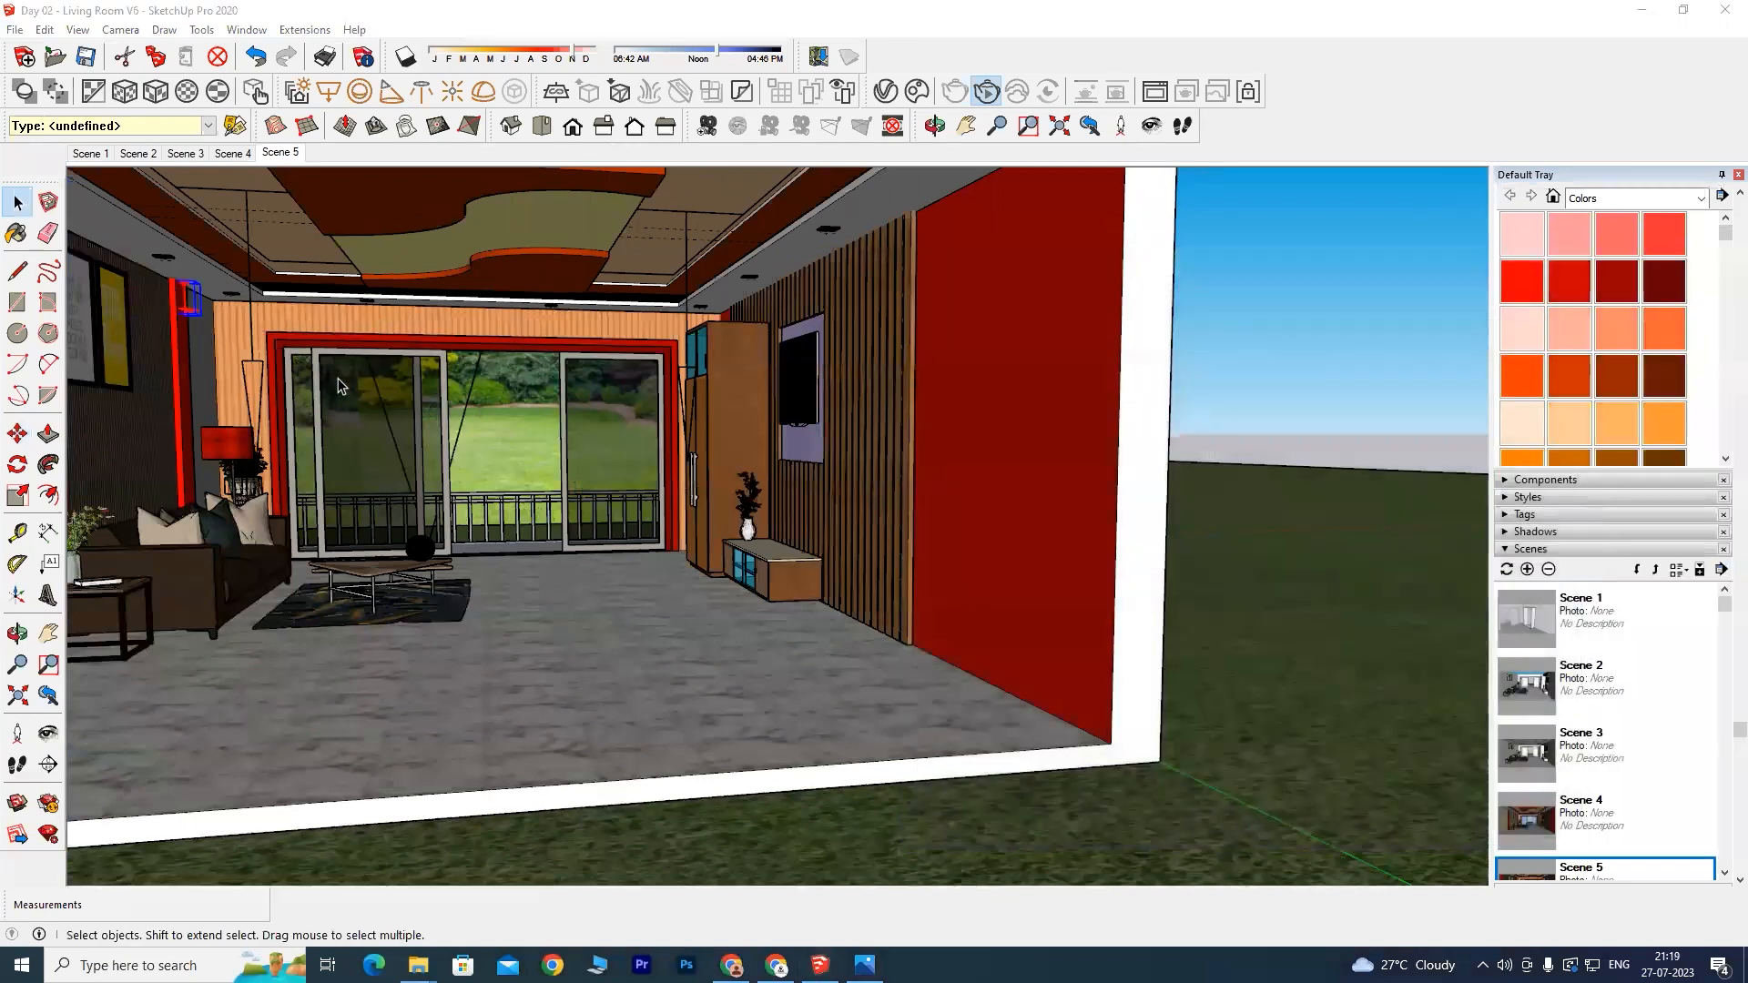
Step: Copy the near red strip's IES light about 12' 2" across the room toward the TV wall
scroll(391, 447, "up", 5)
key("super+space")
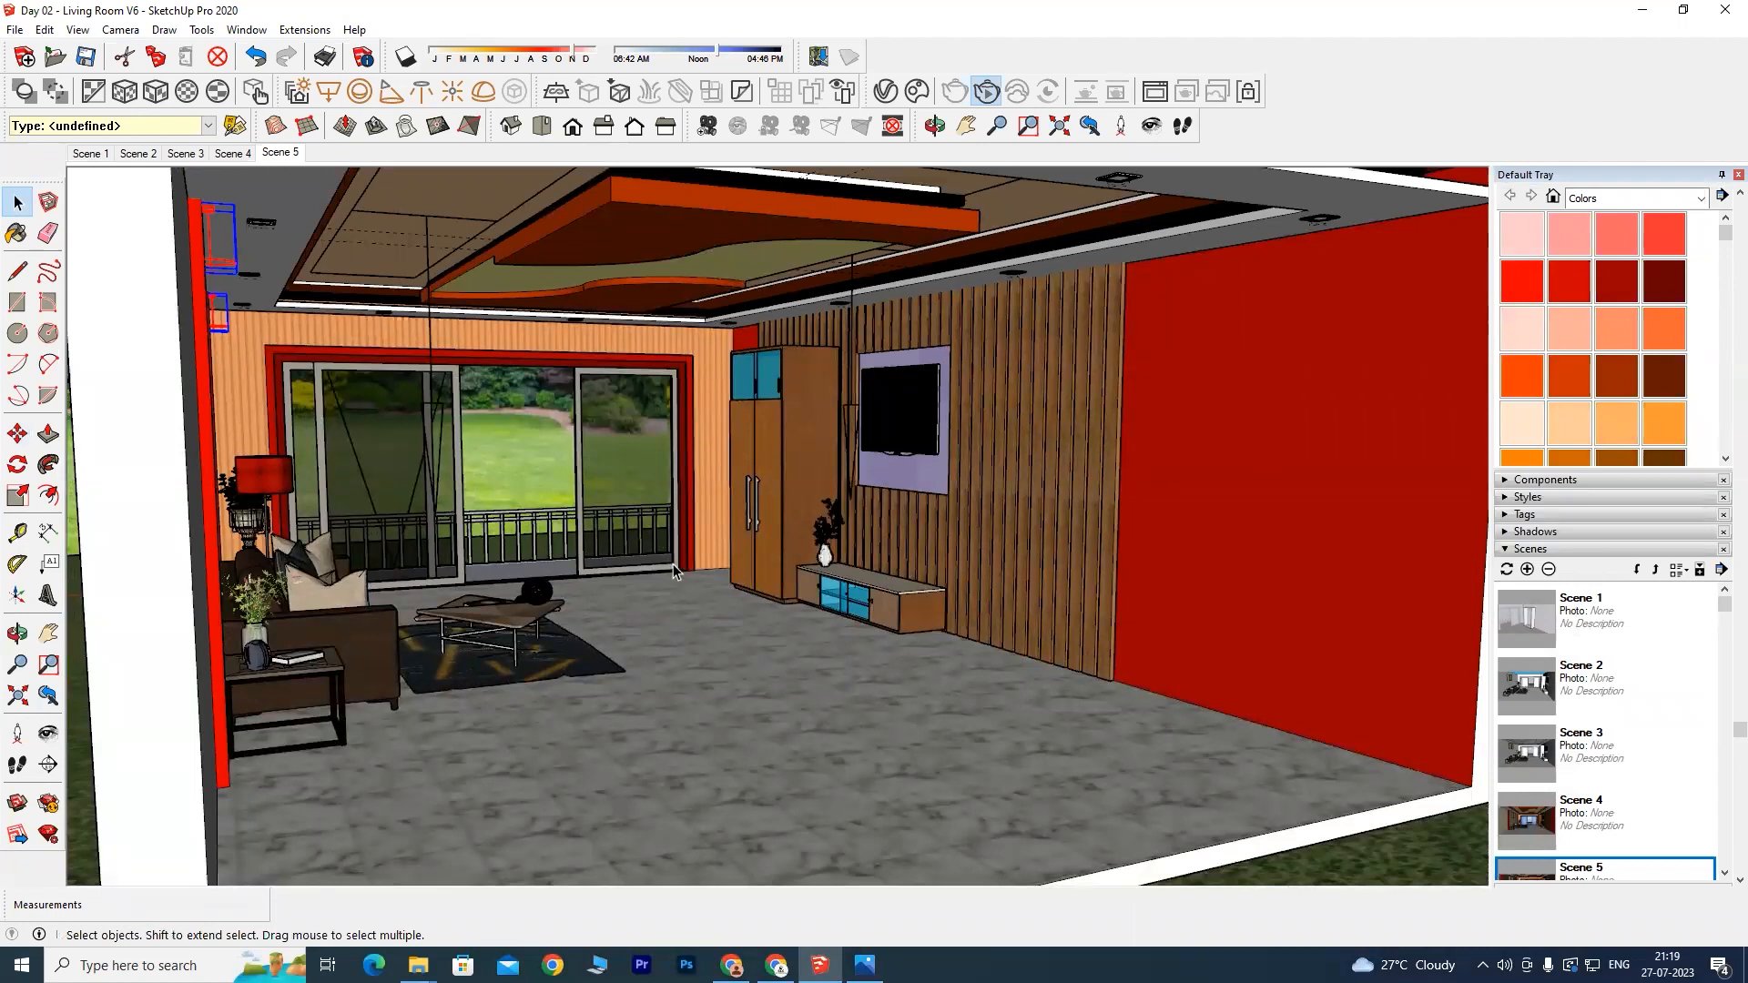
scroll(673, 571, "down", 5)
middle_click_drag(674, 571, 235, 398)
scroll(355, 530, "up", 6)
scroll(355, 530, "up", 3)
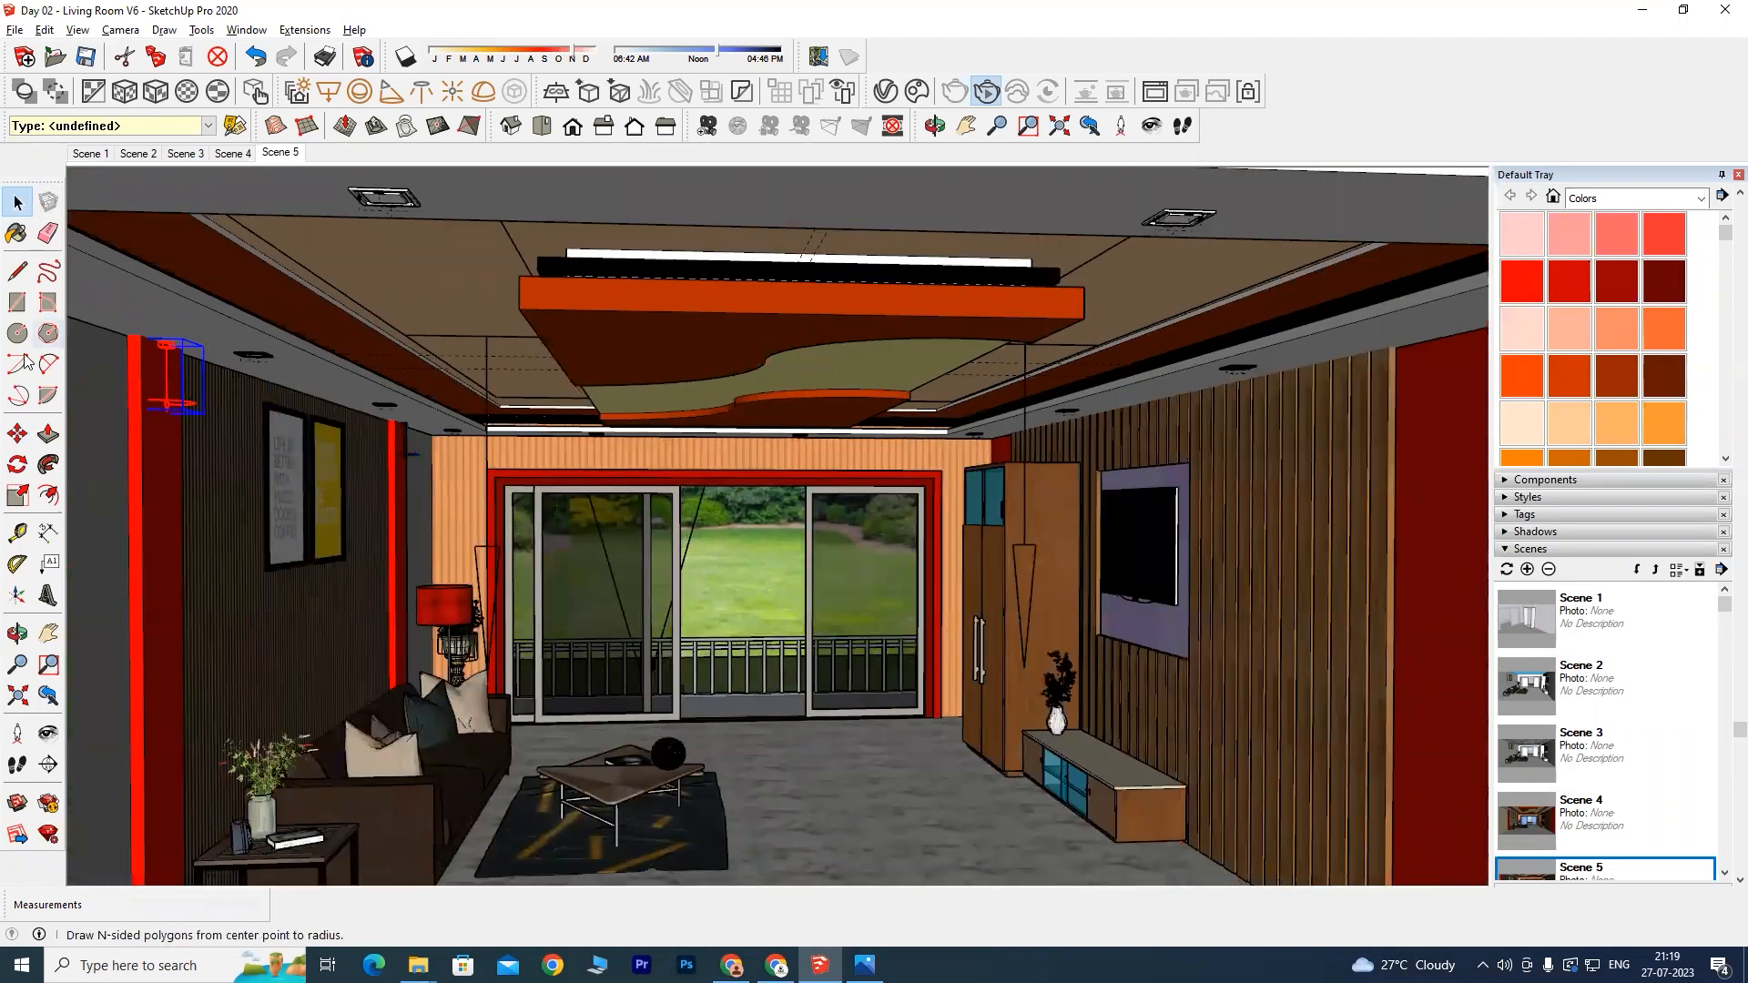
left_click(18, 434)
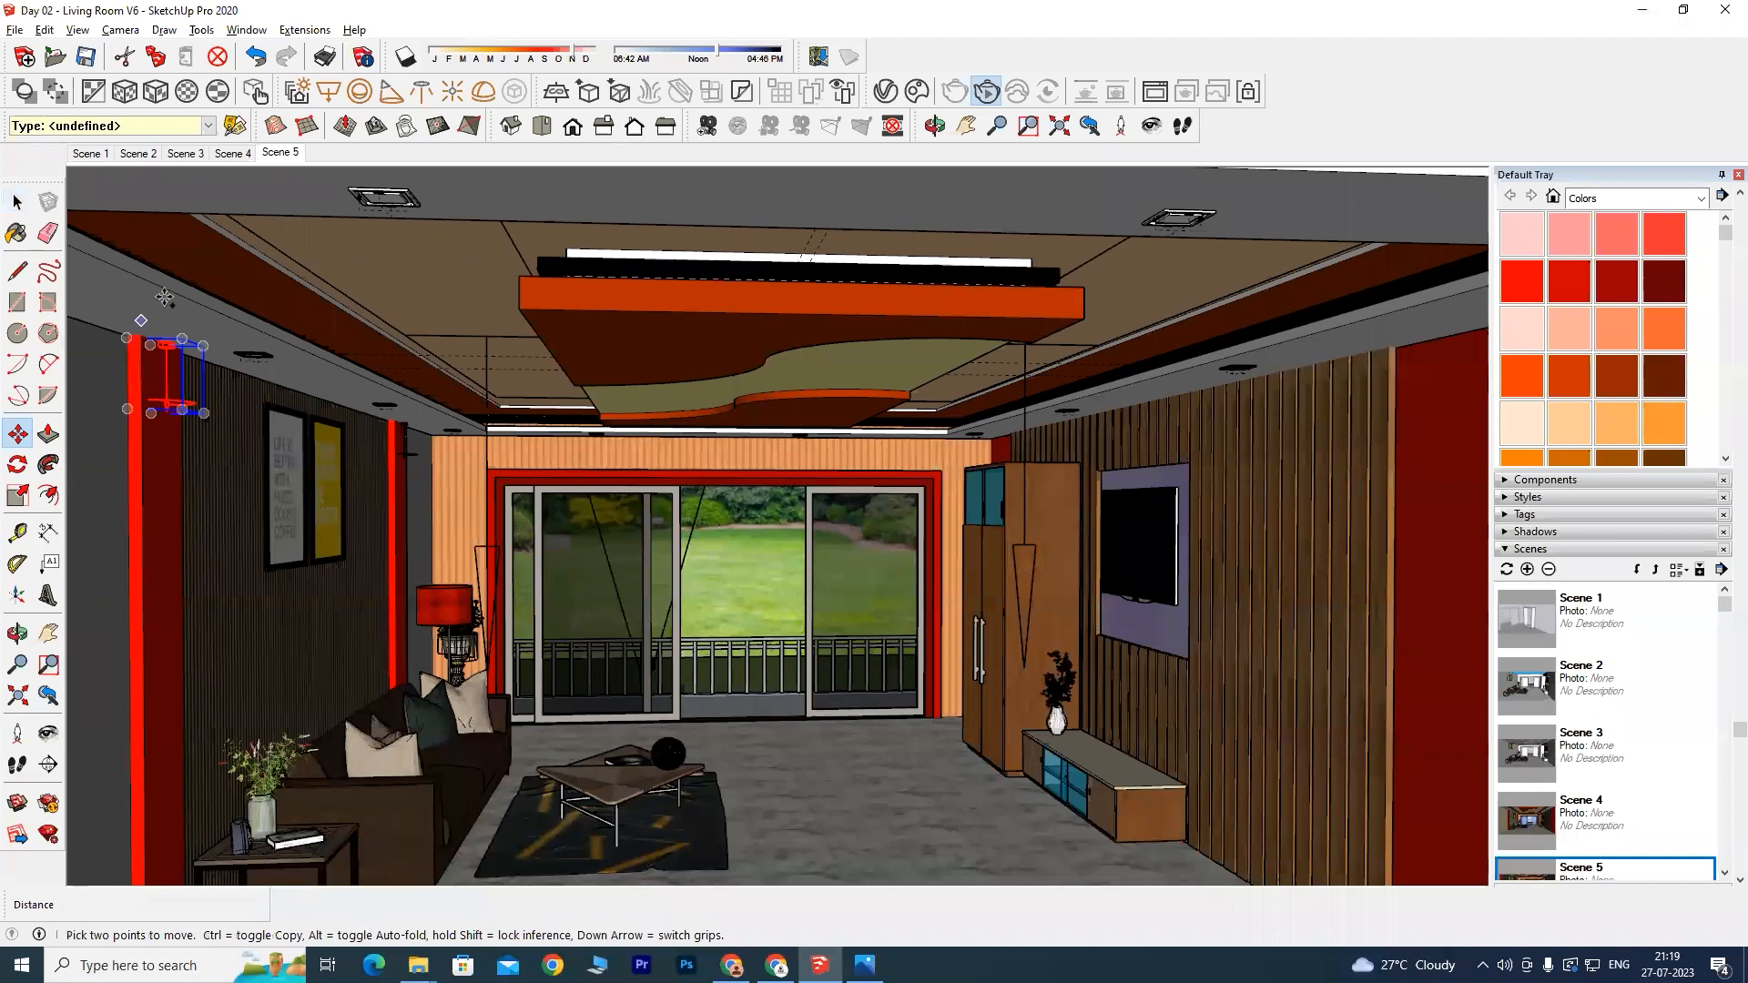
key("ctrl")
left_click(545, 742)
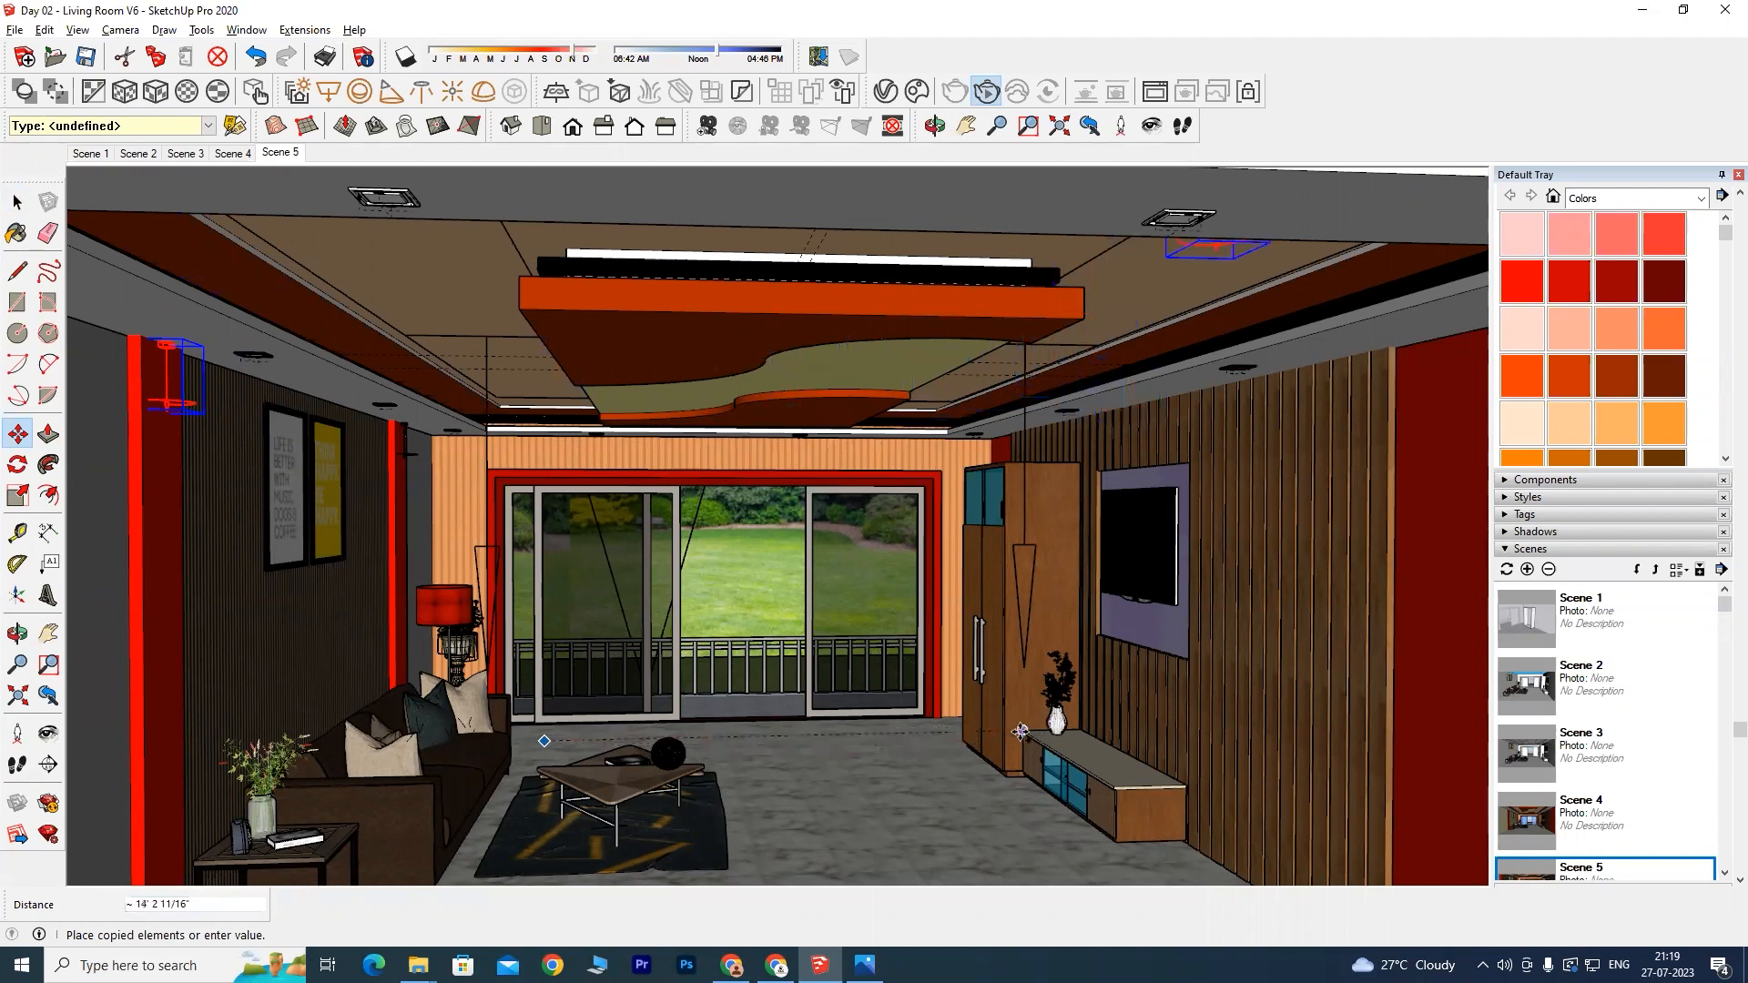
left_click(898, 718)
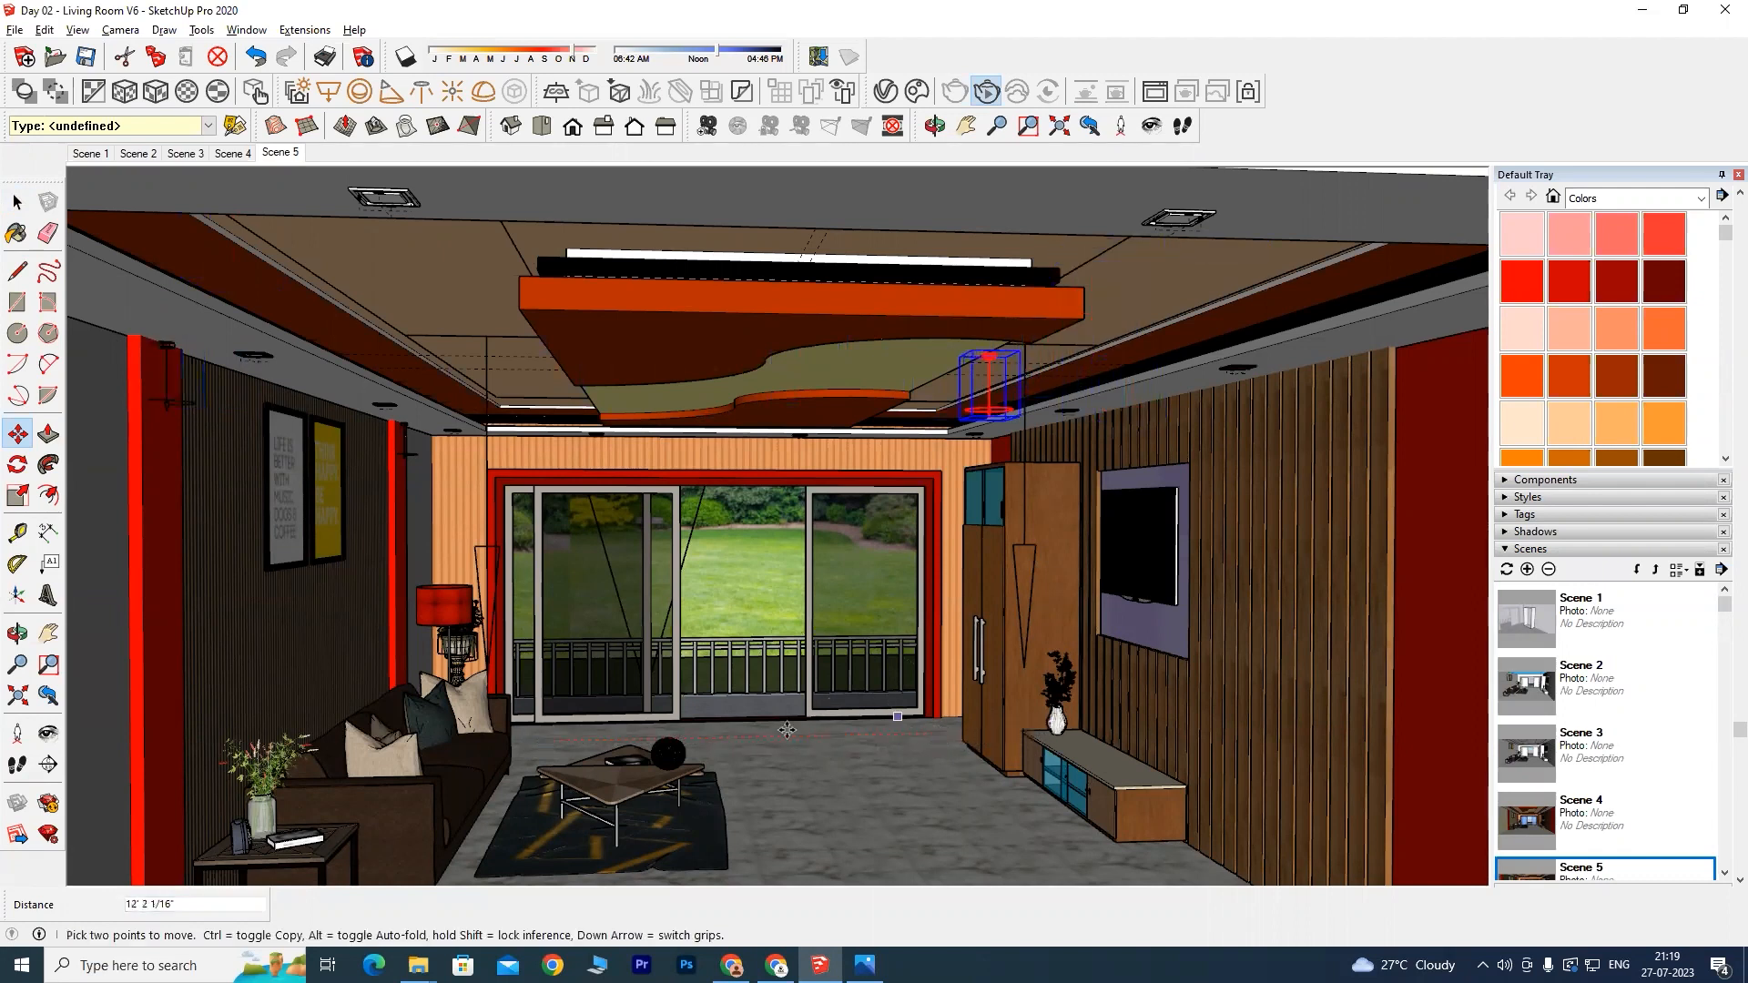
Step: Move the copied IES light farther across the room to the slatted TV wall
middle_click_drag(742, 753, 606, 726)
left_click(510, 832)
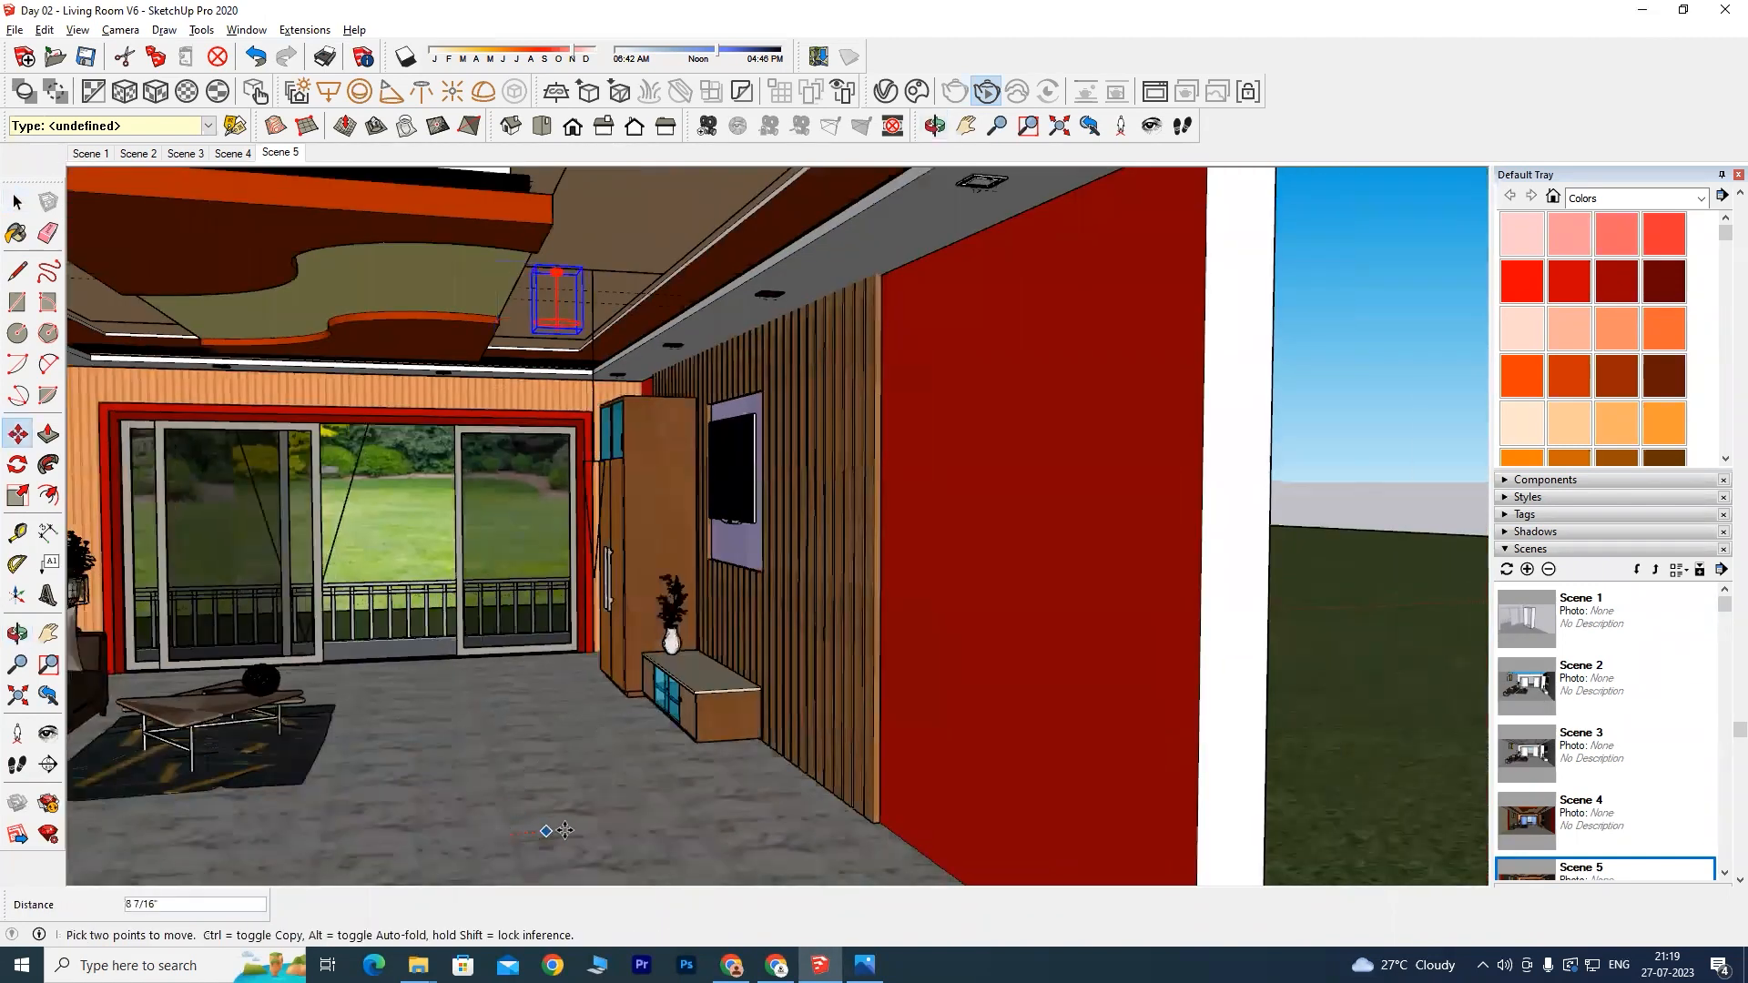
left_click(821, 810)
Step: Copy the TV-wall IES light about 7' 11" along the ceiling edge onto the red wall, dividing the distance with /2 for an intermediate copy
middle_click_drag(585, 820, 692, 824)
middle_click_drag(1042, 413, 569, 450)
scroll(737, 552, "up", 3)
scroll(730, 570, "down", 1)
key("ctrl")
left_click(584, 428)
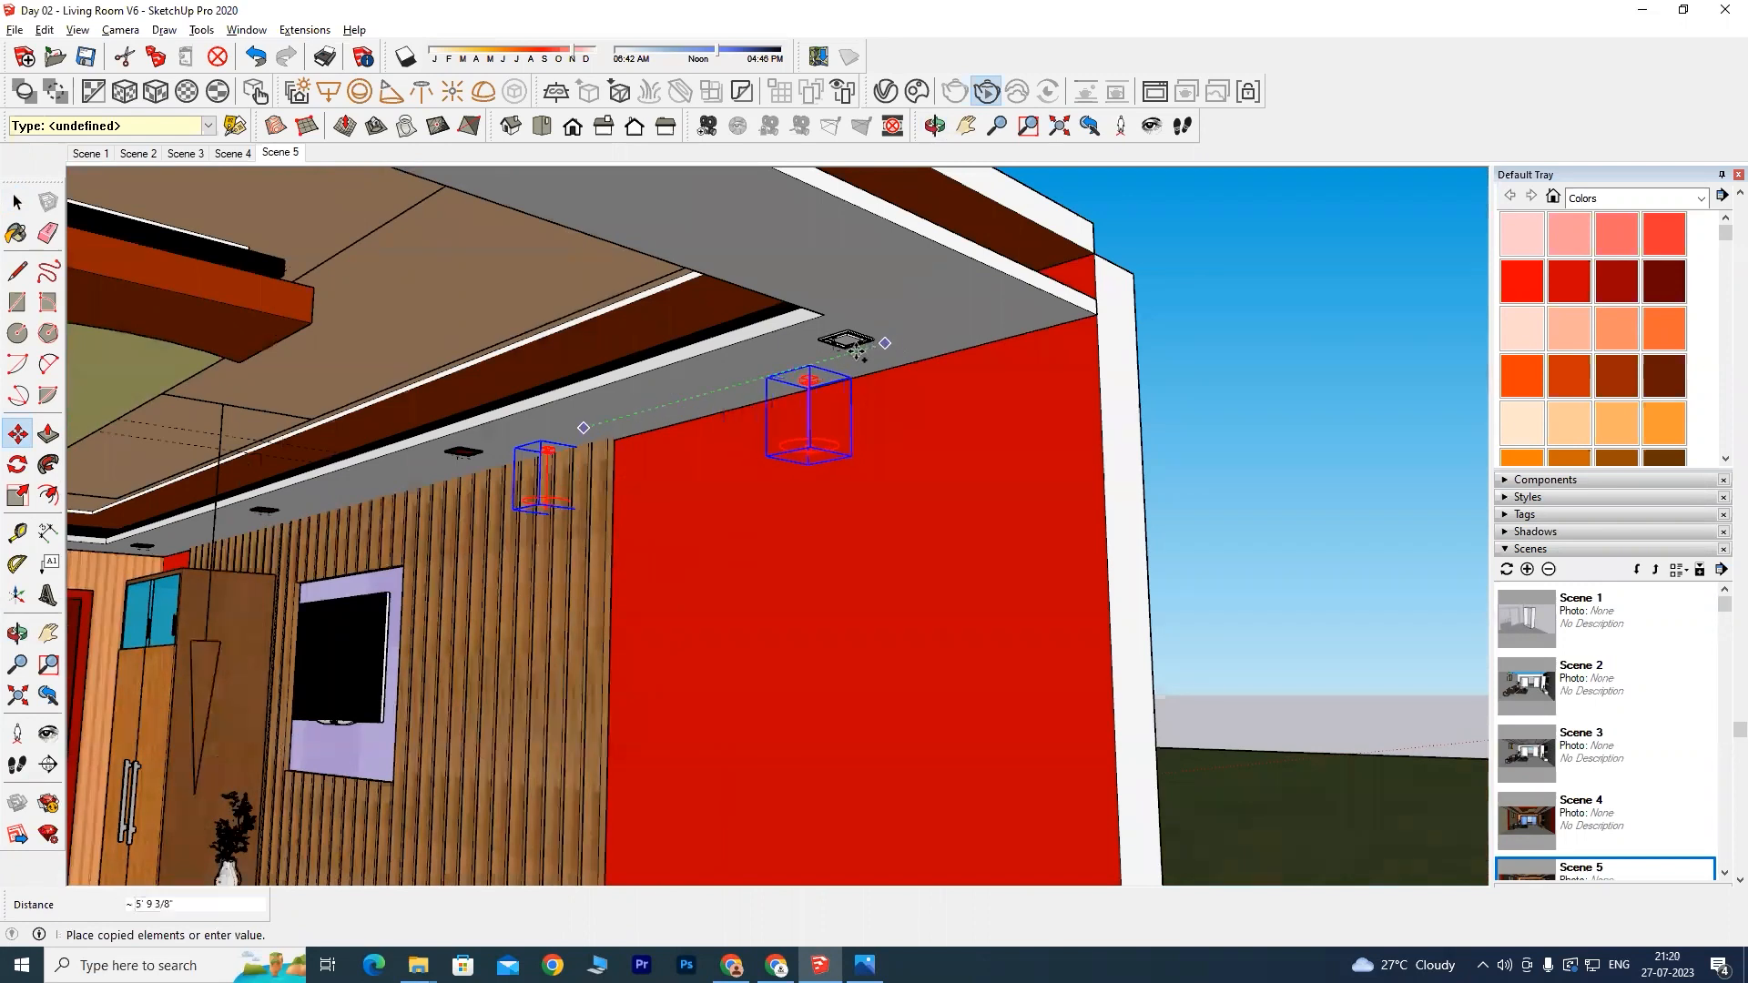
left_click(1057, 302)
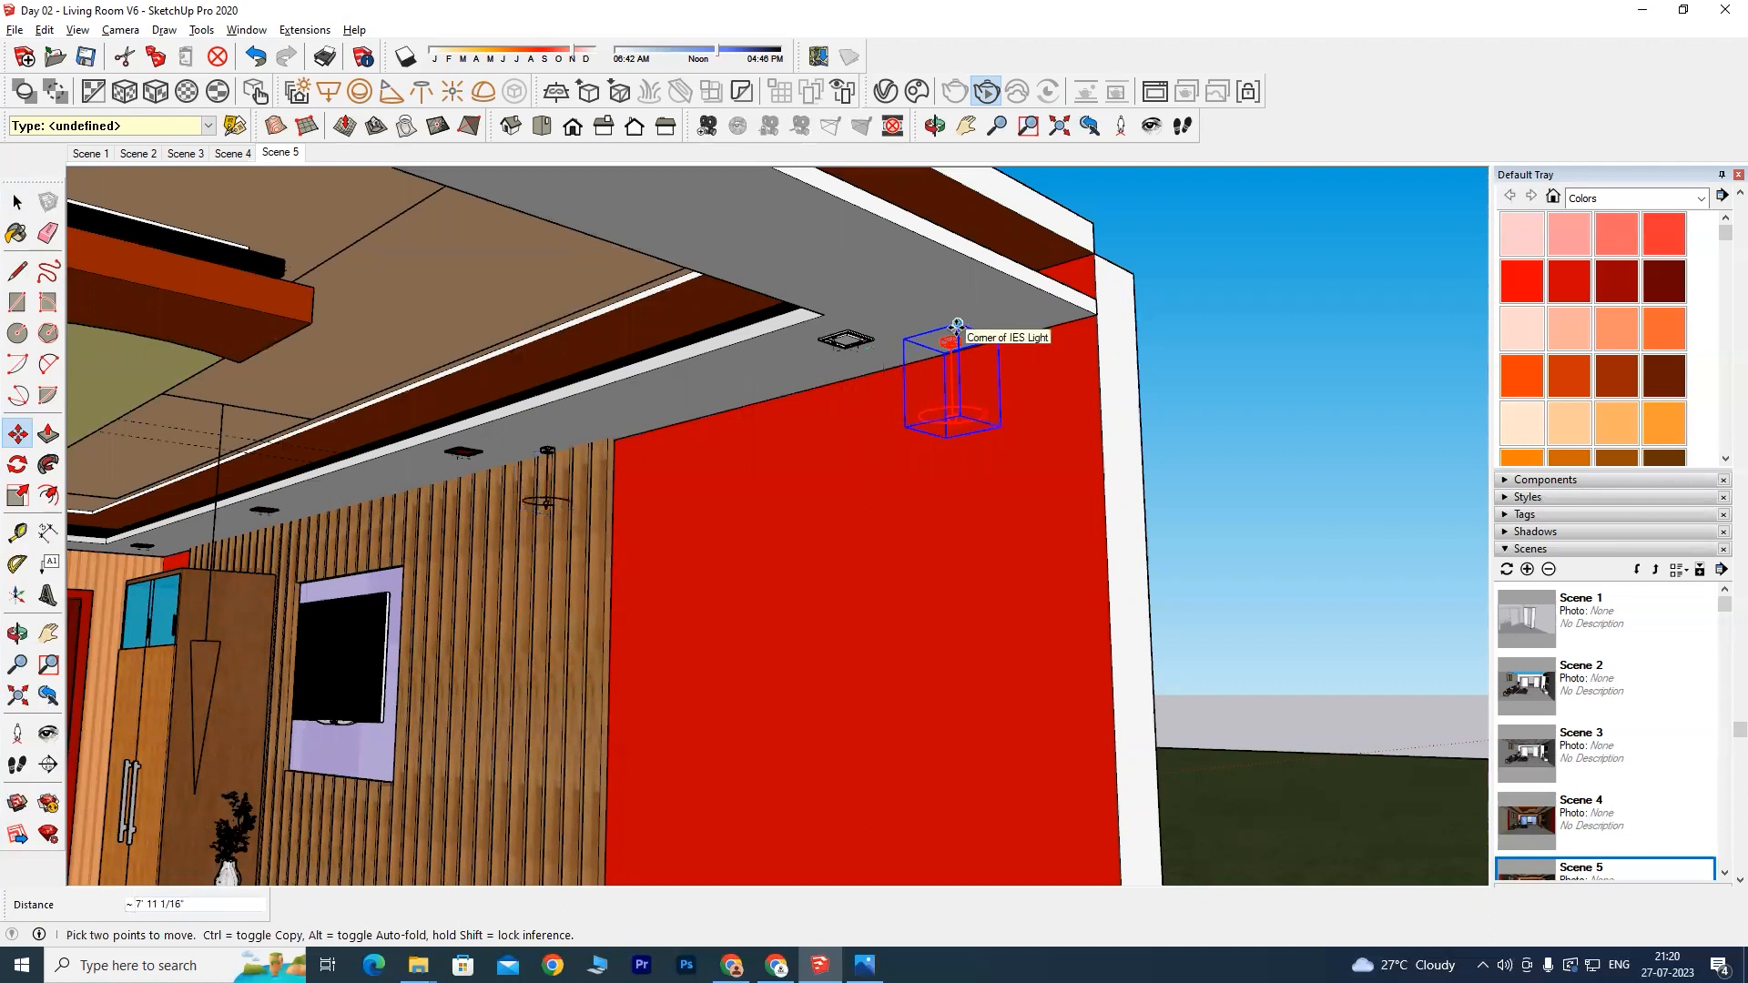
key("Return")
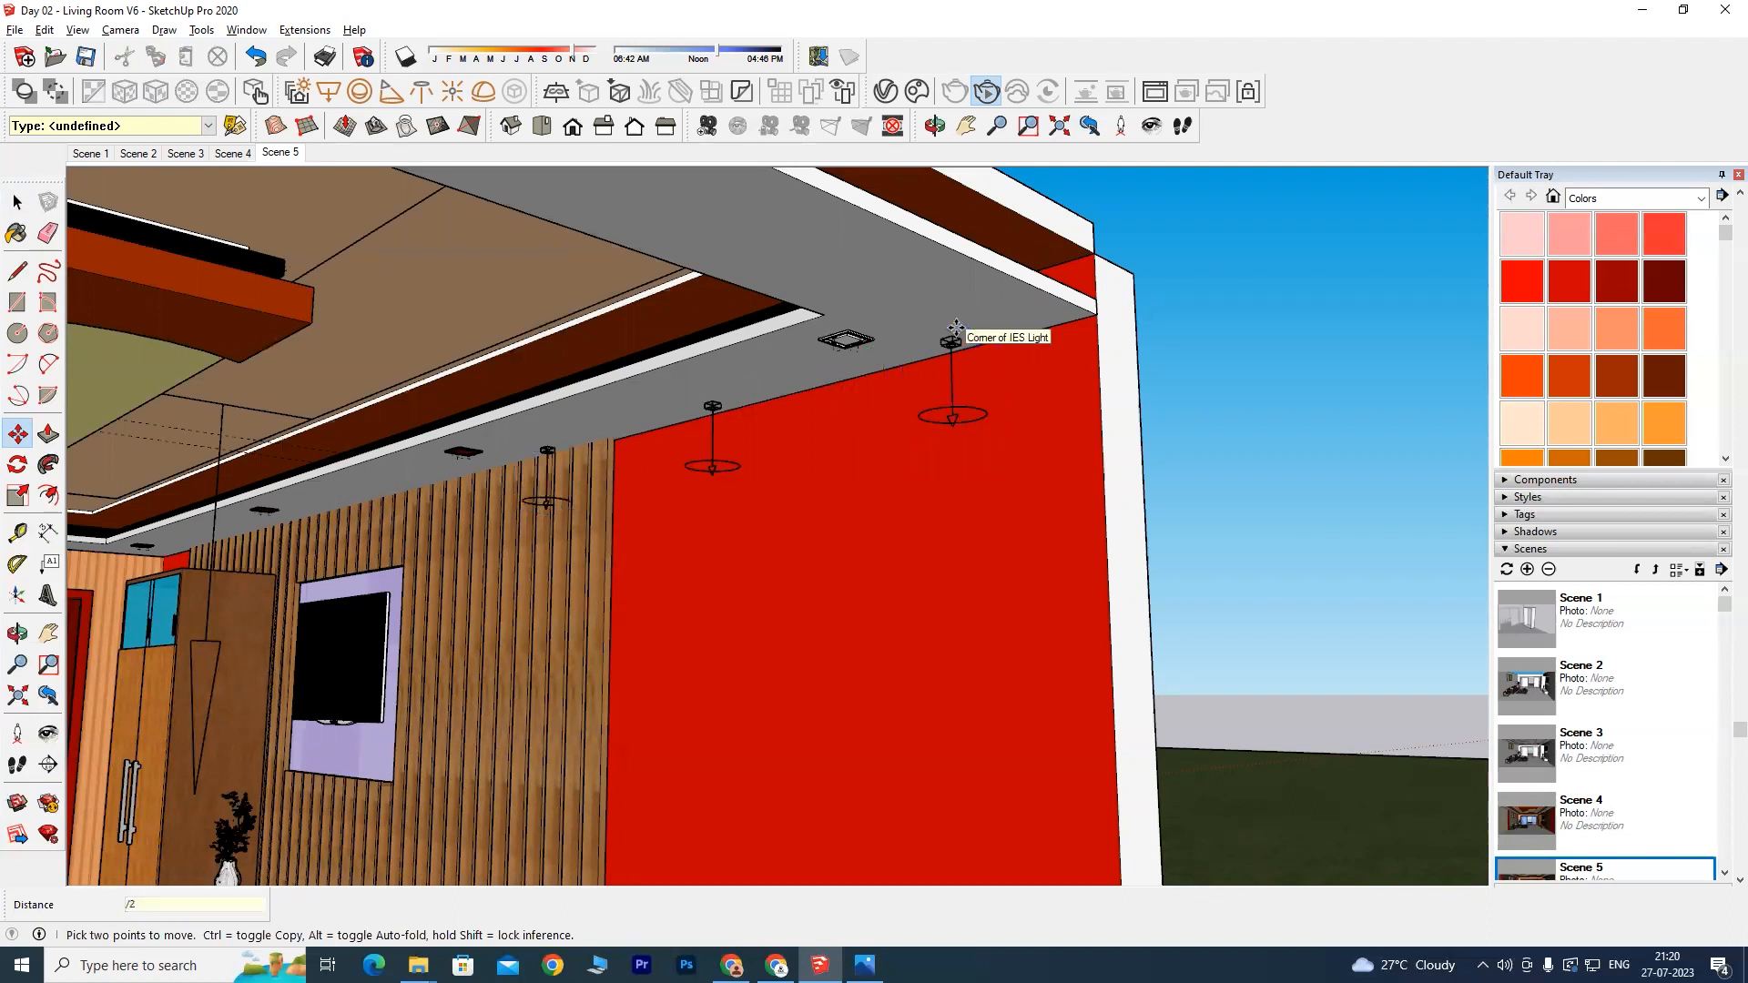
Step: Try shifting the IES light on the slatted panel about 11 9/16" along the wall, undo it and restore the red-wall copies
middle_click_drag(763, 544, 838, 428)
key("space")
left_click(767, 387)
key("m")
left_click(813, 293)
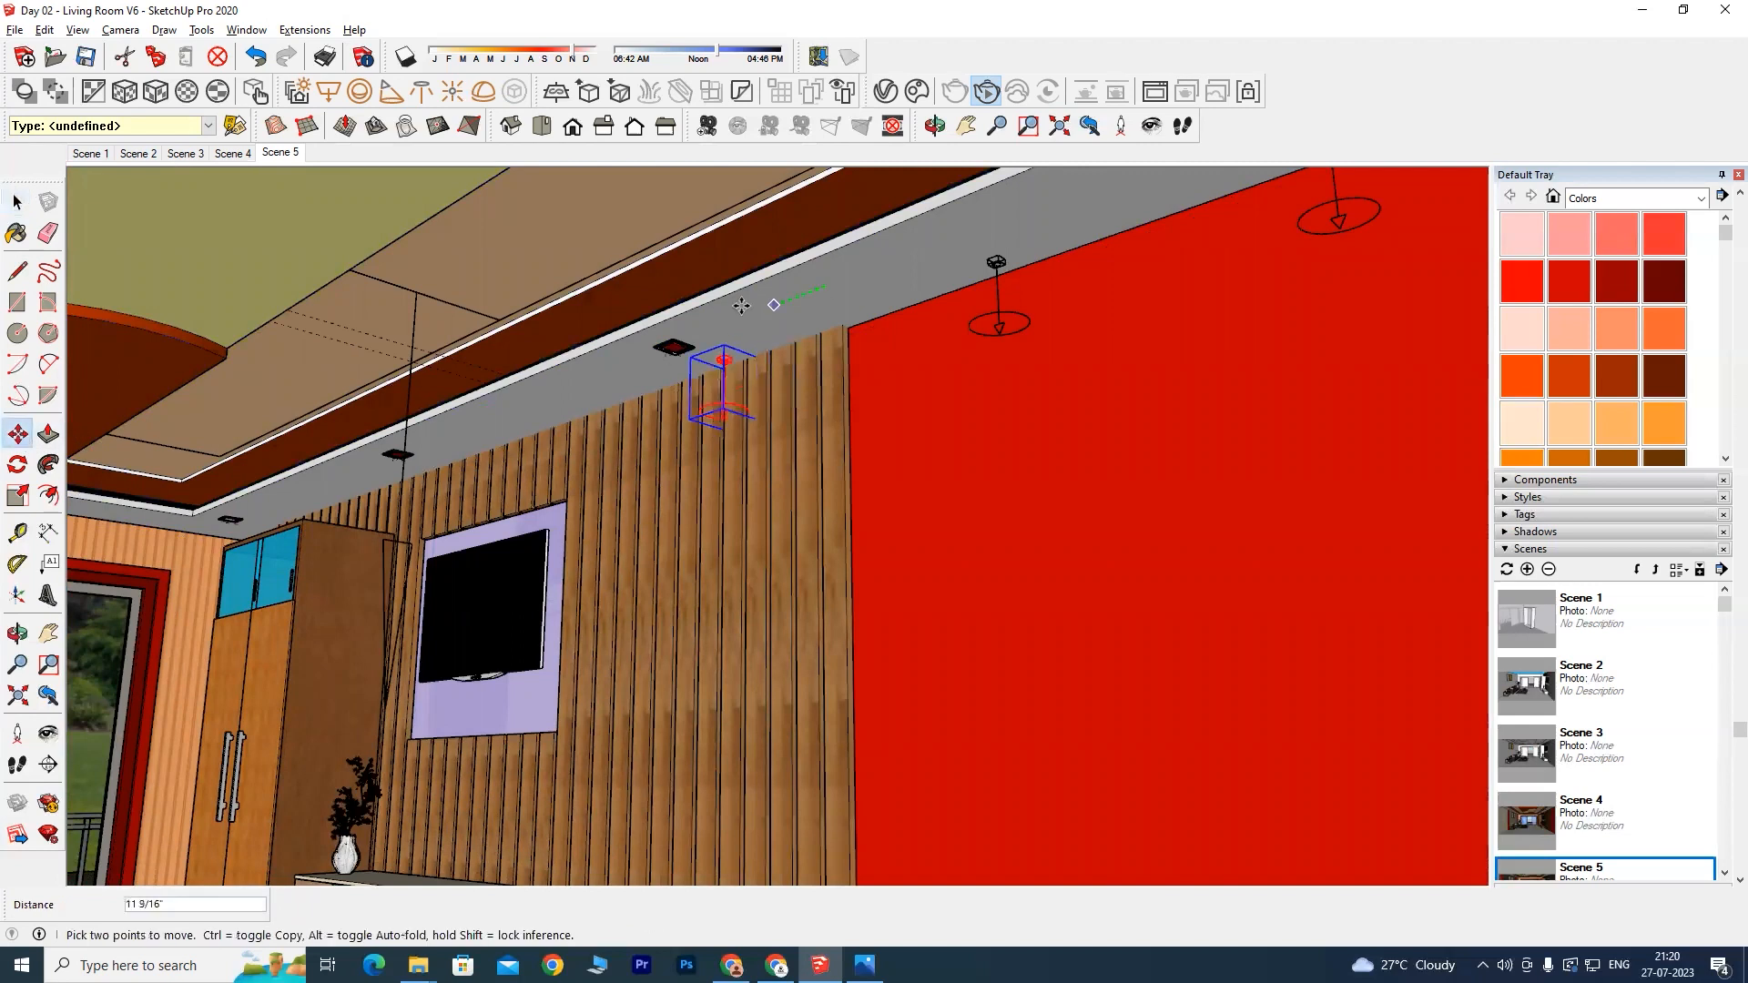
key("Escape")
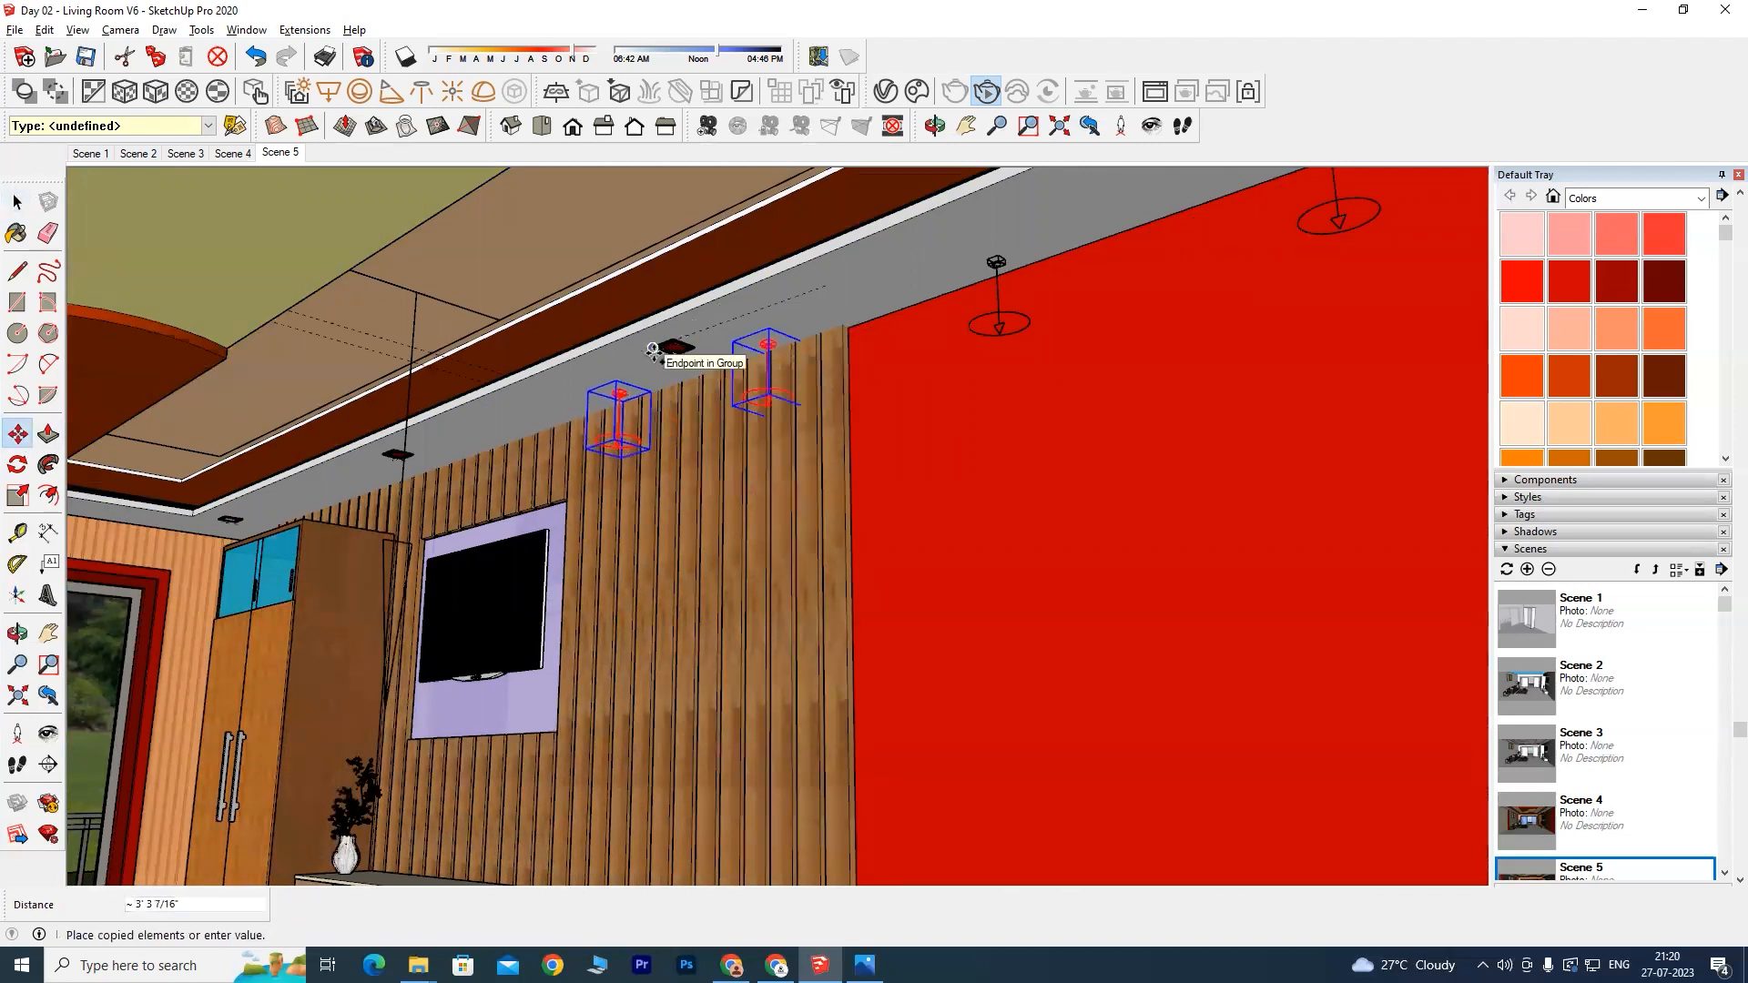
scroll(888, 337, "down", 2)
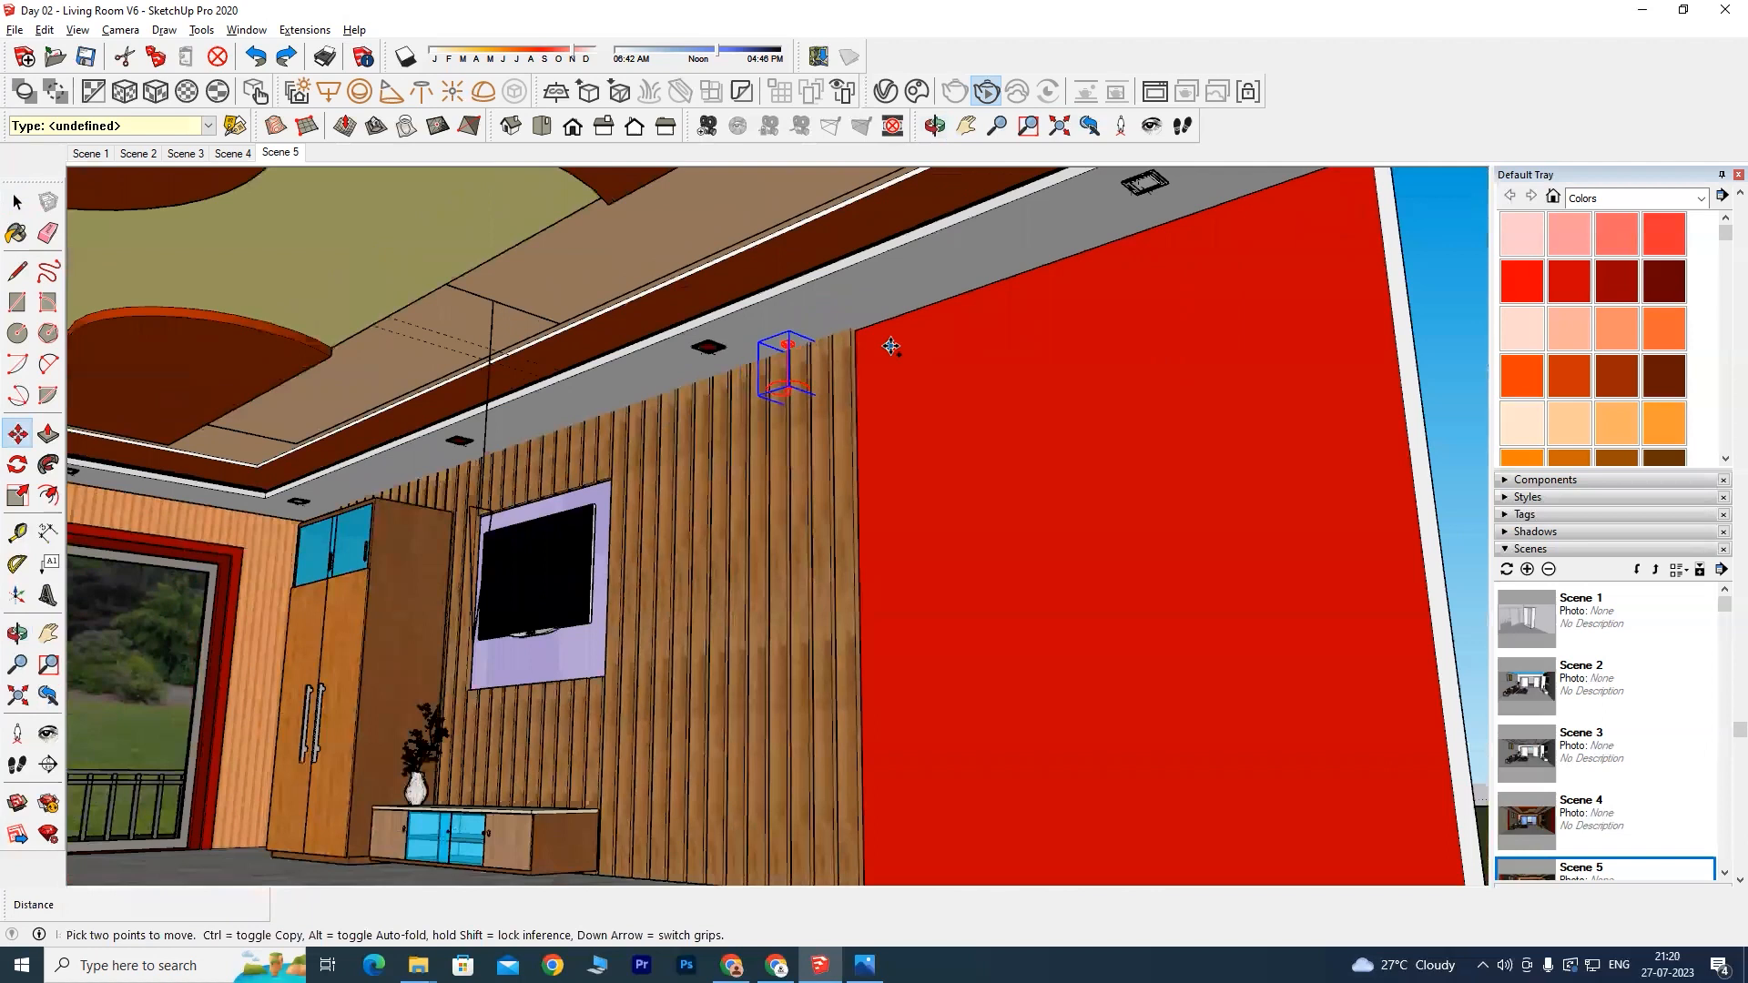
key("ctrl+y")
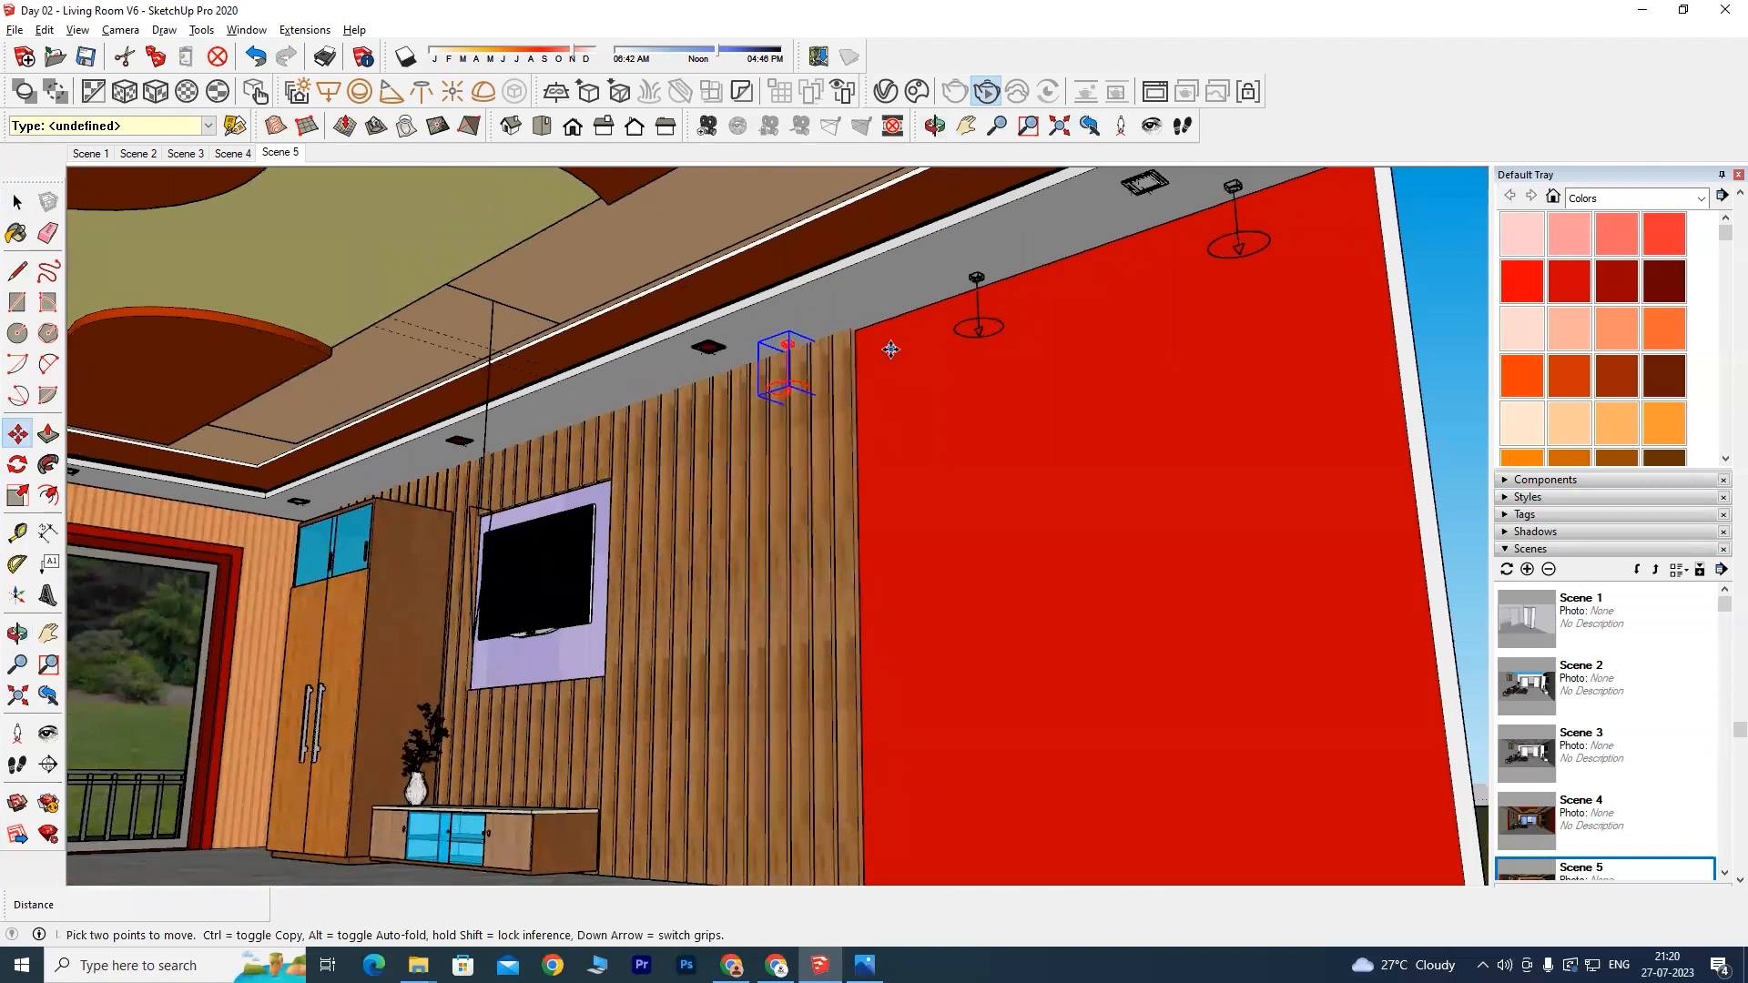
Step: Copy the slatted panel's IES light about 10' 1" along the TV wall toward the wardrobe, dividing the distance into three equal intervals
key("ctrl")
left_click(835, 314)
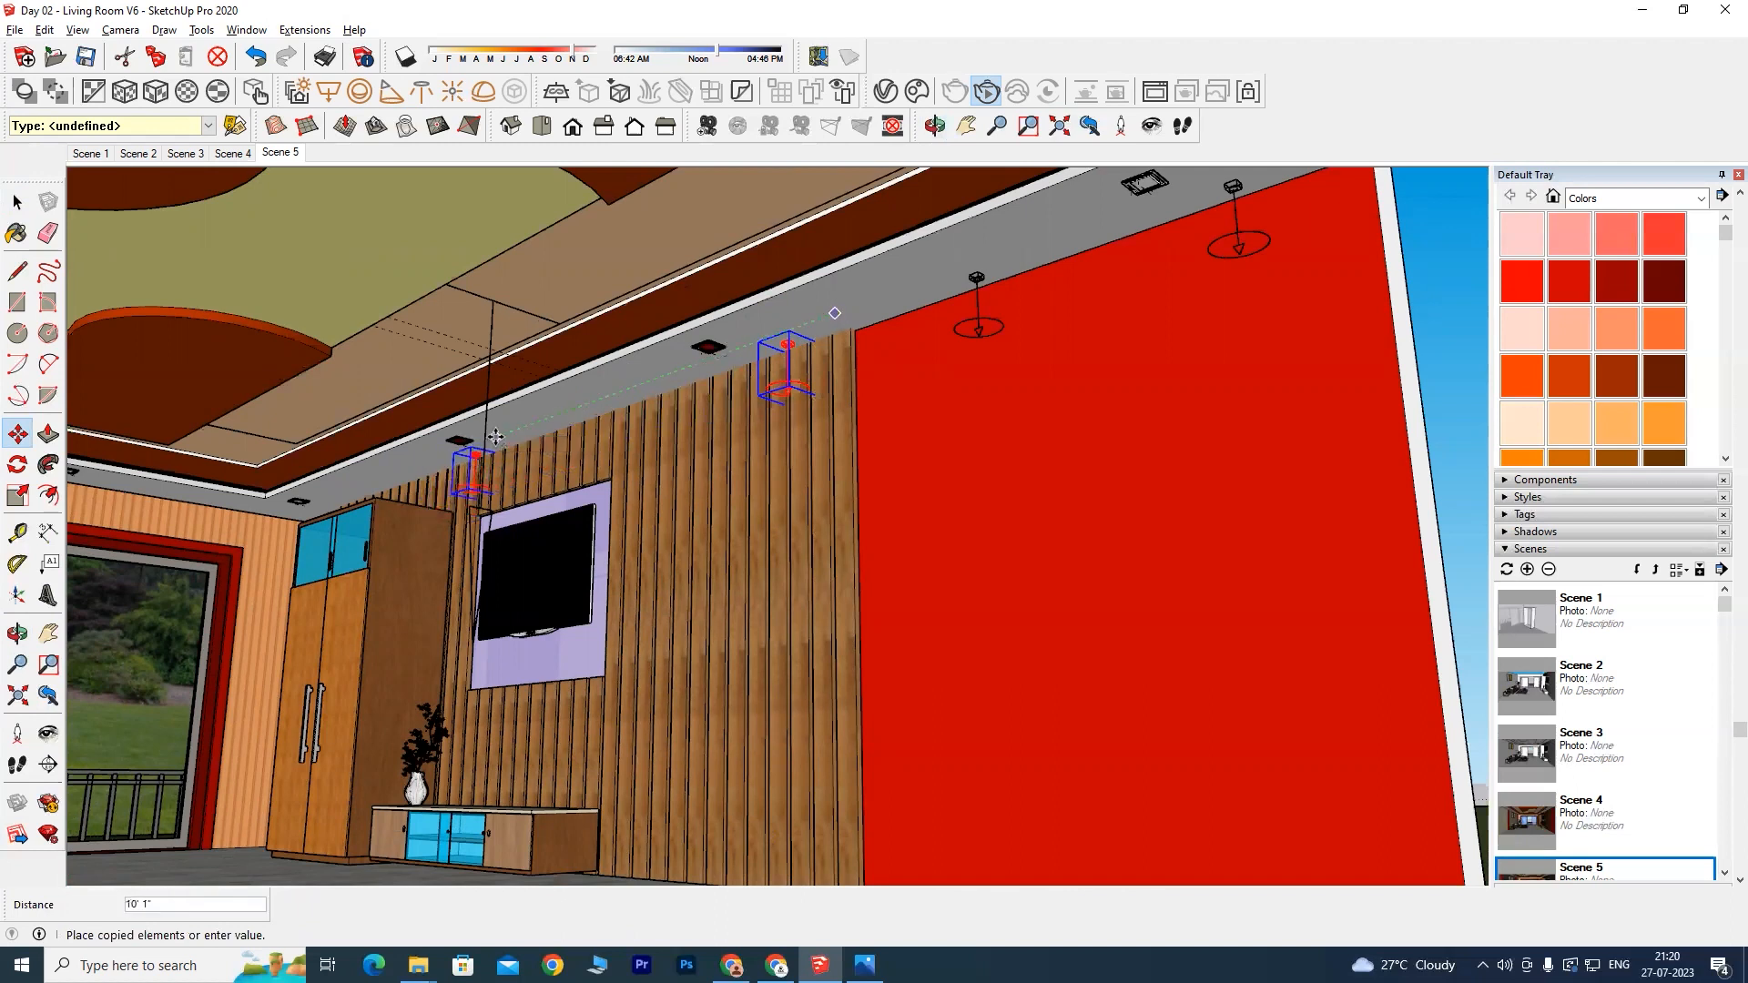
left_click(496, 437)
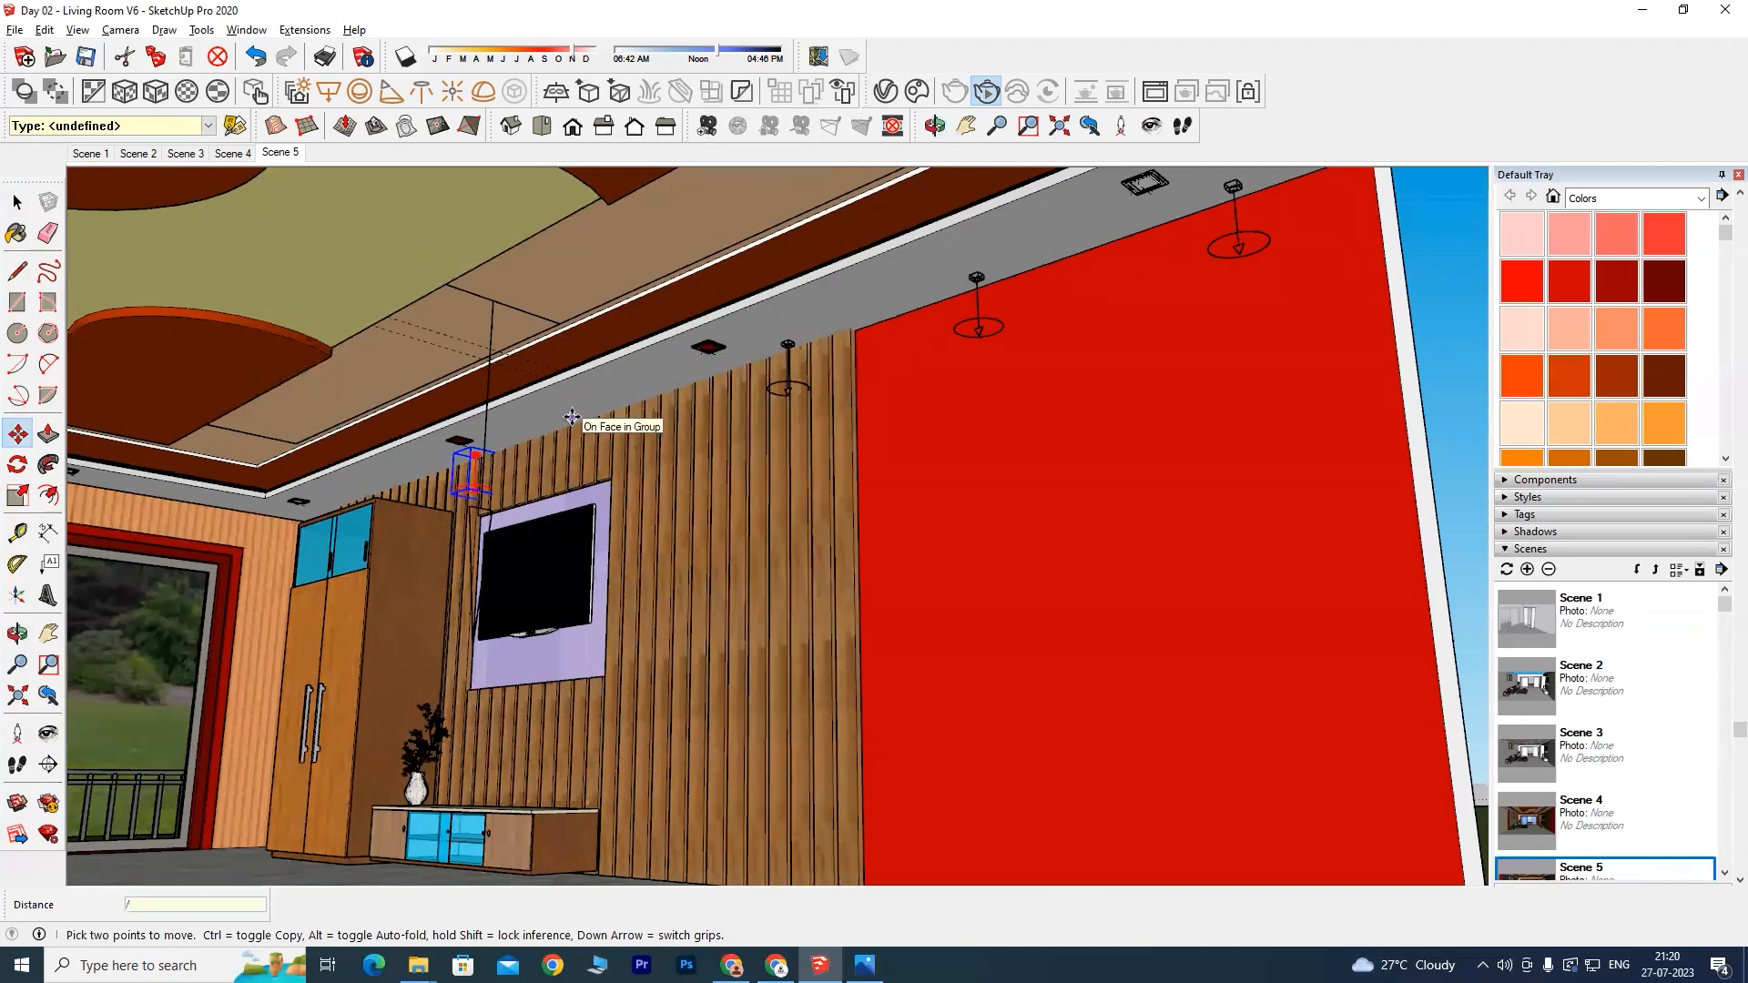
key("Return")
middle_click_drag(582, 428, 807, 624)
scroll(757, 583, "up", 2)
key("m")
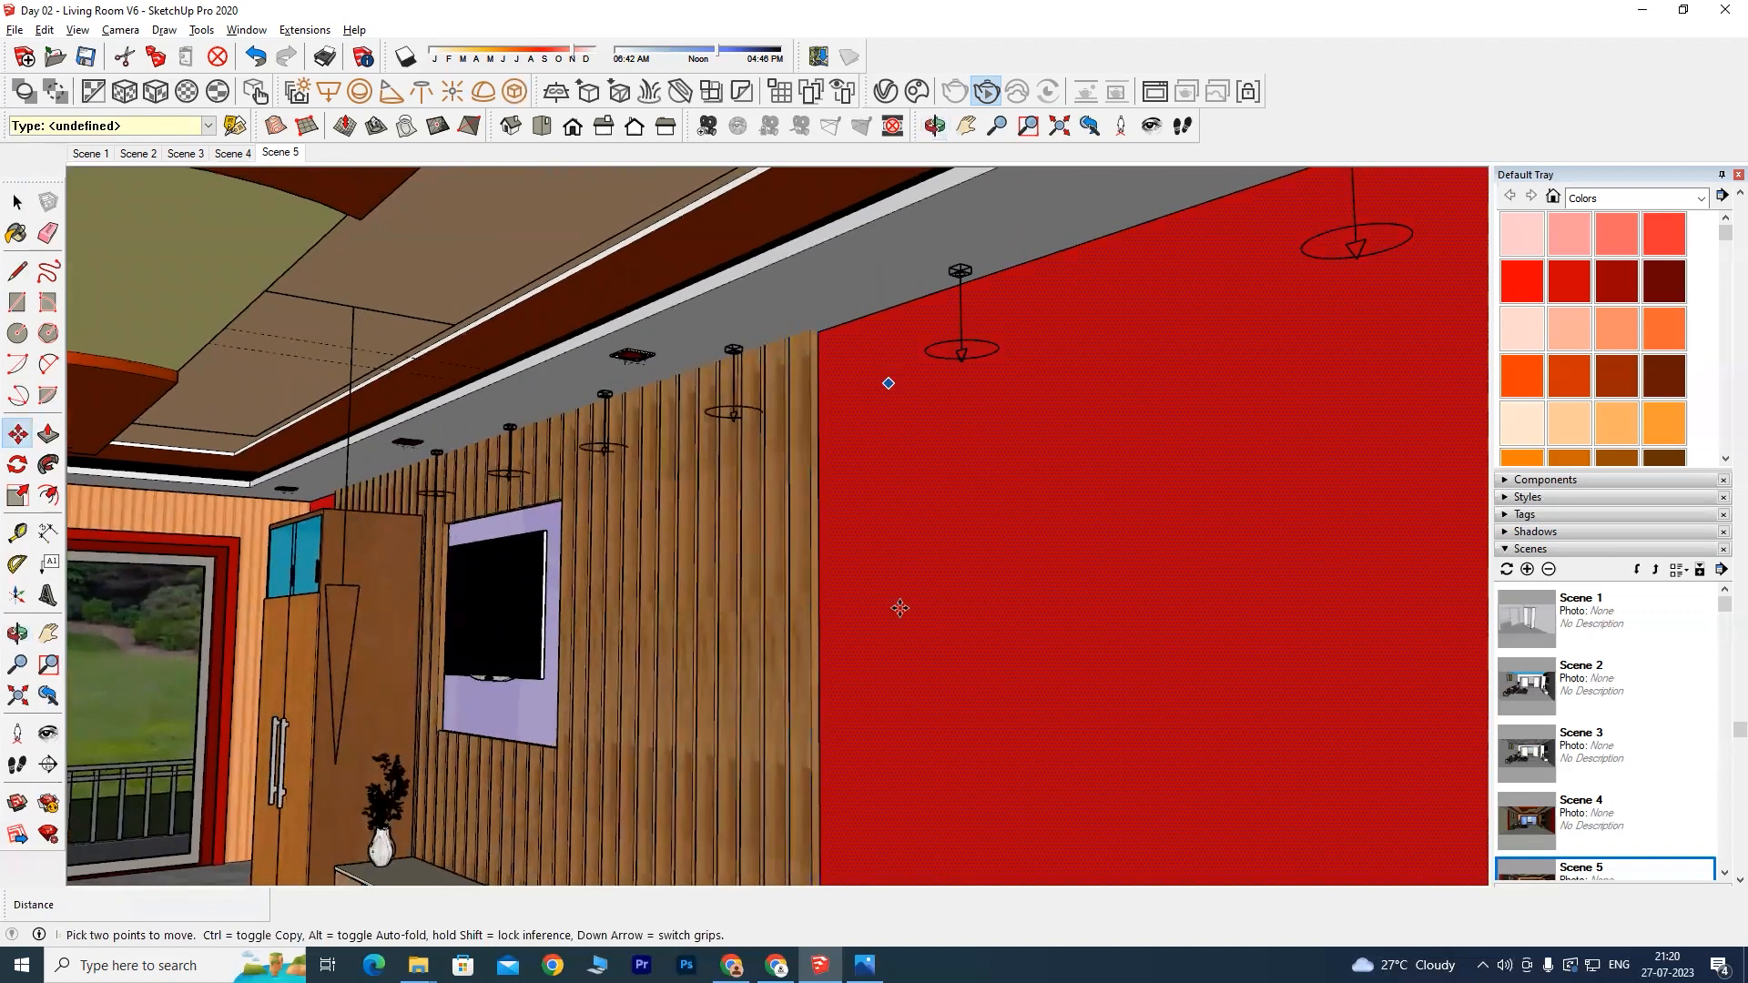
Step: Run an interactive V-Ray render of the slatted TV wall and red wall and examine the IES light beams
left_click(985, 92)
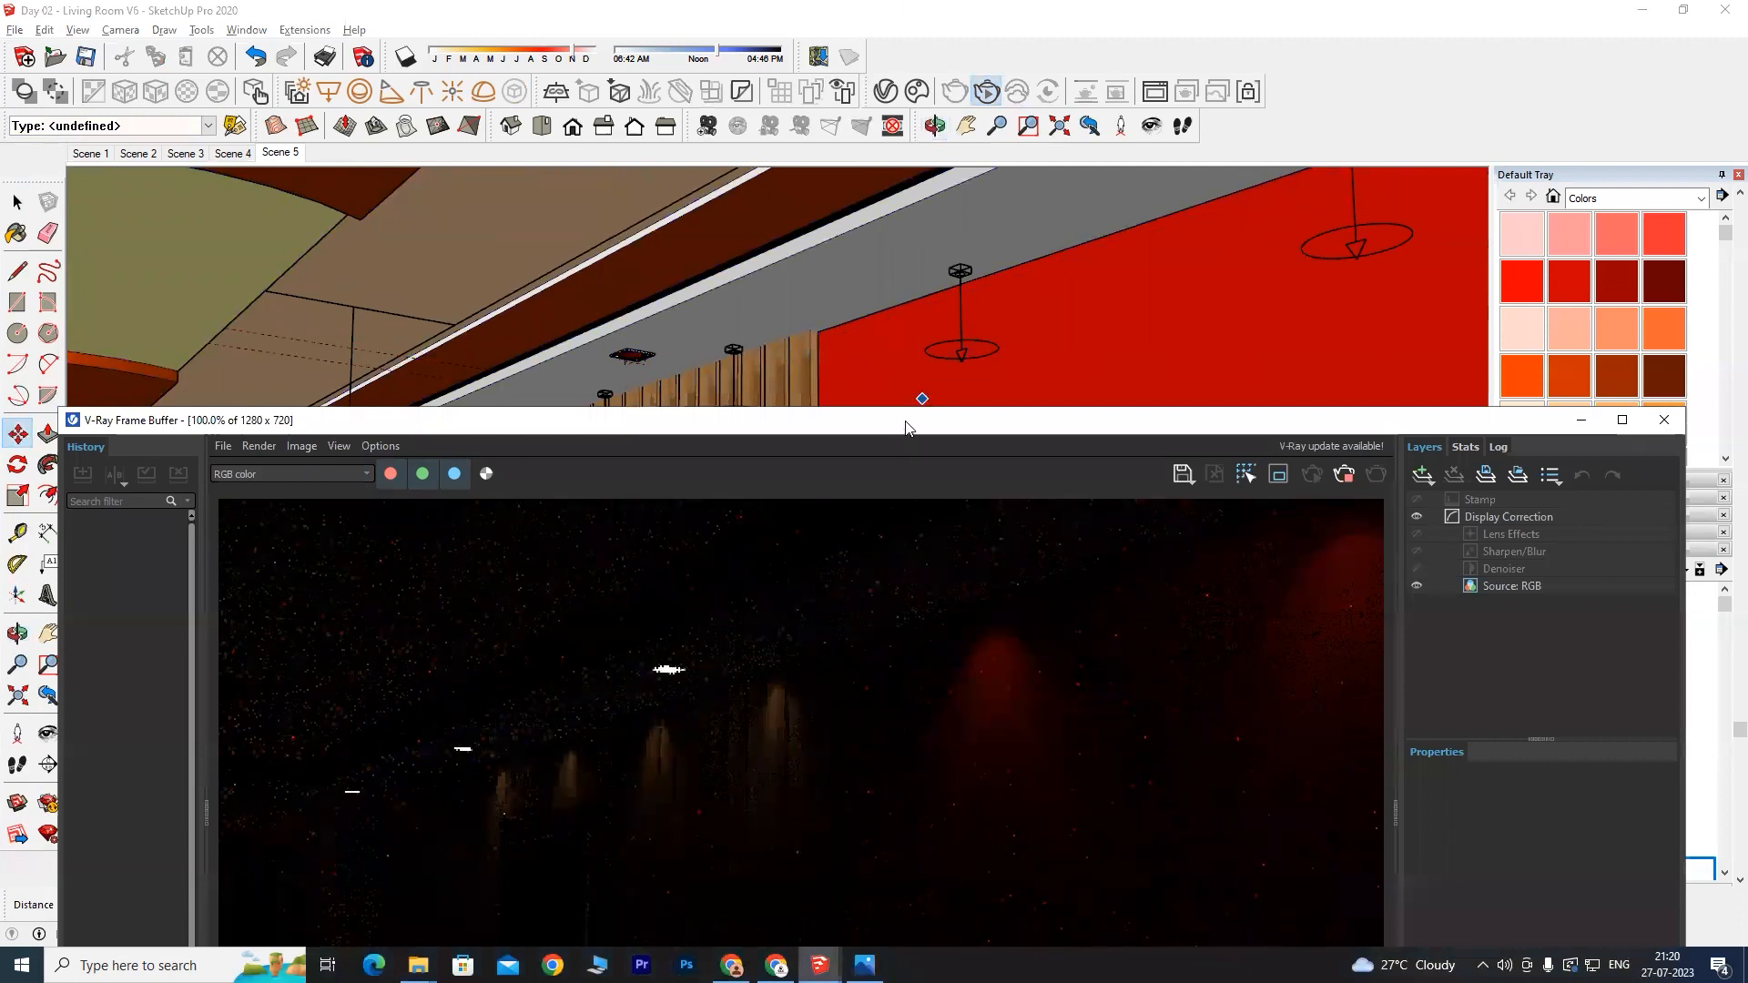
left_click_drag(906, 428, 835, 196)
scroll(791, 517, "down", 2)
scroll(758, 587, "up", 2)
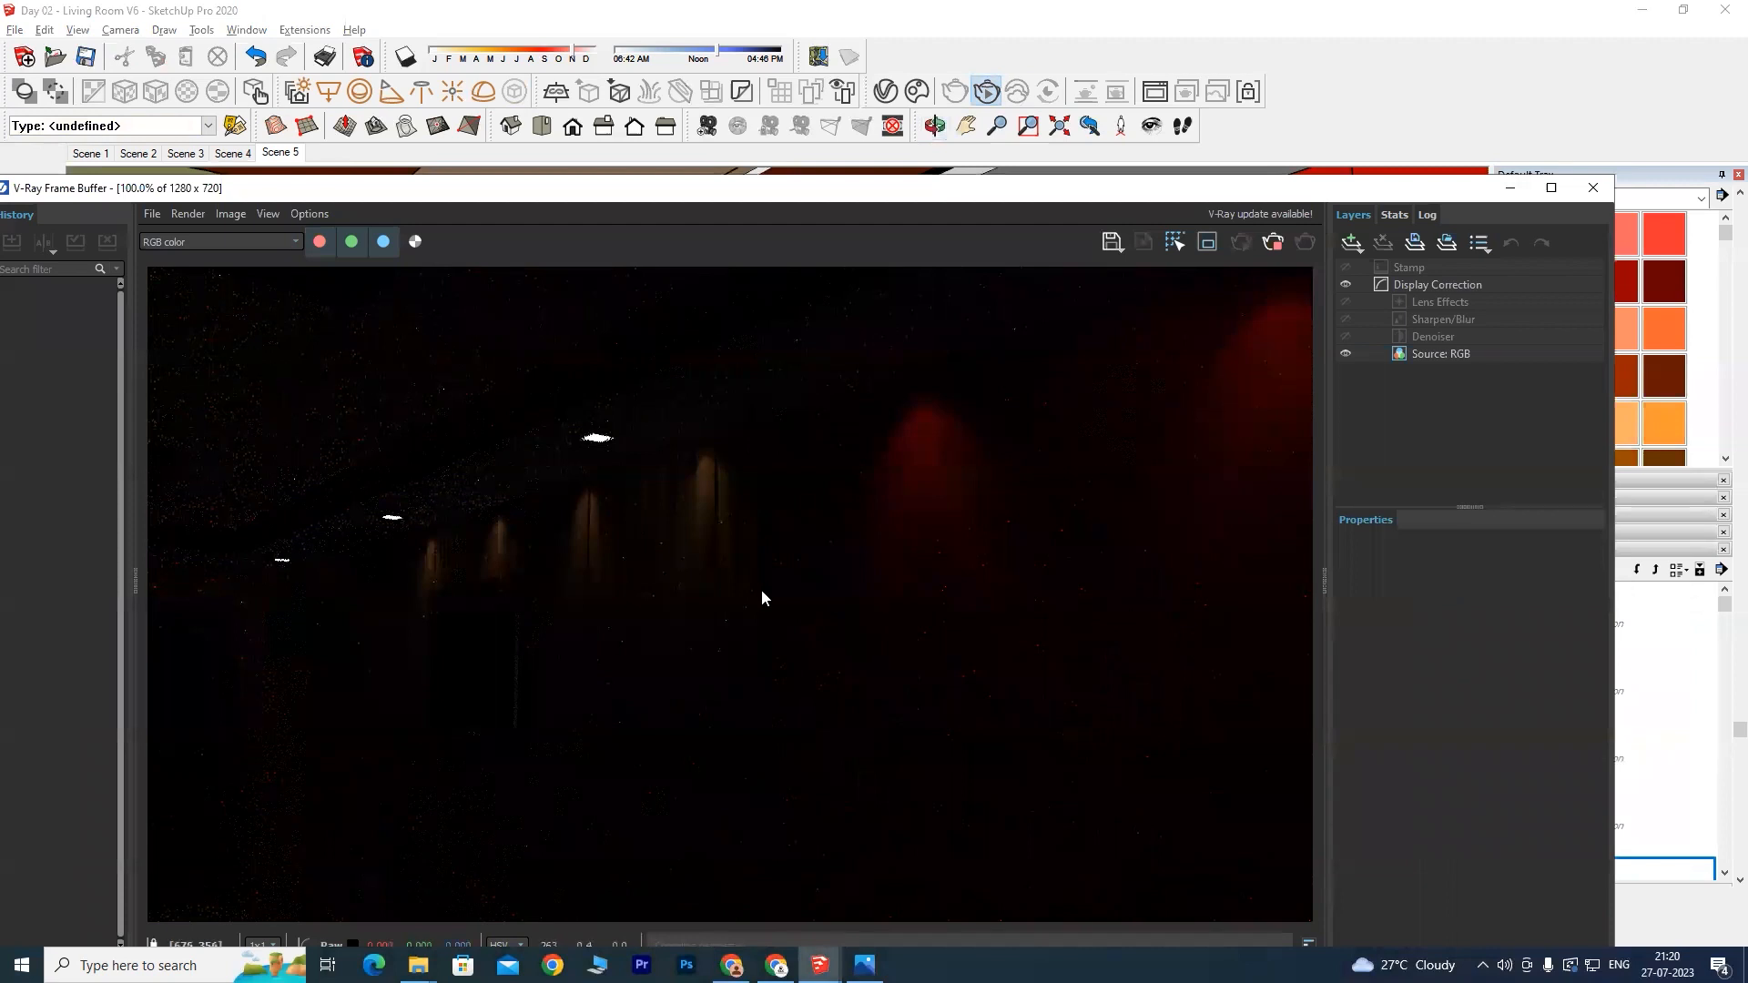
scroll(1035, 317, "up", 1)
scroll(580, 482, "down", 2)
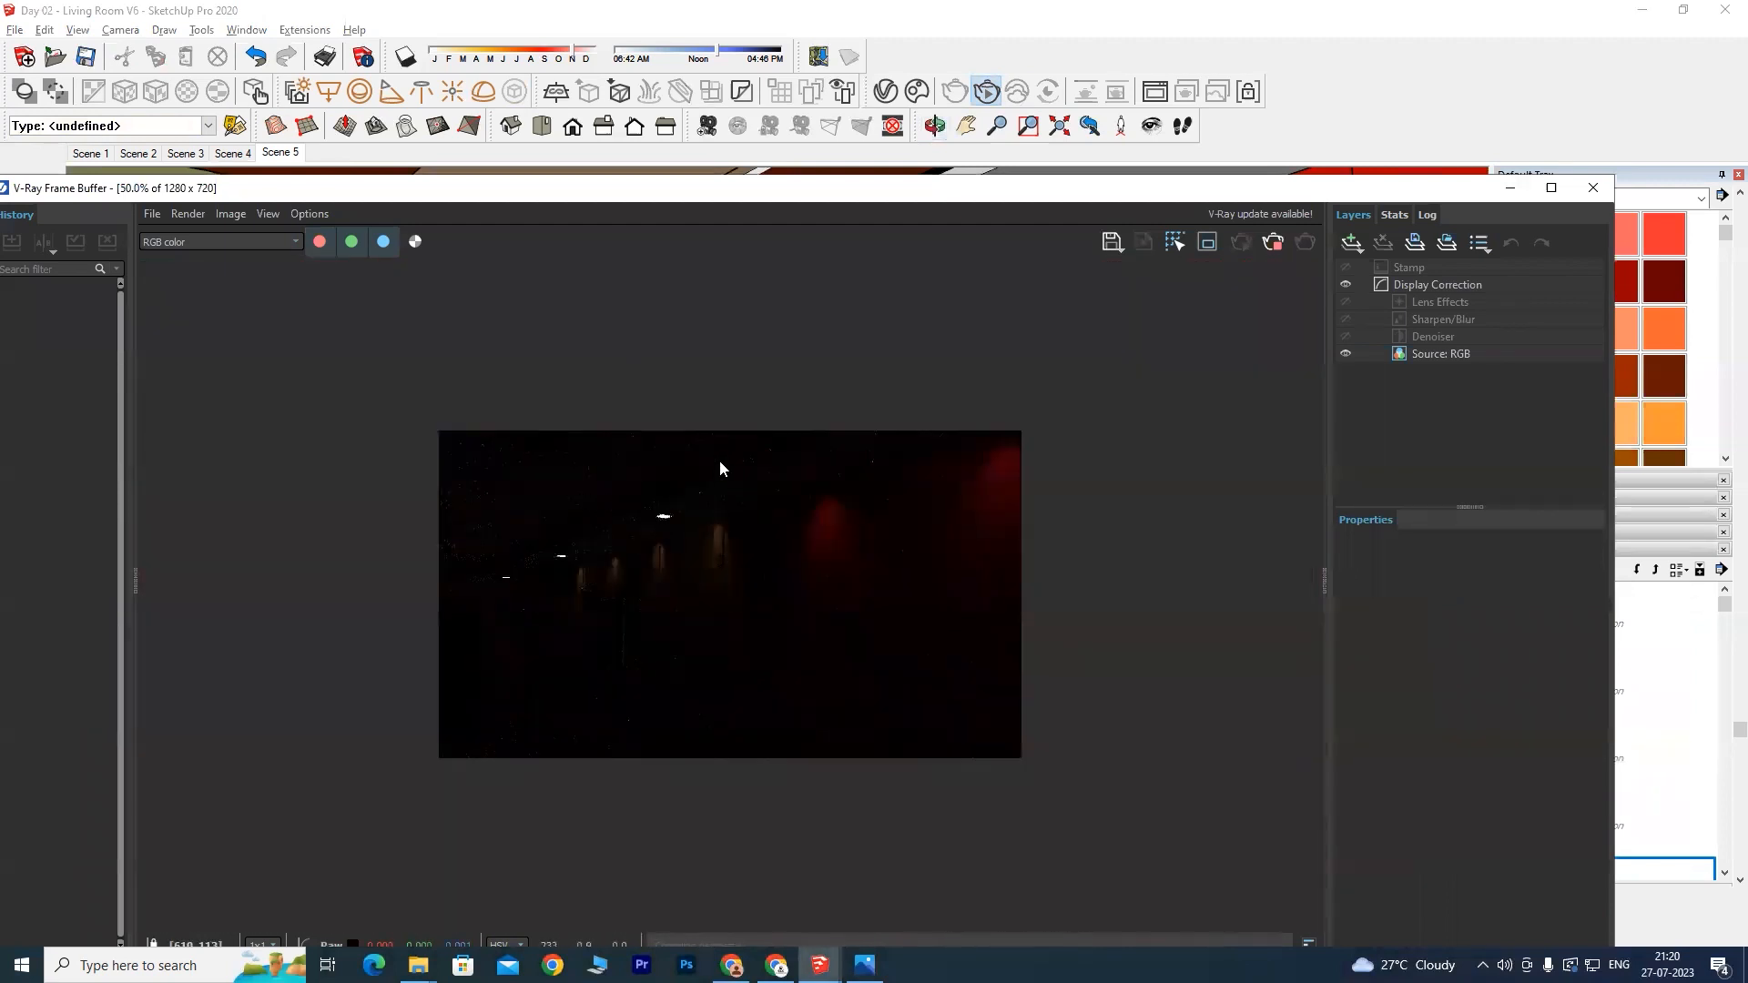
scroll(609, 563, "up", 2)
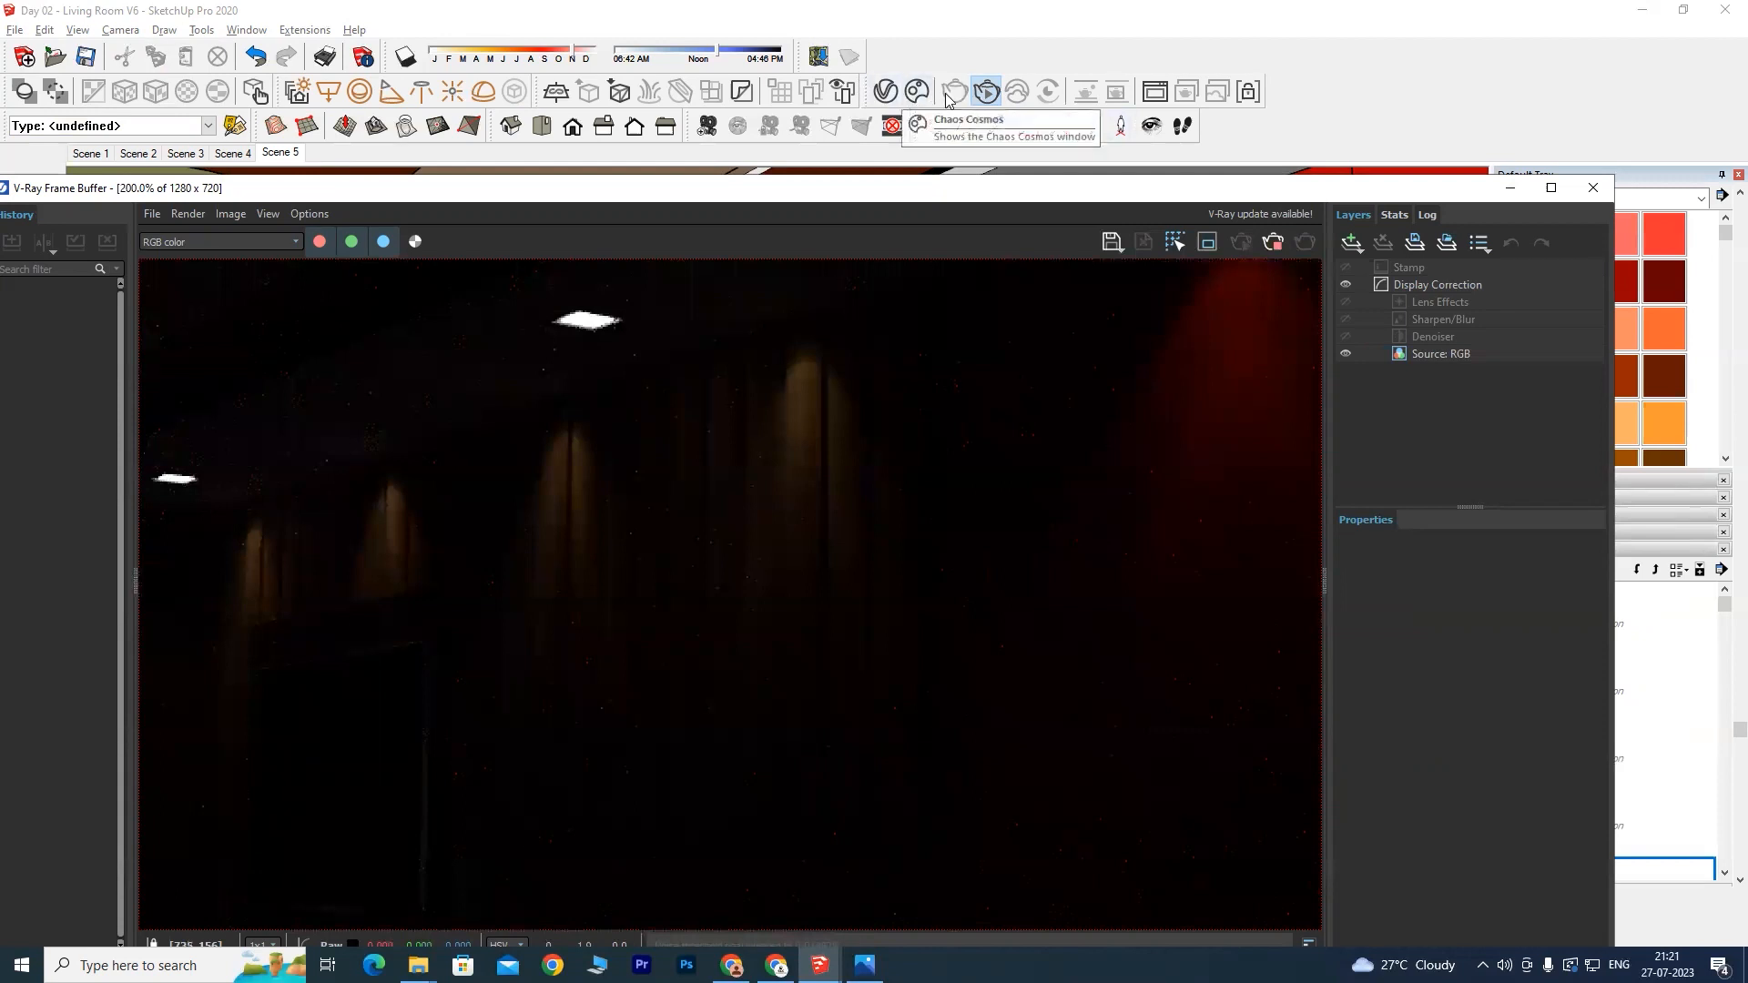
Step: Consult the iesguide.jpg profile chart and load 14.IES as the IES Light's photometric file
left_click(987, 91)
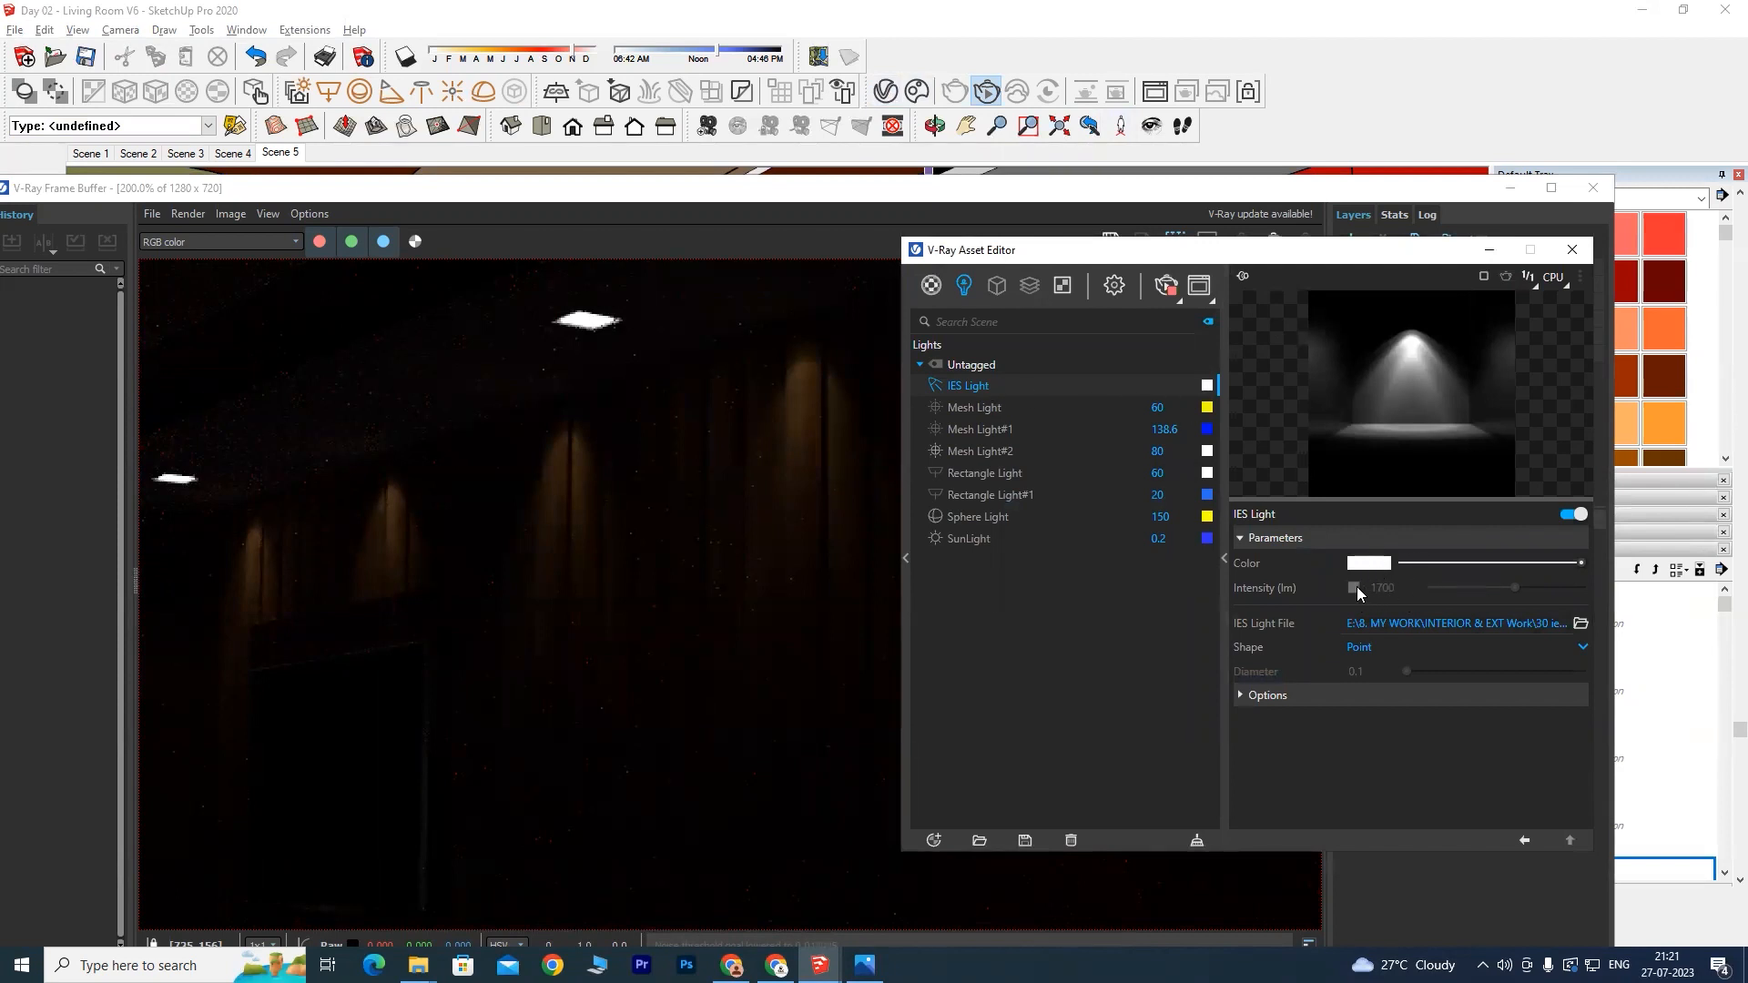
left_click(1582, 626)
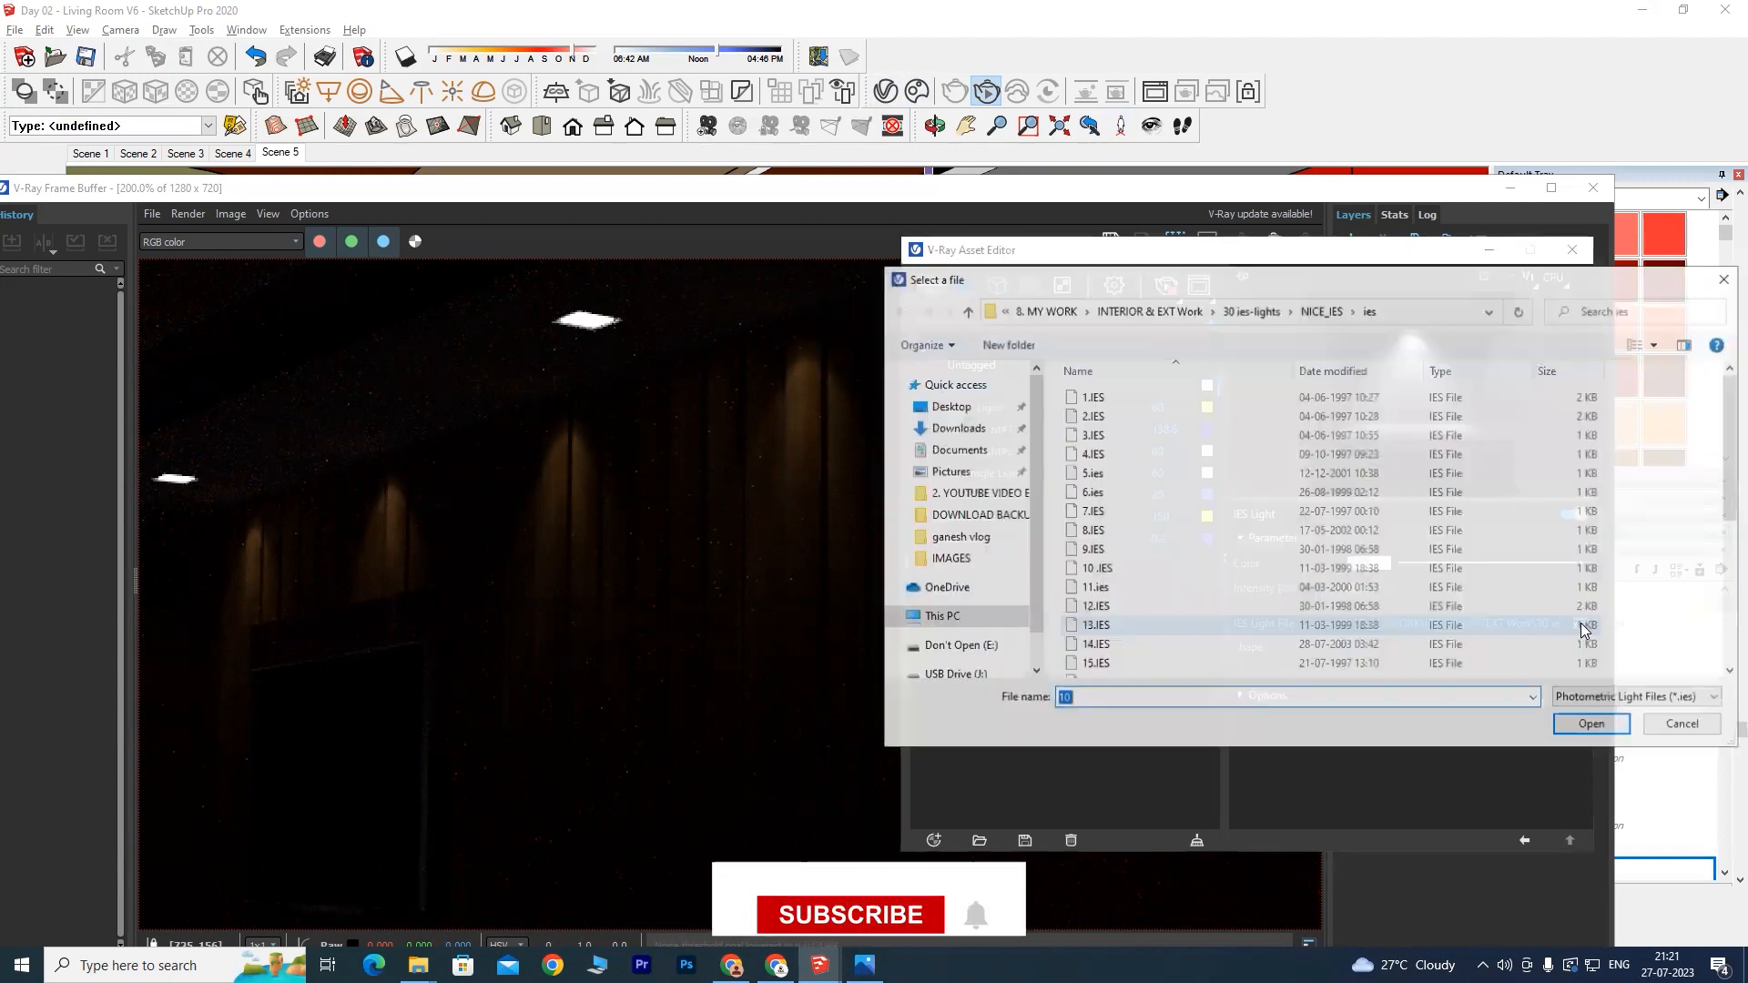
left_click(864, 965)
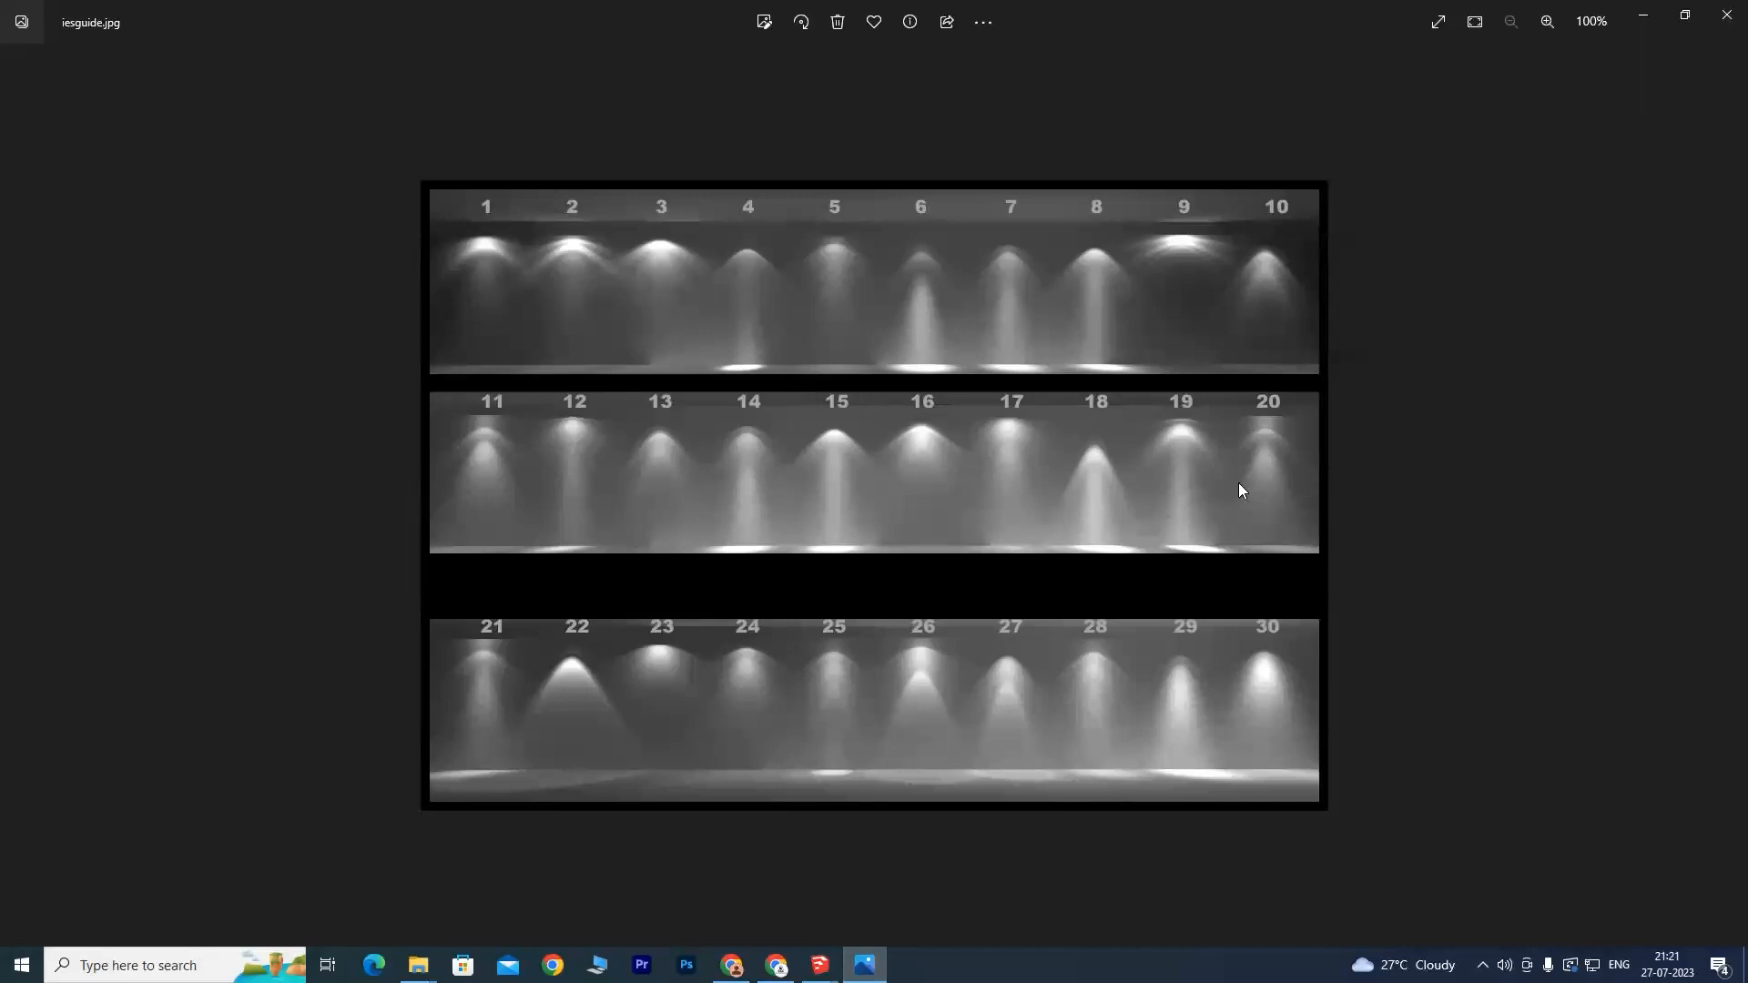
mouse_move(820, 965)
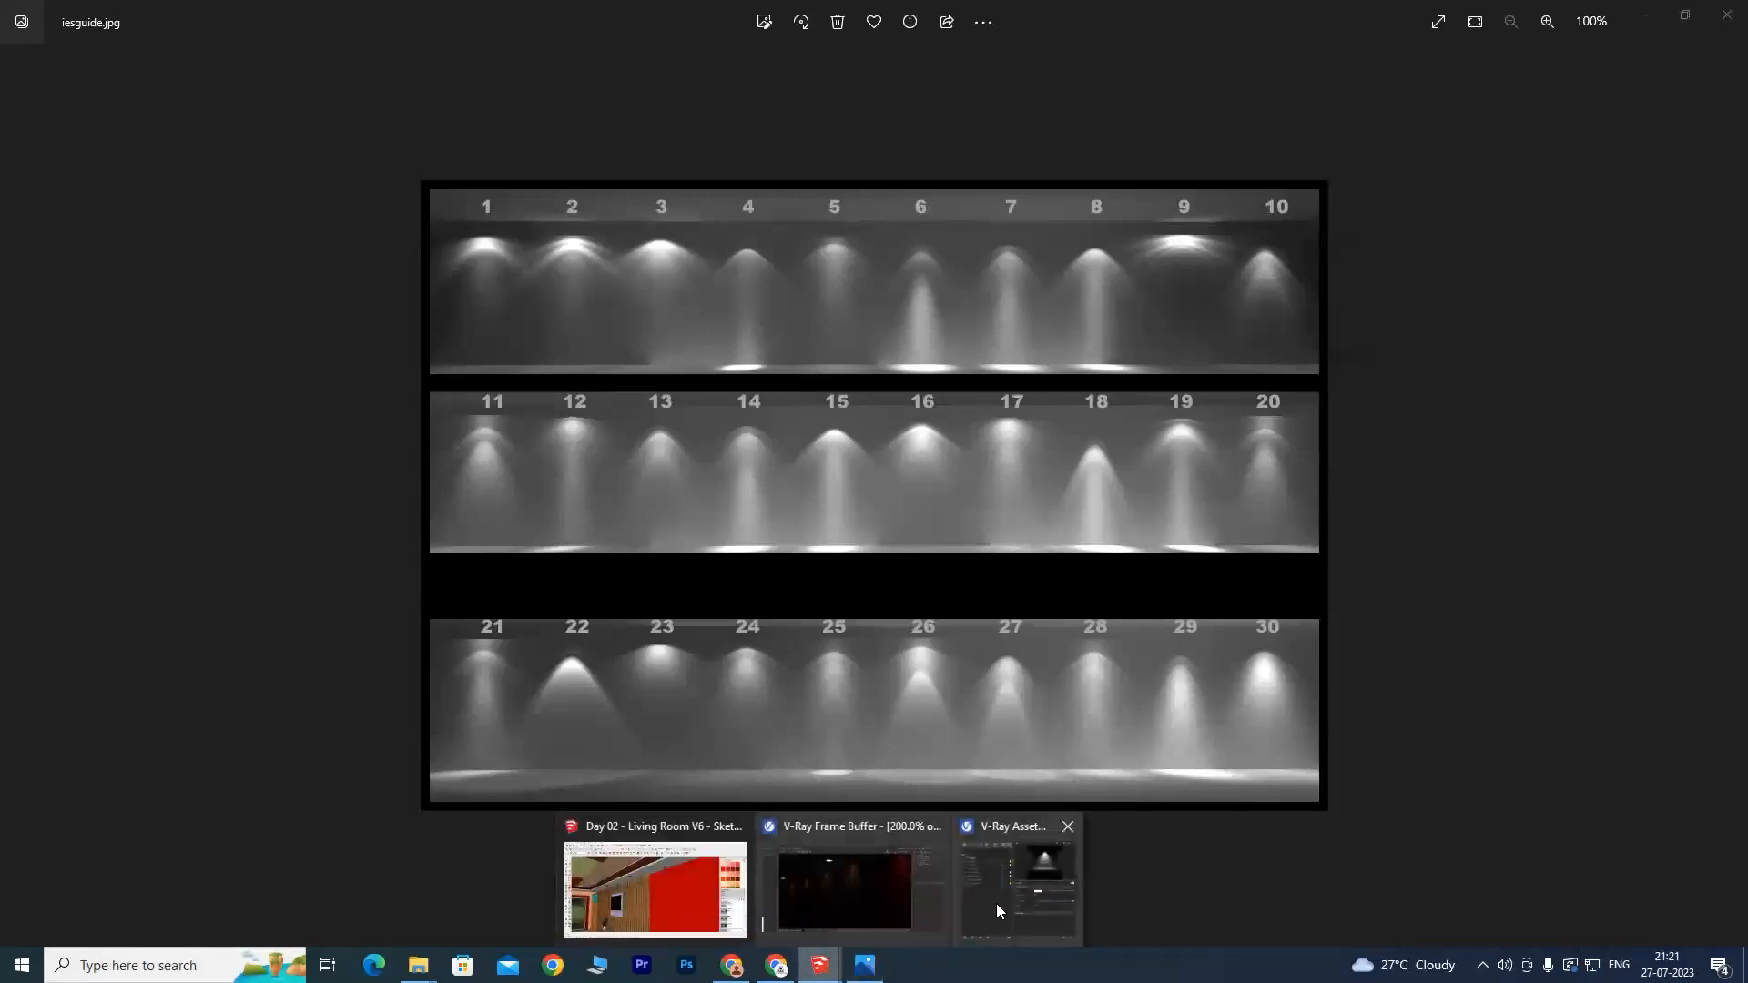
left_click(996, 903)
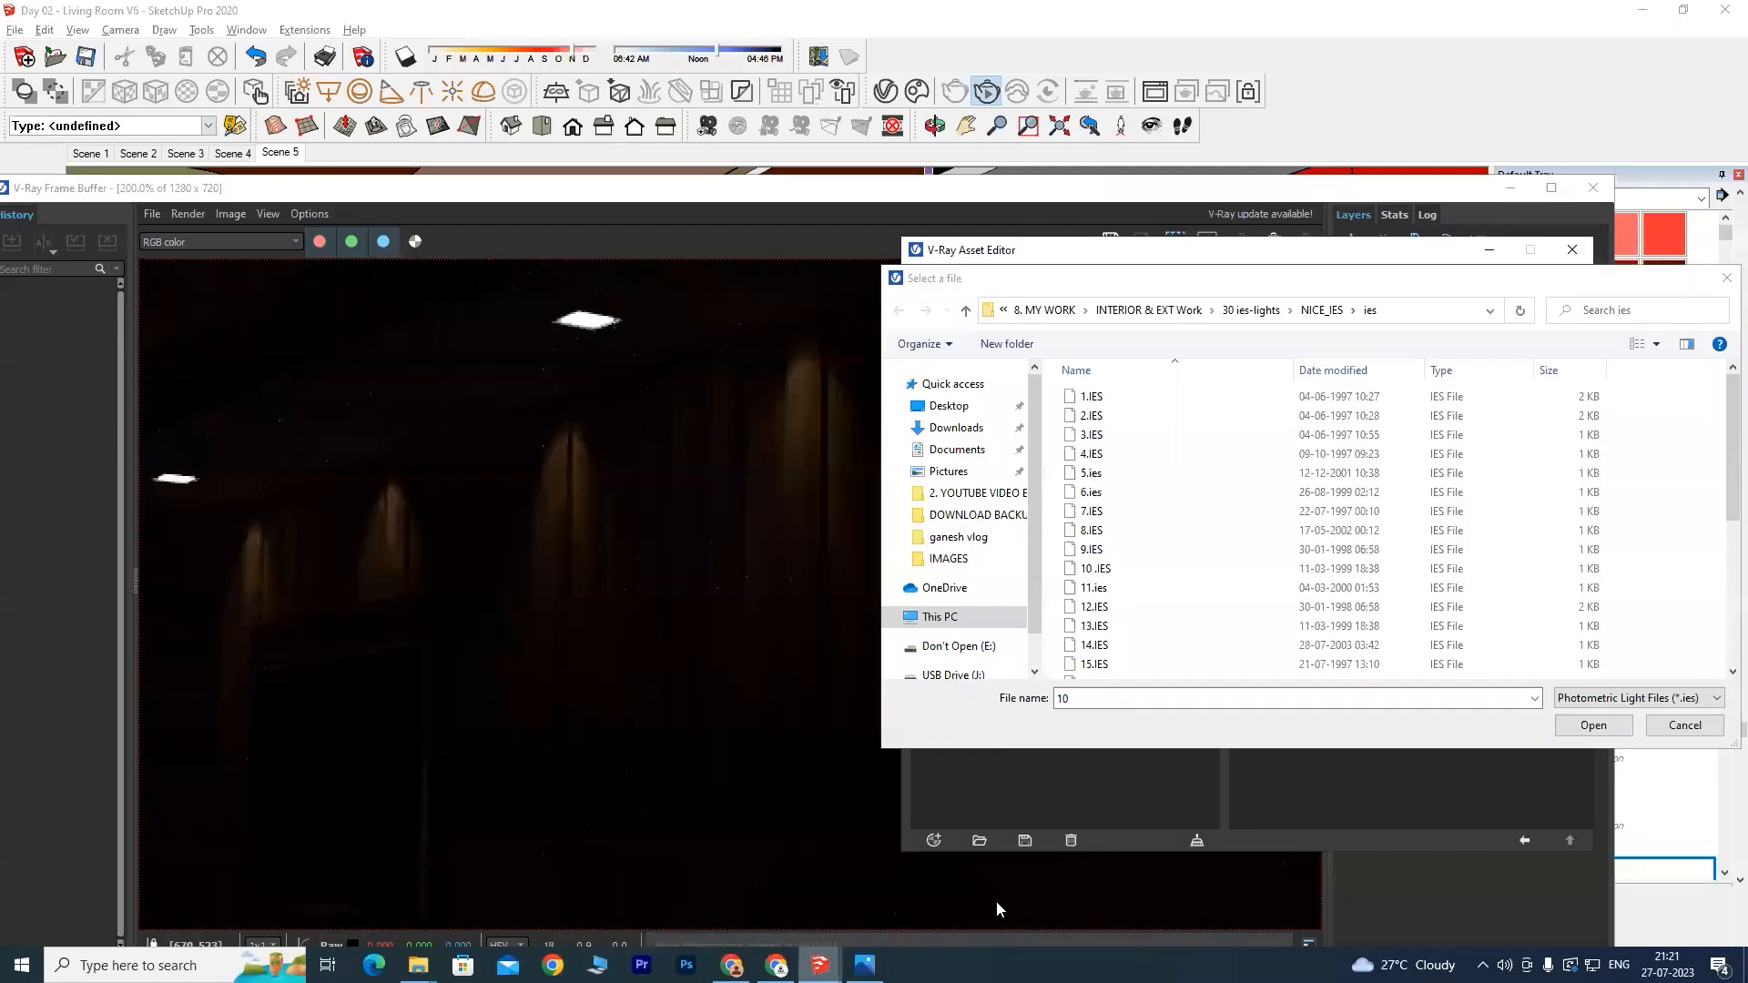
left_click(1100, 644)
left_click(1594, 725)
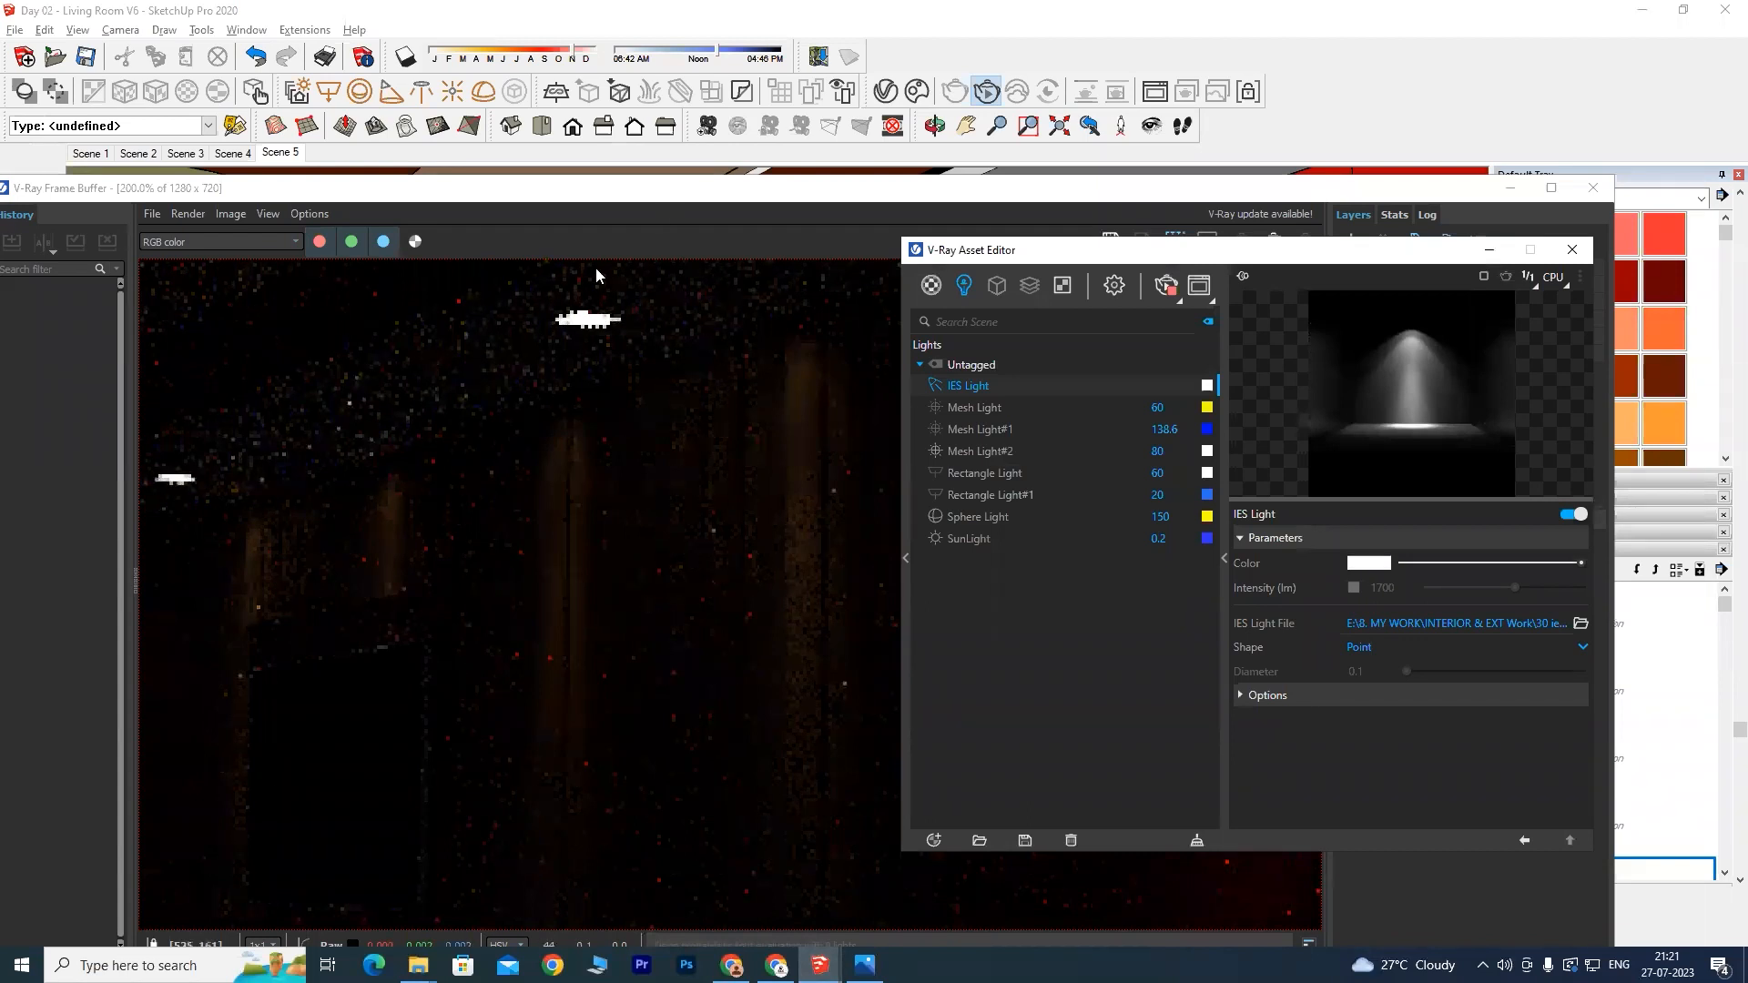
Step: Try the From IES File shape on the IES Light, return it to Point, and expand the light's options
left_click(1362, 649)
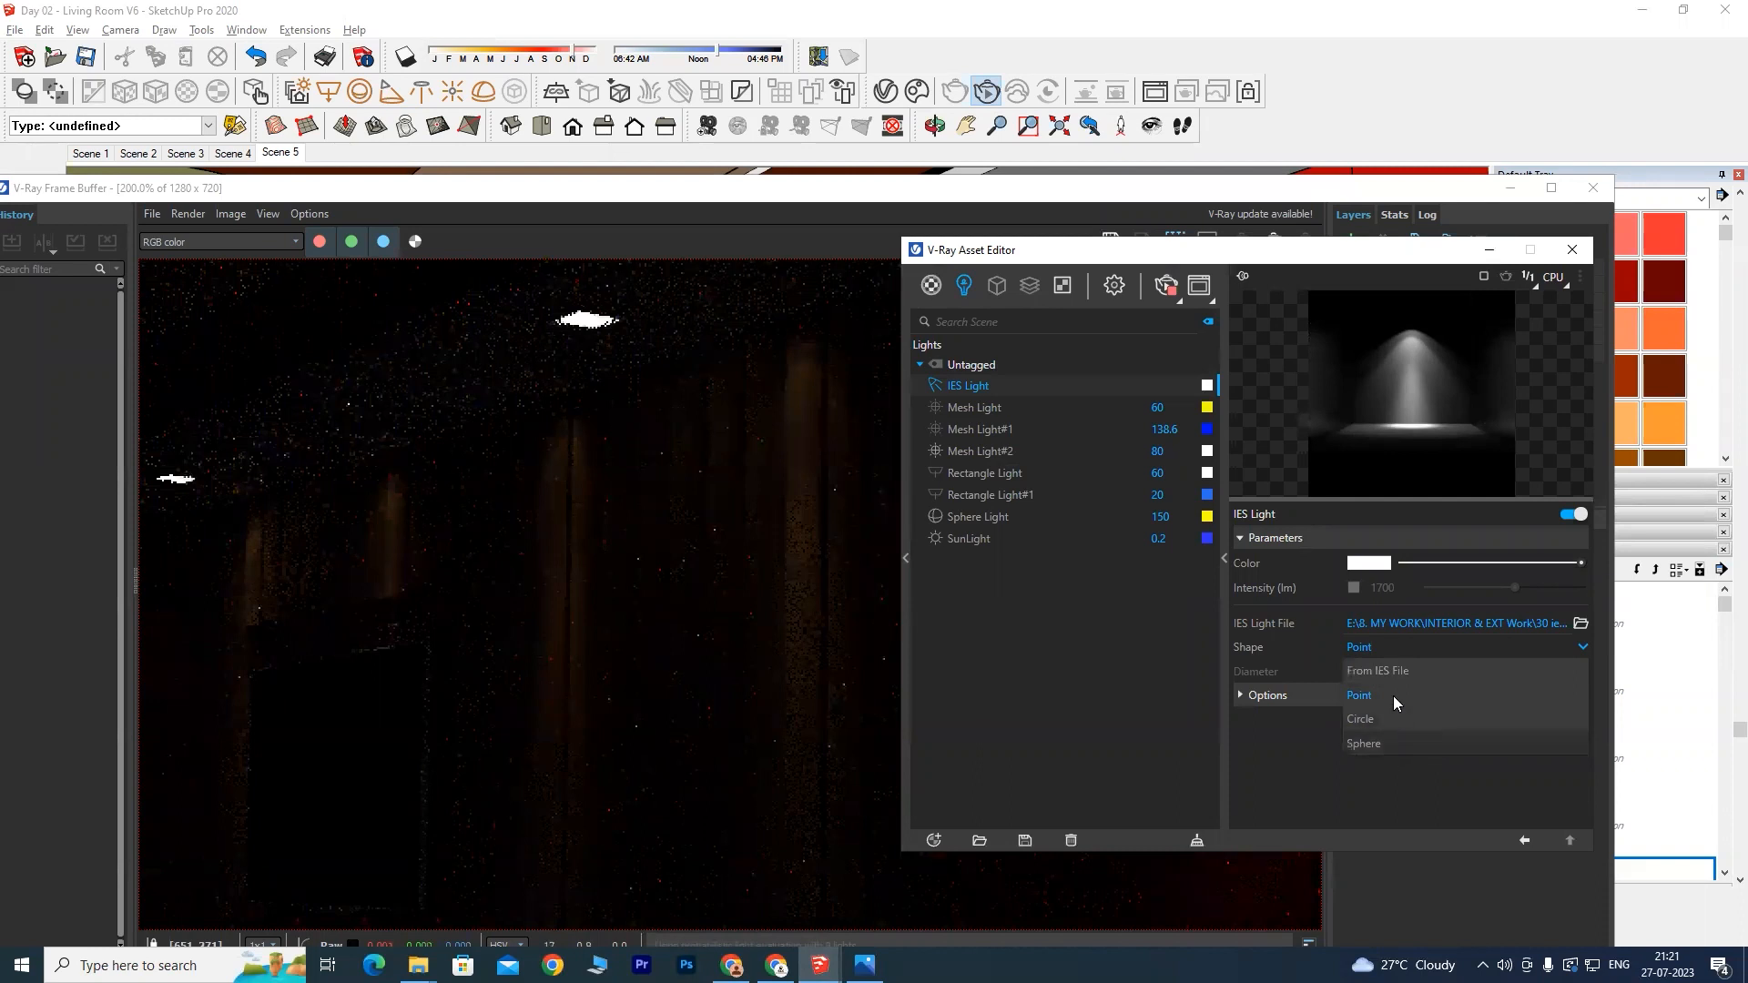
left_click(1377, 671)
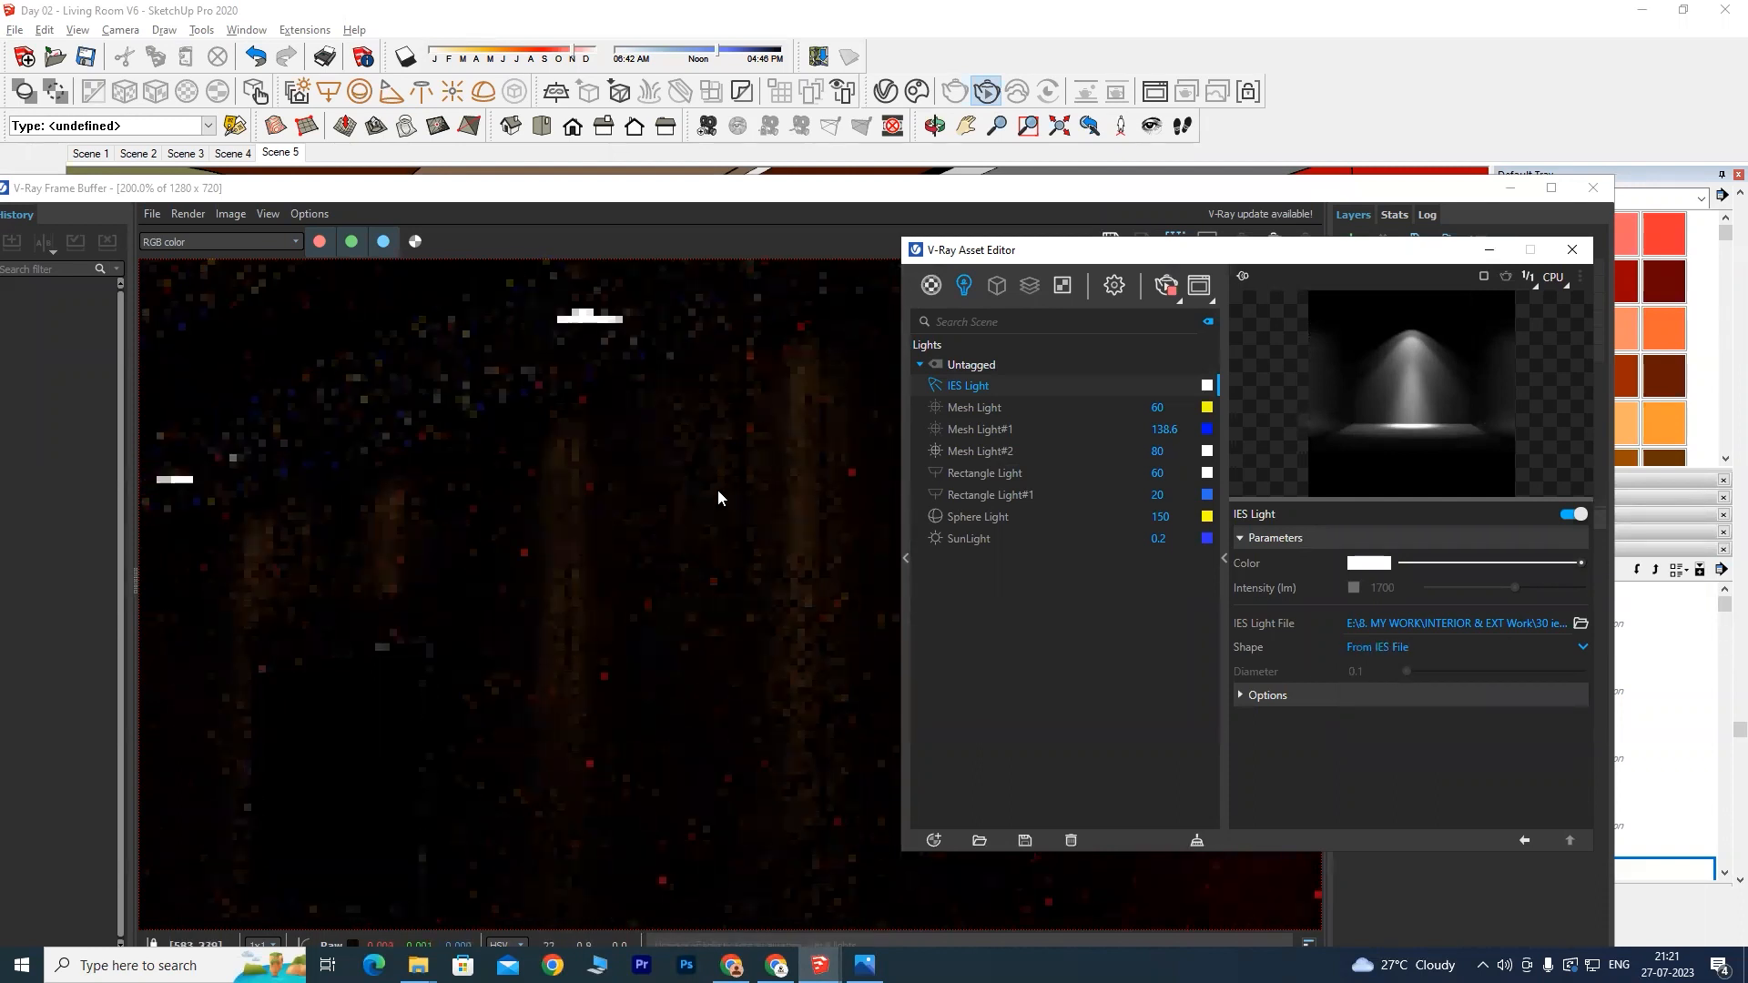
left_click(1403, 651)
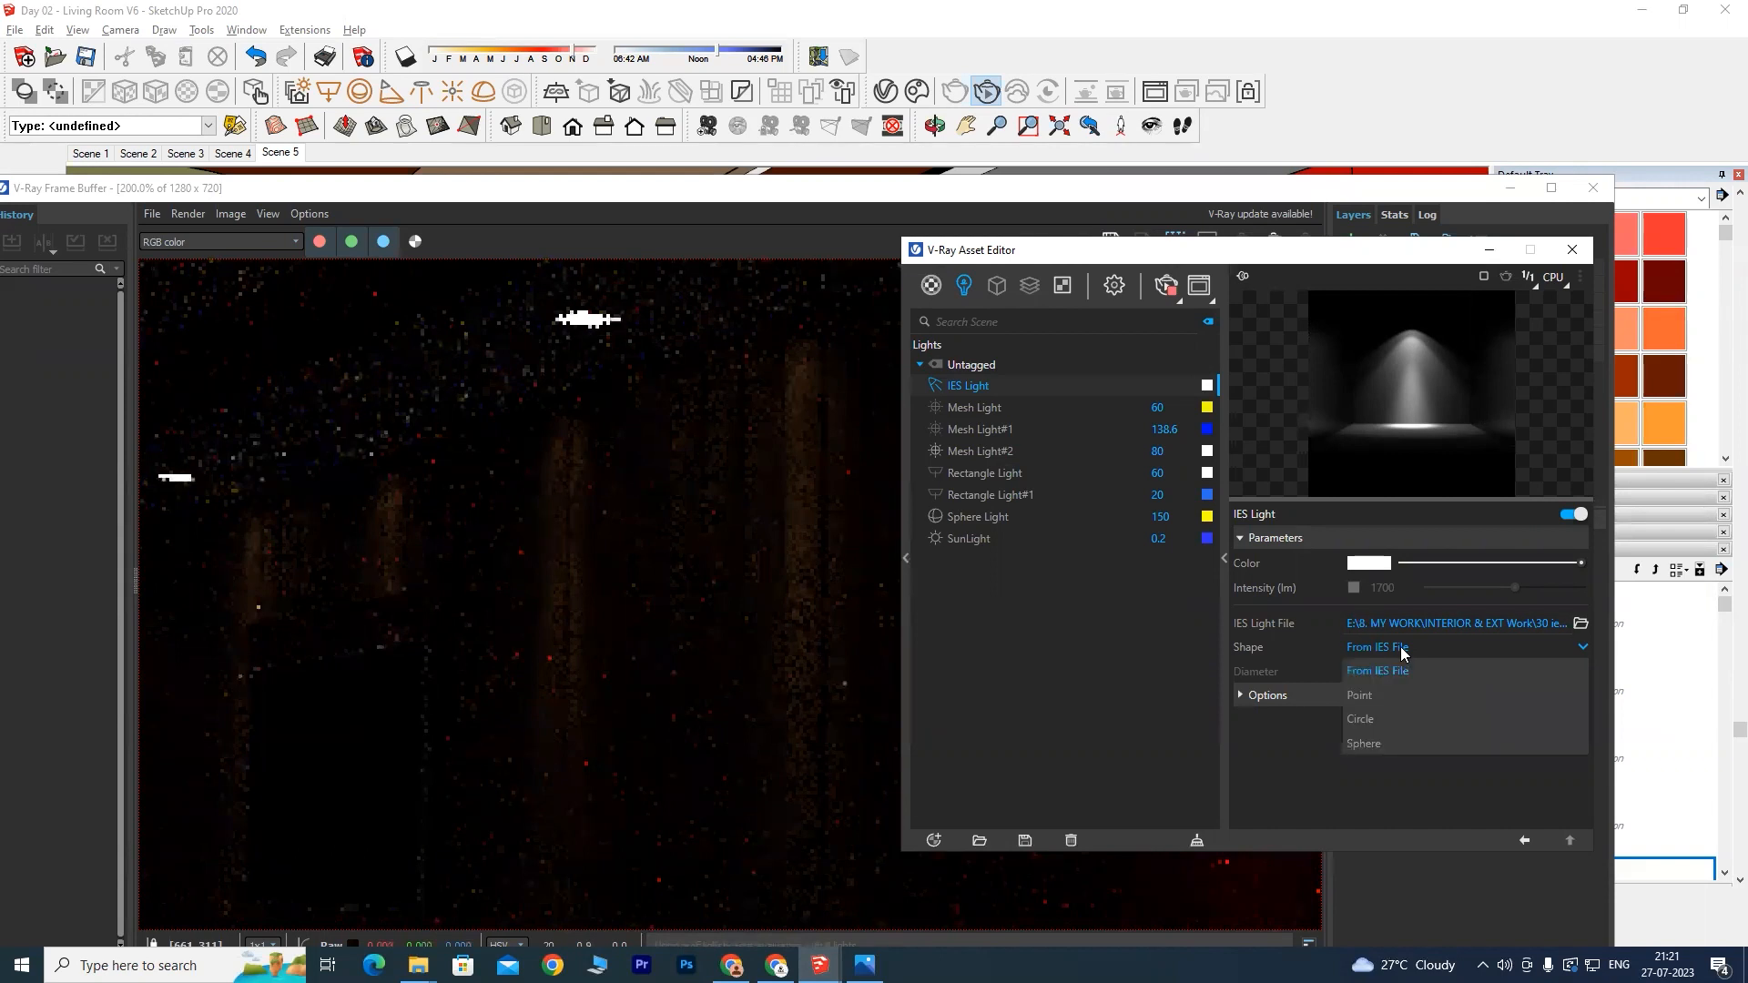
left_click(1379, 695)
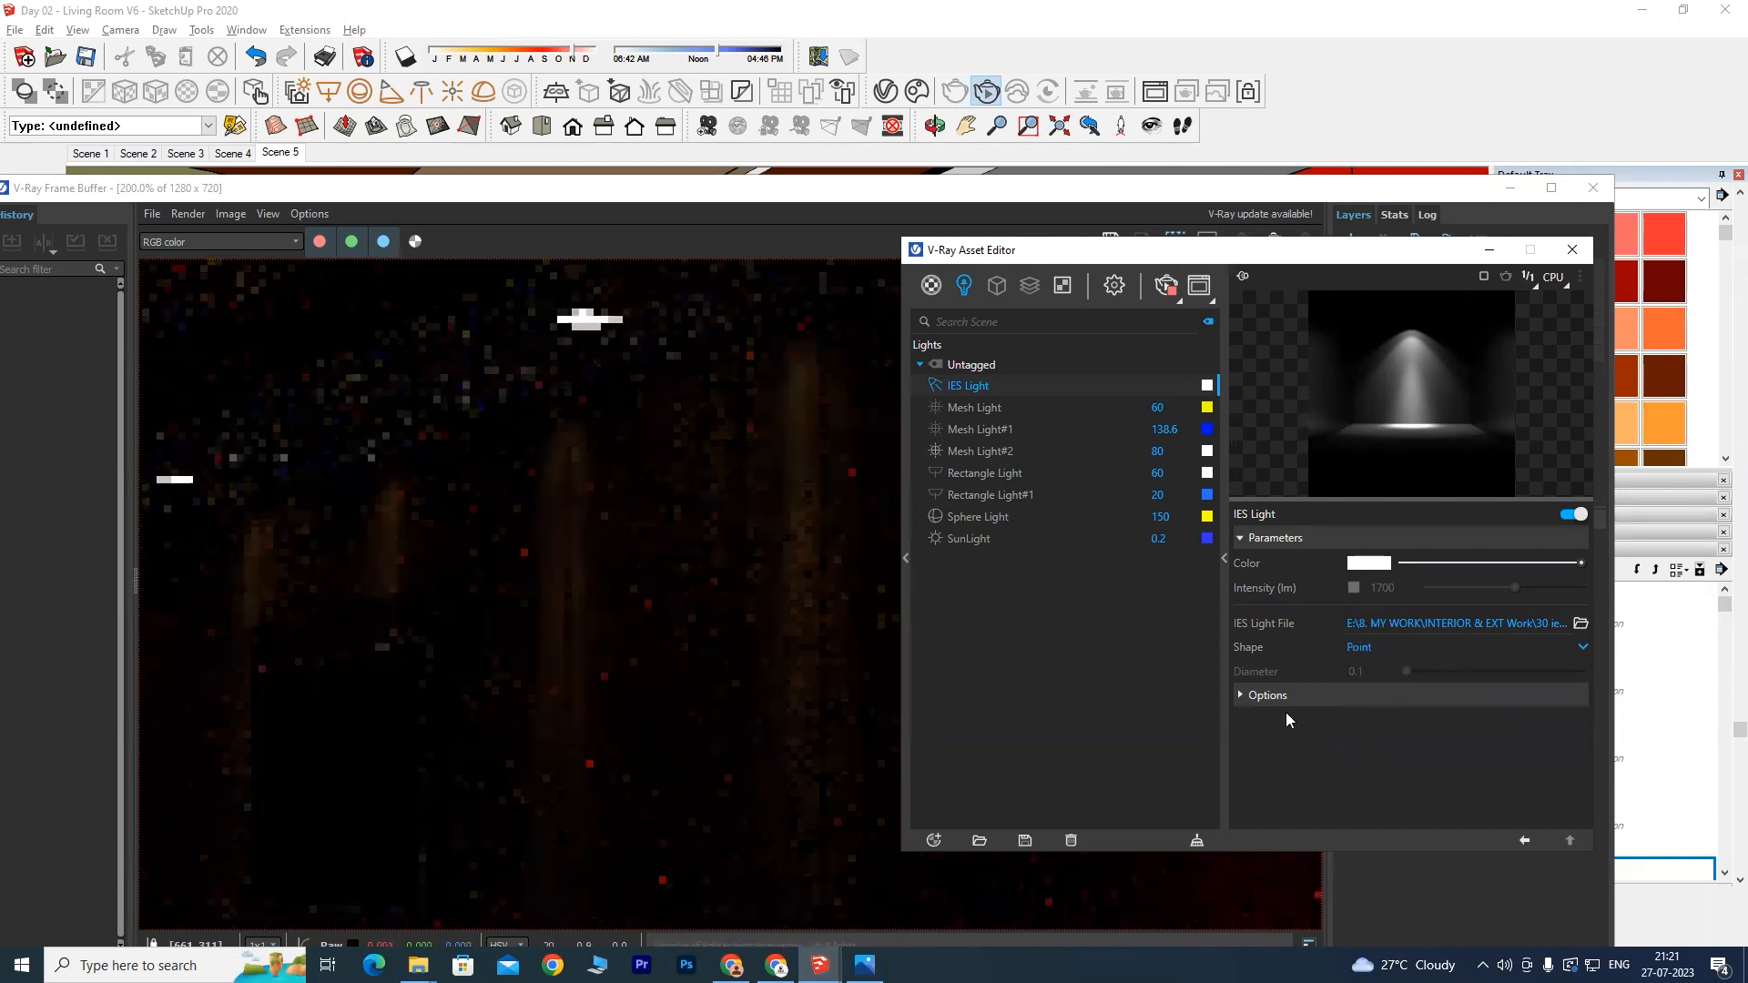
left_click(1245, 699)
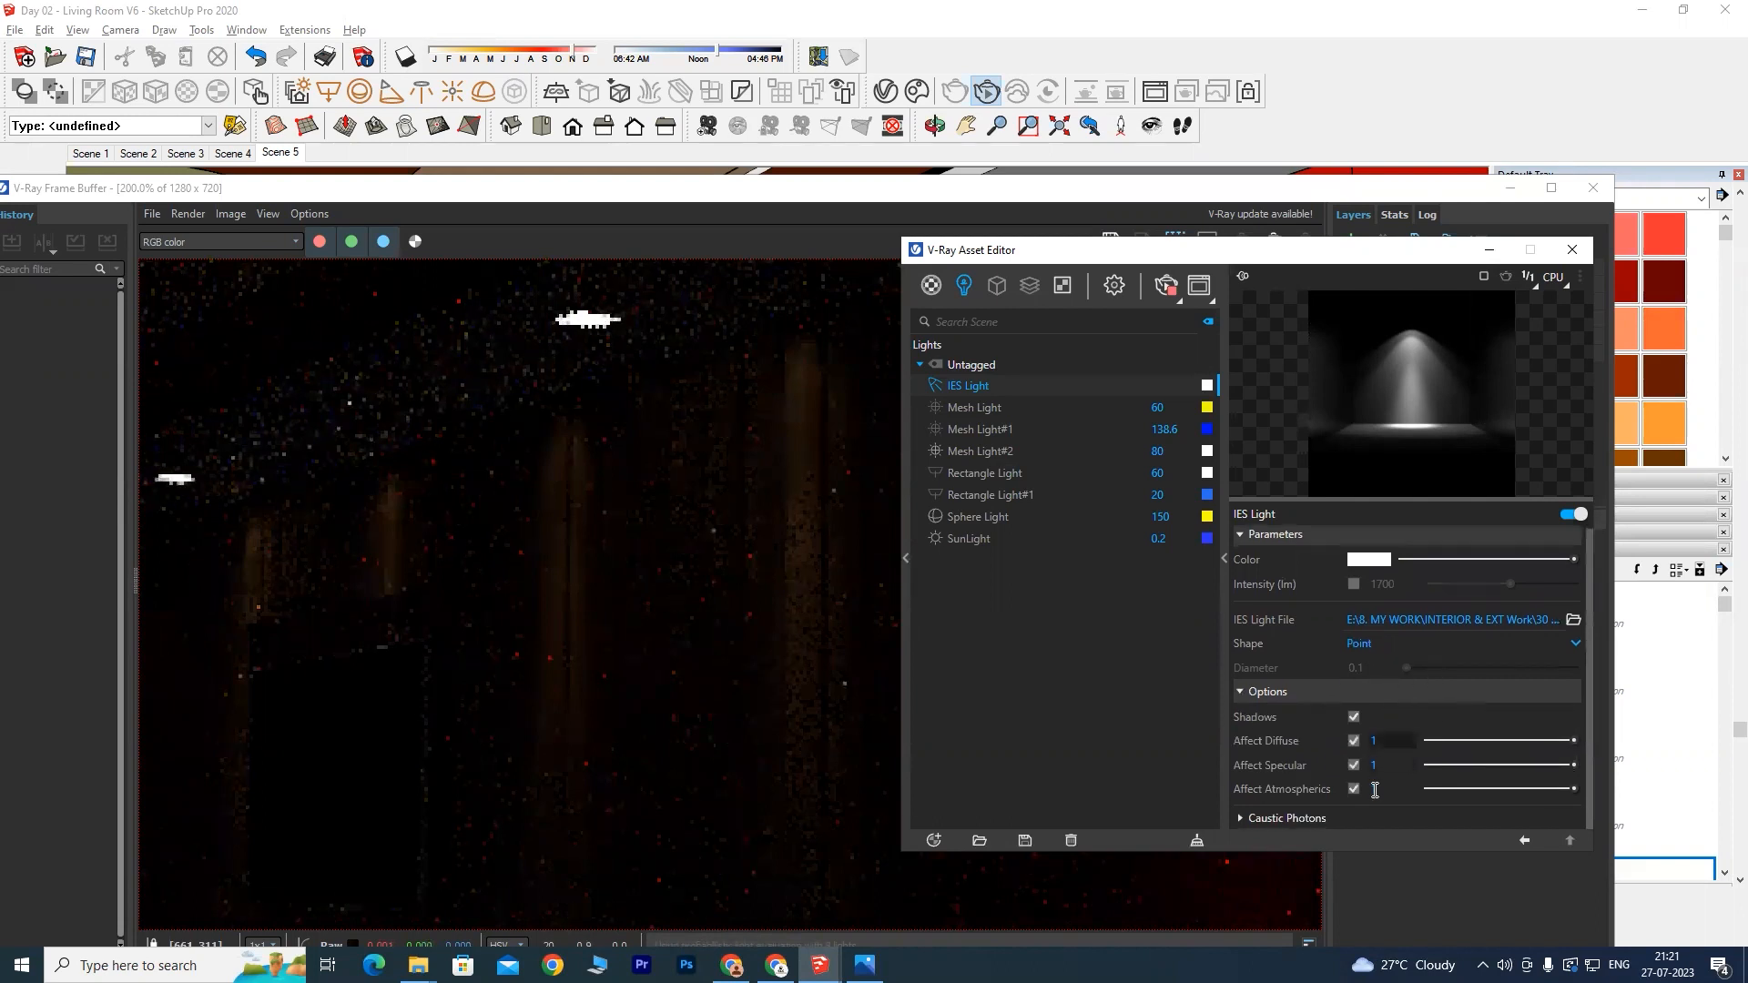
scroll(1545, 642, "up", 1)
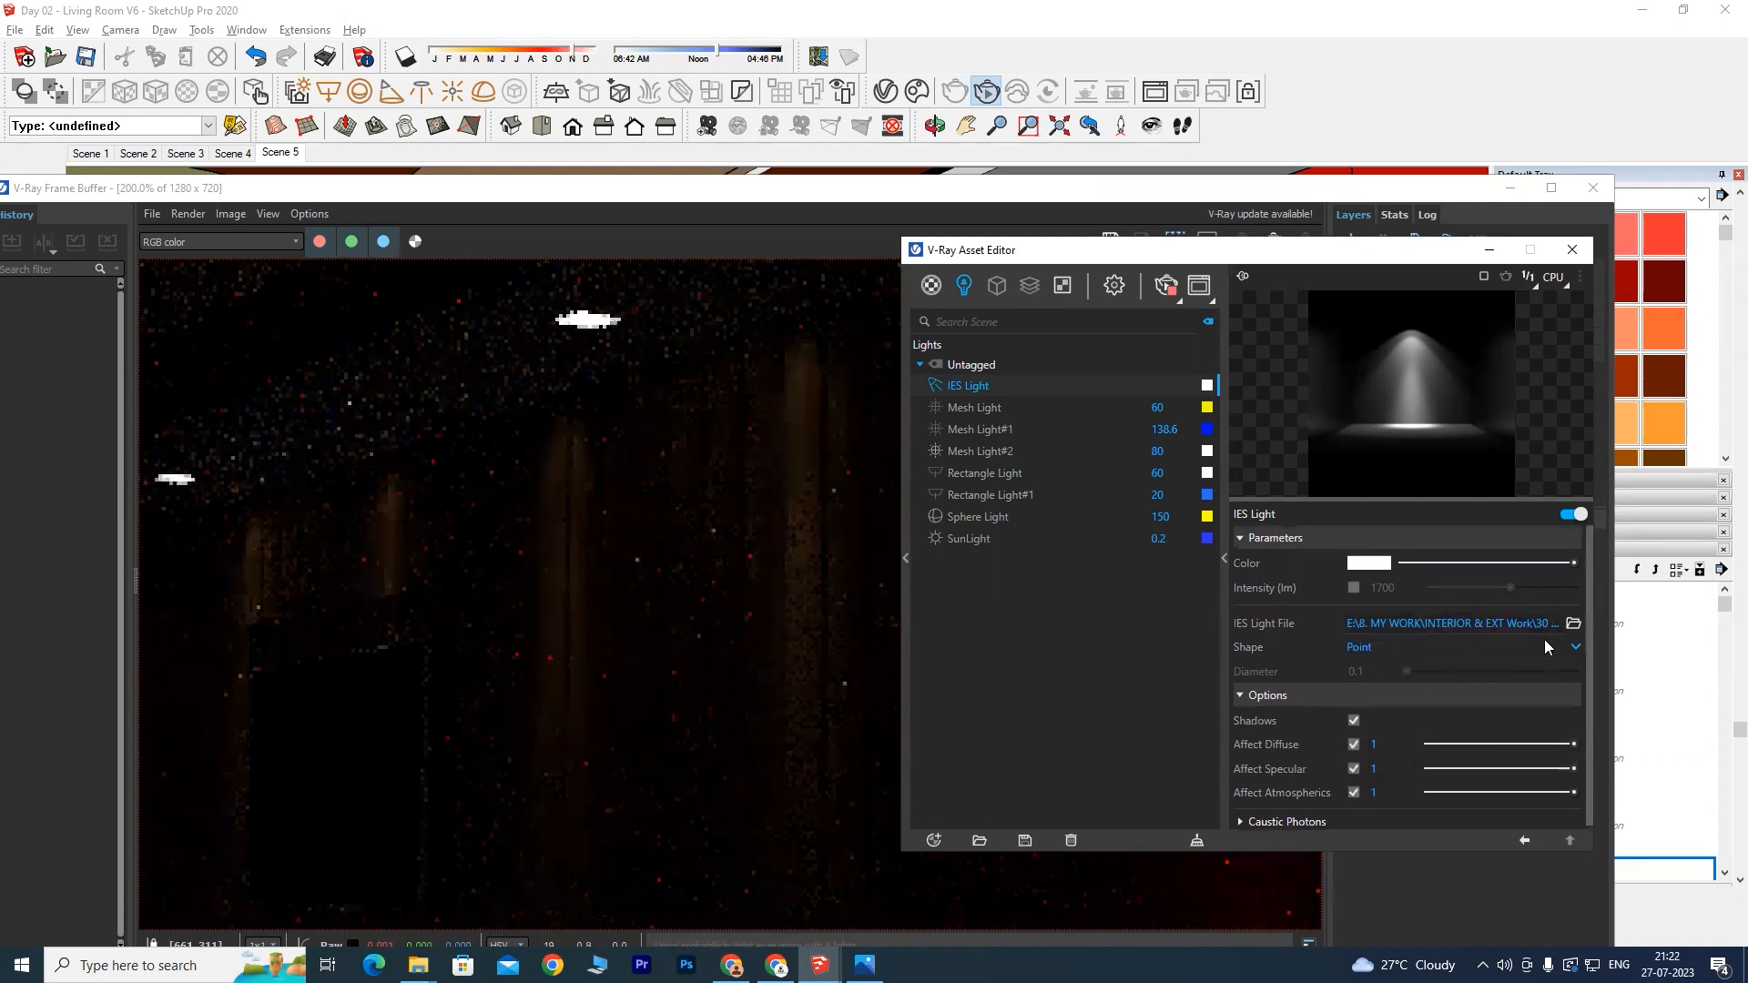
Step: Try a saturated yellow colour on the IES Light and set it back to white
left_click(1369, 563)
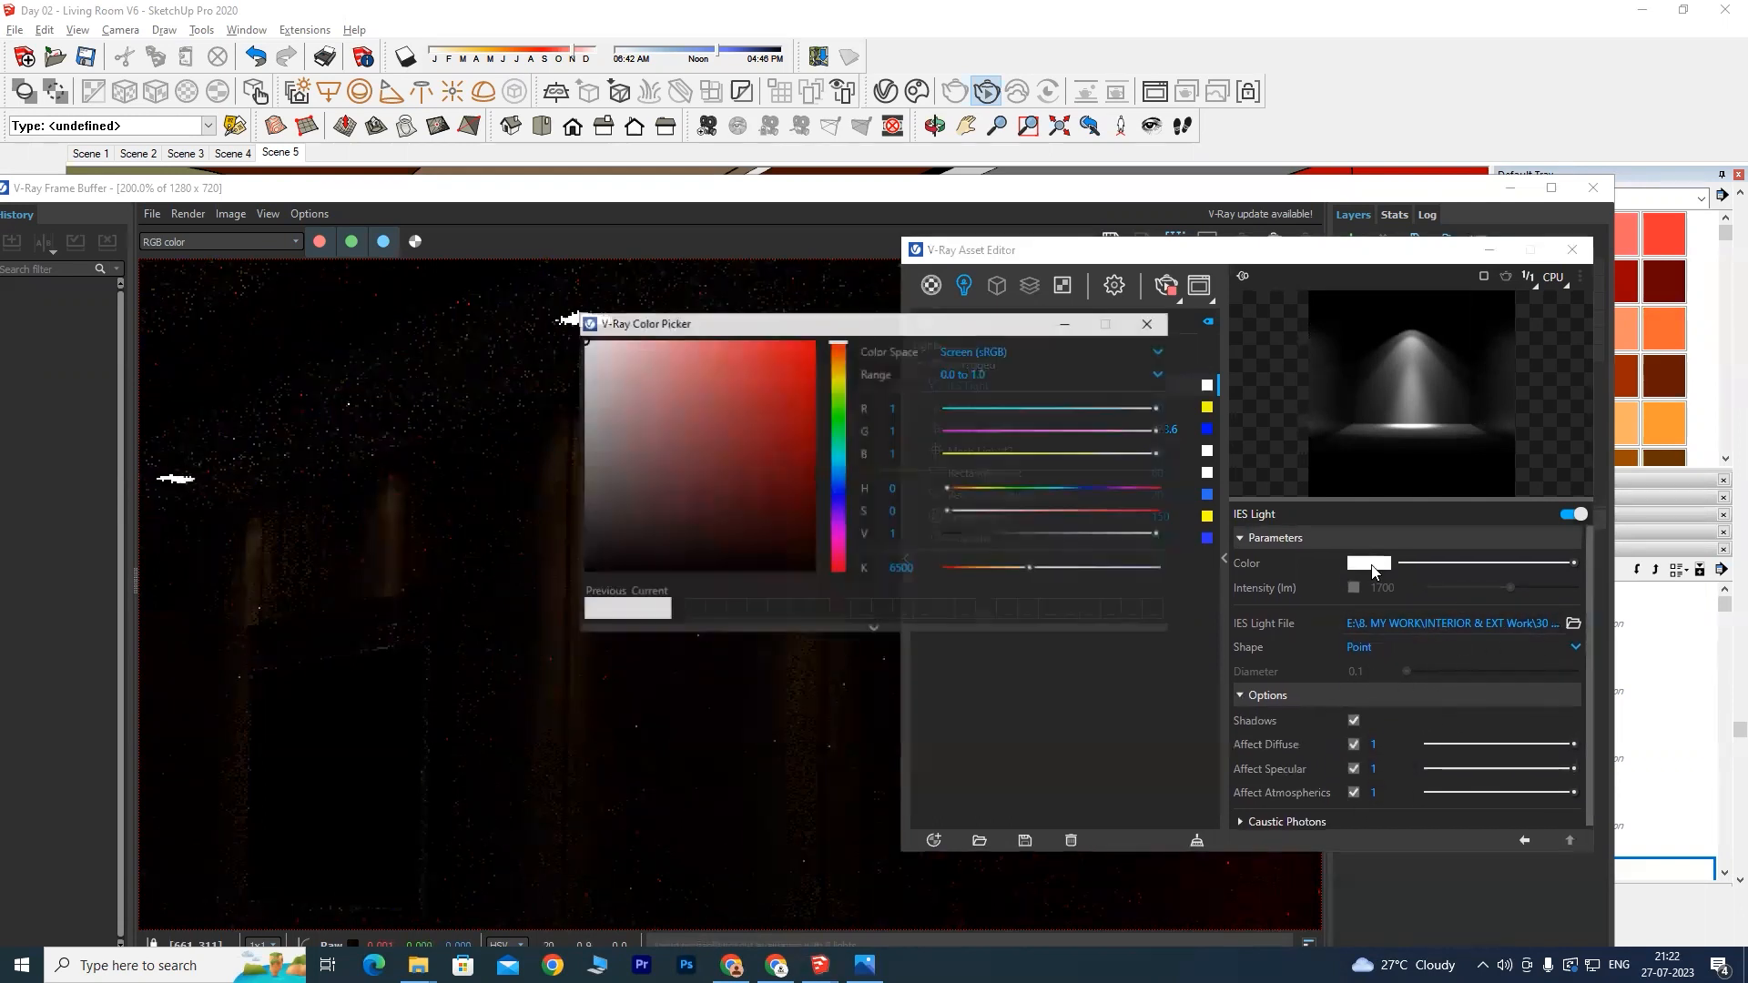
left_click(836, 377)
left_click(815, 341)
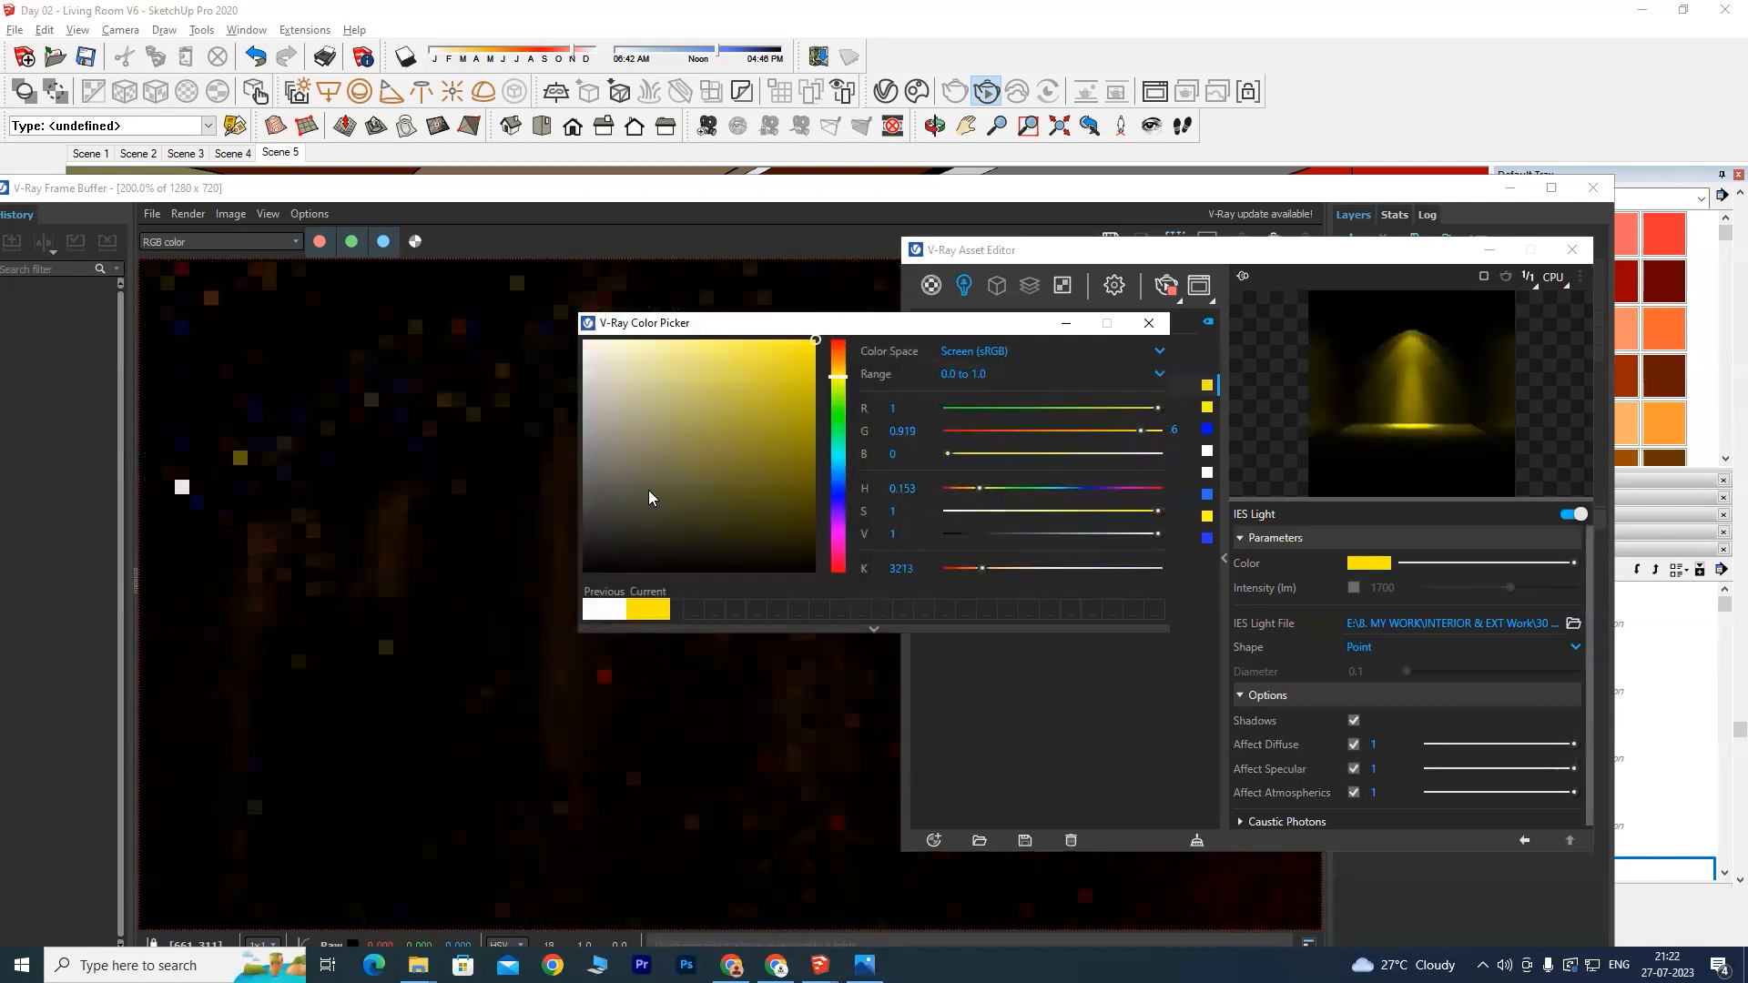
key("Escape")
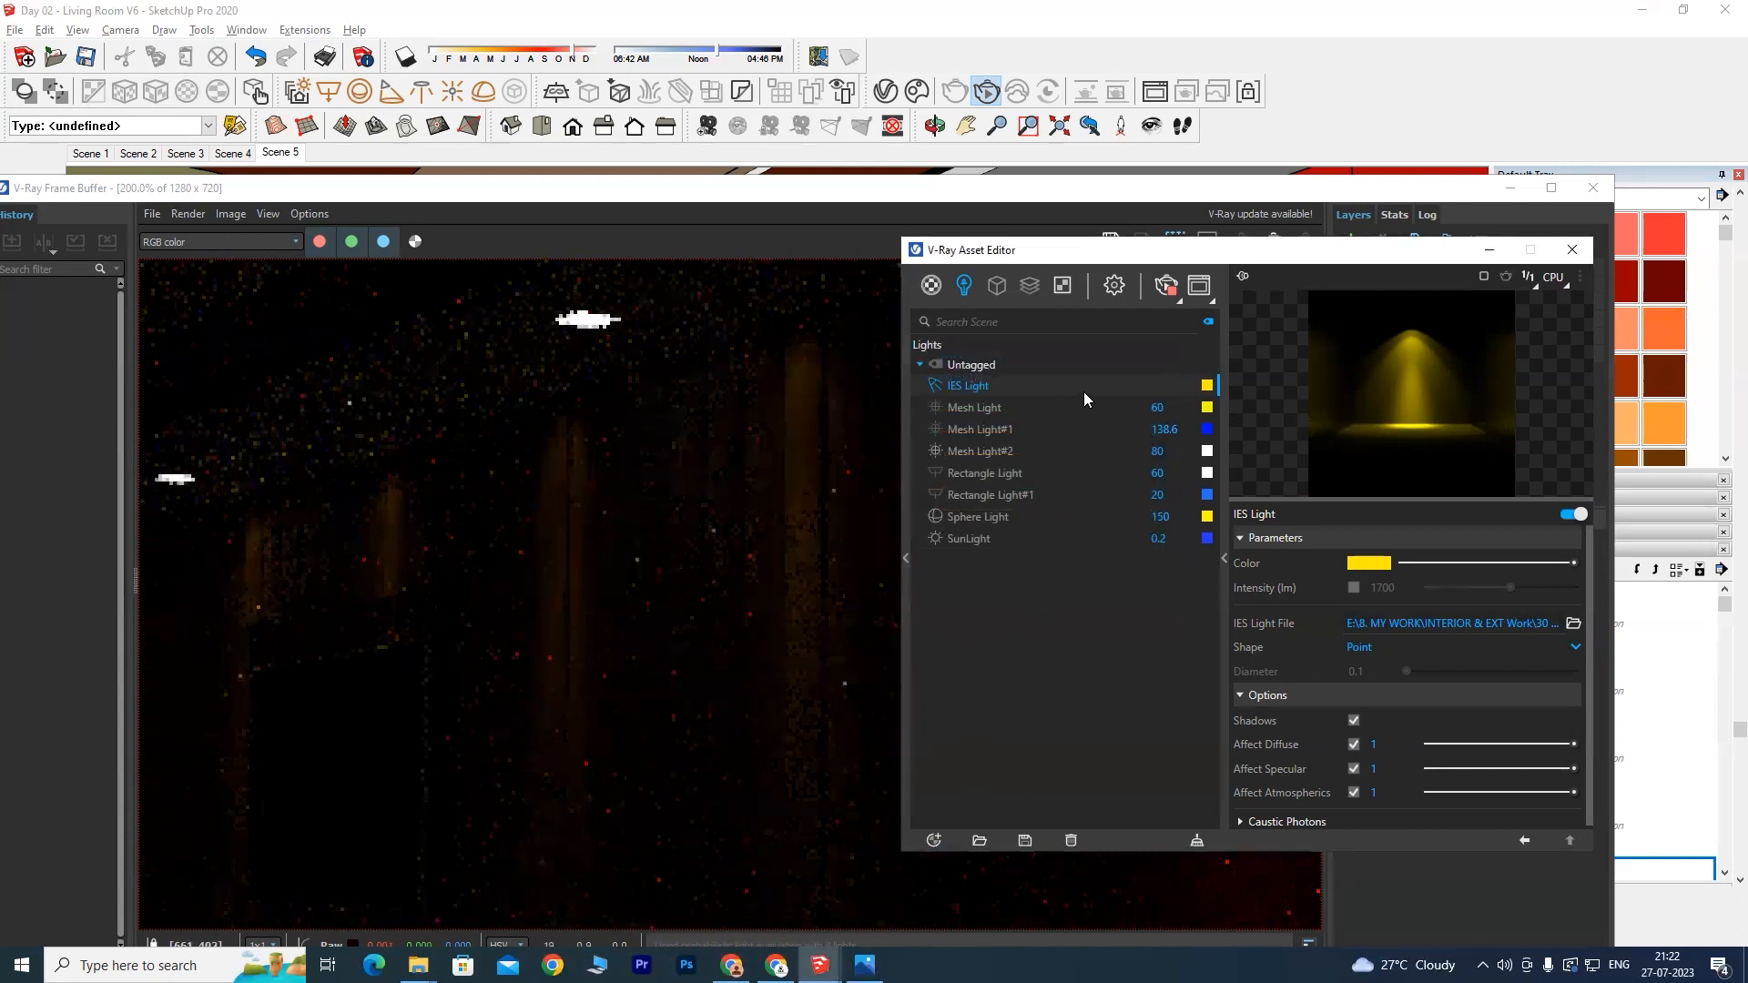
left_click(1368, 562)
left_click_drag(617, 359, 584, 342)
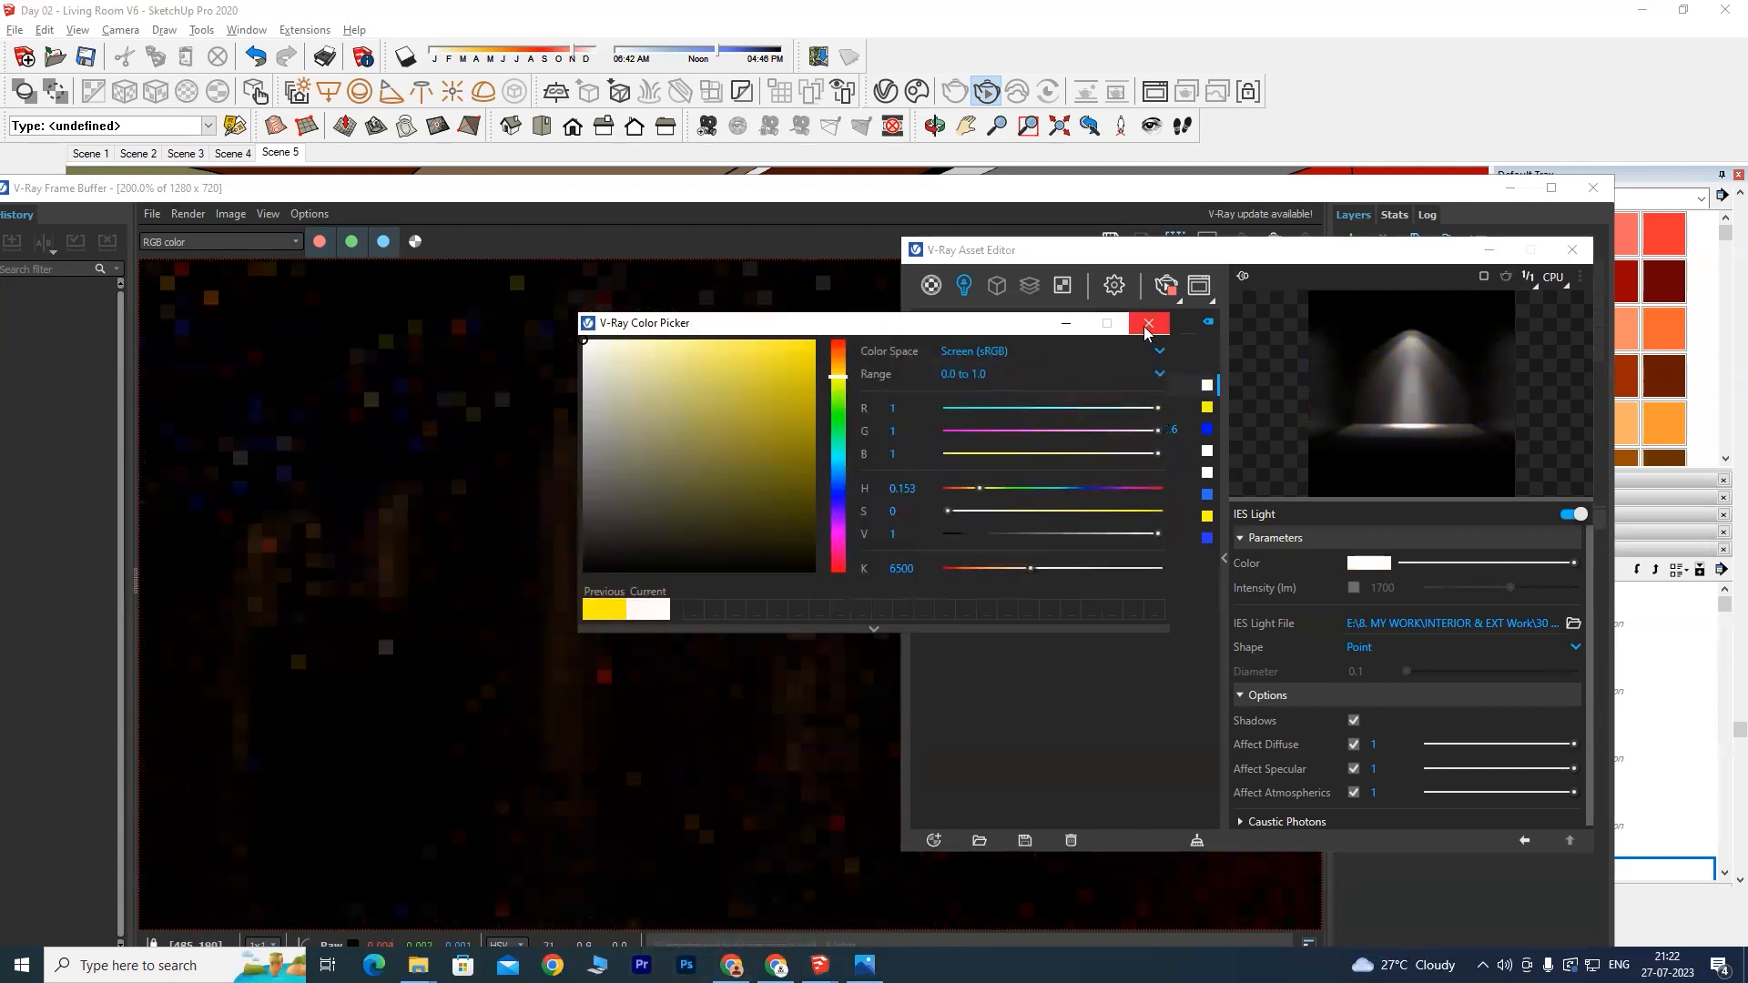
key("Escape")
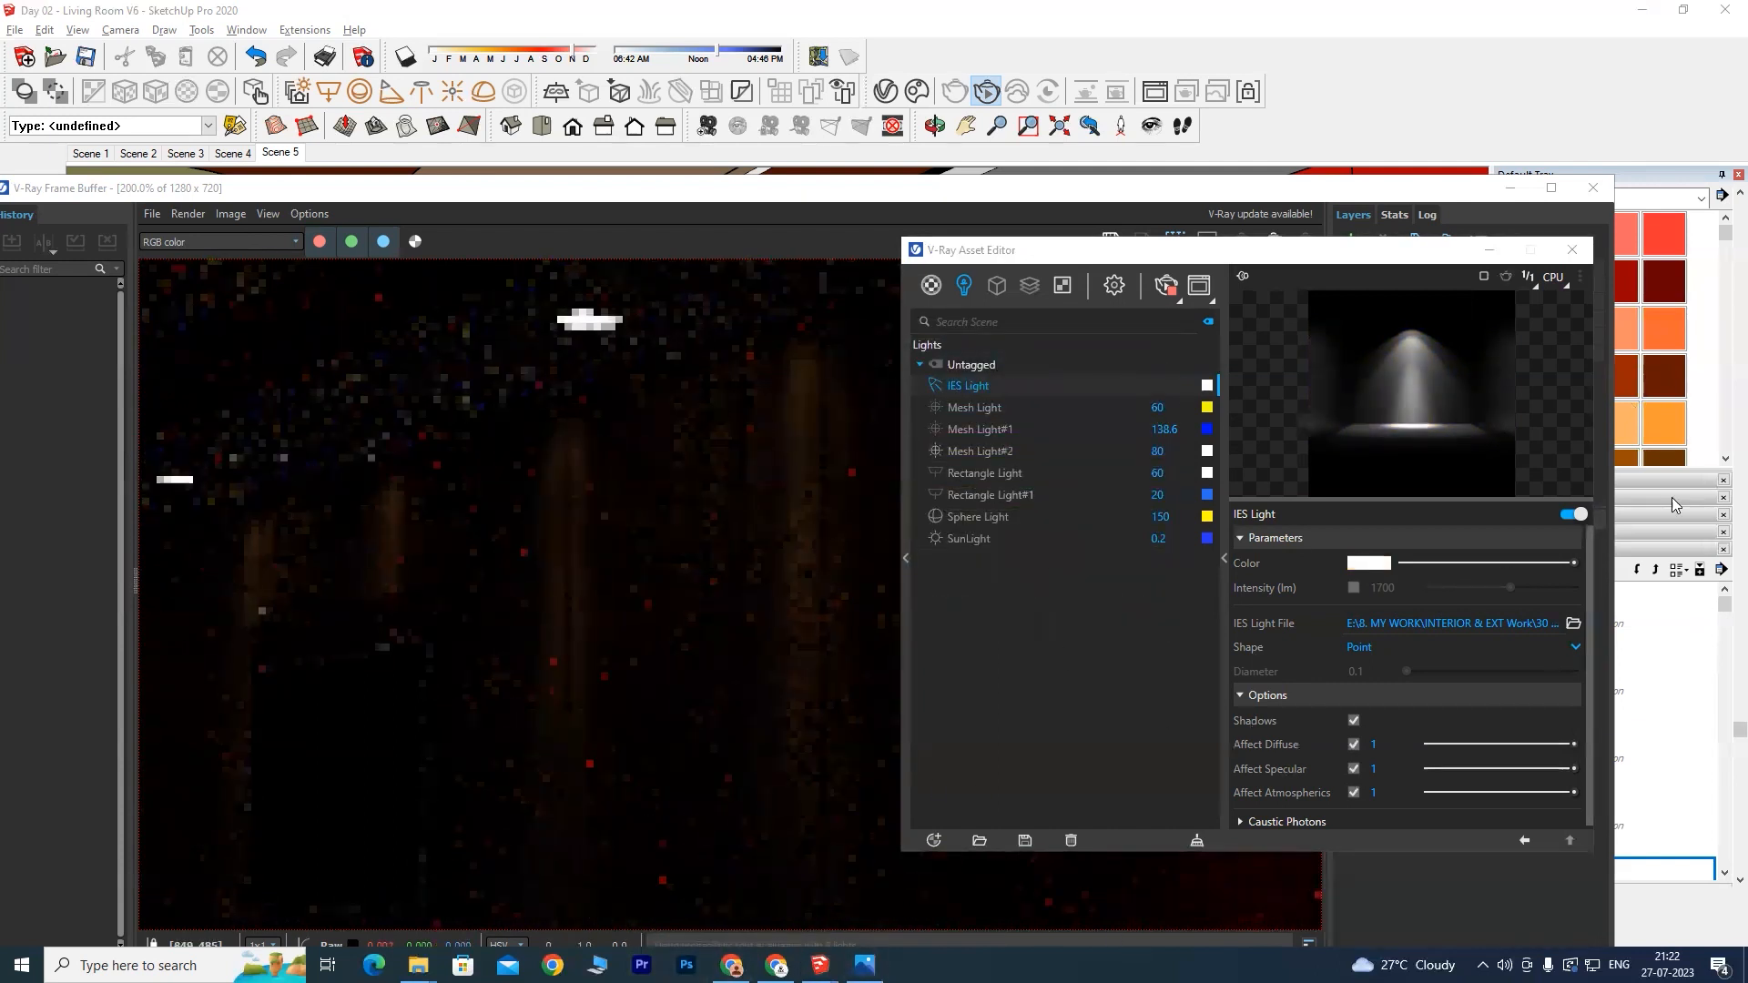
Step: Check the iesguide.jpg chart again and load 15.IES as the IES Light's photometric file, keeping the wall render in view
key("alt+Tab")
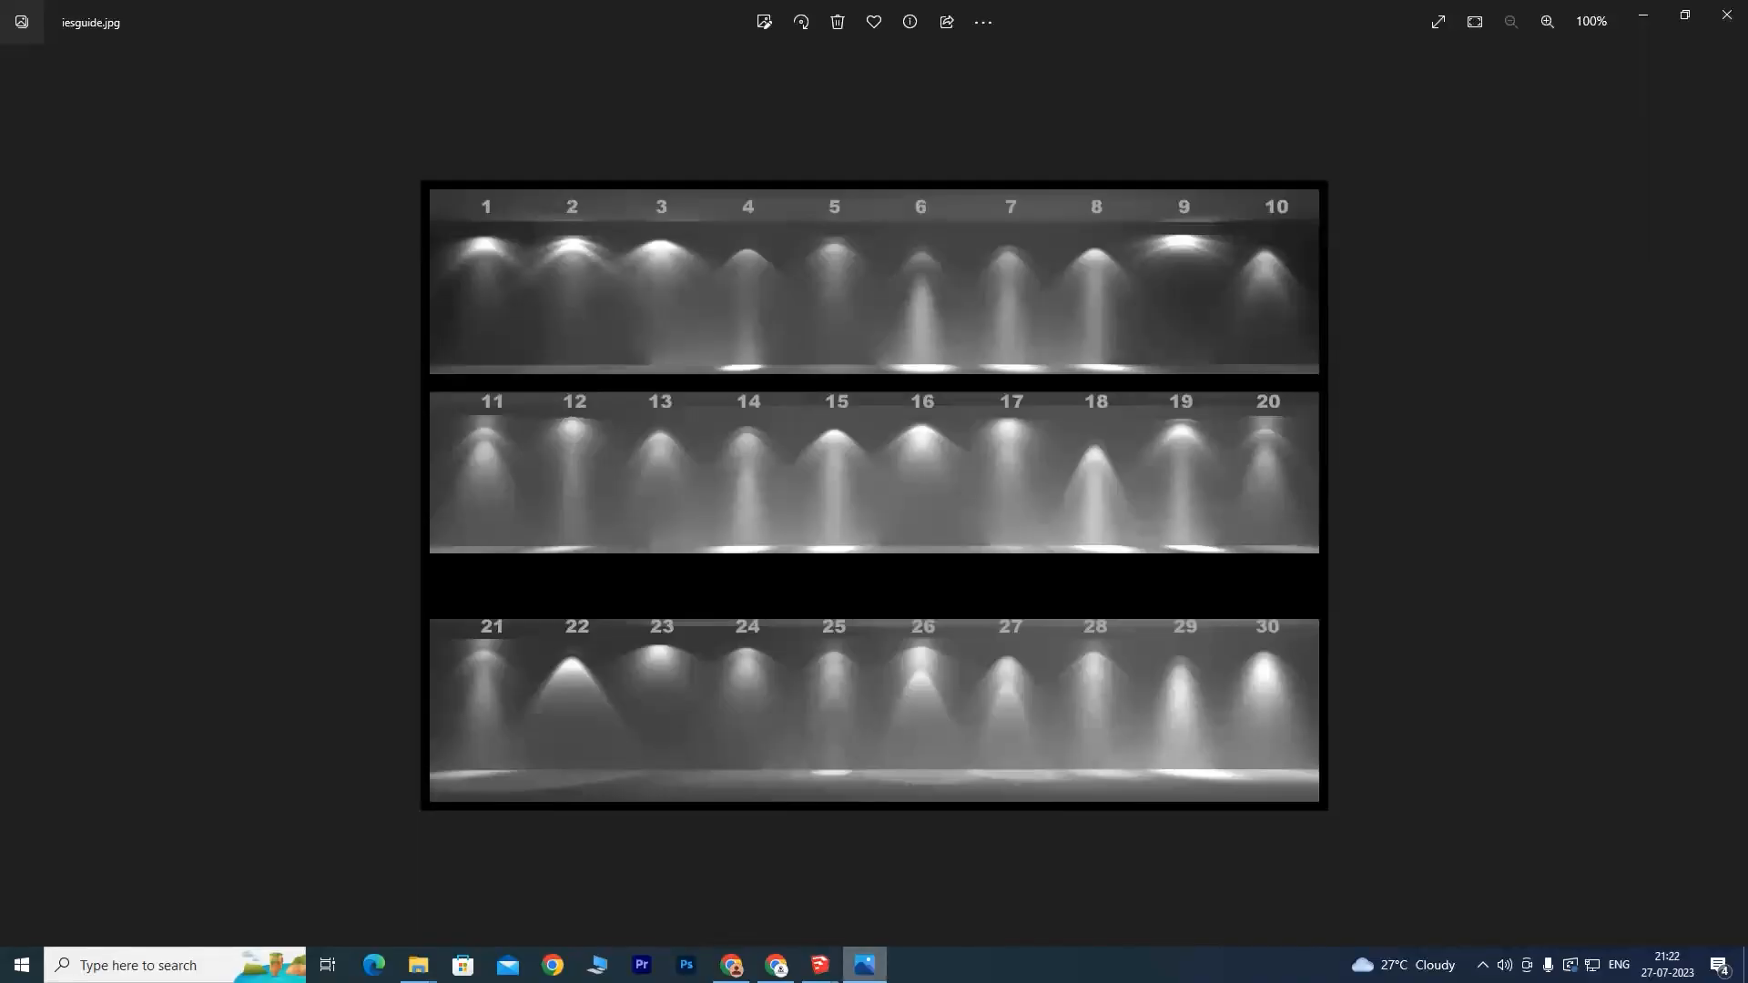
key("alt+Tab")
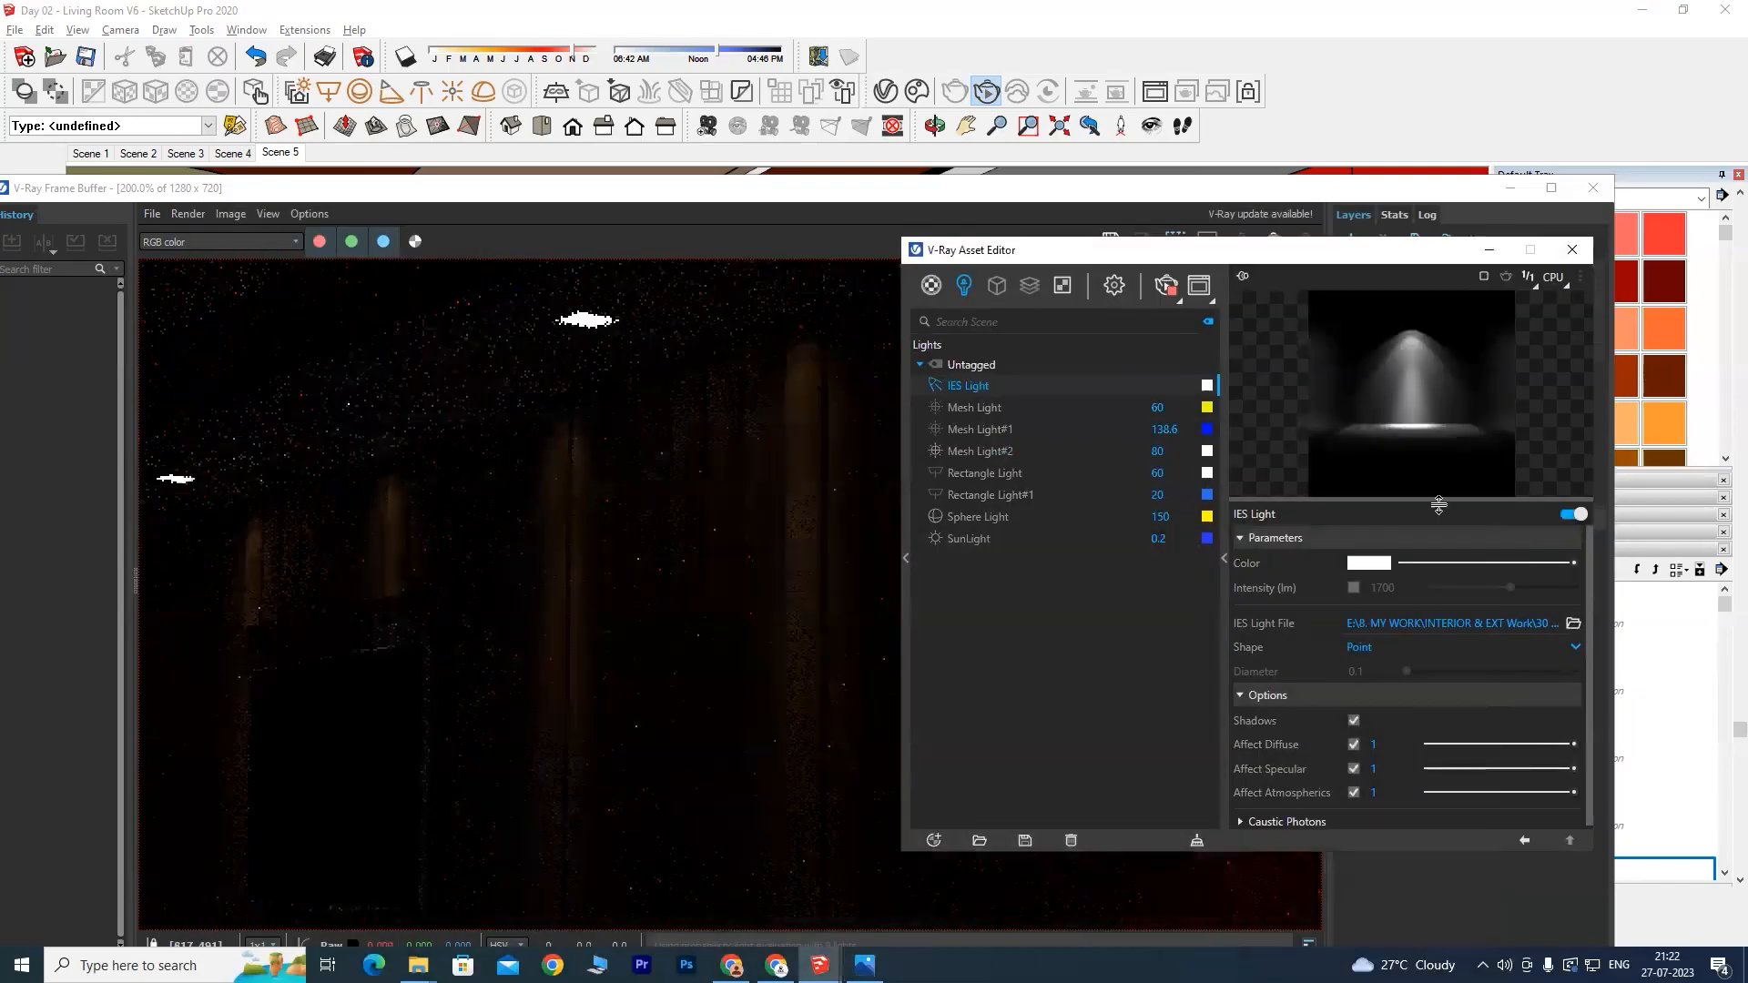
left_click(1575, 627)
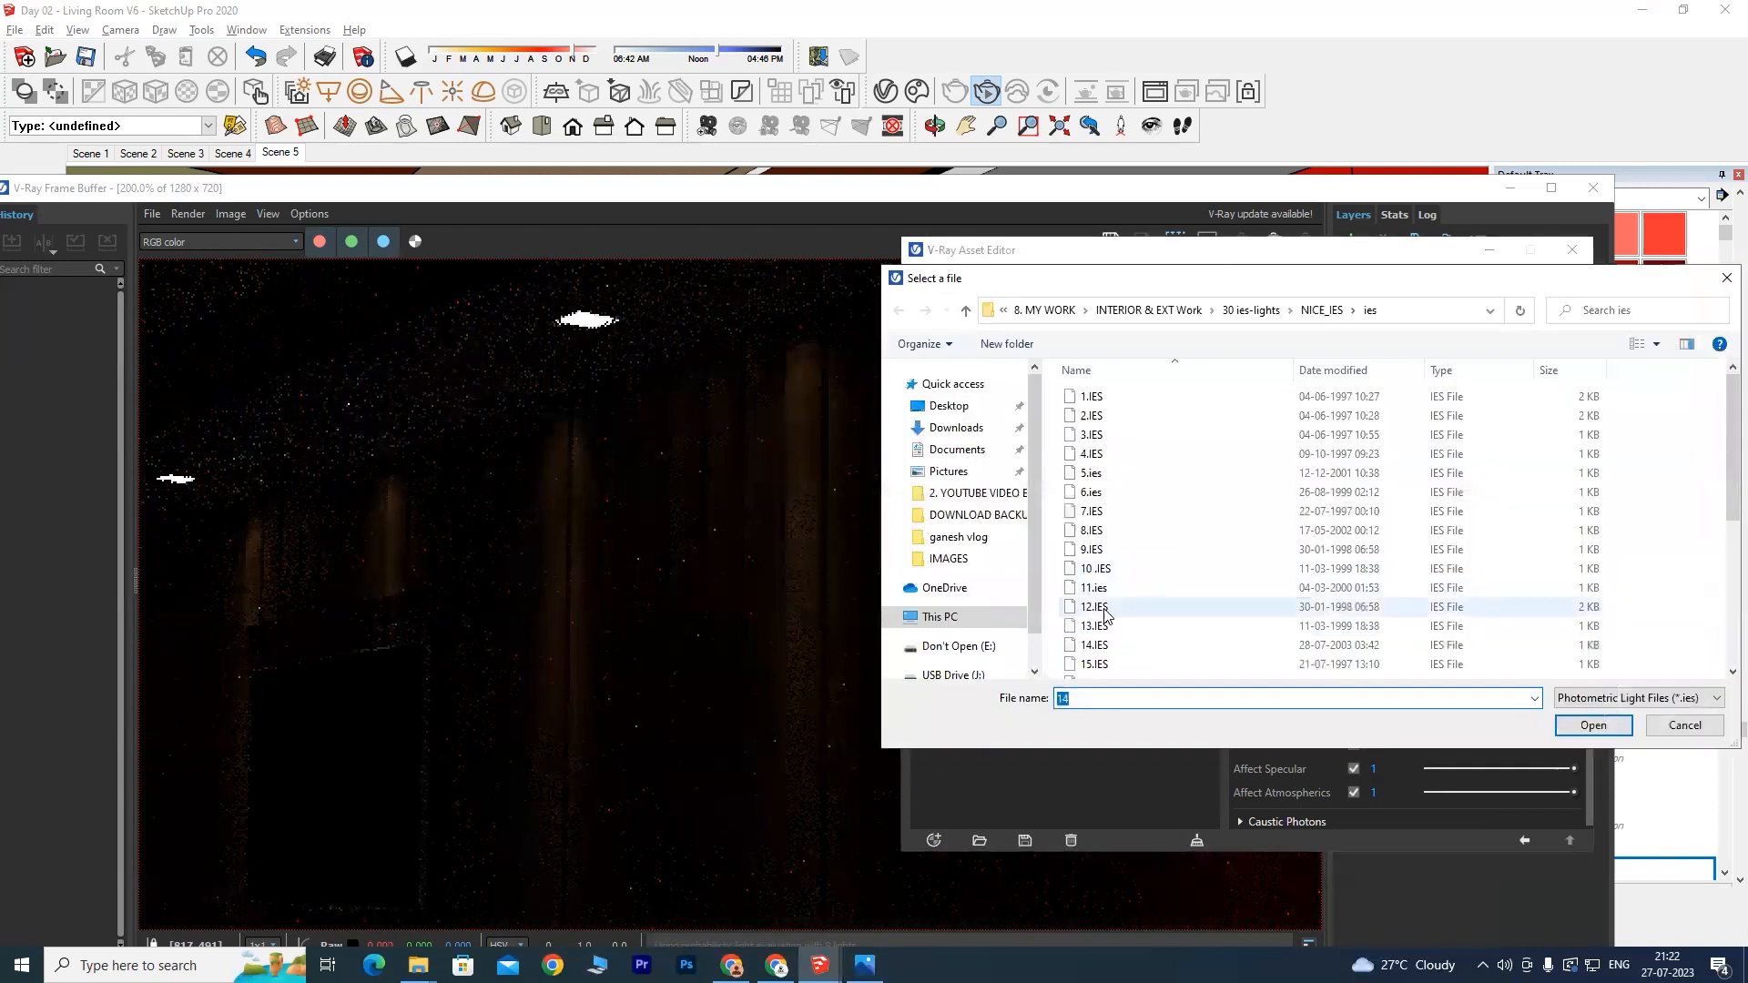
left_click(1096, 664)
left_click(1585, 728)
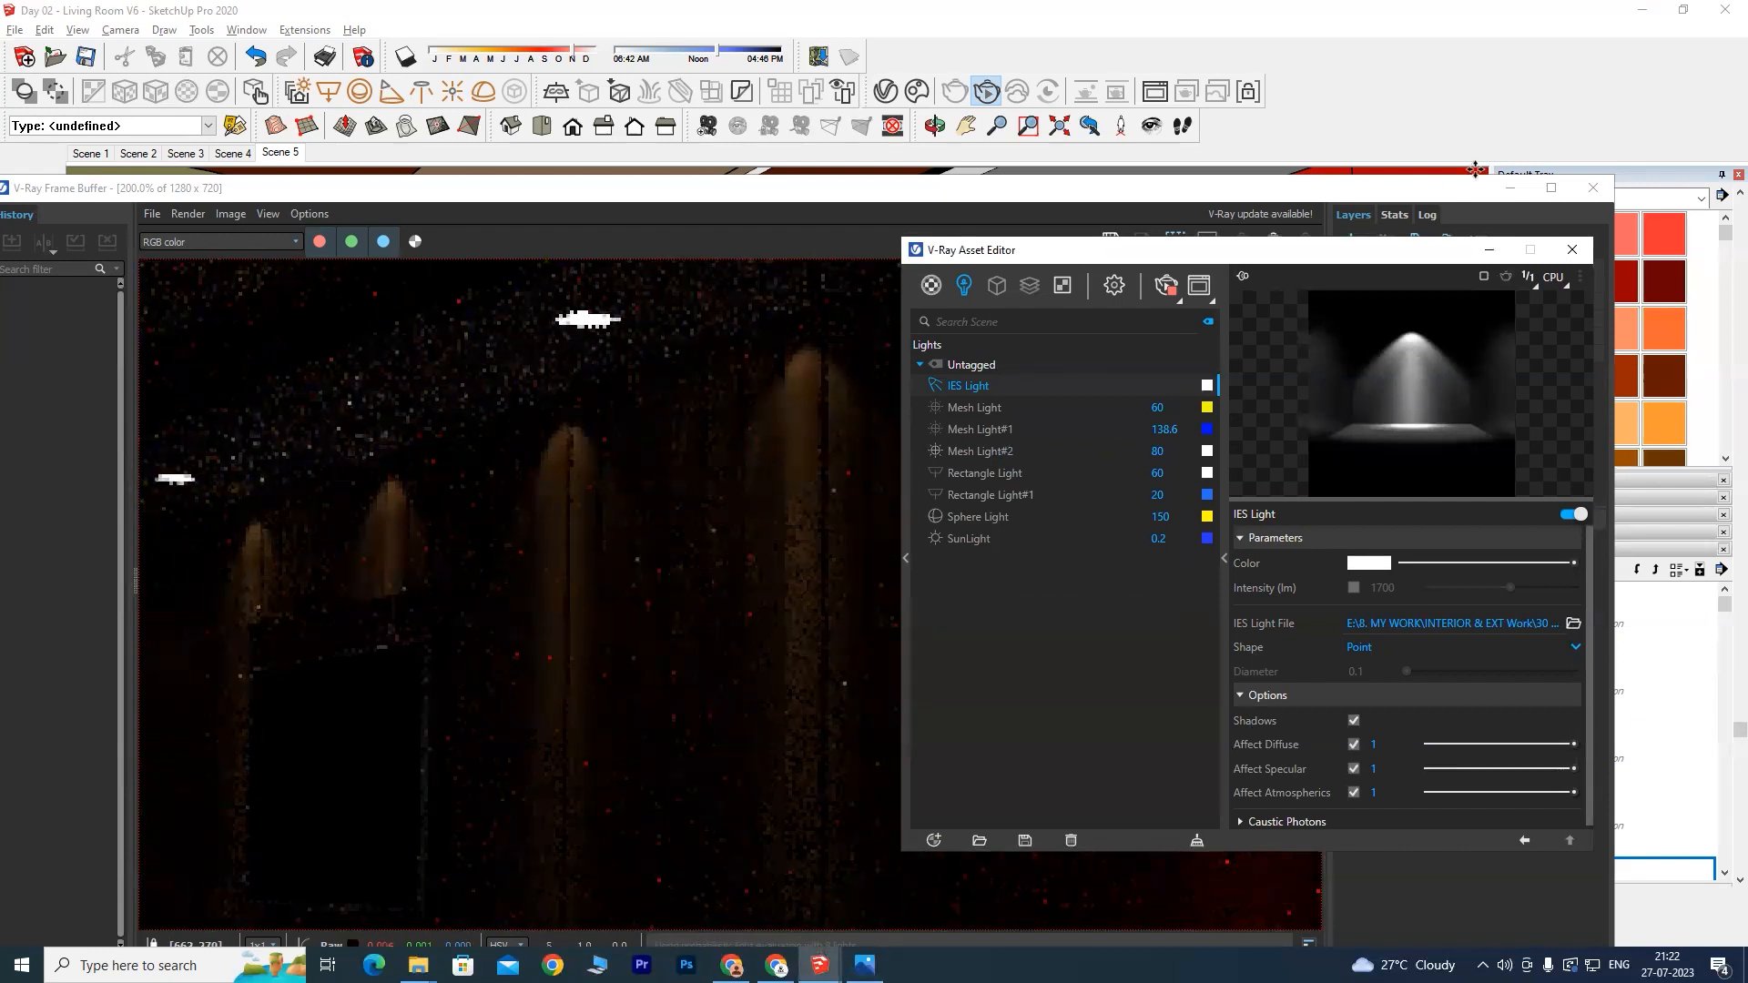
scroll(648, 505, "down", 1)
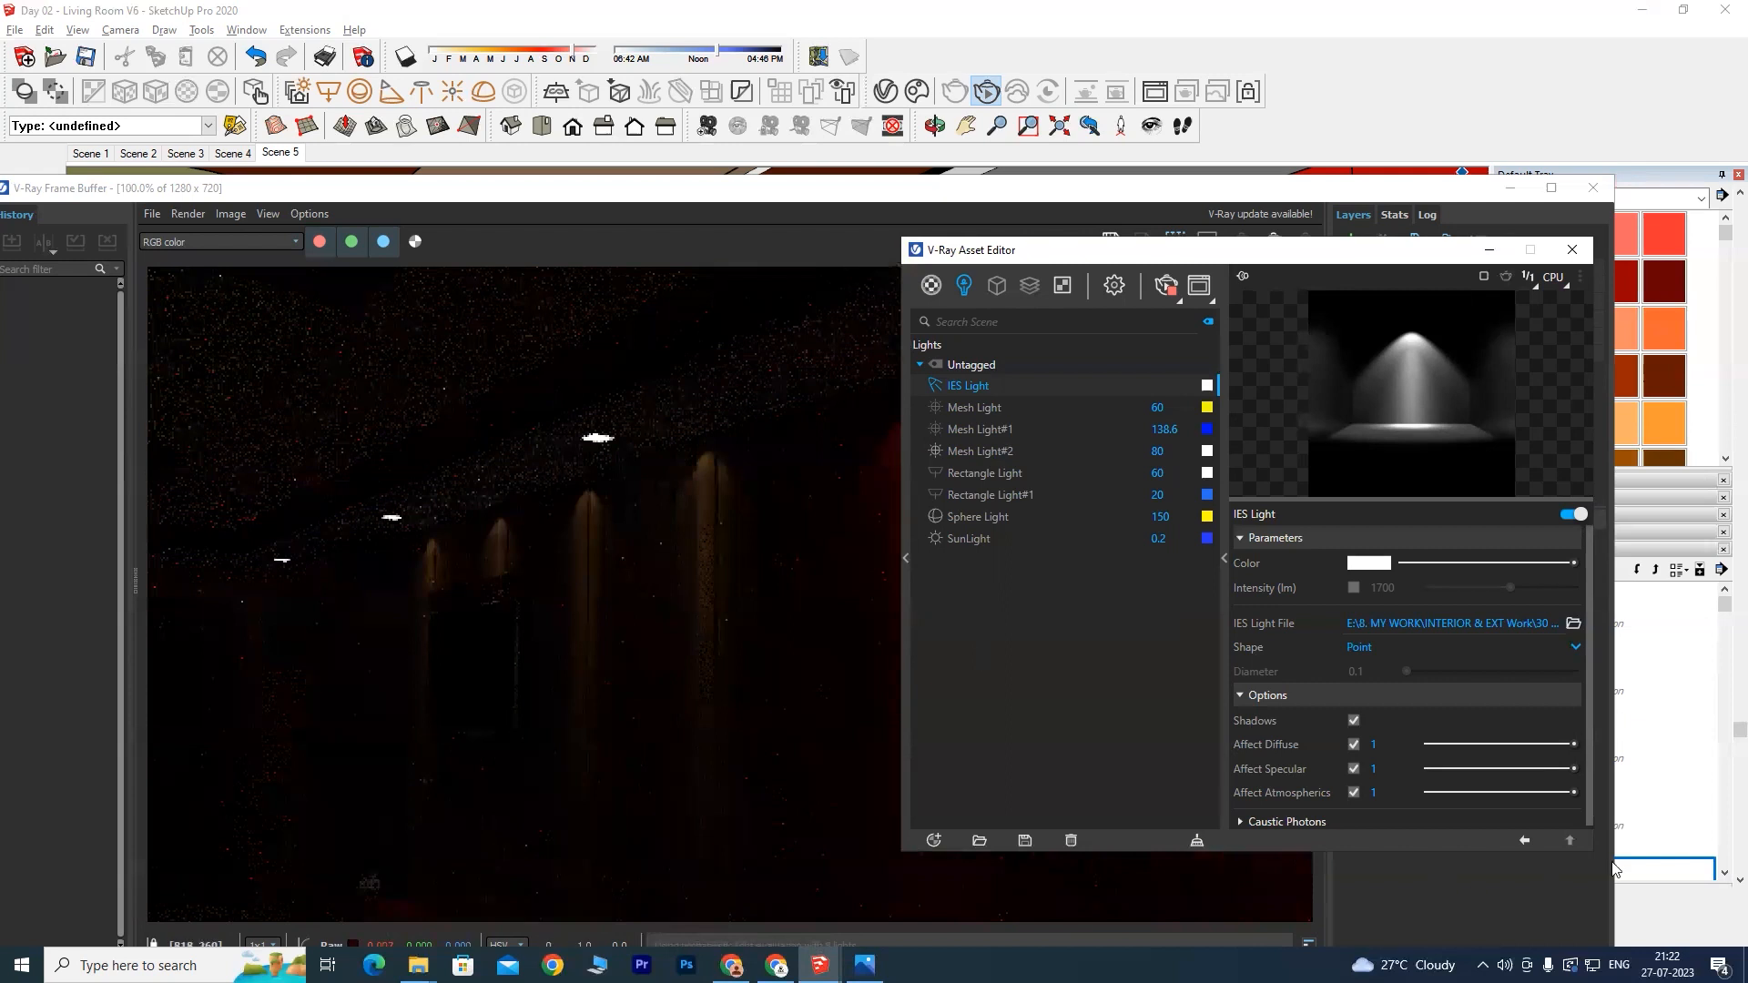
left_click_drag(1211, 186, 944, 176)
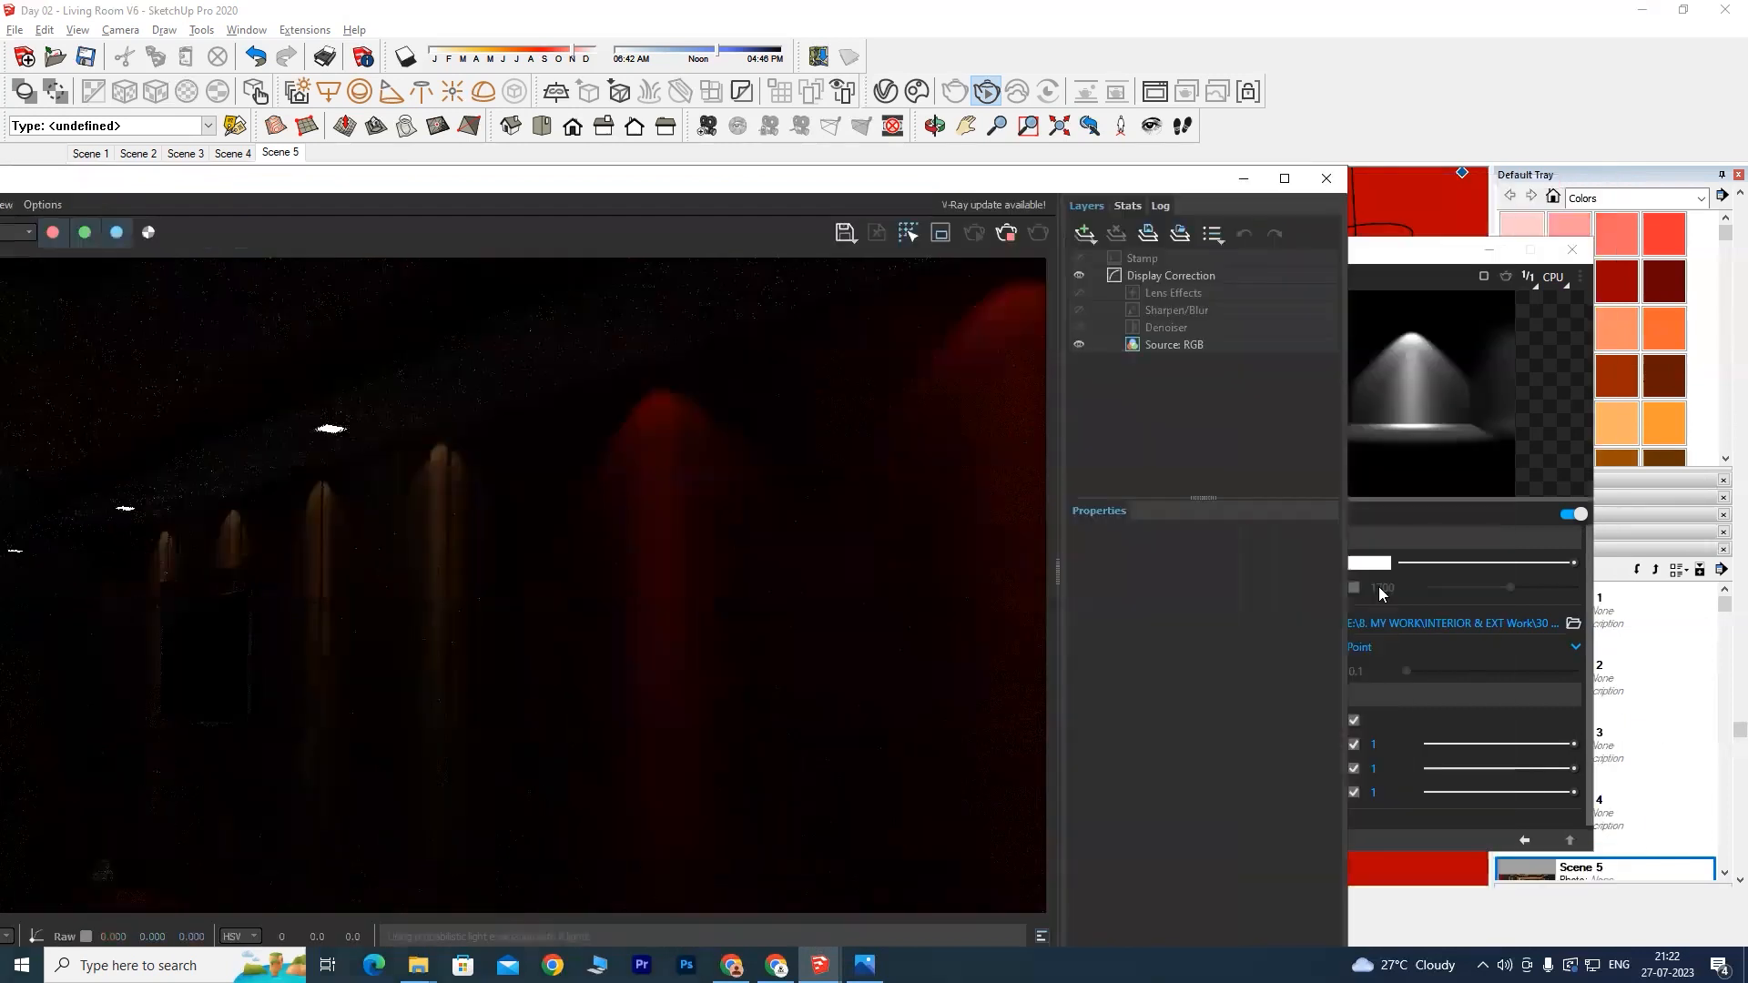
Step: Return to the Scene 5 camera view and close the render window
left_click(1653, 675)
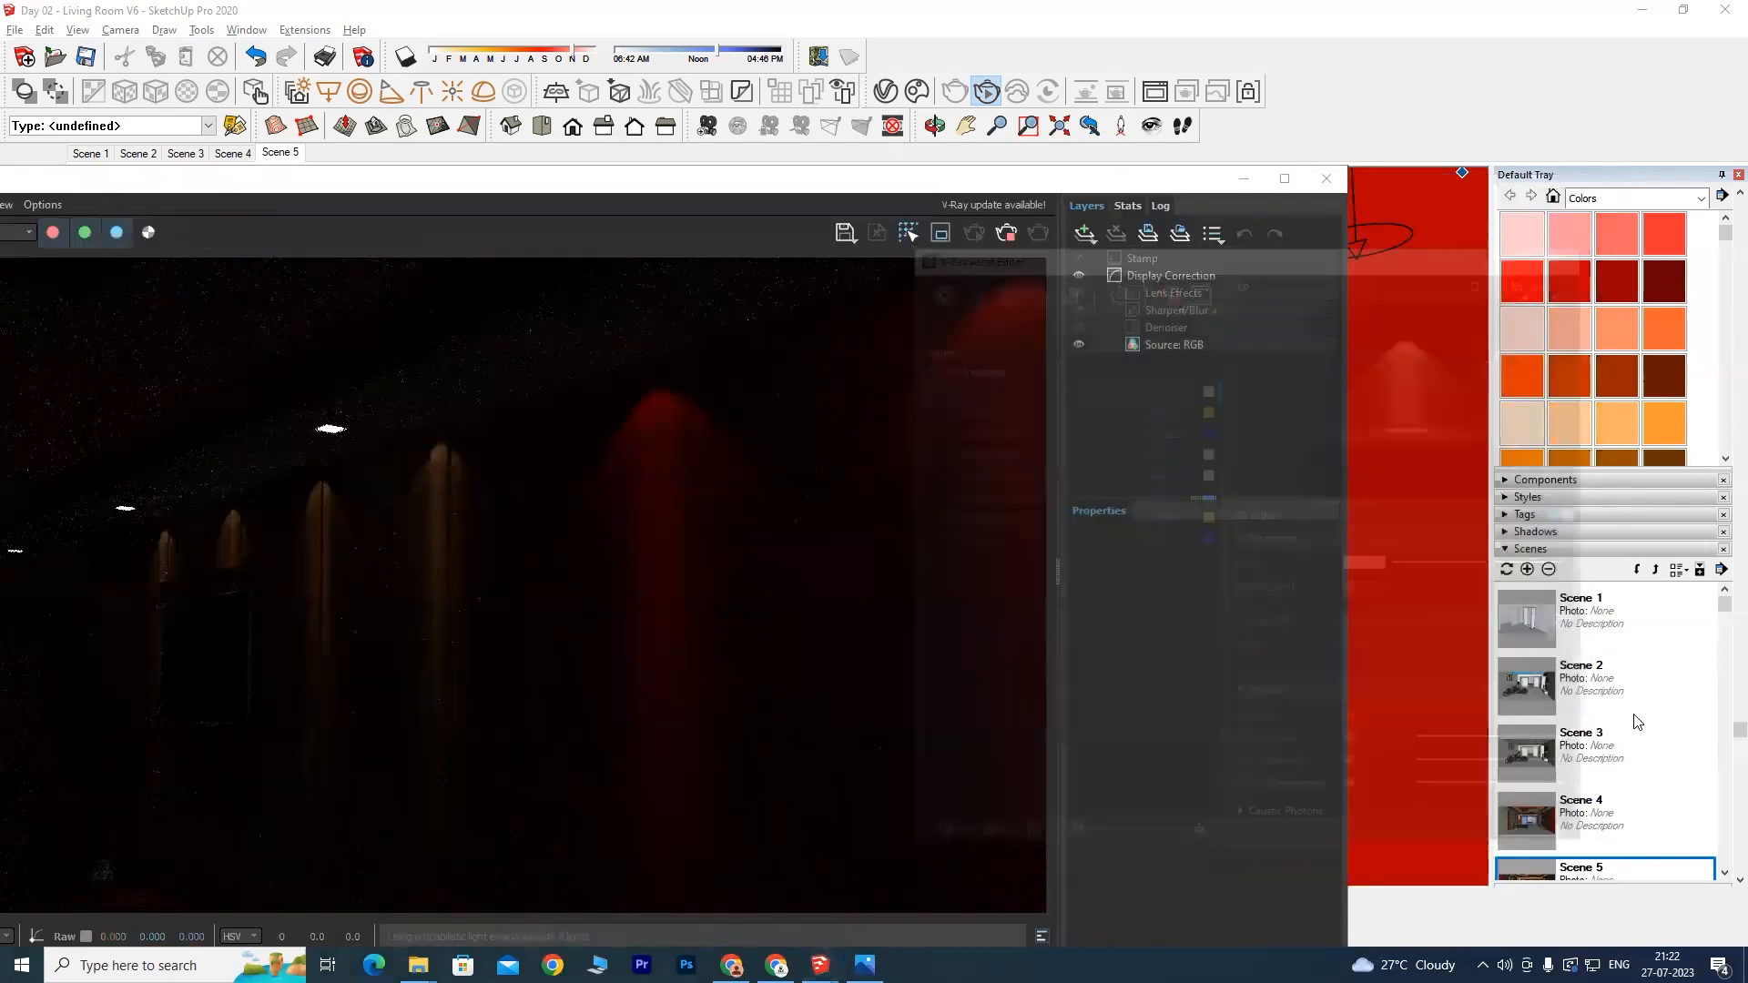
scroll(1634, 773, "down", 1)
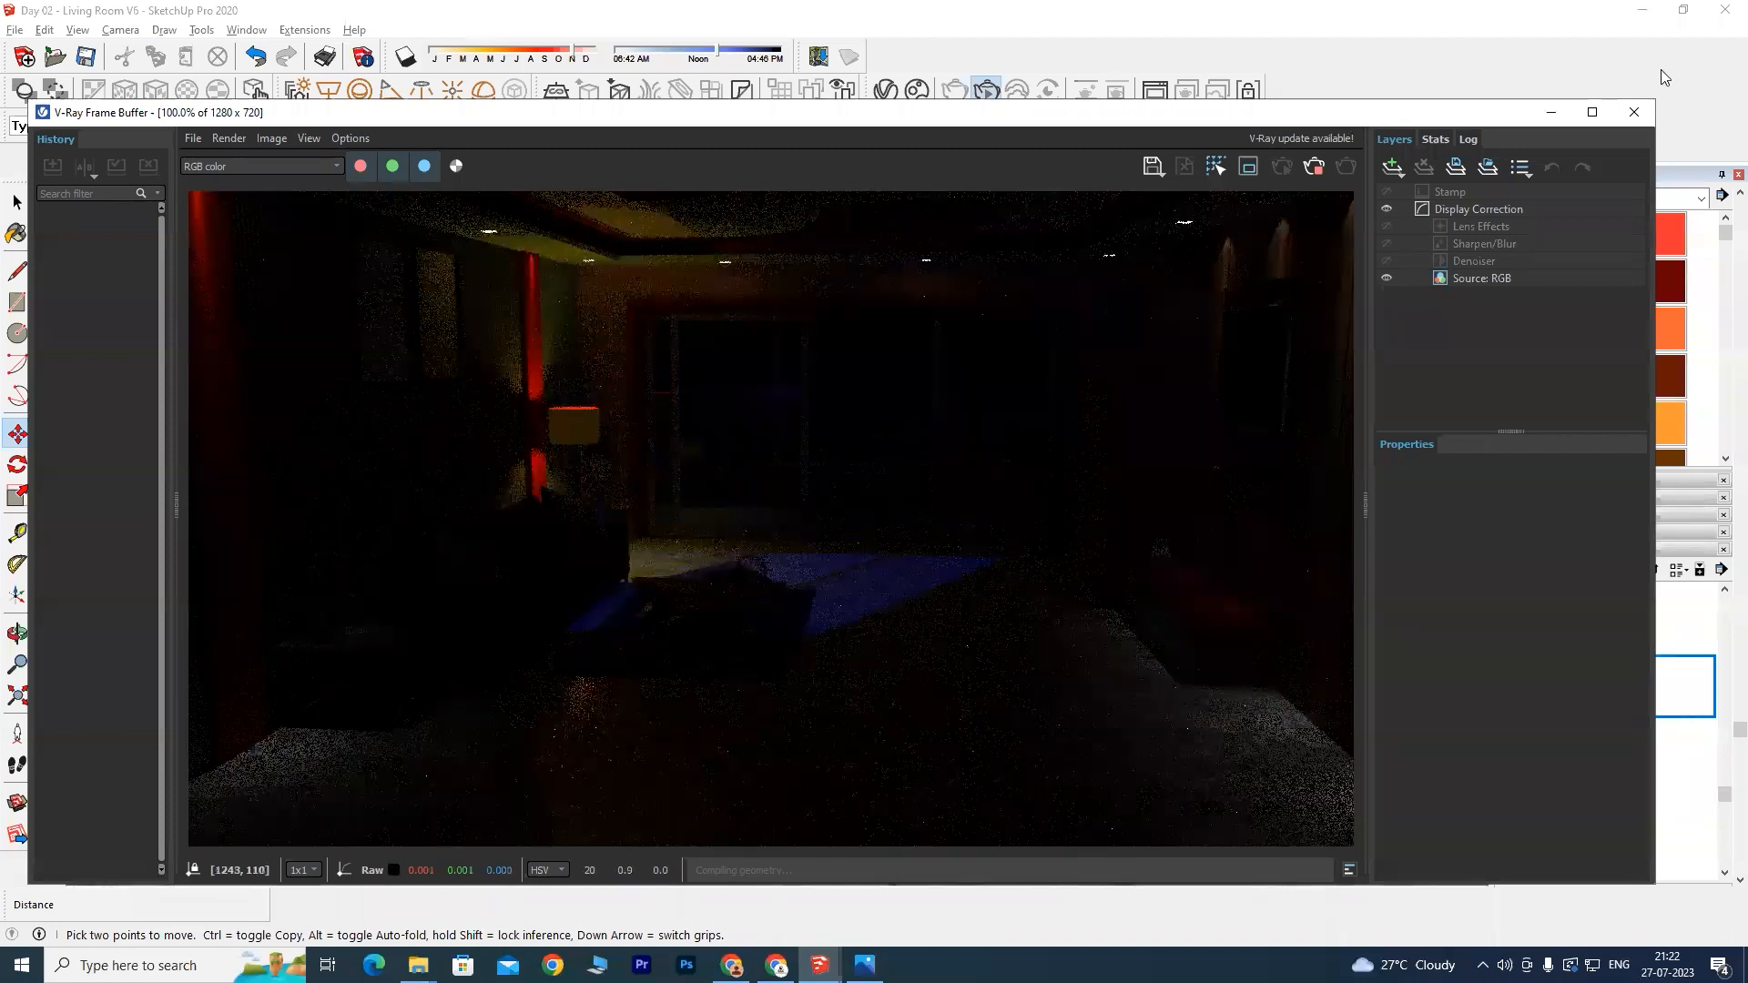
left_click(1635, 113)
Step: Run an interactive render of the whole living room facing the balcony doors and examine the lights on both side walls
middle_click_drag(866, 536, 946, 645)
scroll(911, 574, "up", 3)
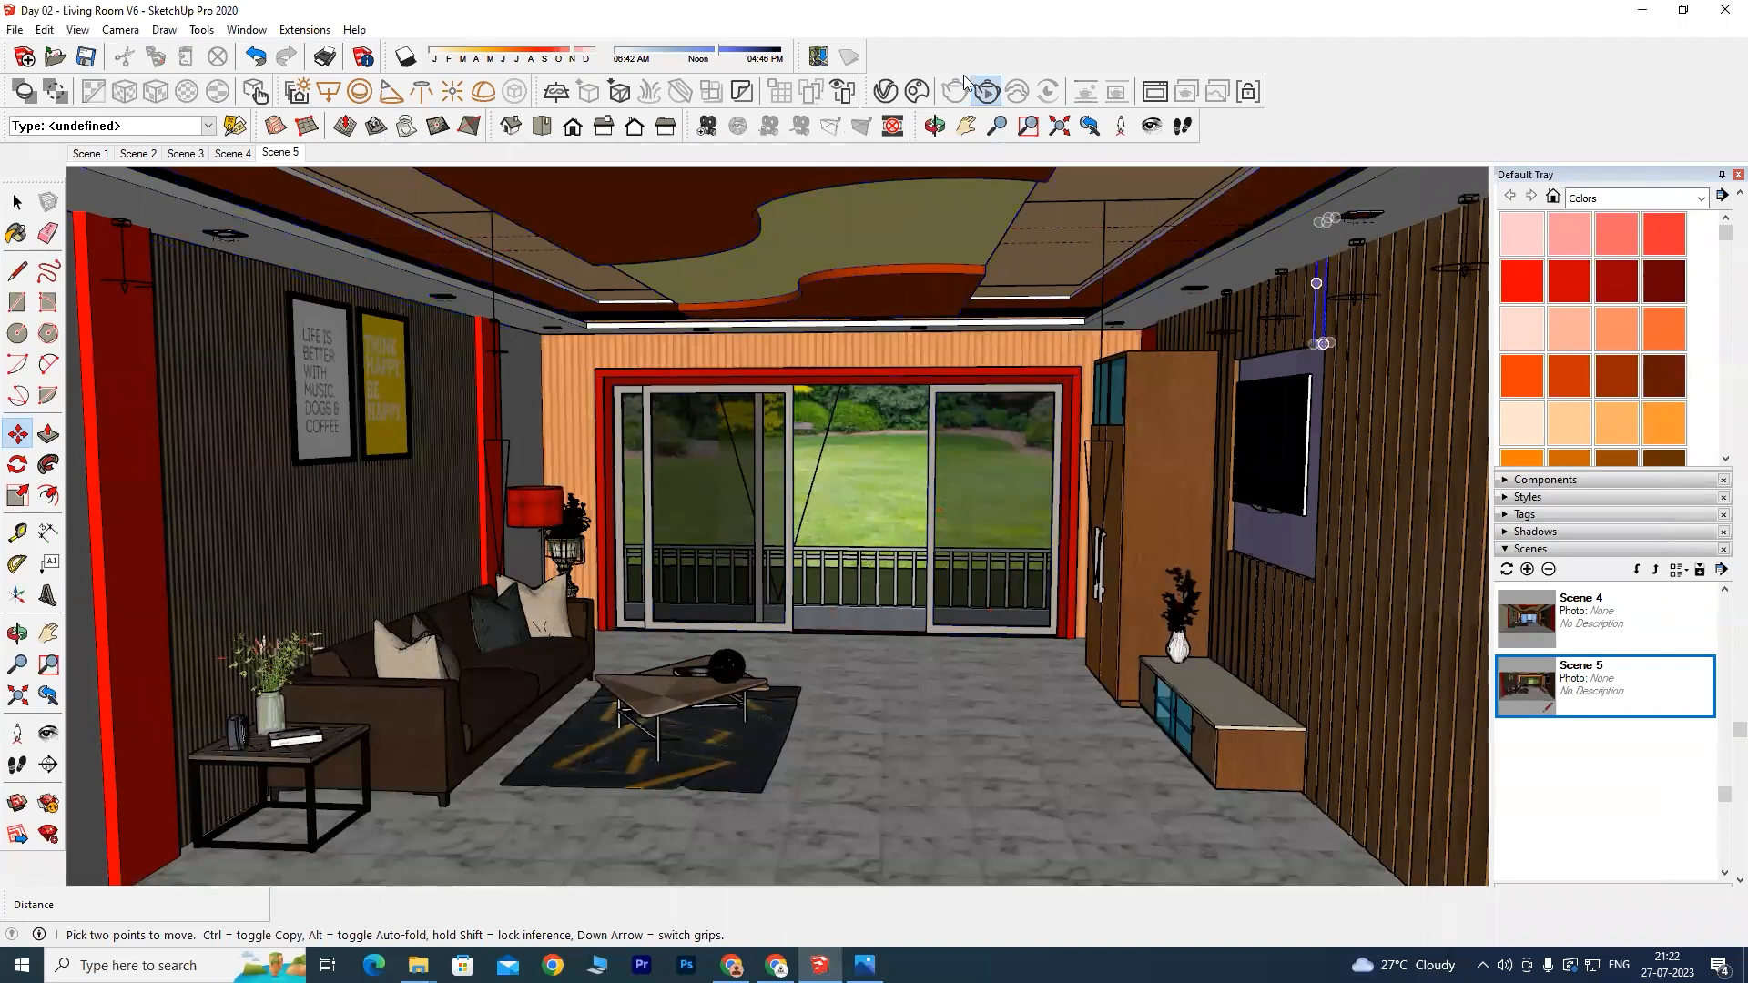
left_click(987, 92)
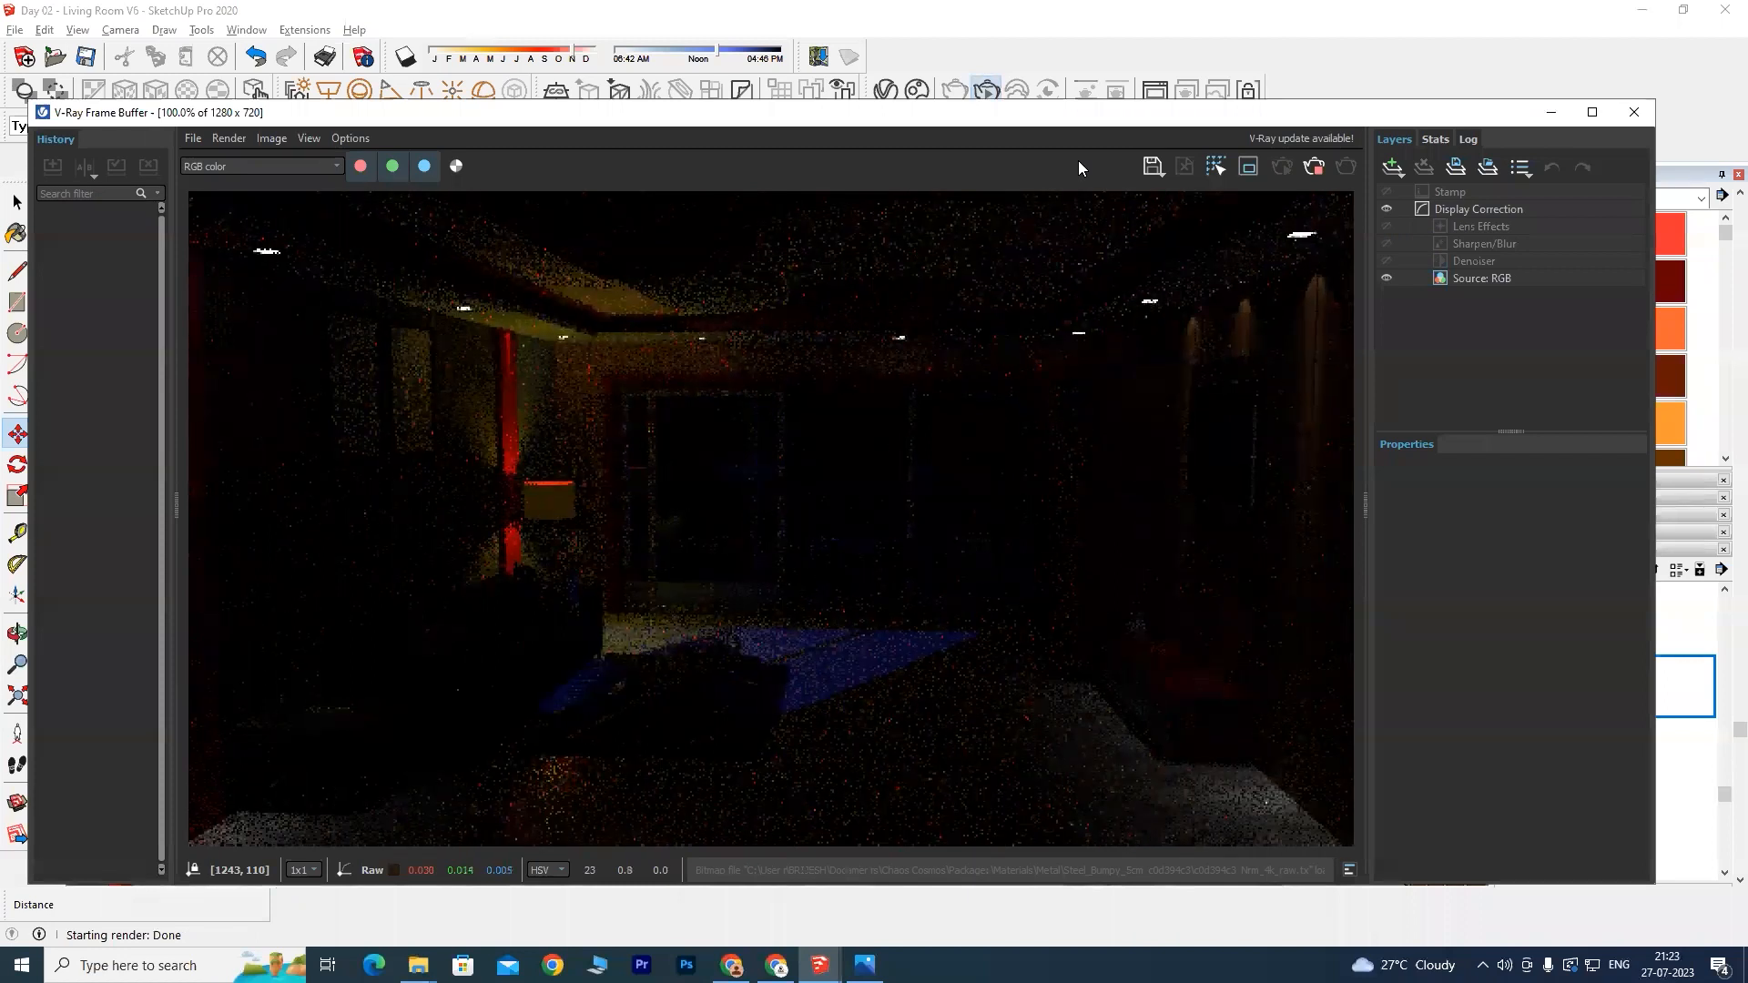
scroll(745, 459, "down", 1)
scroll(748, 464, "up", 1)
scroll(749, 468, "down", 1)
scroll(750, 465, "up", 1)
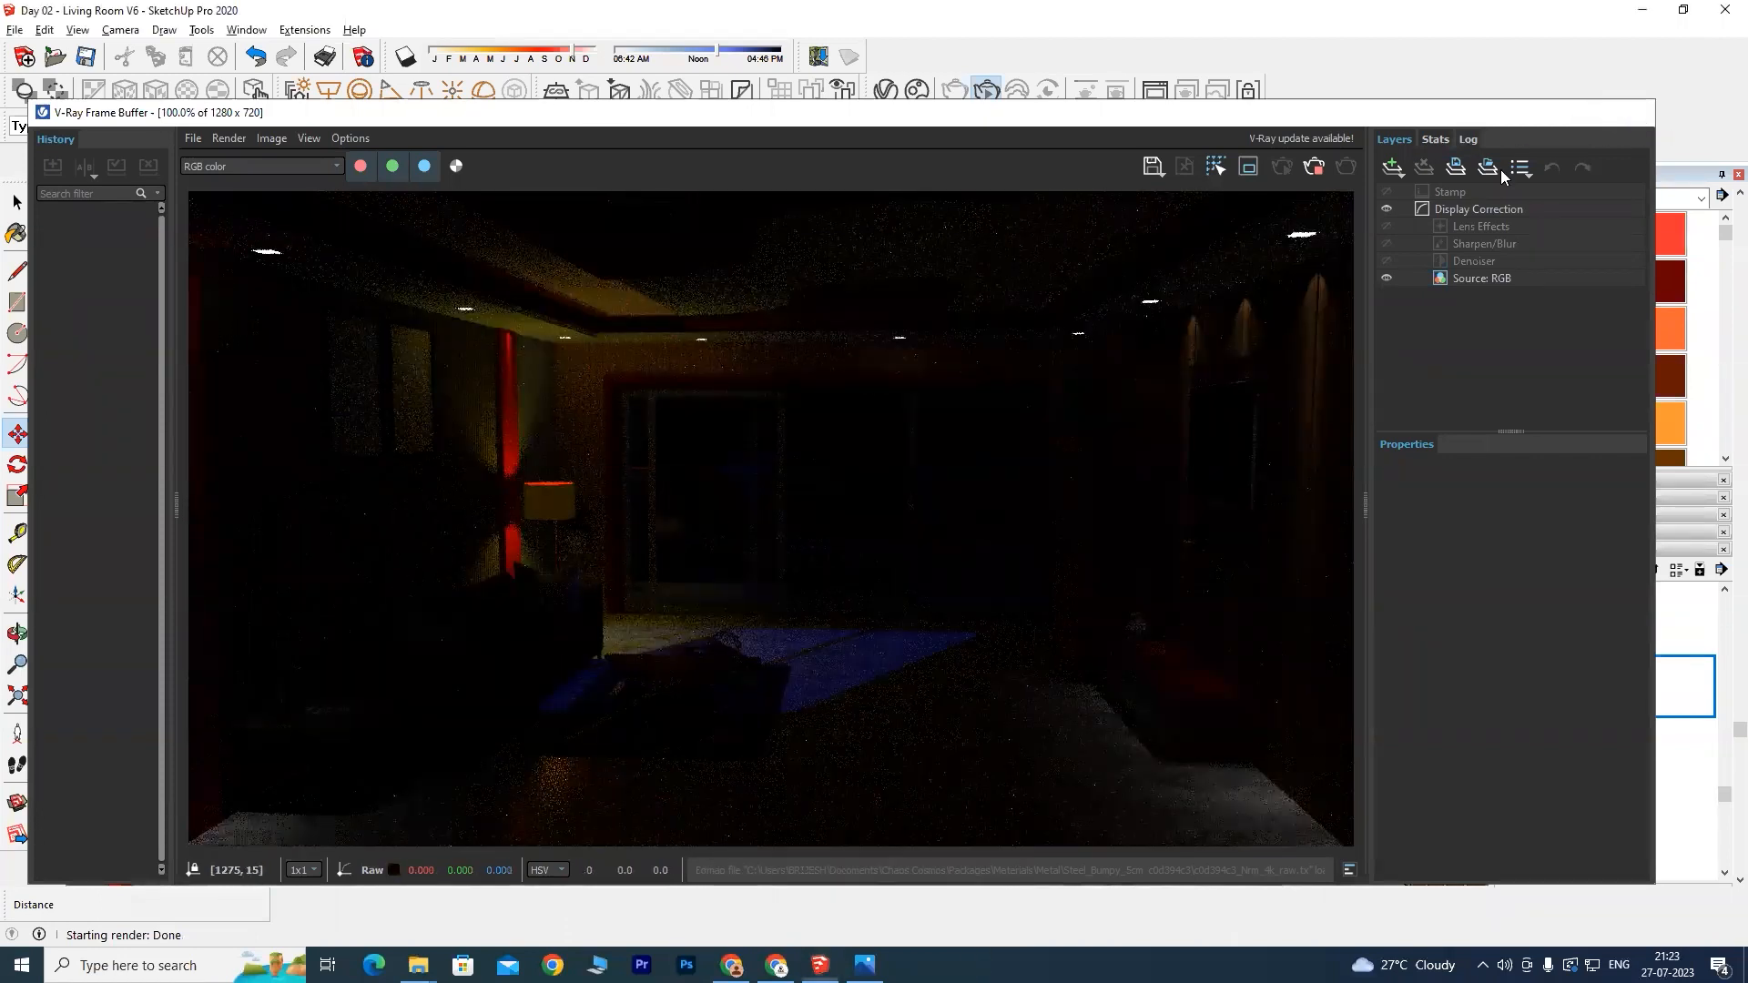
Step: Close the render and reframe the room farther back to show both side walls and part of the red wall
left_click(1635, 113)
scroll(783, 546, "down", 6)
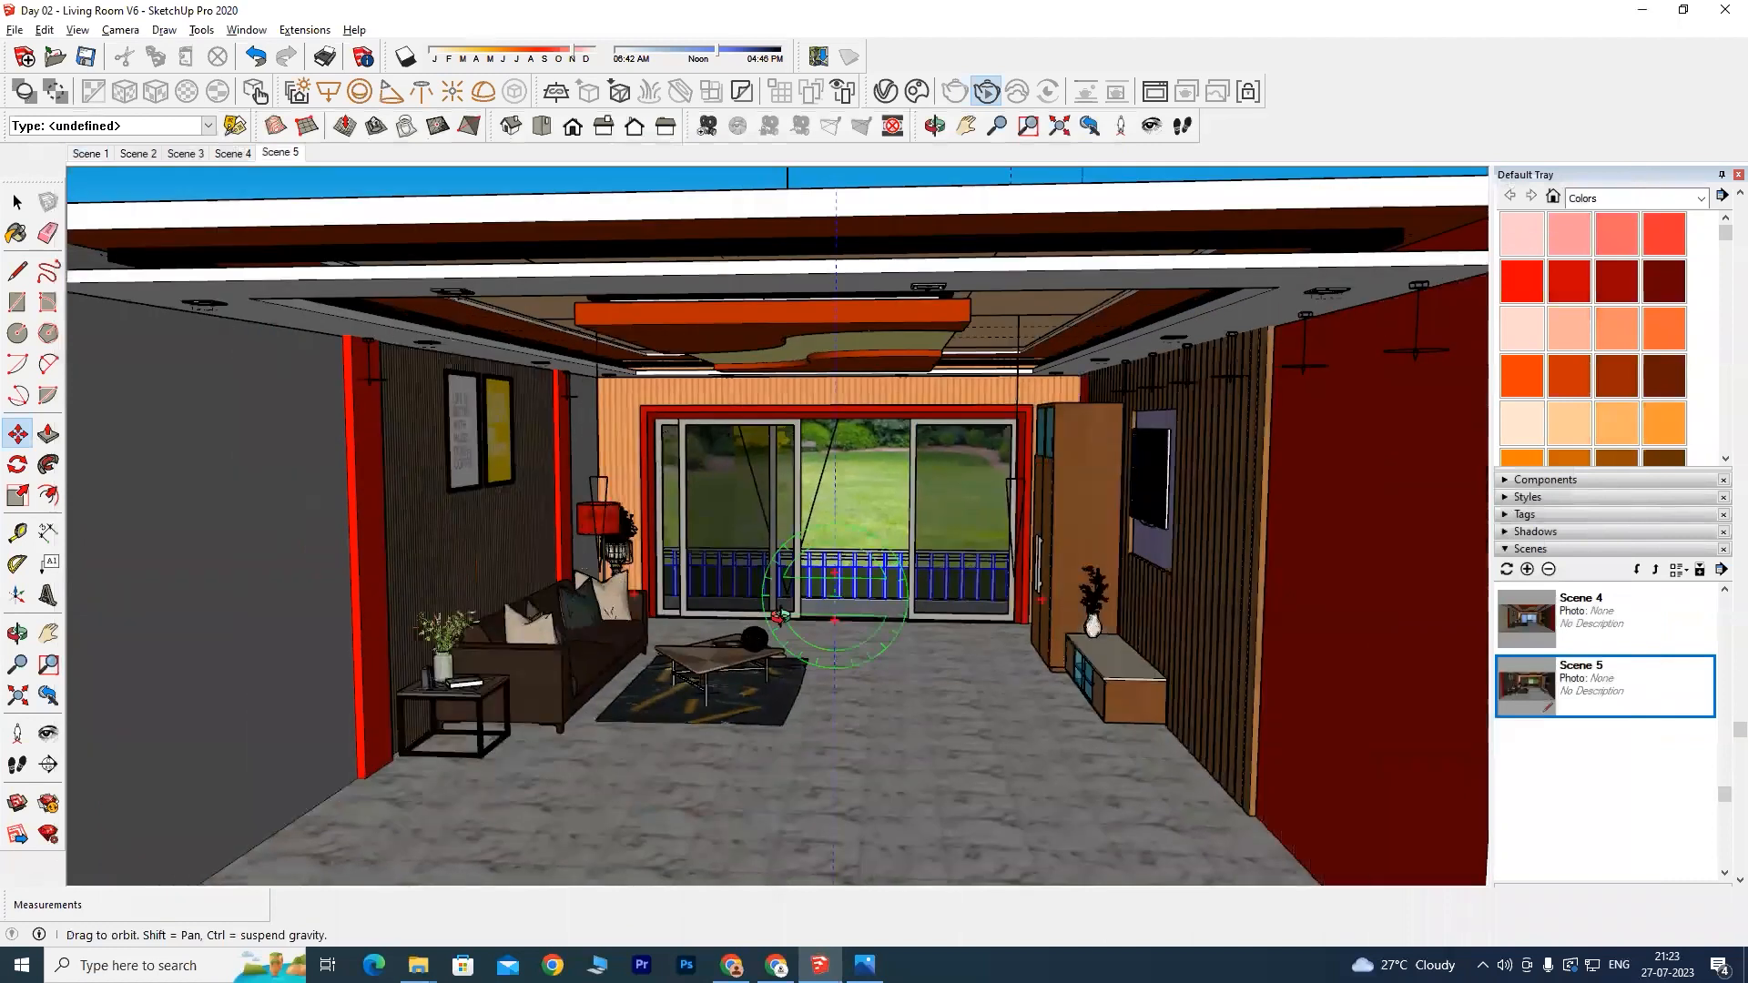
key("o")
scroll(833, 650, "up", 2)
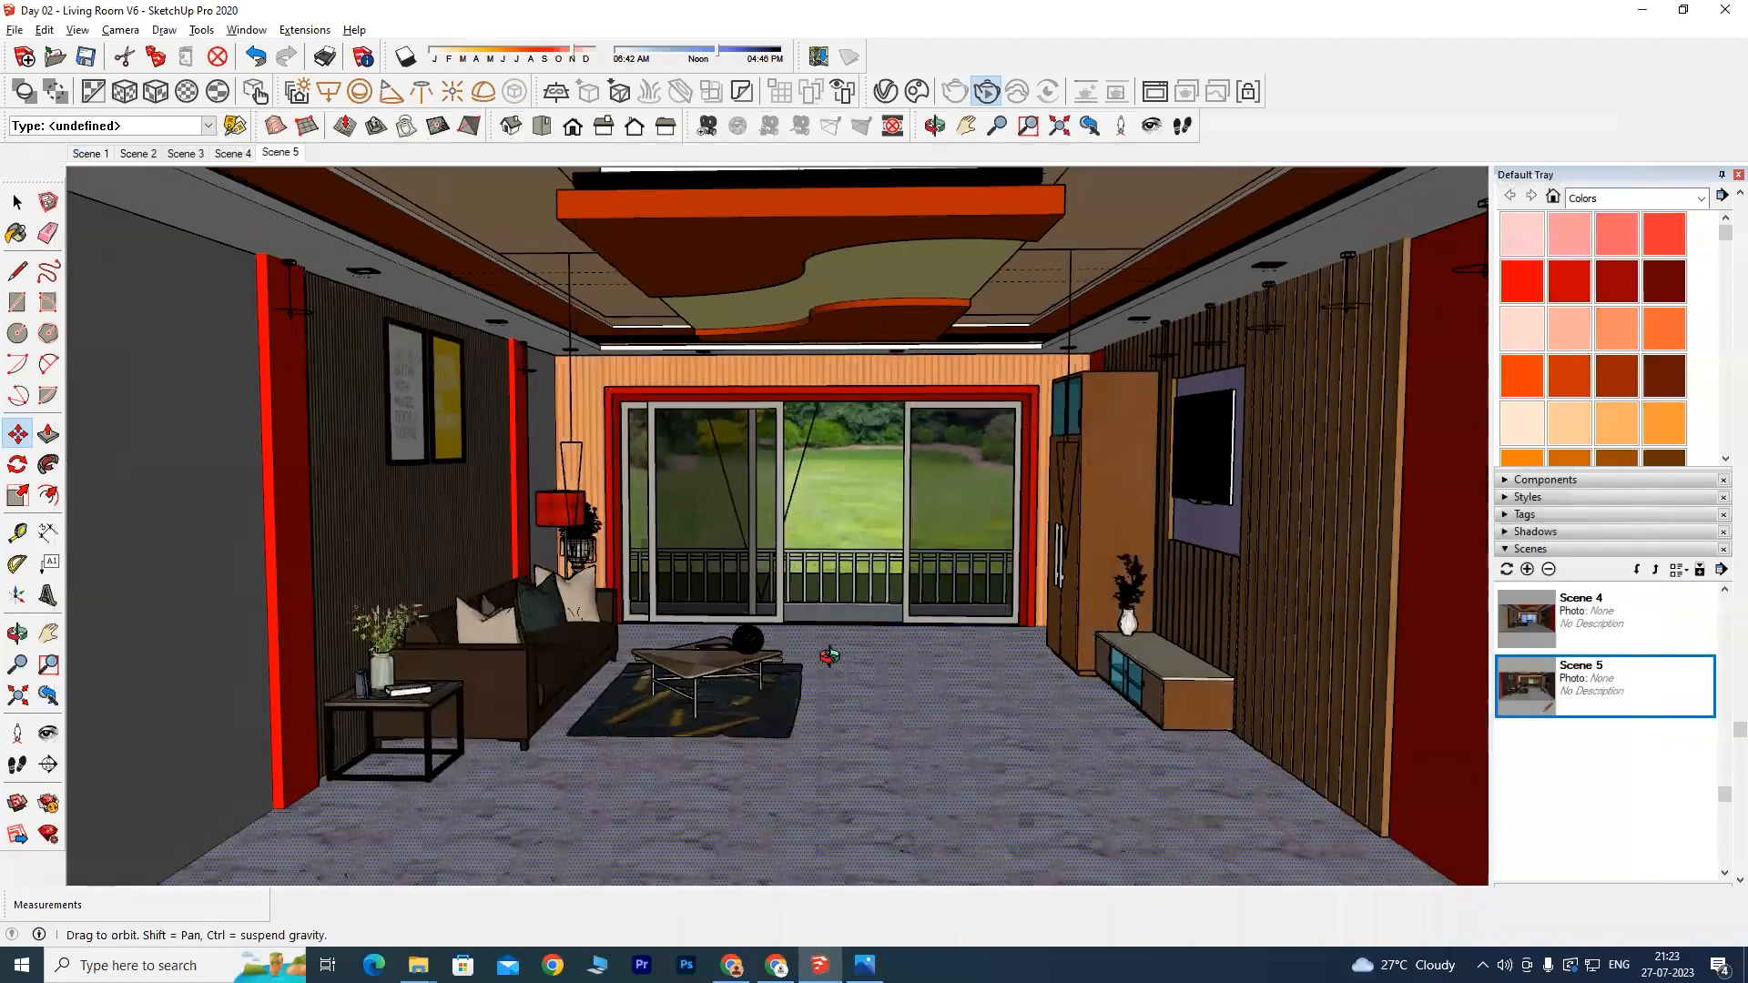
left_click_drag(833, 650, 833, 637)
key("m")
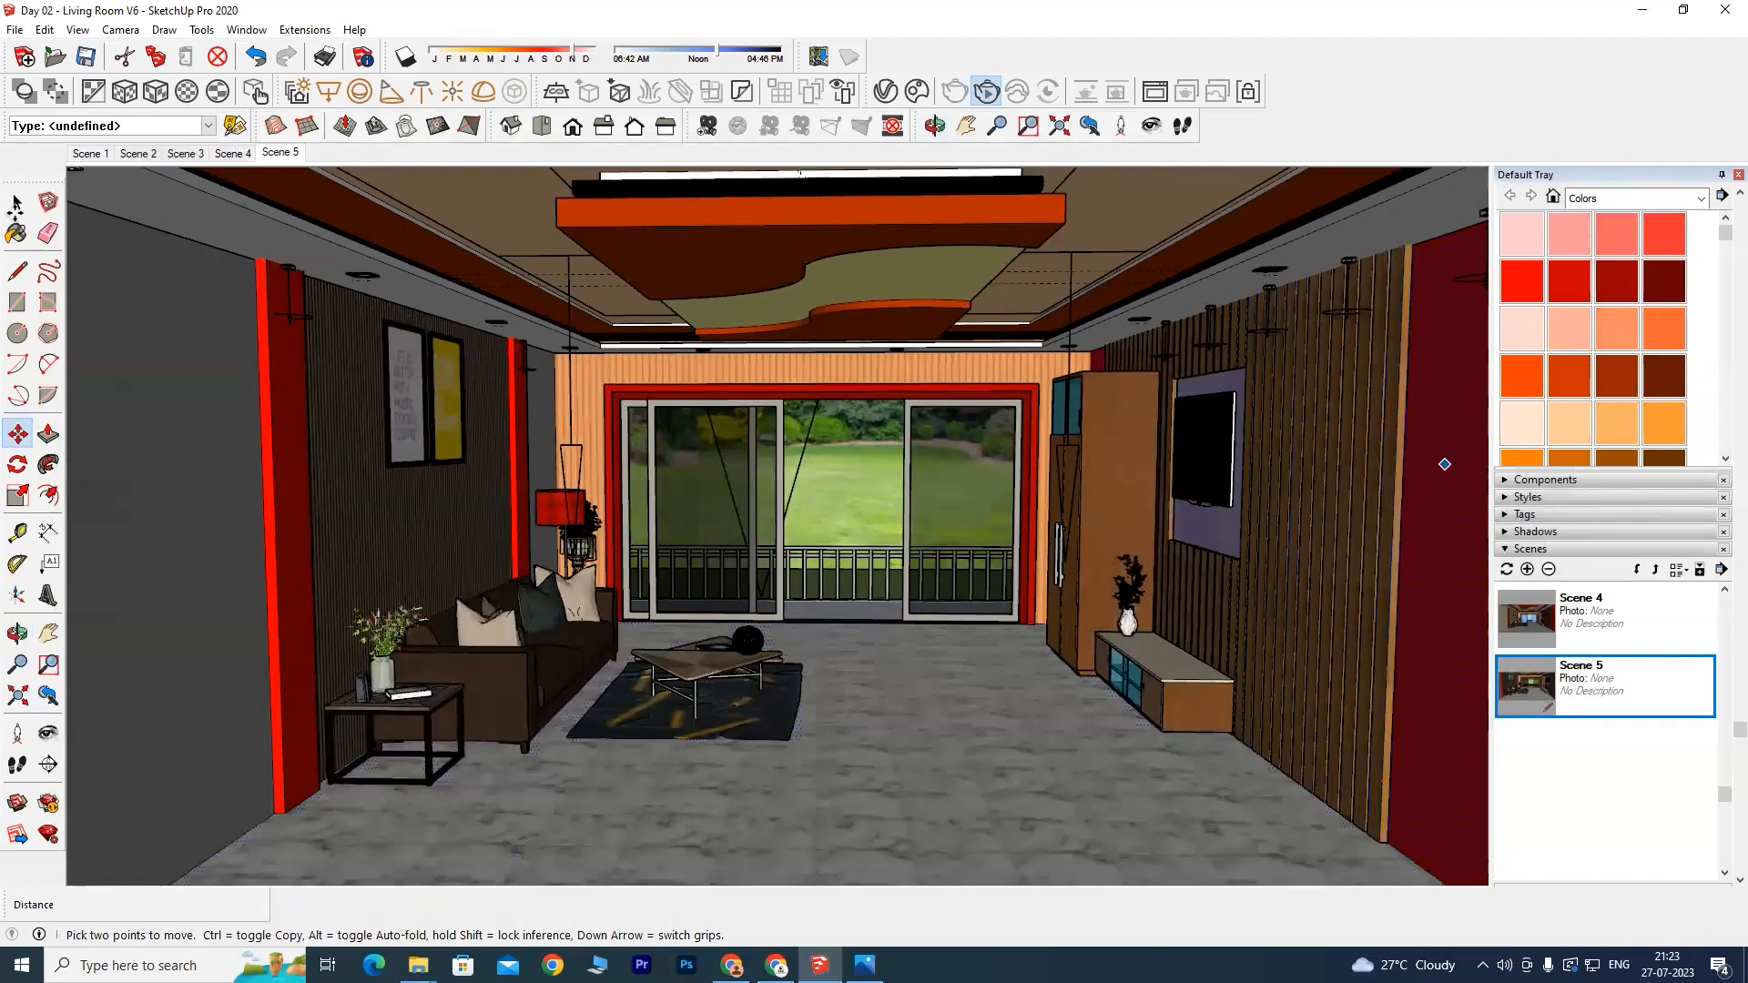
Step: Set the V-Ray render engine to CUDA, keep the quality at High+, and switch the denoiser to NVIDIA AI
left_click(18, 209)
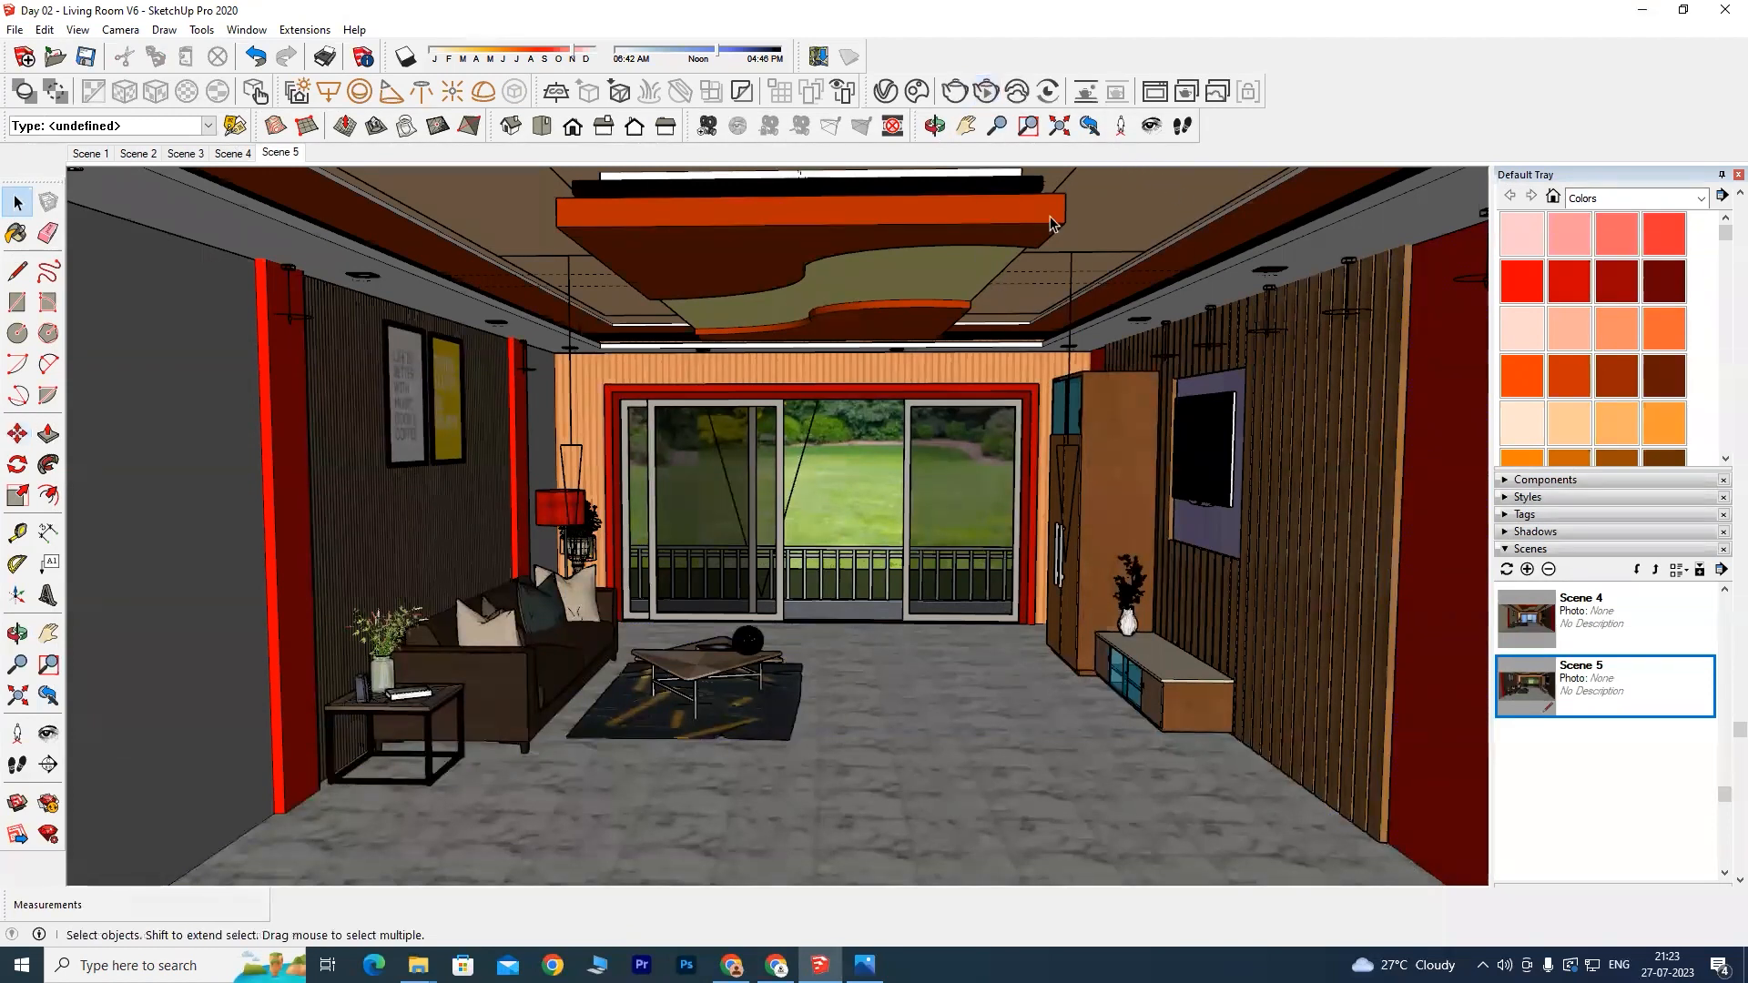
left_click(883, 91)
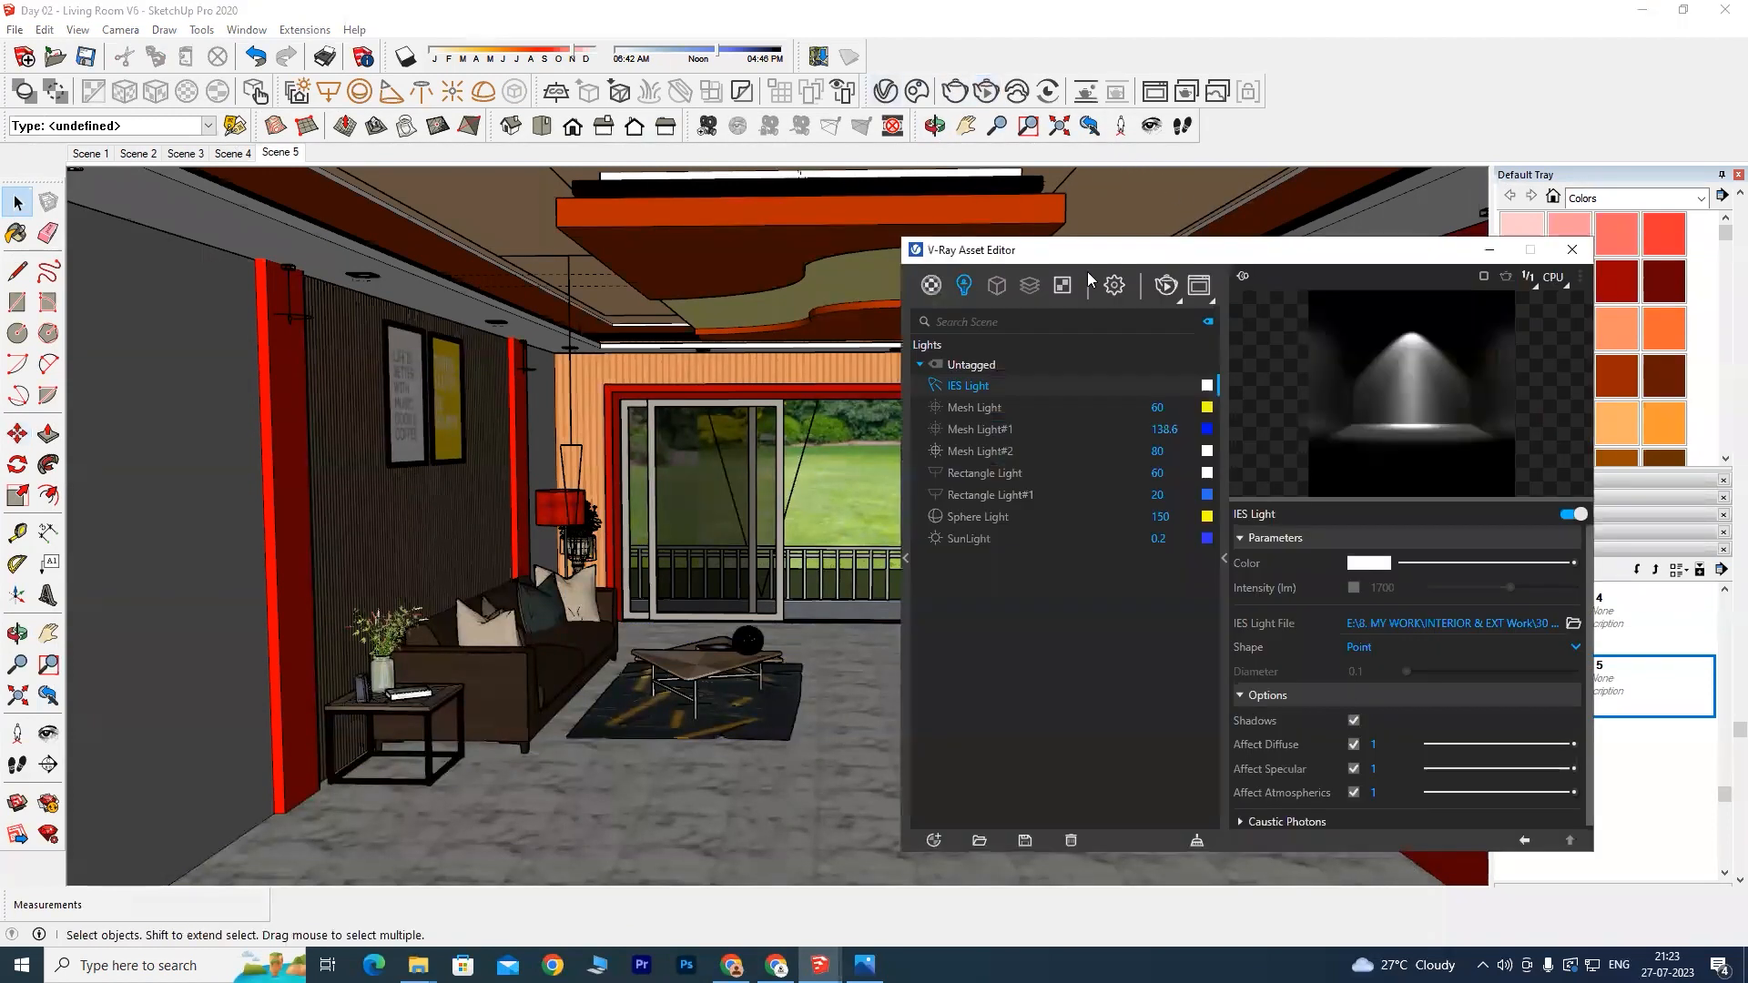
left_click_drag(1082, 261, 671, 168)
left_click(703, 193)
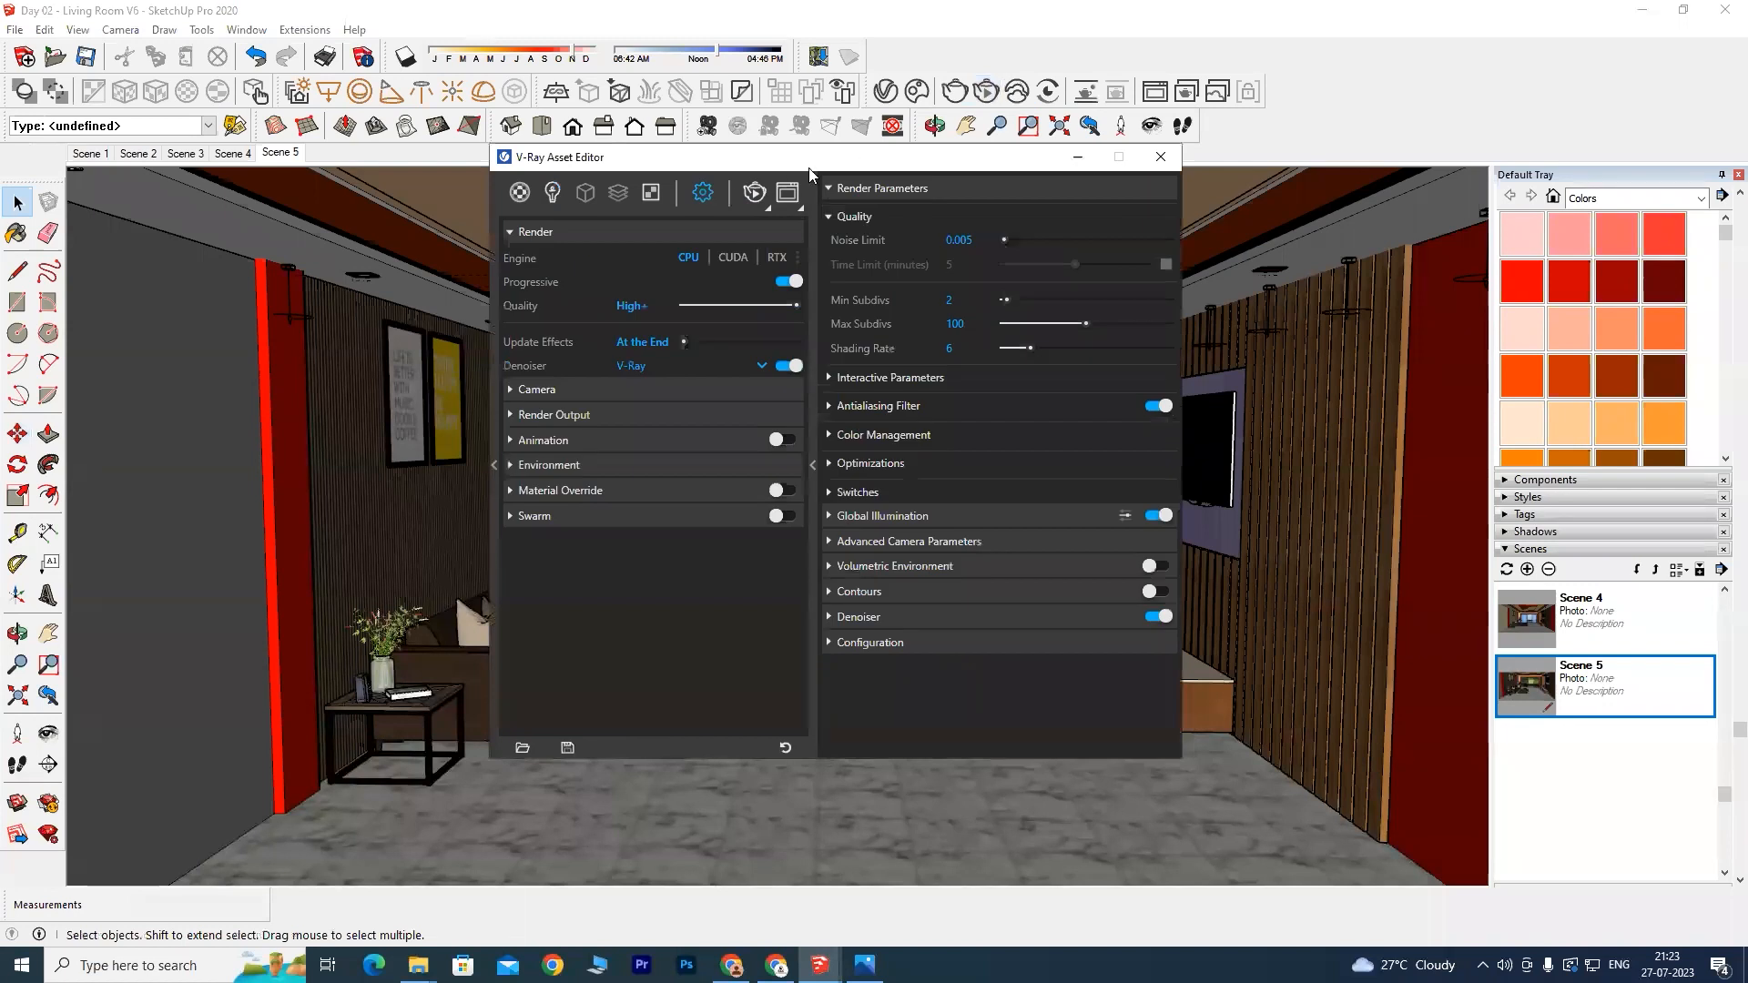
left_click_drag(848, 169, 1195, 194)
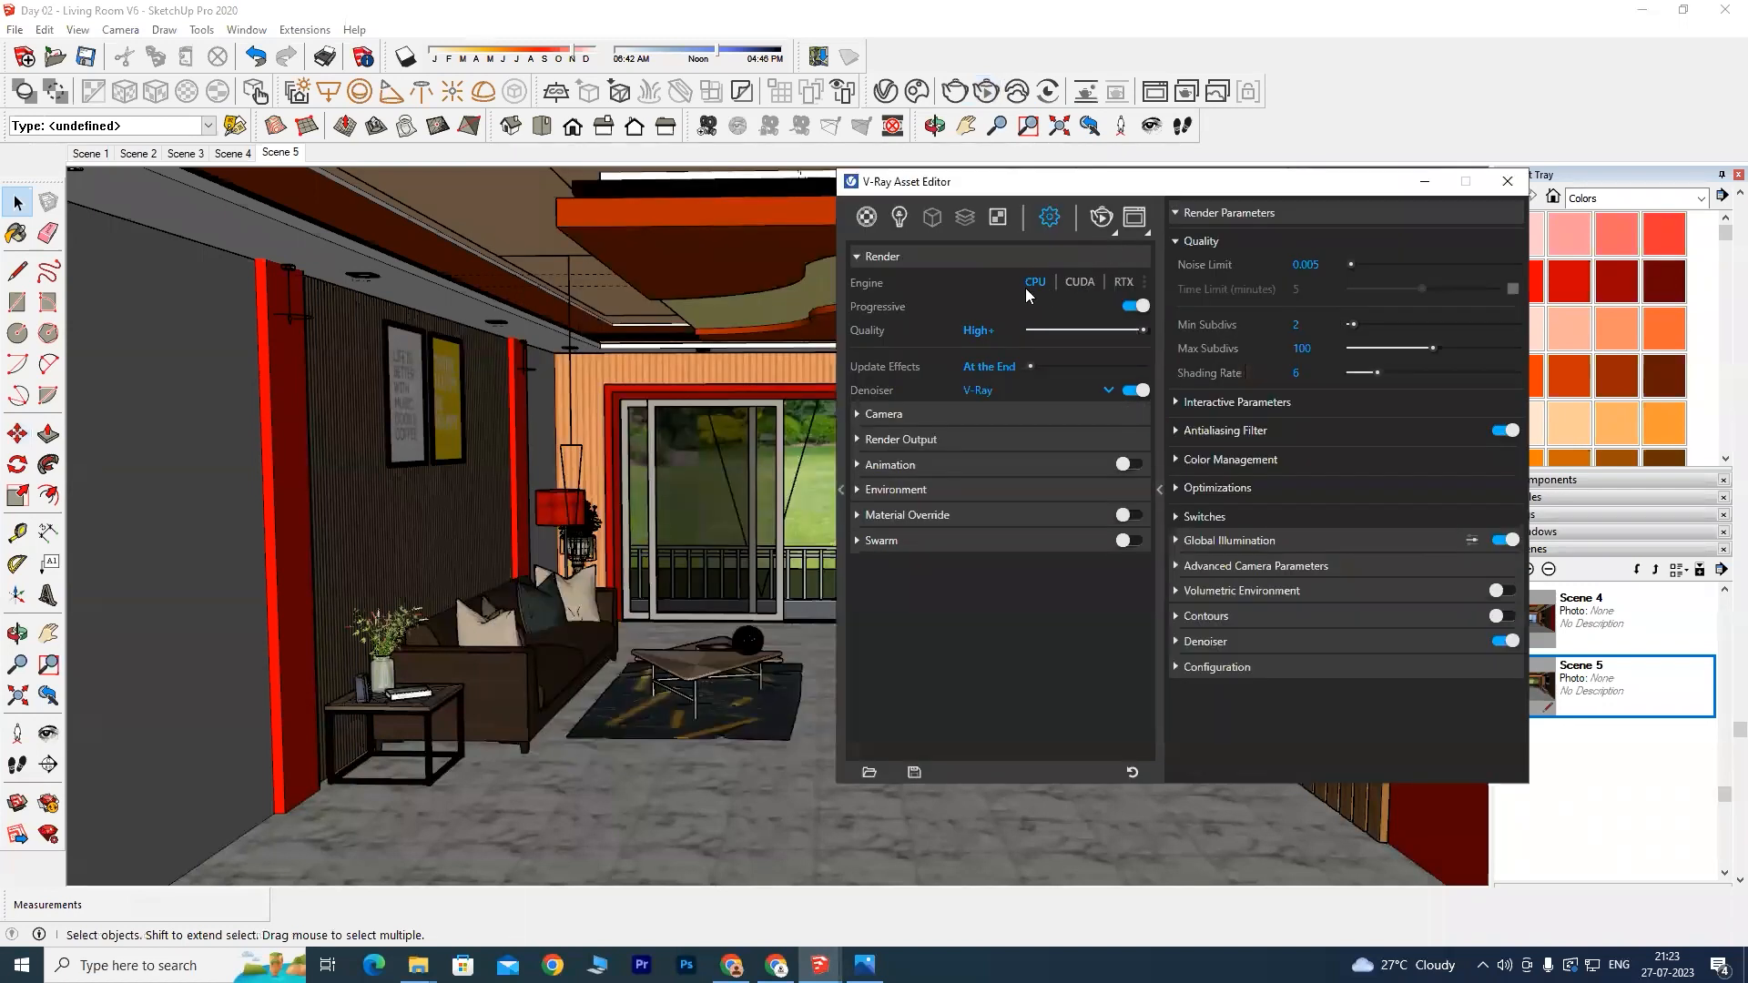
left_click(1124, 284)
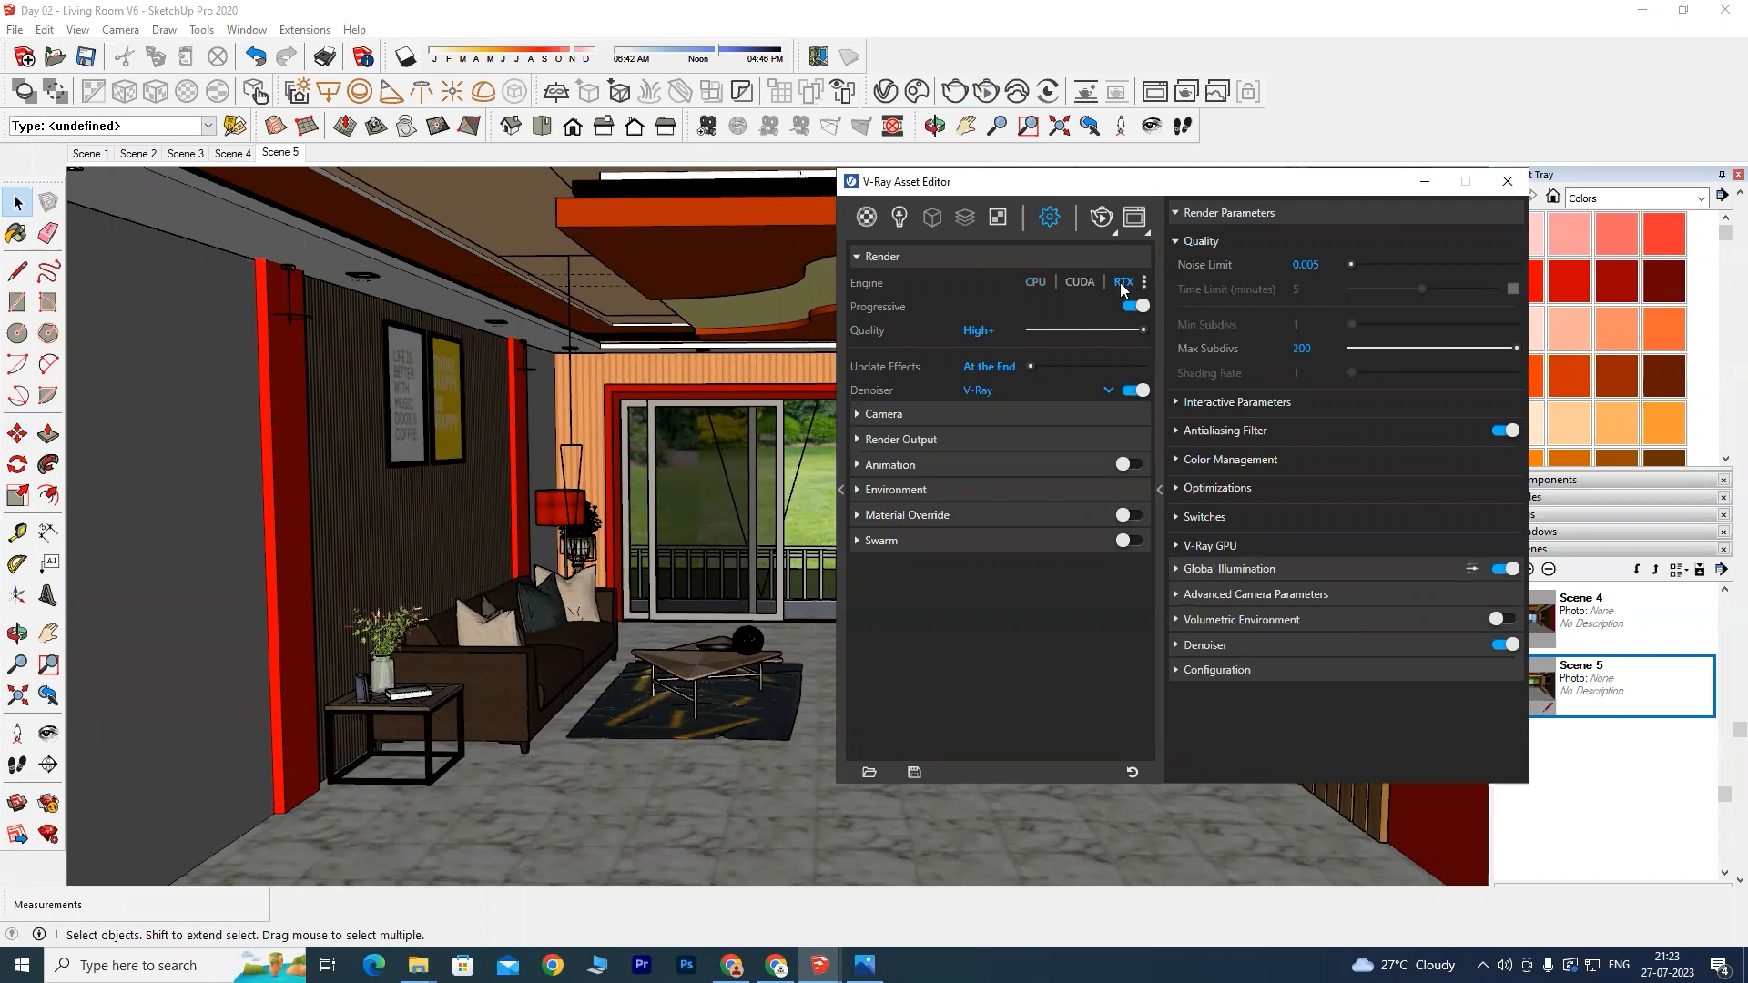
left_click(1081, 288)
mouse_move(1125, 331)
left_mouse_down()
mouse_move(1073, 331)
mouse_move(1159, 337)
left_mouse_up()
mouse_move(1029, 366)
left_mouse_down()
mouse_move(1071, 367)
mouse_move(1012, 370)
left_mouse_up()
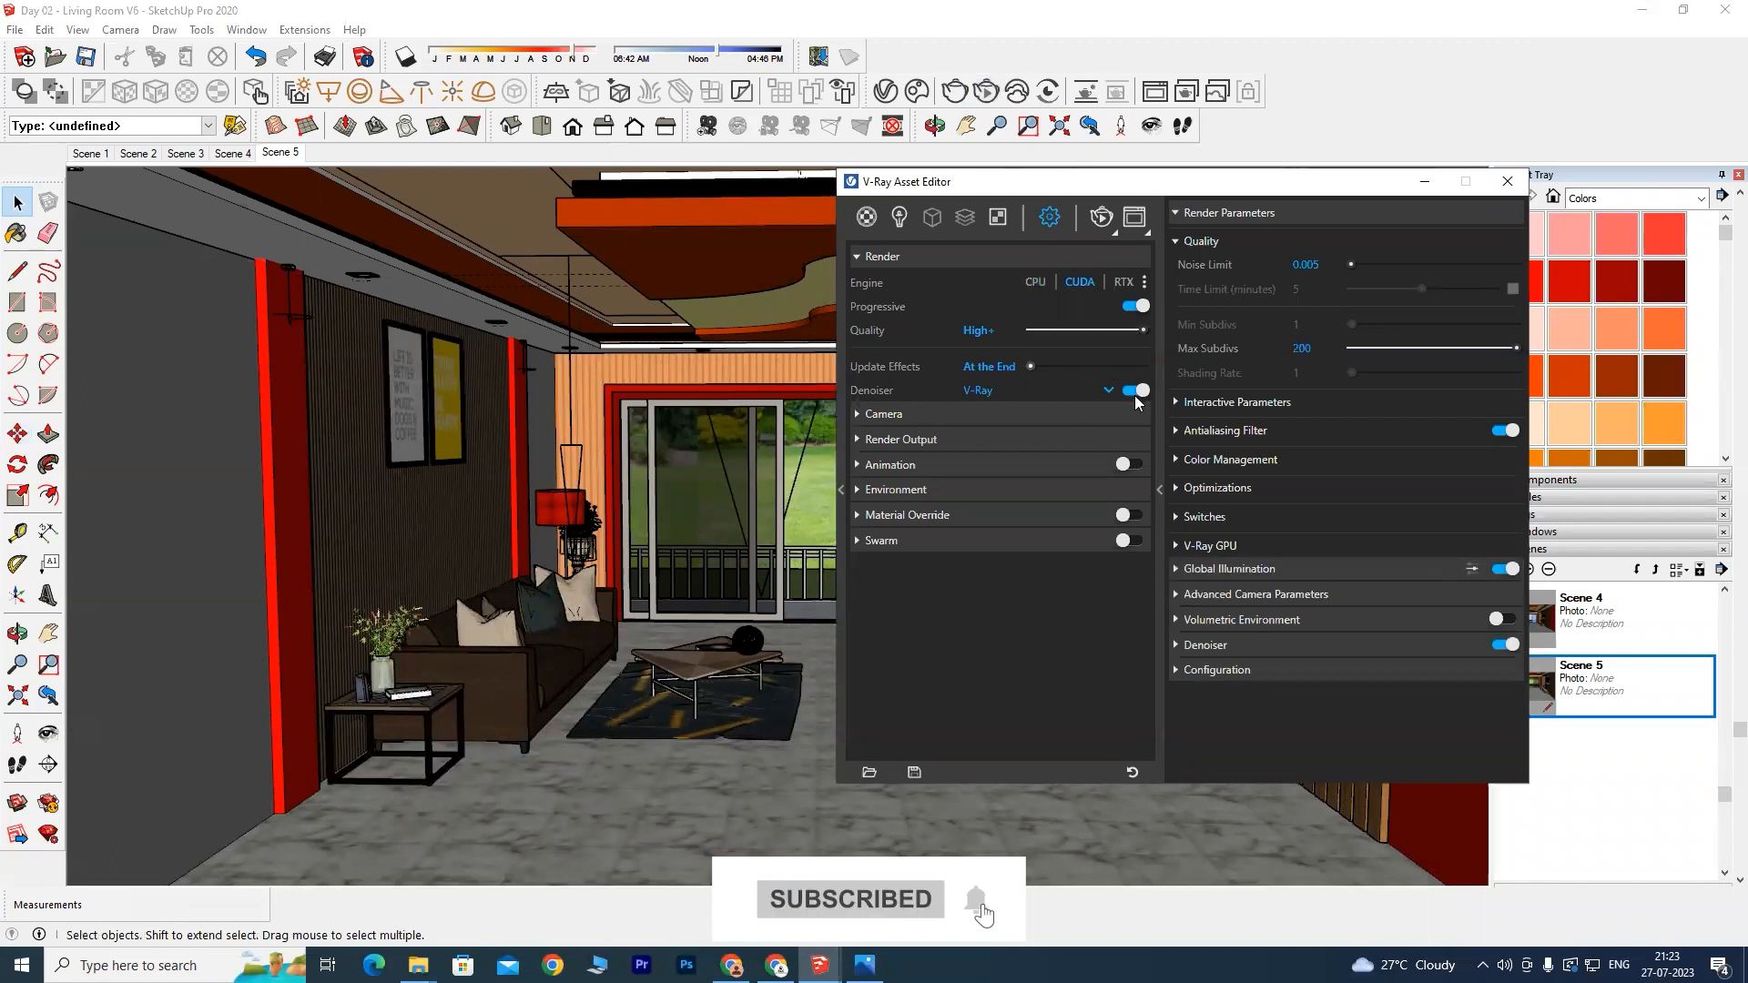
left_click(1108, 391)
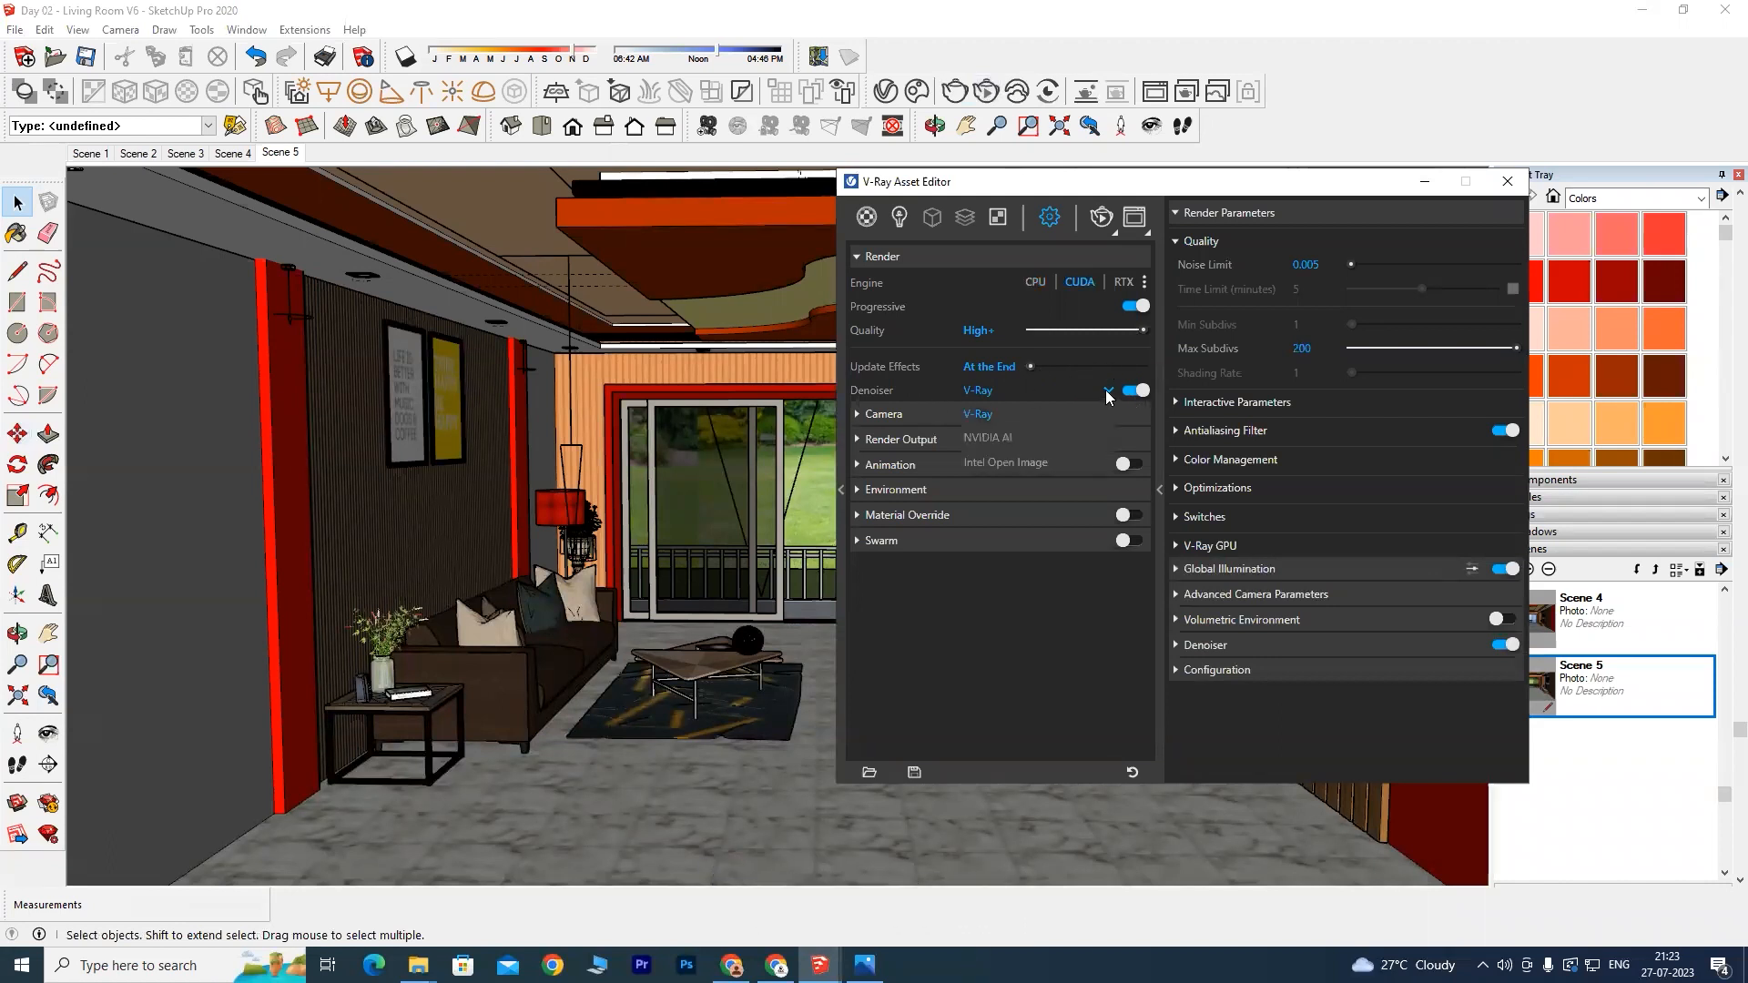
left_click(1002, 439)
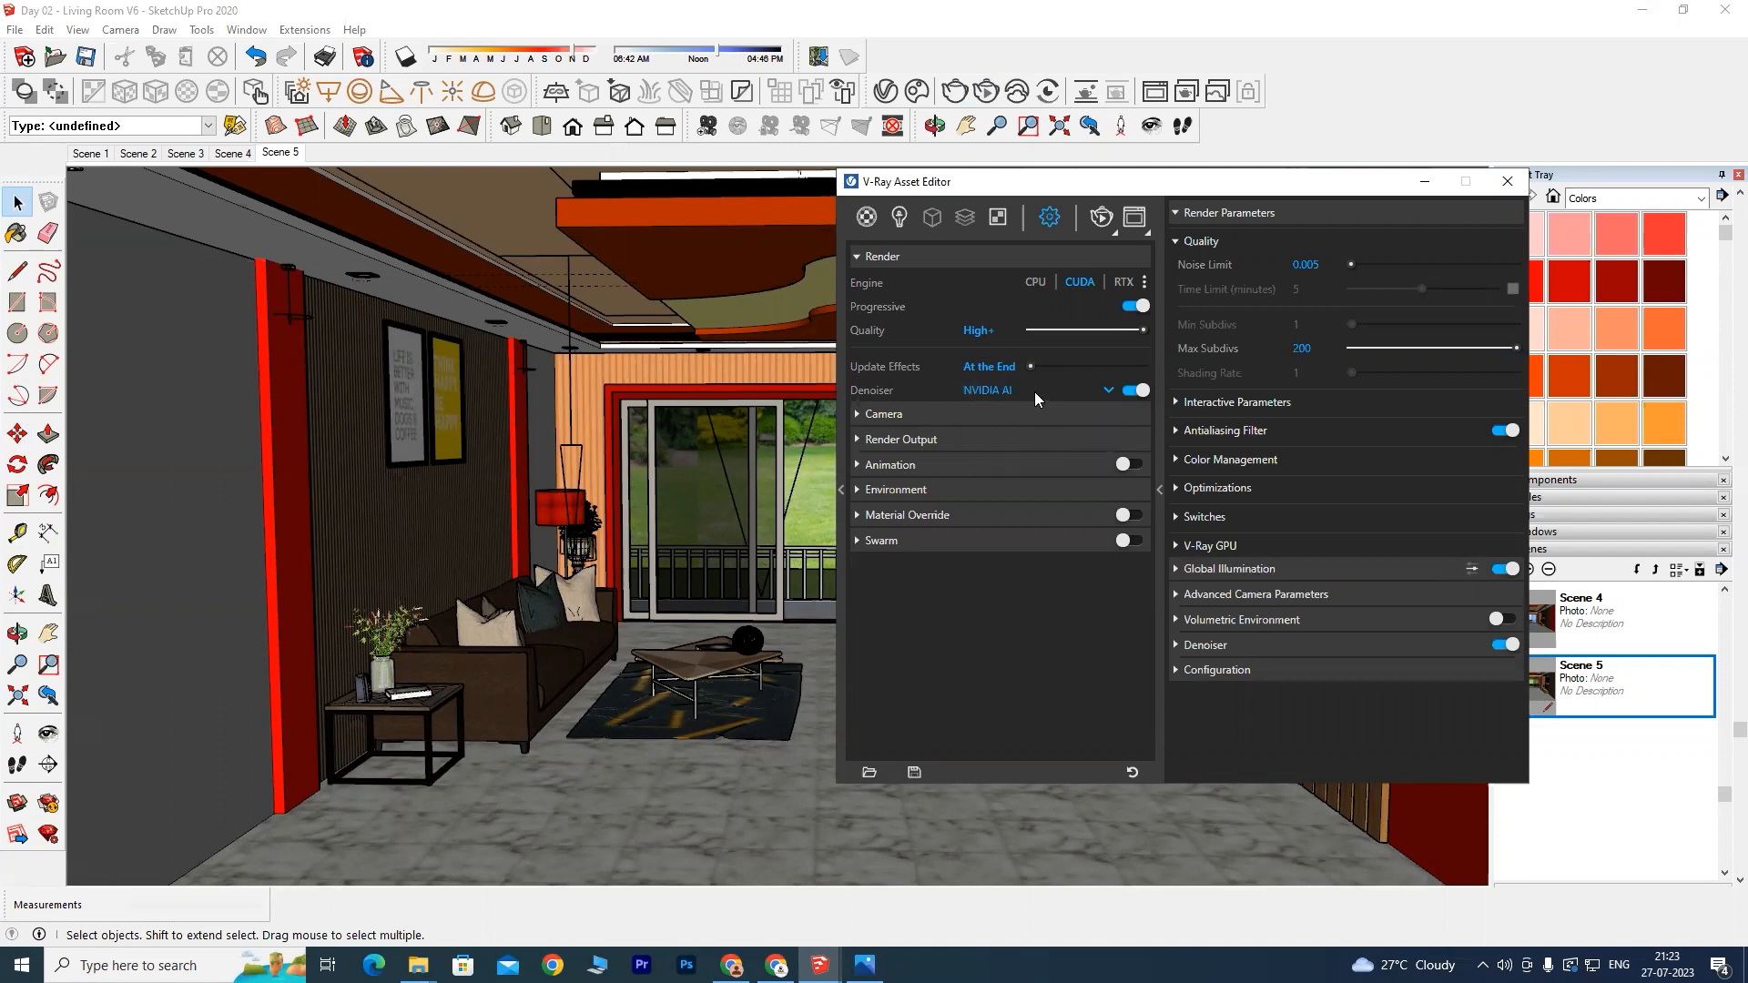
Step: Try to render the whole living room with the CUDA engine, checking the scene's light list between attempts
left_click(956, 92)
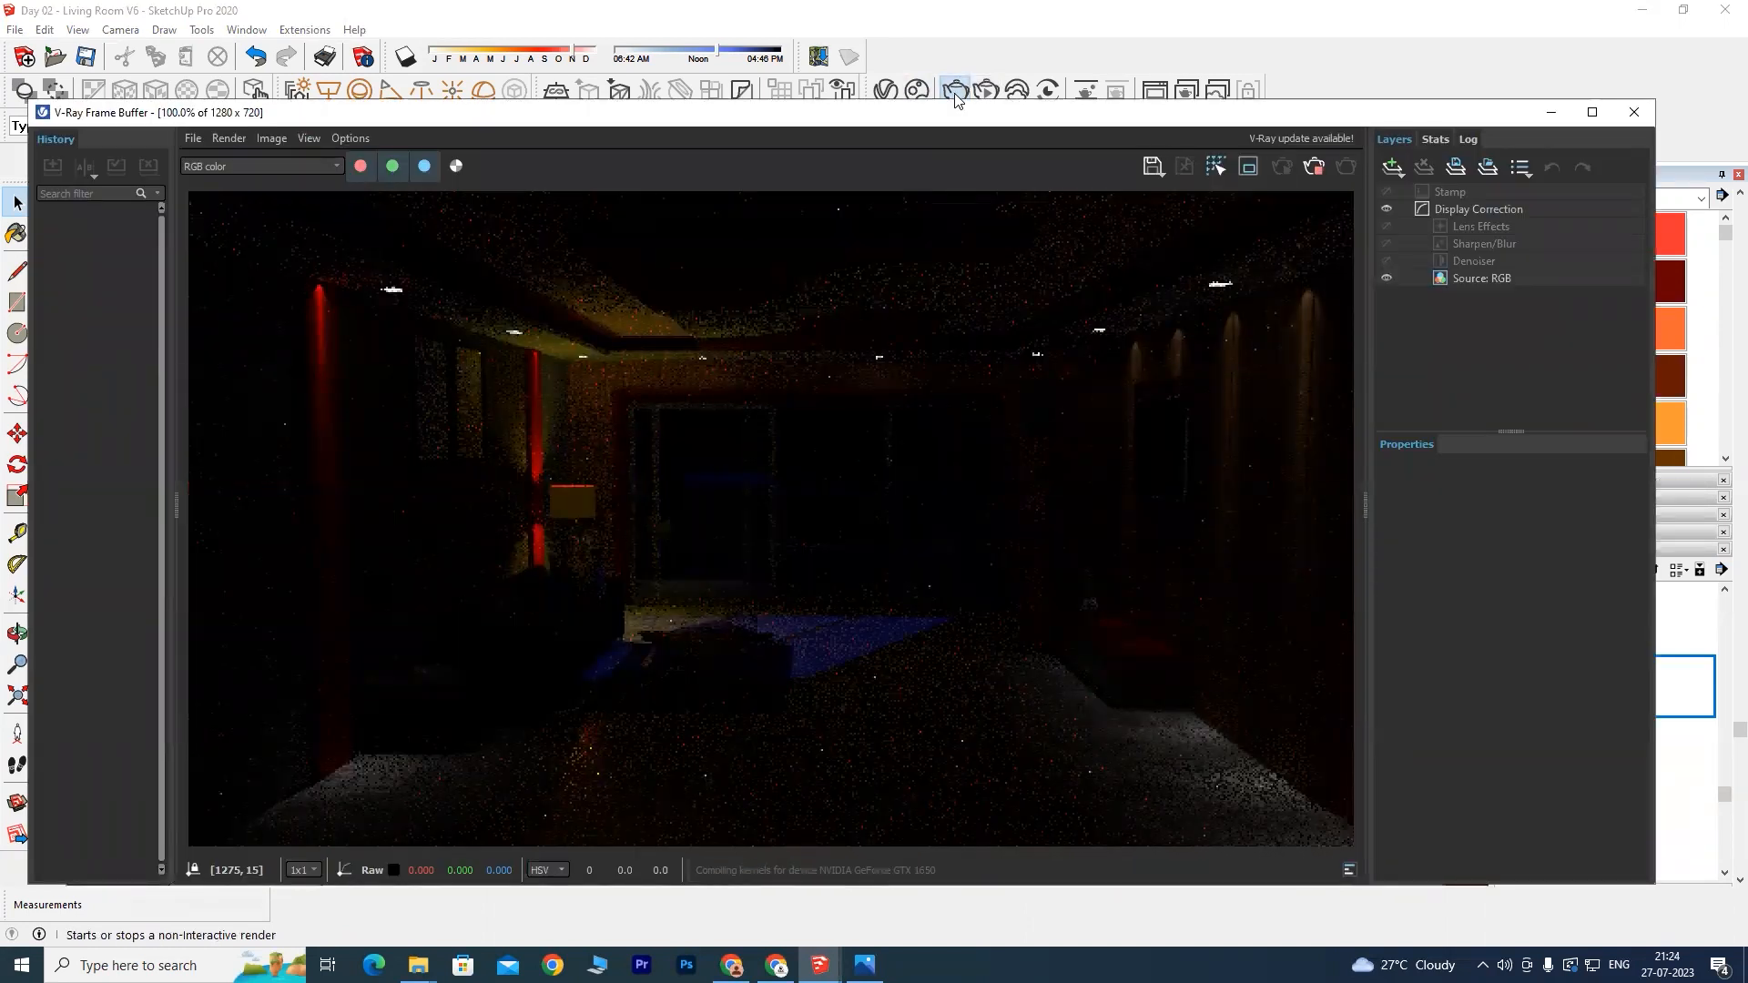
left_click(1636, 115)
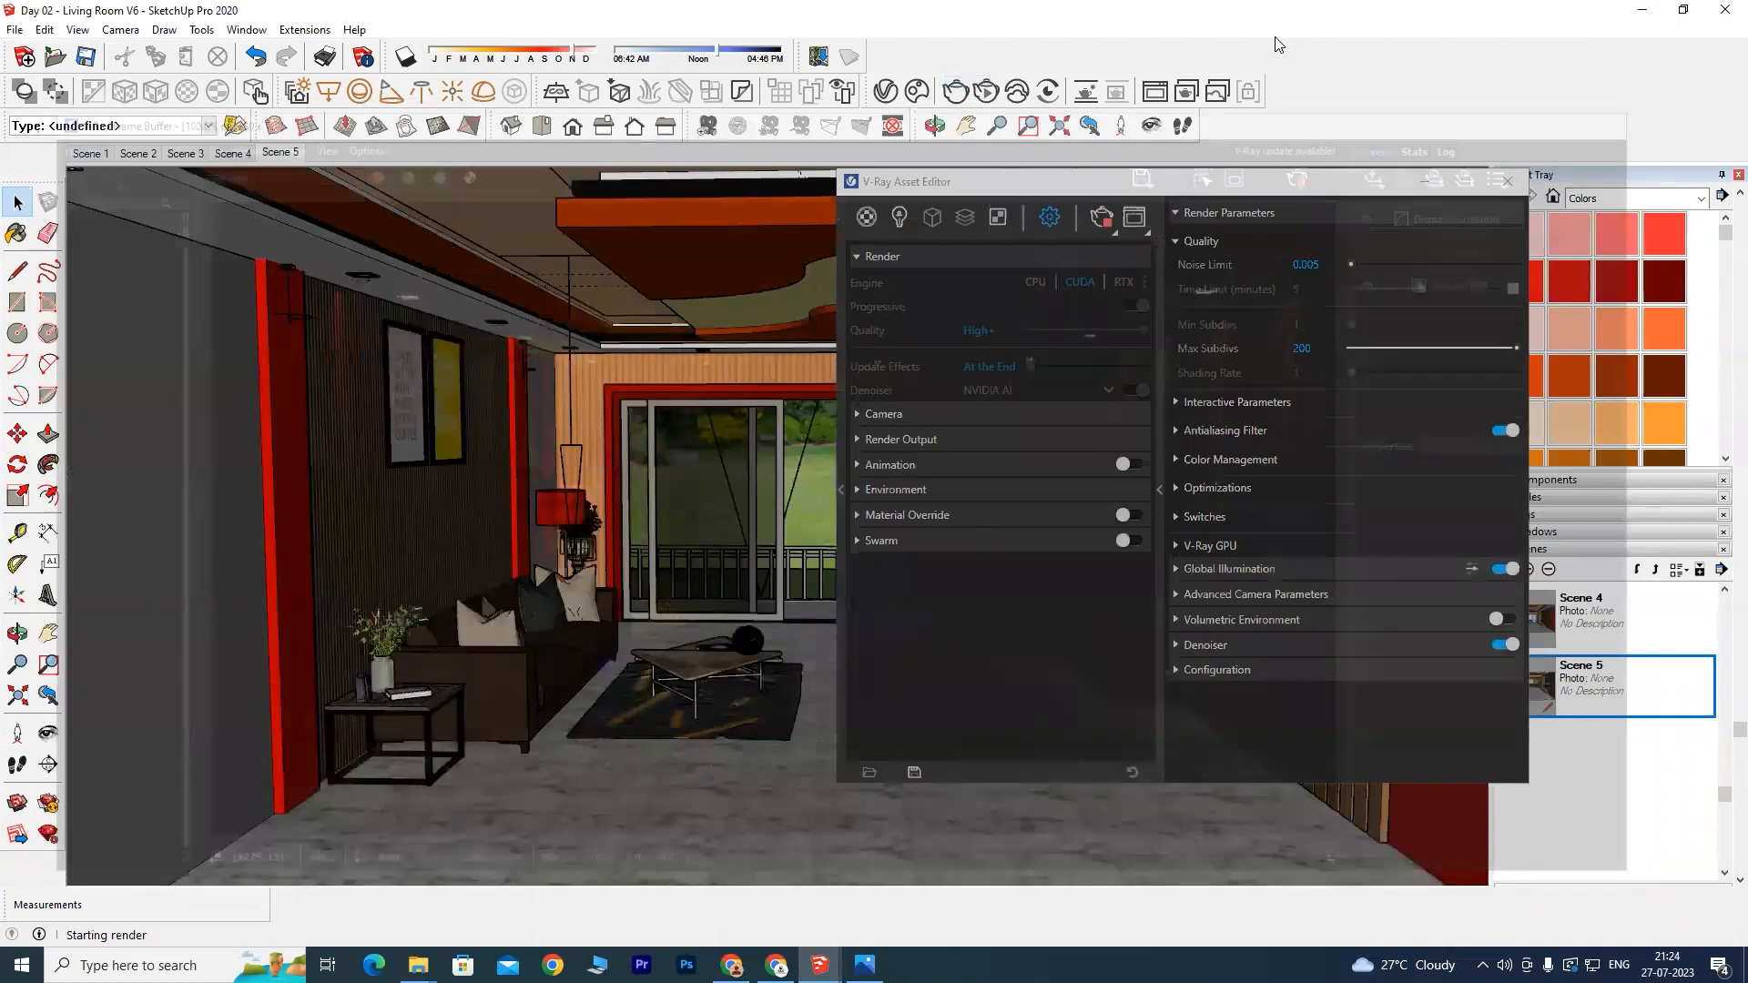
left_click(899, 219)
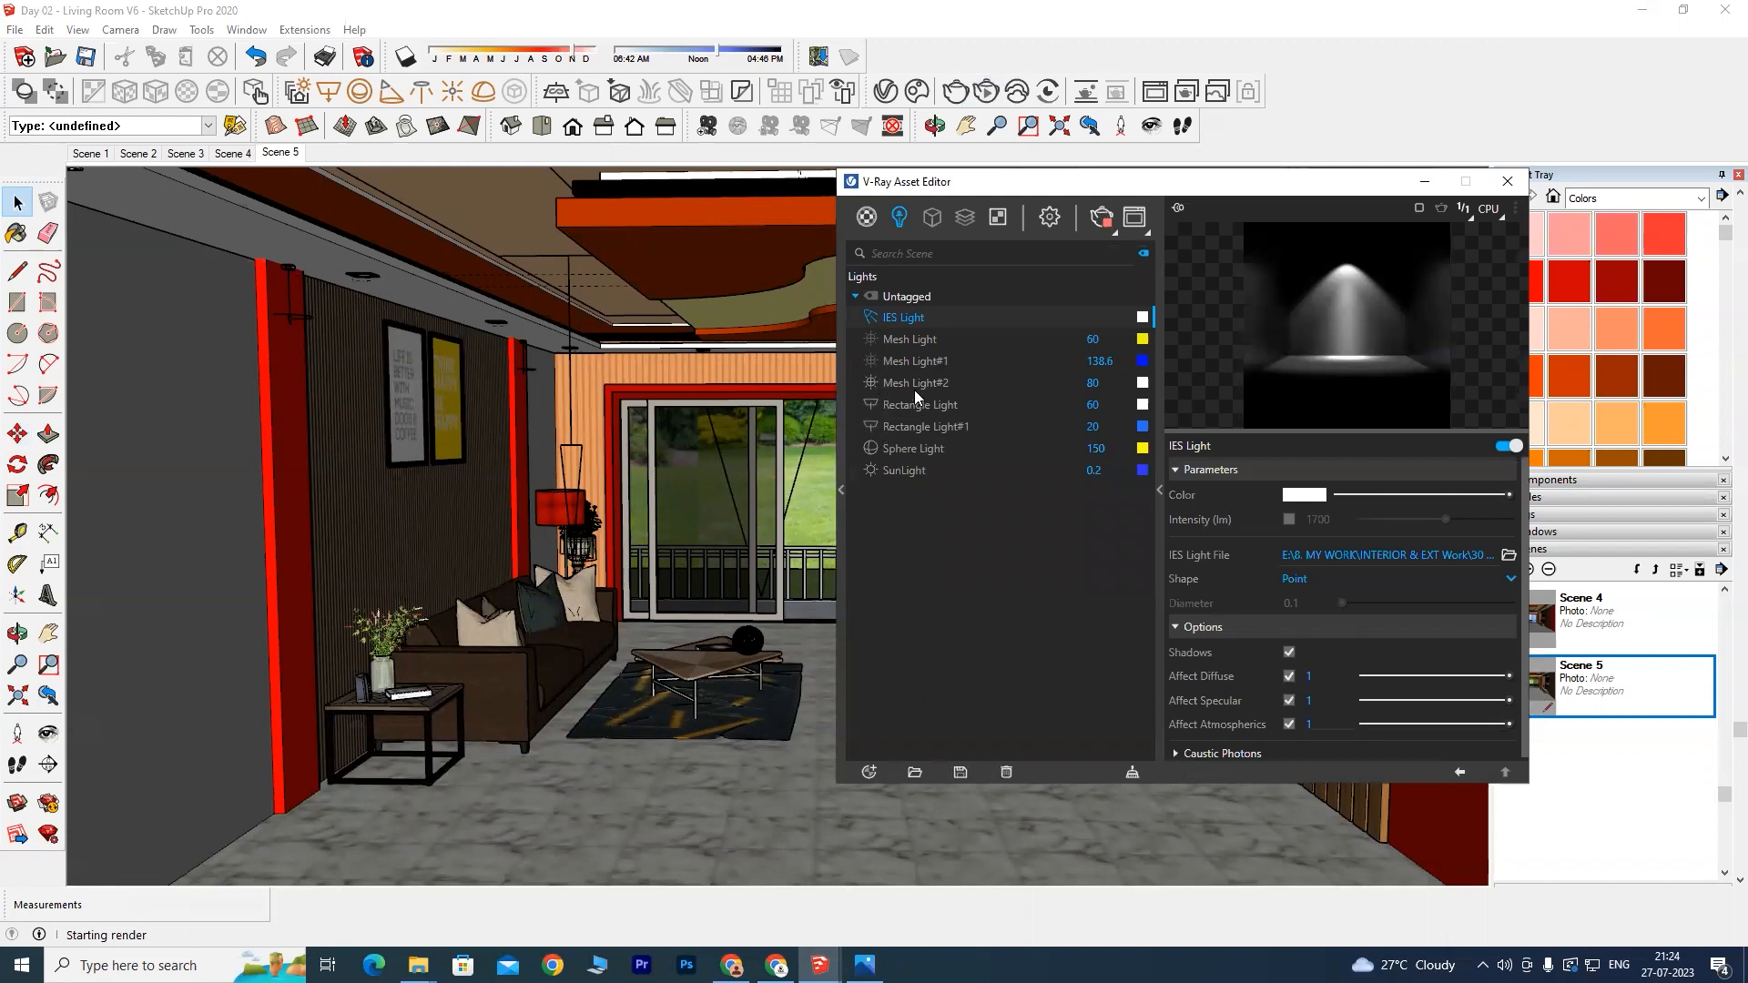
left_click(955, 93)
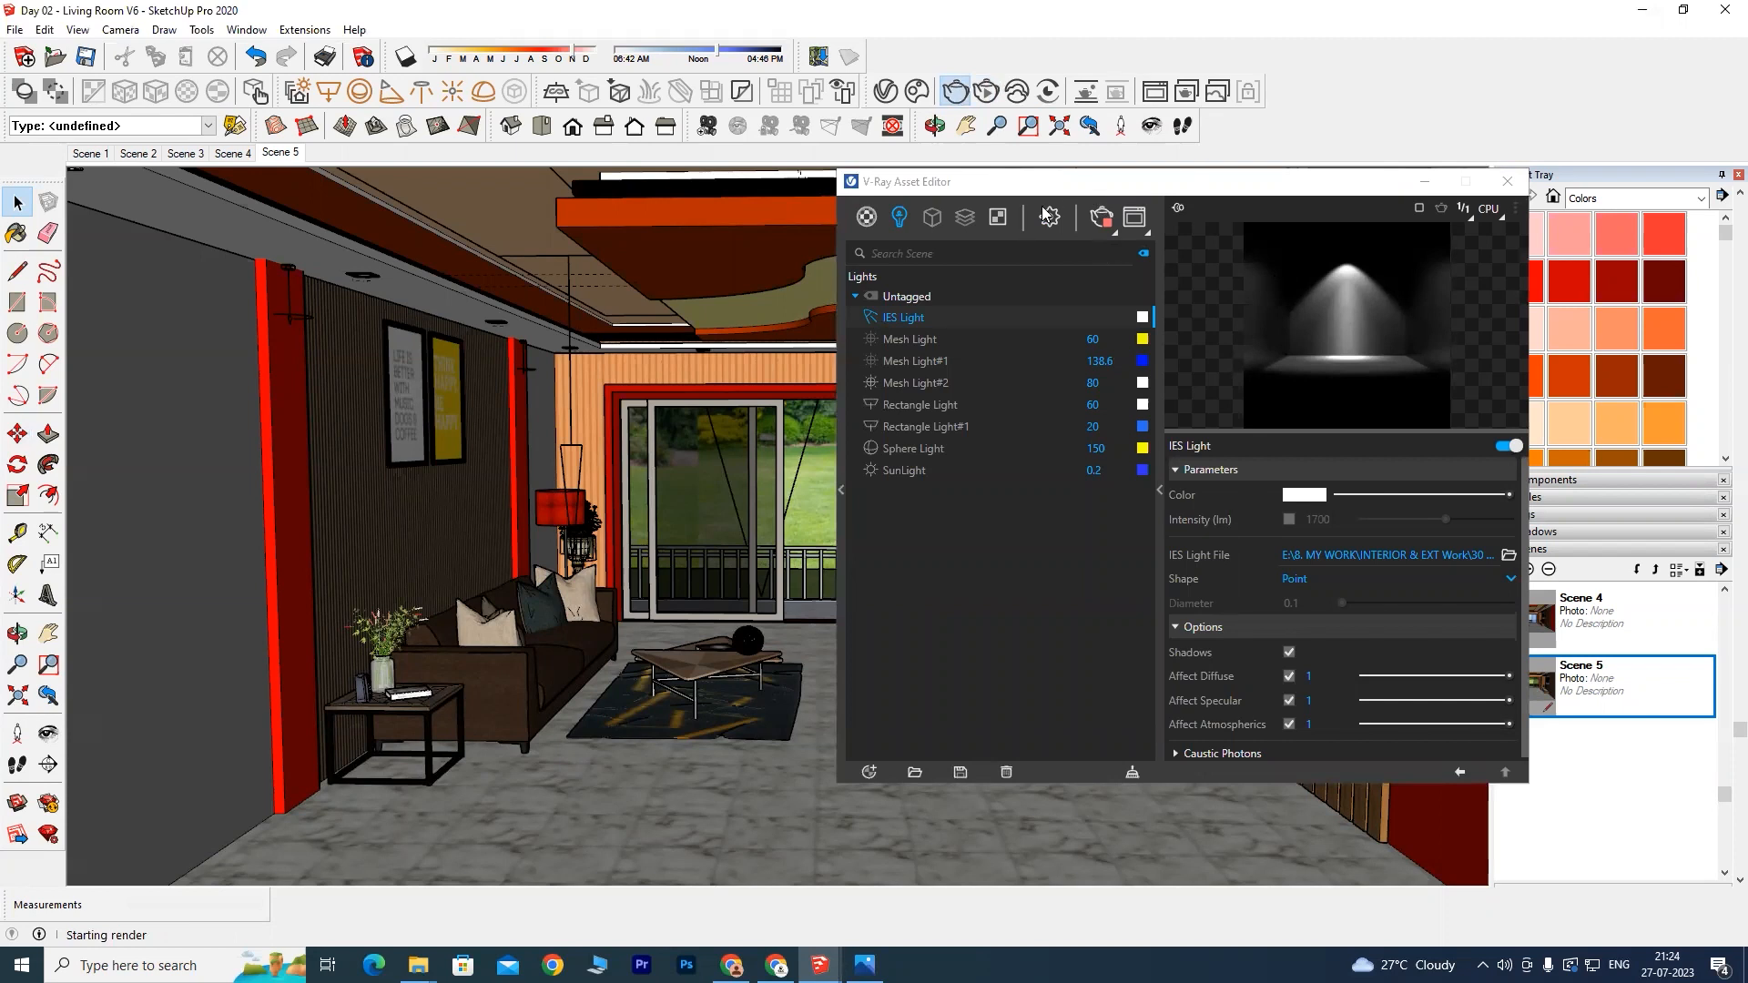
left_click(958, 92)
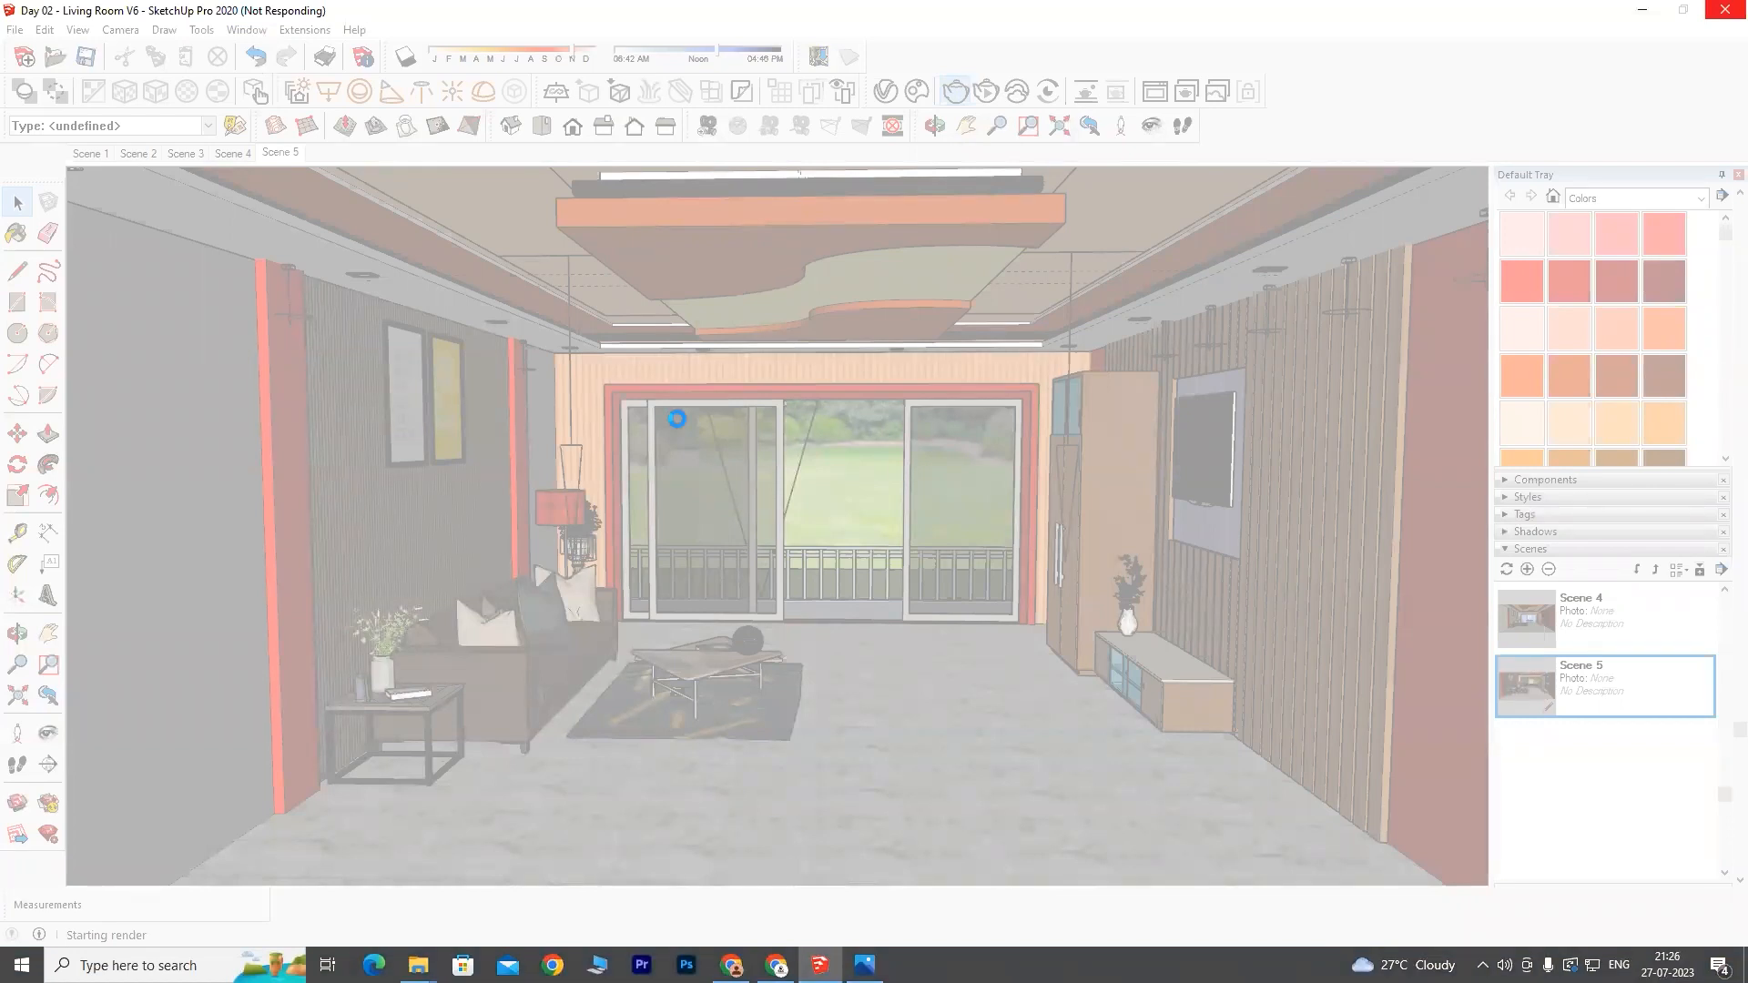
Step: Force the unresponsive SketchUp application to close
left_click(1721, 11)
left_click(1725, 14)
left_click(829, 516)
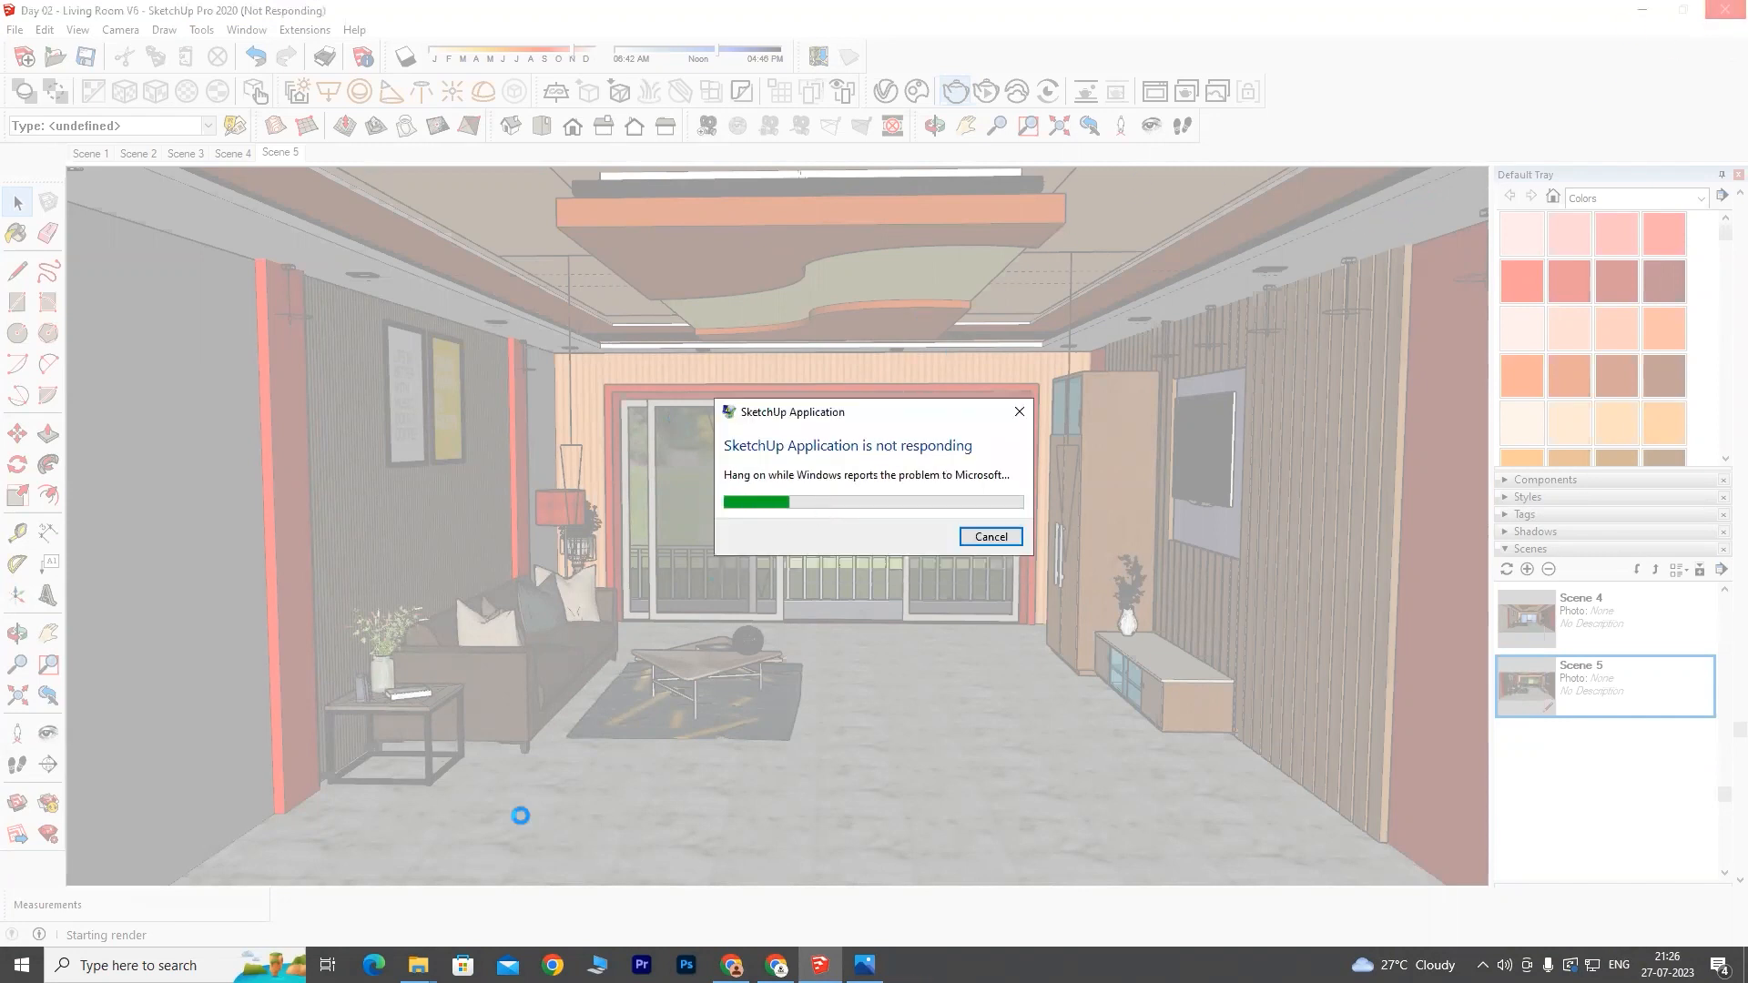
Step: Relaunch SketchUp and open the recovered version of the Day 02 - Living Room V6 model
left_click(21, 965)
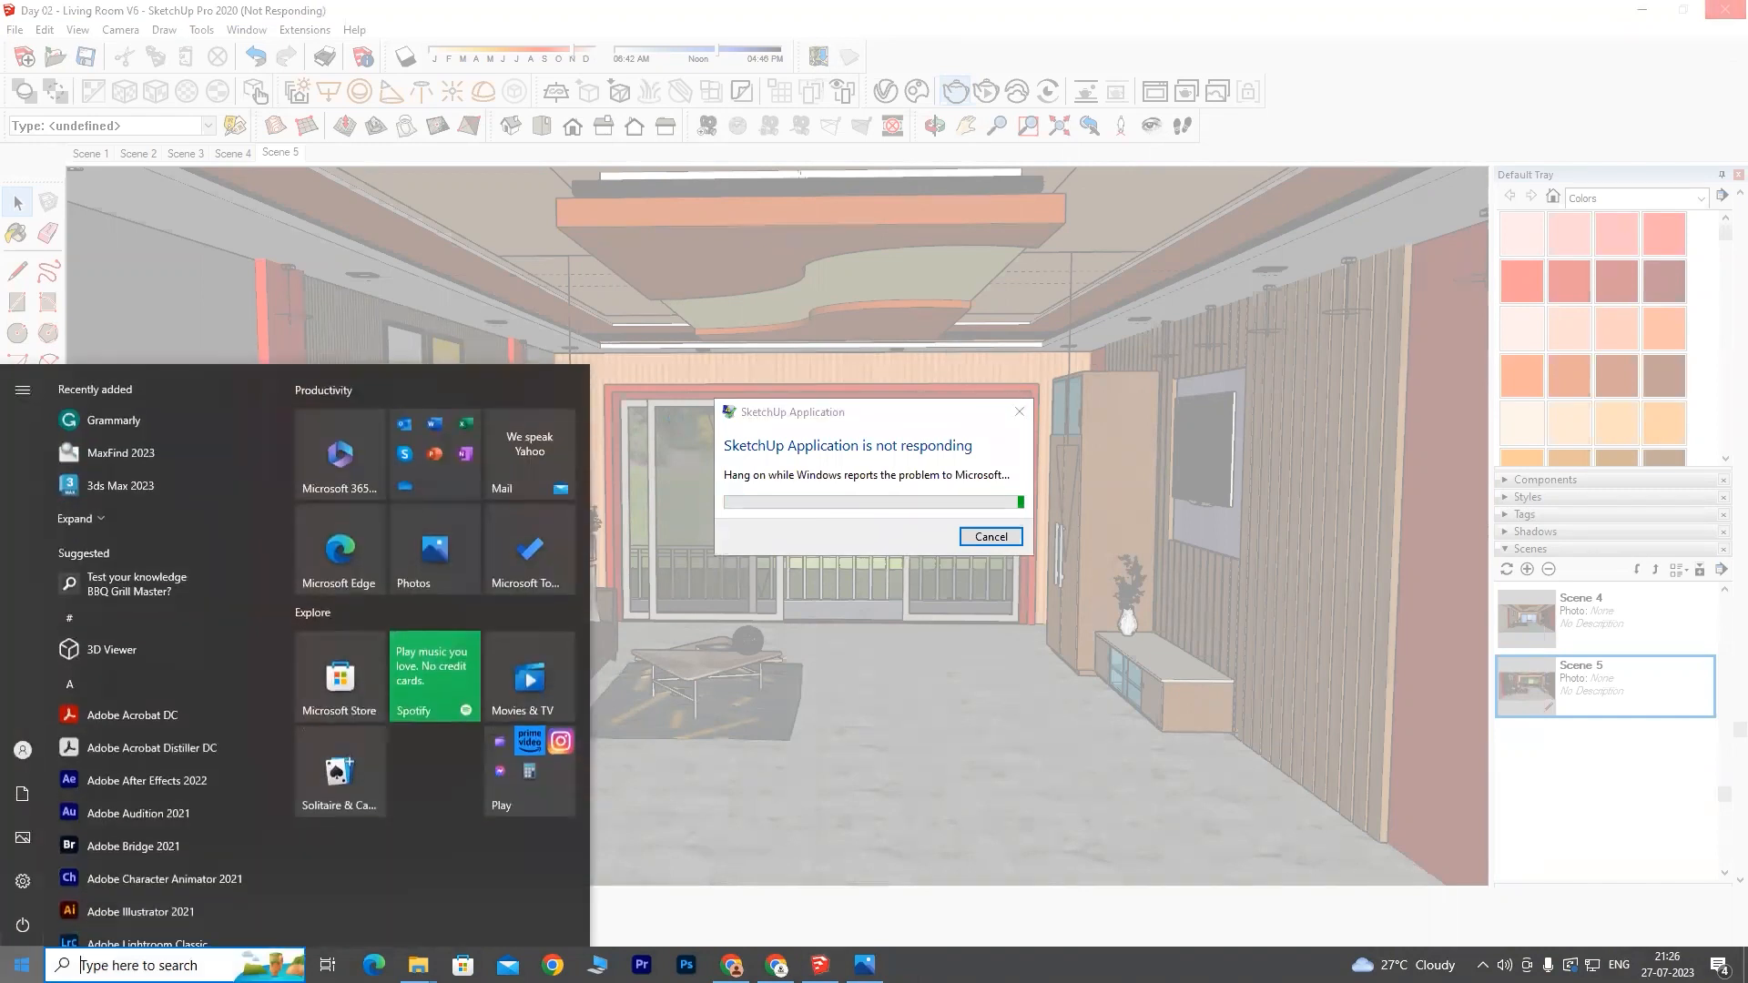
type("sketxc")
key("BackSpace")
key("BackSpace")
type("ch")
left_click(236, 477)
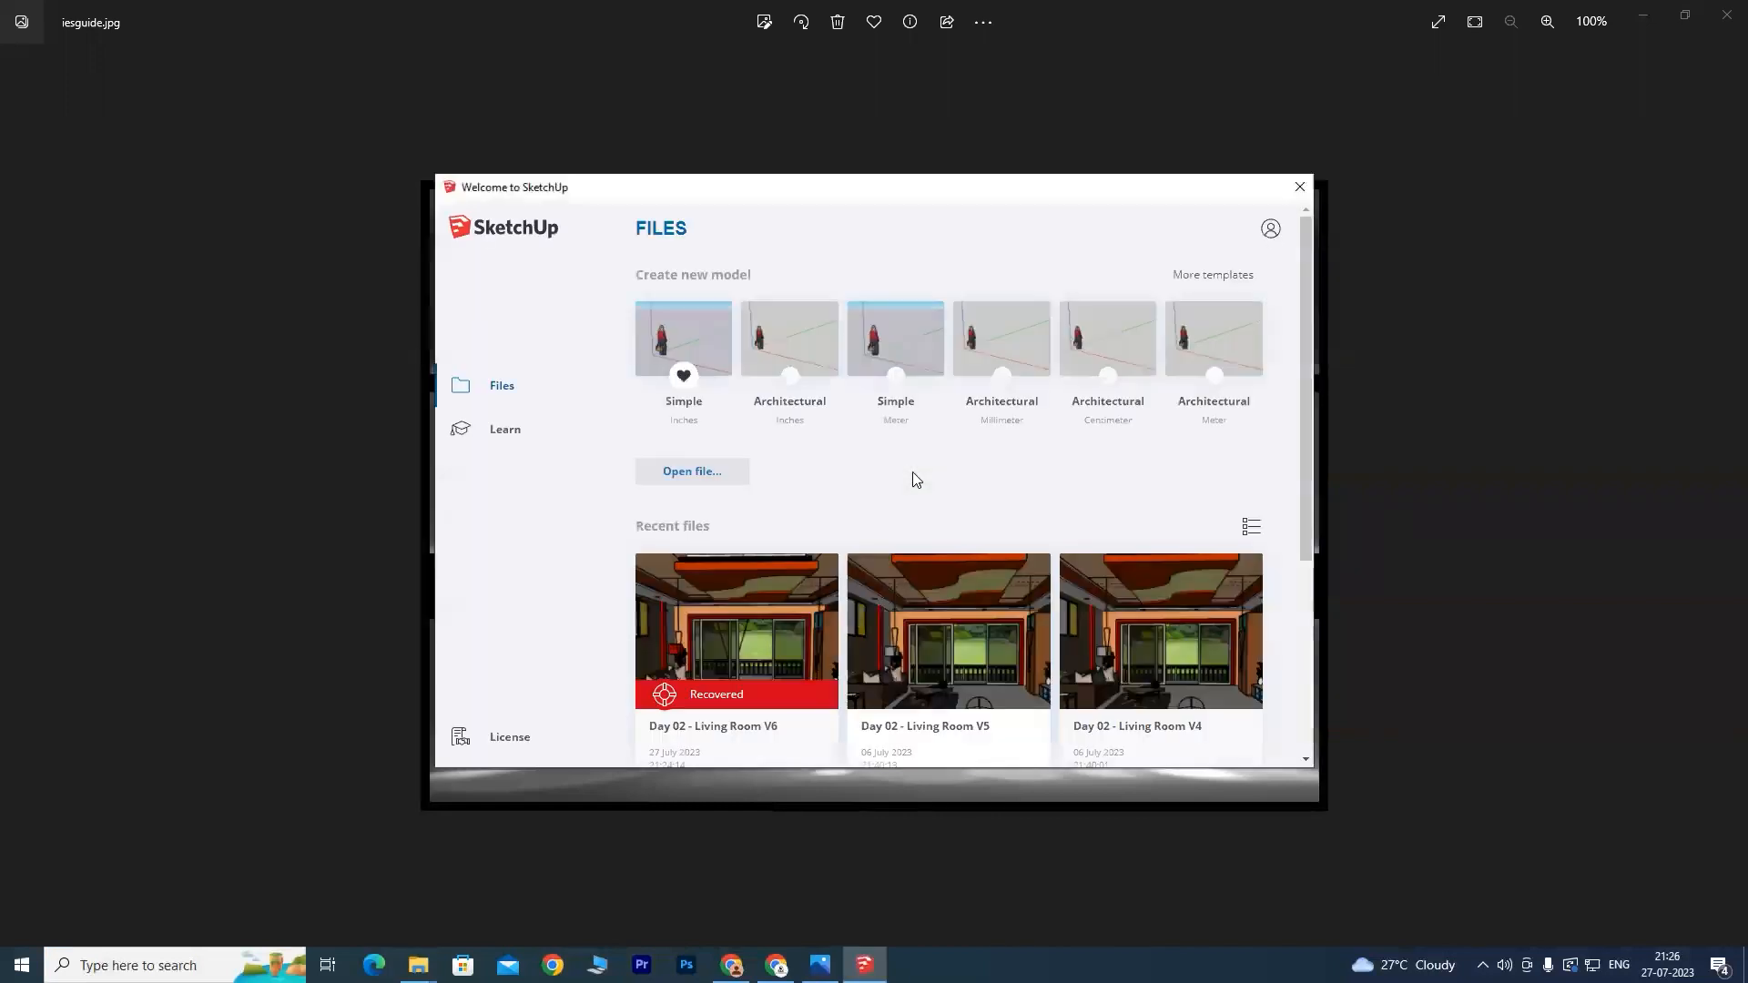
left_click(748, 633)
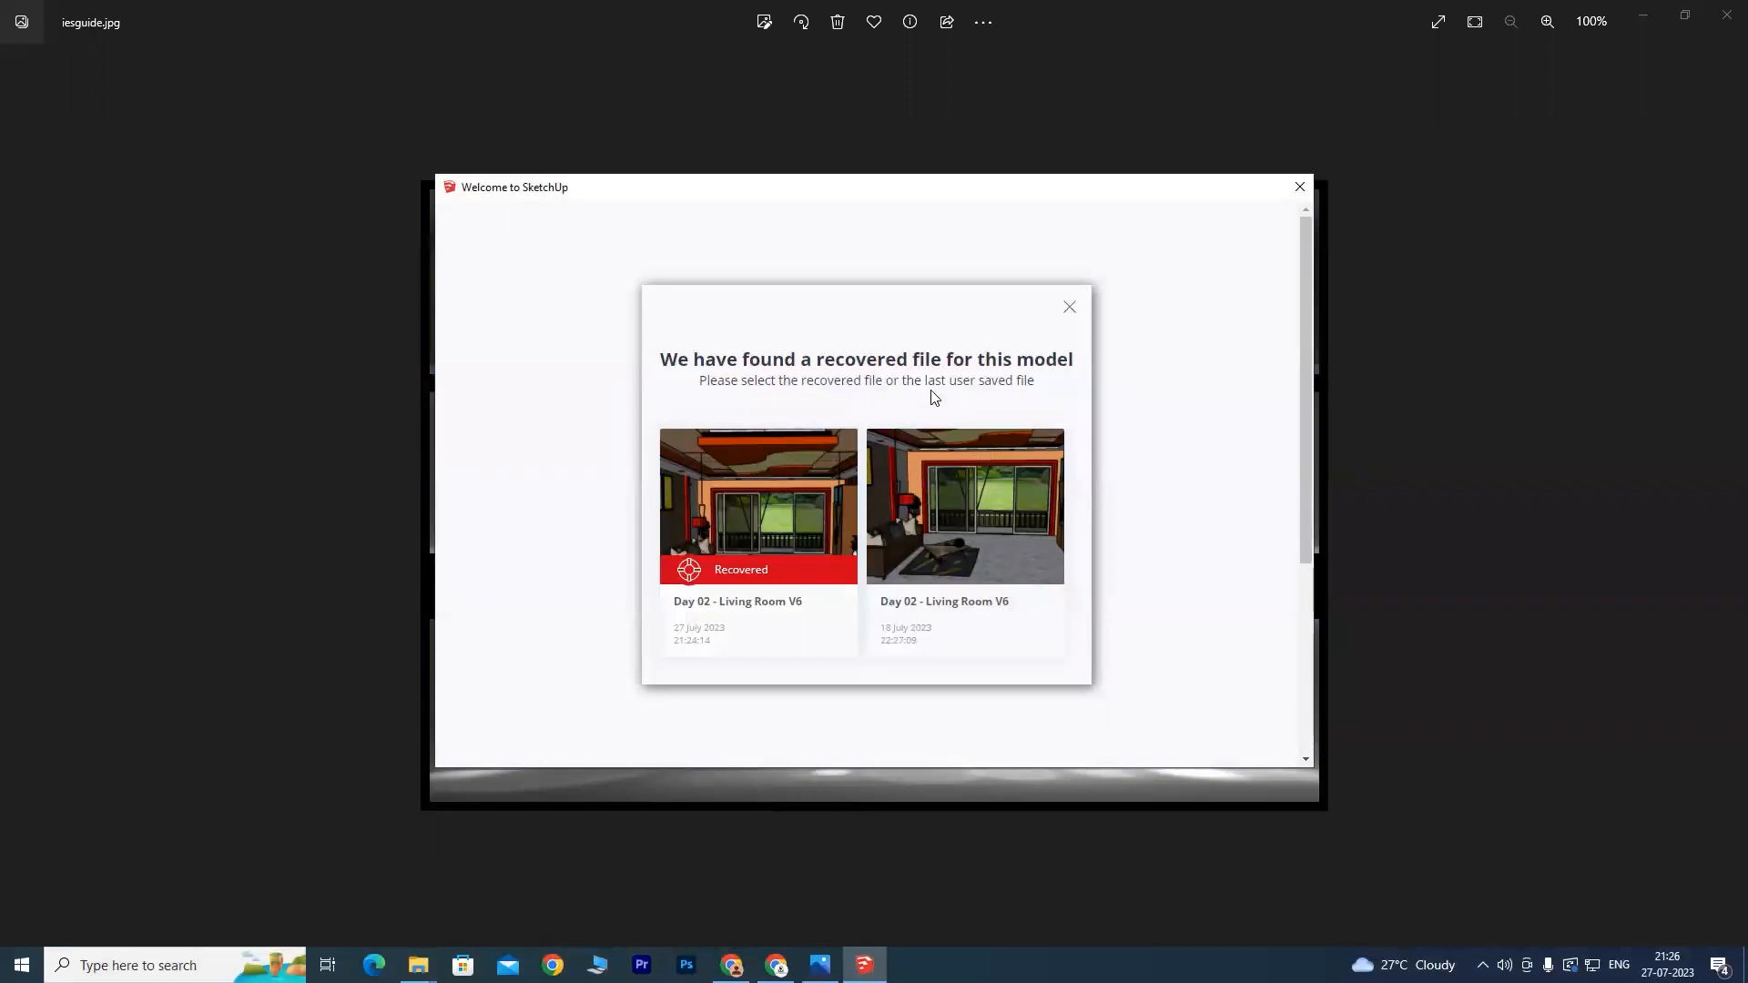
left_click(754, 485)
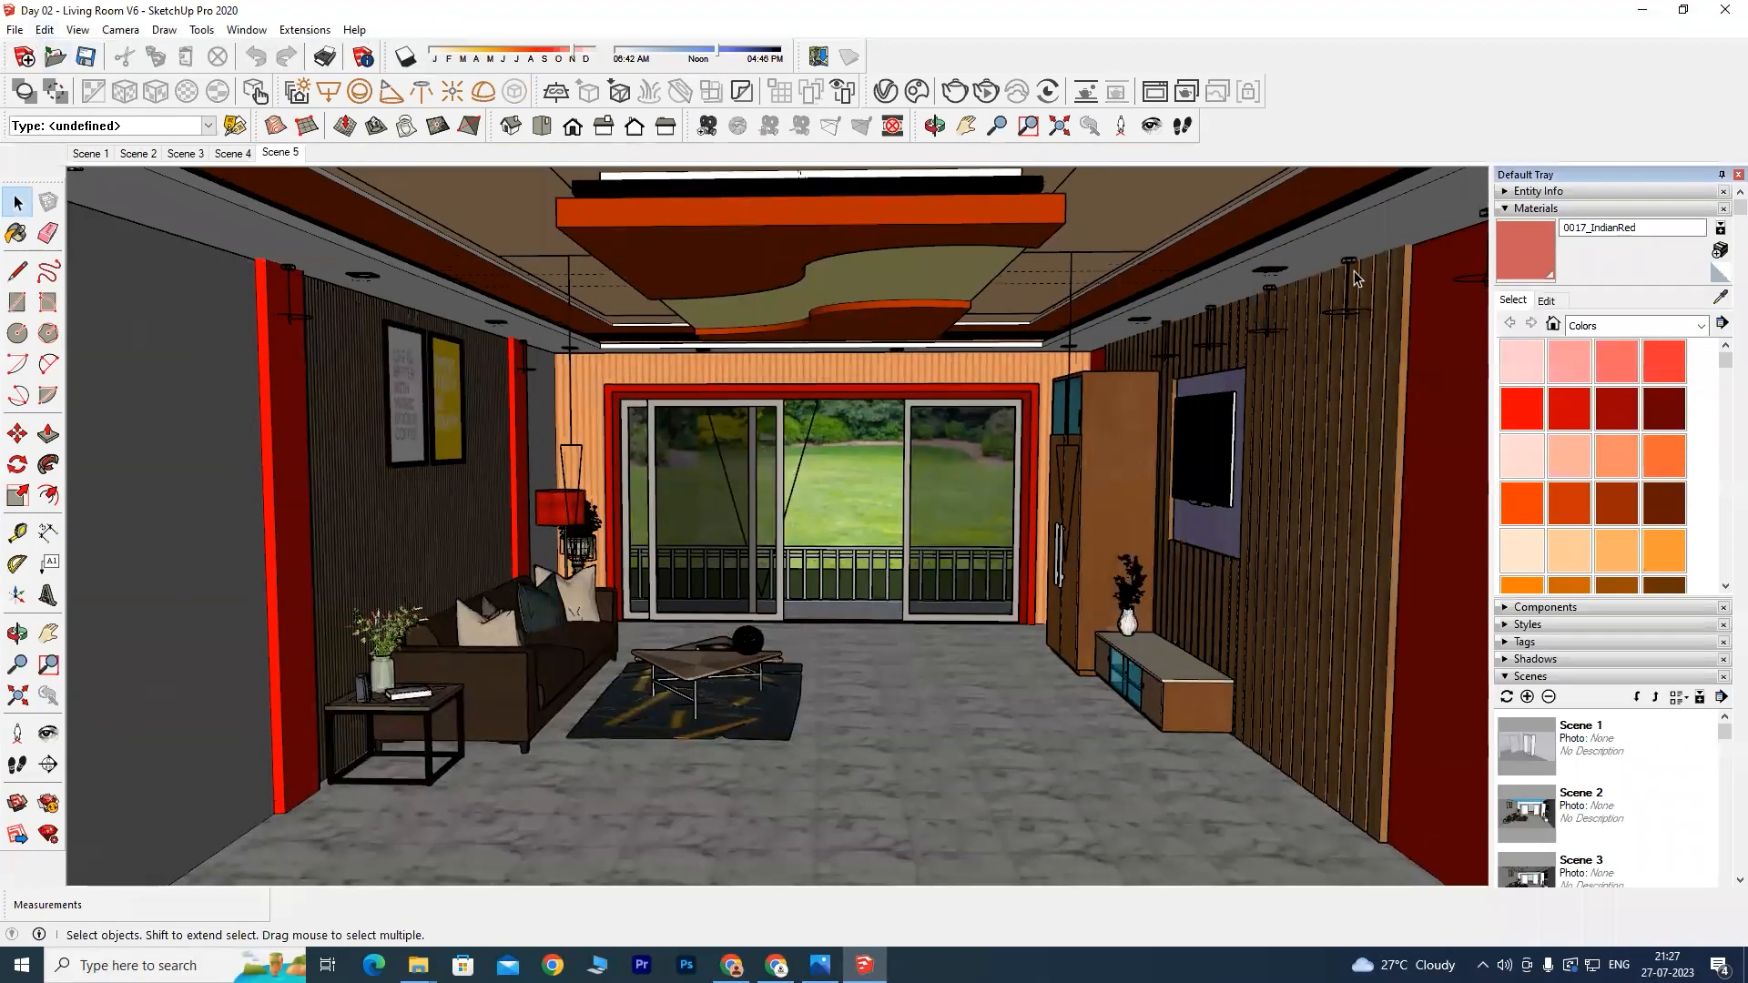
Step: Save the recovered model as a new file named Day 02 - Living Room V7
left_click(16, 31)
left_click(76, 138)
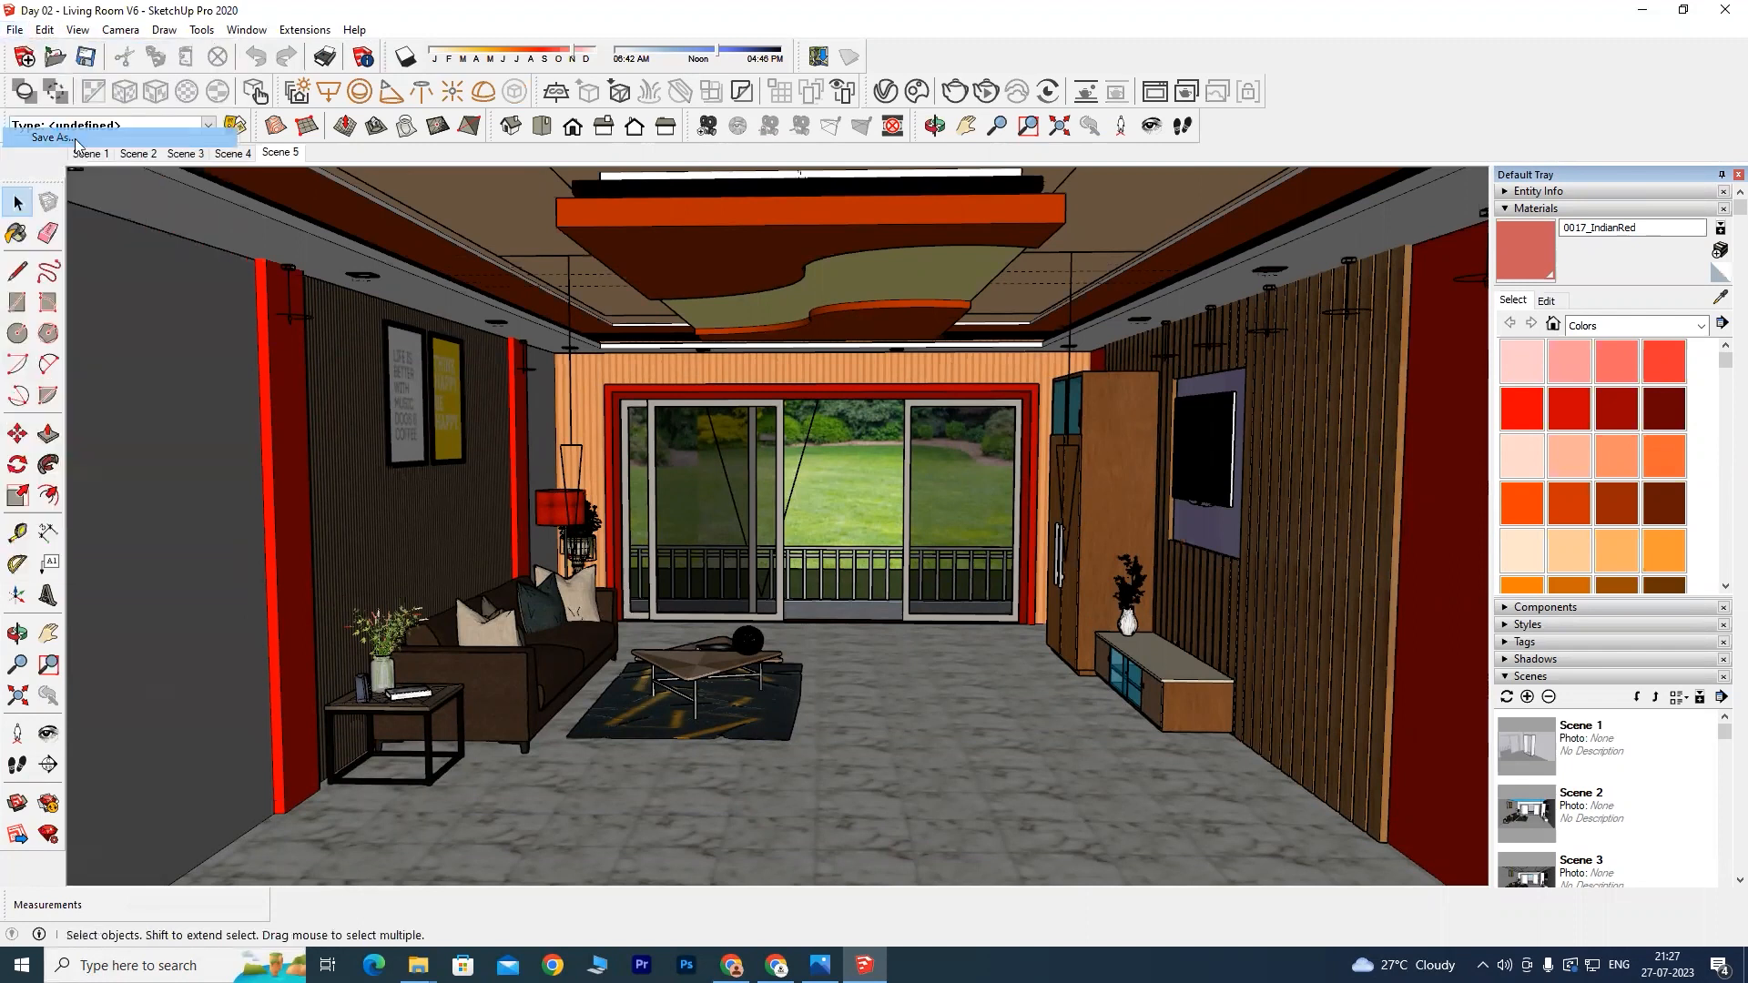
left_click(833, 640)
key("BackSpace")
type("7")
key("Return")
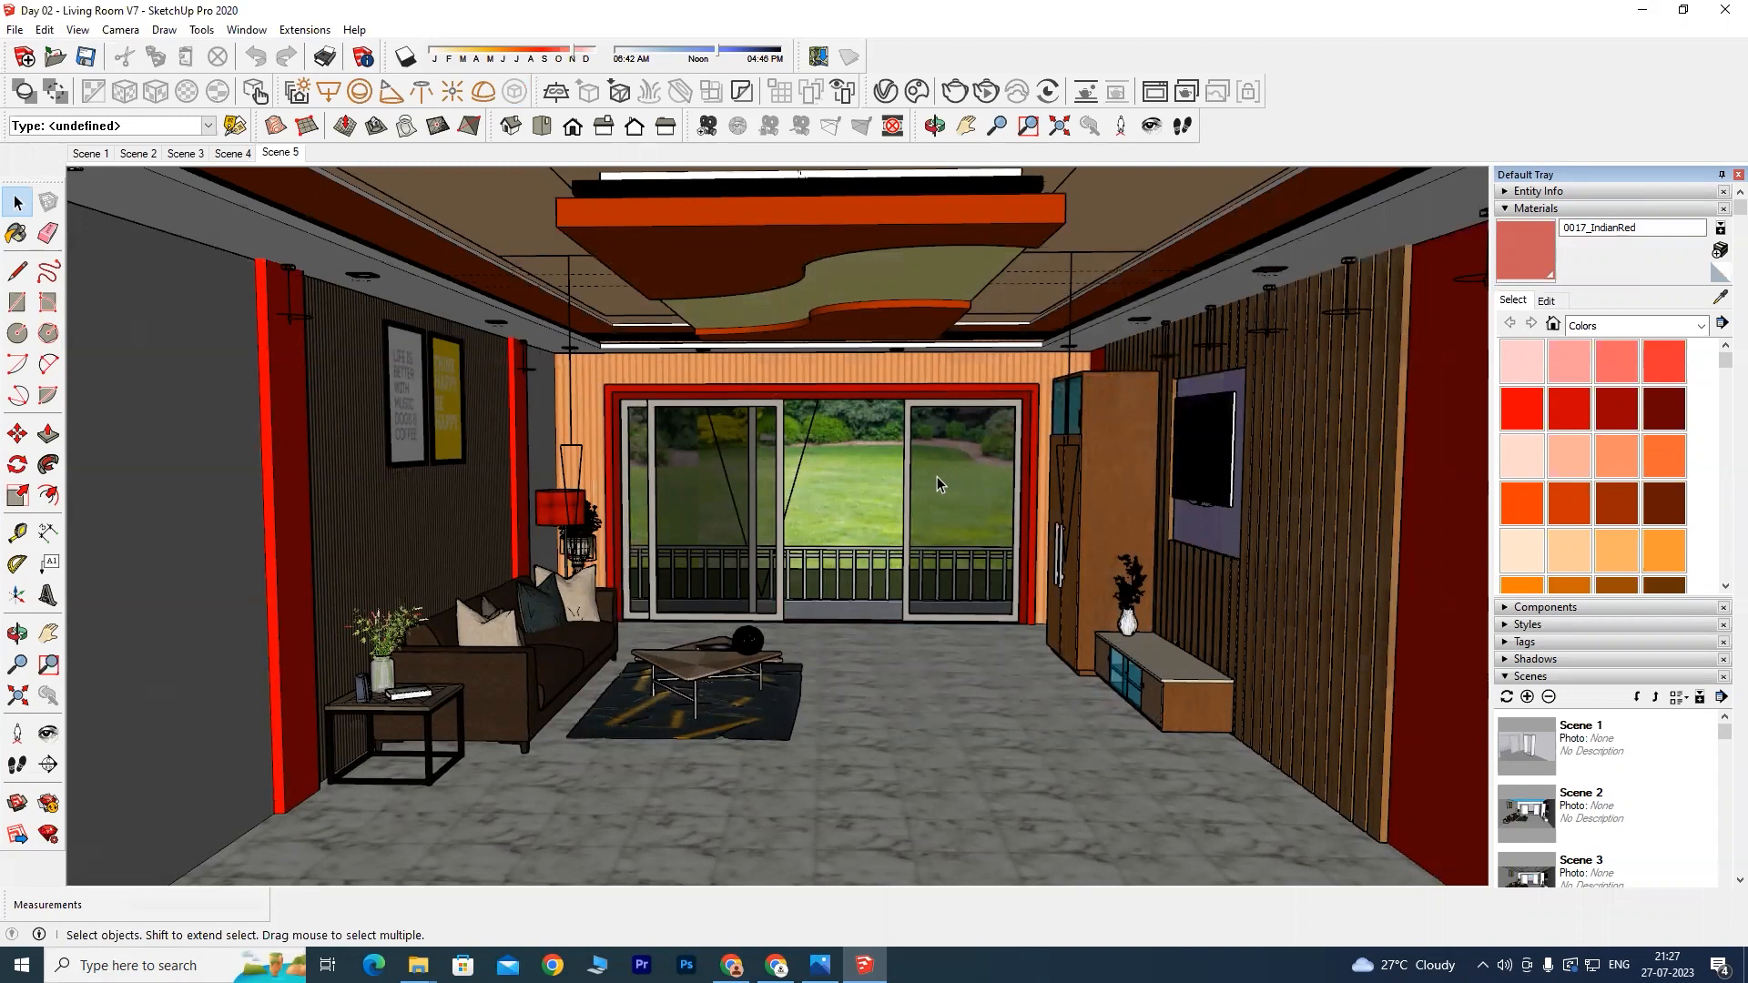
Step: Set the V-Ray denoiser to NVIDIA AI with the CPU engine and render the living room
left_click(890, 93)
left_click(922, 214)
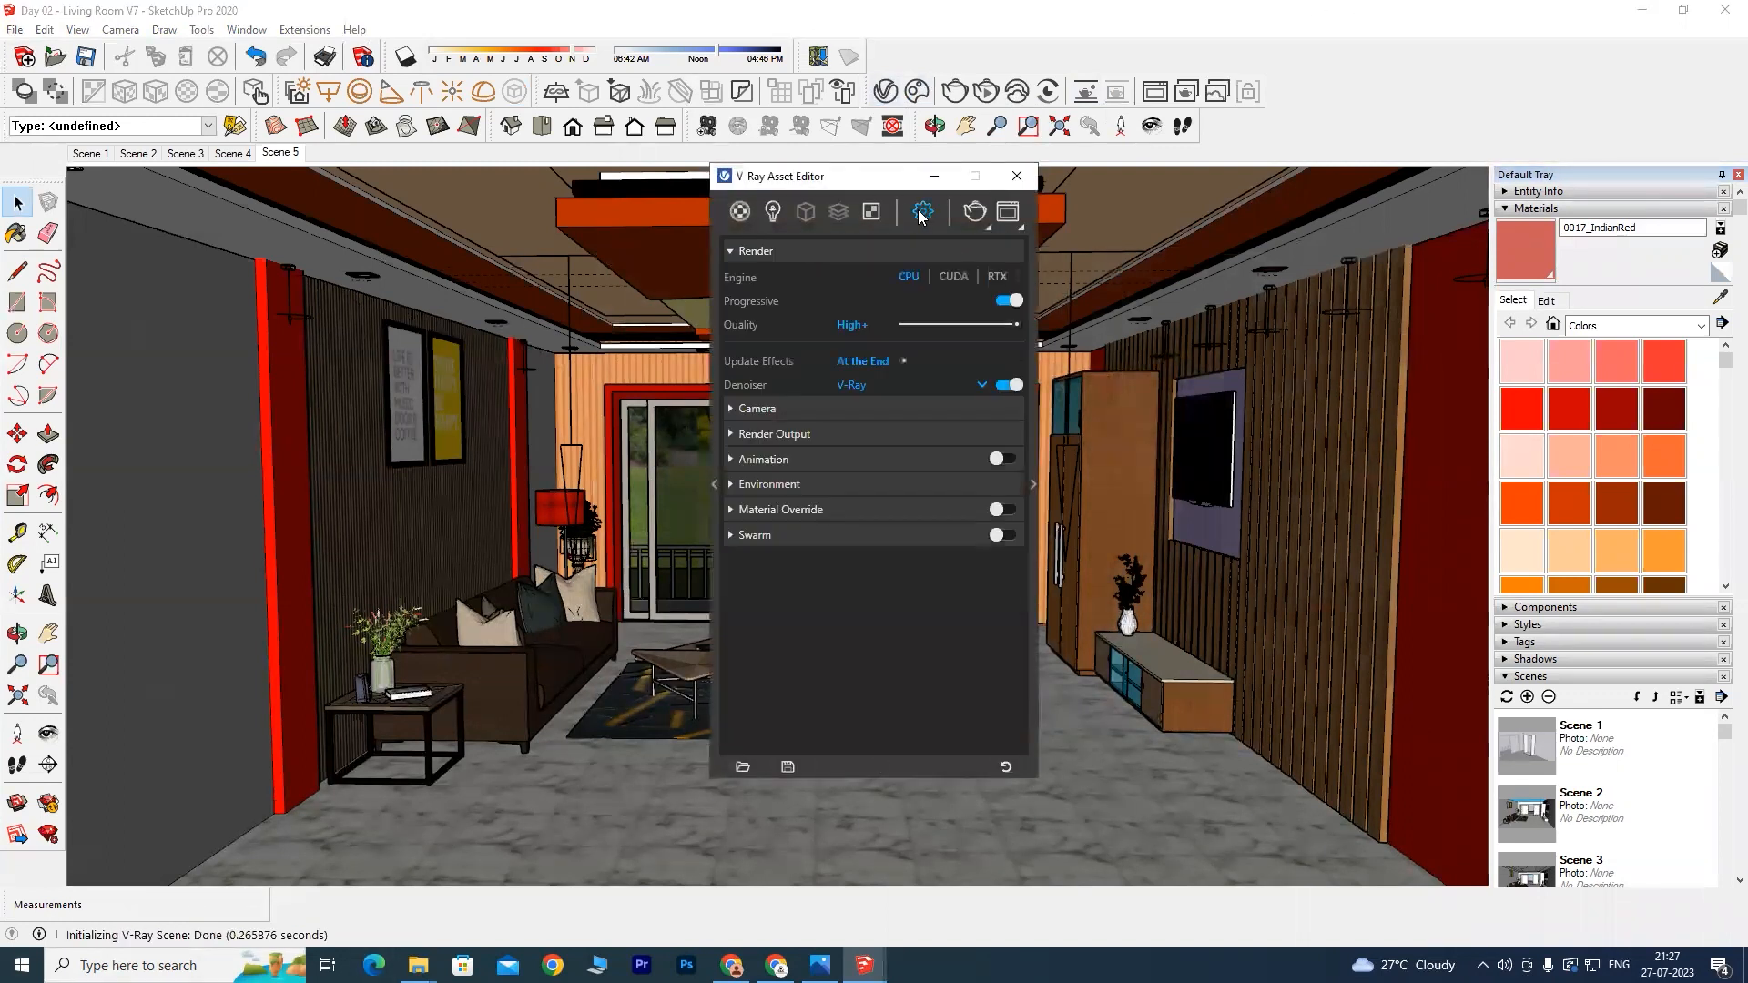
left_click(880, 387)
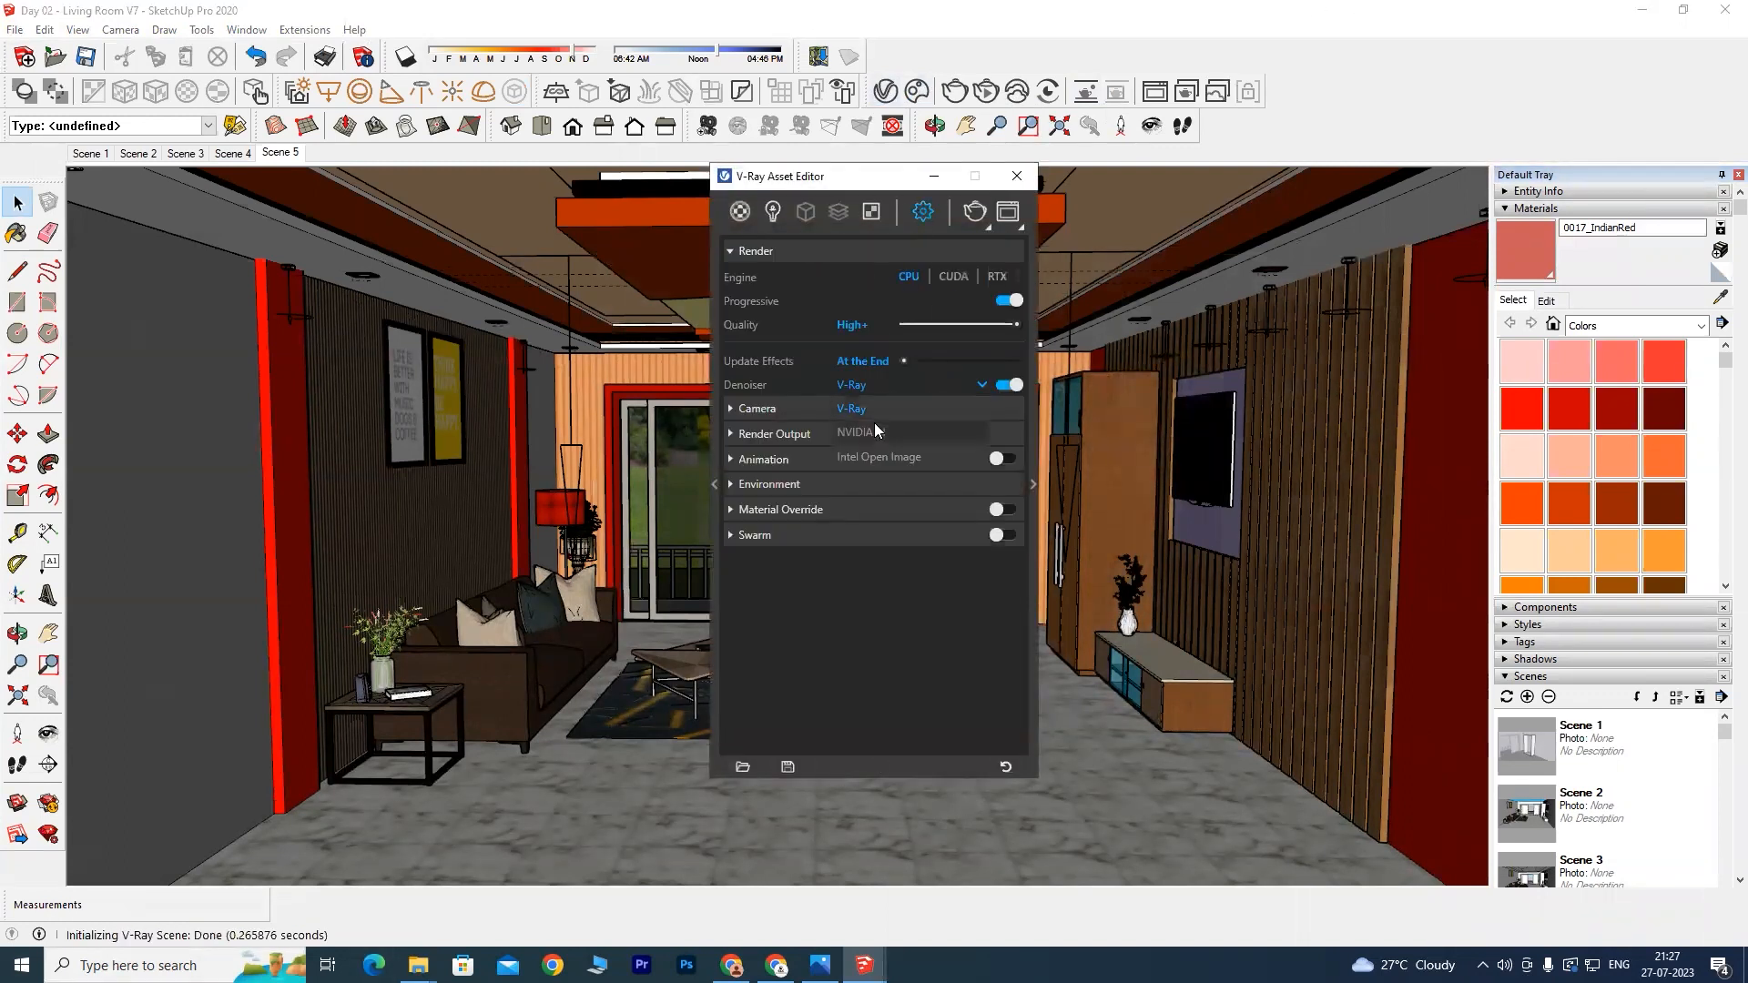
left_click(860, 432)
left_click(772, 212)
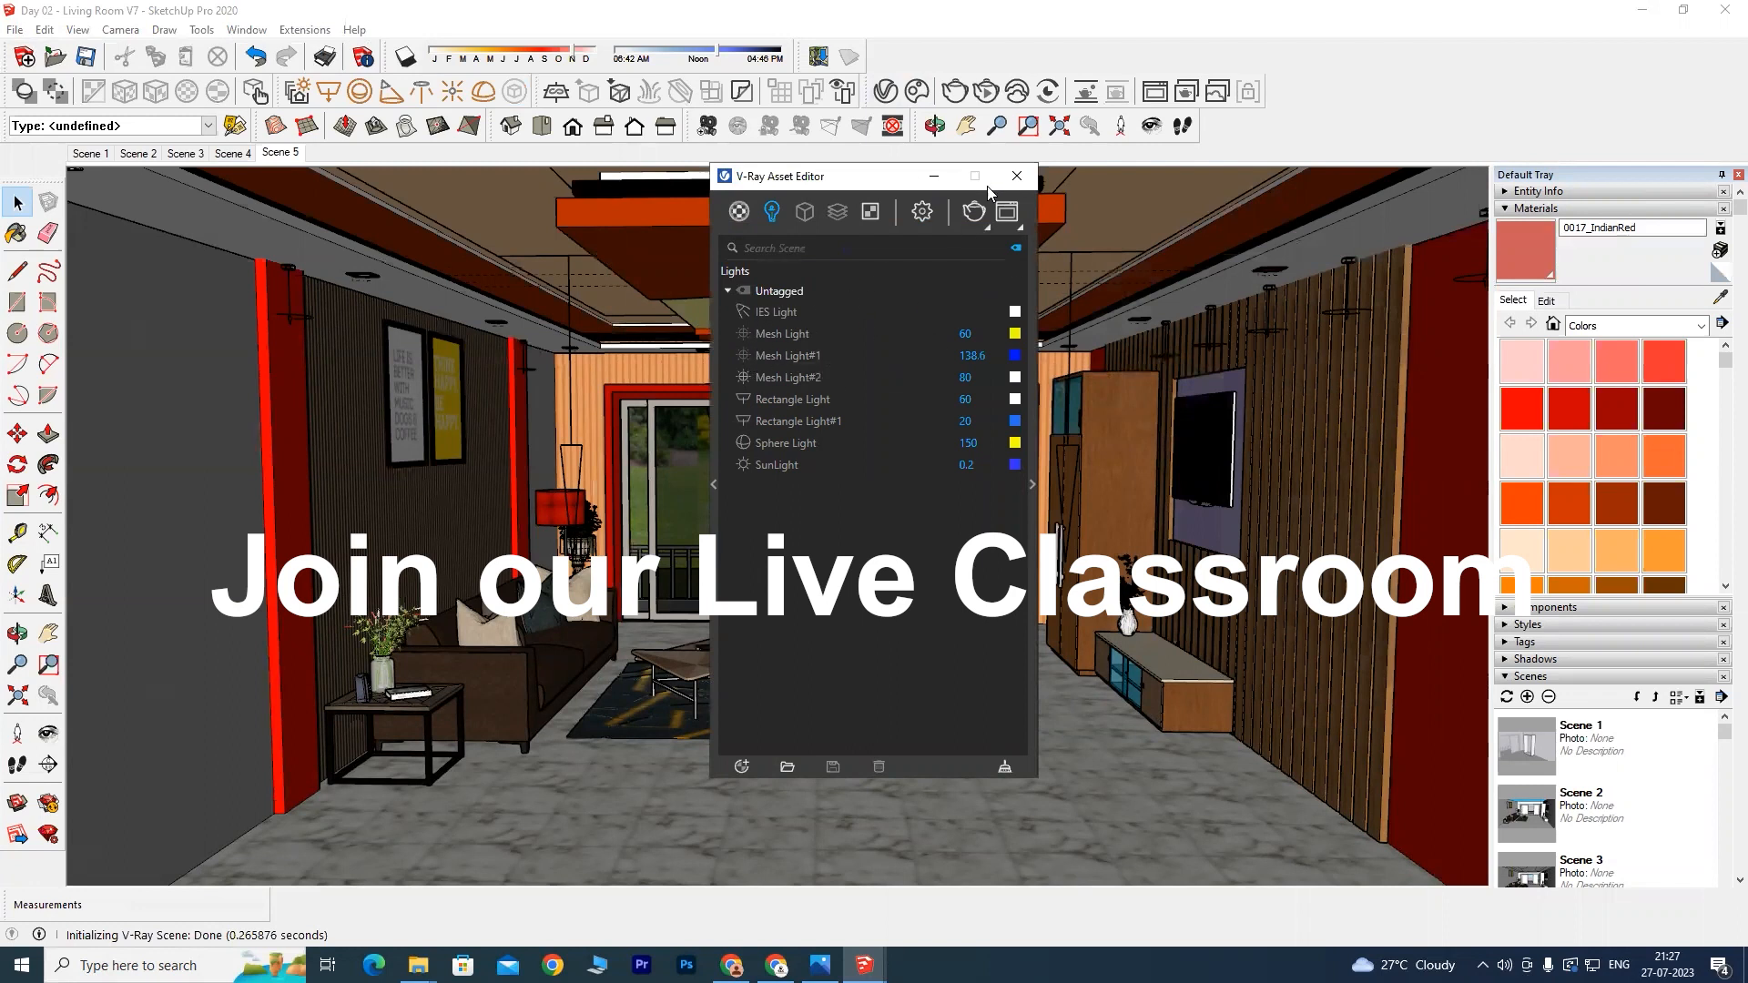
left_click(922, 214)
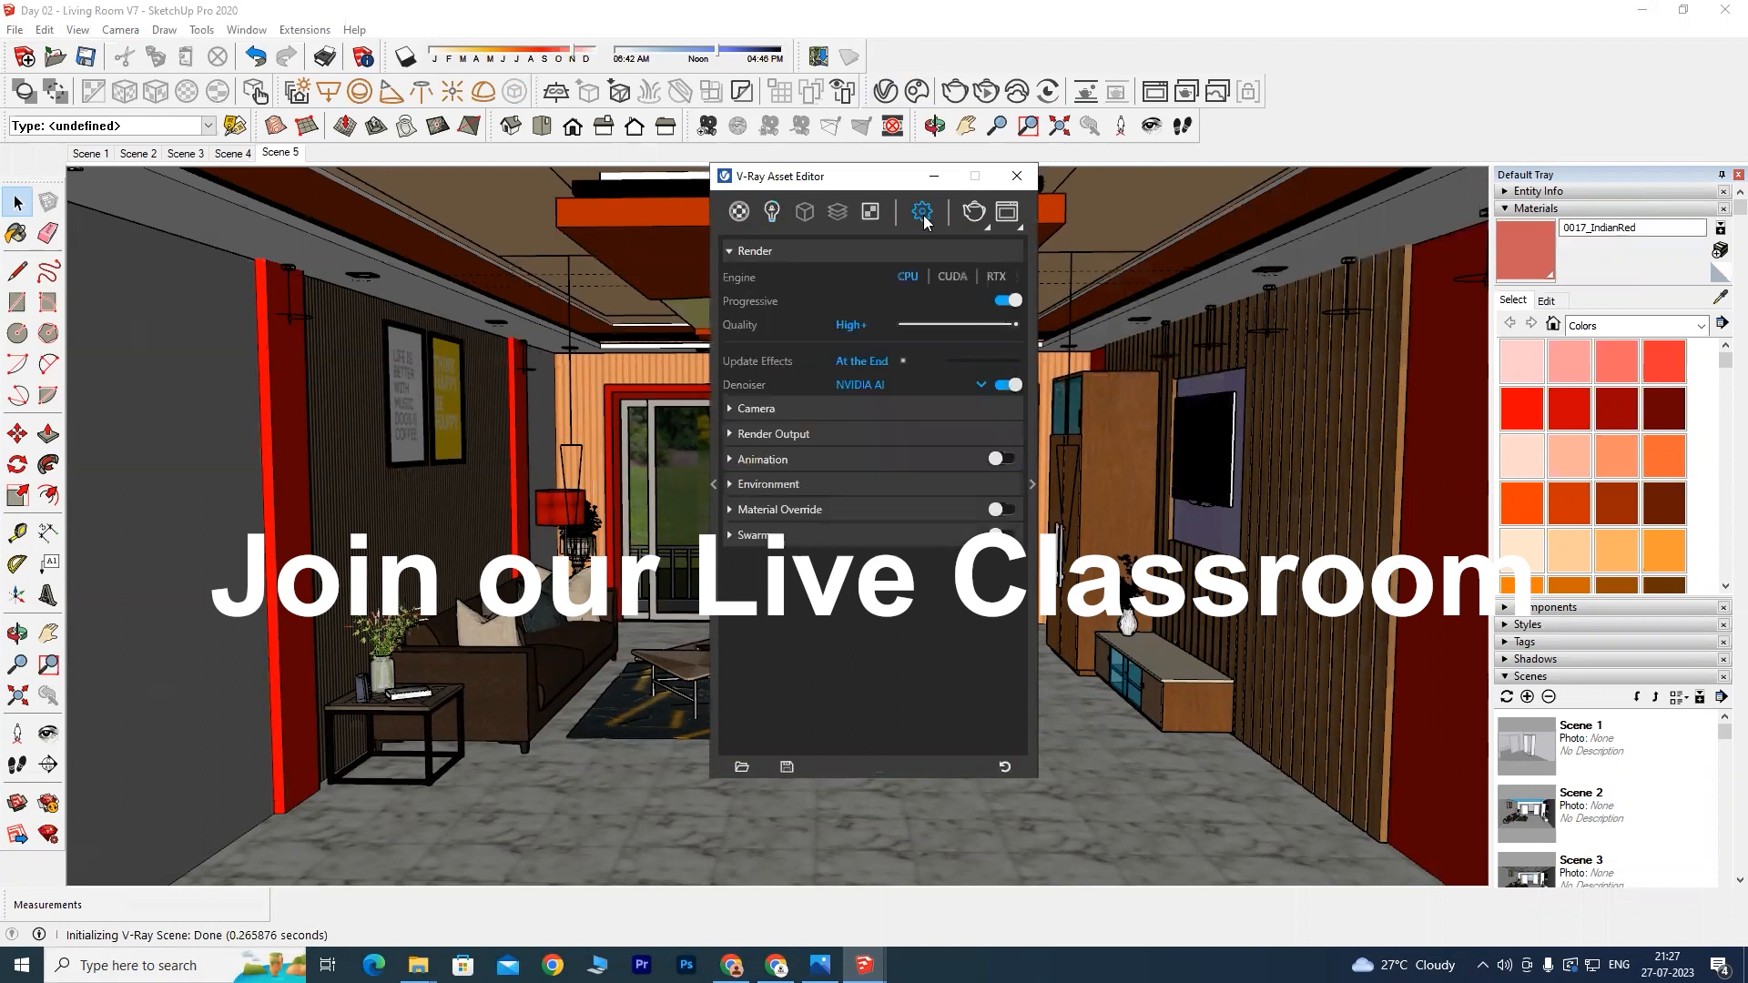
left_click(958, 92)
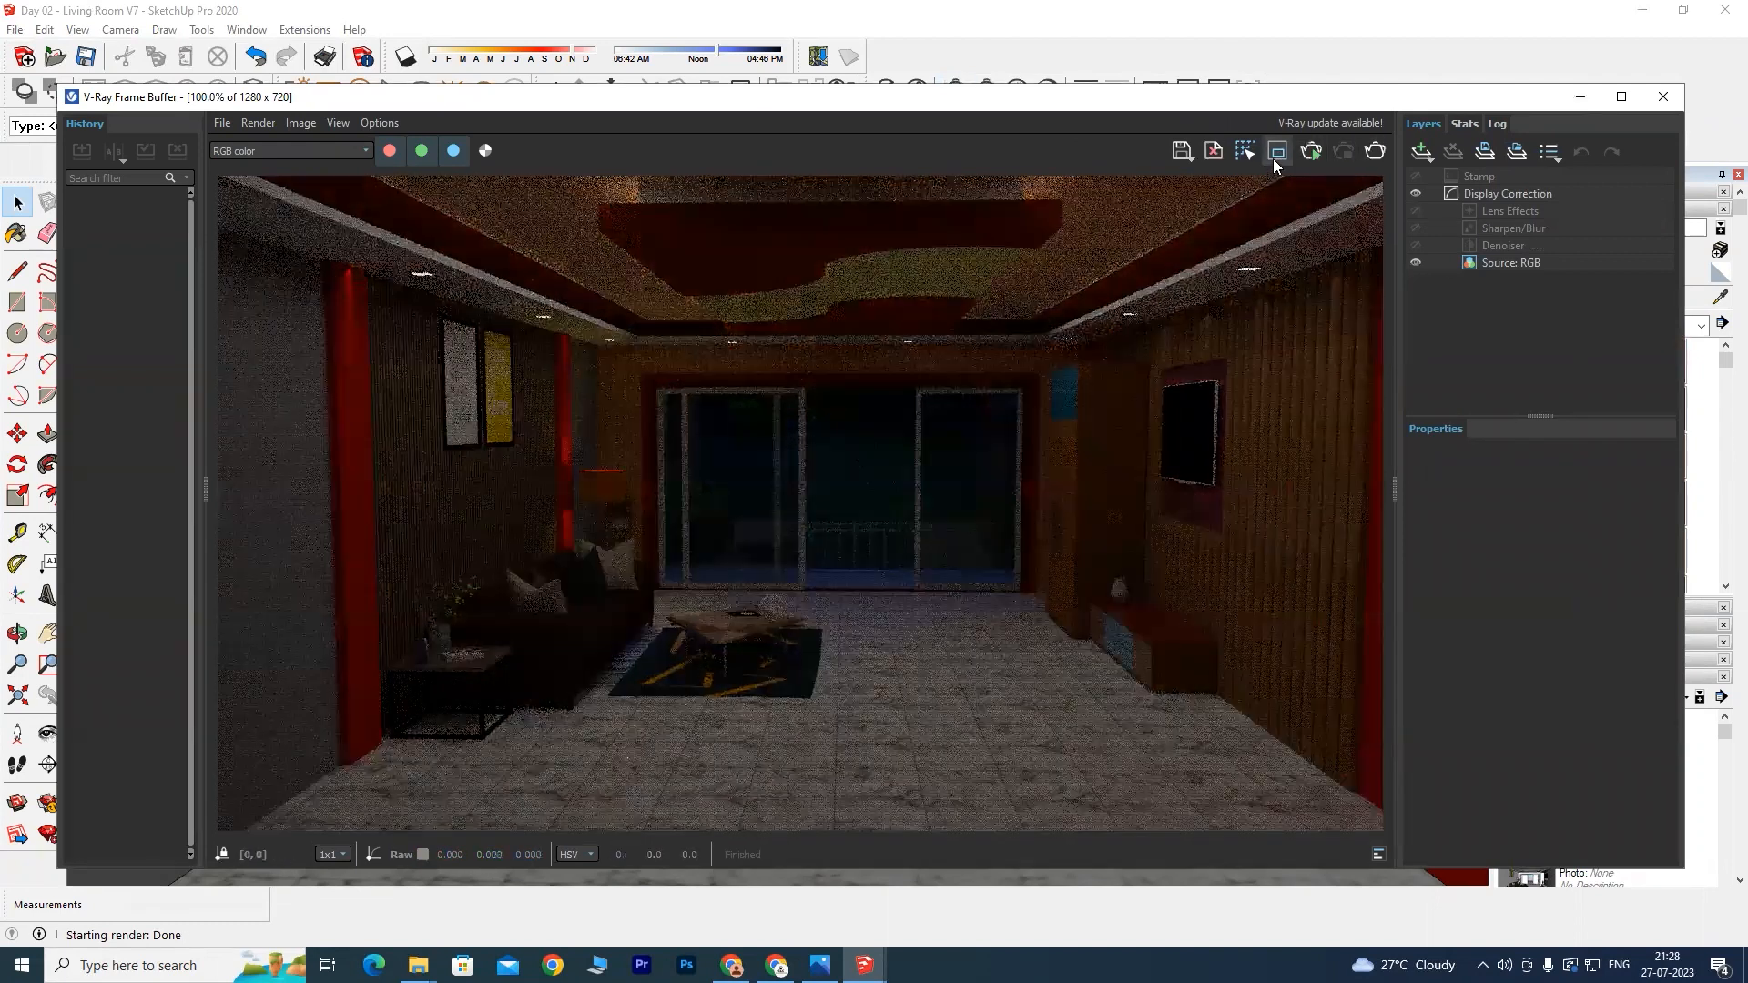
Step: Define a render region spanning the sofa wall, balcony doors and tall cabinet, and render only that region
left_click(1276, 153)
left_click_drag(608, 311, 1075, 624)
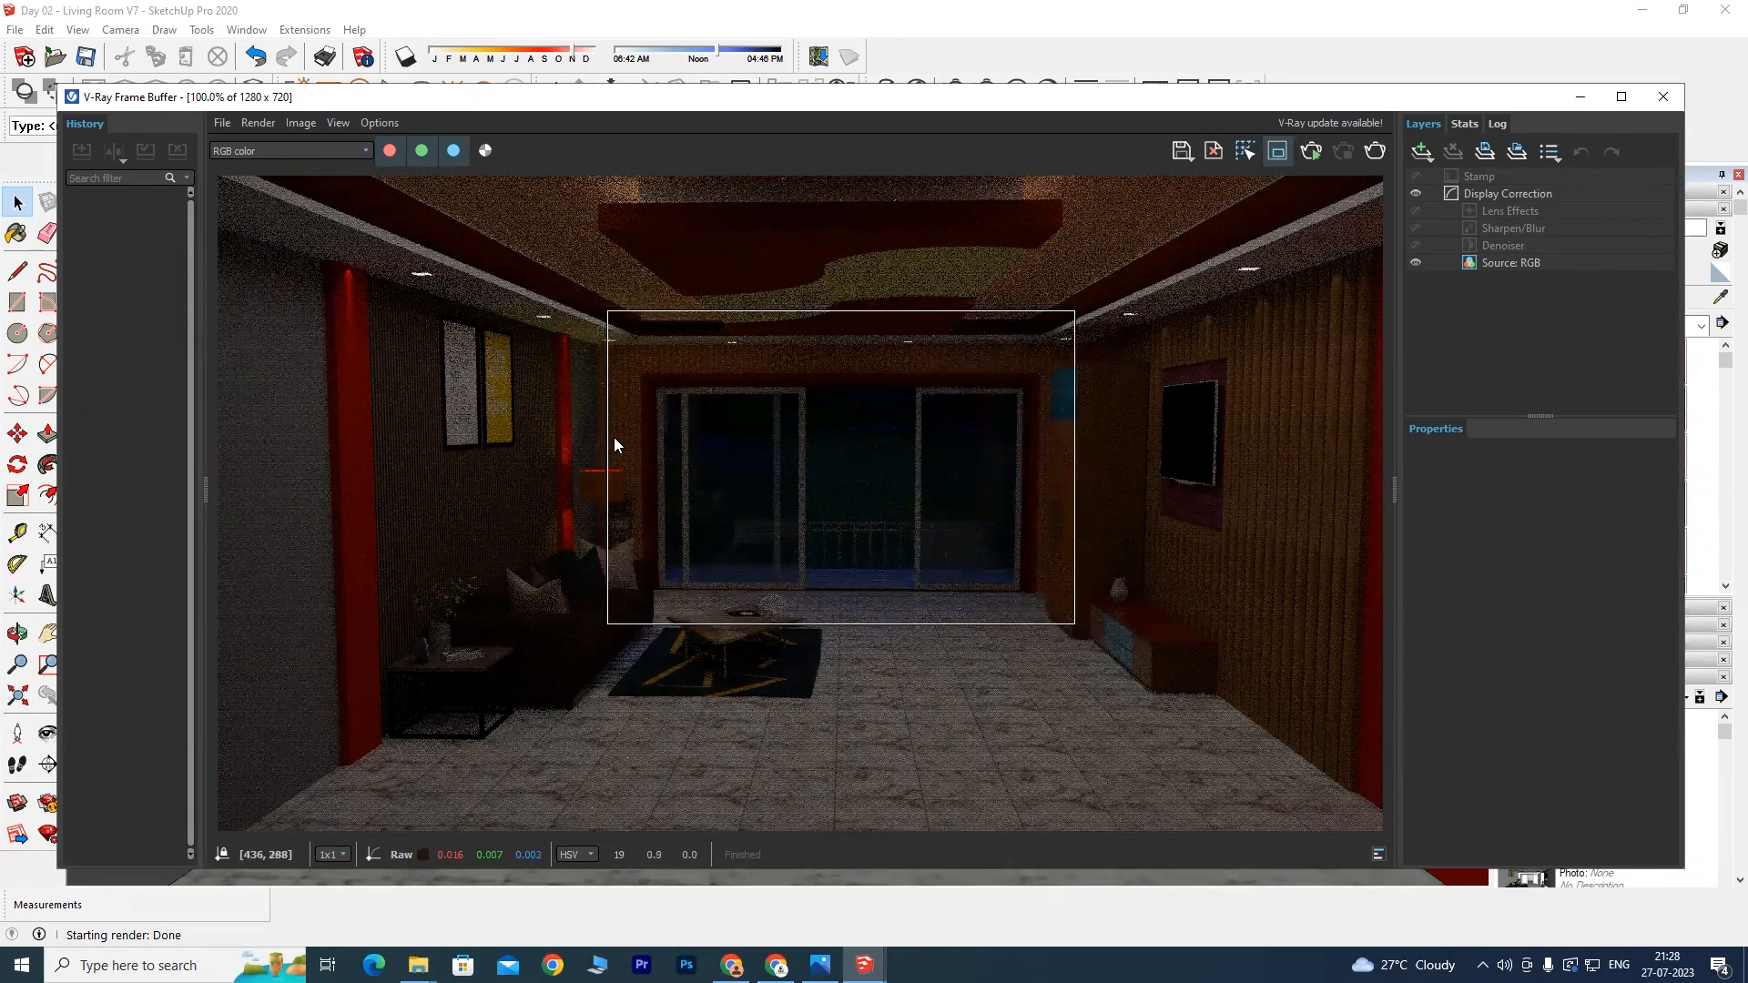
mouse_move(605, 459)
left_click_drag(604, 459, 367, 462)
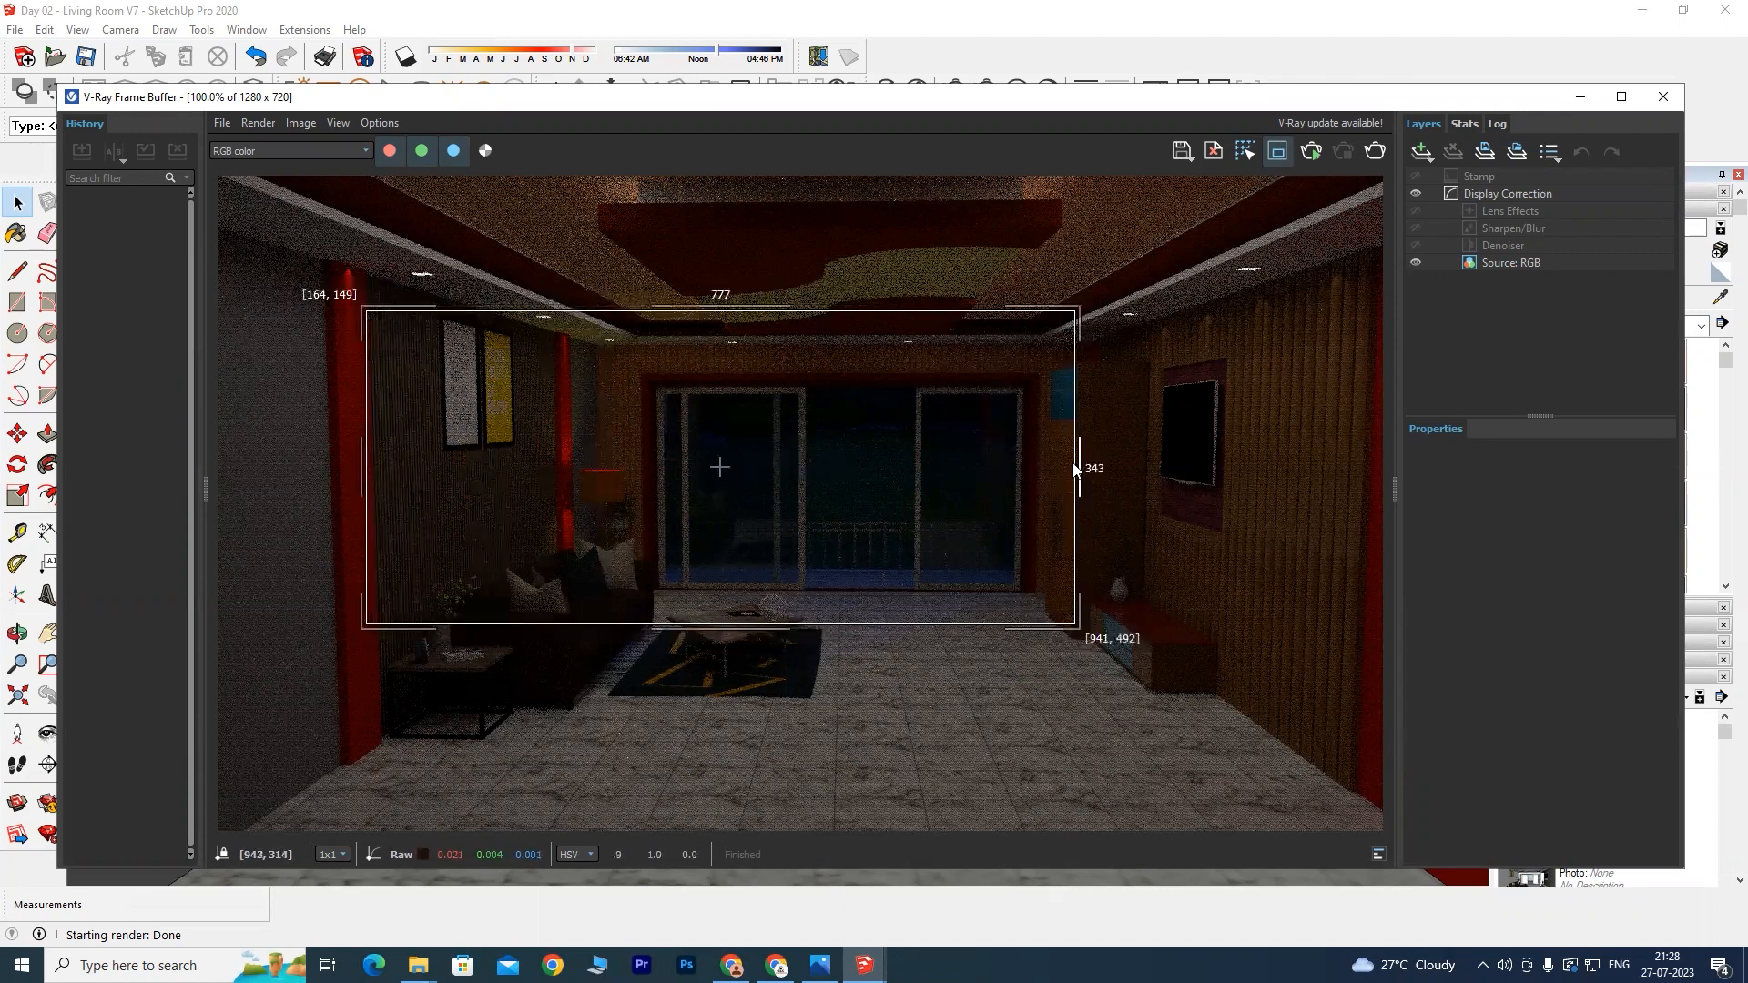
mouse_move(1078, 453)
left_click_drag(1078, 454, 1135, 455)
scroll(815, 429, "up", 2)
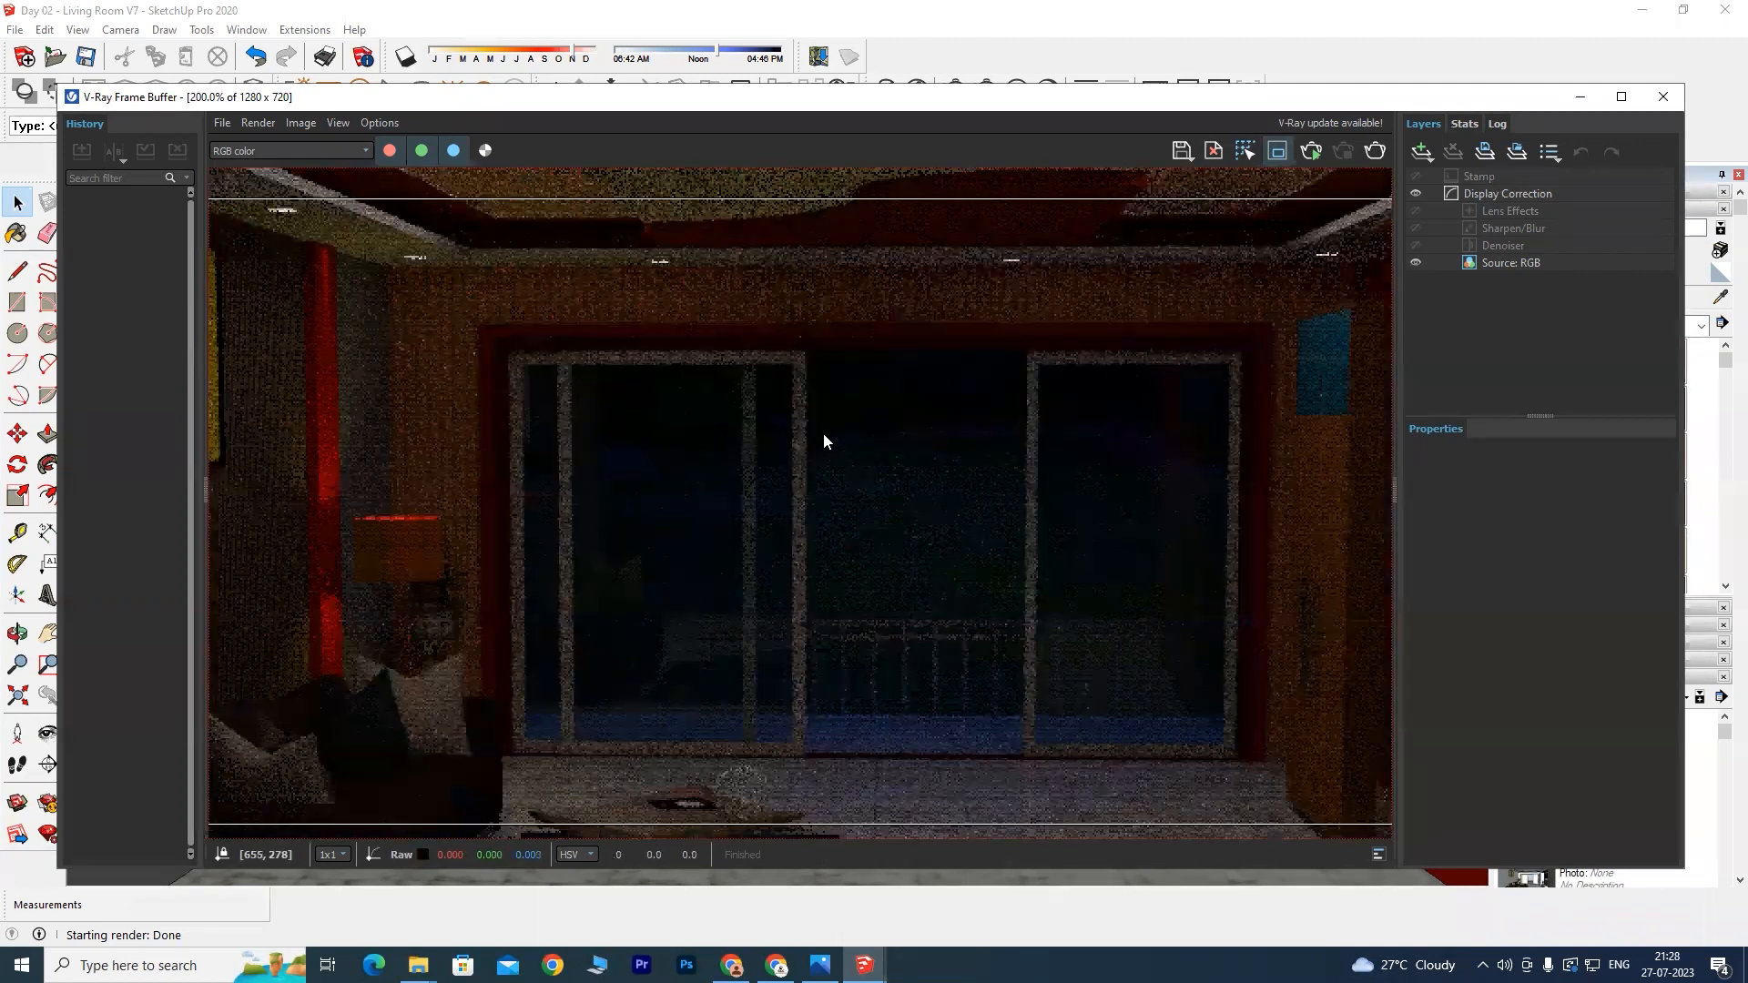
left_click(1375, 151)
Step: Examine the region render up close around the balcony doors, the floor lamp and the lit red wall strip
scroll(910, 437, "down", 2)
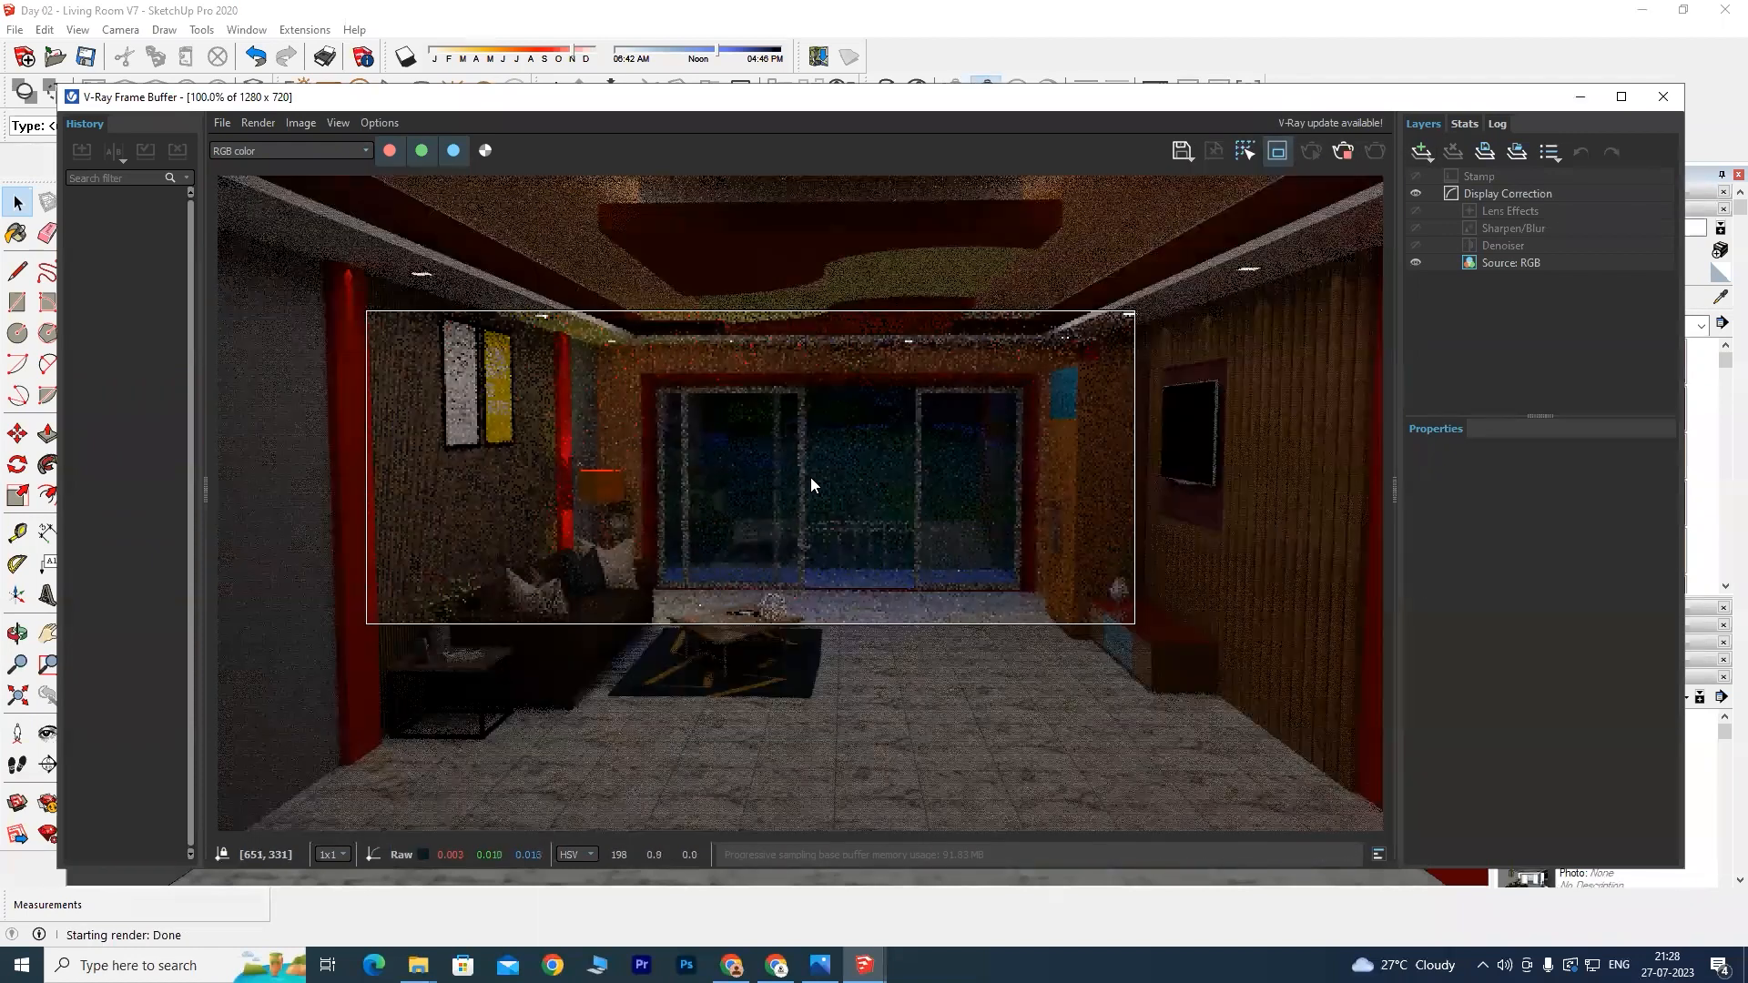
scroll(810, 481, "up", 2)
scroll(808, 488, "down", 2)
scroll(805, 492, "up", 2)
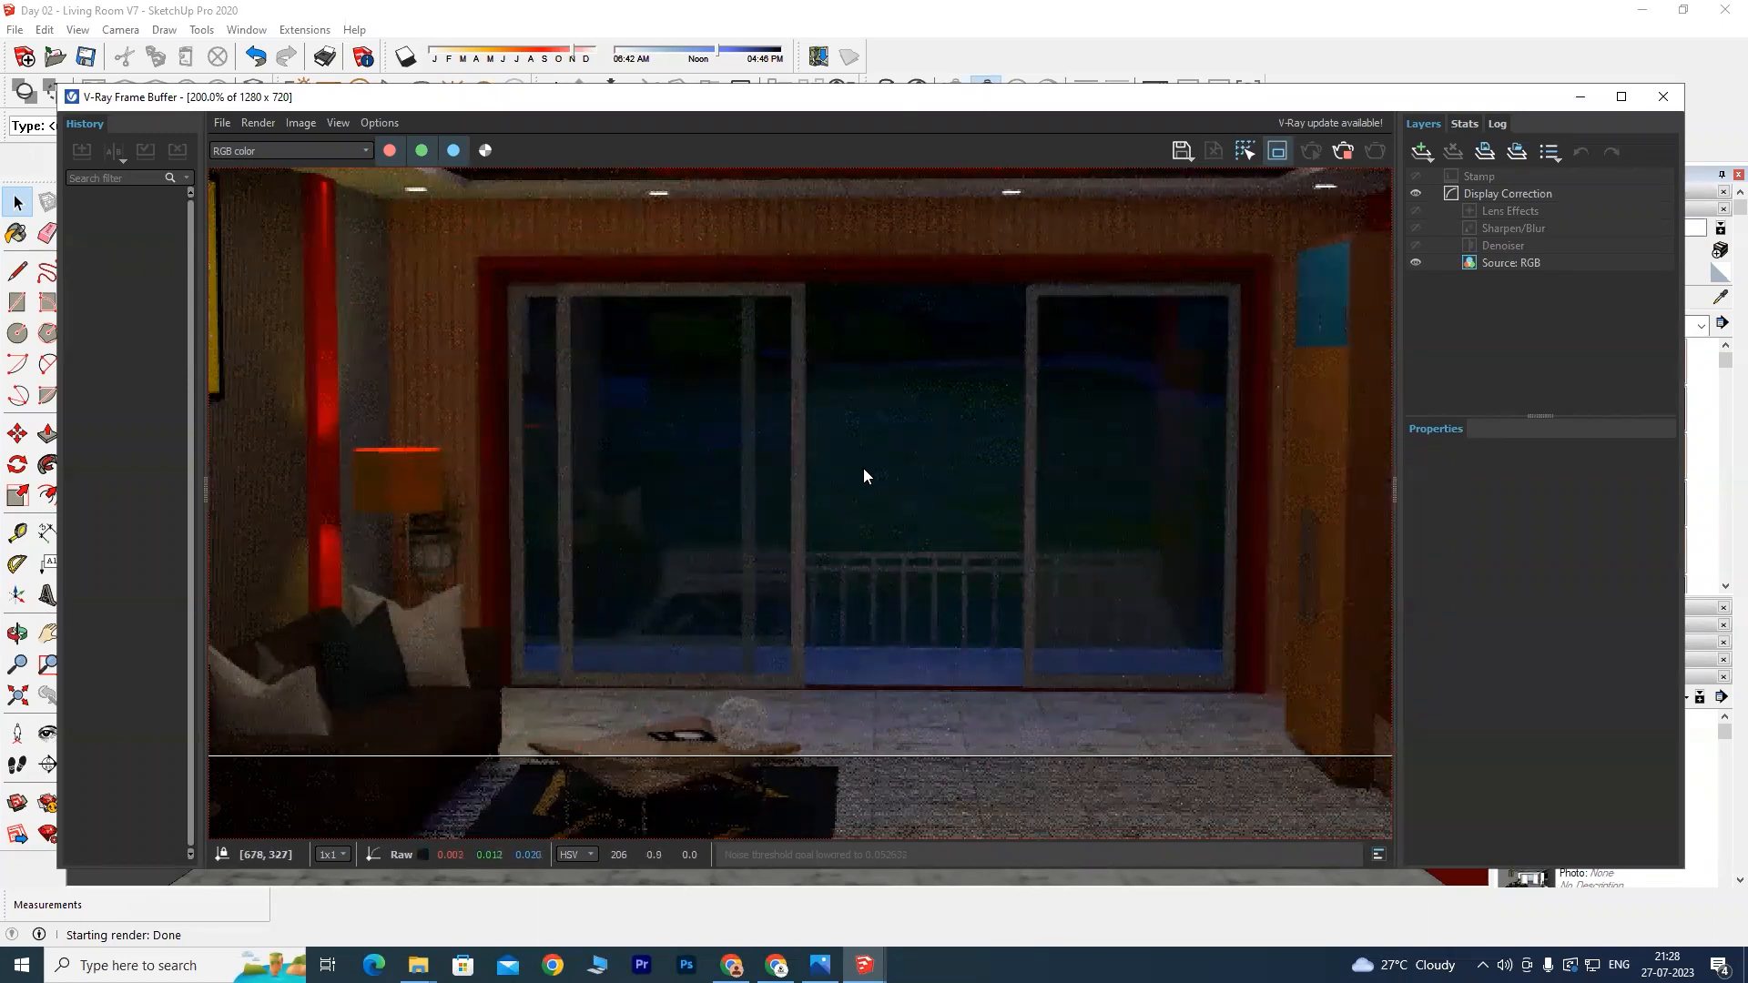
scroll(861, 483, "down", 1)
scroll(860, 479, "up", 1)
scroll(858, 487, "down", 1)
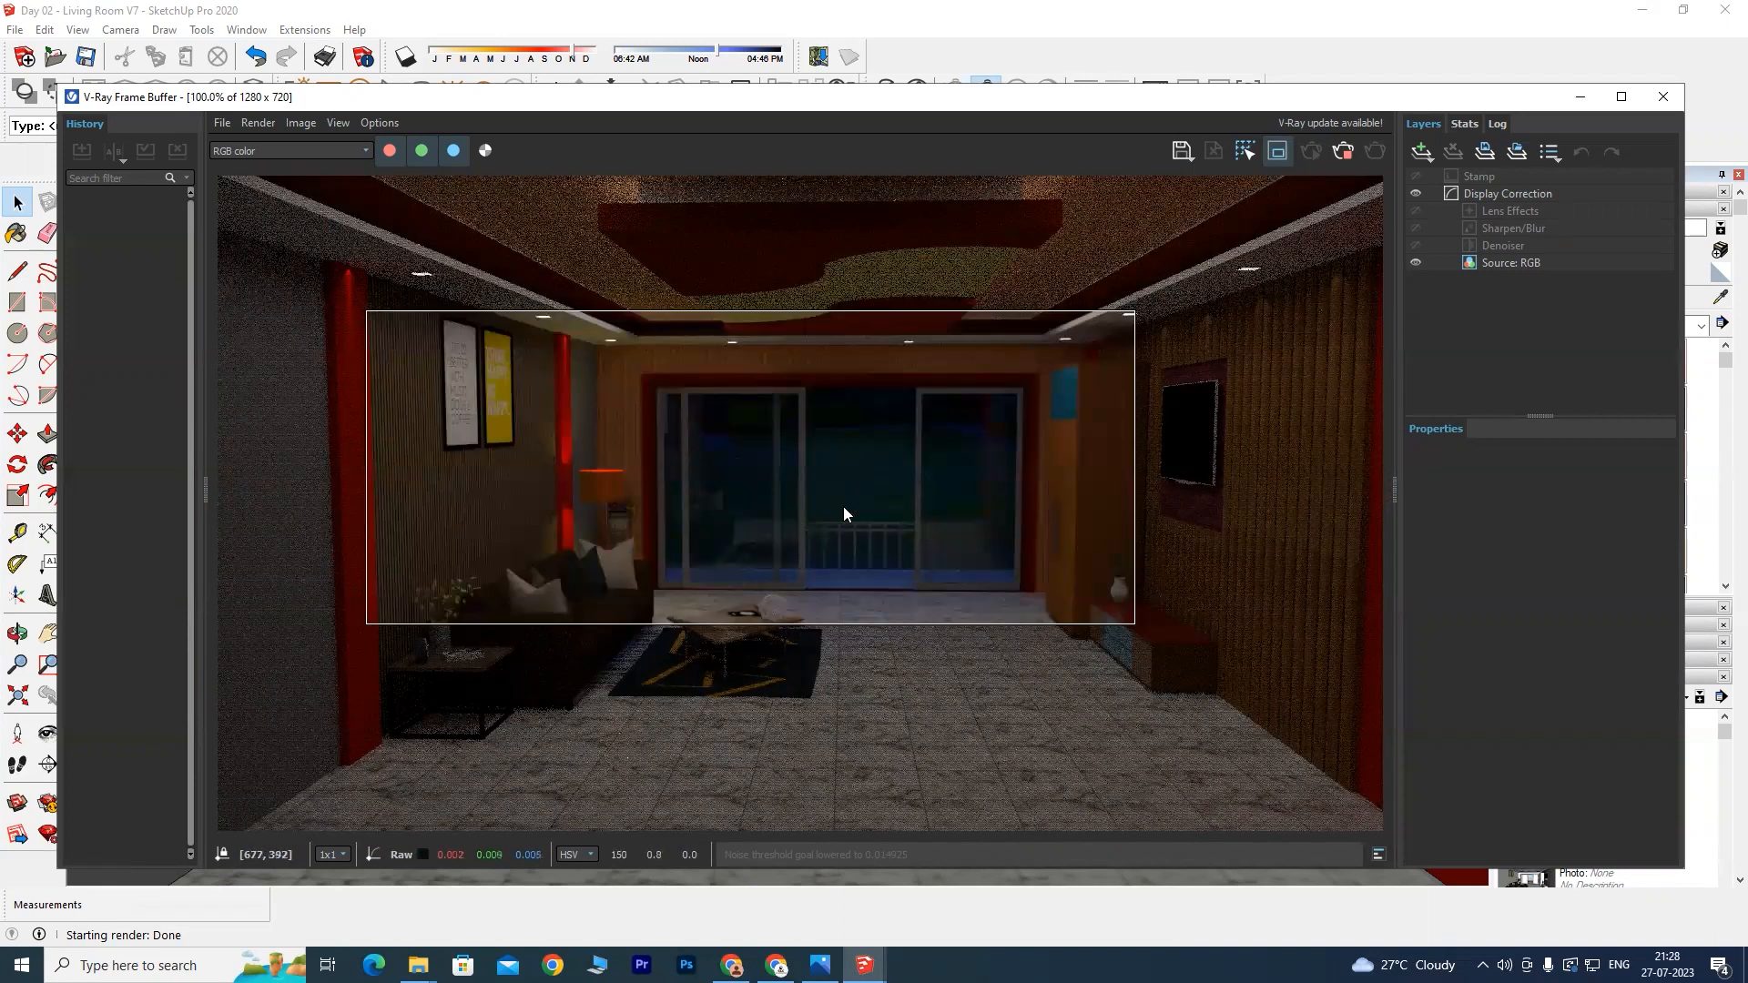
scroll(703, 464, "up", 1)
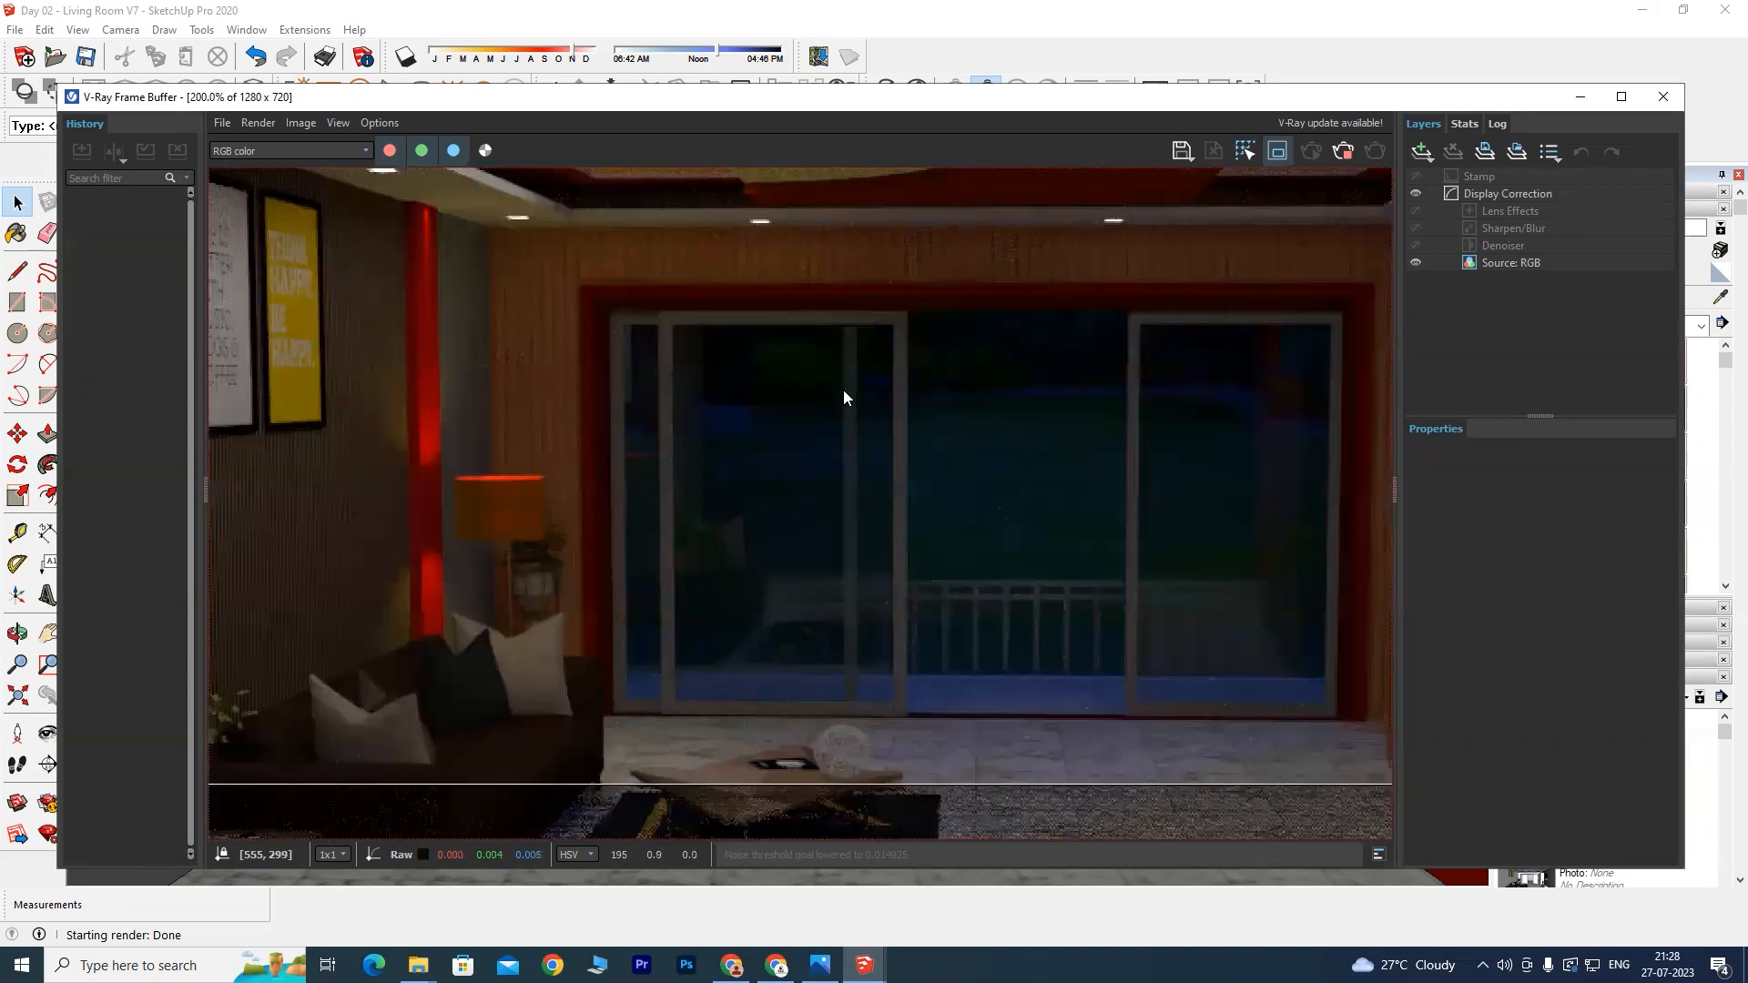
scroll(1012, 432, "down", 1)
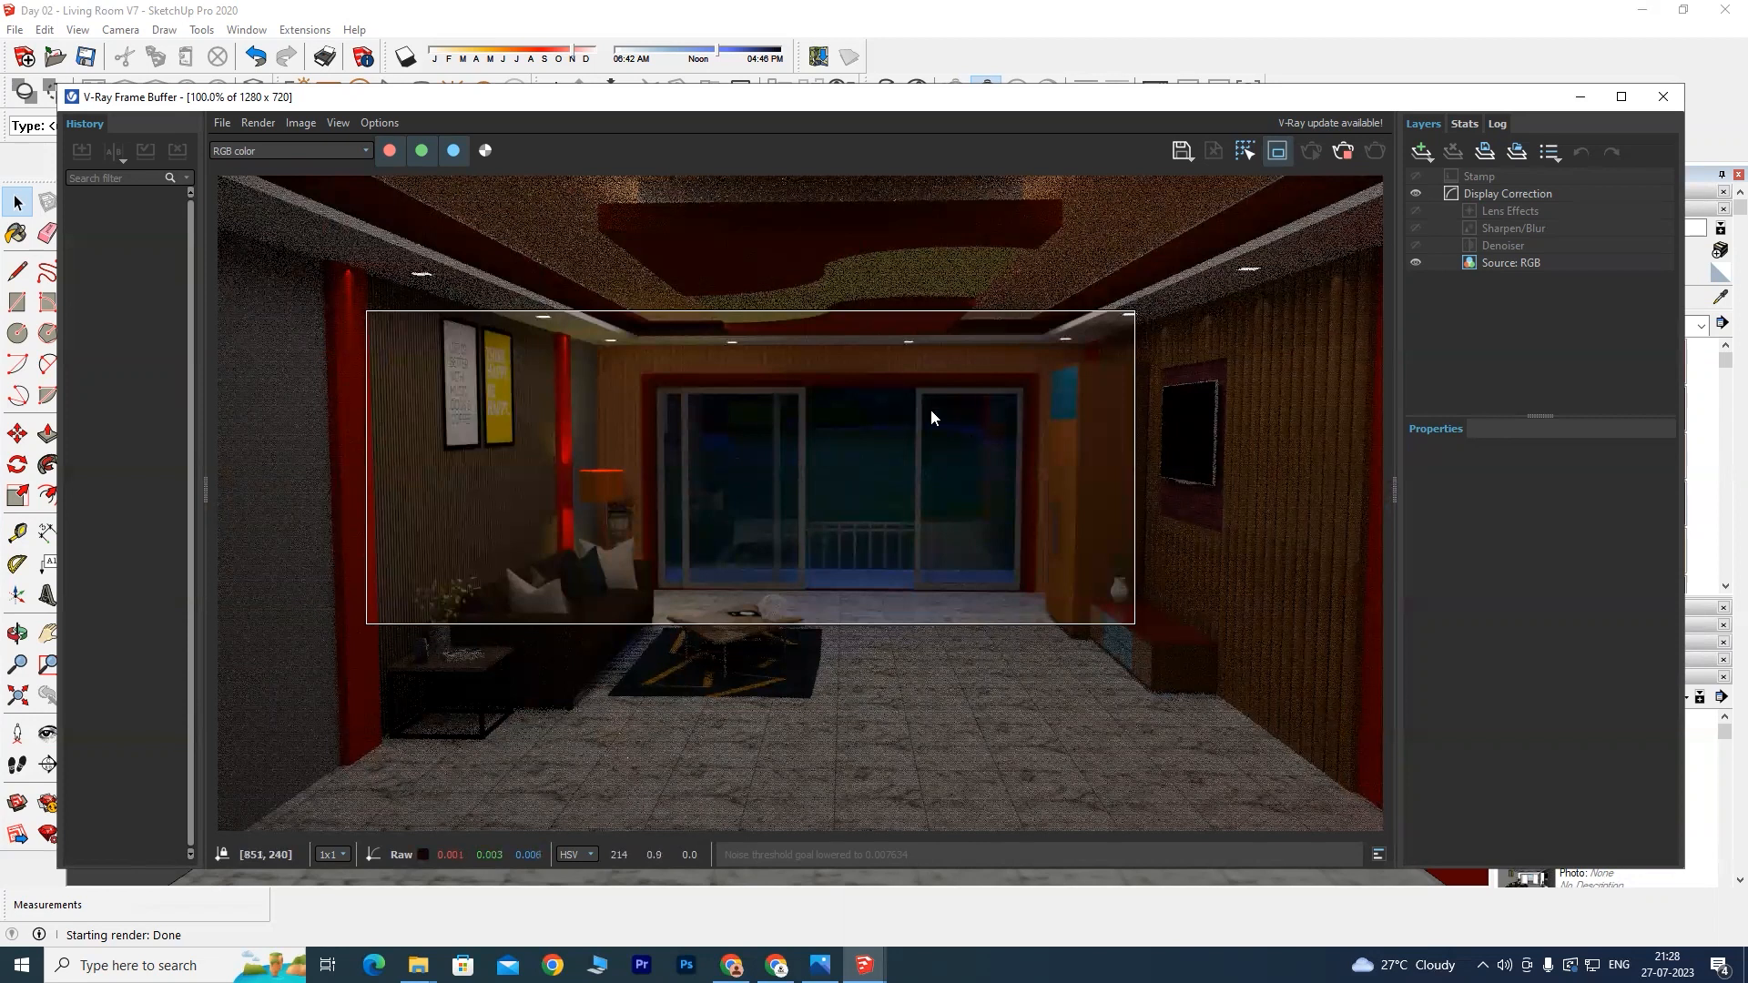
scroll(603, 471, "up", 1)
scroll(520, 423, "up", 2)
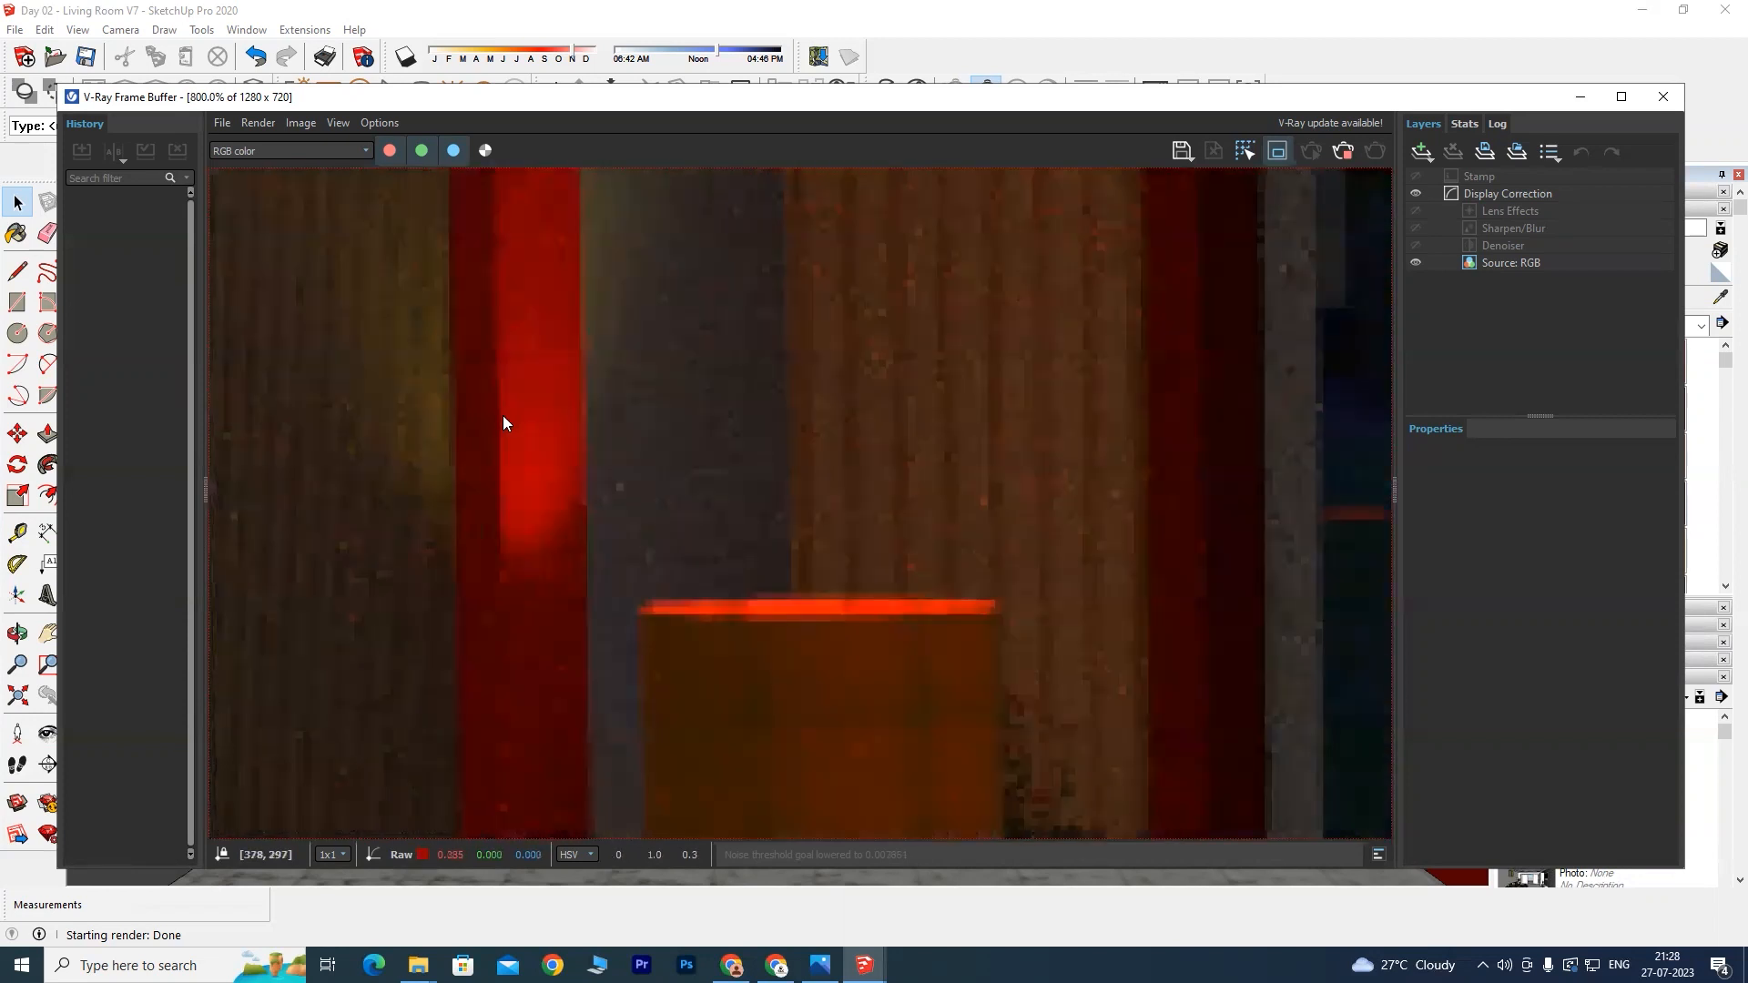
scroll(561, 391, "down", 2)
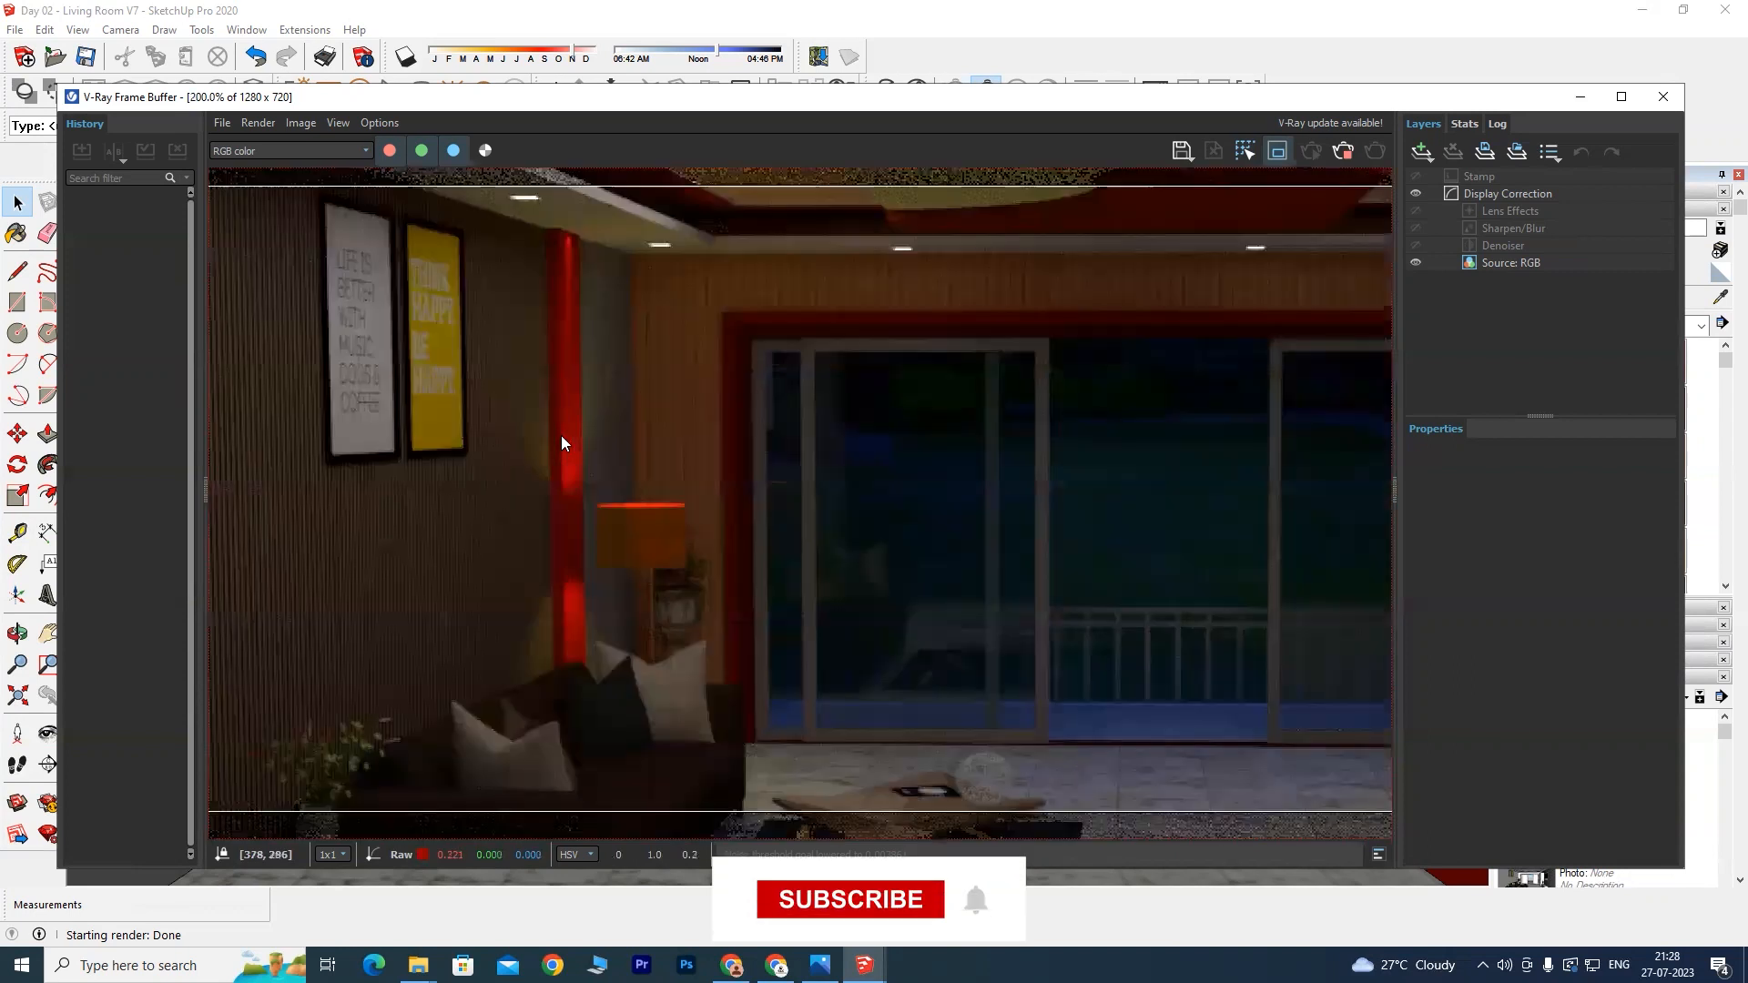
Step: Stop the running render, redraw a small render region around the lit red wall strip and floor lamp, and render it
scroll(1233, 438, "down", 1)
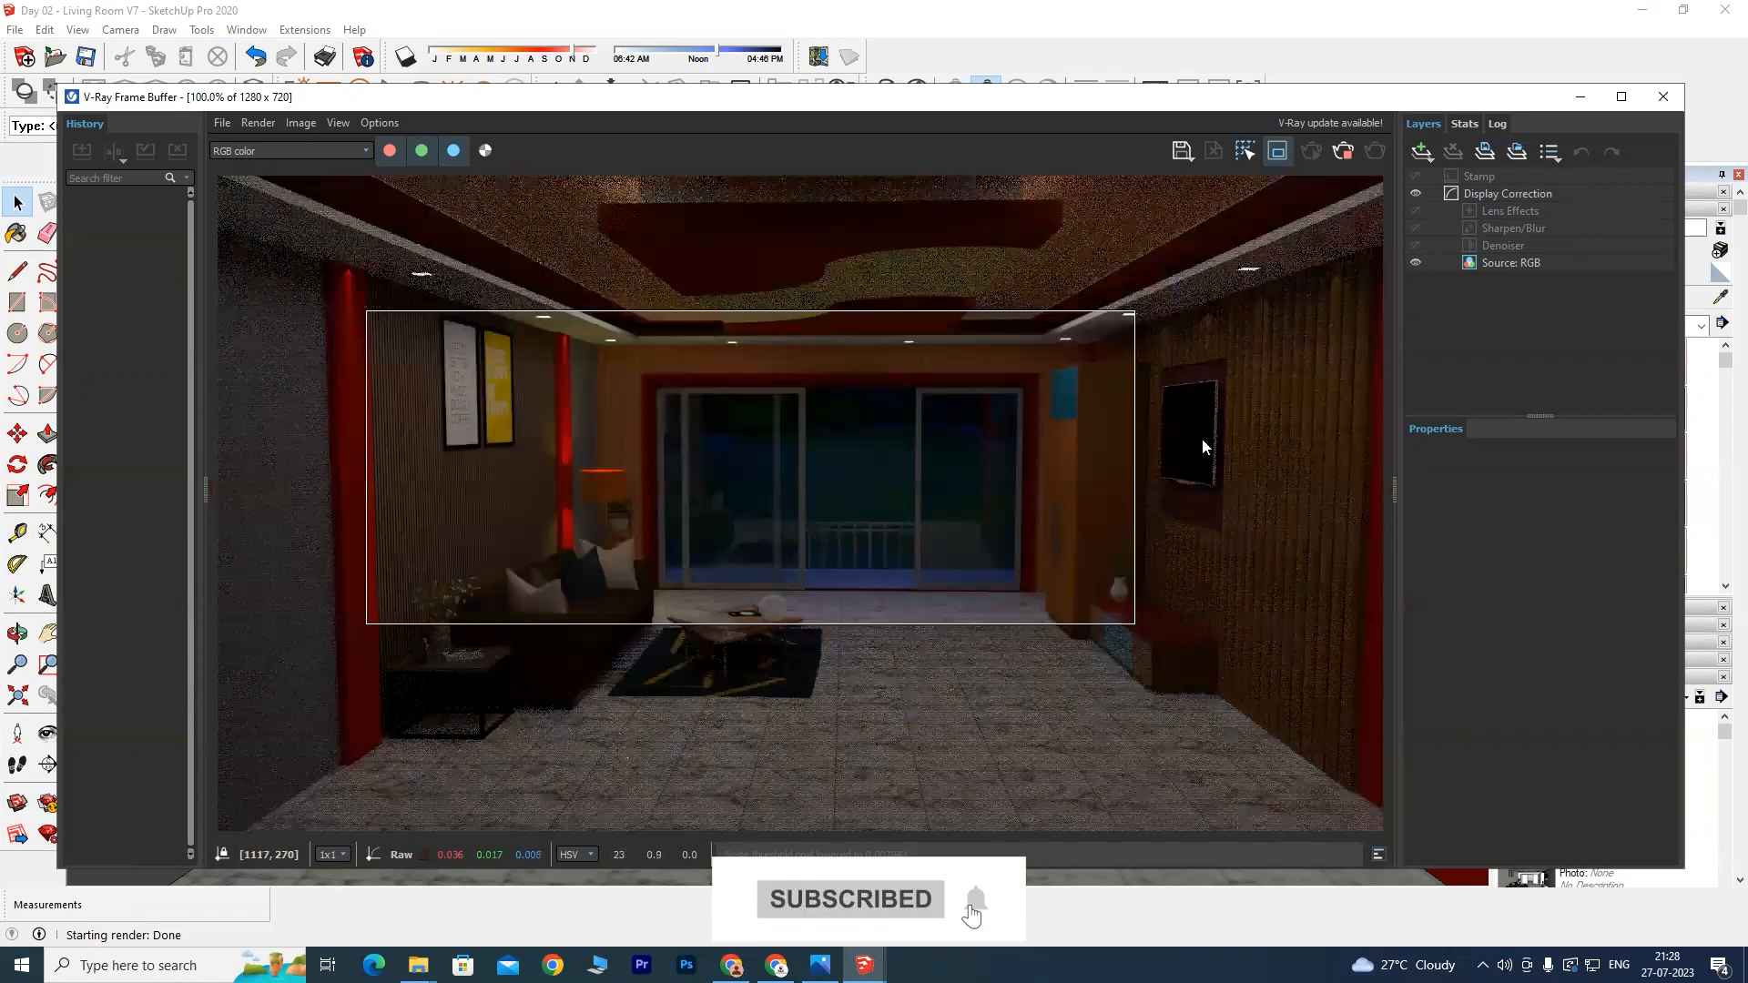
left_click_drag(1144, 460, 670, 437)
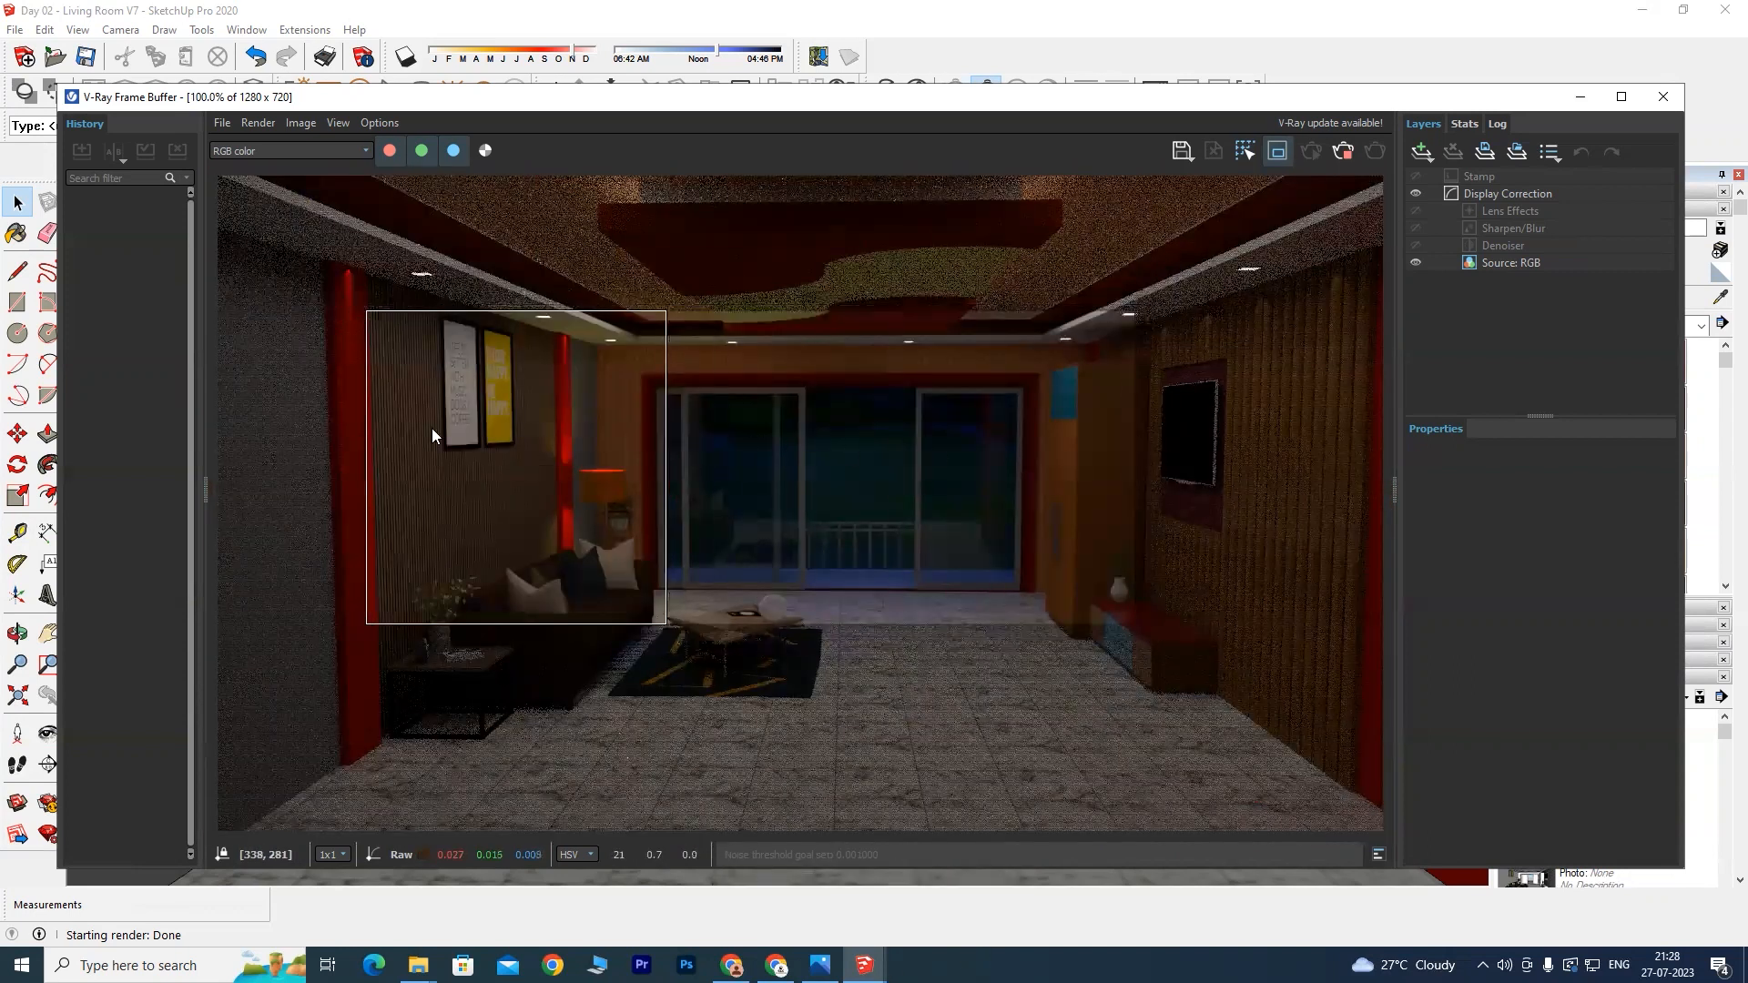
left_click_drag(388, 462, 453, 461)
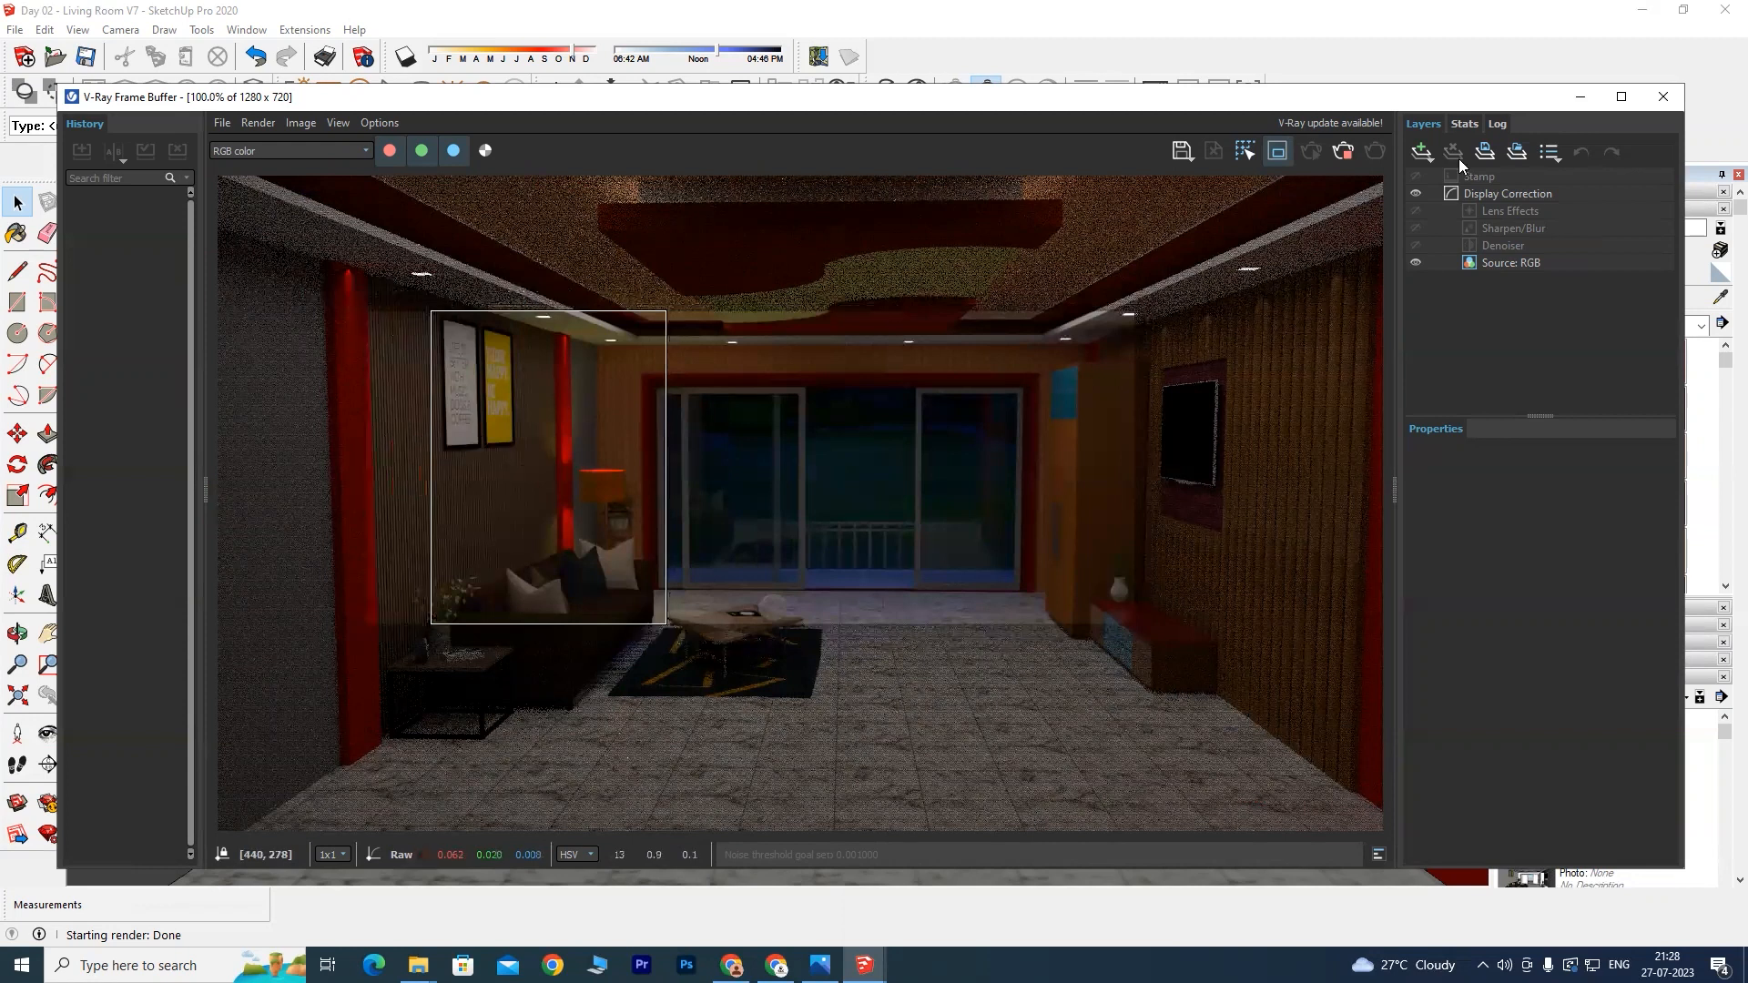
left_click(1344, 152)
left_click(569, 308)
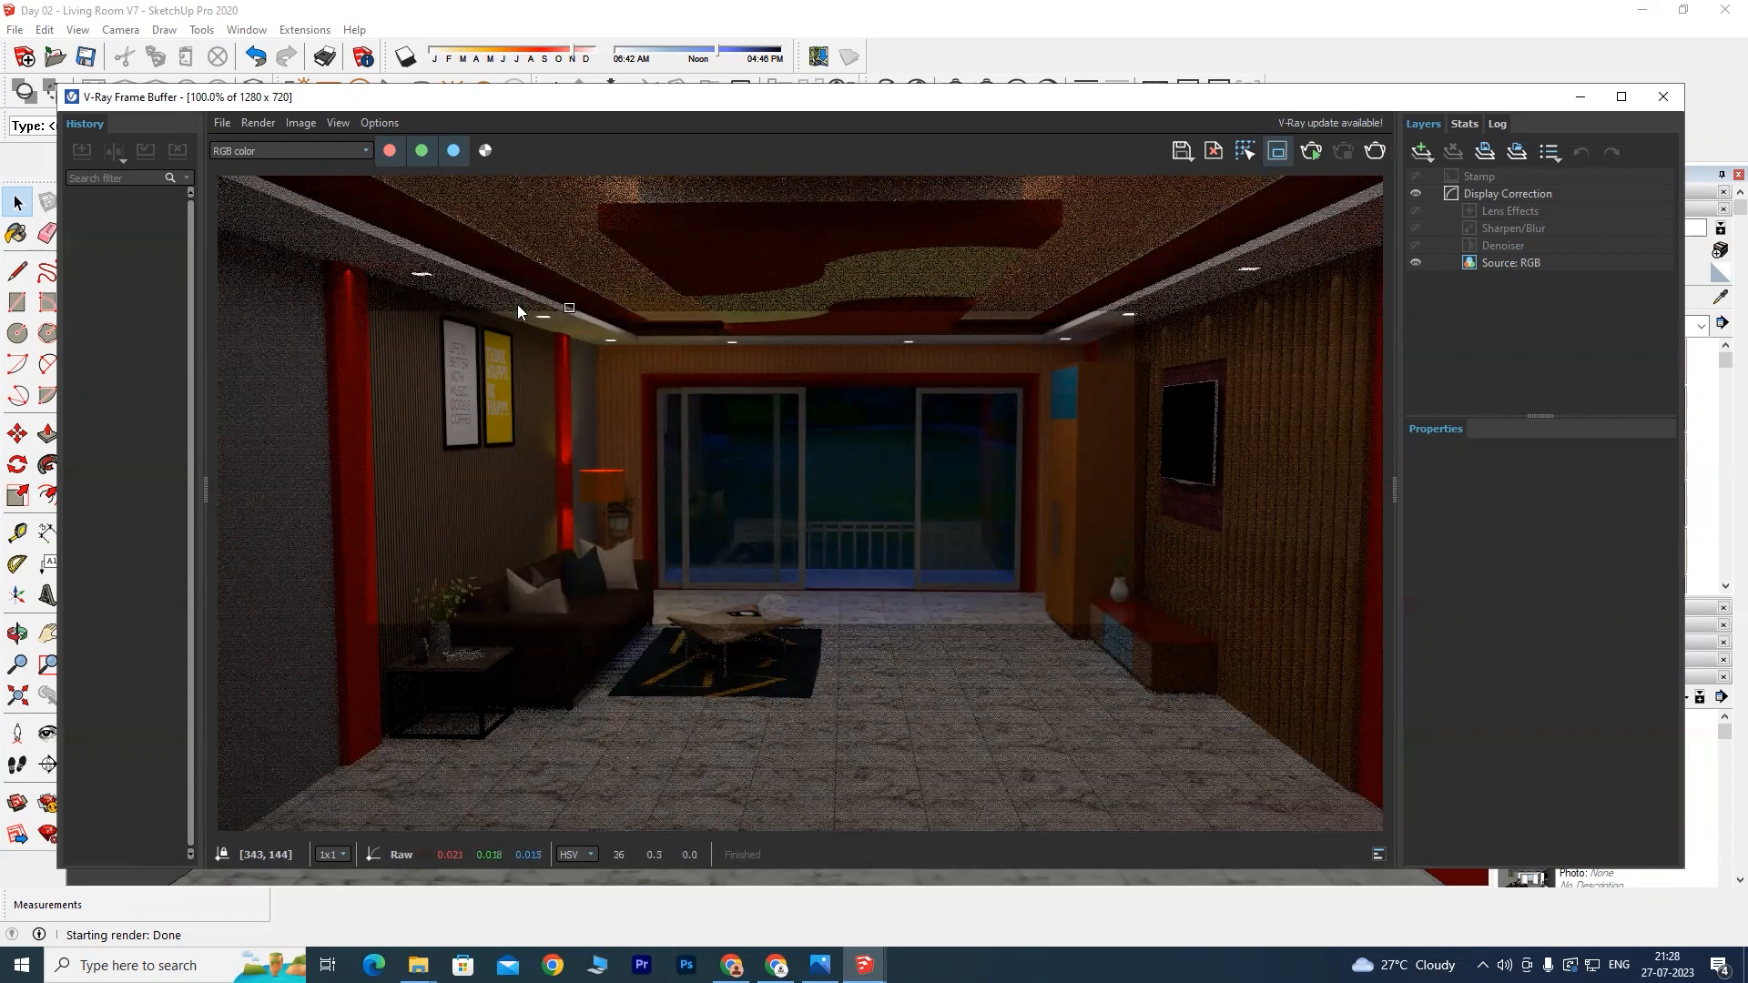
left_click_drag(550, 380, 683, 617)
left_click(1310, 149)
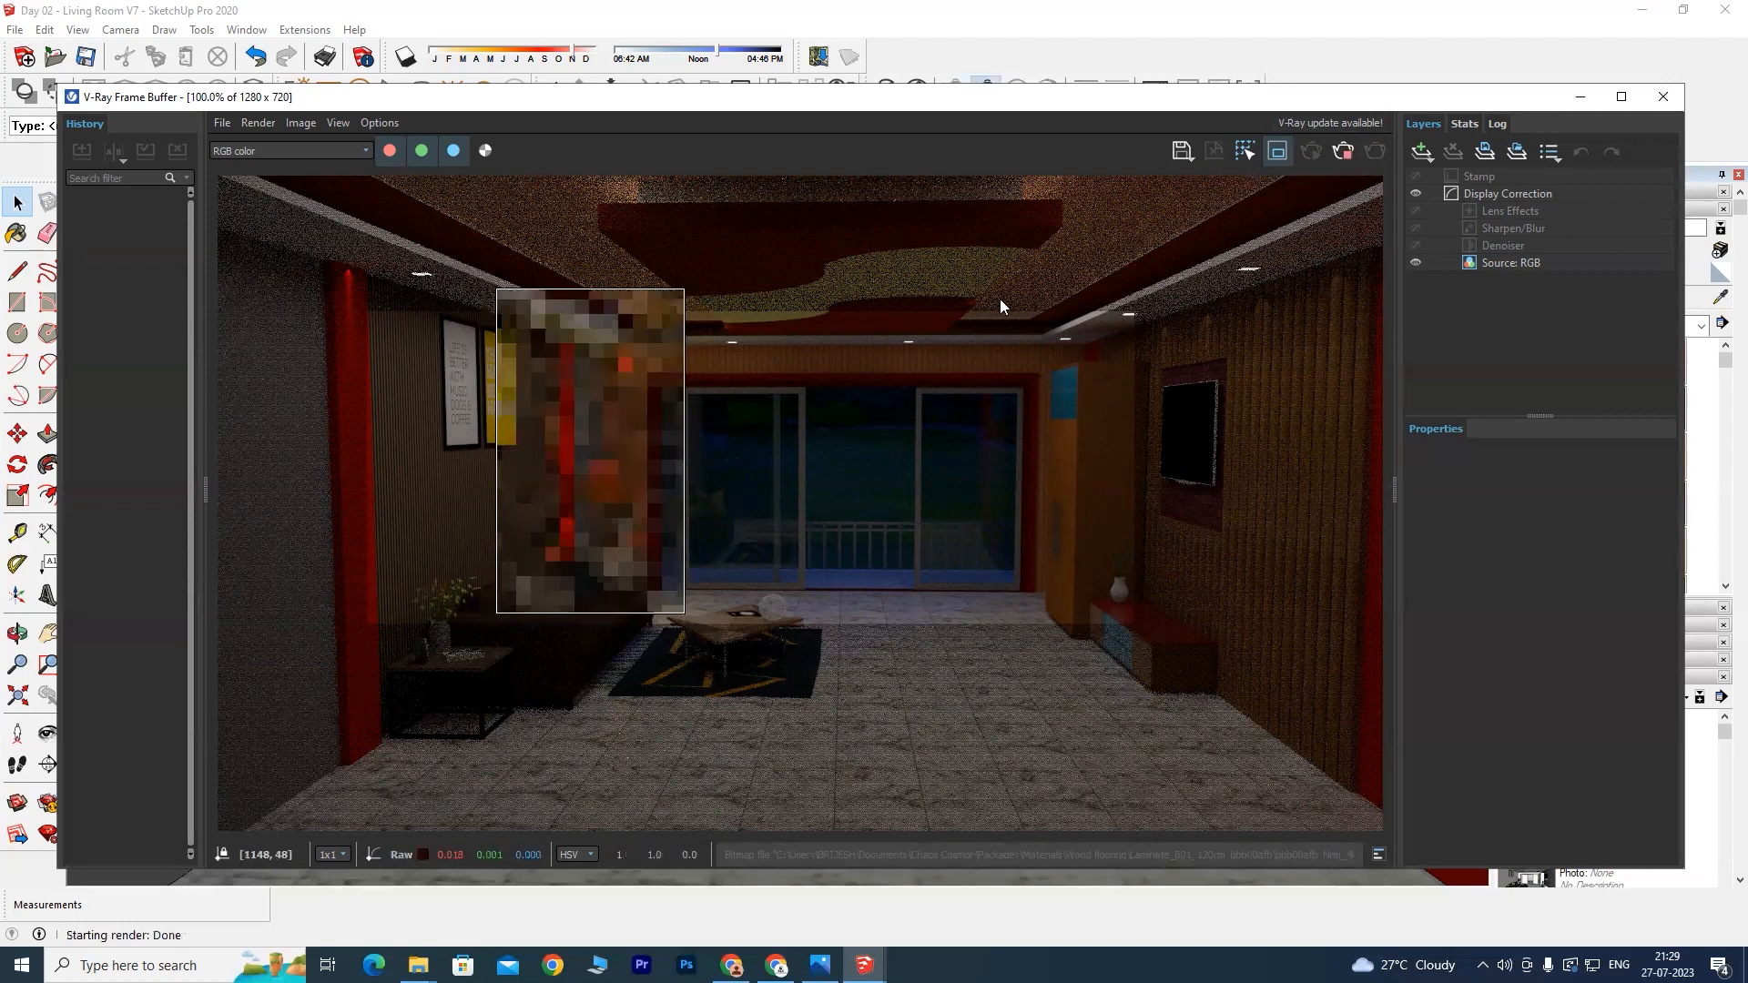
Step: Examine the small region render up close around the red wall strip, the floor lamp and the sofa cushions
scroll(546, 446, "up", 3)
scroll(597, 419, "down", 1)
scroll(621, 406, "up", 1)
scroll(621, 415, "down", 1)
scroll(621, 414, "up", 1)
scroll(621, 417, "down", 2)
scroll(621, 421, "up", 1)
scroll(621, 426, "down", 1)
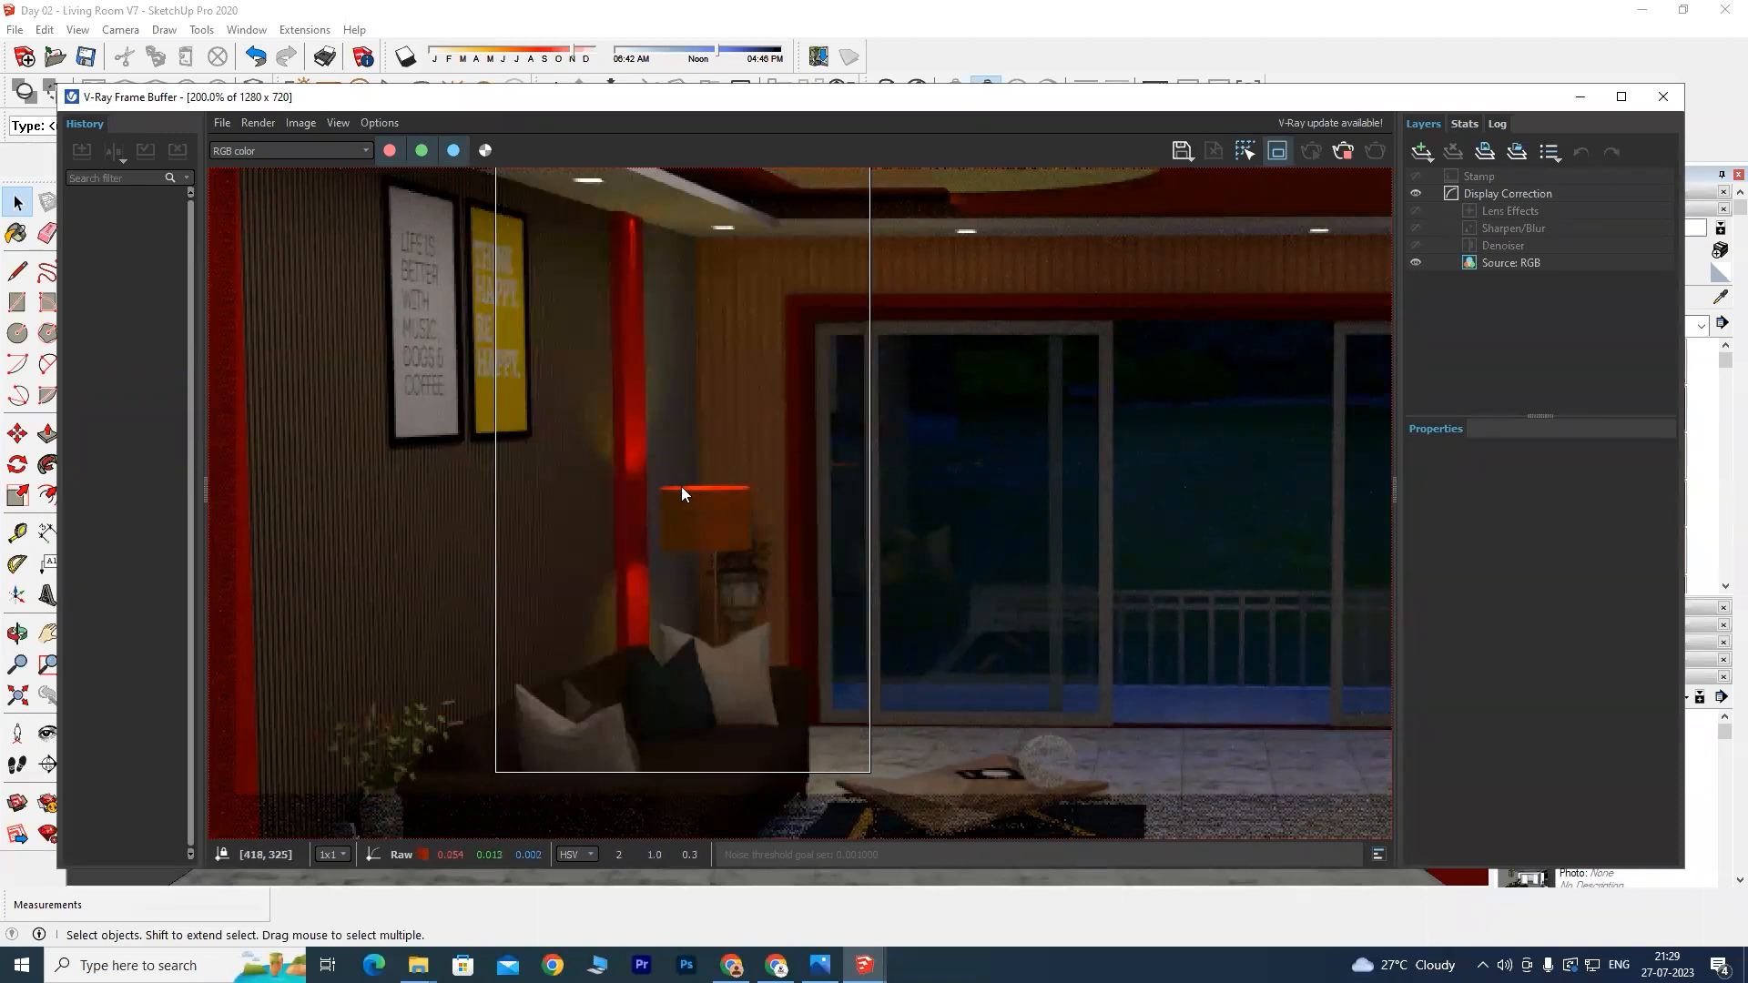
scroll(649, 485, "up", 4)
scroll(621, 432, "down", 2)
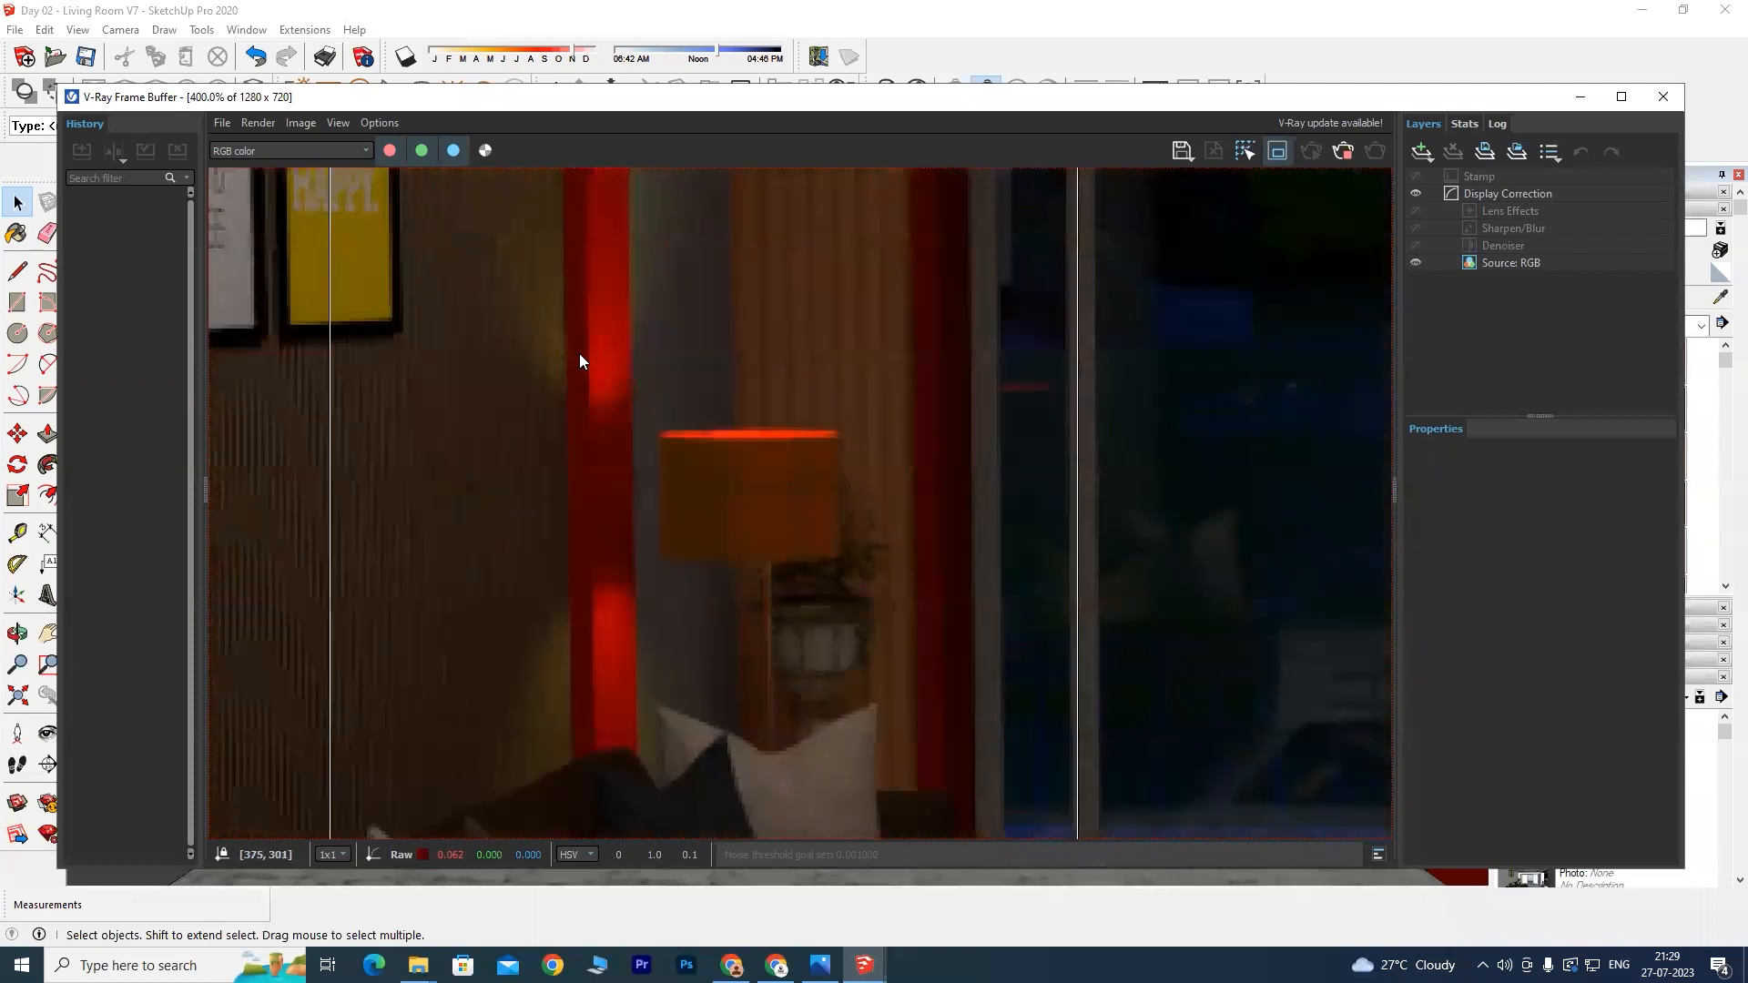
scroll(579, 355, "up", 2)
scroll(601, 357, "down", 2)
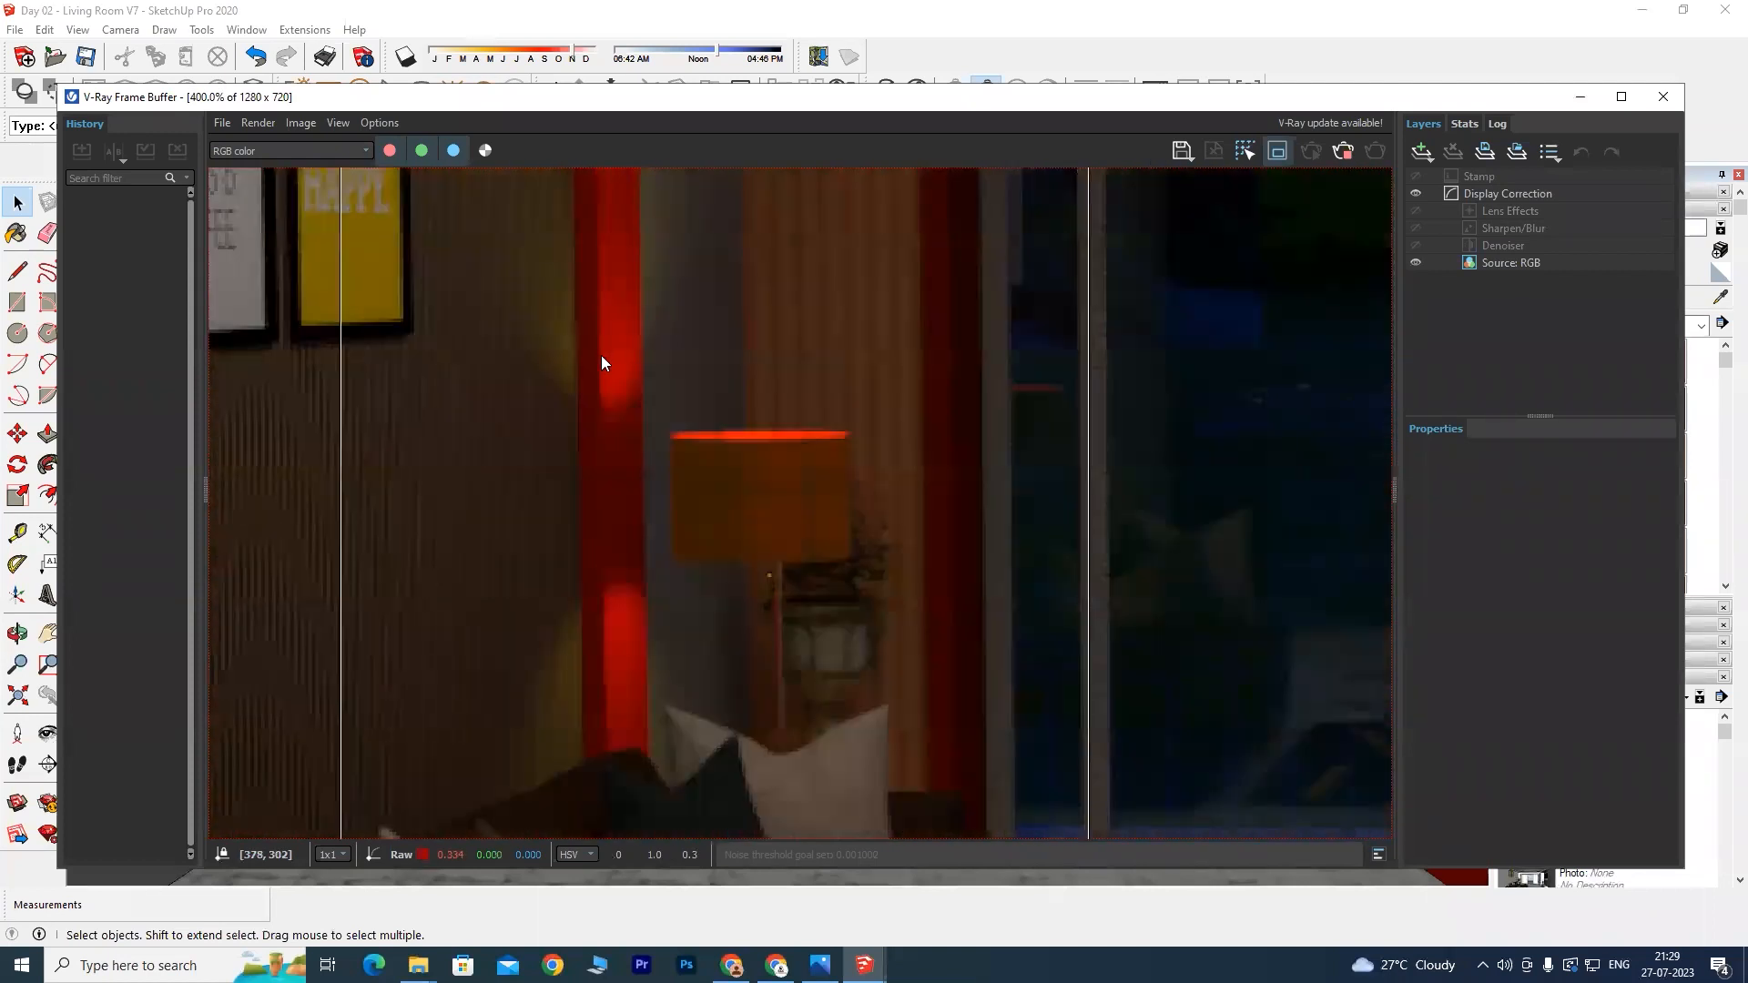
scroll(277, 488, "up", 2)
scroll(638, 452, "down", 2)
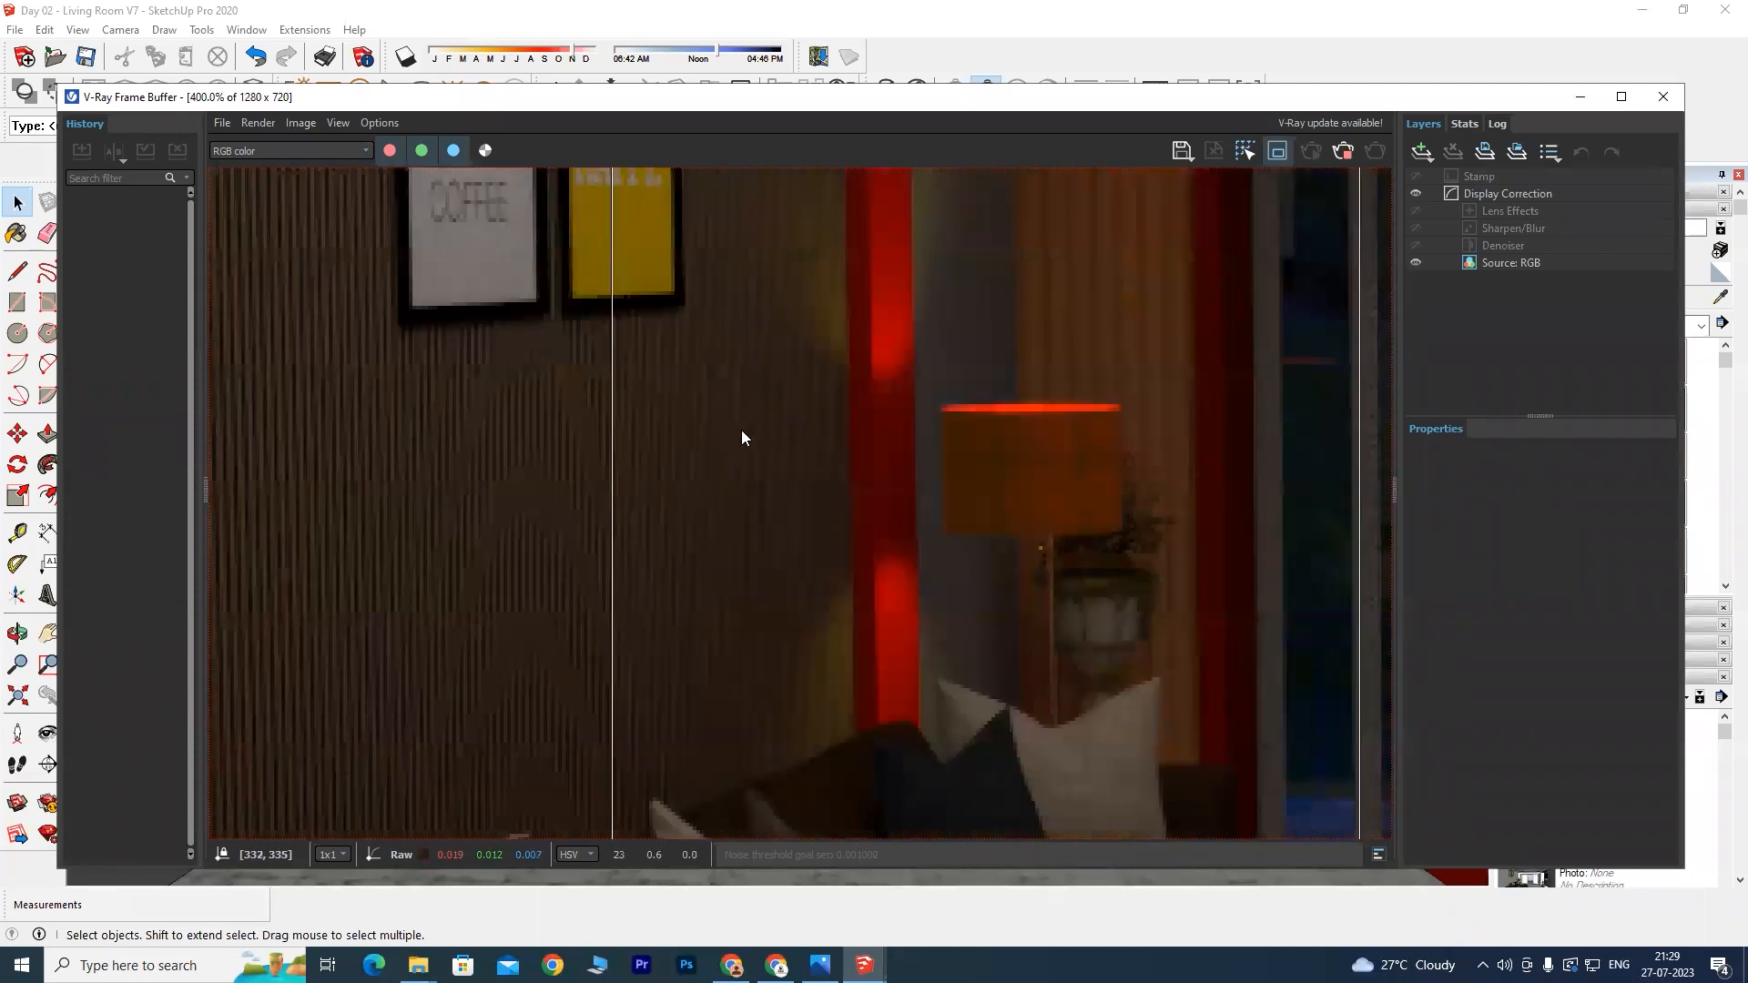
scroll(823, 406, "down", 2)
scroll(881, 386, "up", 2)
scroll(910, 375, "down", 2)
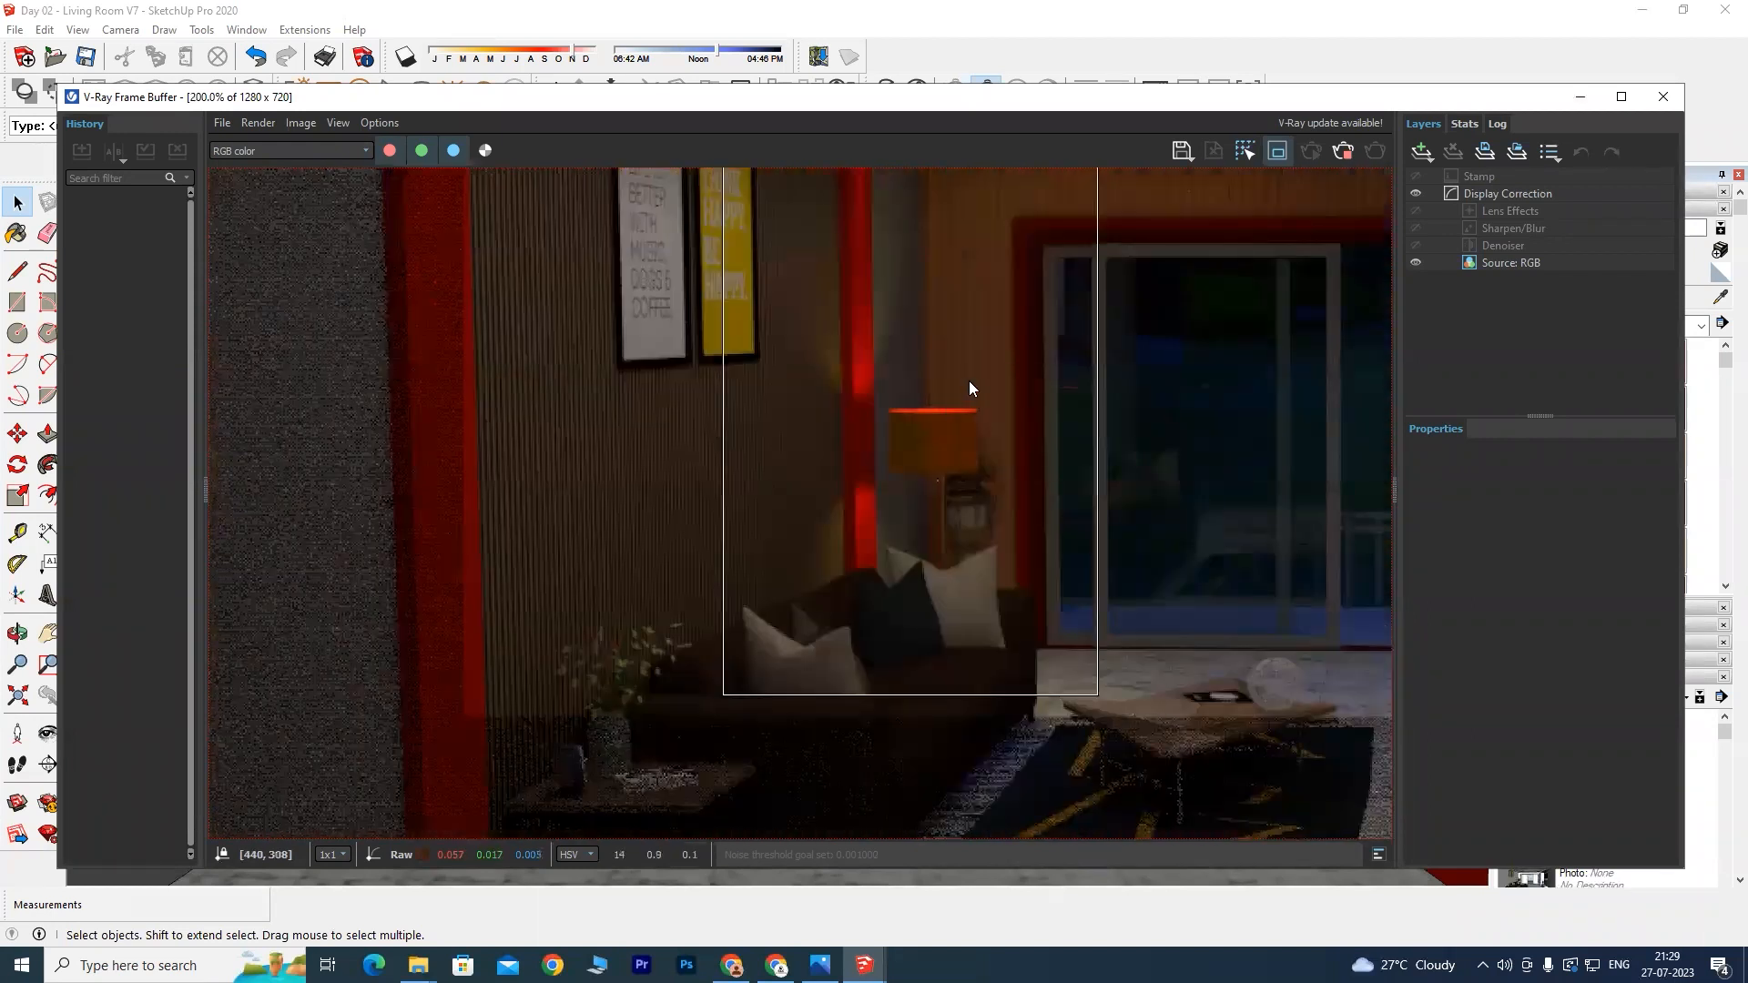
scroll(992, 390, "up", 2)
scroll(719, 415, "down", 2)
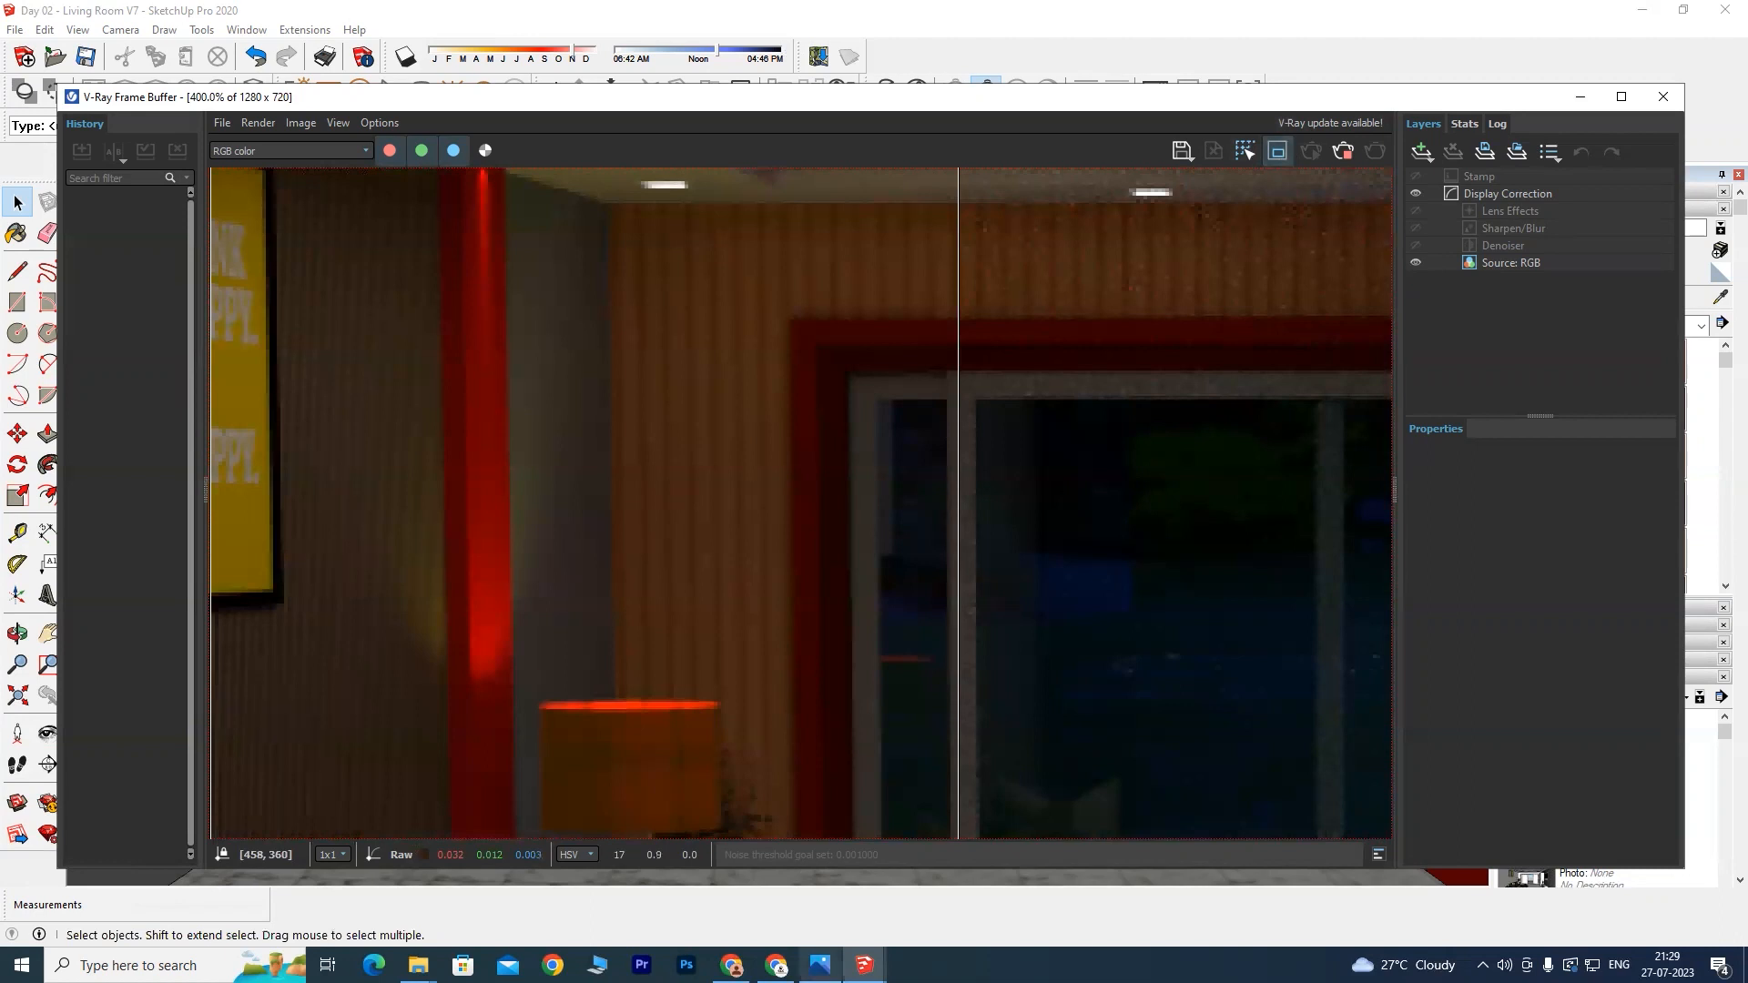
Step: Stop the region render and set the denoiser to V-Ray in the render settings
mouse_move(864, 965)
left_click(867, 881)
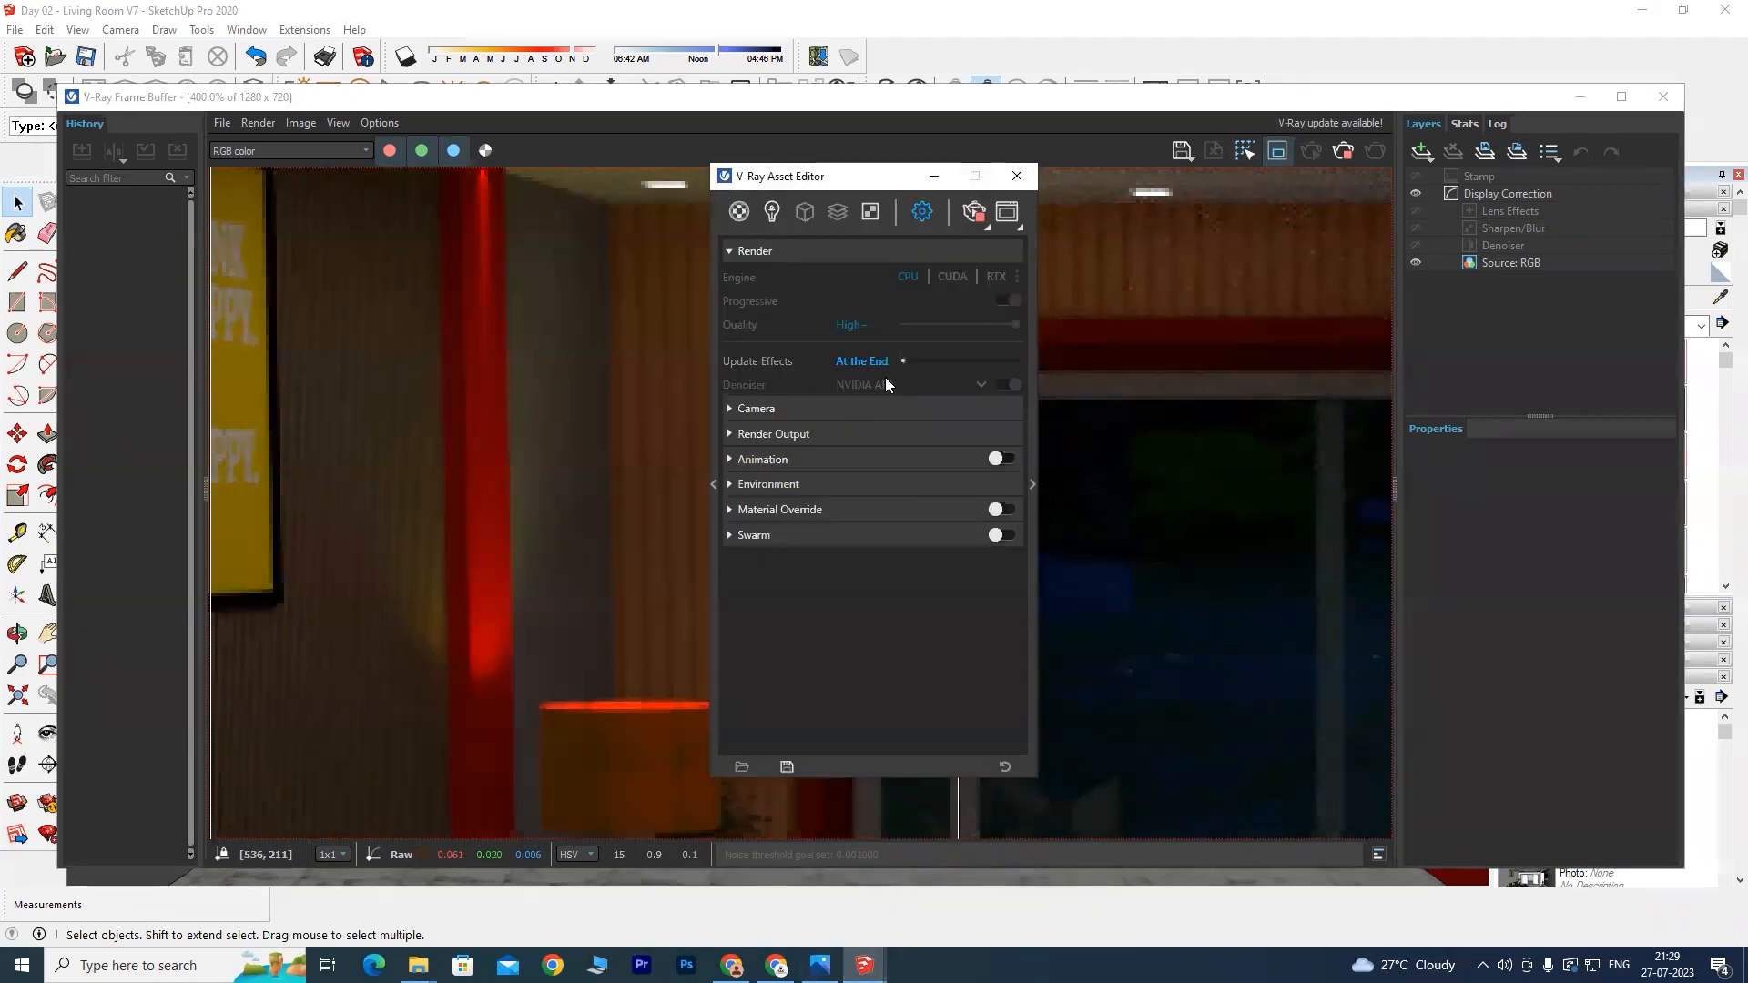
left_click(1346, 153)
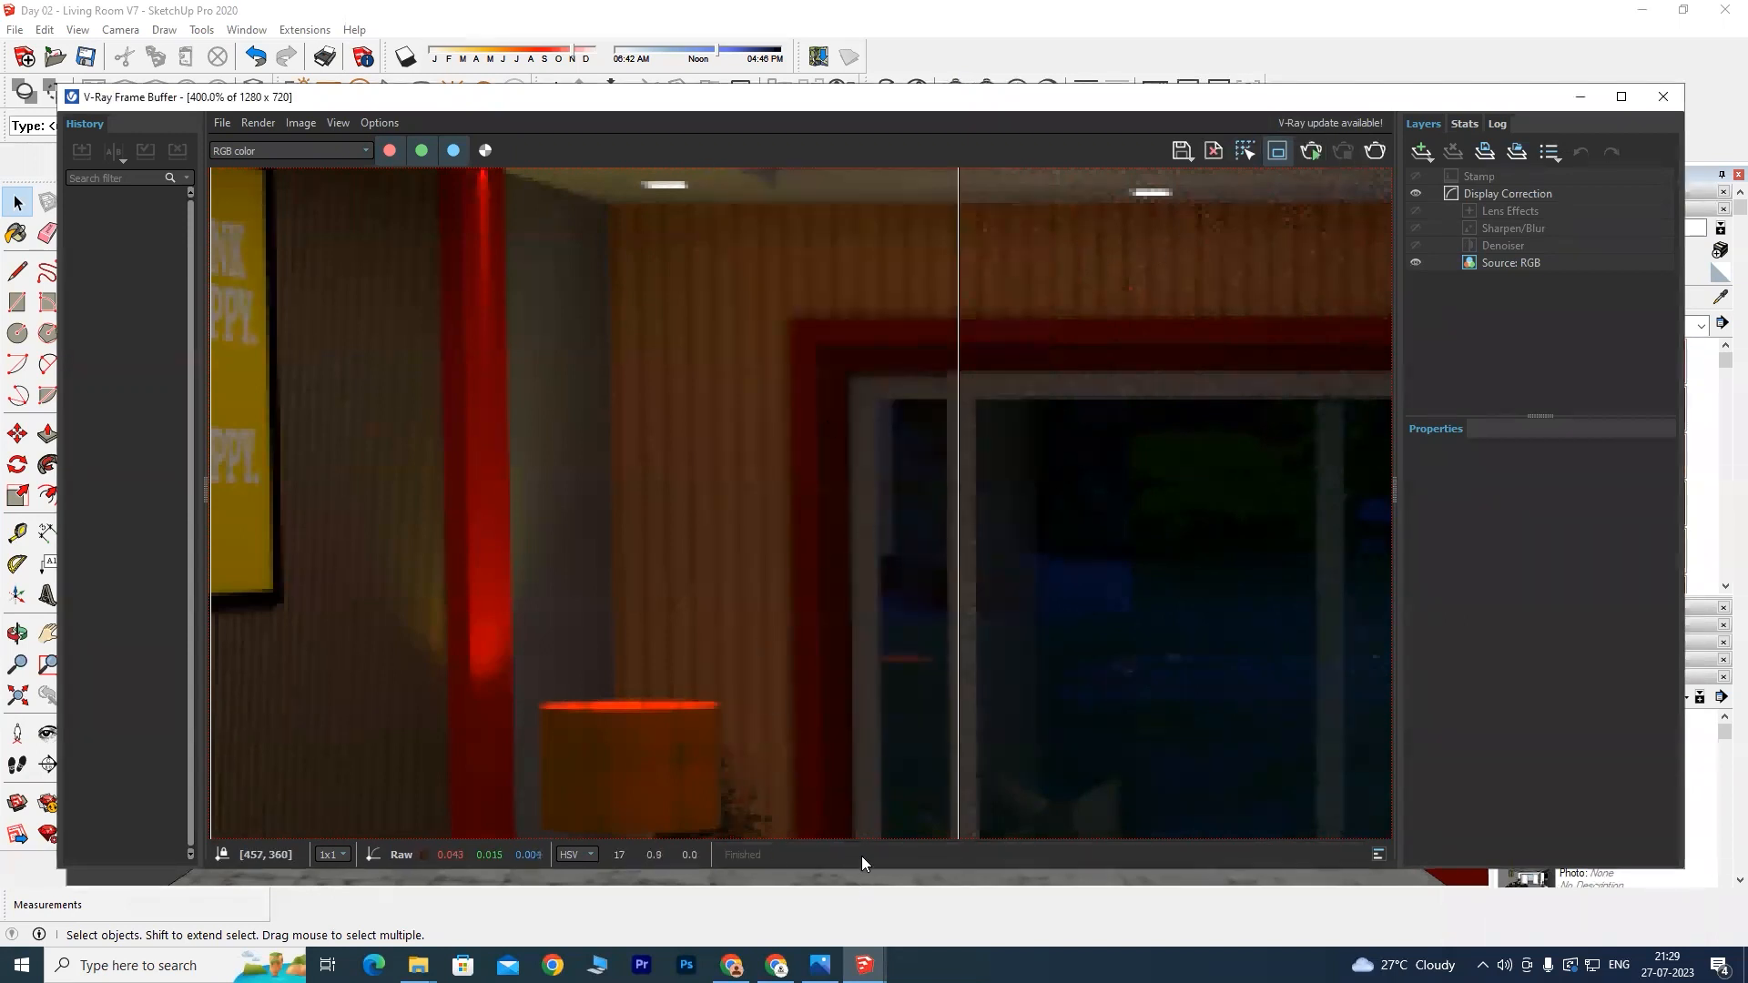
left_click(864, 885)
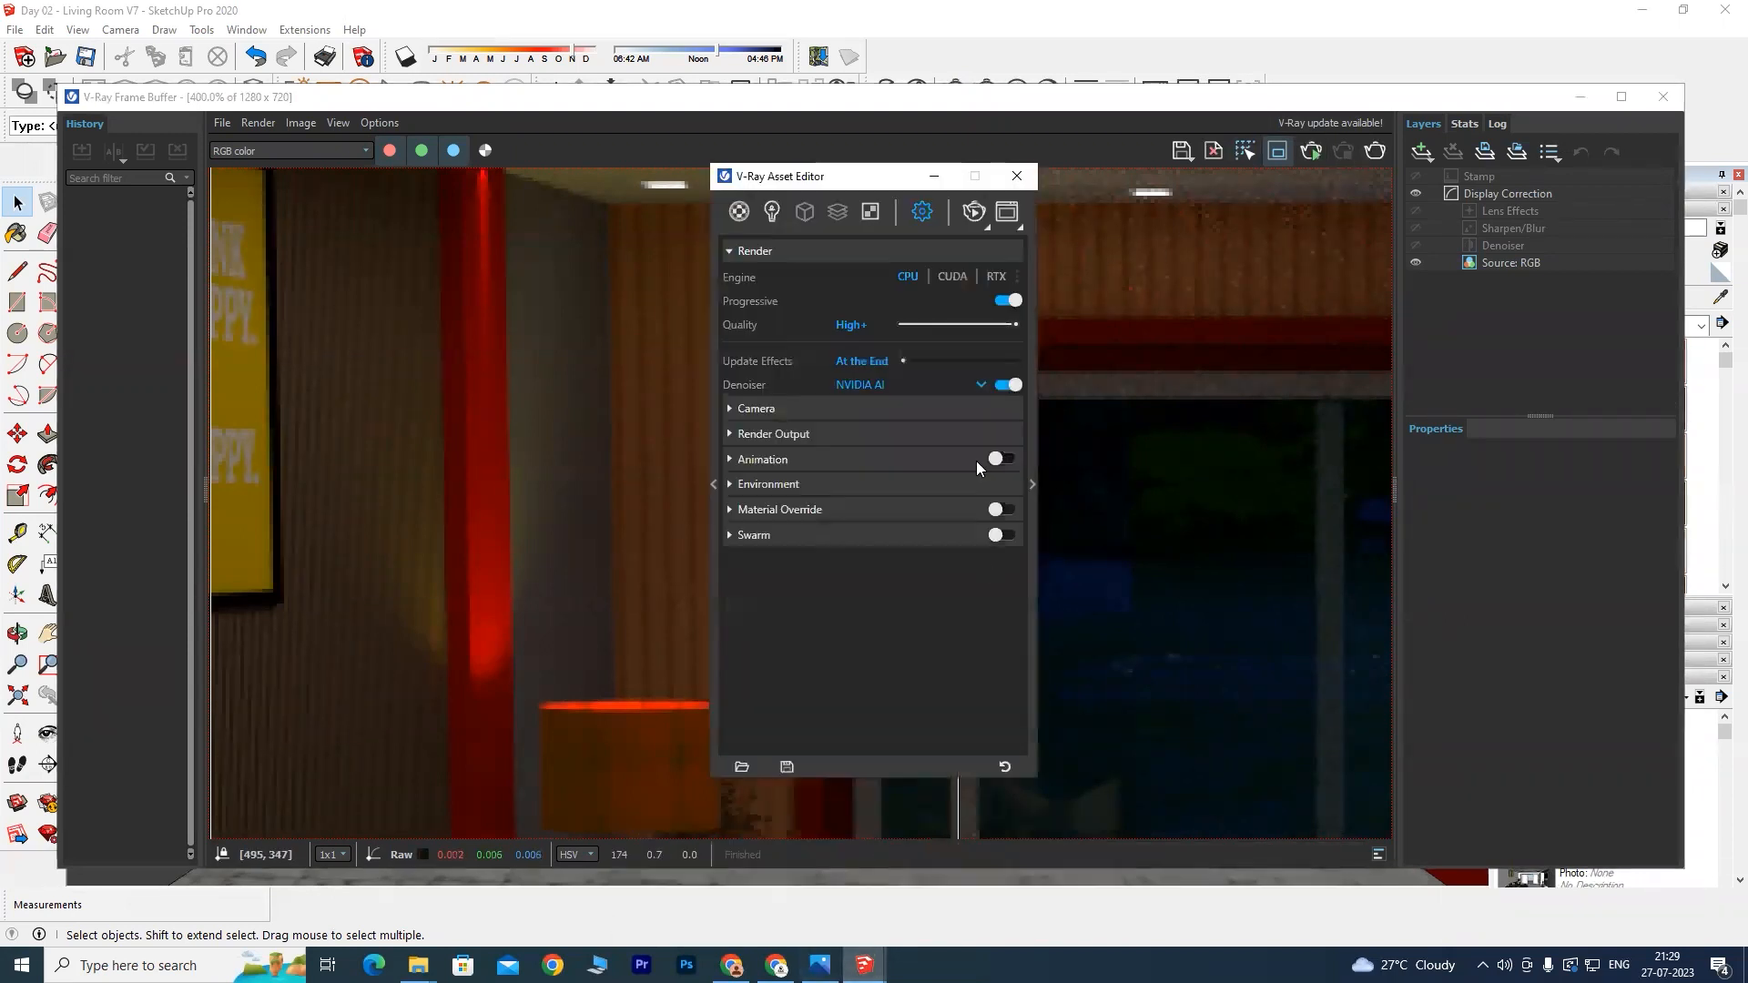
left_click(889, 382)
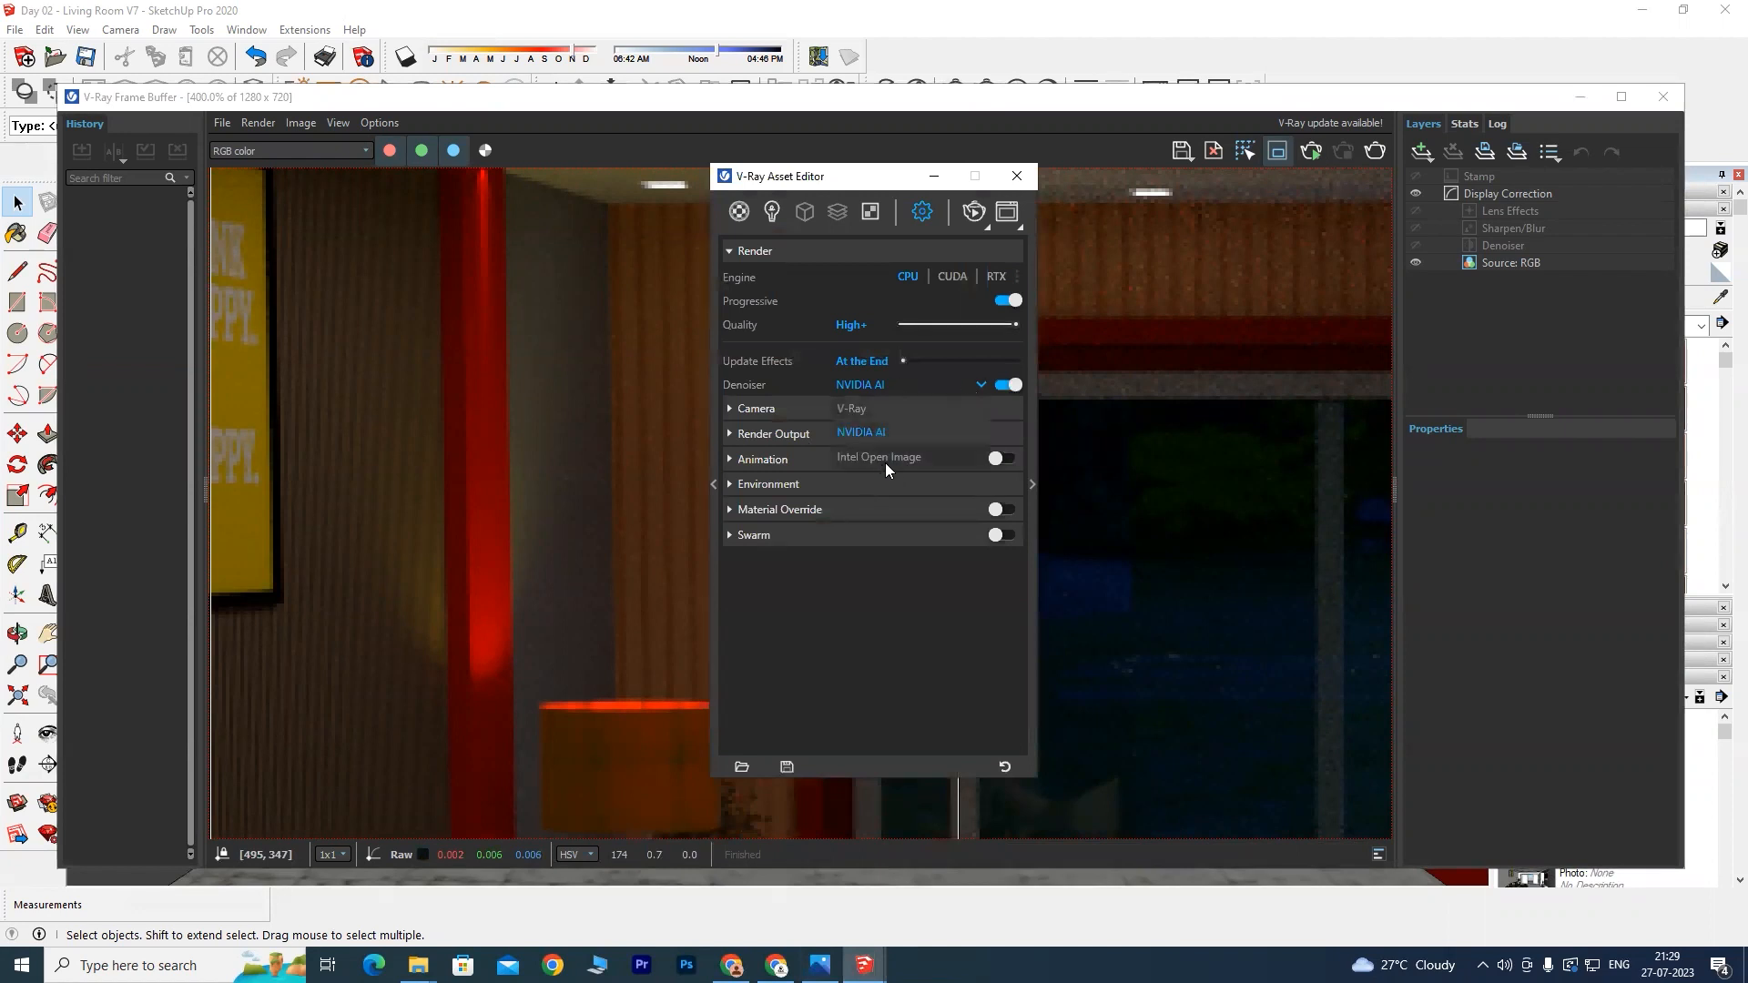
left_click(860, 410)
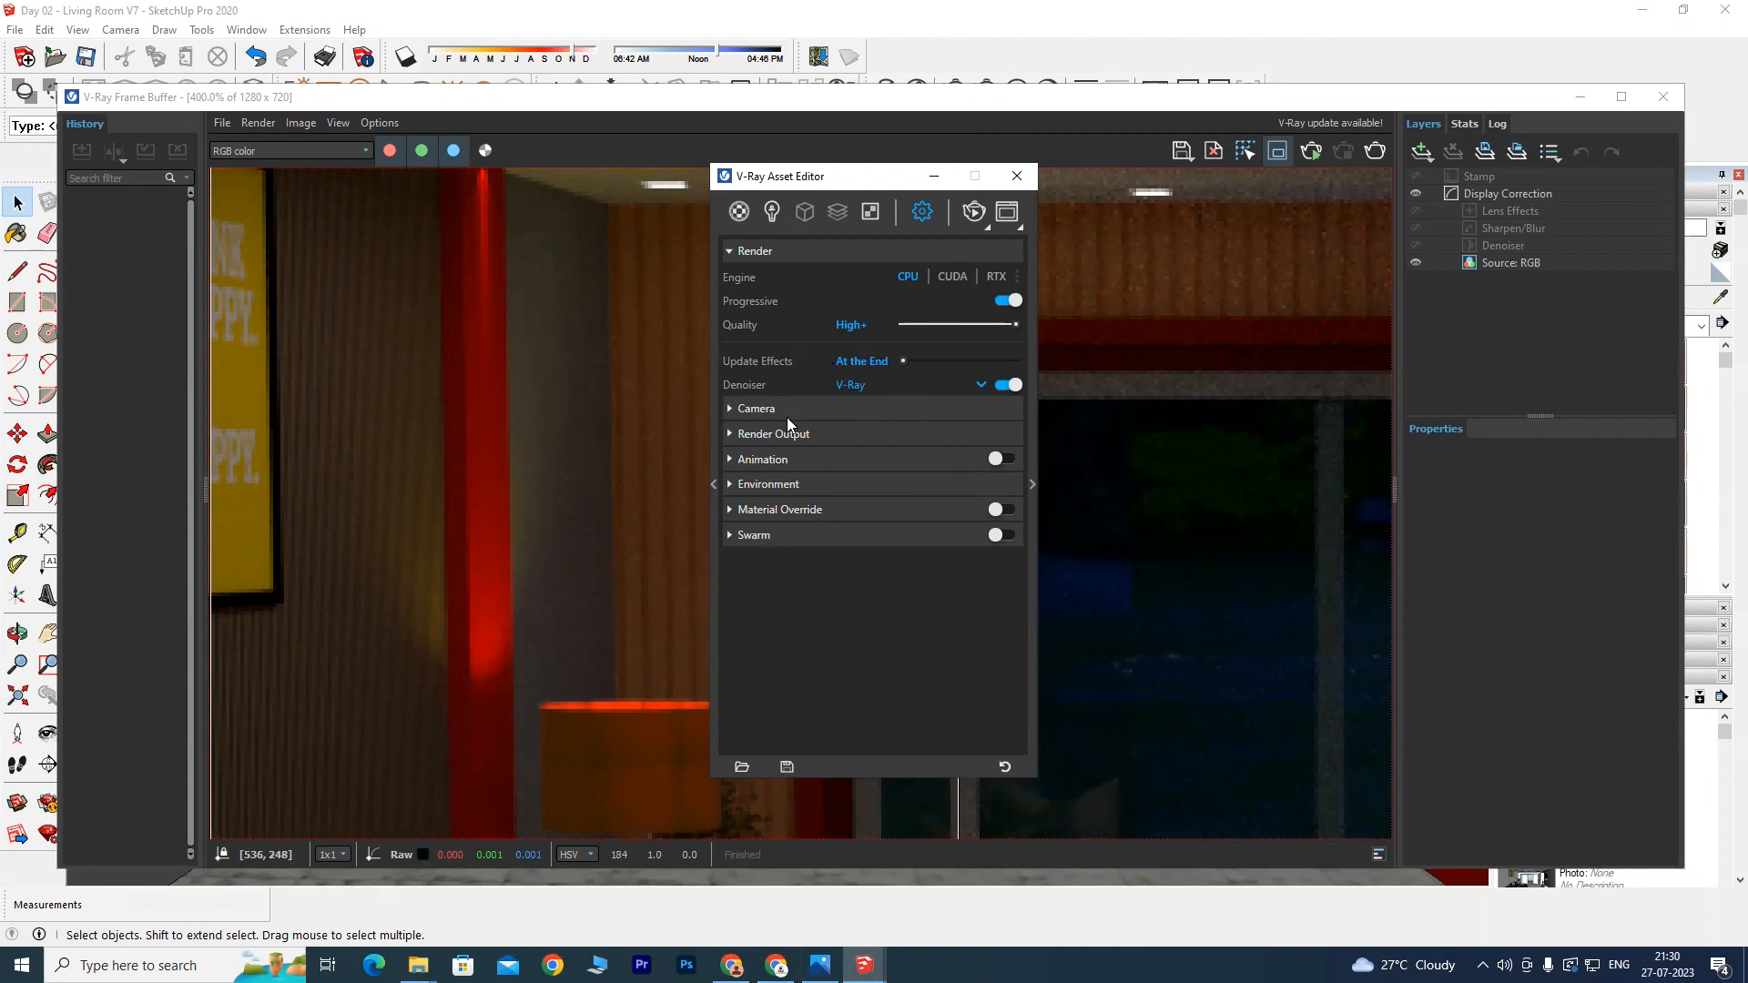
Step: Set the render output size to 1920 x 1080 with the 16:9 Widescreen aspect ratio
left_click(733, 435)
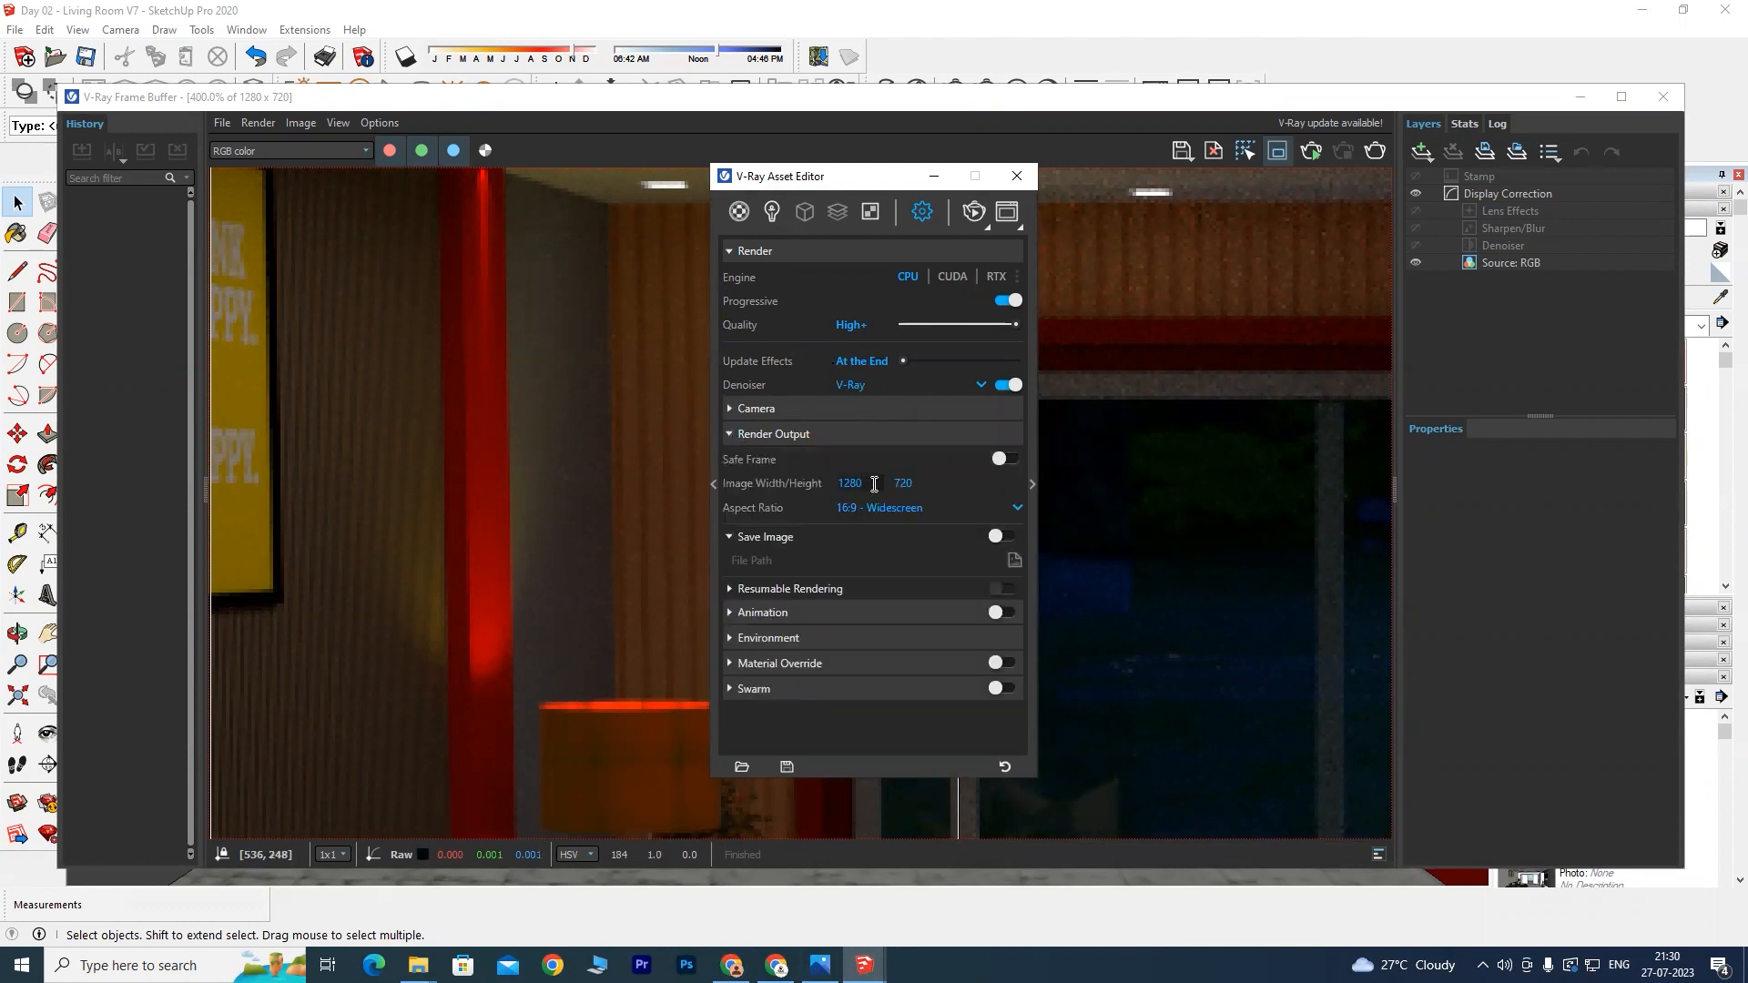
type("1920")
key("Tab")
left_click(961, 508)
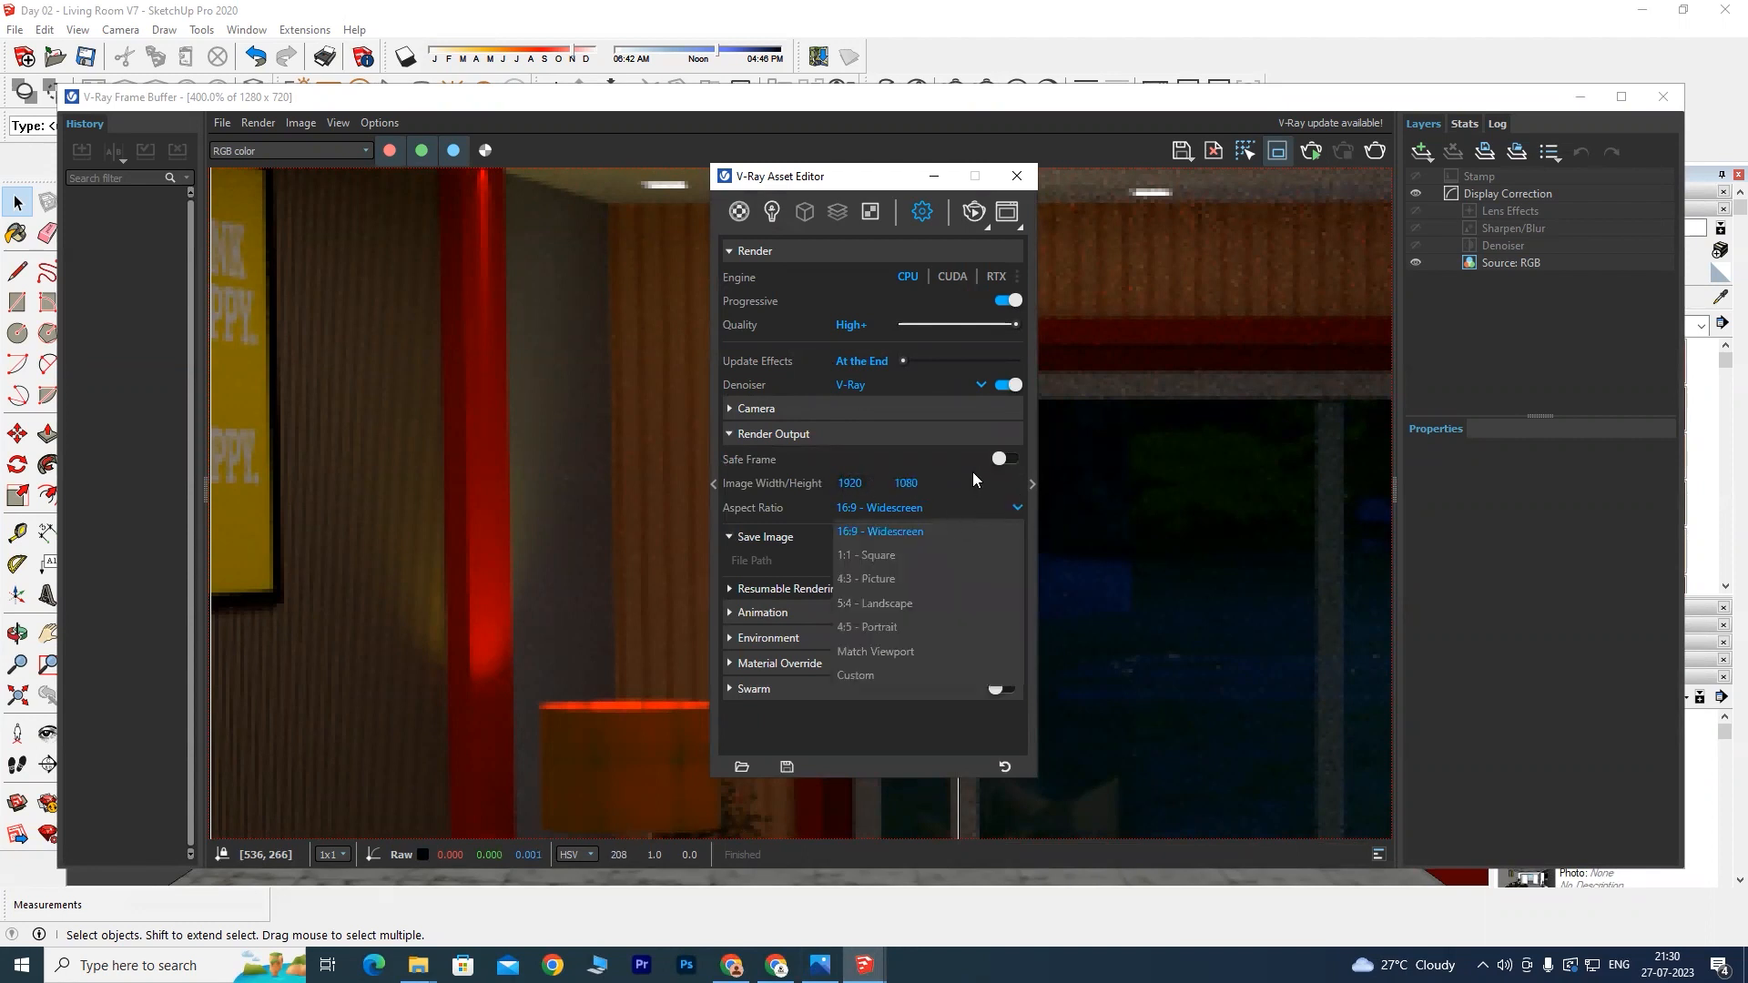
left_click(973, 474)
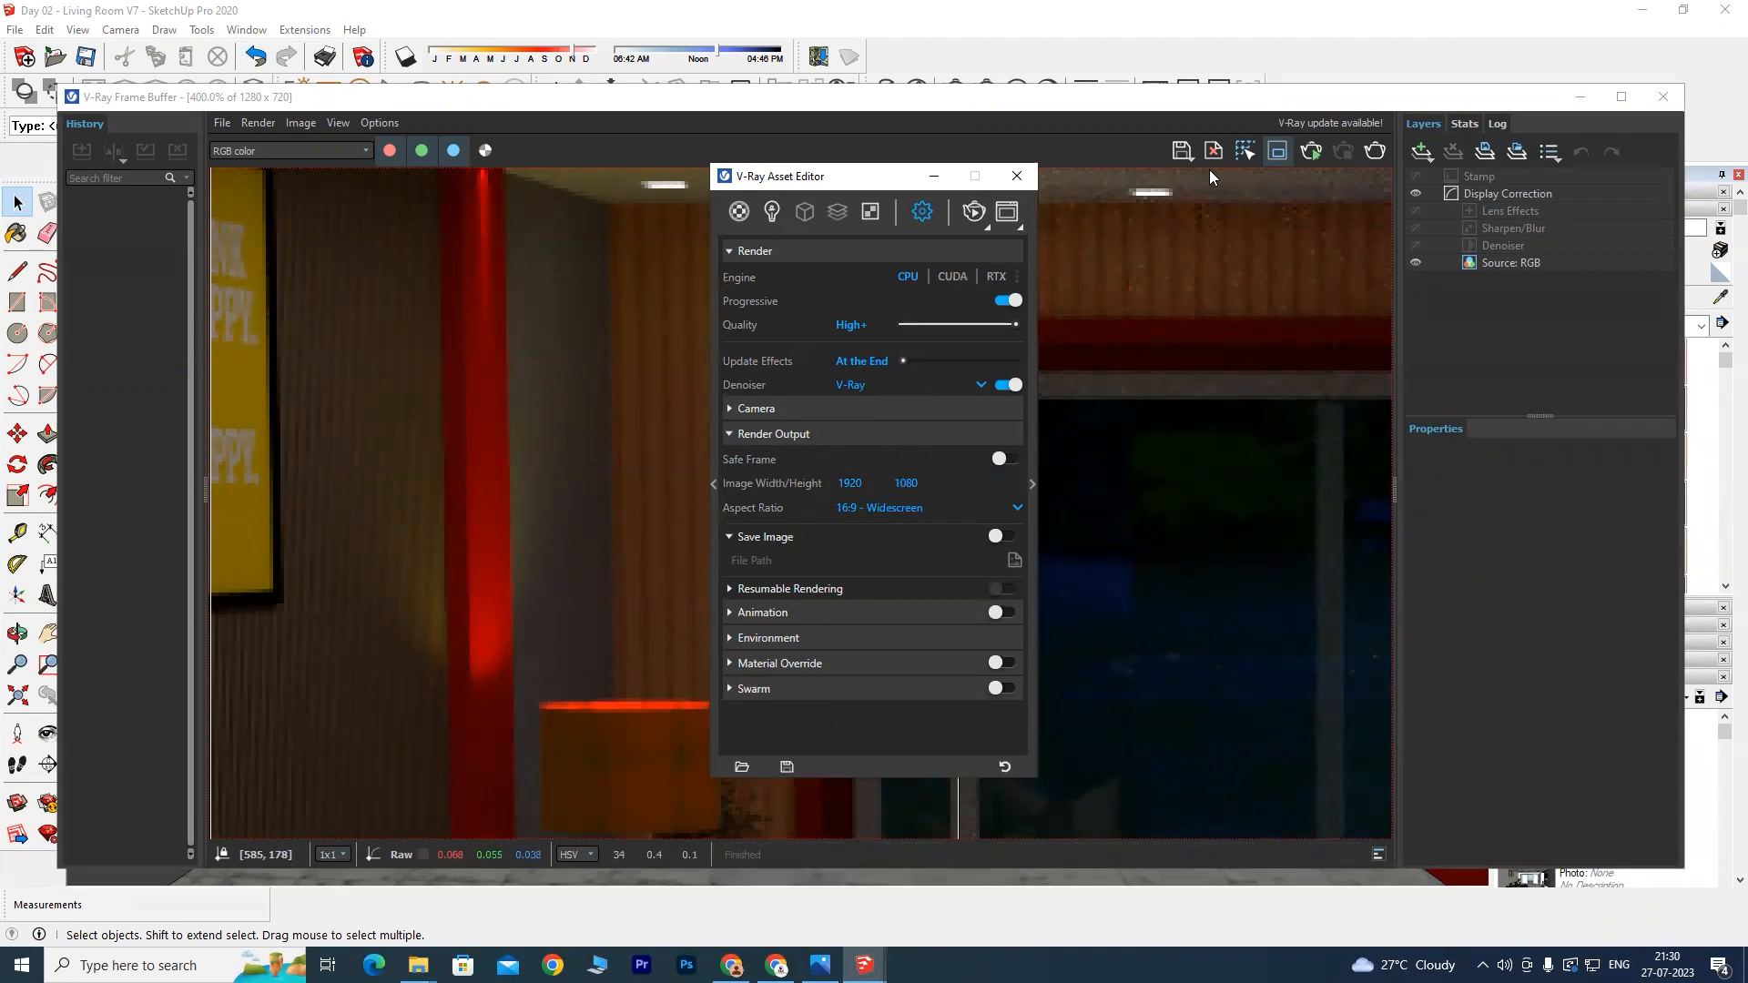
Step: Examine the light pools on the red strip in the stopped render and check the frame buffer's statistics and log
scroll(519, 481, "down", 2)
scroll(553, 439, "up", 1)
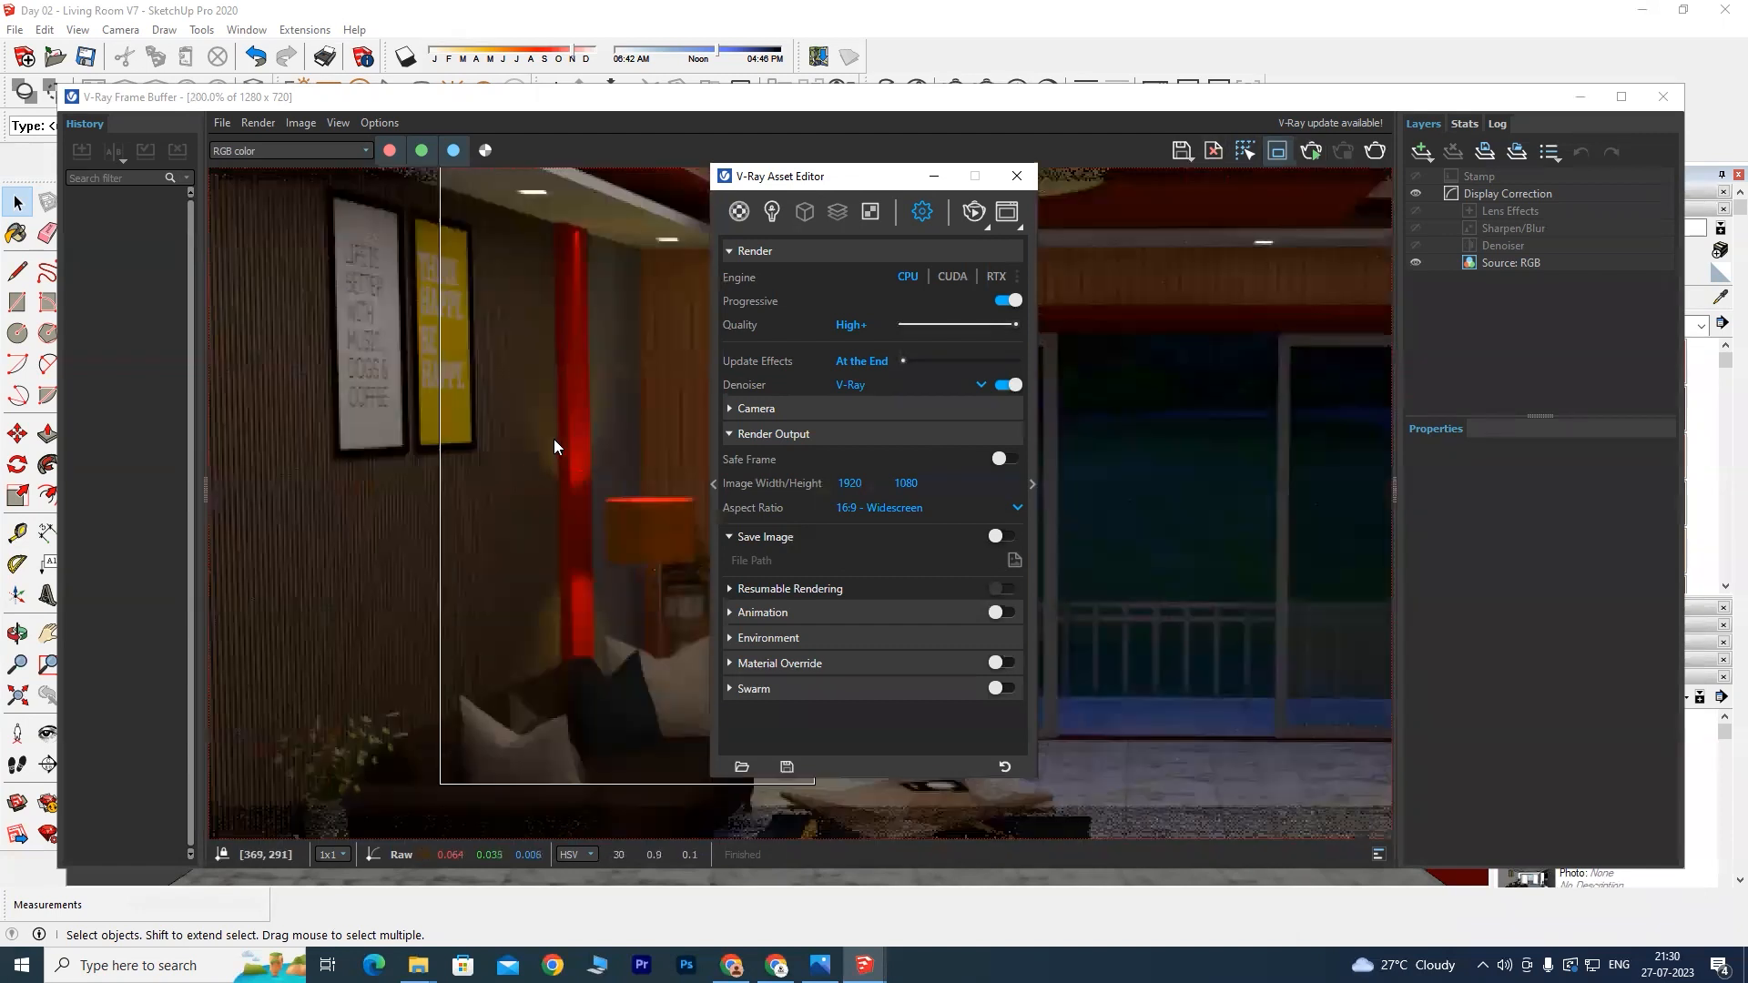
scroll(592, 396, "up", 1)
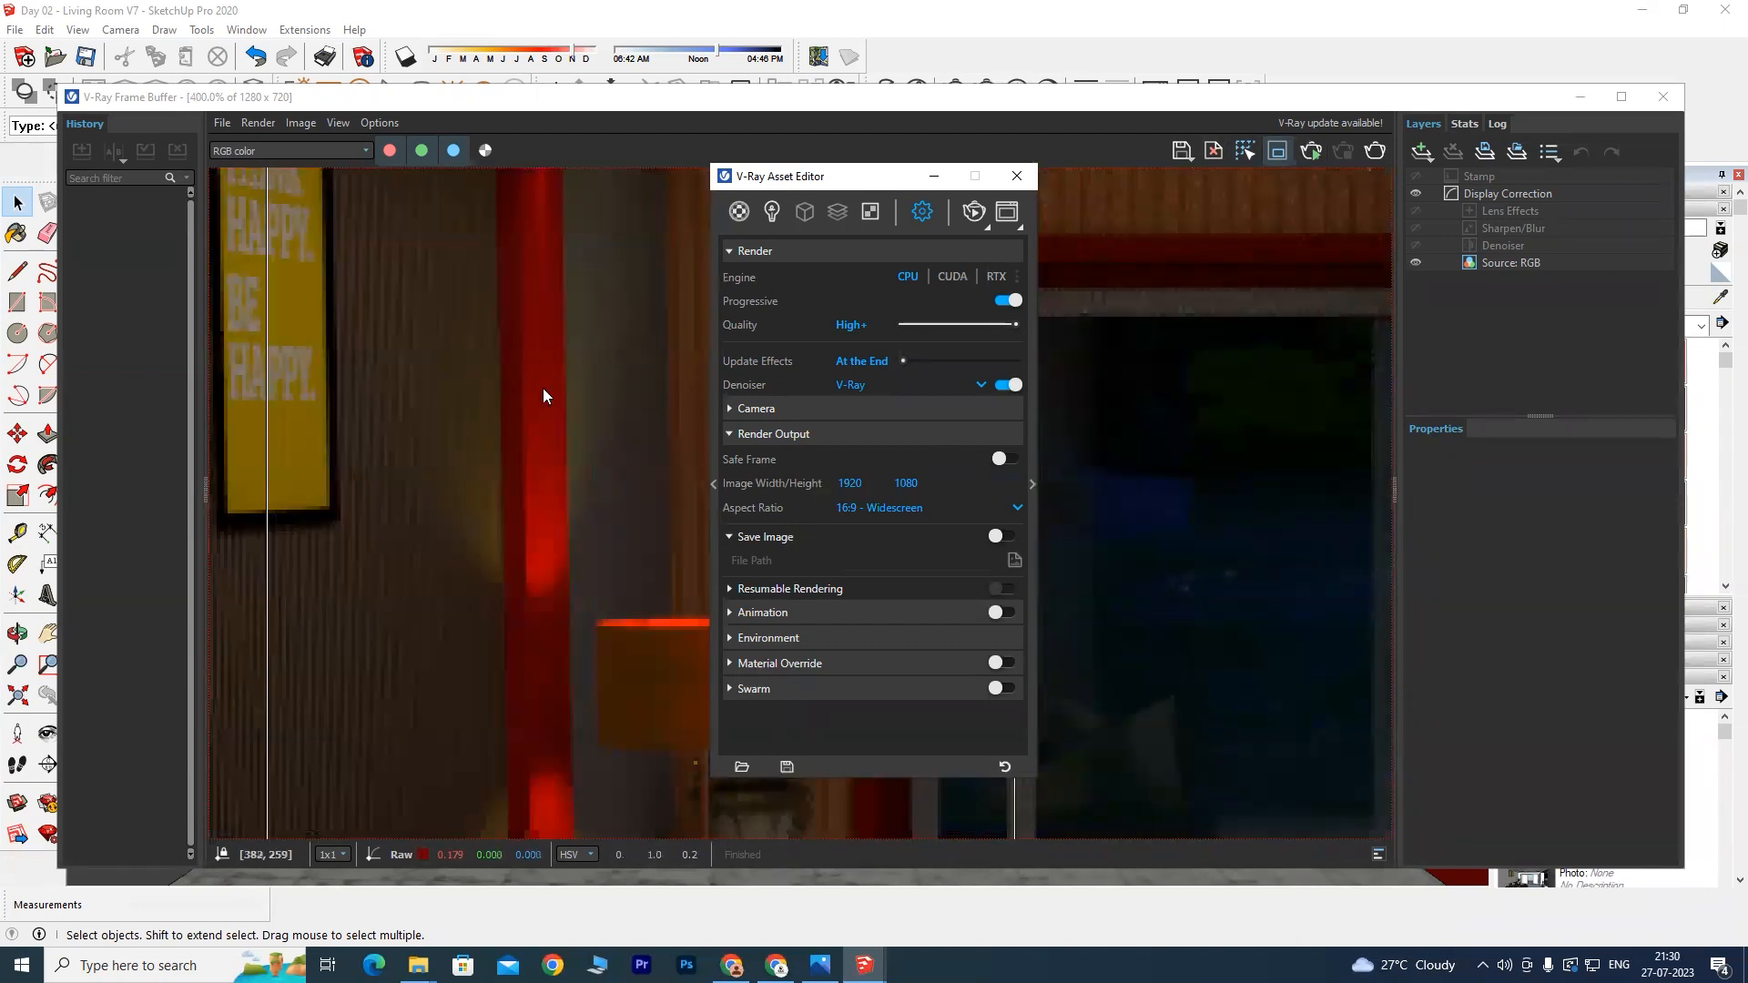
scroll(547, 397, "down", 1)
scroll(557, 395, "up", 1)
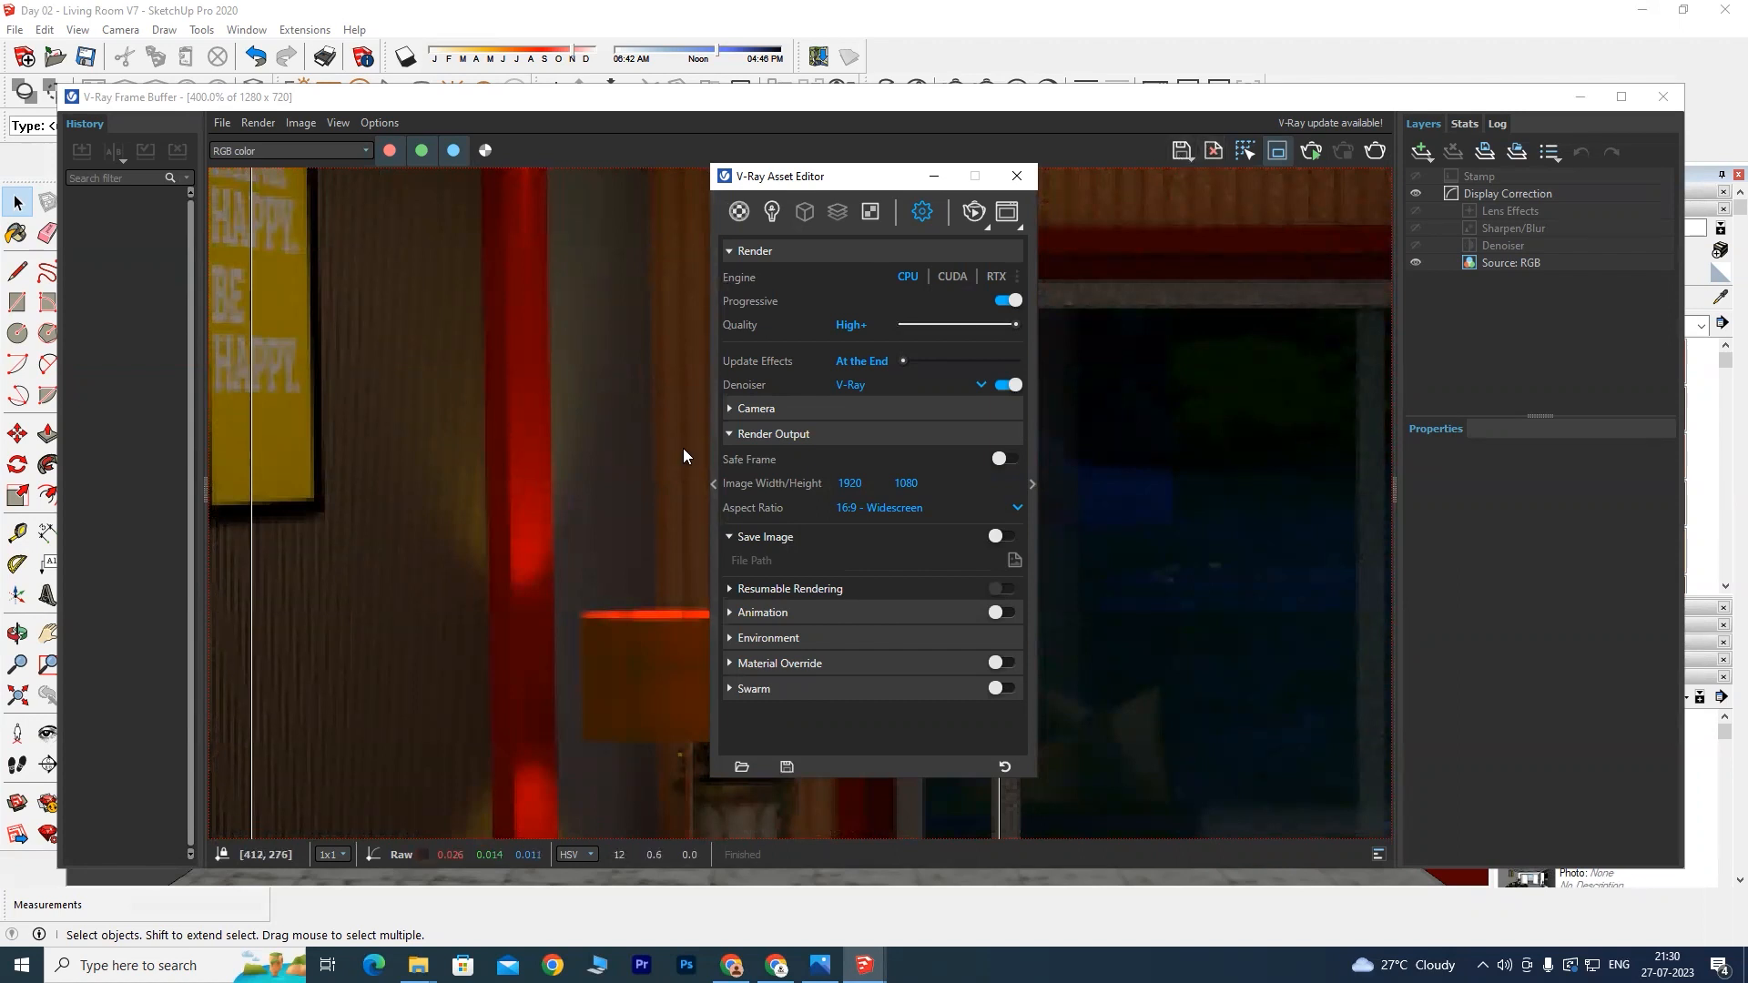
left_click(1559, 162)
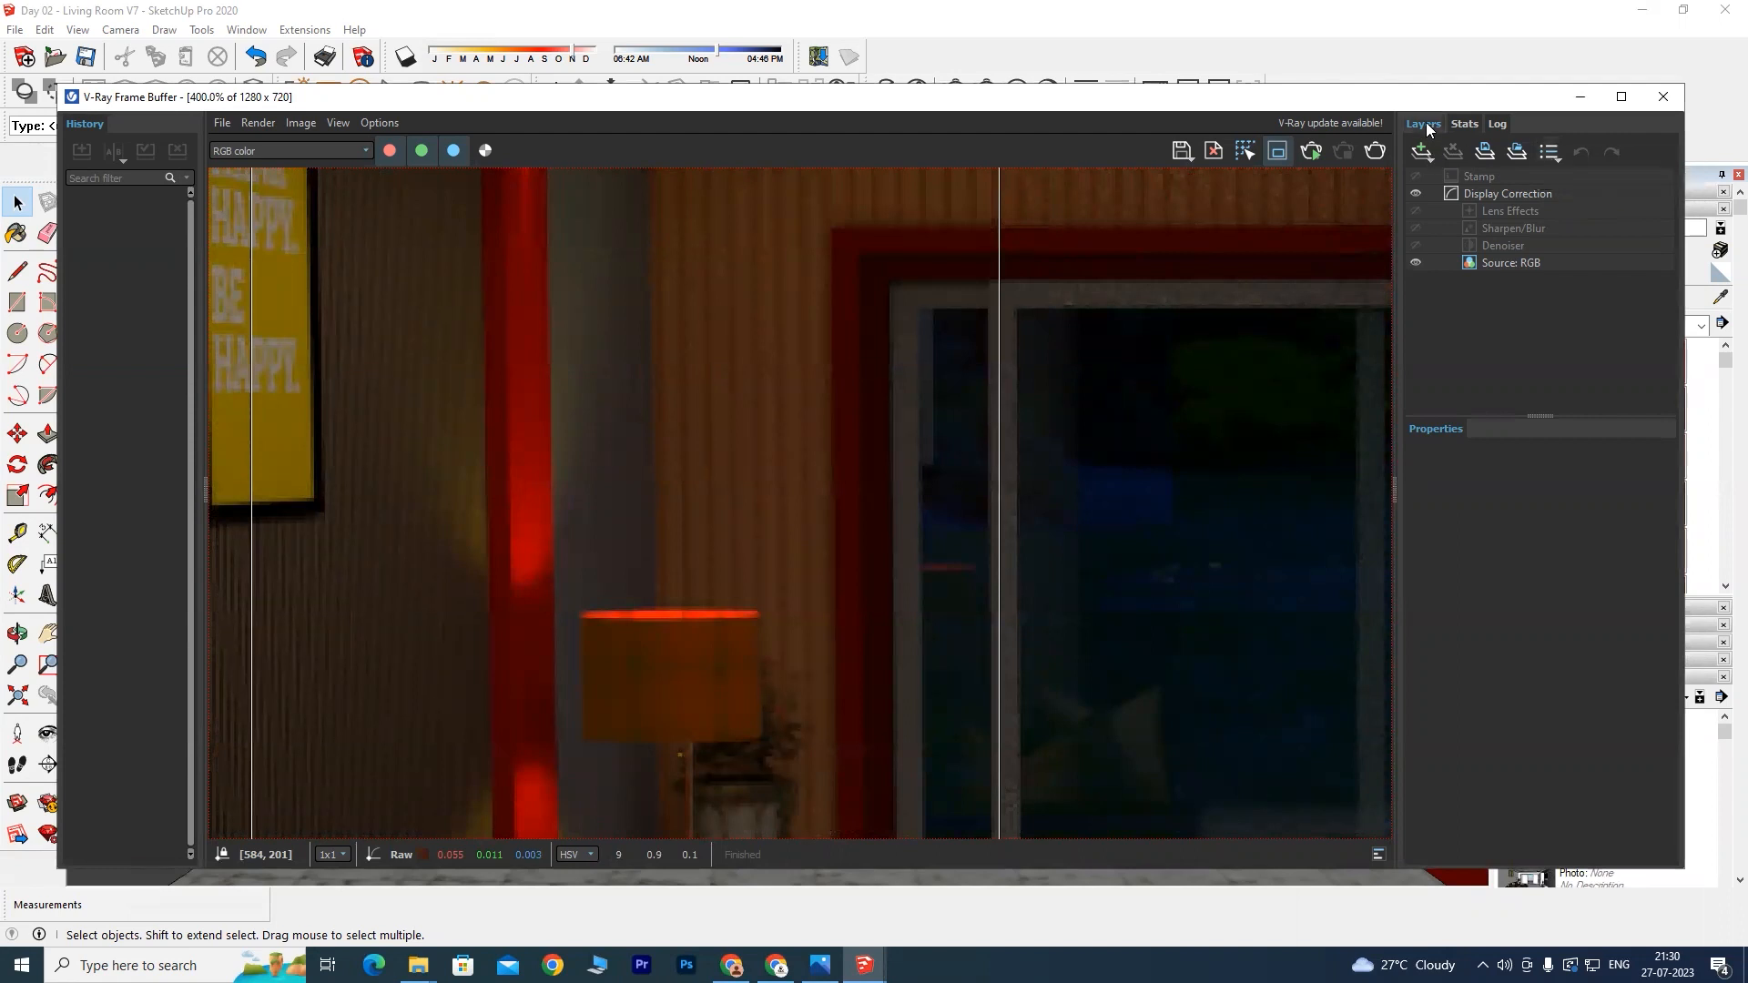
left_click(1464, 126)
left_click(1497, 125)
left_click(1423, 125)
Step: Review the frame buffer's output image saving dialog without saving, and look through its file, image and settings commands
left_click(1183, 152)
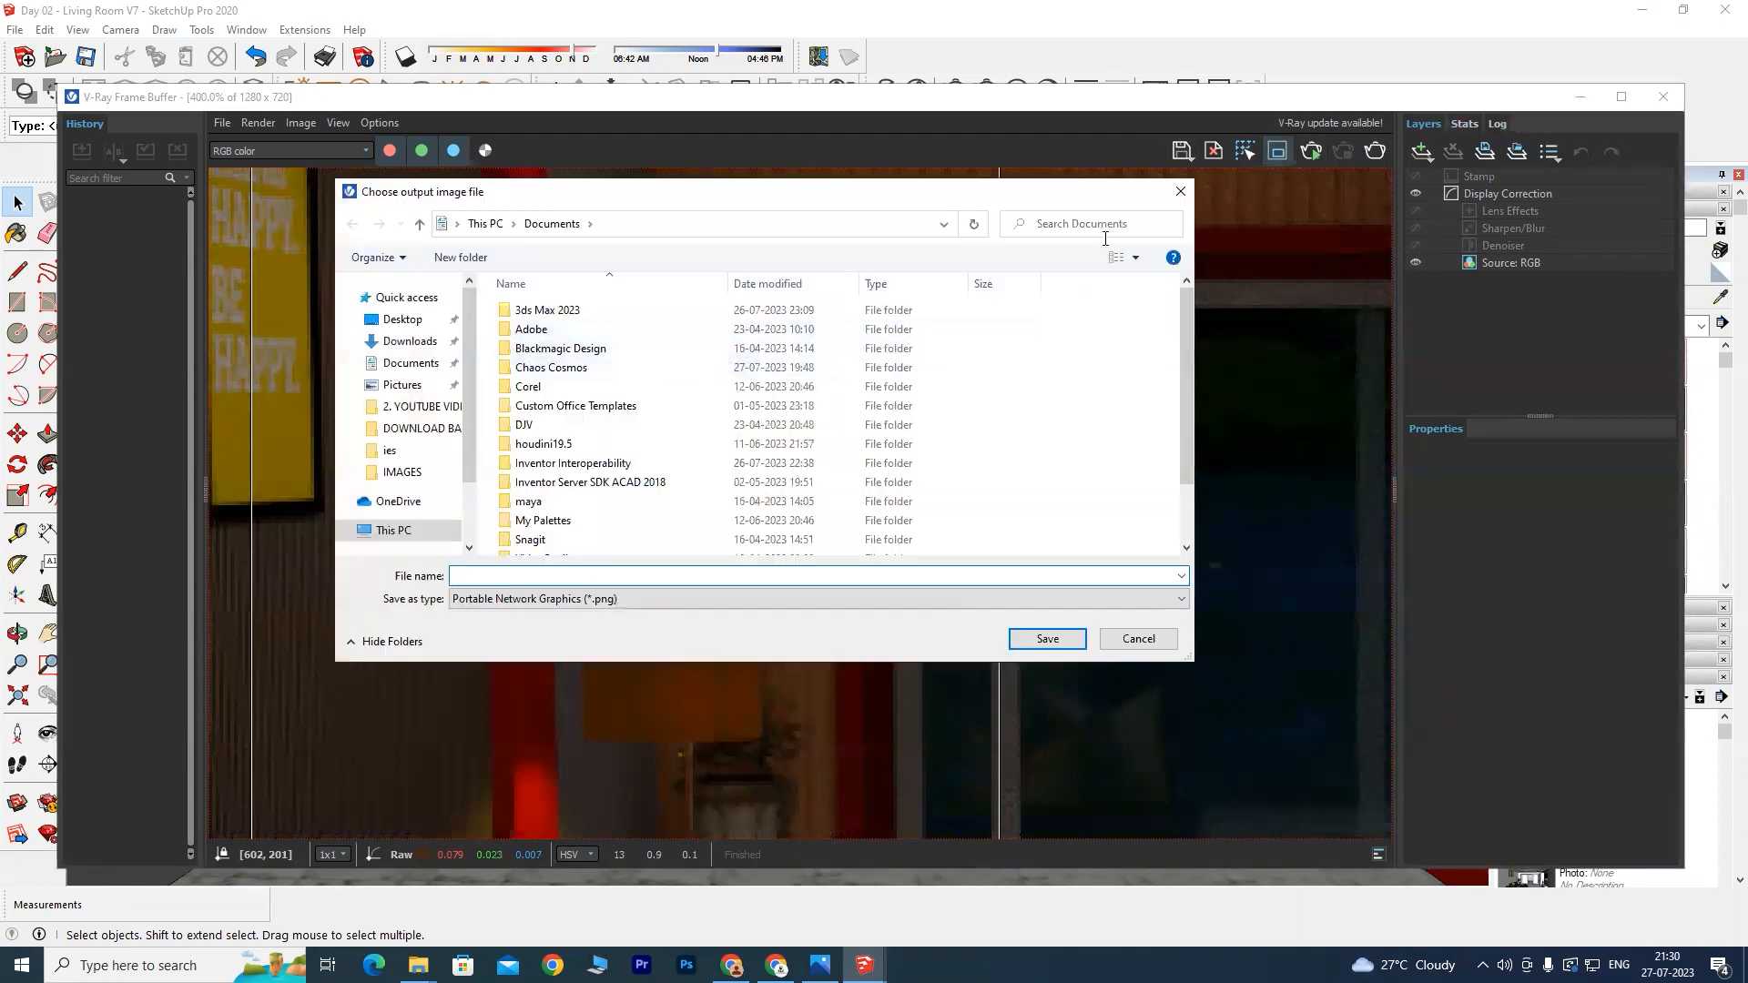
left_click(1180, 192)
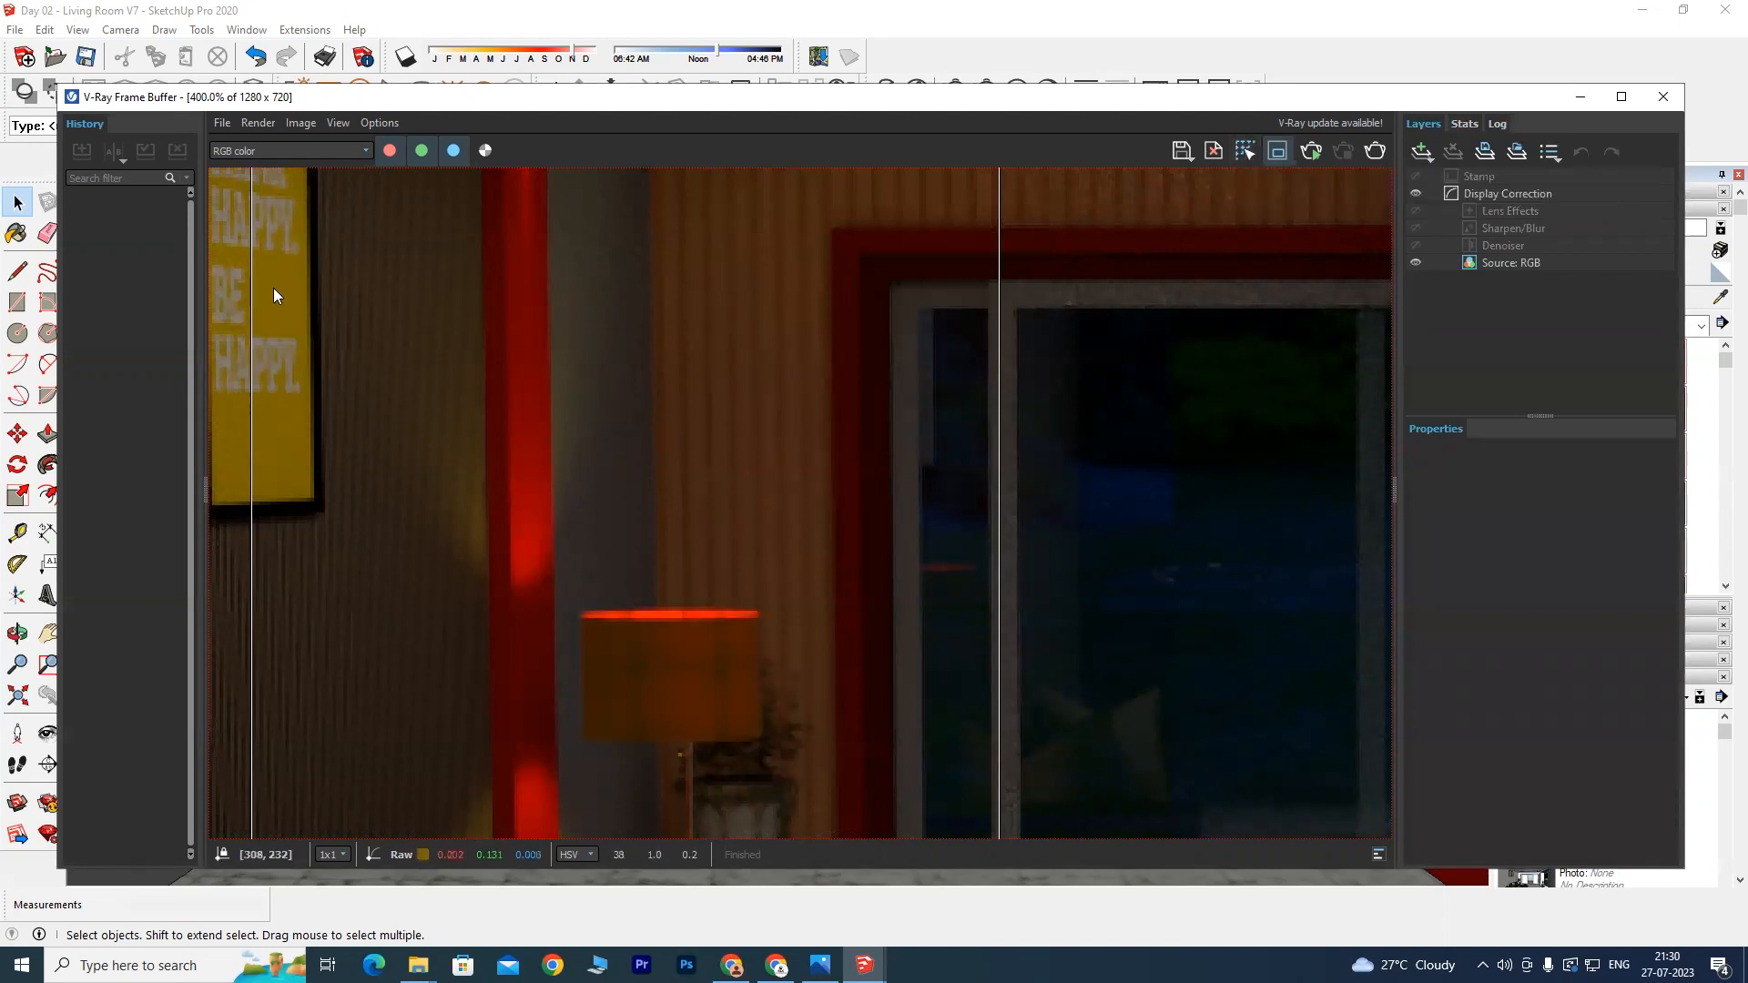
scroll(652, 383, "down", 4)
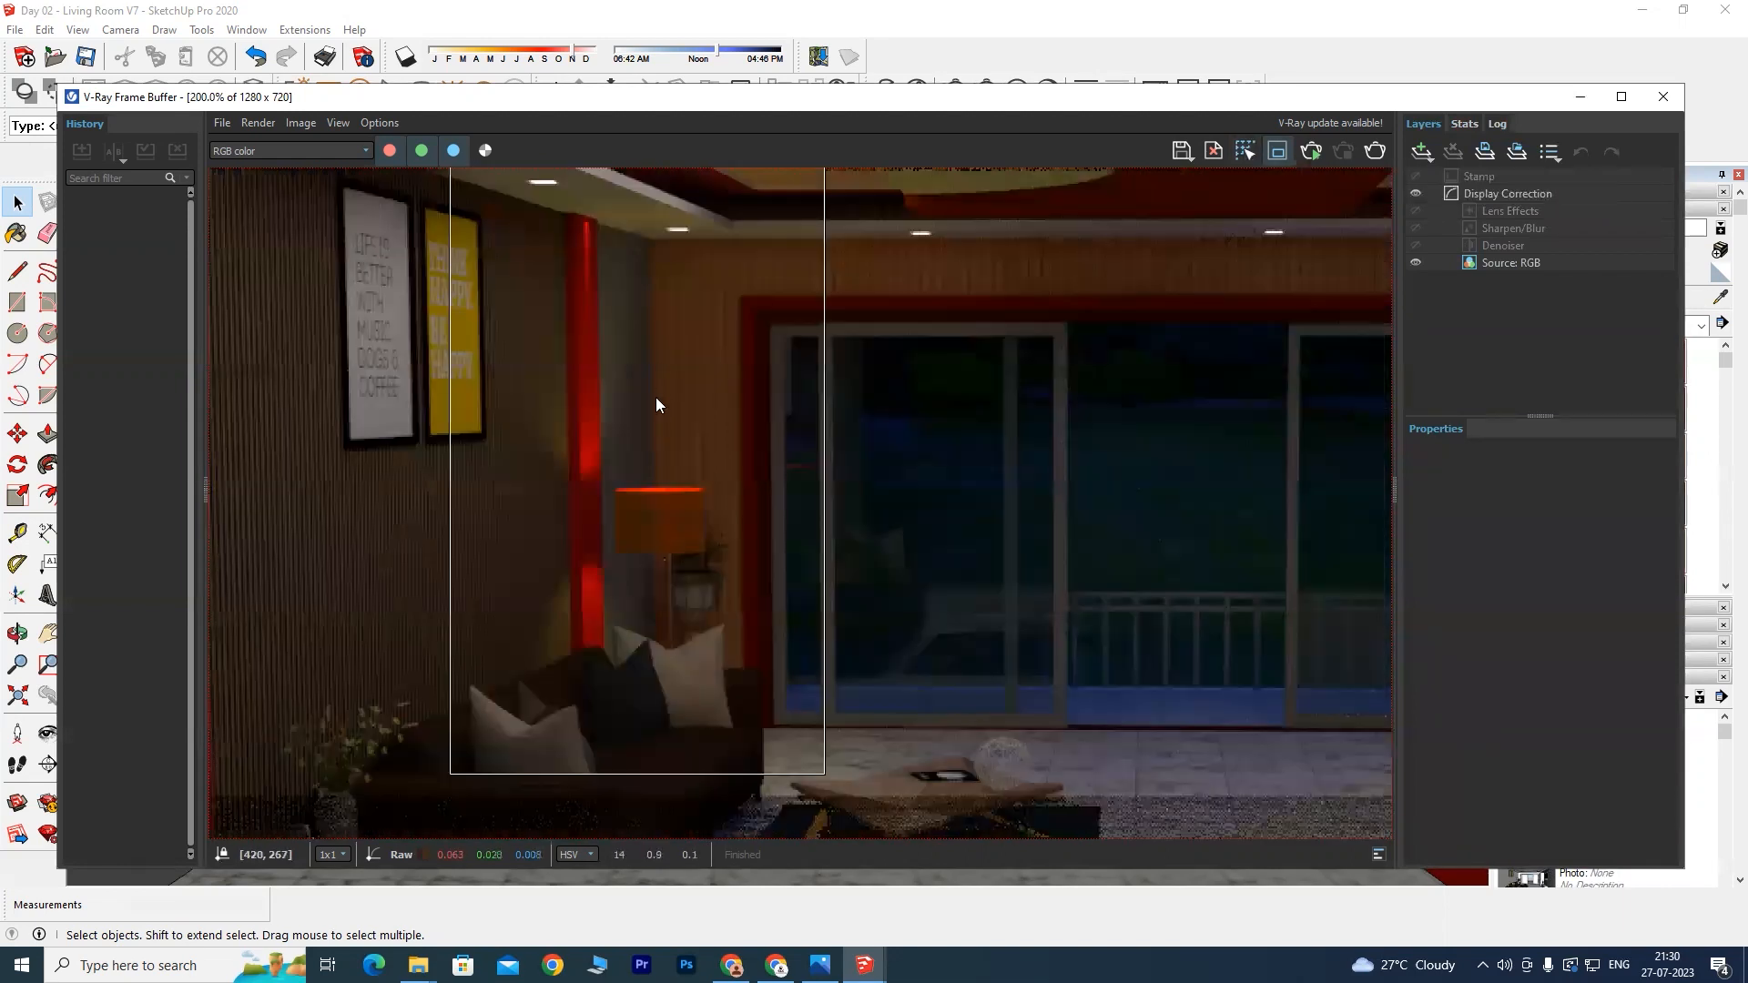
scroll(637, 409, "up", 3)
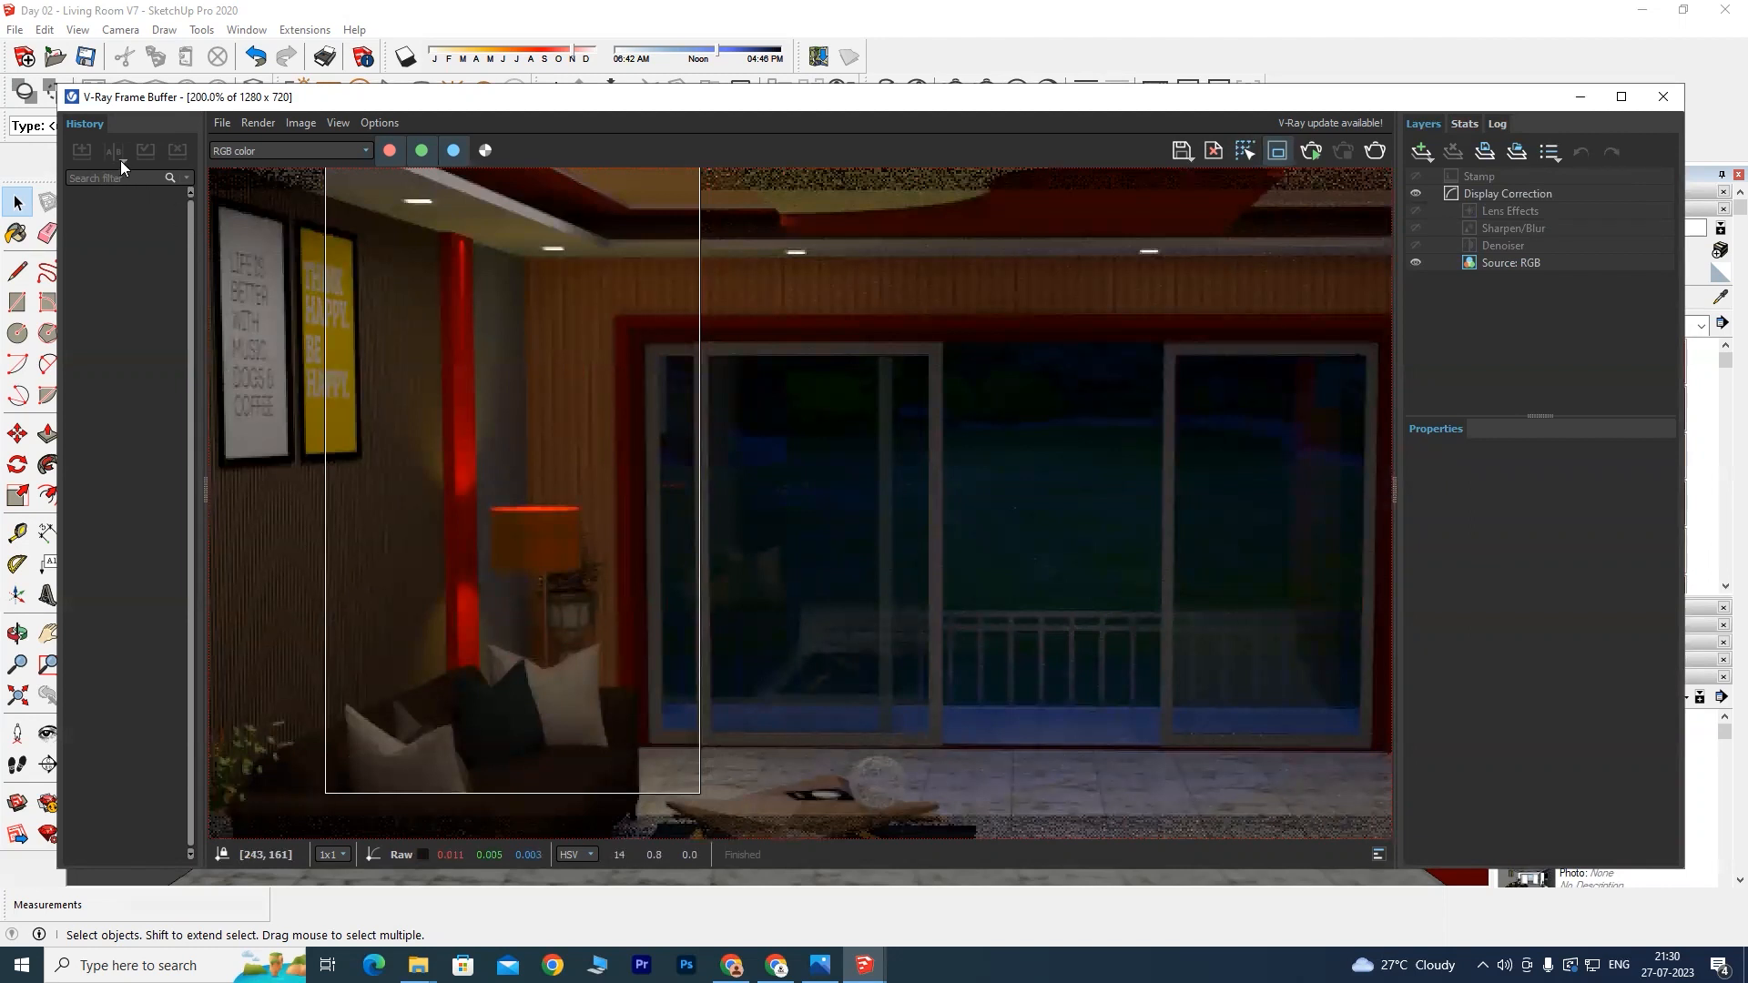
left_click(301, 122)
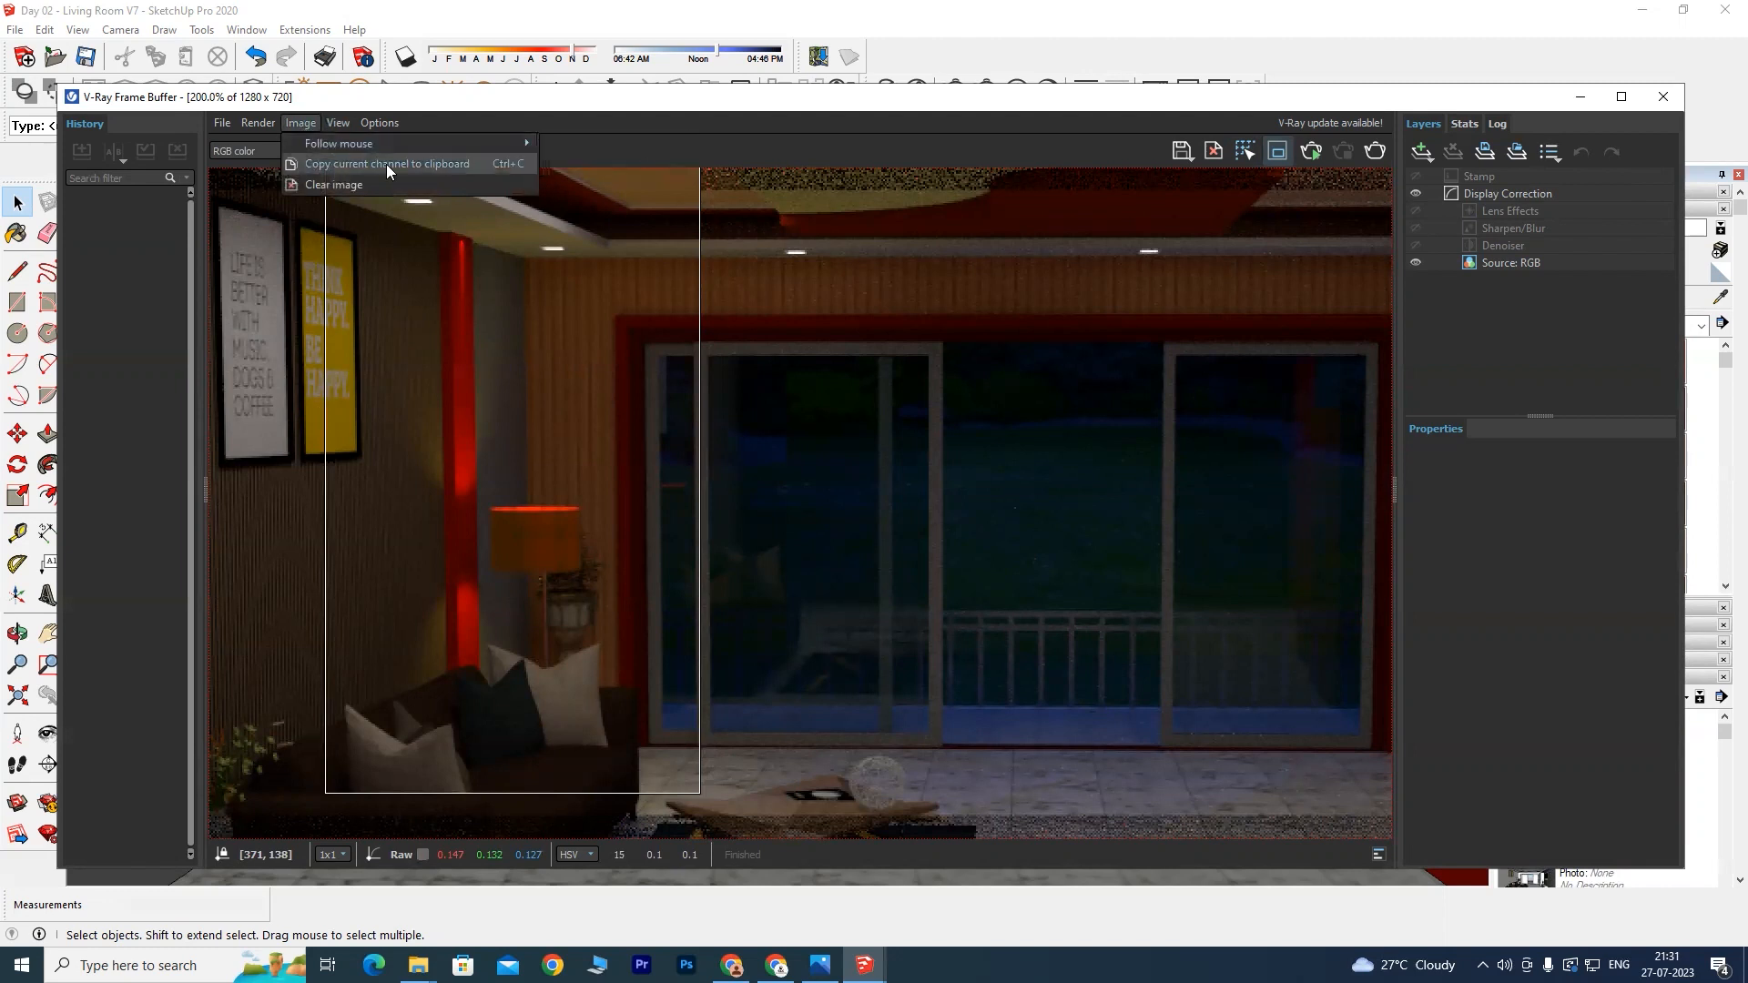
mouse_move(260, 124)
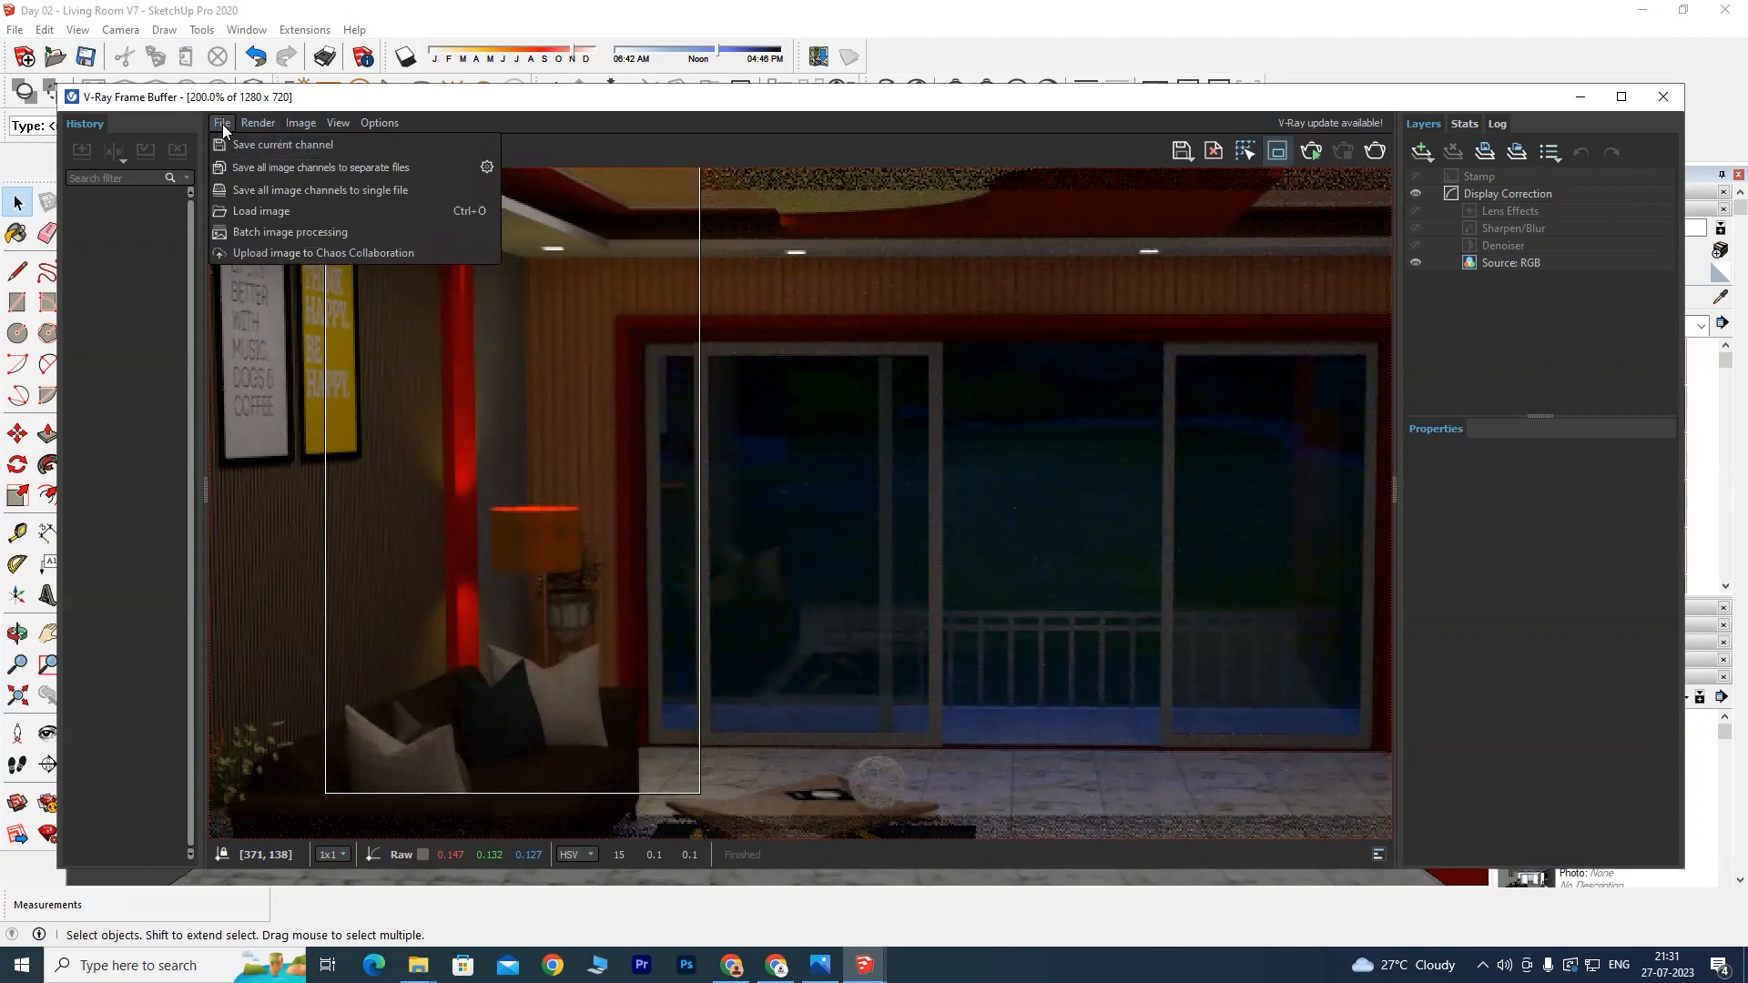
mouse_move(348, 122)
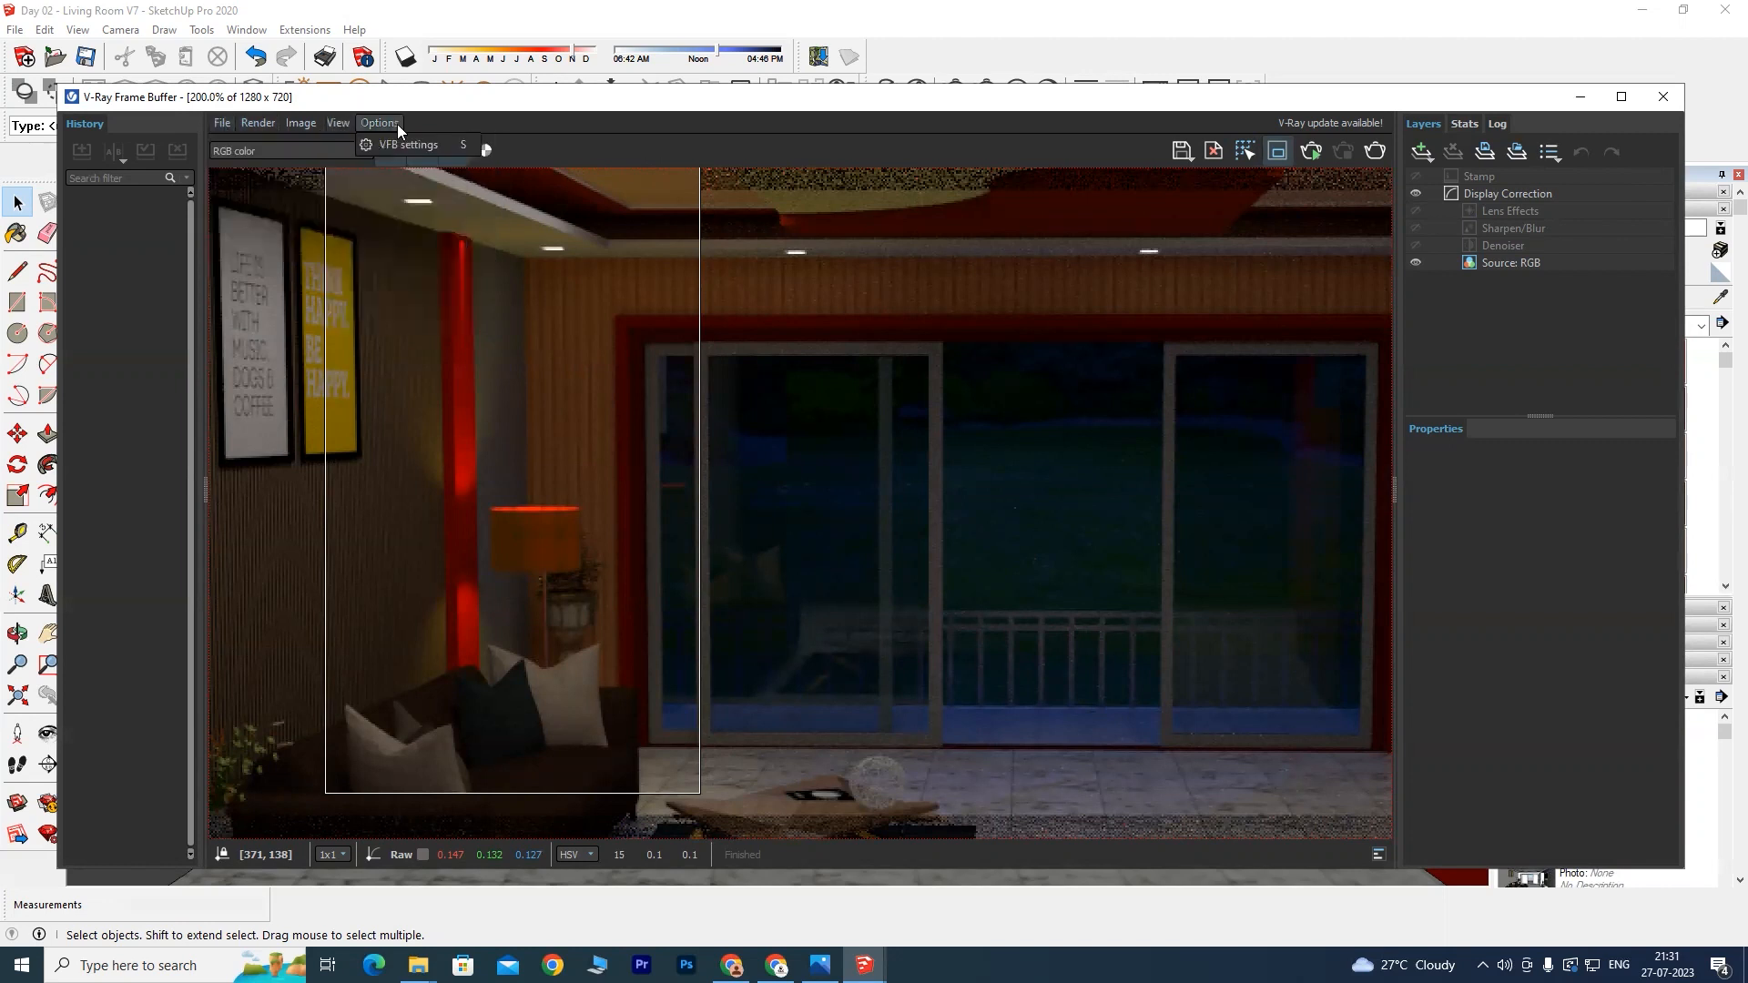
left_click(372, 119)
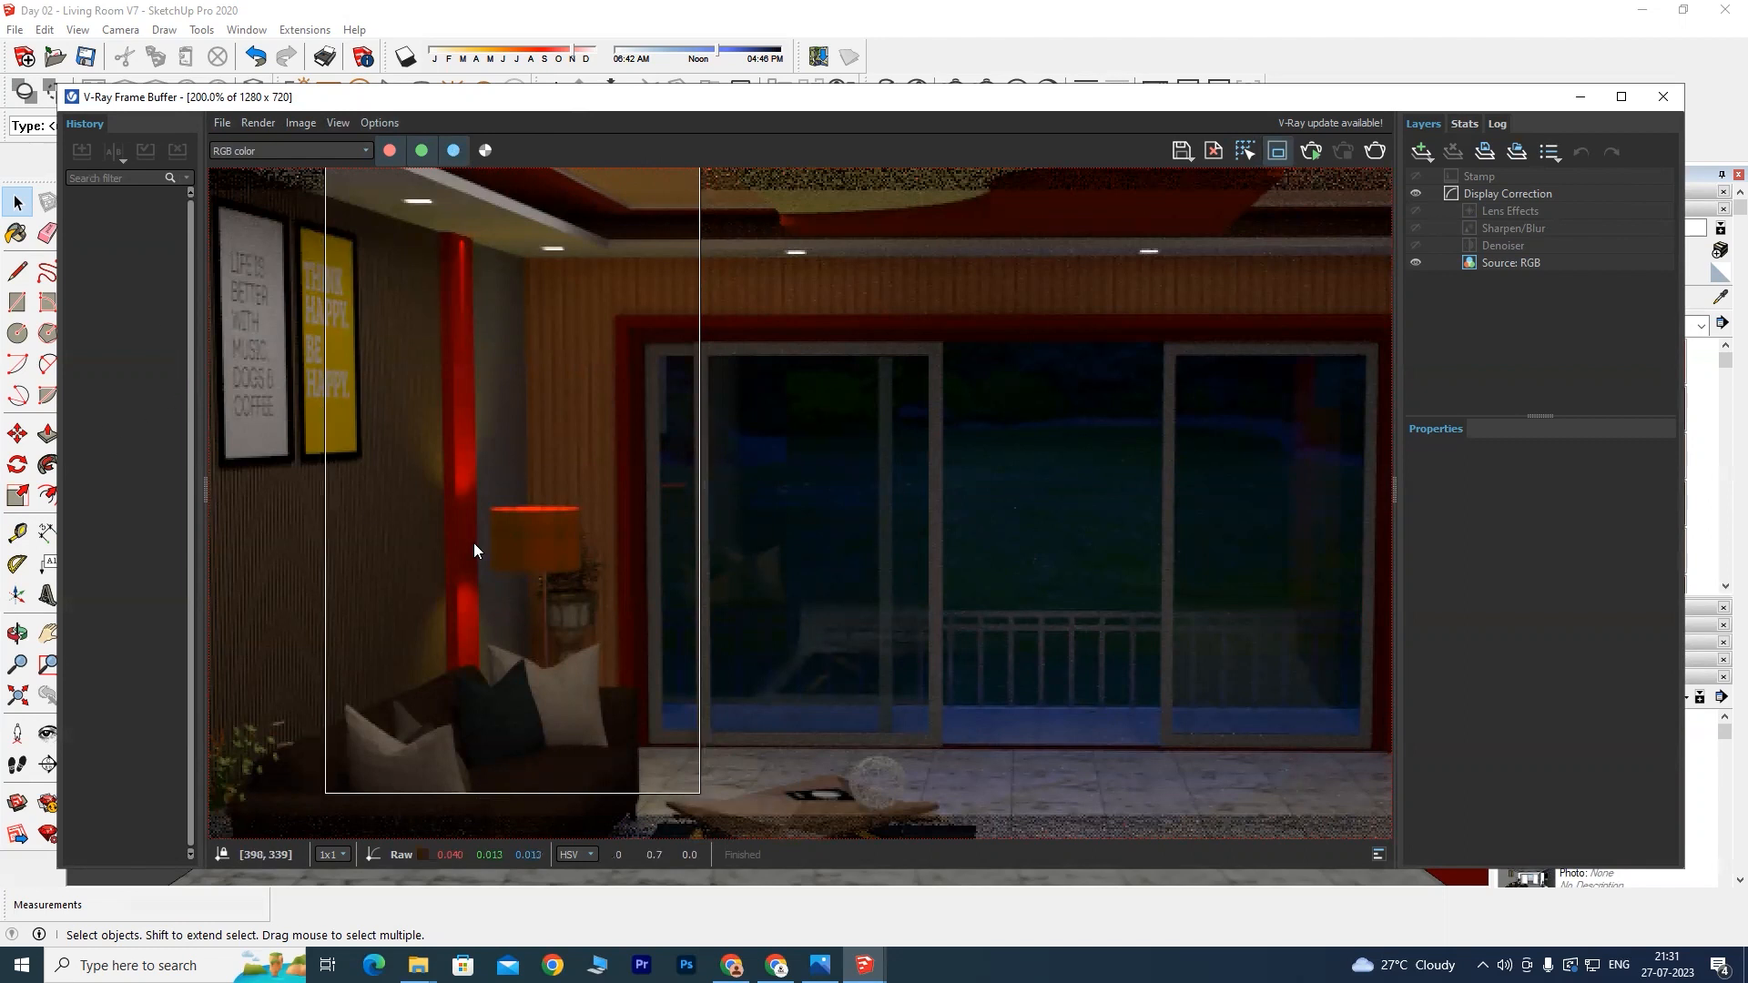
Step: Render the region at the new output size with the V-Ray denoiser, replacing interactive rendering with a production render
left_click(1312, 152)
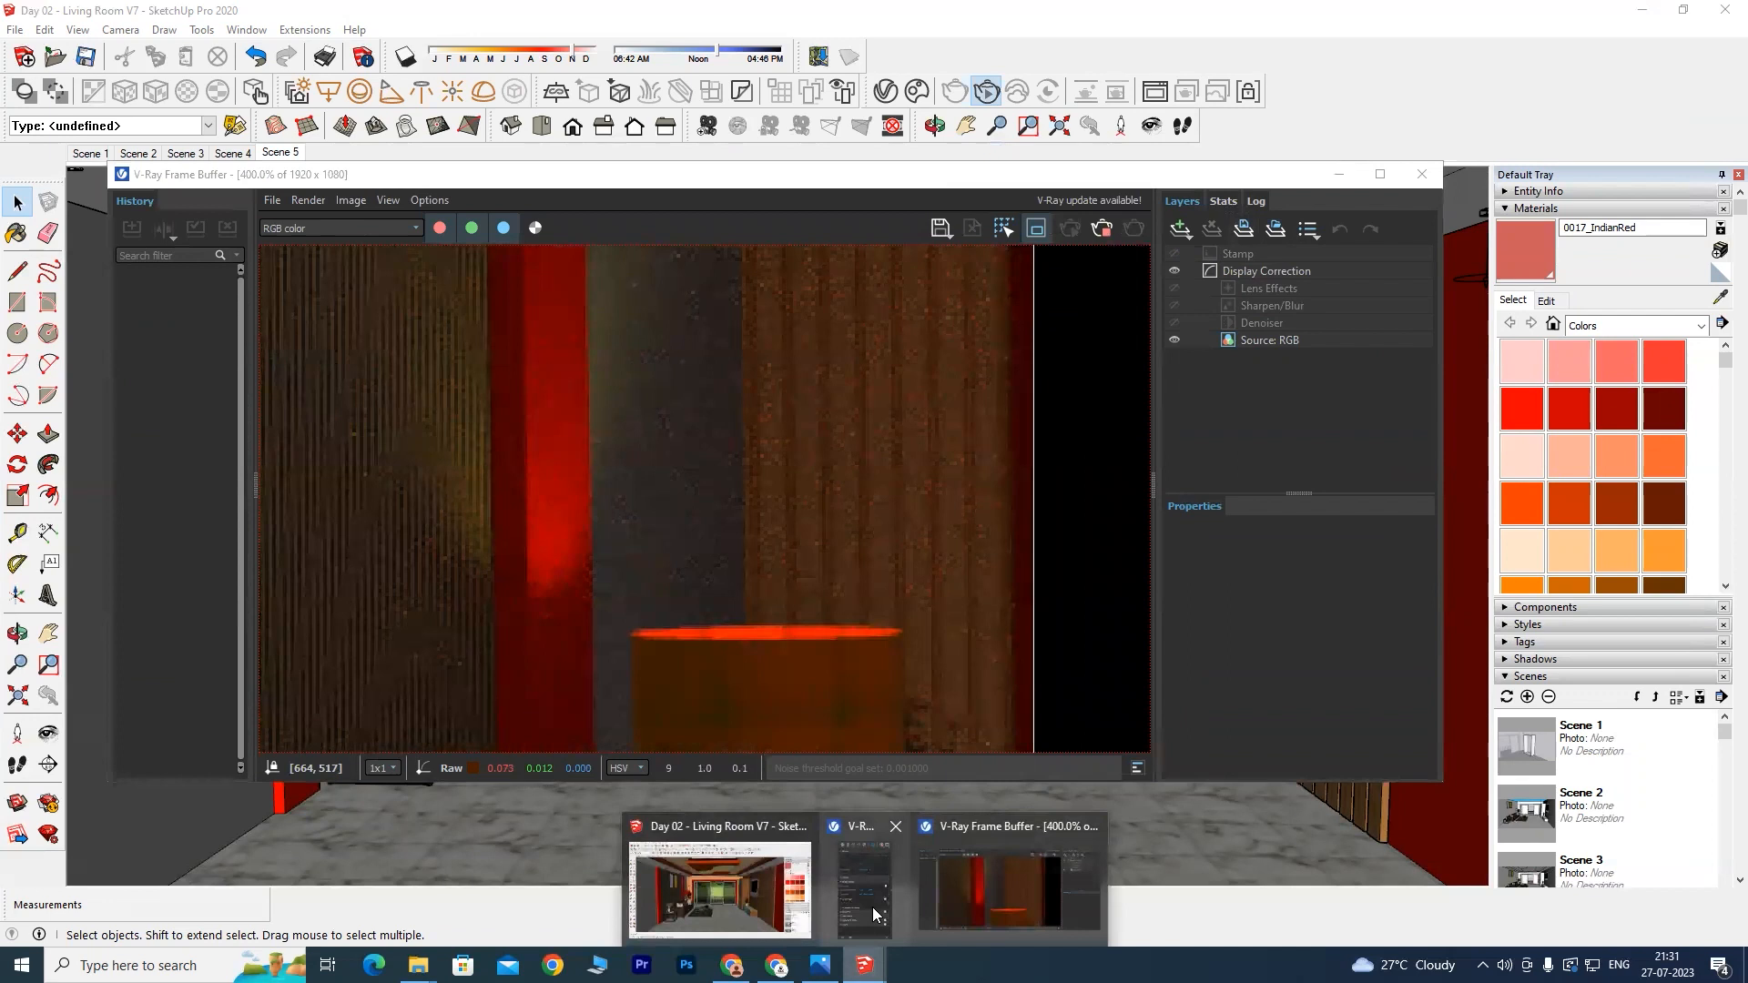
left_click(874, 915)
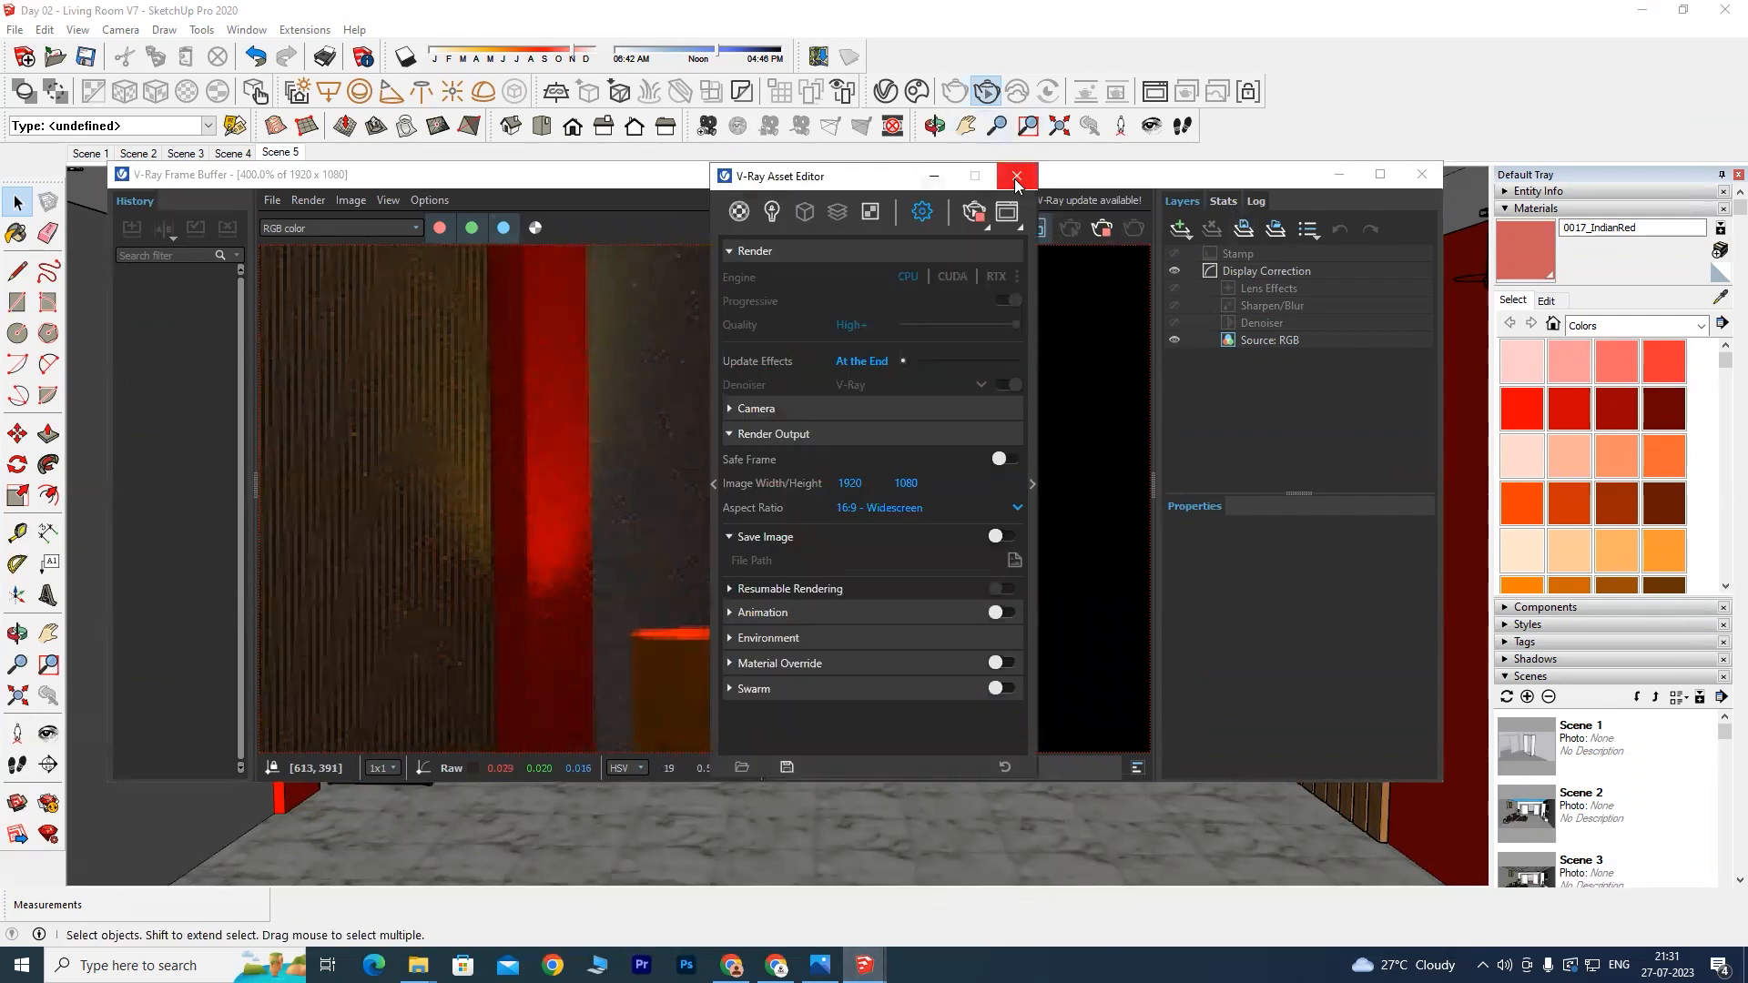
left_click(989, 95)
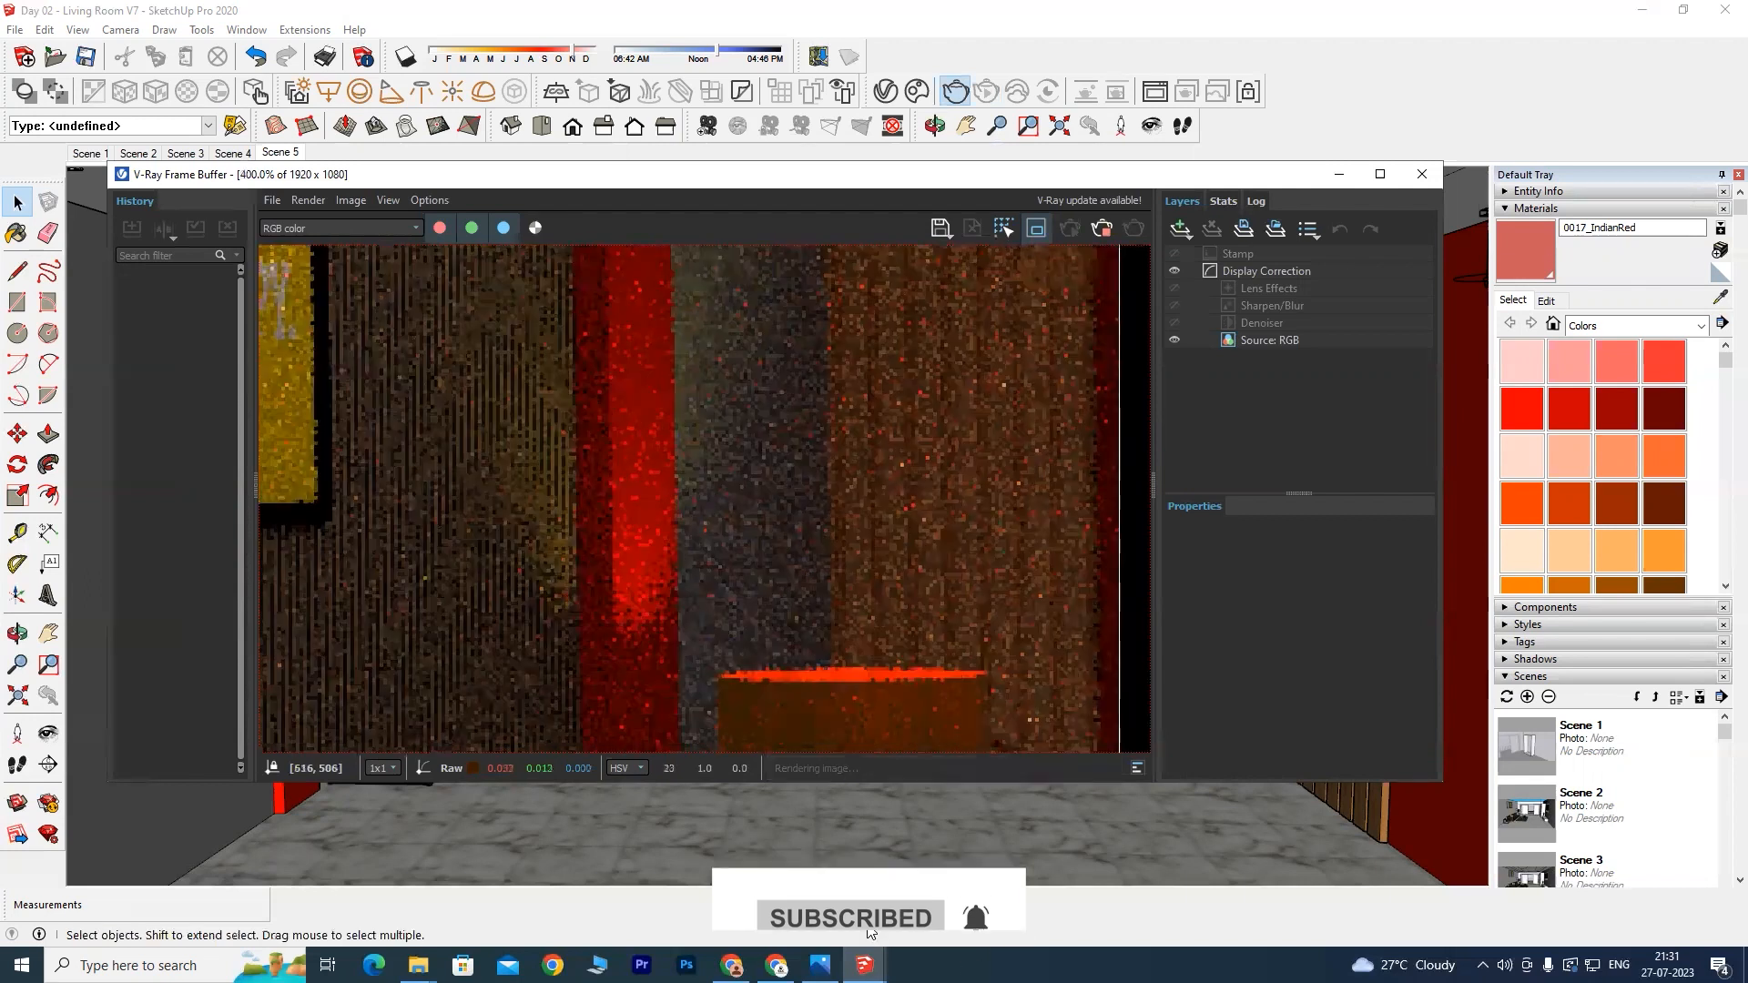
Step: Review the animation options in the V-Ray render settings and enable the GI override under the environment settings
mouse_move(864, 966)
left_click(885, 887)
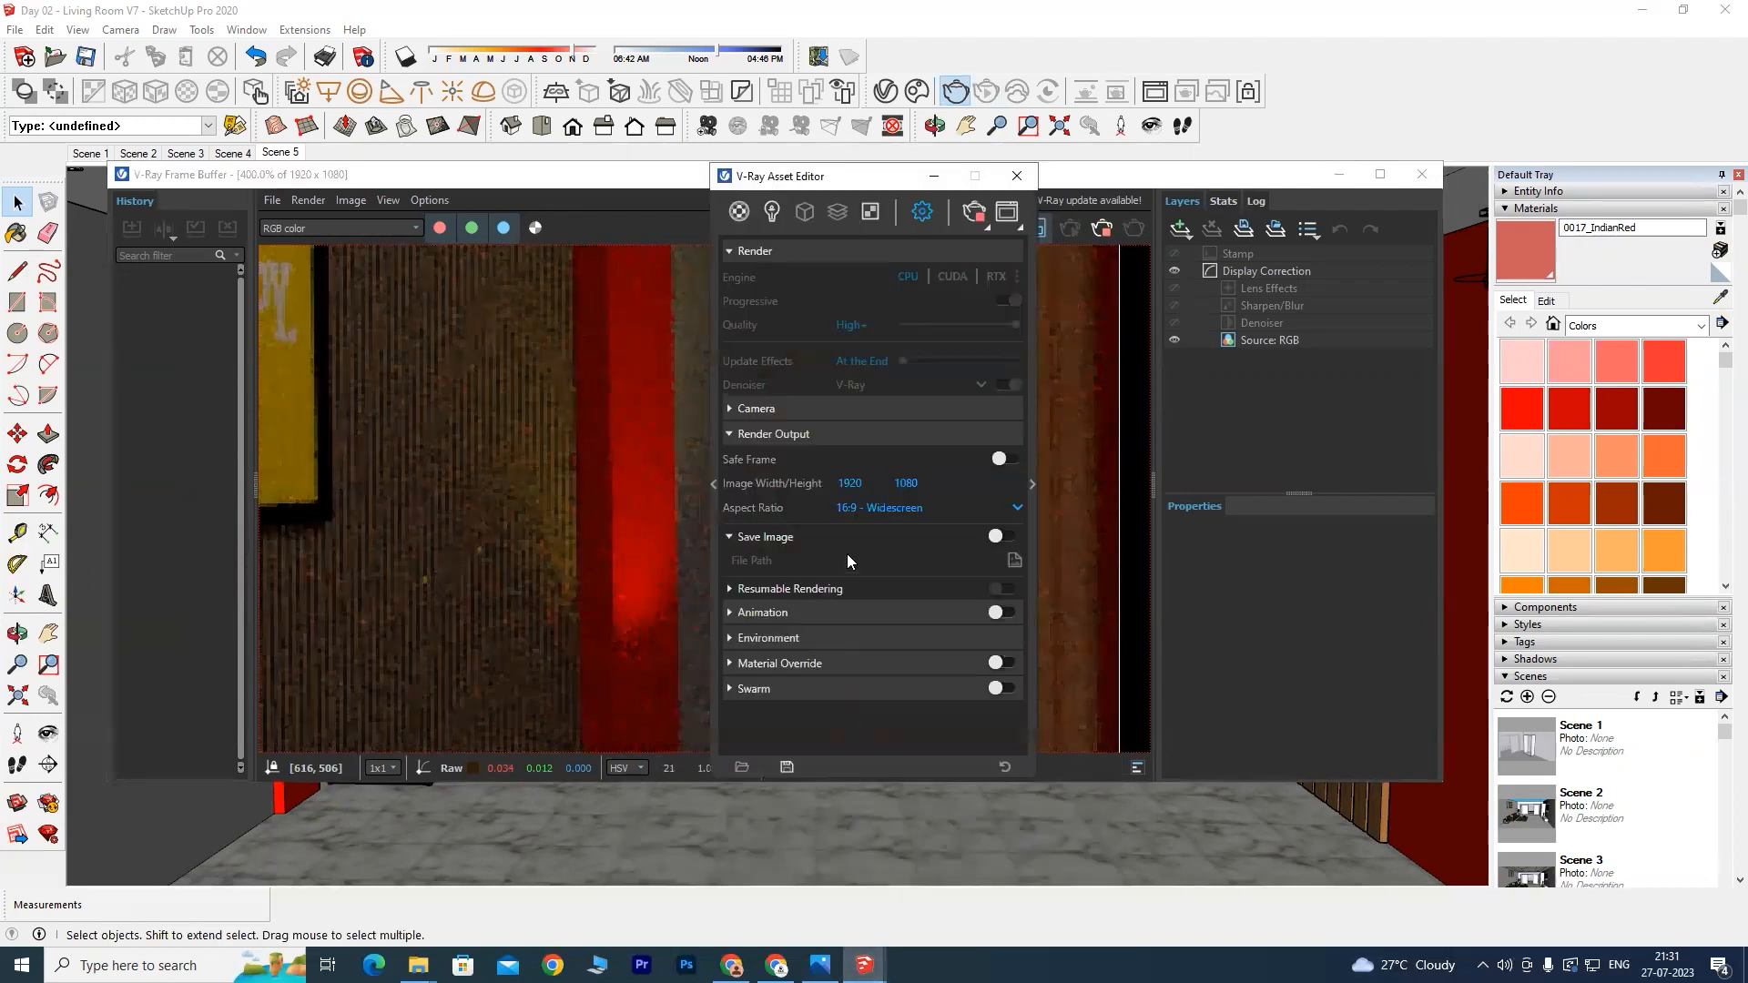
left_click(730, 614)
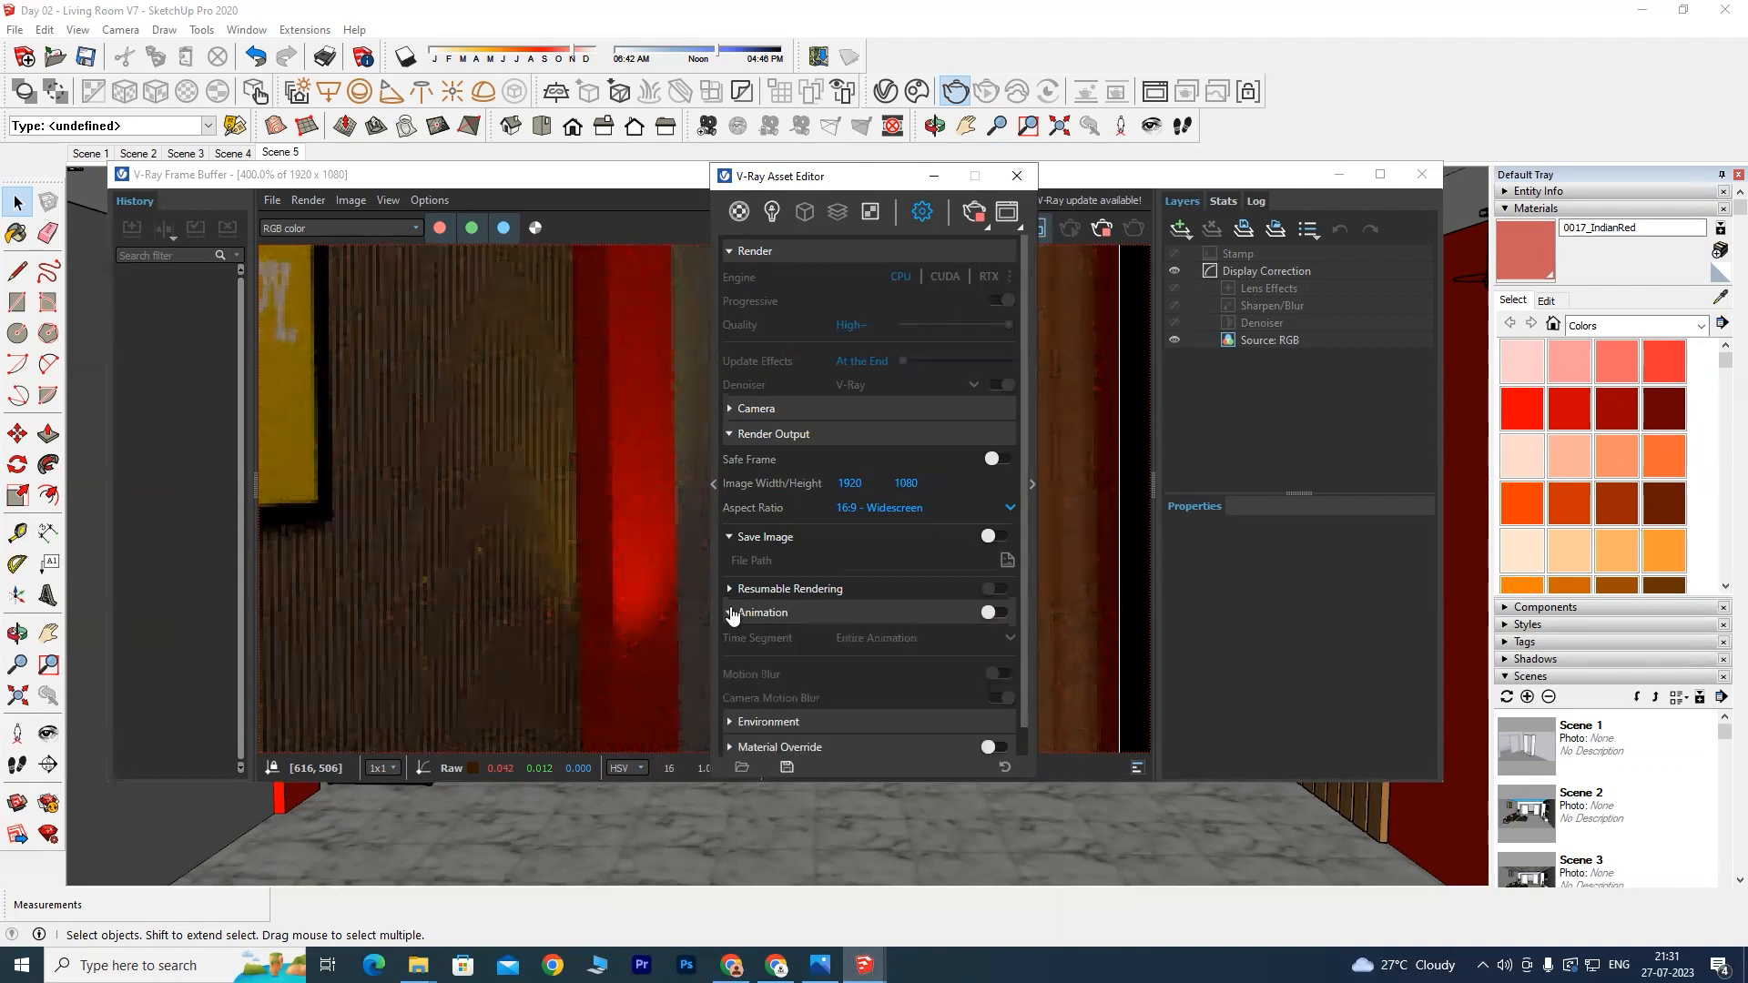
left_click(731, 614)
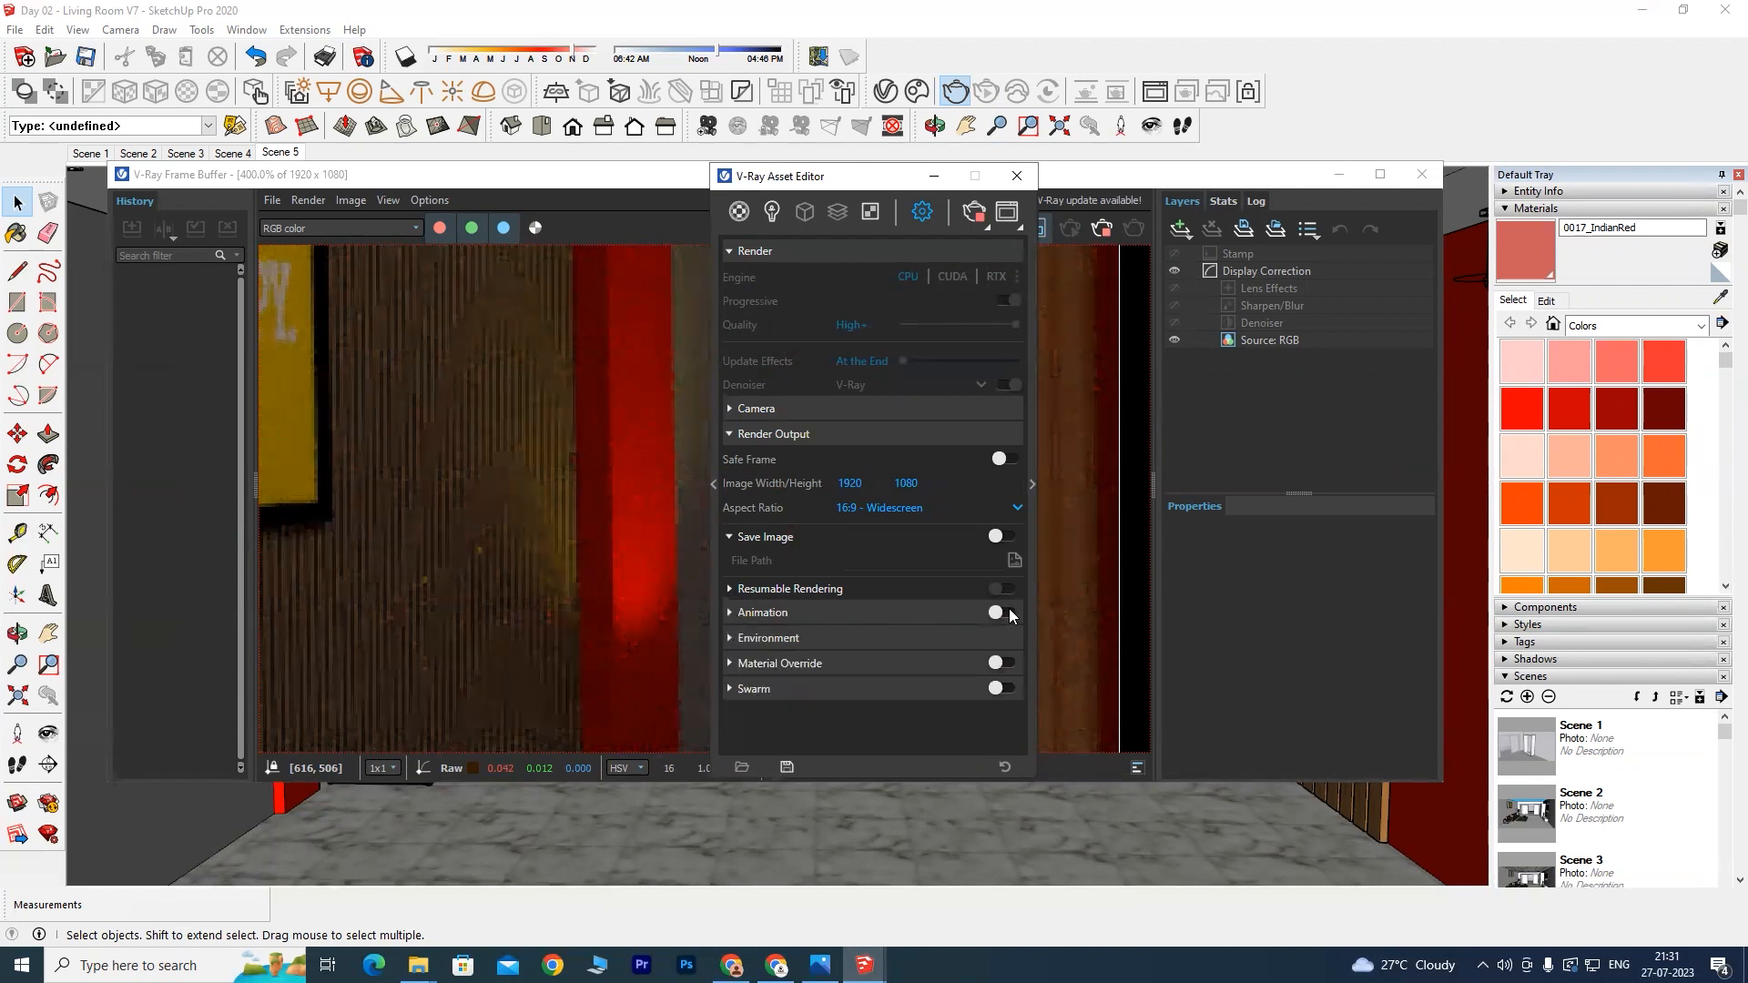
left_click(730, 640)
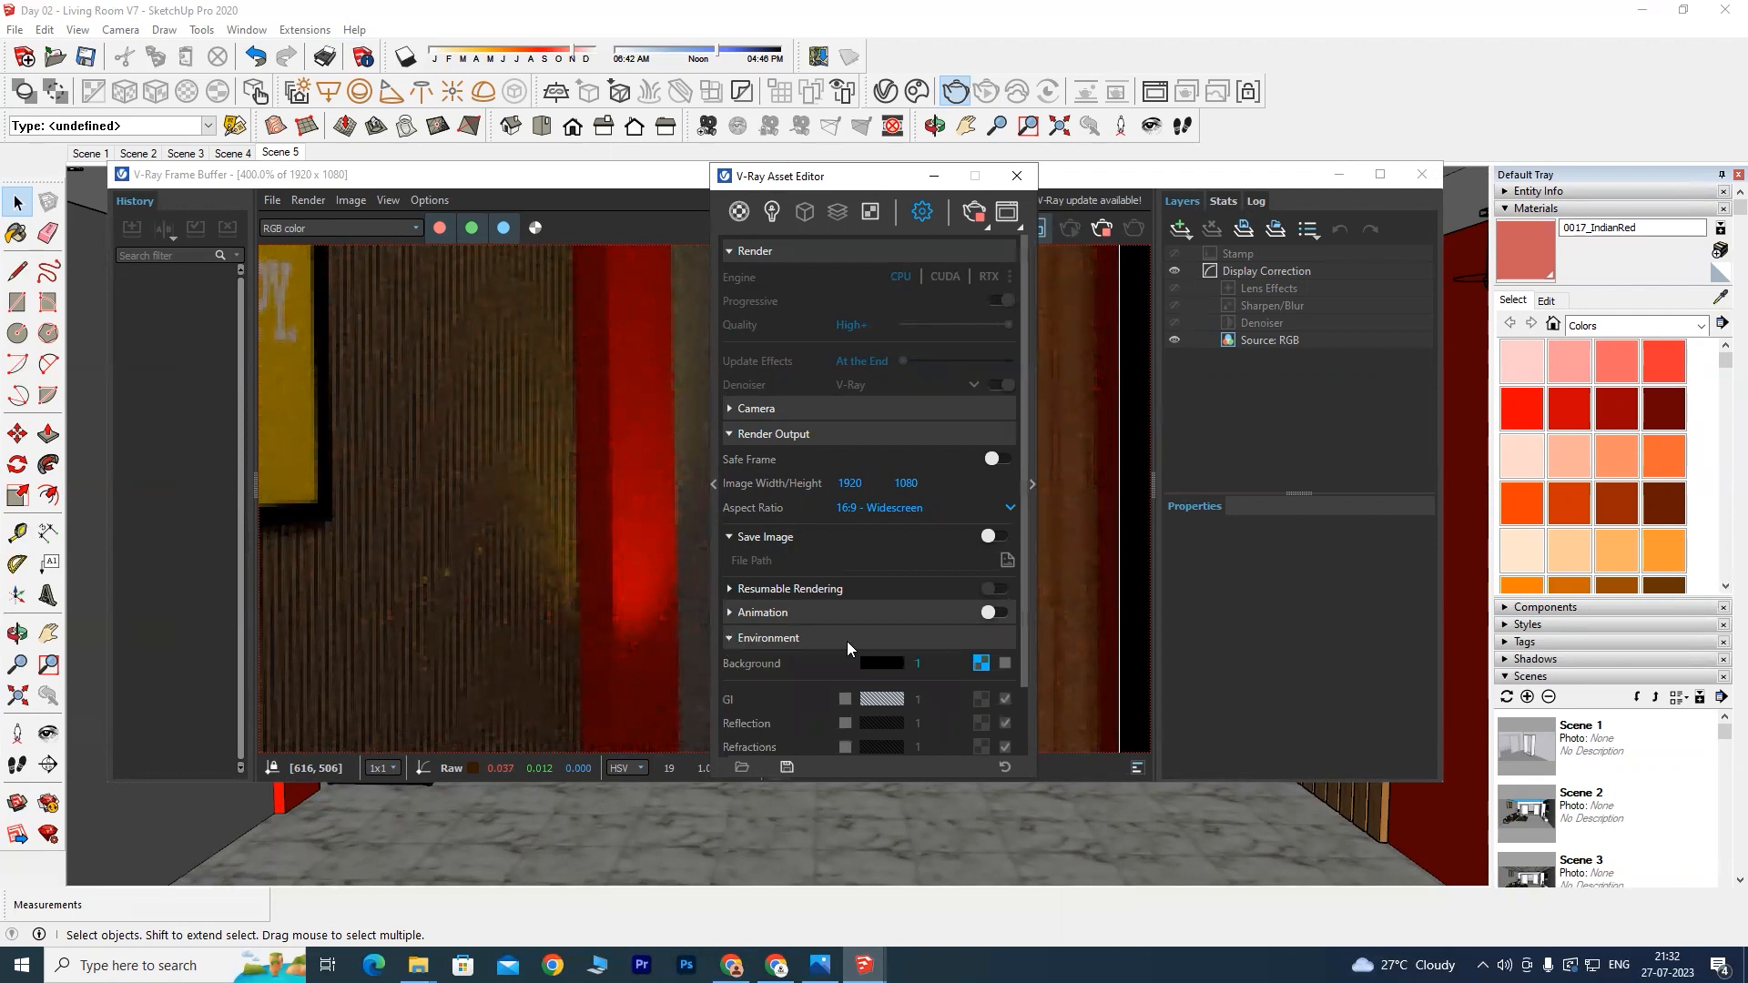
left_click_drag(1021, 632, 1021, 716)
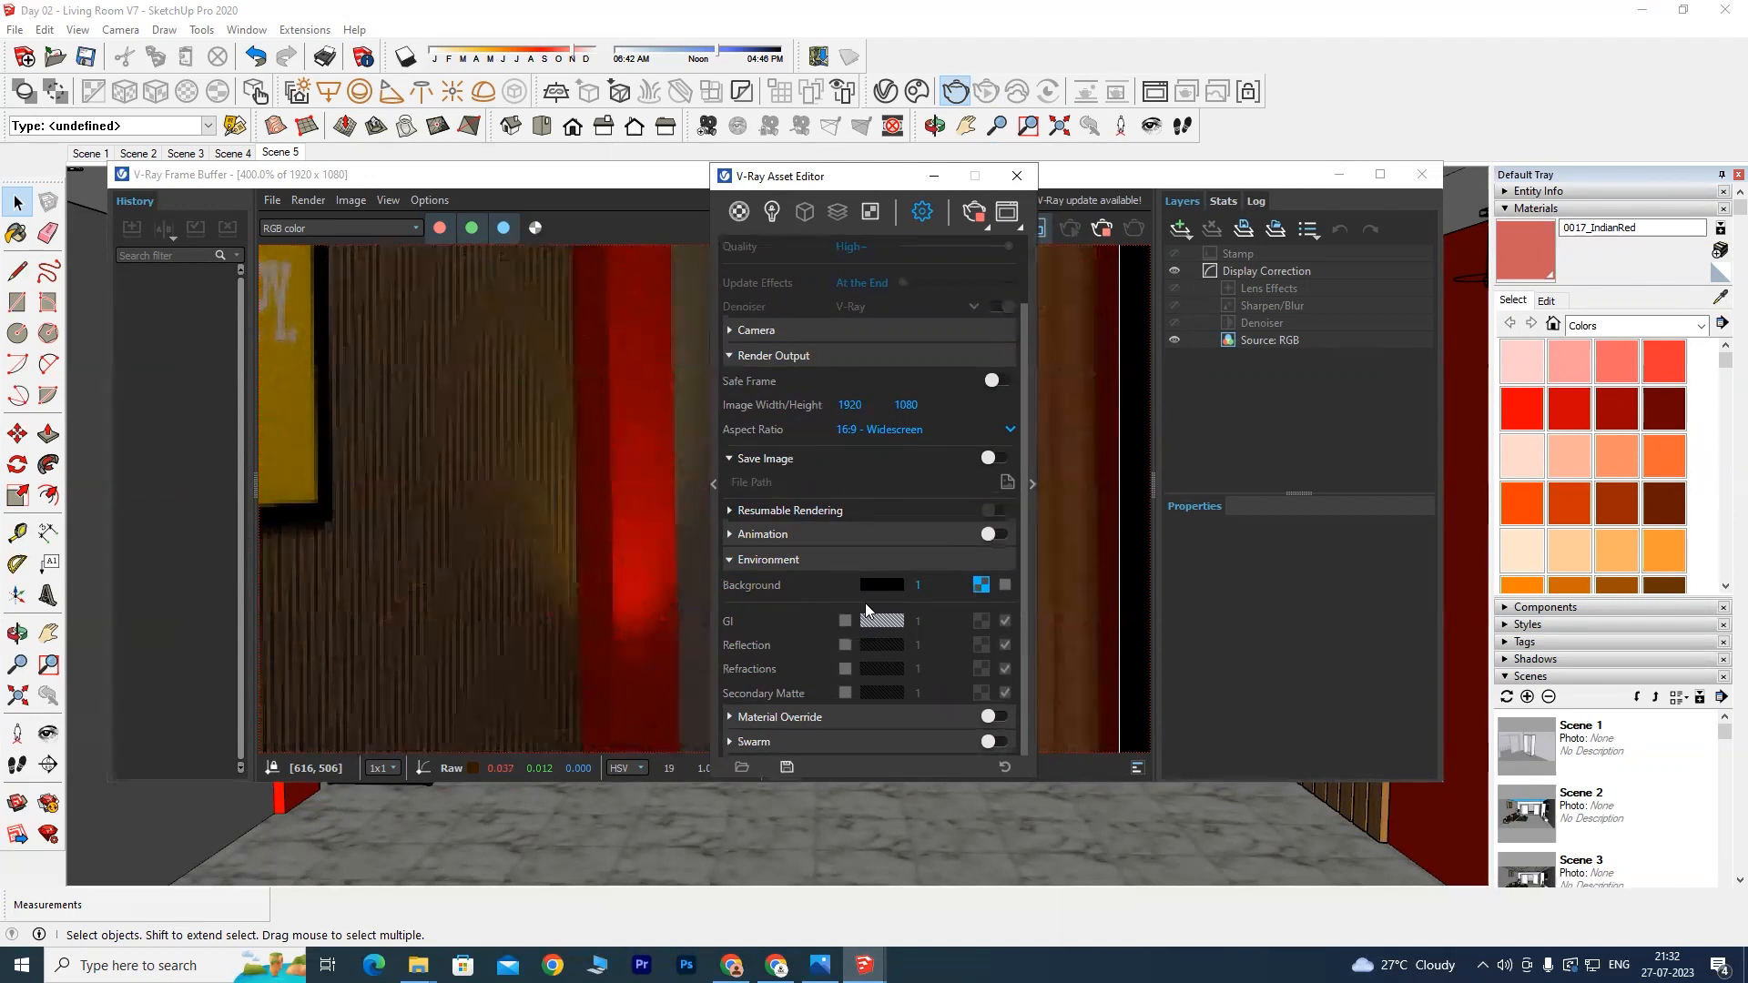
left_click(845, 622)
Step: Close the render settings and examine the light pools on the red strip and slatted wall in the running region render
scroll(601, 547, "down", 5)
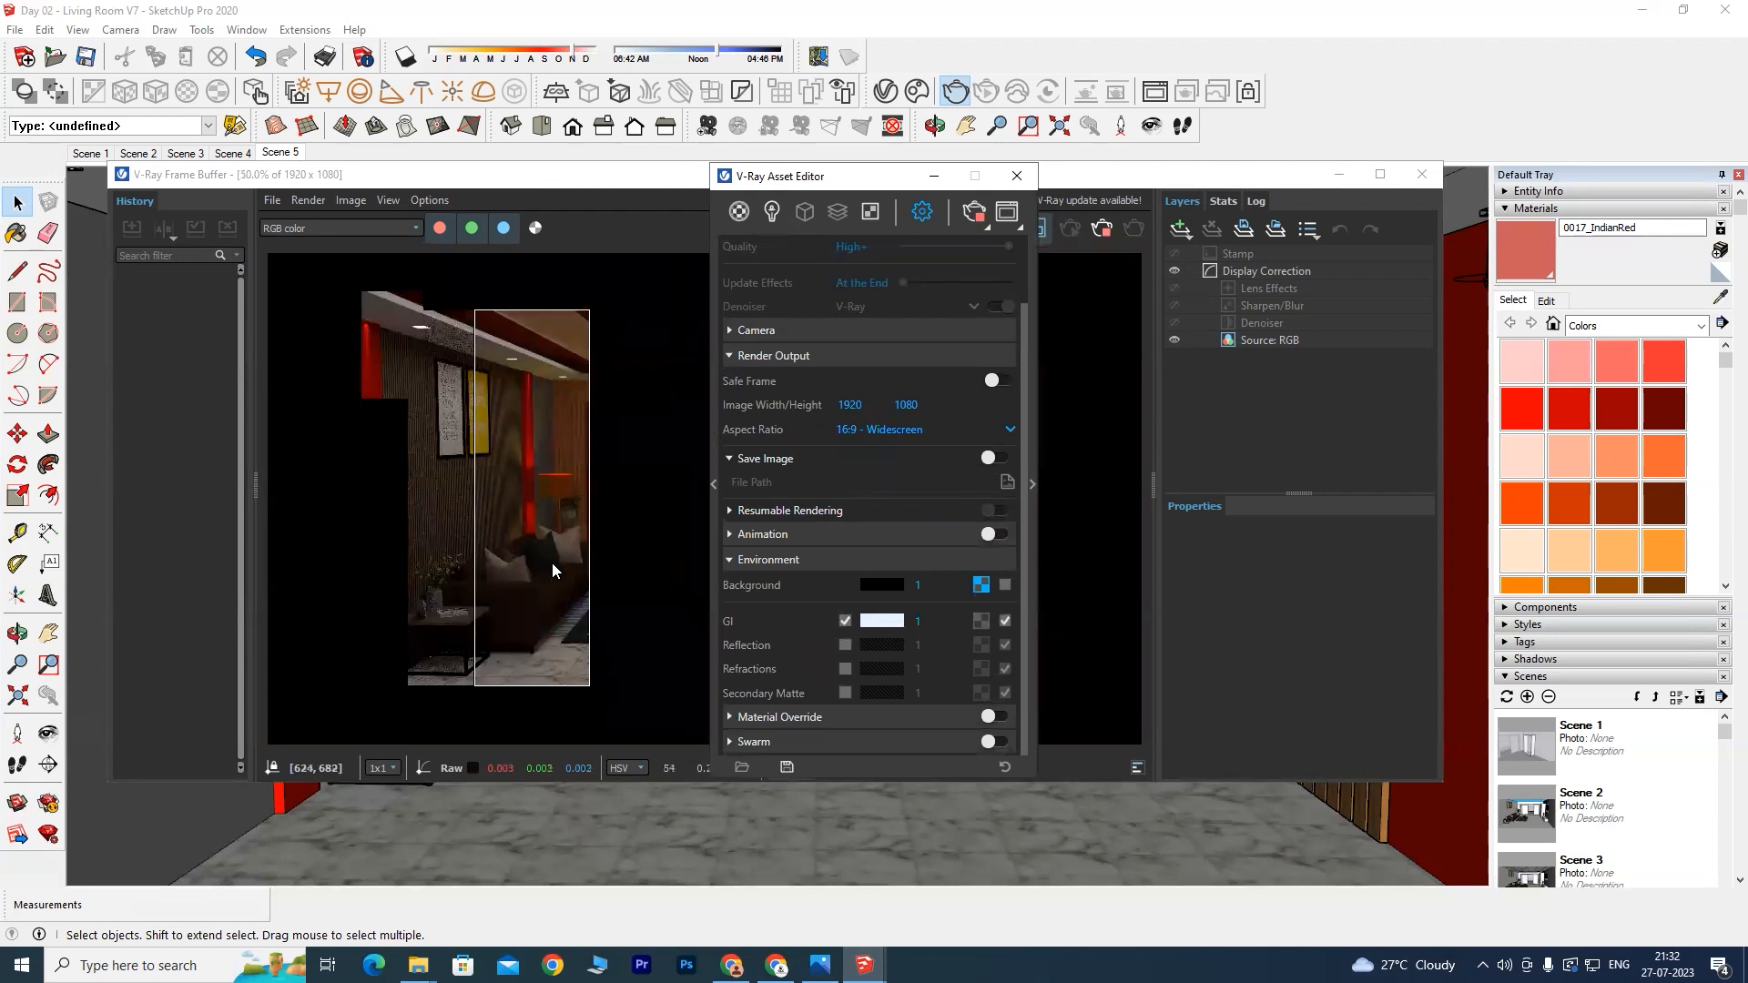
scroll(534, 468, "up", 2)
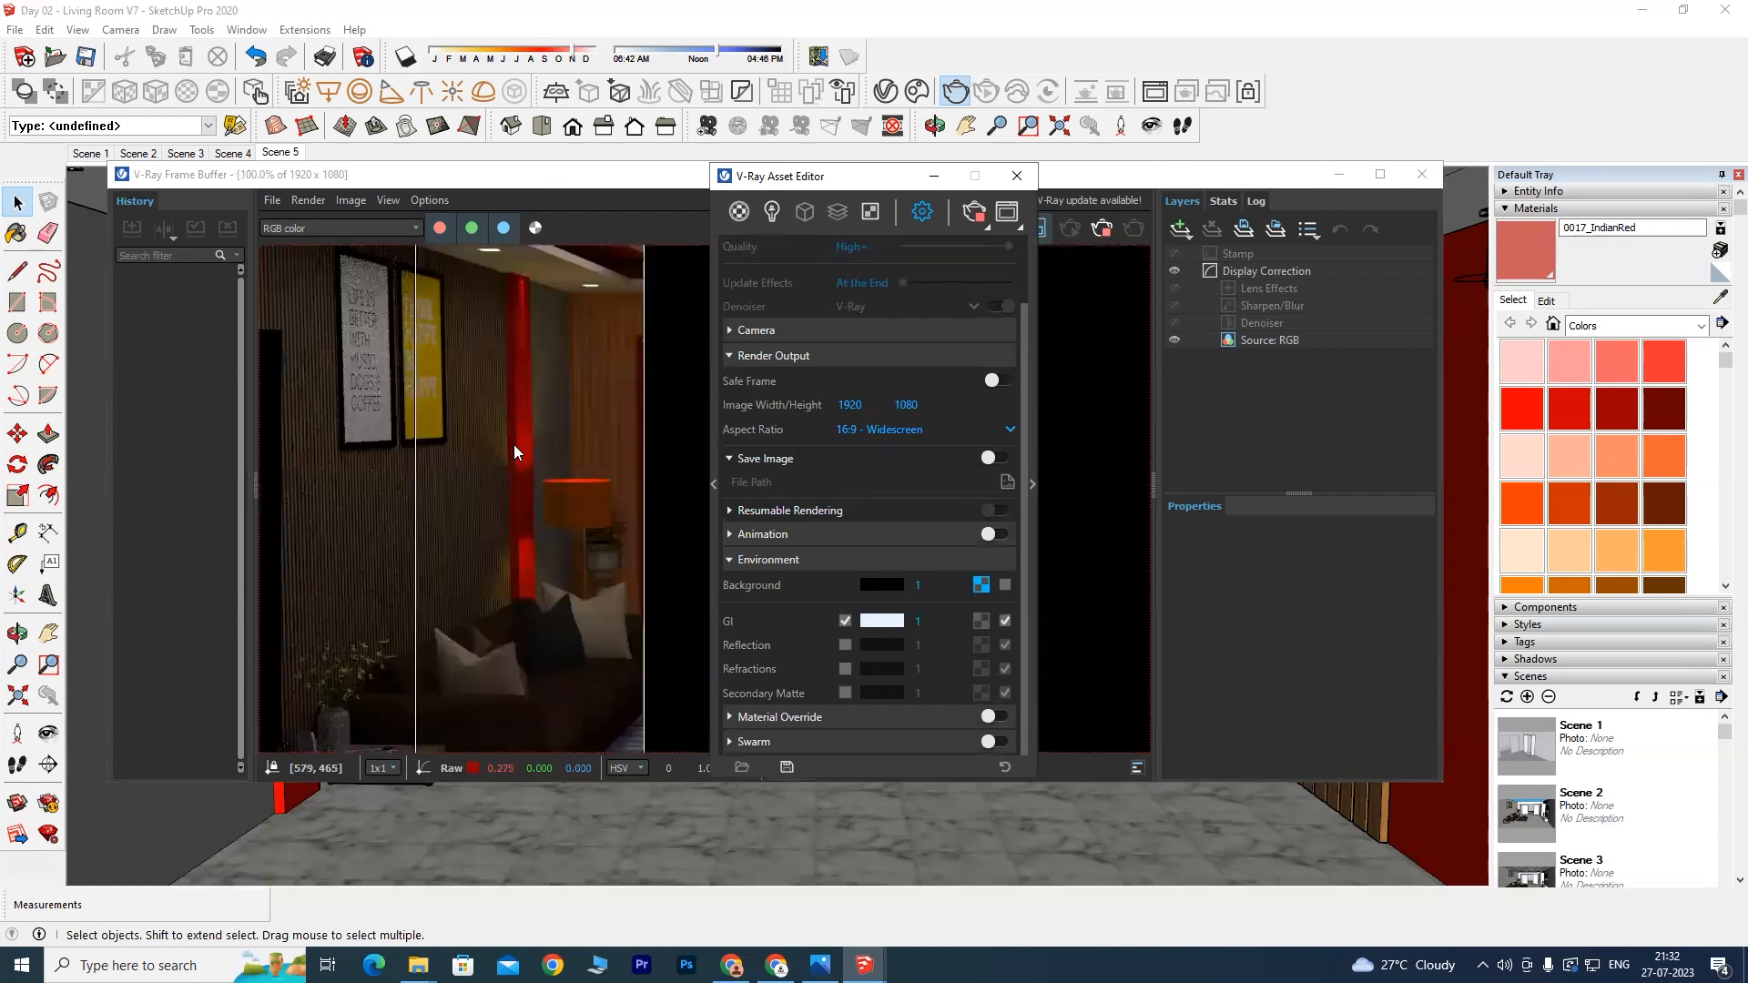
scroll(513, 445, "up", 1)
scroll(543, 459, "down", 2)
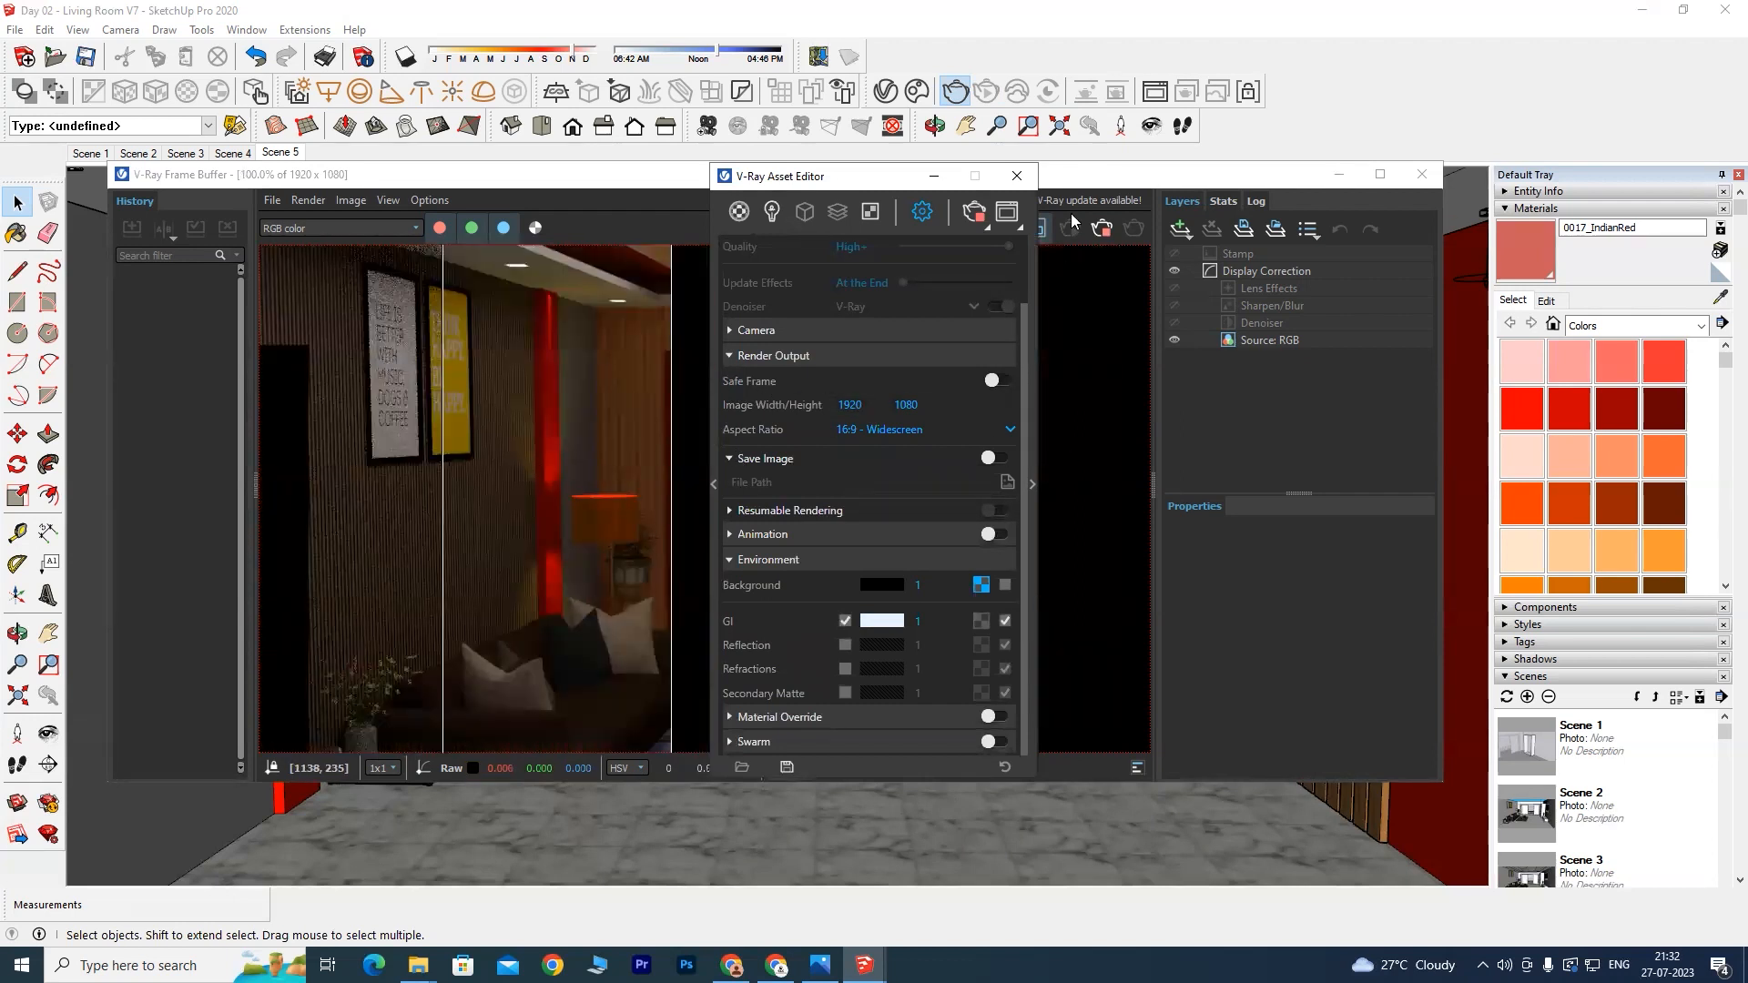
left_click(1017, 176)
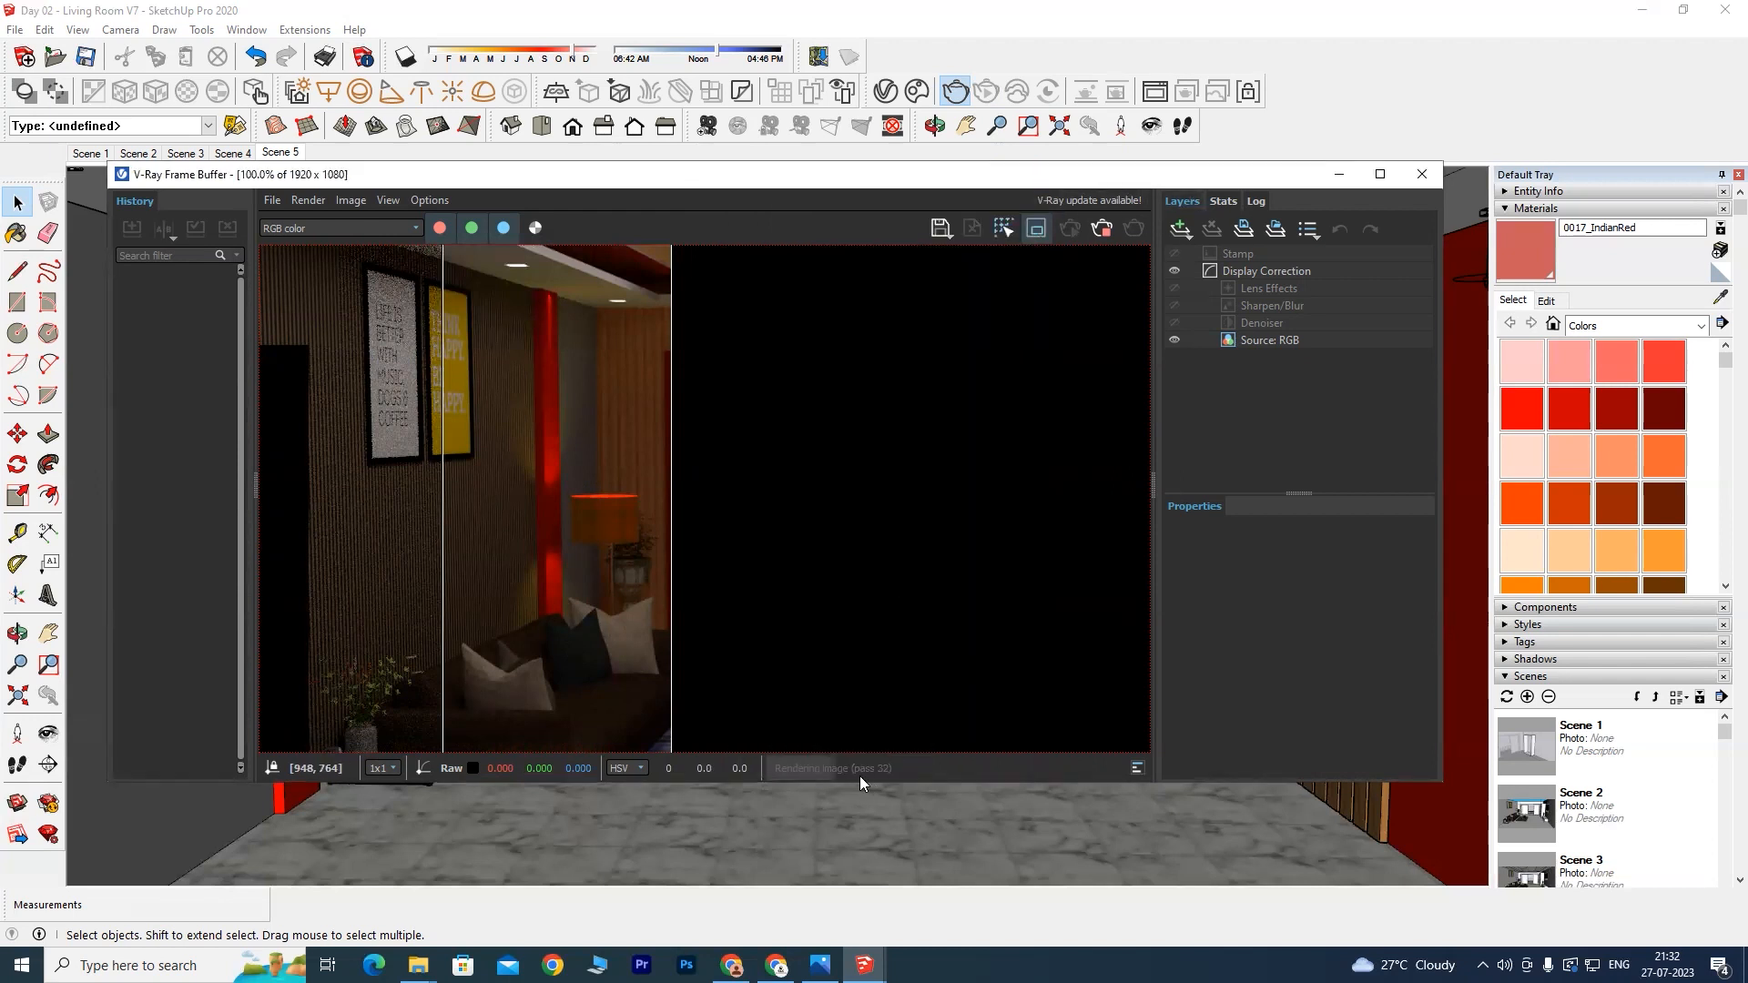
scroll(558, 453, "up", 3)
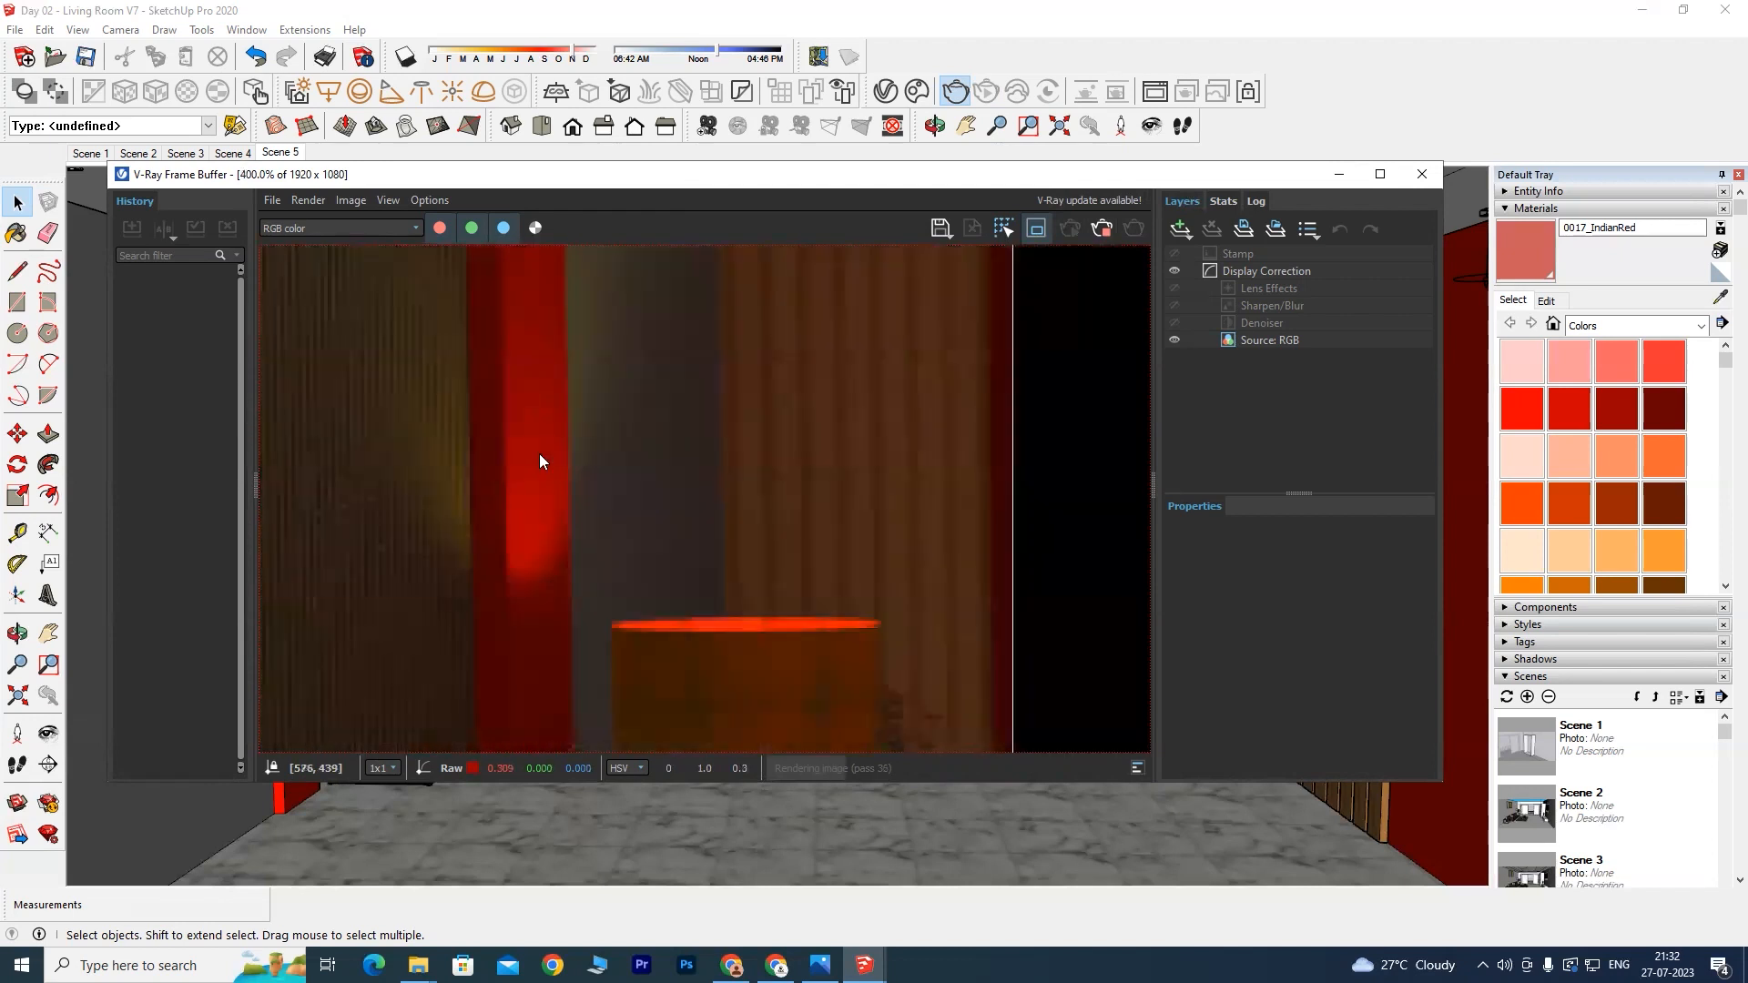
scroll(539, 454, "down", 3)
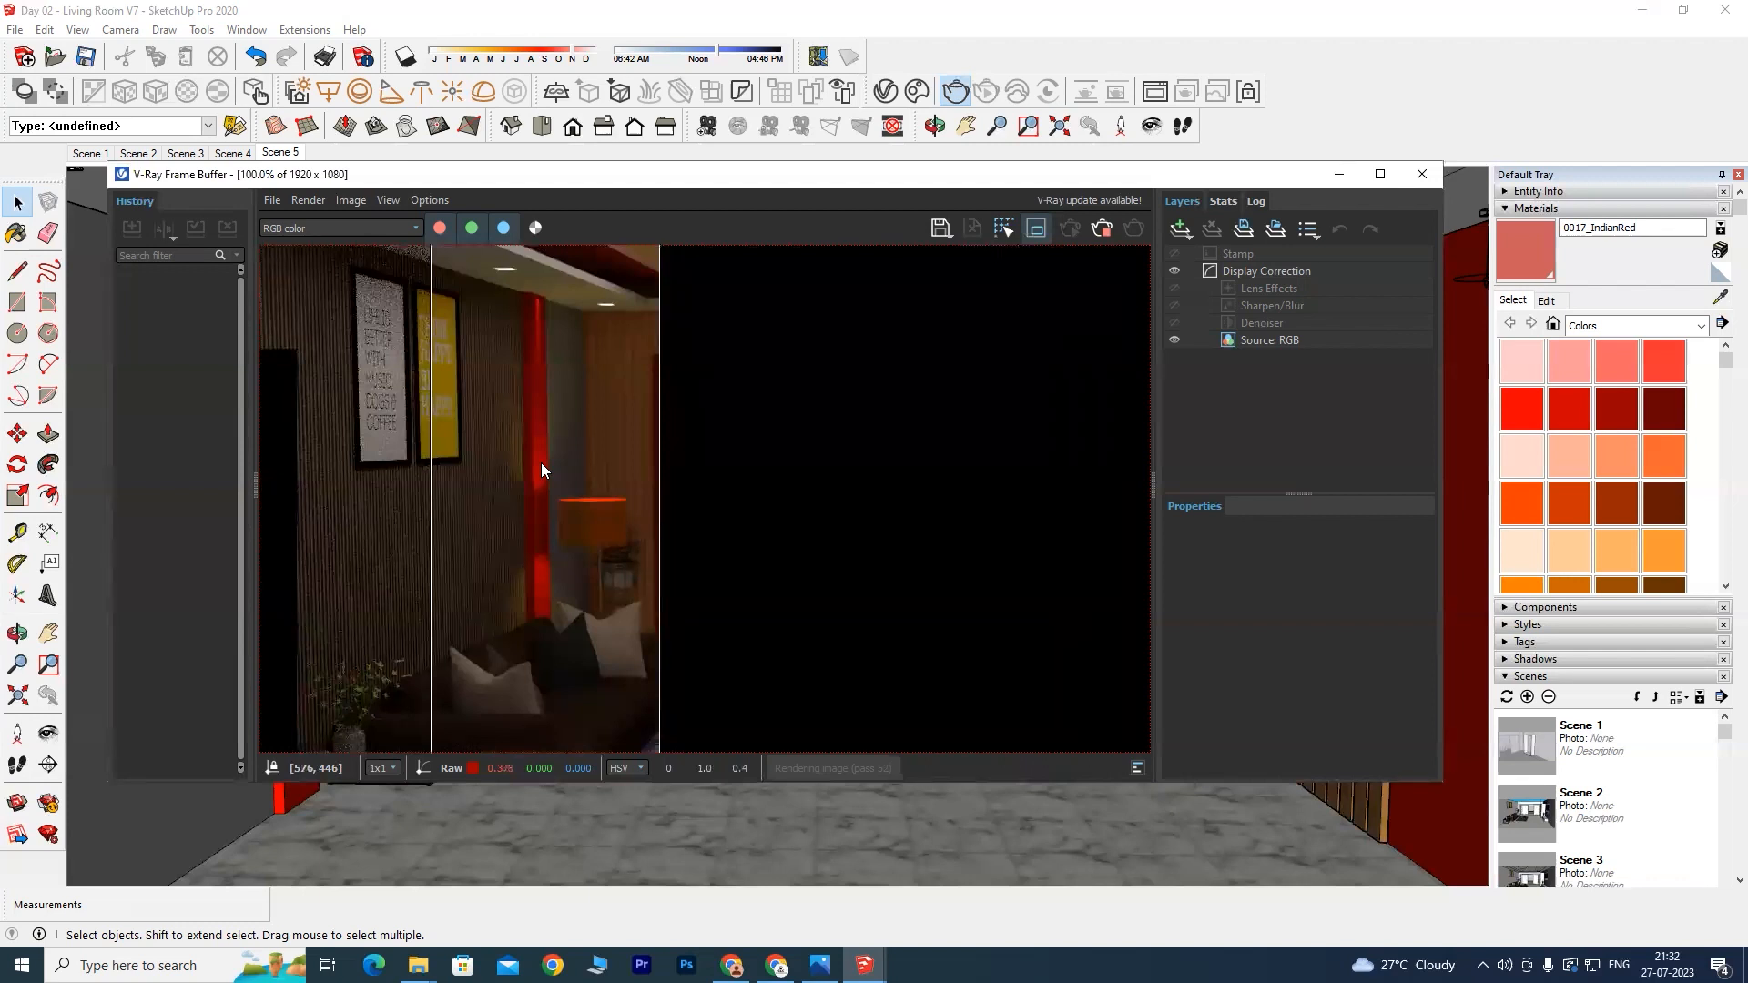
scroll(550, 424, "up", 3)
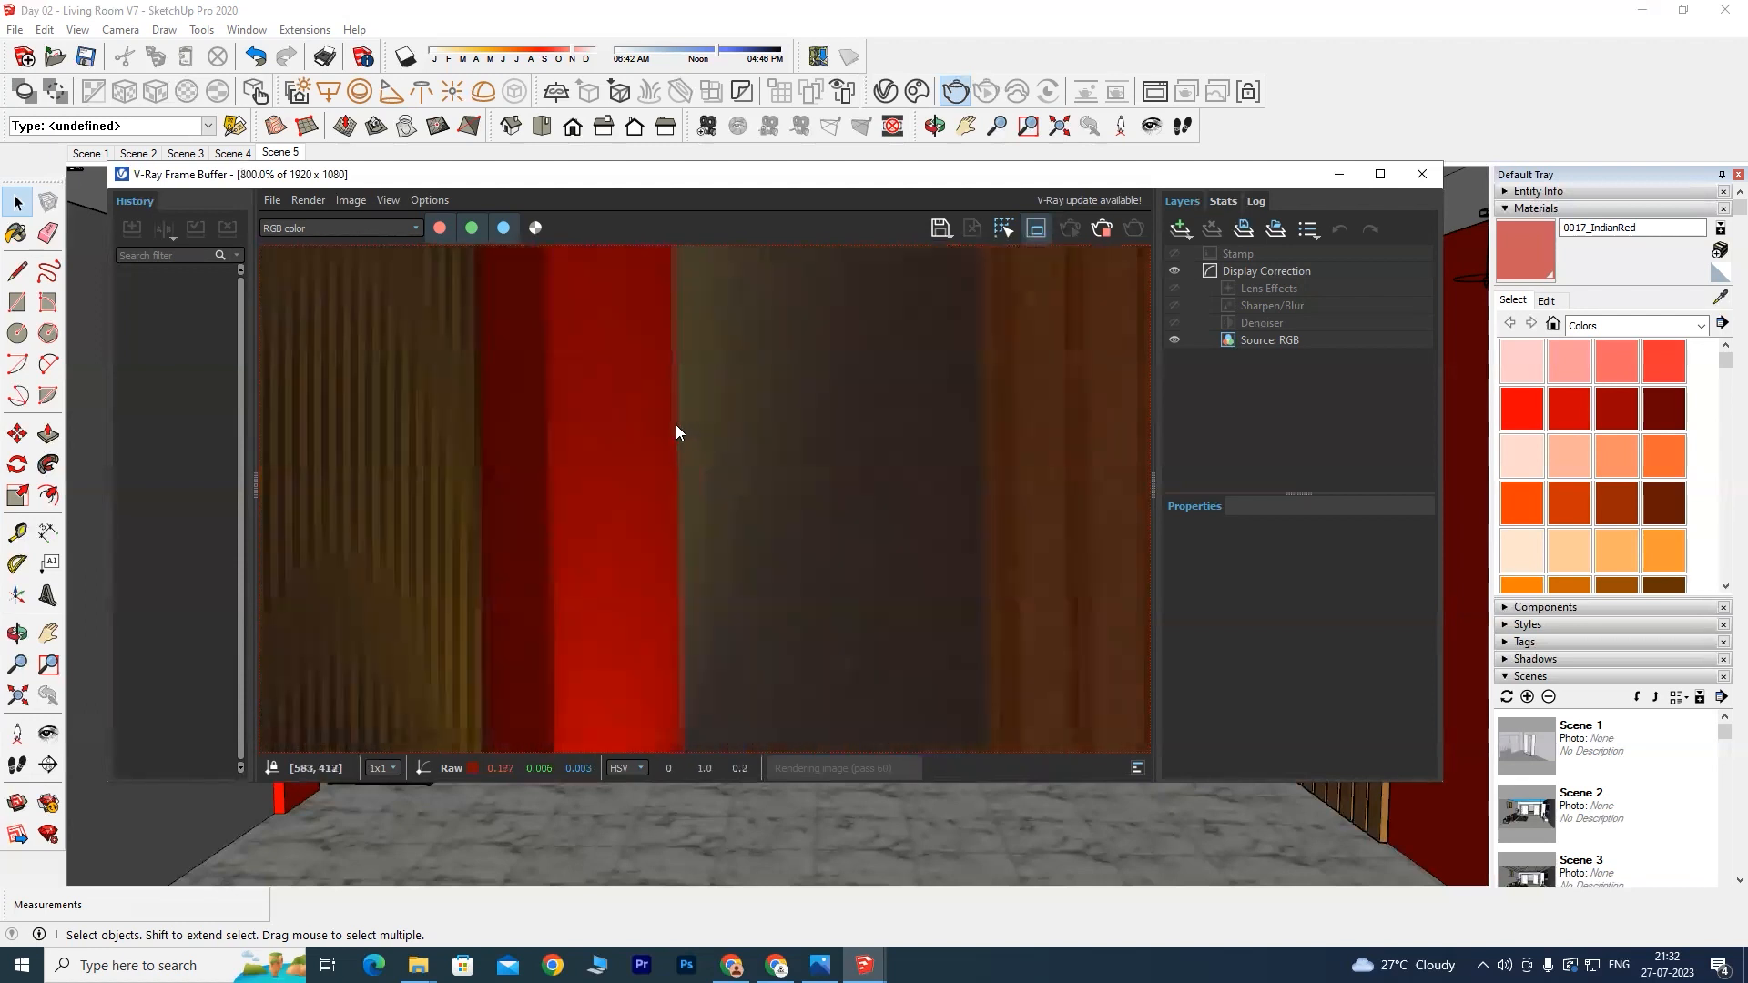
scroll(773, 433, "down", 2)
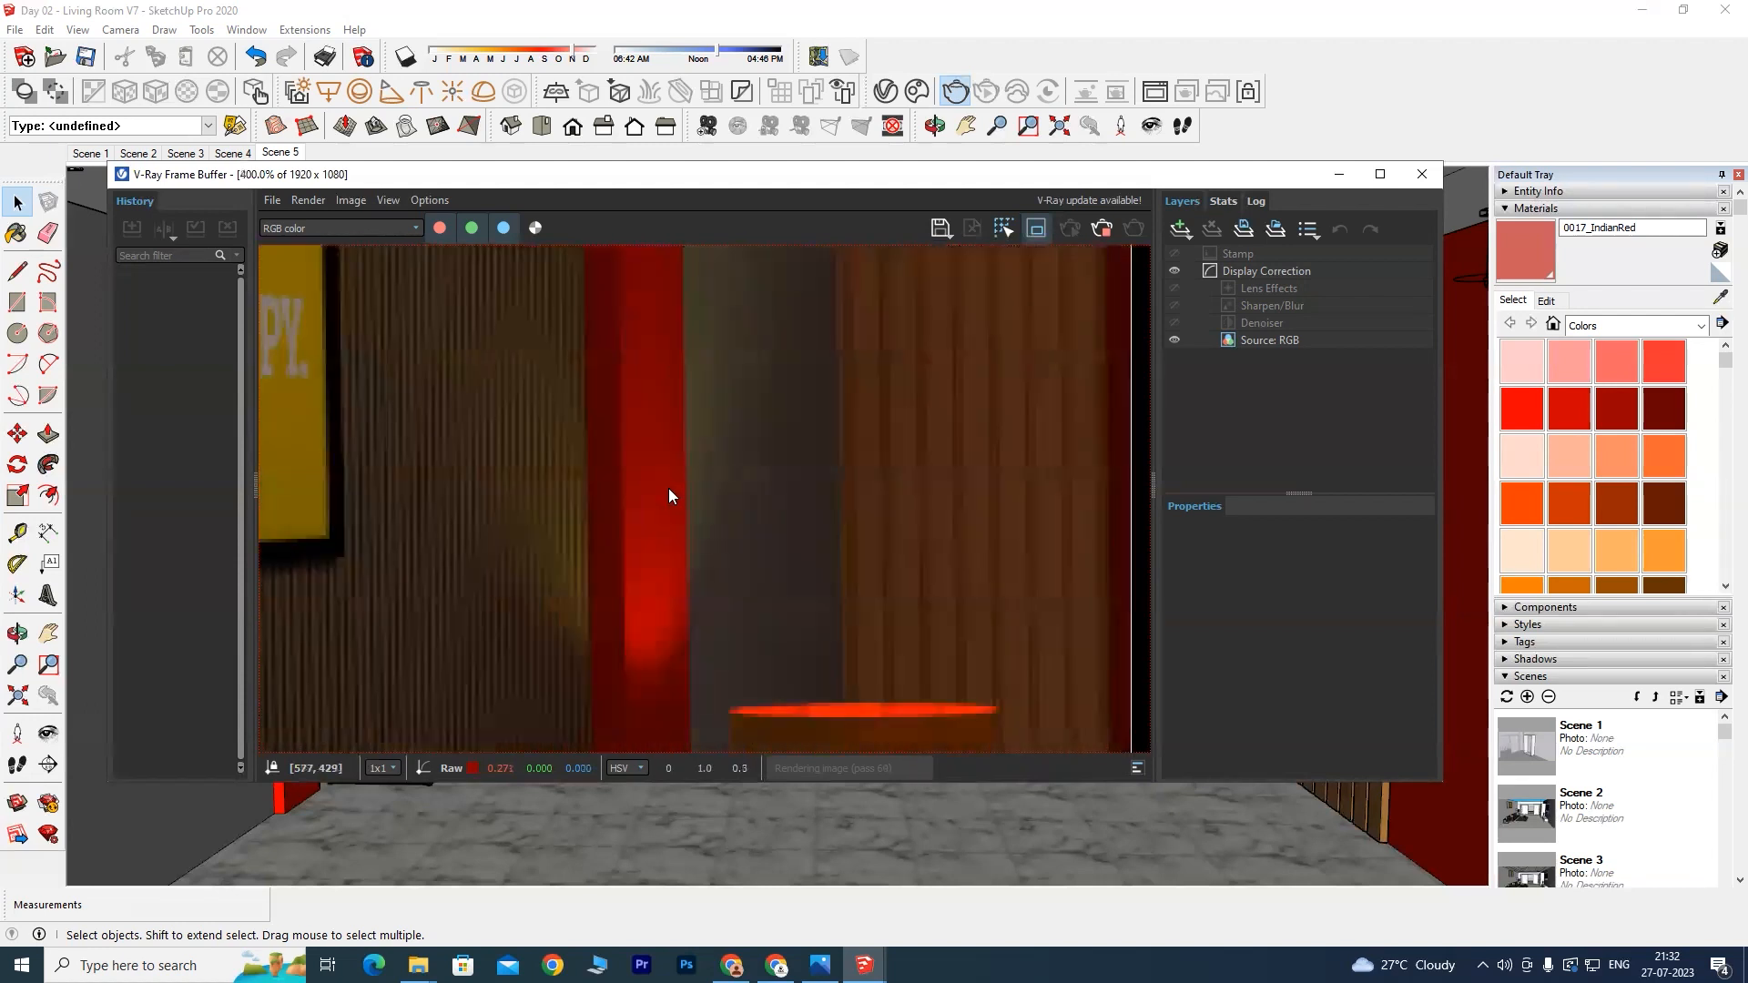
scroll(649, 489, "down", 2)
scroll(423, 515, "up", 4)
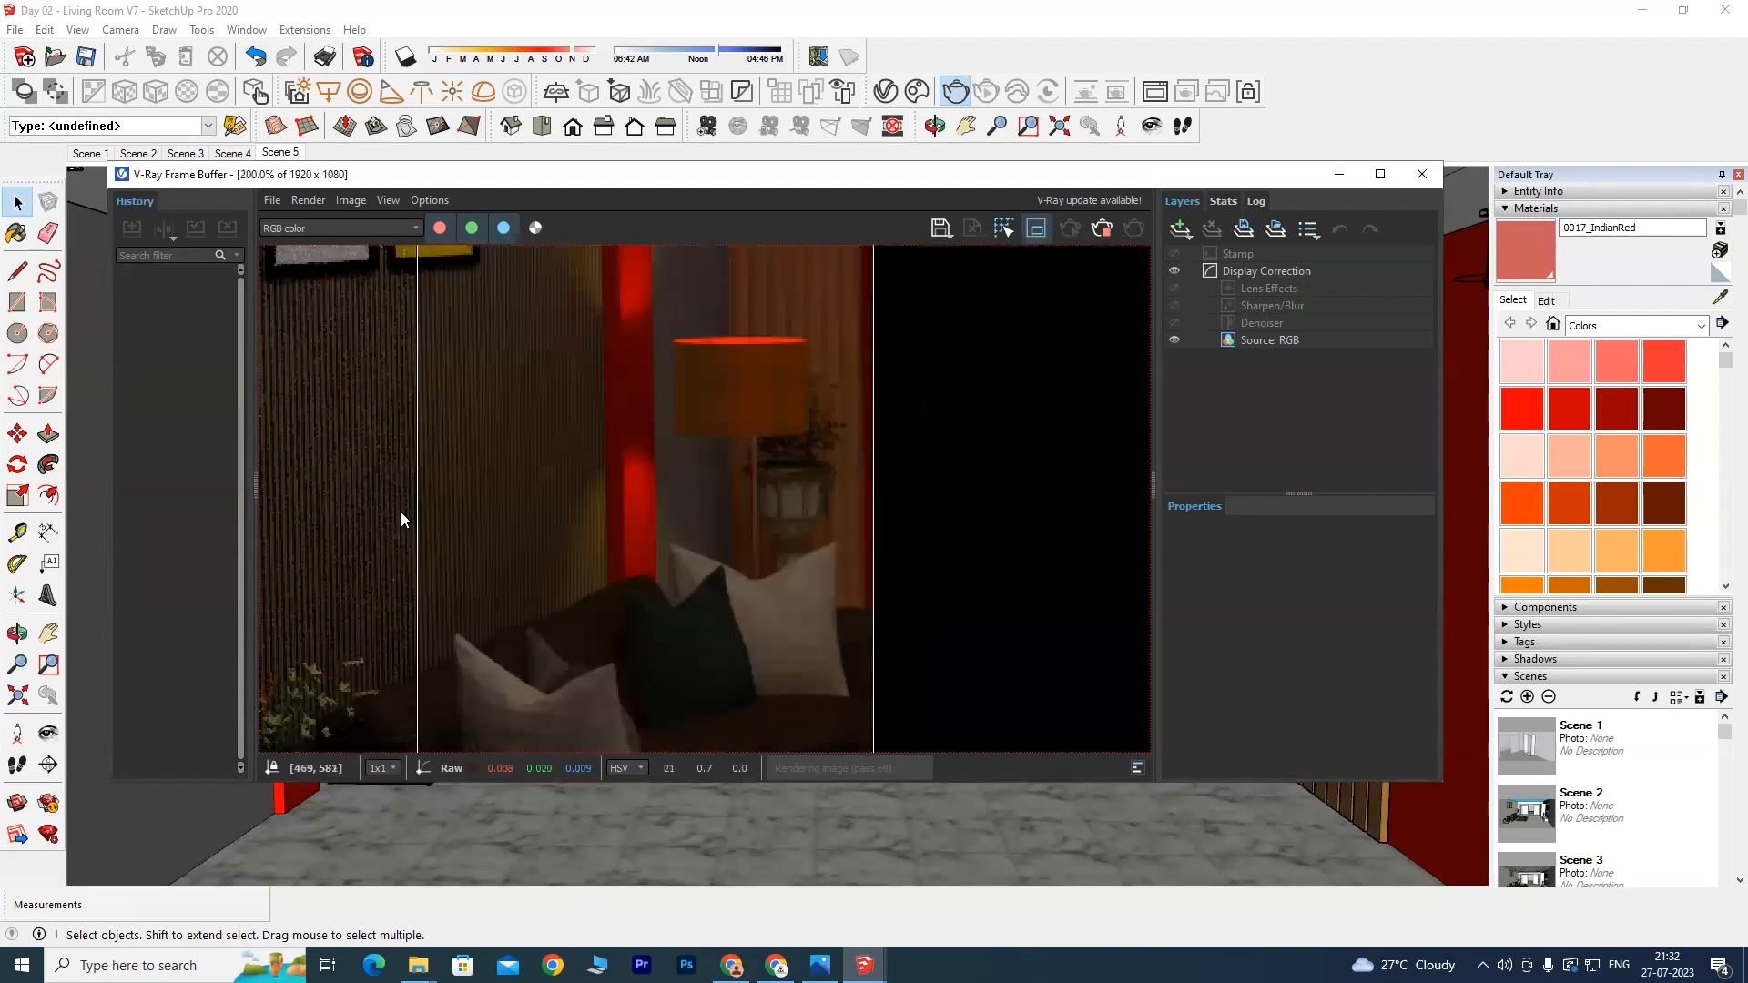
scroll(453, 473, "down", 1)
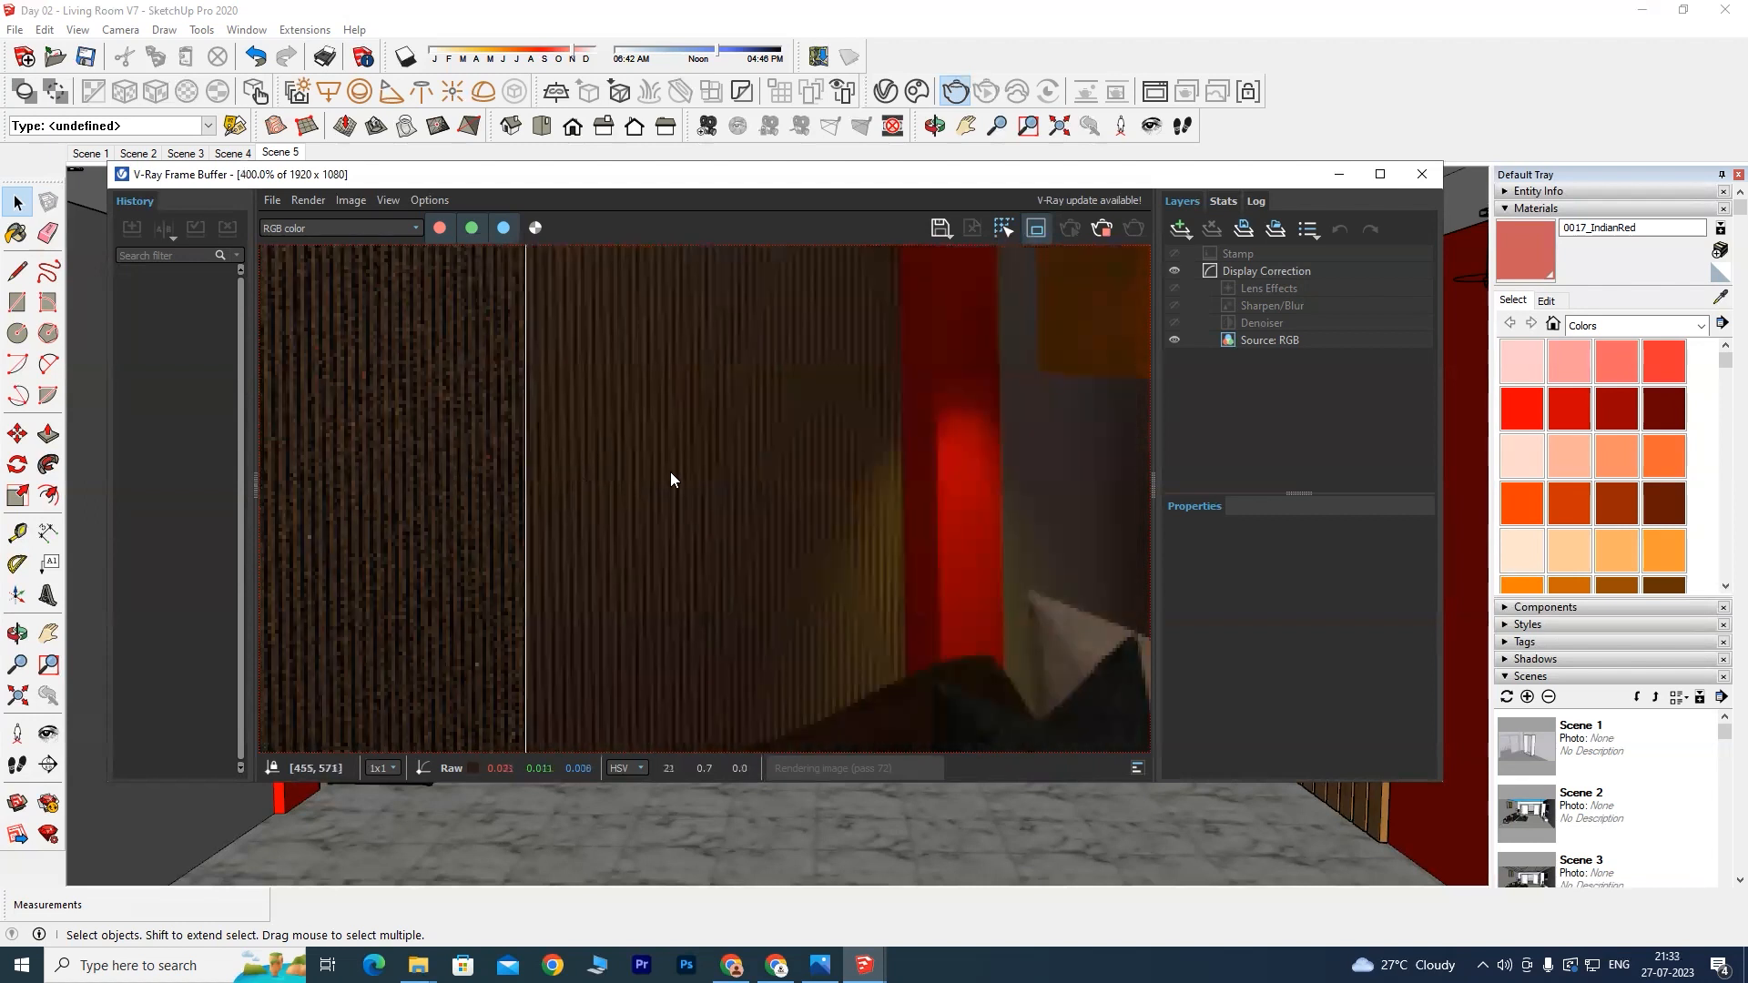
scroll(708, 473, "down", 1)
scroll(755, 468, "down", 1)
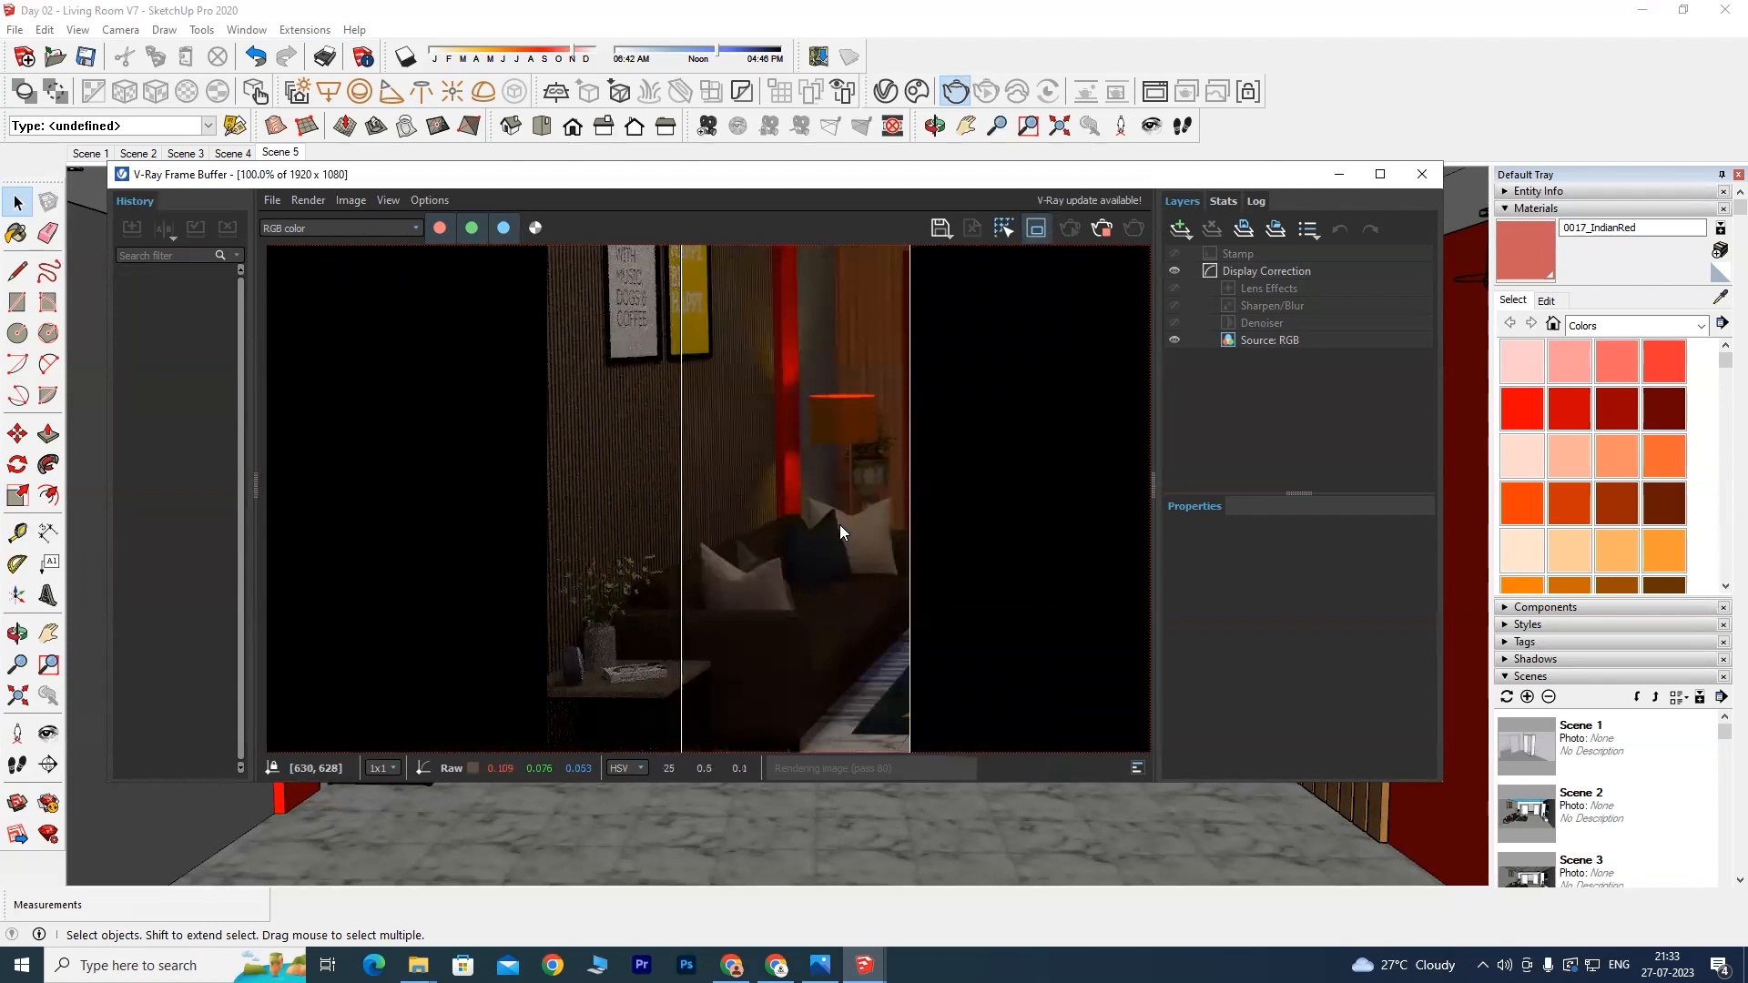
Step: Examine the sofa cushions, lamp and red strip in the region render while it completes
scroll(841, 528, "up", 1)
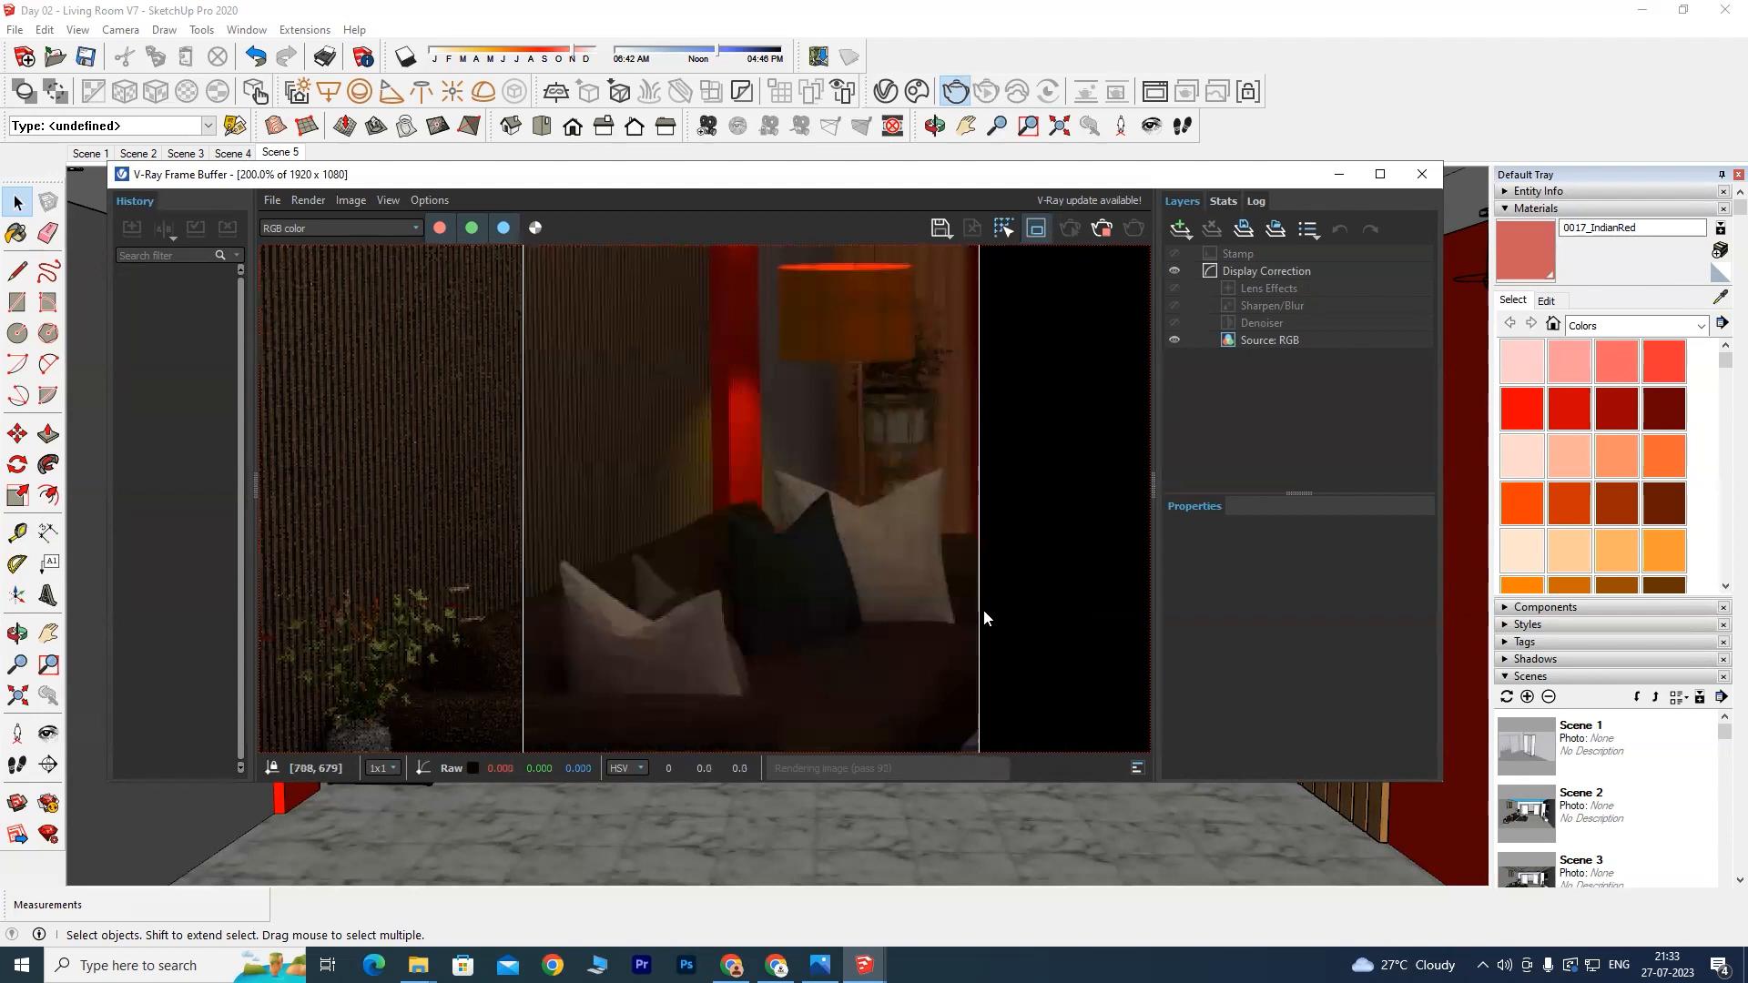
scroll(692, 406, "up", 2)
scroll(843, 404, "down", 2)
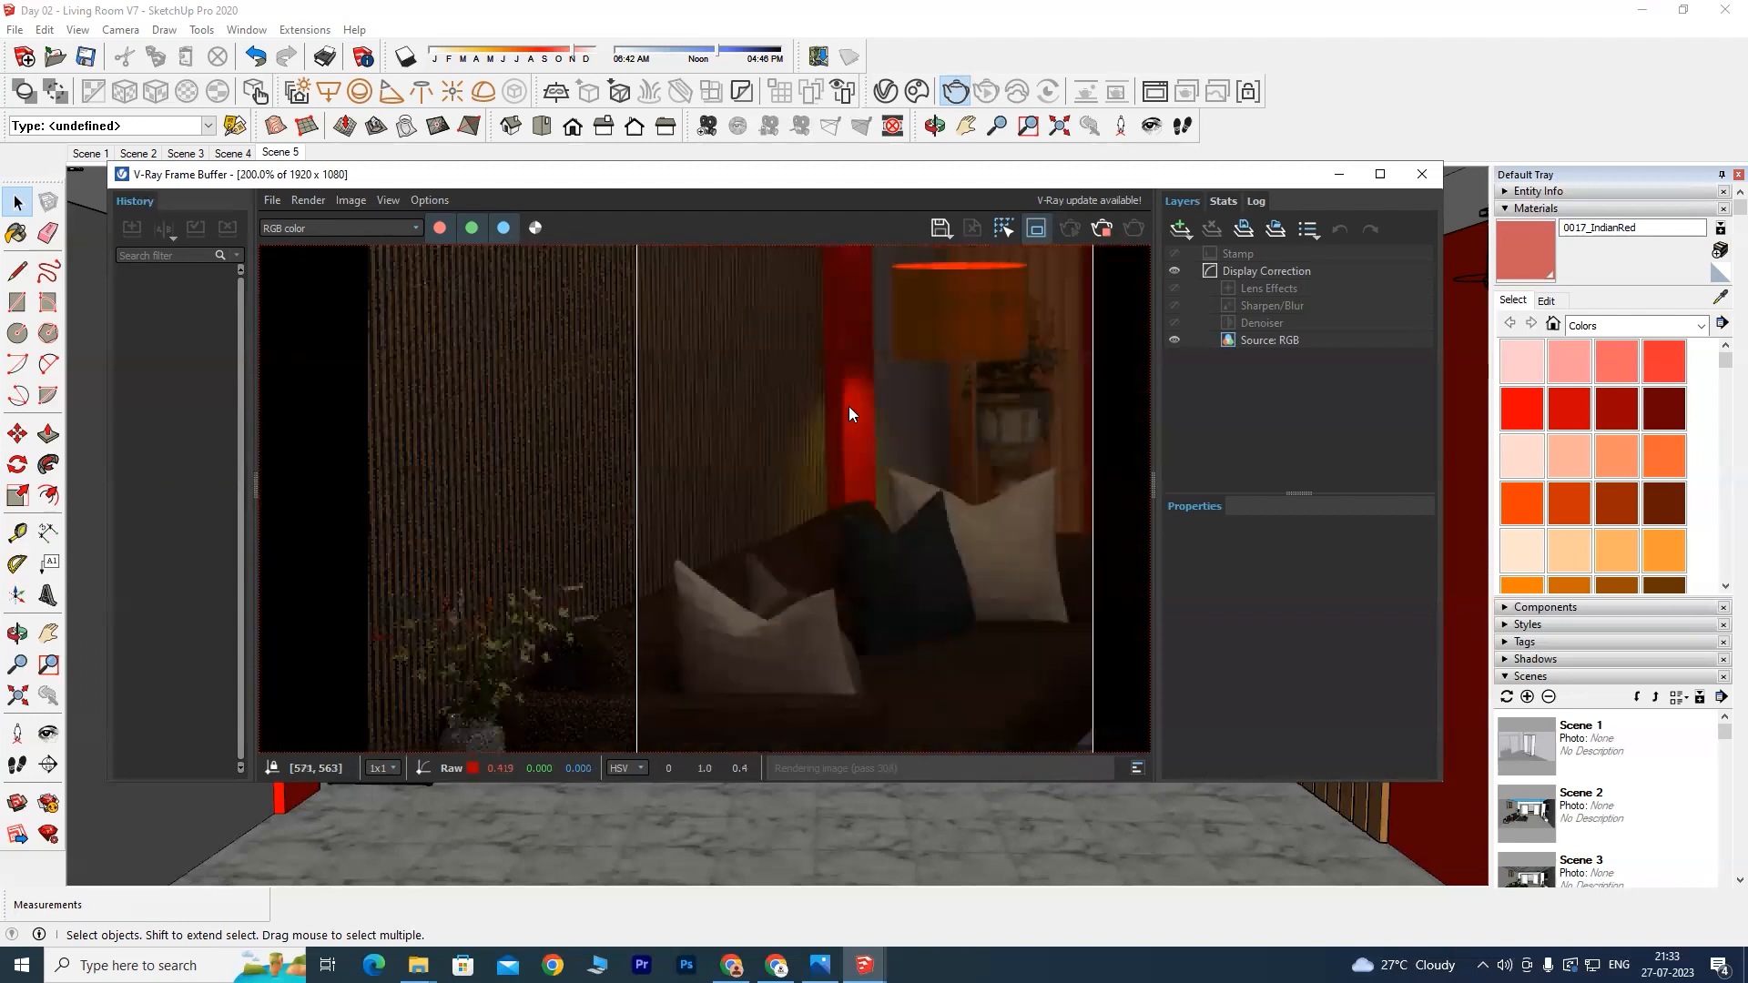
scroll(849, 406, "down", 1)
scroll(853, 282, "down", 1)
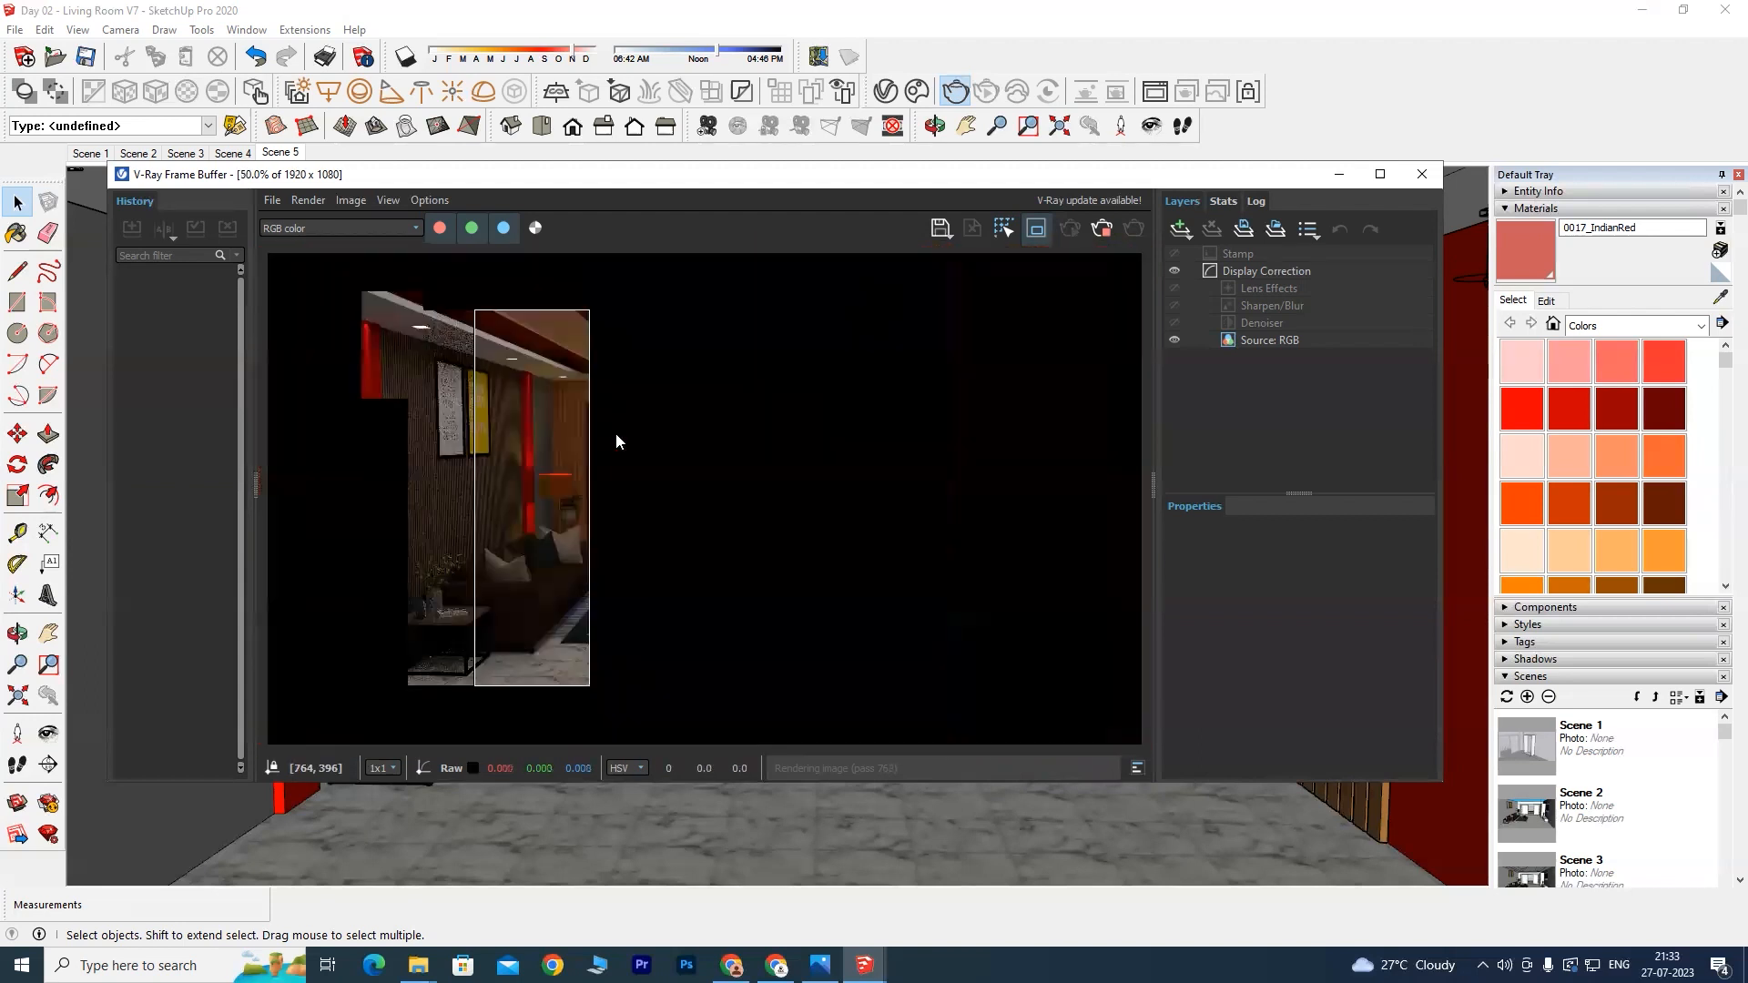
scroll(473, 393, "up", 1)
scroll(405, 384, "up", 1)
scroll(406, 386, "up", 1)
scroll(643, 481, "up", 1)
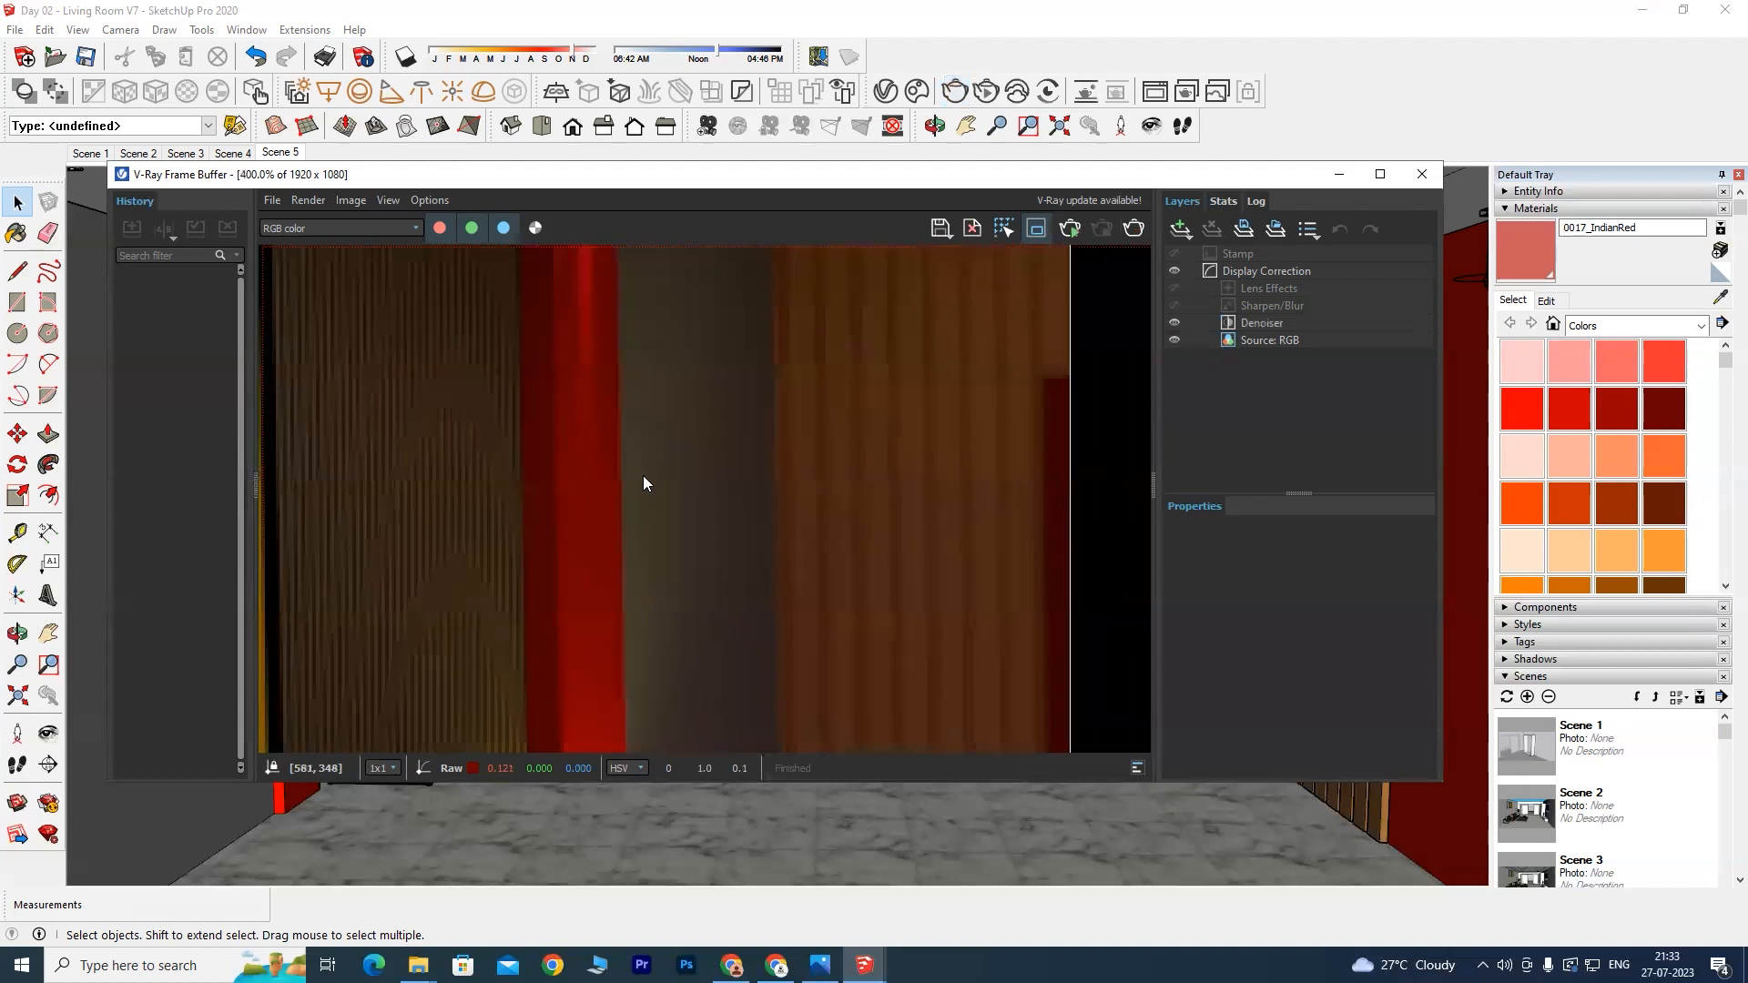
Step: Examine the red strip, its wall light and the lamp up close and as a whole in the denoised render
scroll(648, 496, "down", 2)
scroll(674, 473, "up", 4)
scroll(629, 494, "down", 2)
scroll(605, 484, "up", 2)
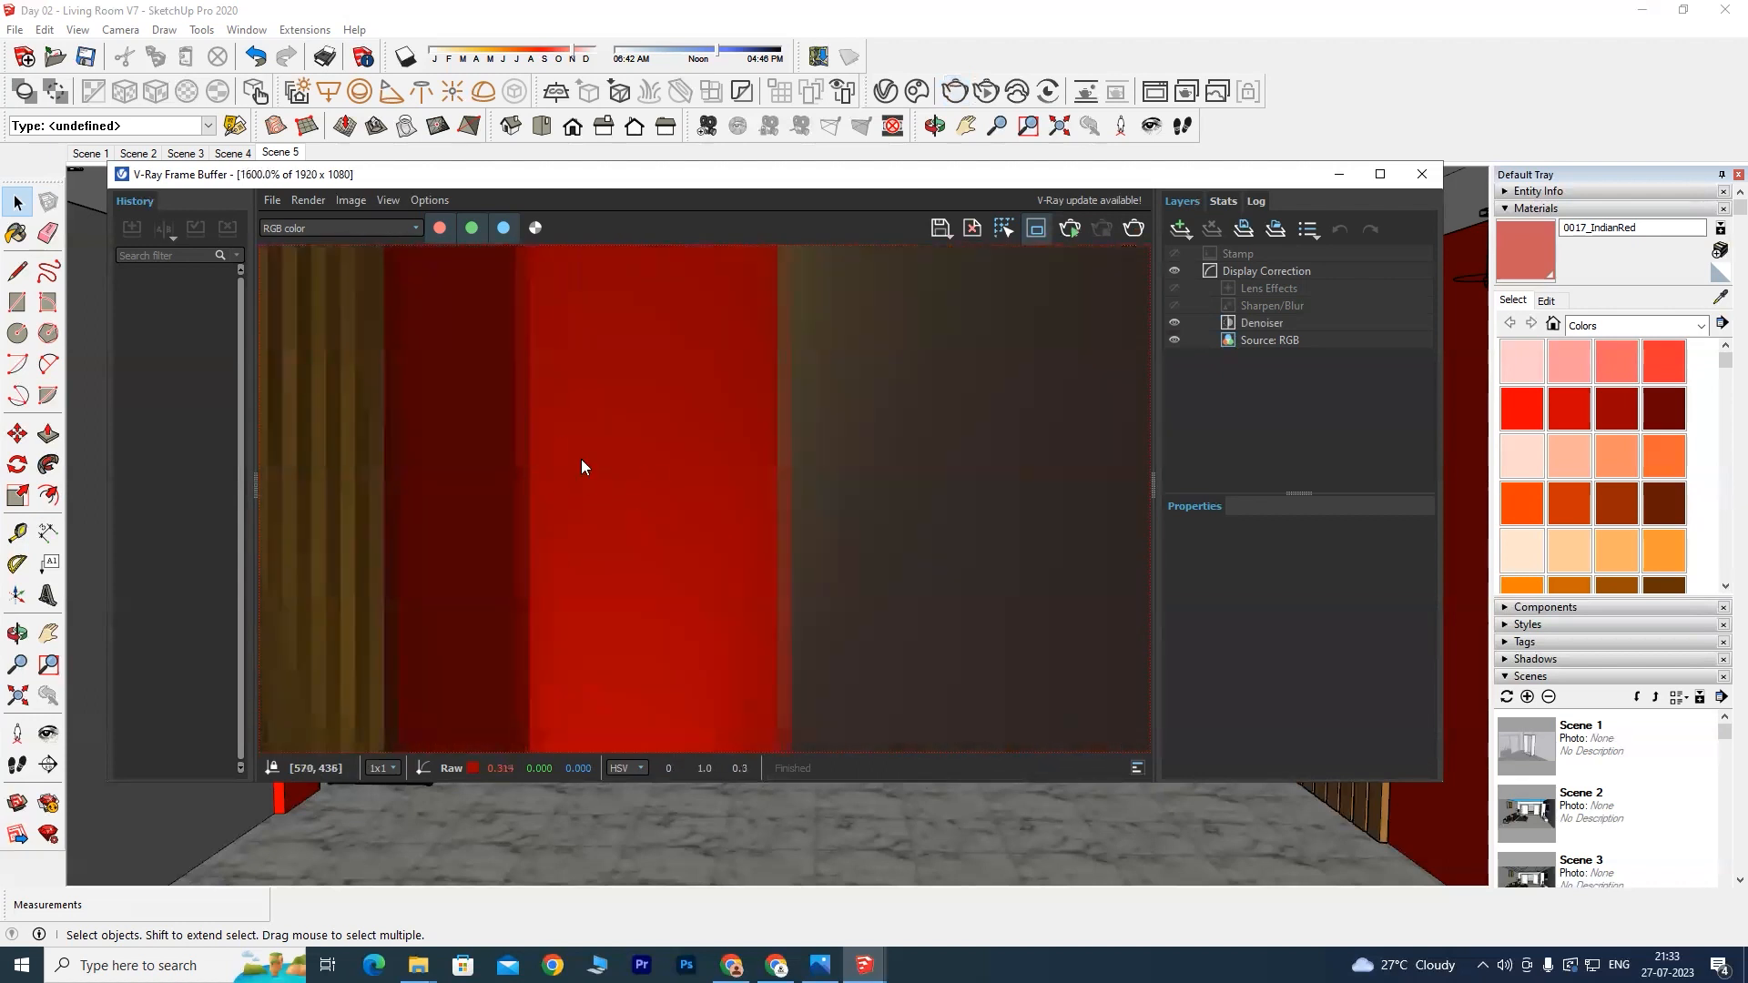
scroll(581, 465, "down", 1)
middle_click_drag(530, 499, 797, 498)
scroll(656, 497, "down", 2)
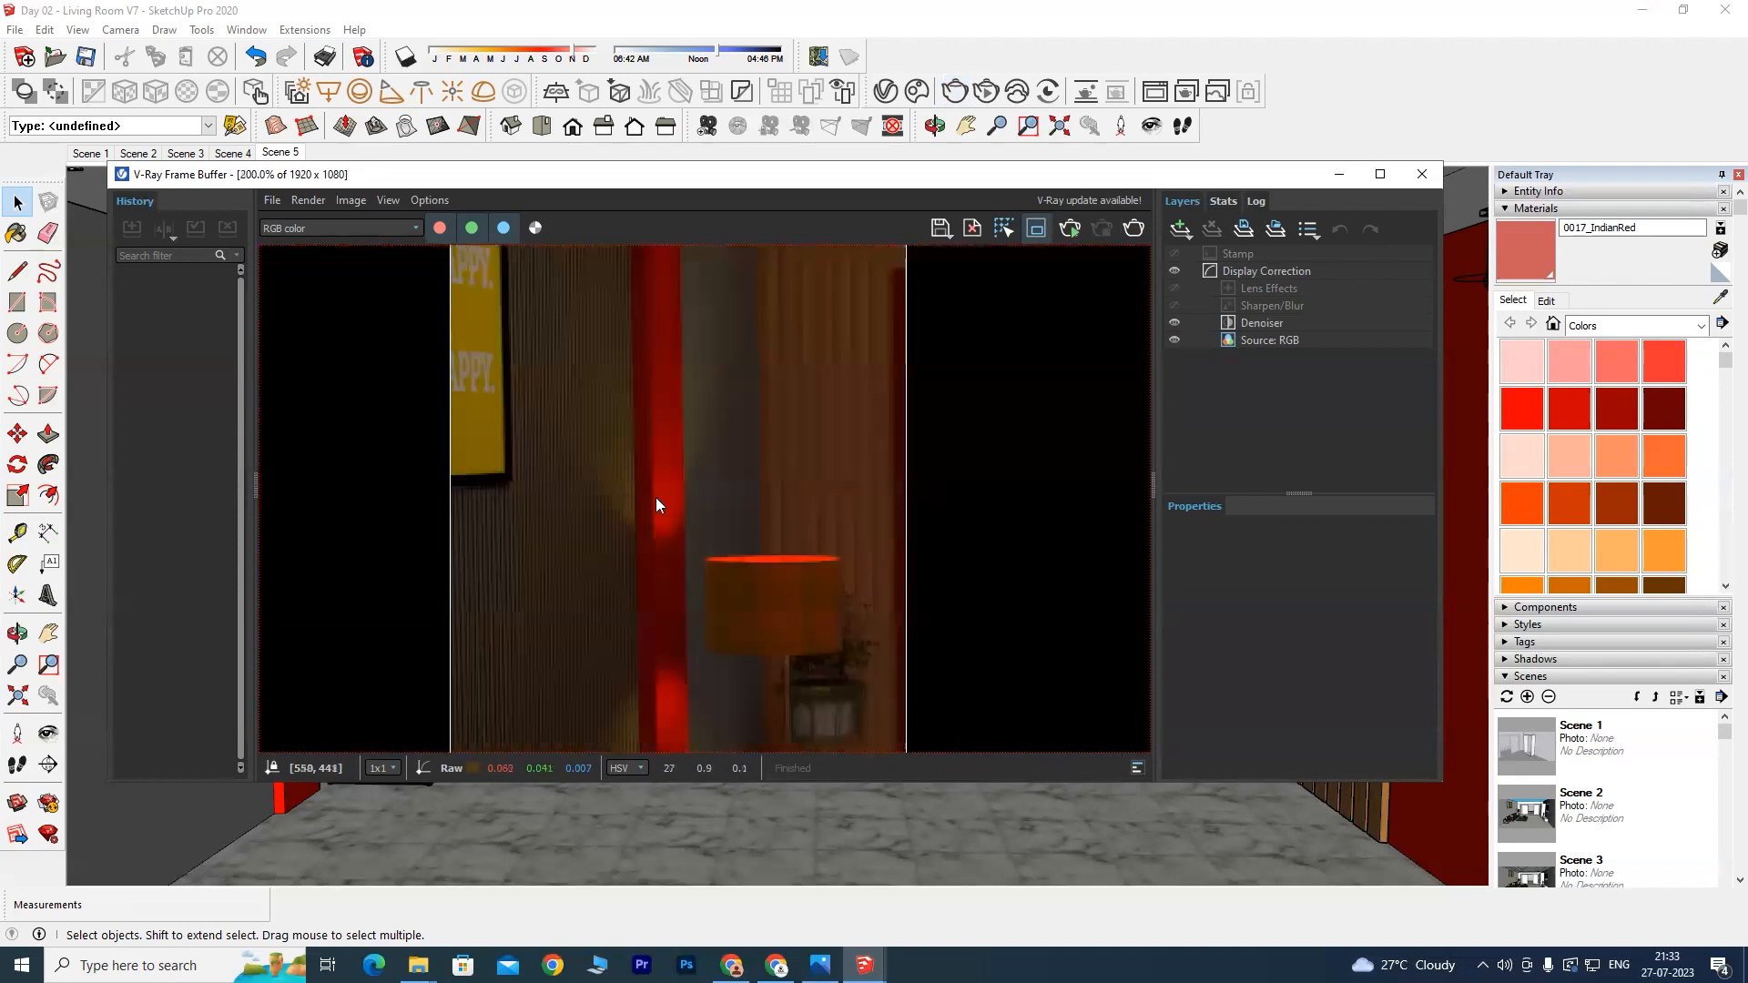
scroll(660, 463, "up", 3)
scroll(663, 474, "up", 2)
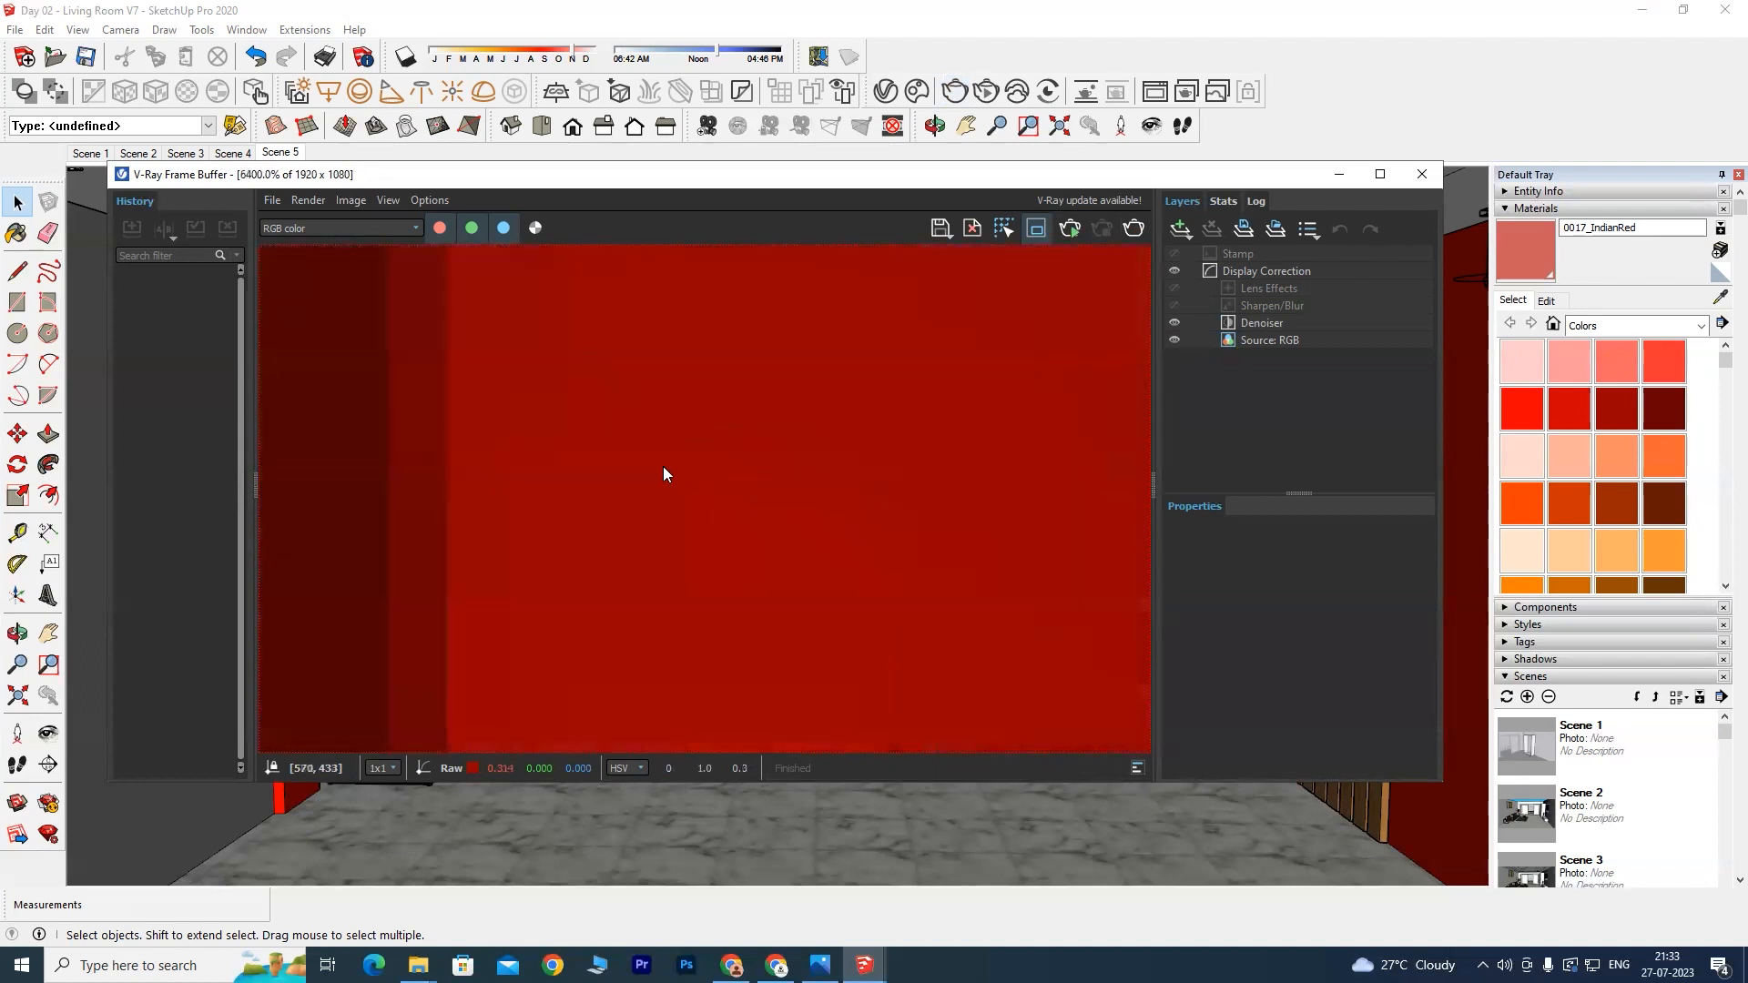
scroll(617, 472, "down", 7)
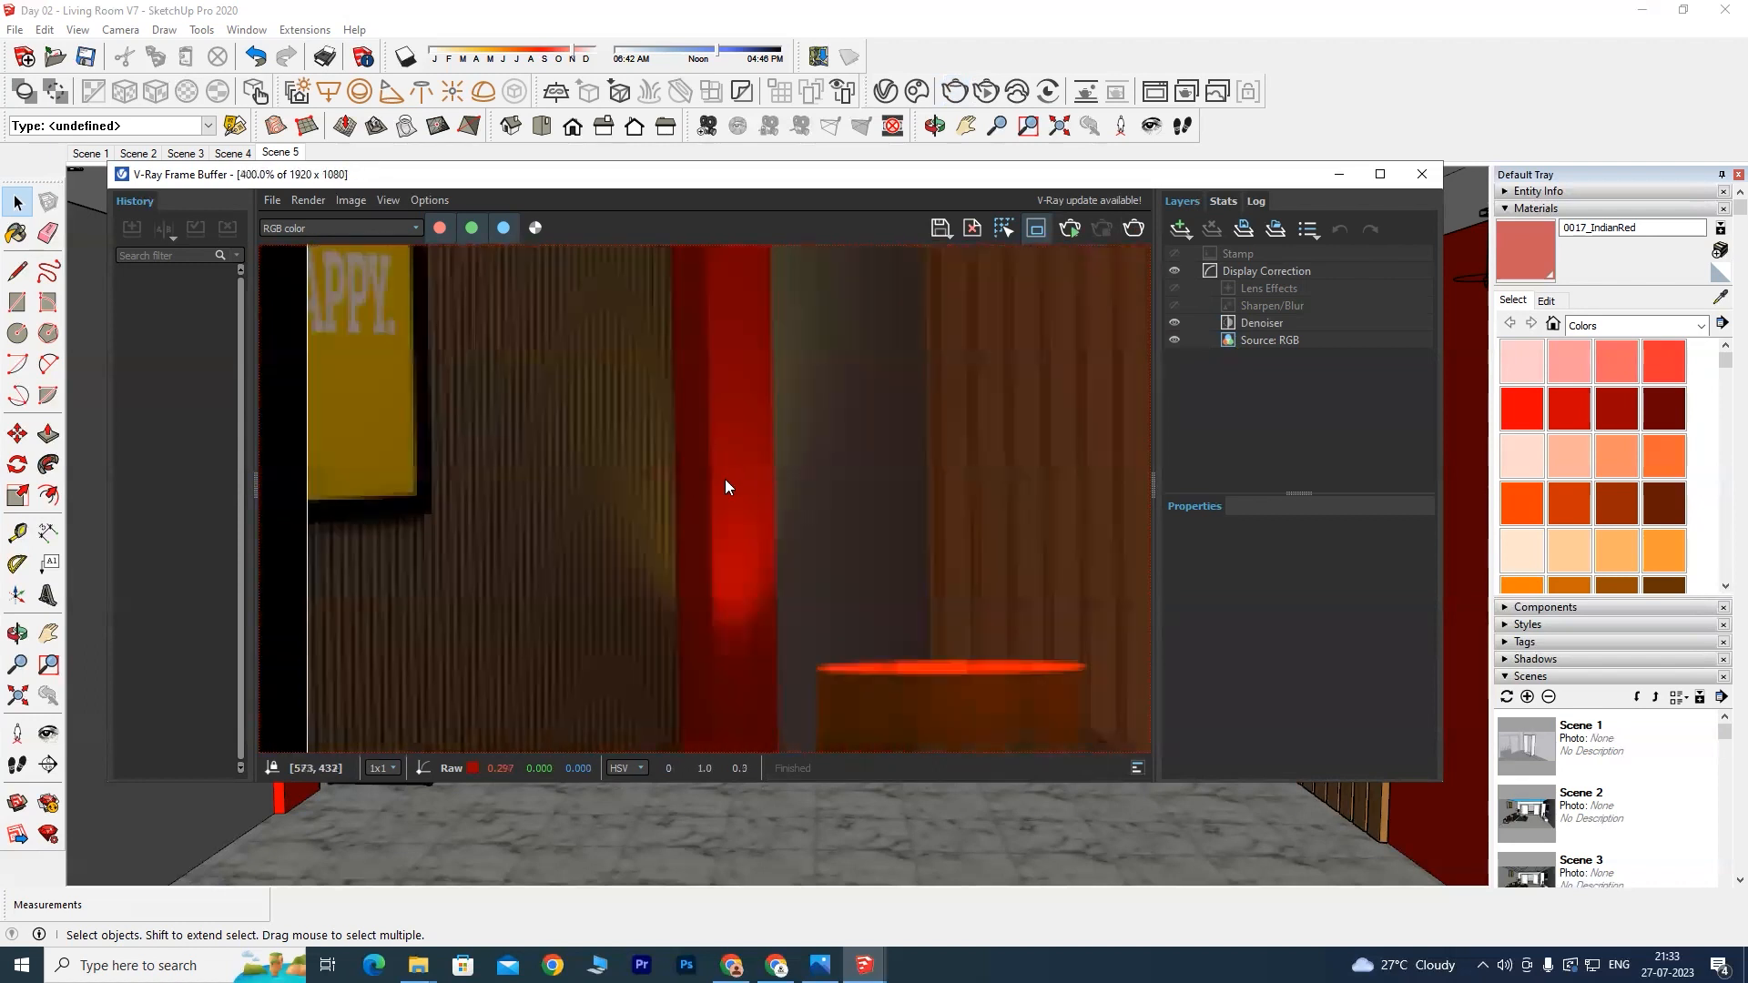
scroll(501, 510, "up", 2)
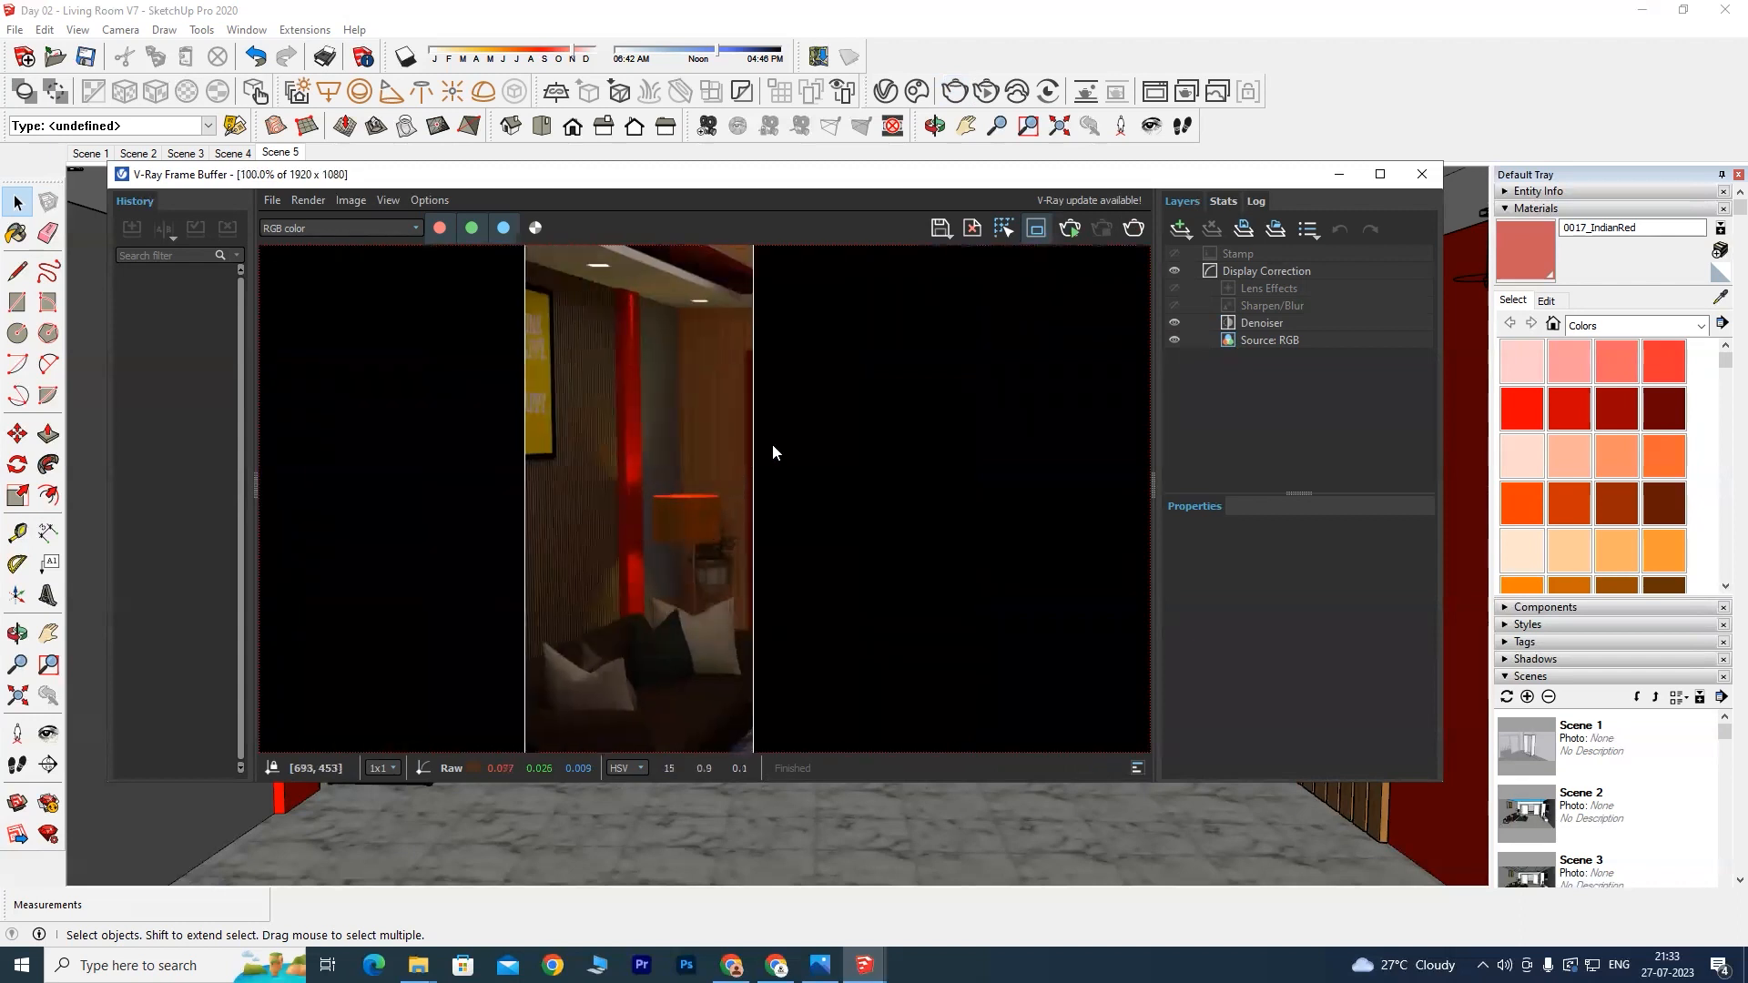
scroll(625, 462, "down", 2)
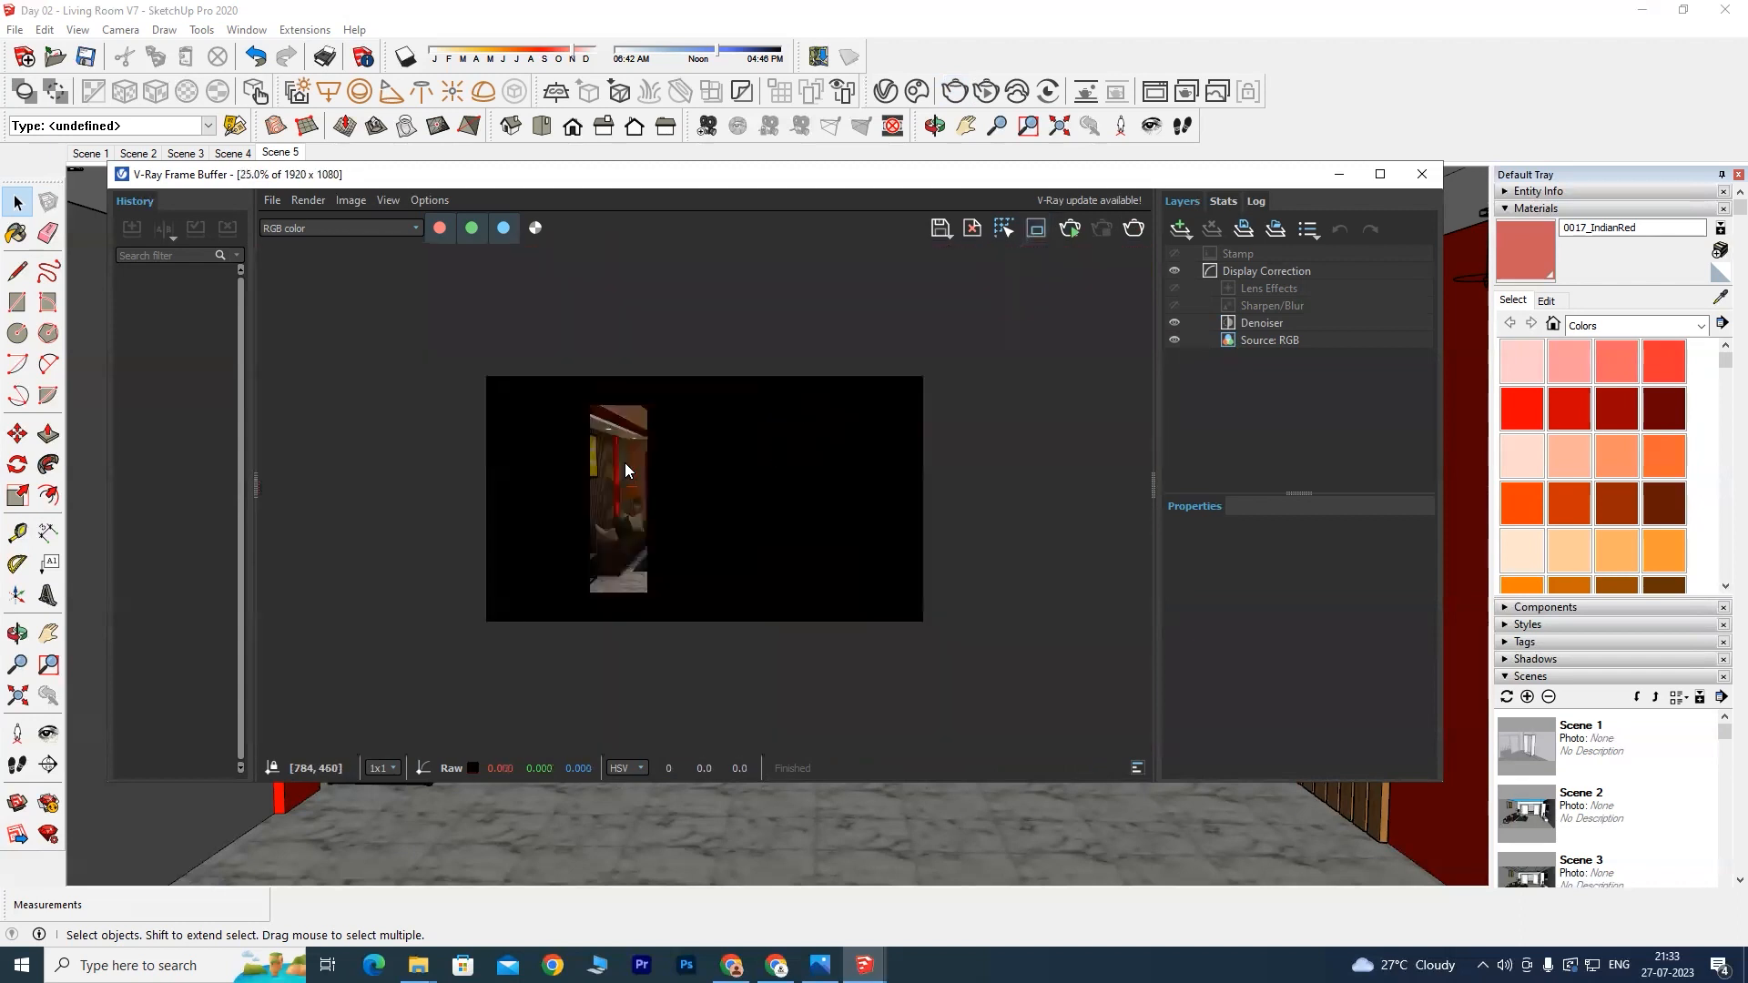
scroll(628, 492, "up", 2)
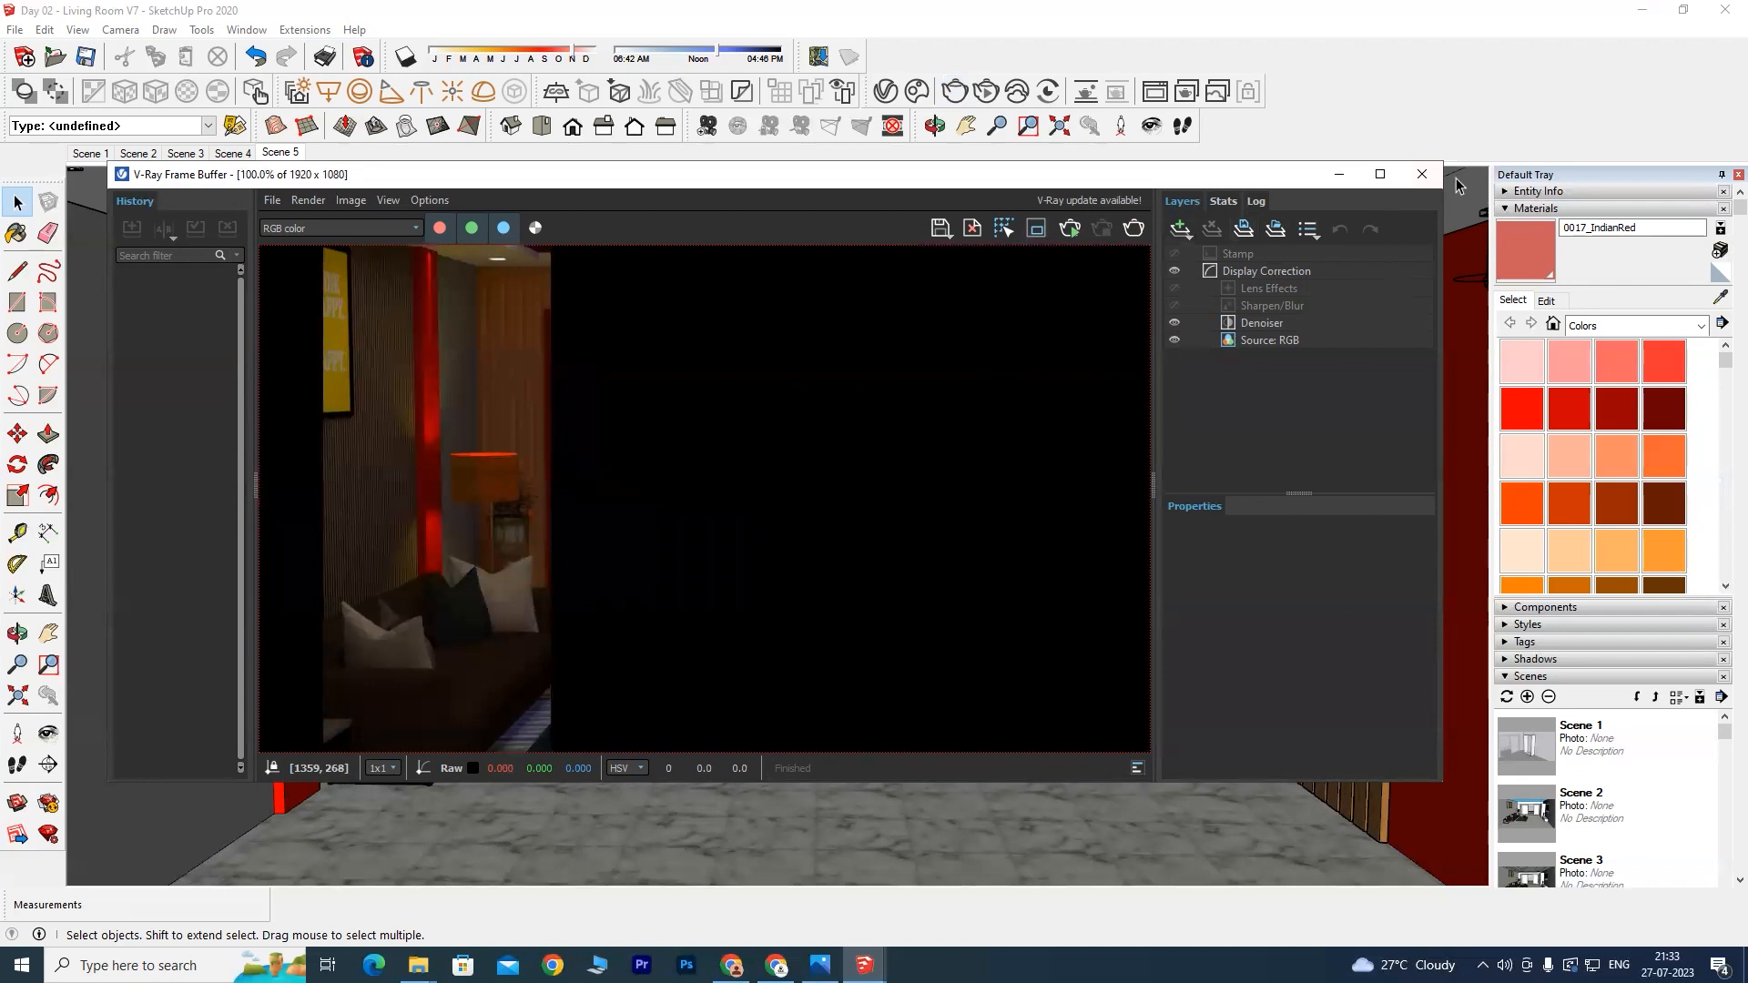
Step: Close the frame buffer and review the GI override, the Swarm options and the available render modes in the V-Ray settings
left_click(1421, 173)
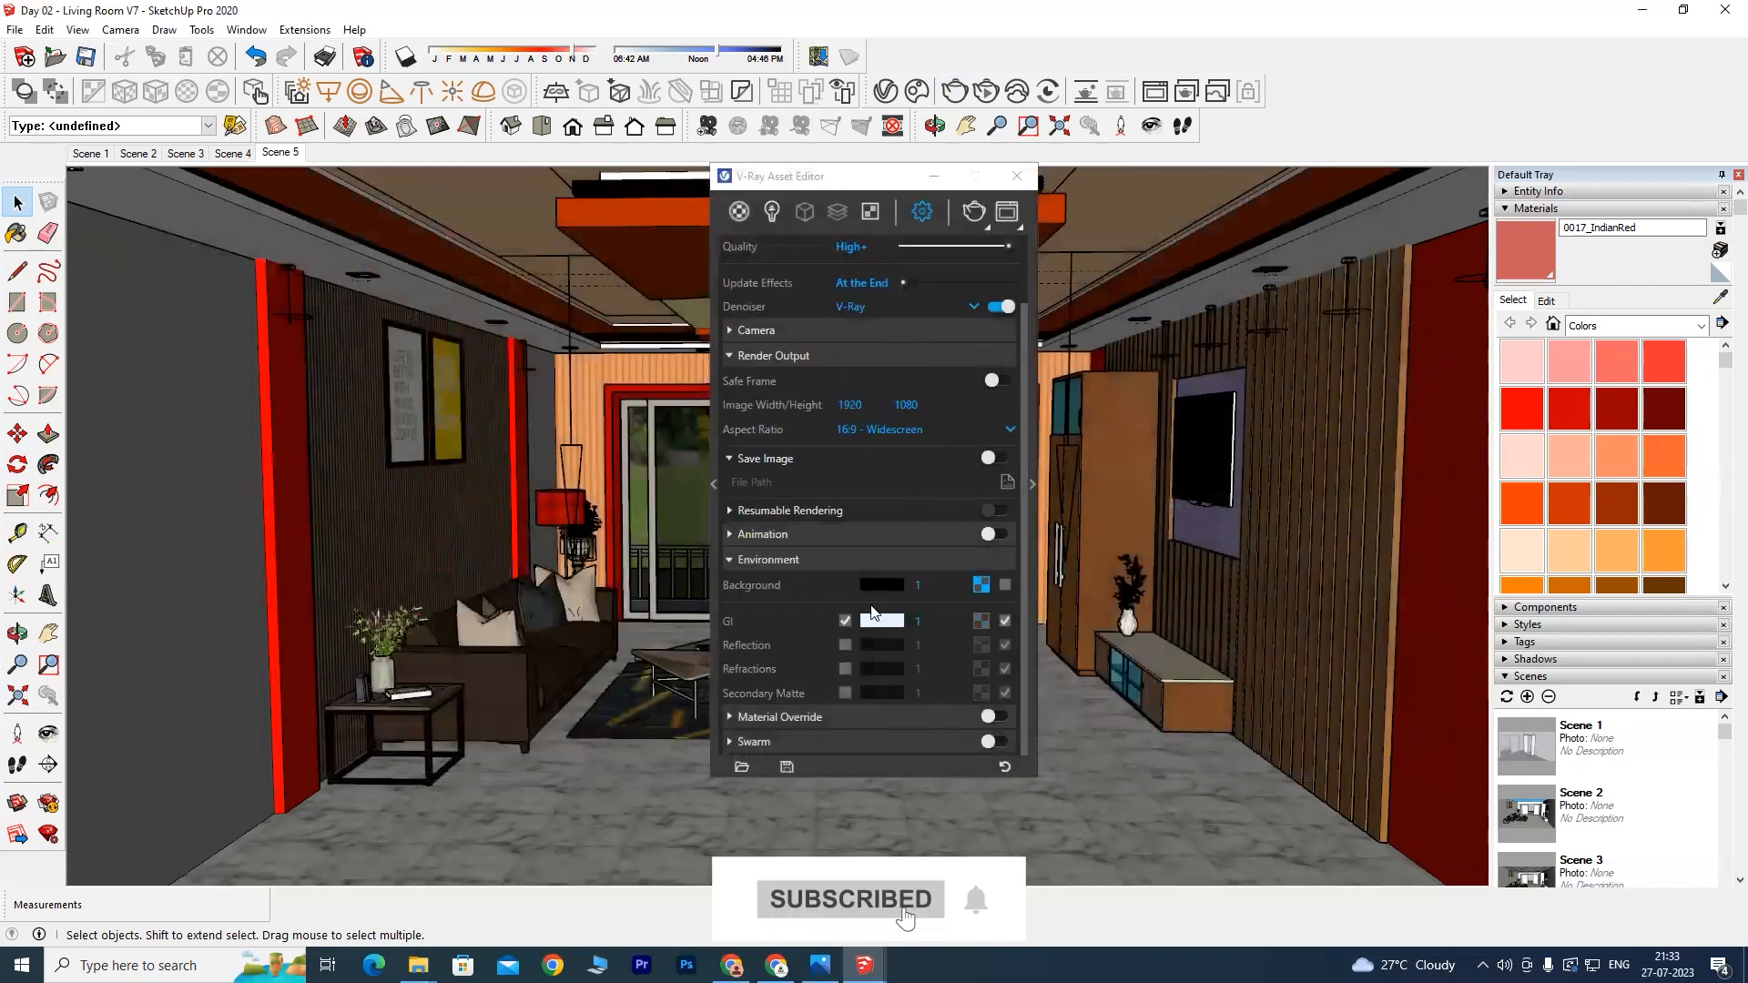
left_click(845, 621)
left_click(845, 621)
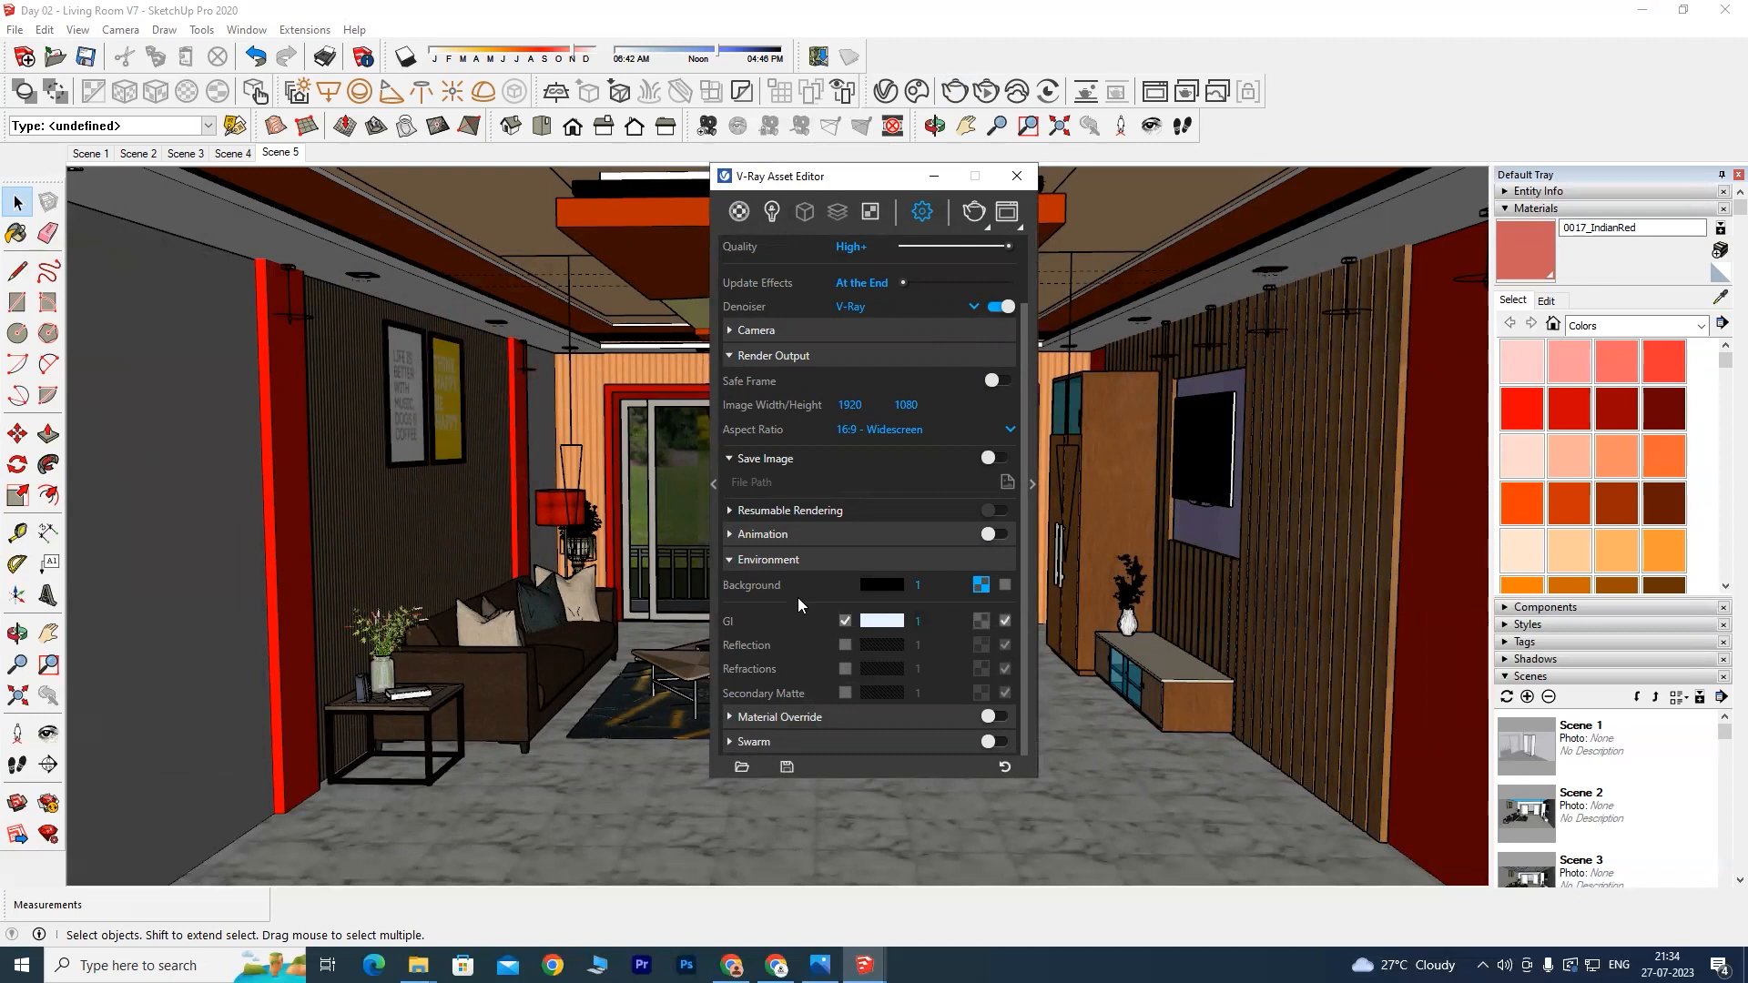
left_click(754, 741)
scroll(1023, 713, "down", 1)
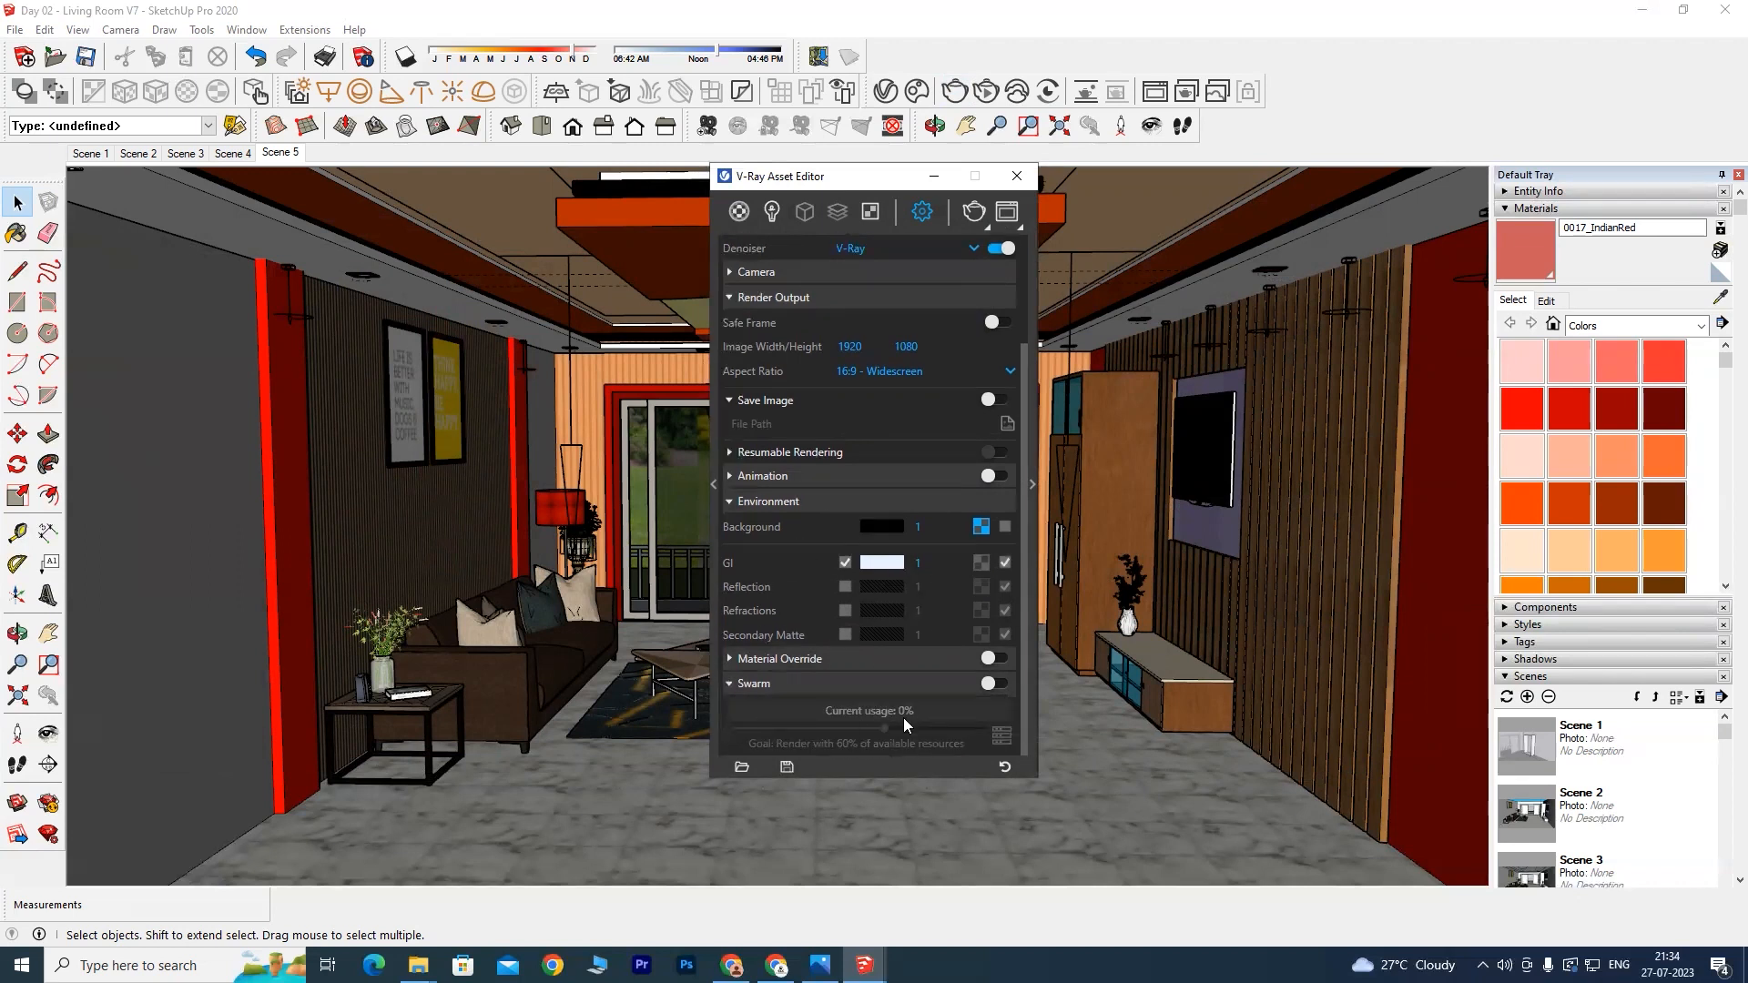
left_click(740, 684)
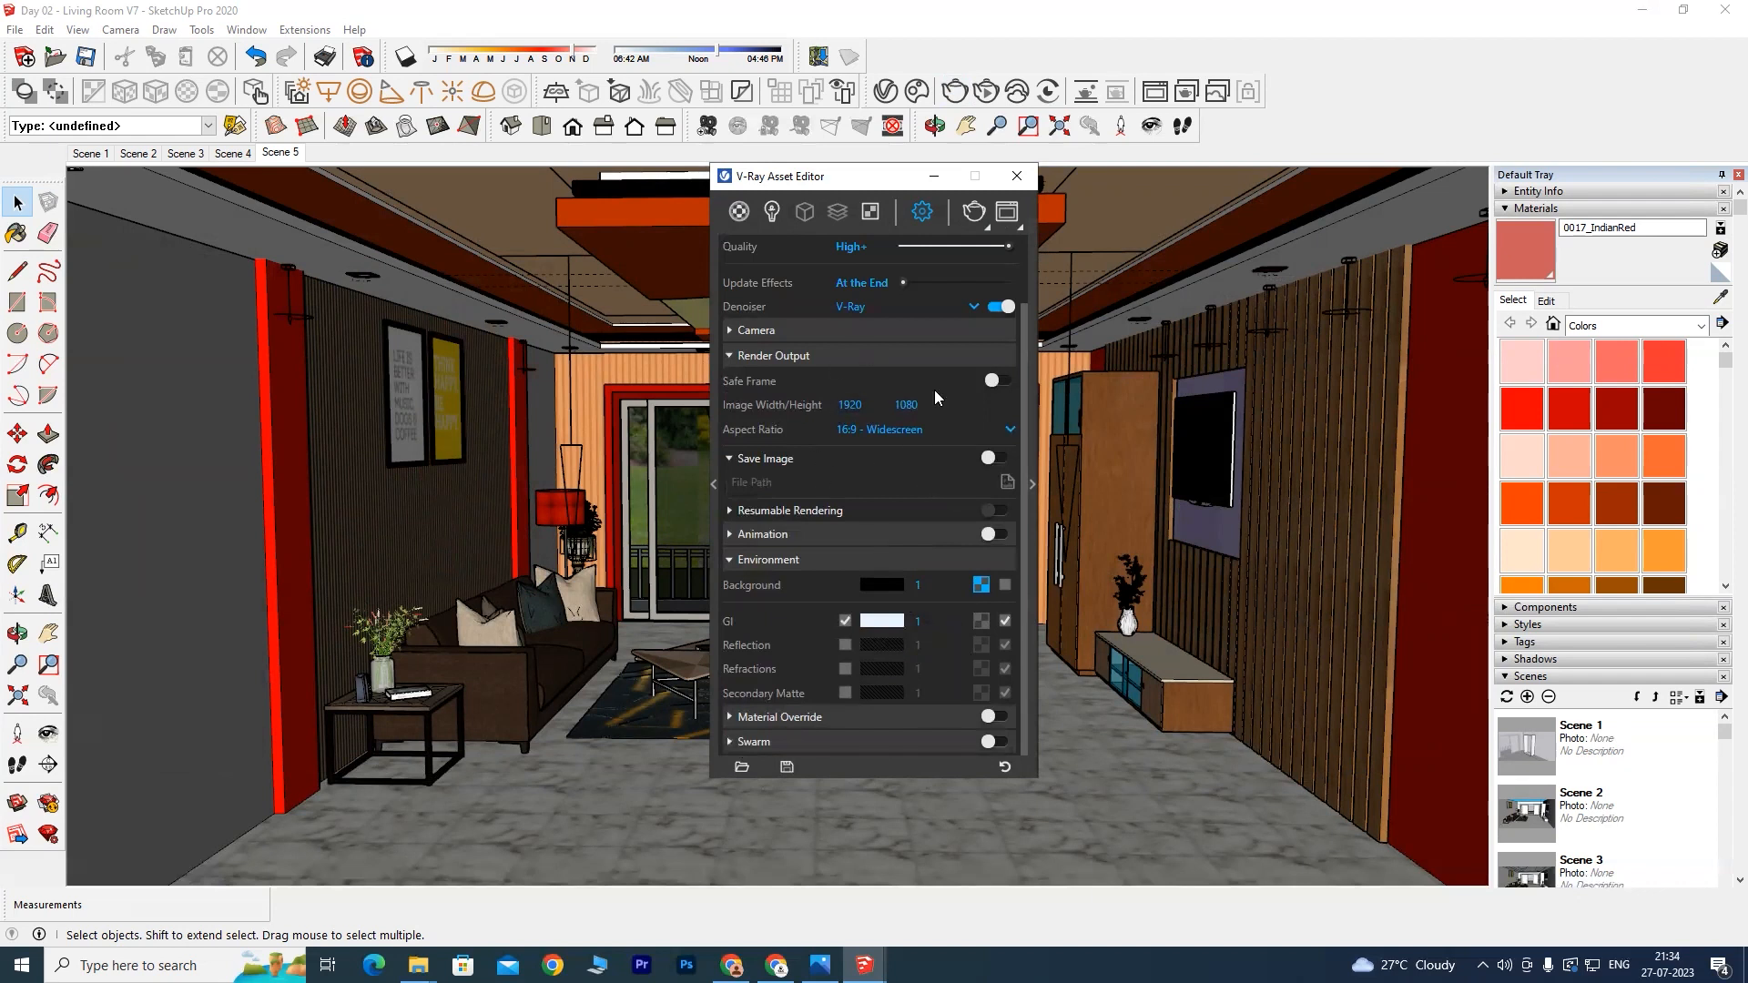
left_click(987, 229)
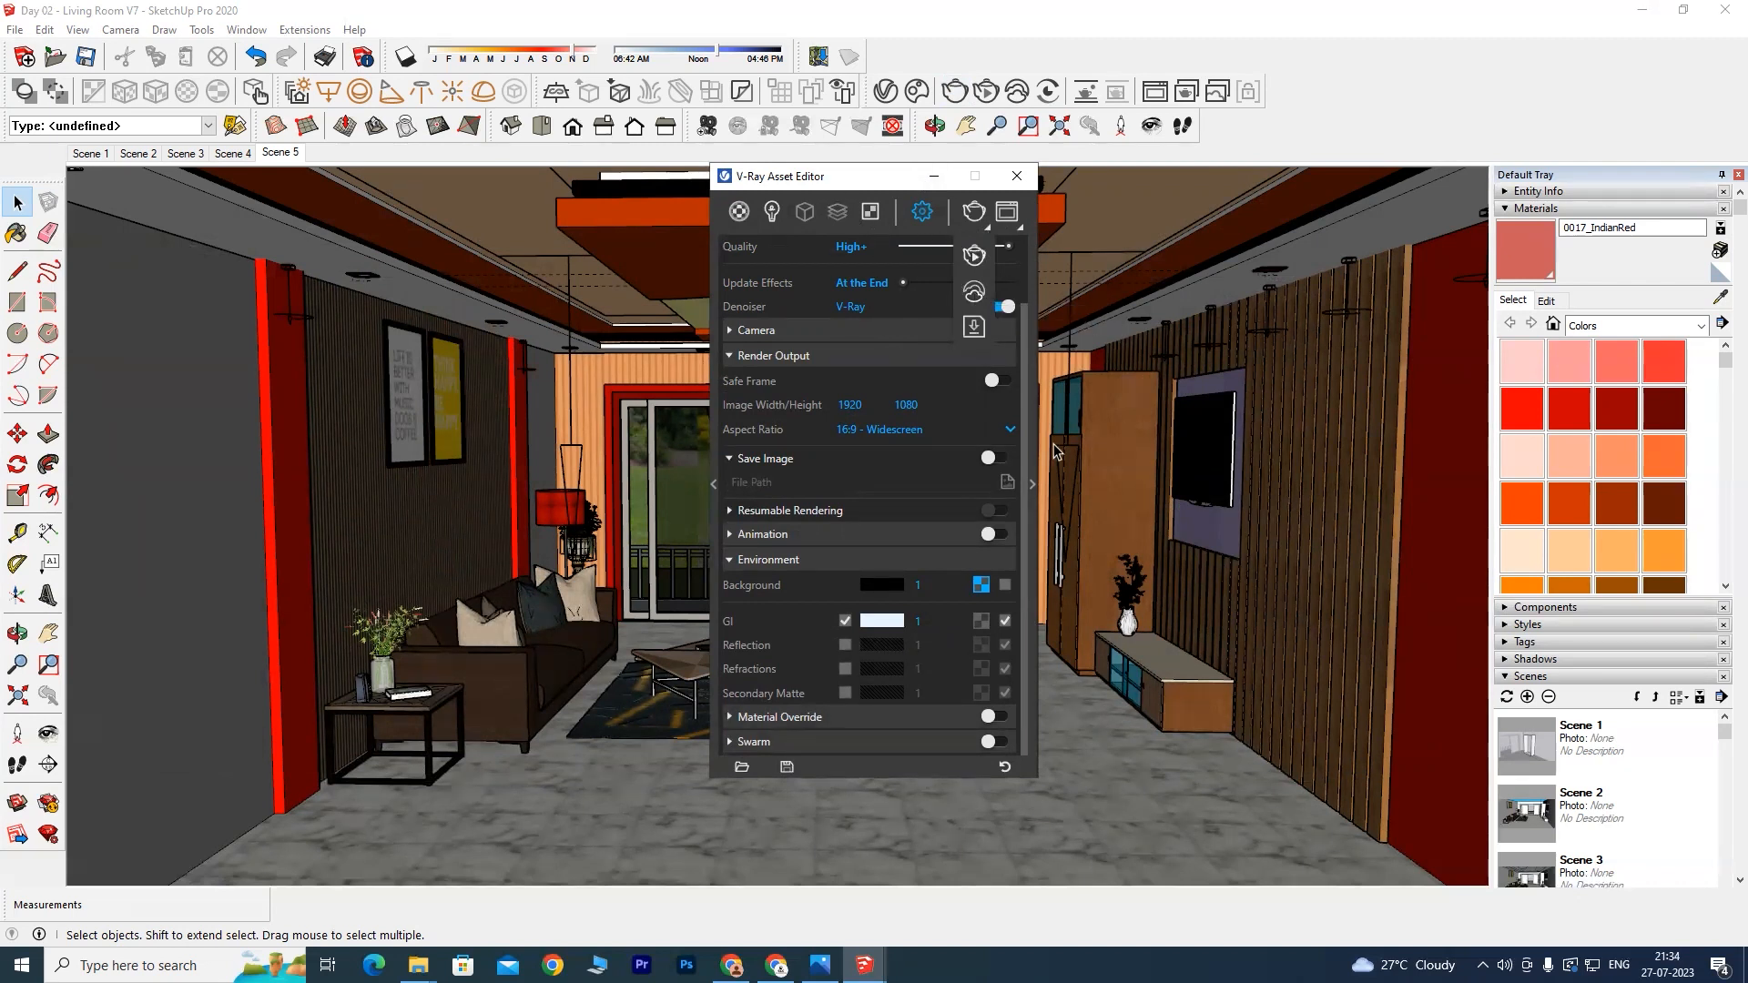
Step: Start a full 1920 x 1080 render of the living room and fit the whole image in view
left_click(952, 92)
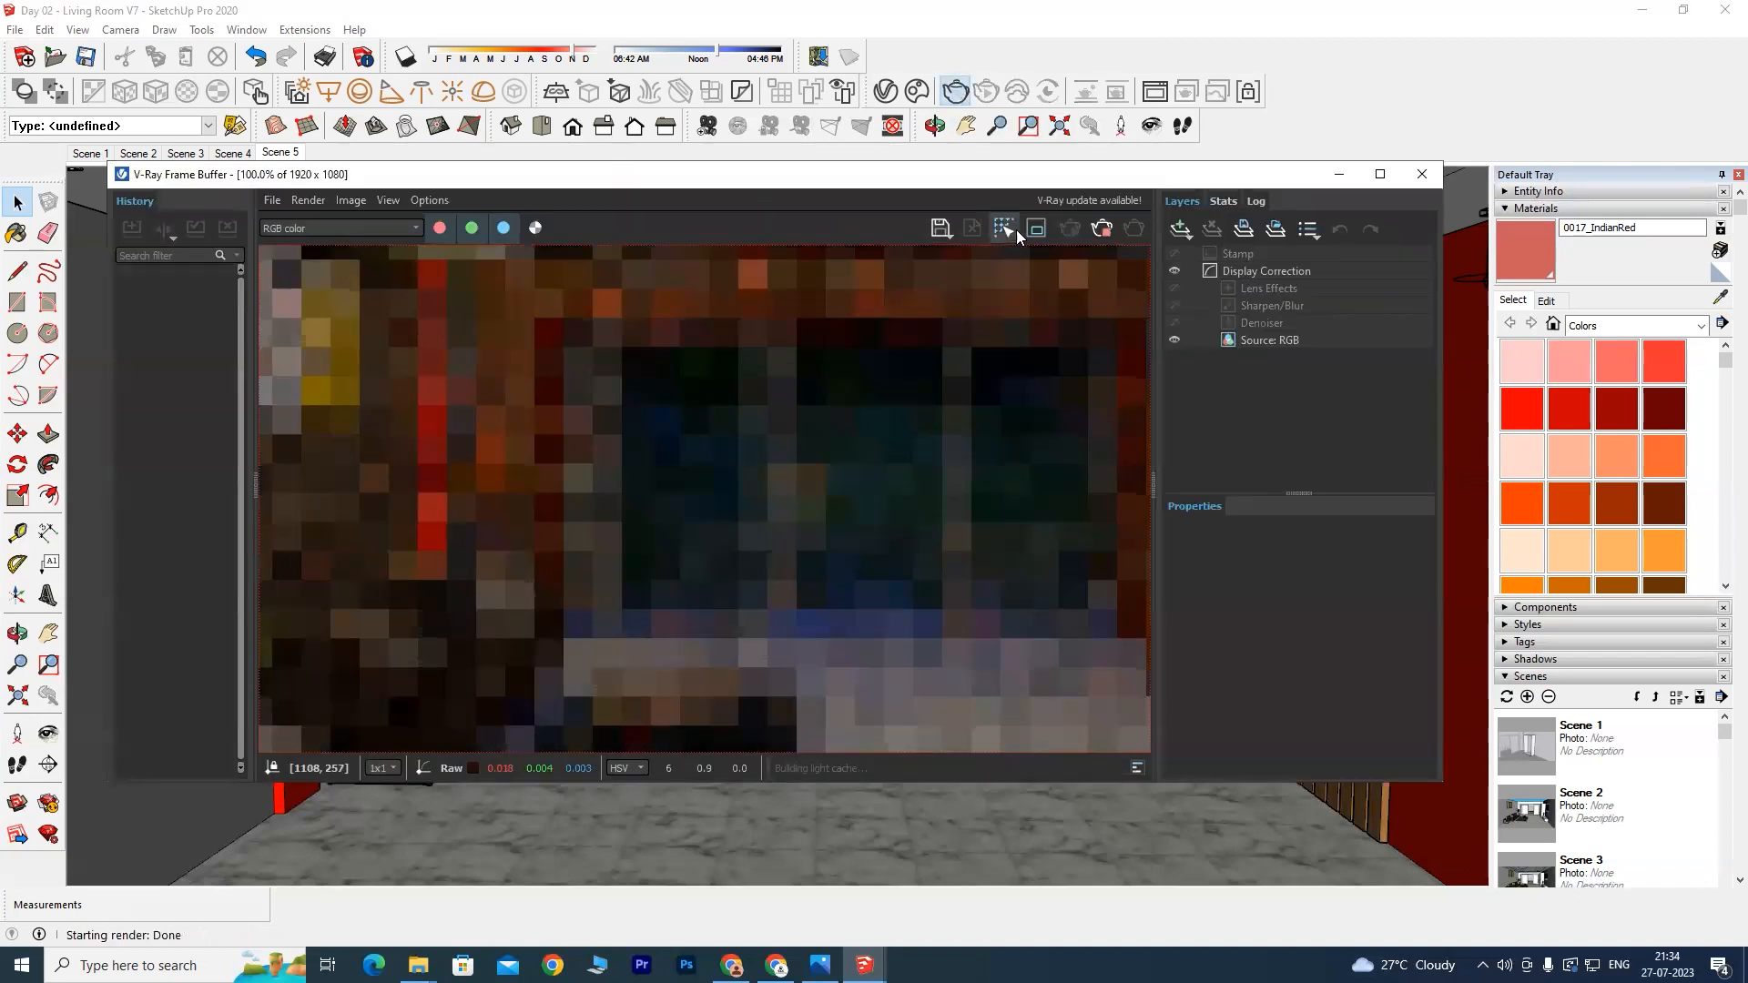
scroll(769, 406, "down", 2)
scroll(706, 451, "up", 1)
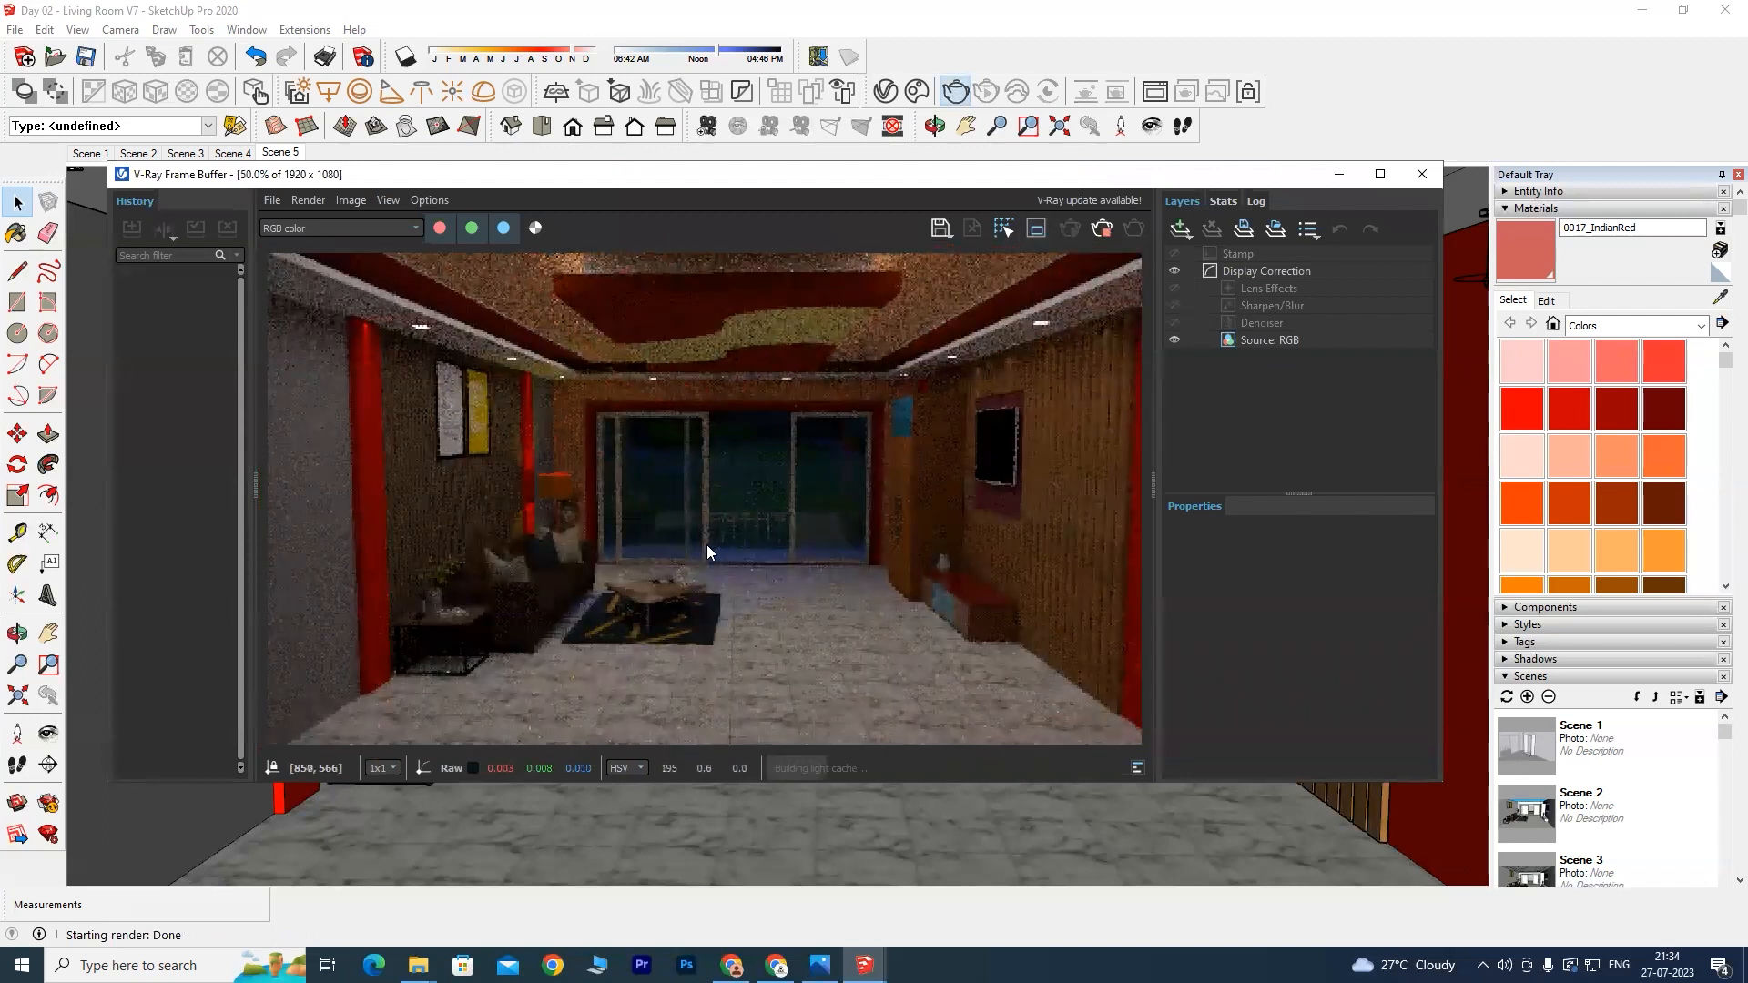
Step: Define a render region about 730 x 626 pixels around the sofa, lamp and glass door, and start an interactive render of it
left_click(1037, 229)
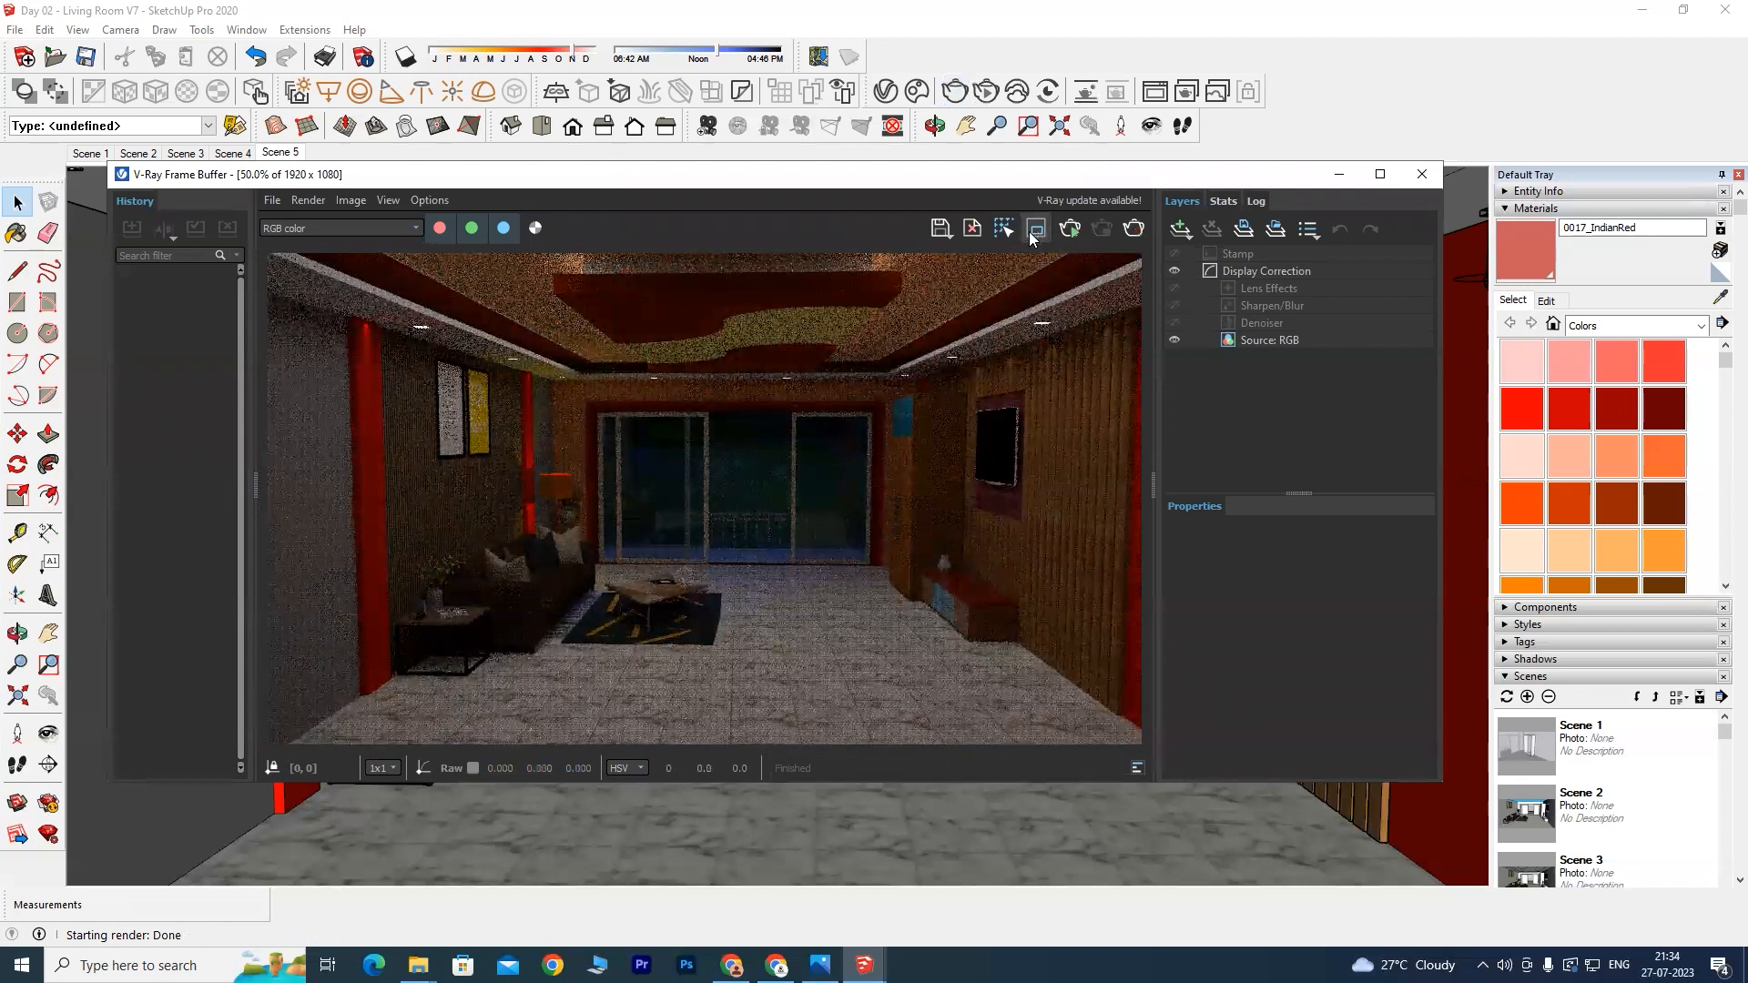
left_click_drag(455, 336, 789, 621)
left_click(1074, 229)
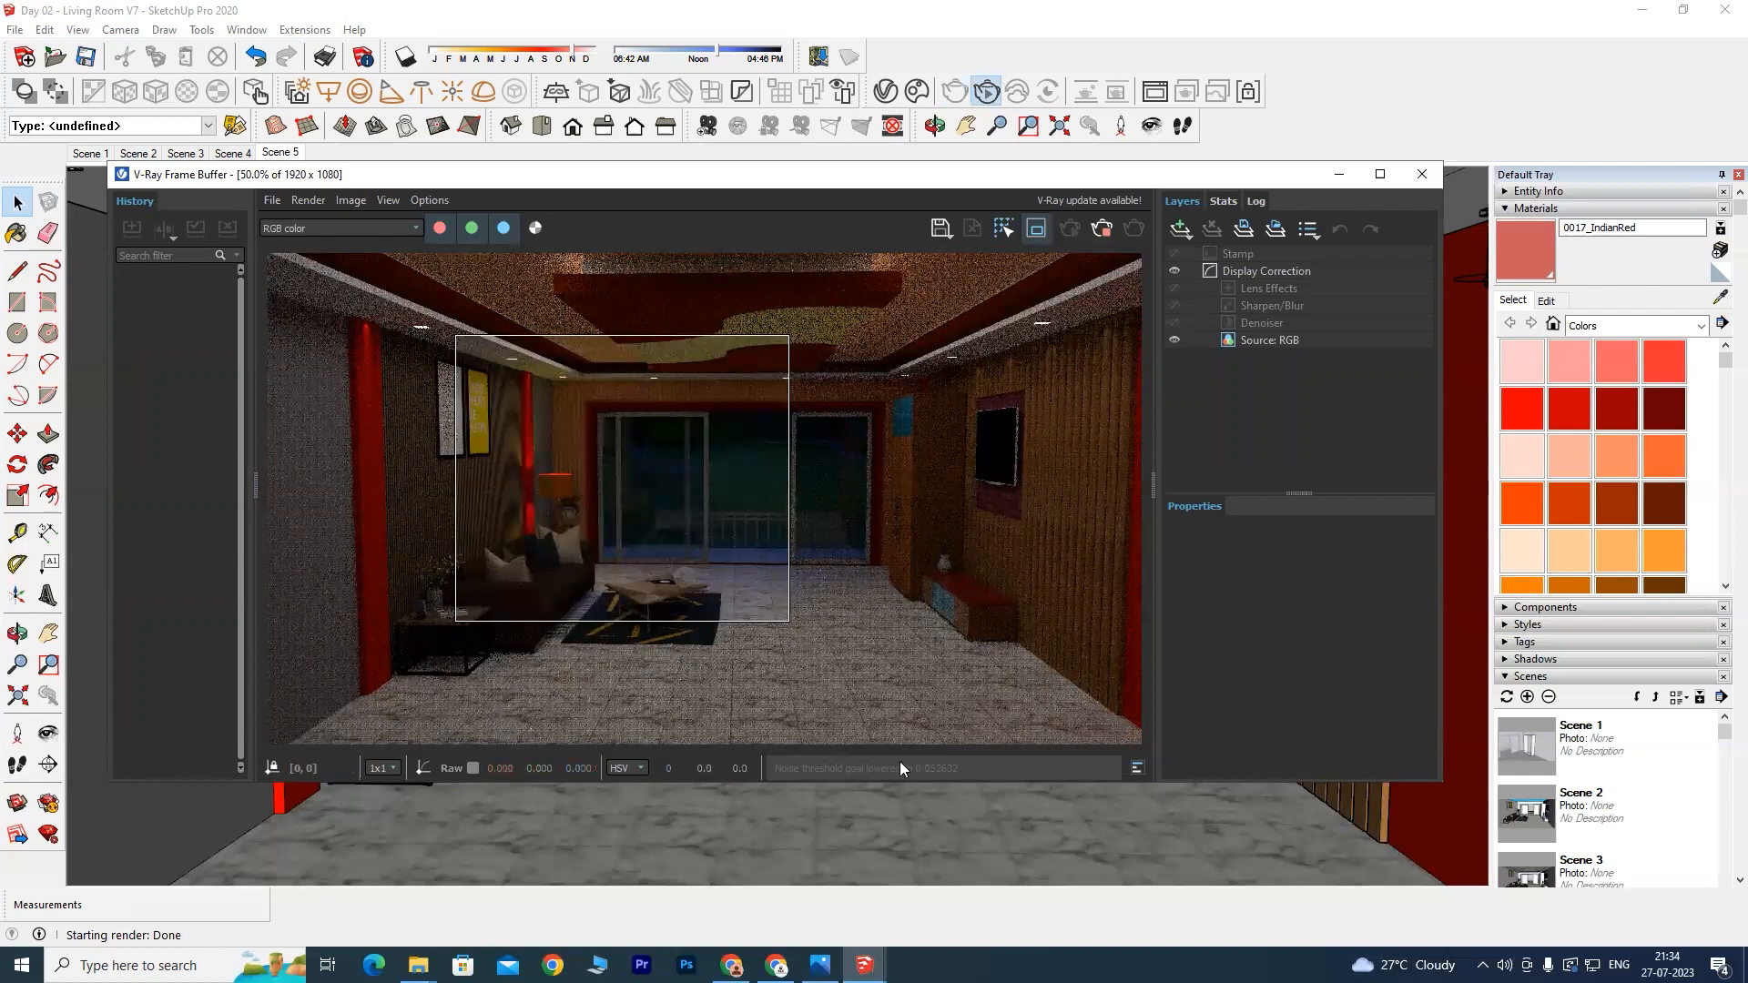
Step: Examine the lamp, red strip, slatted wall and glass door in the region render as it refines
scroll(590, 468, "up", 2)
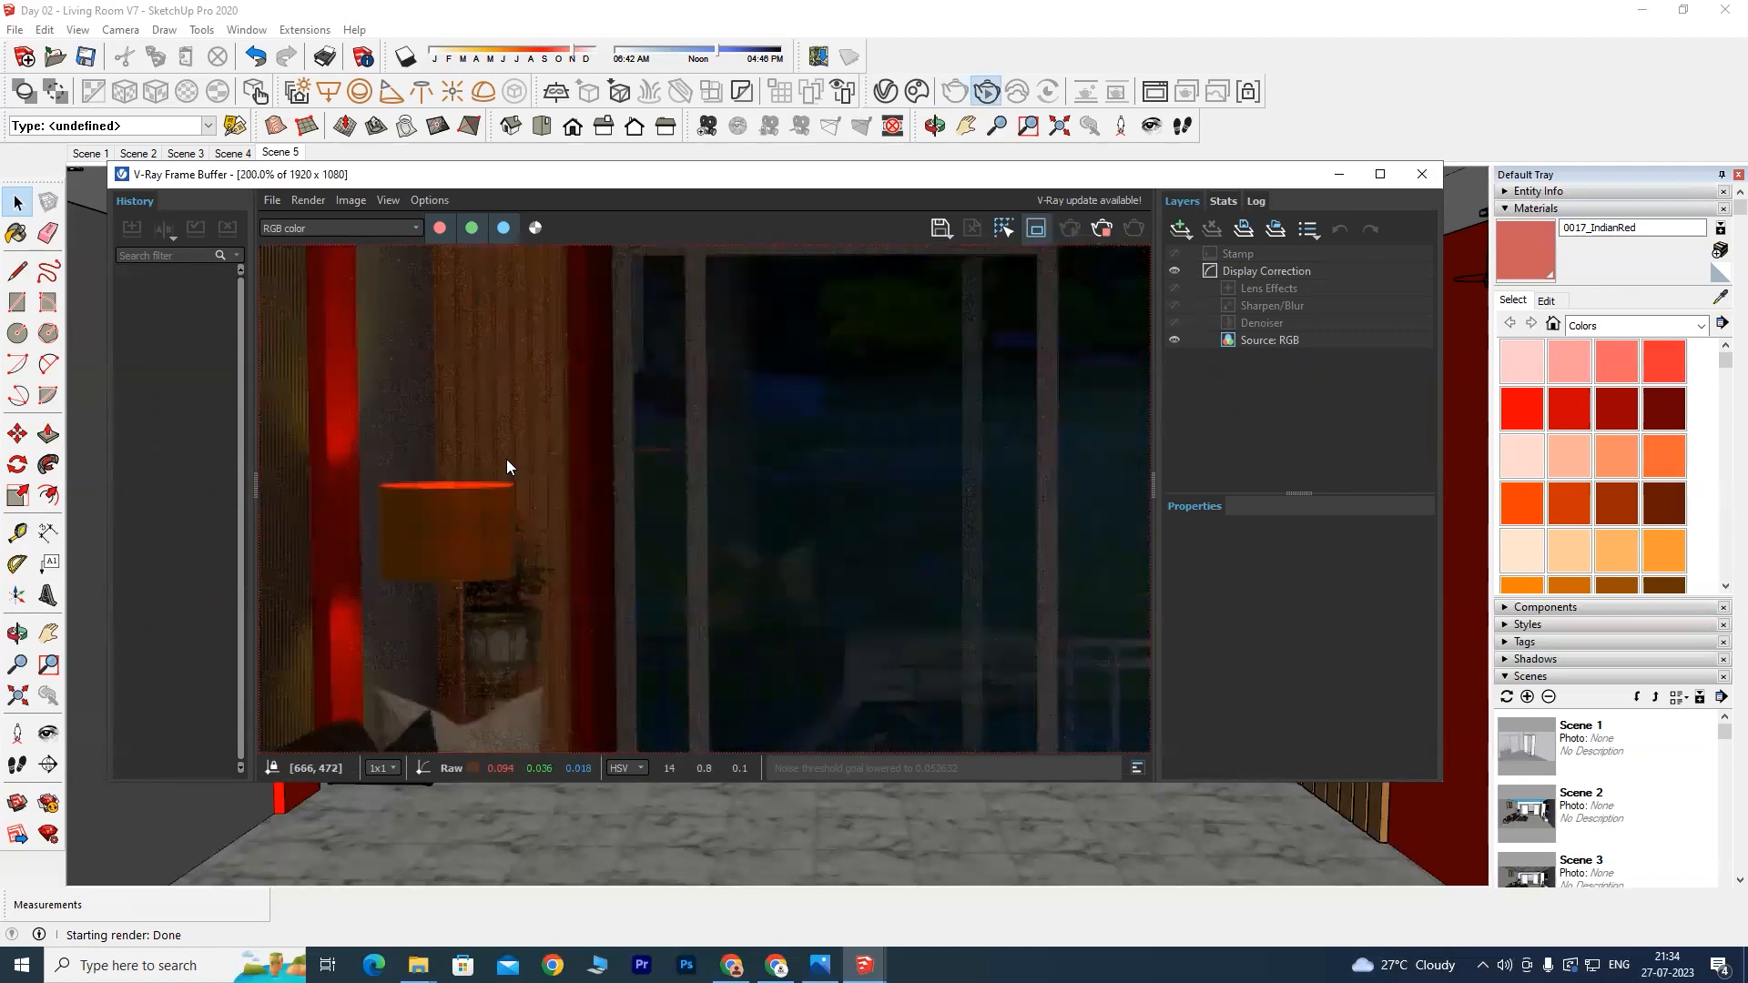
scroll(533, 346, "up", 1)
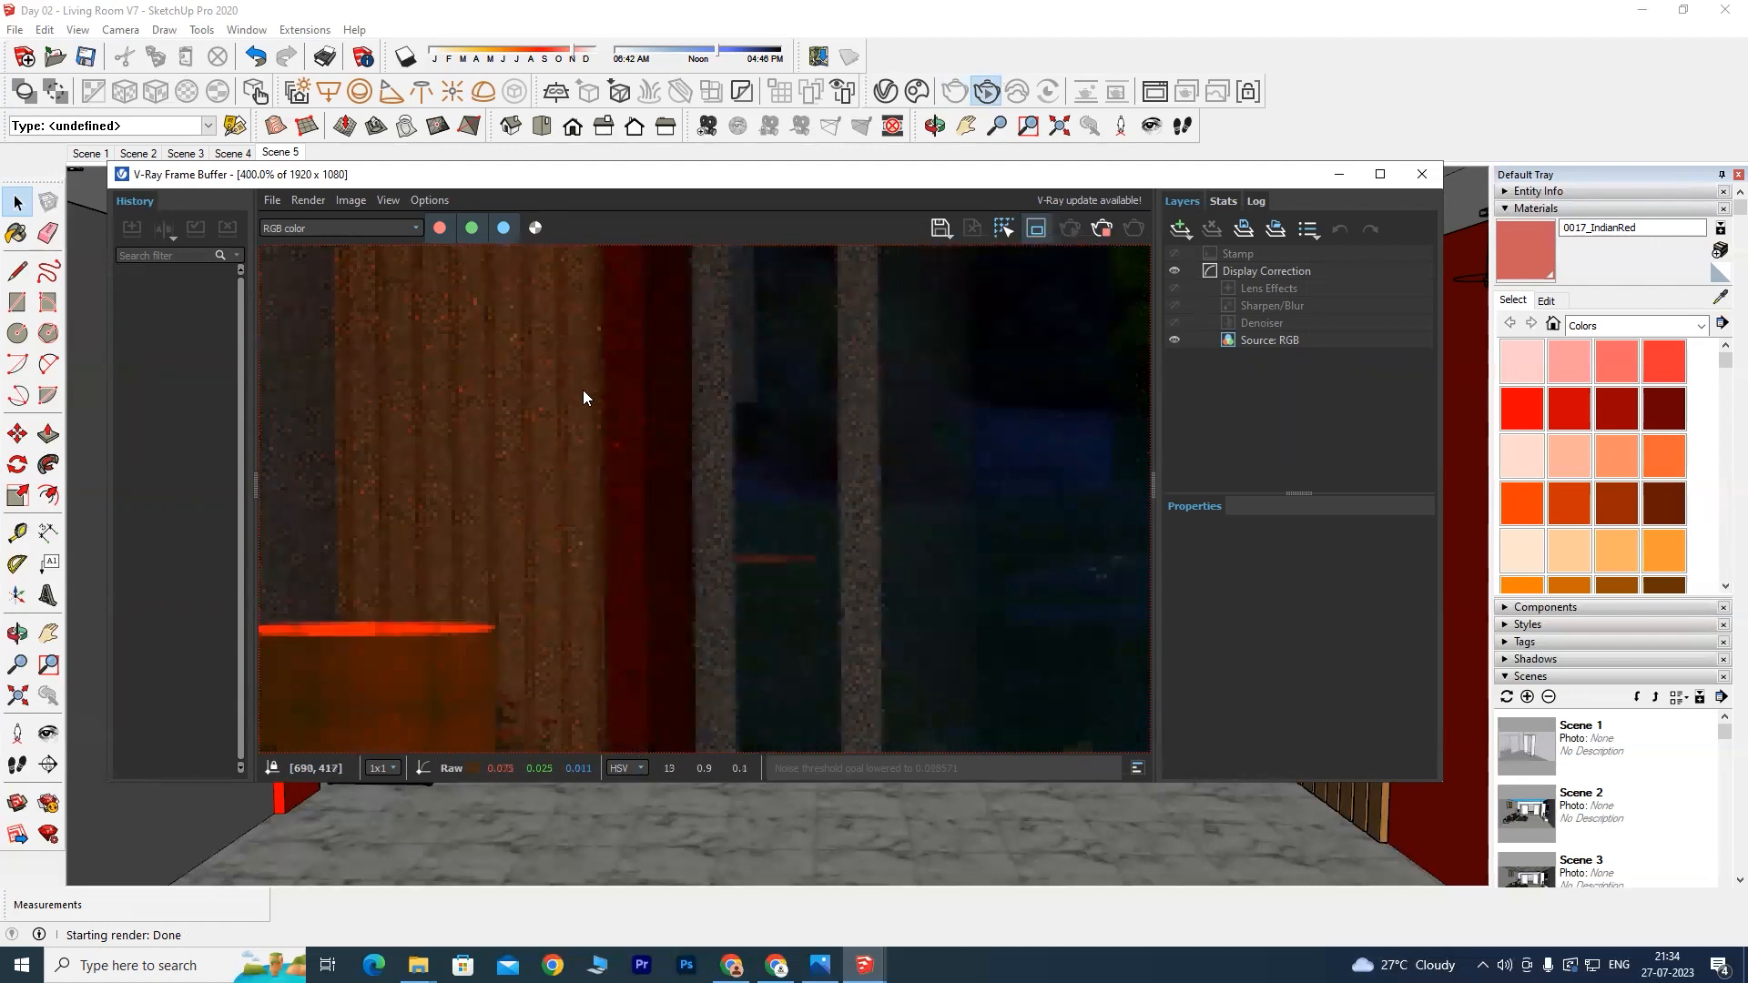
scroll(586, 412, "down", 3)
scroll(652, 507, "up", 1)
scroll(652, 506, "down", 1)
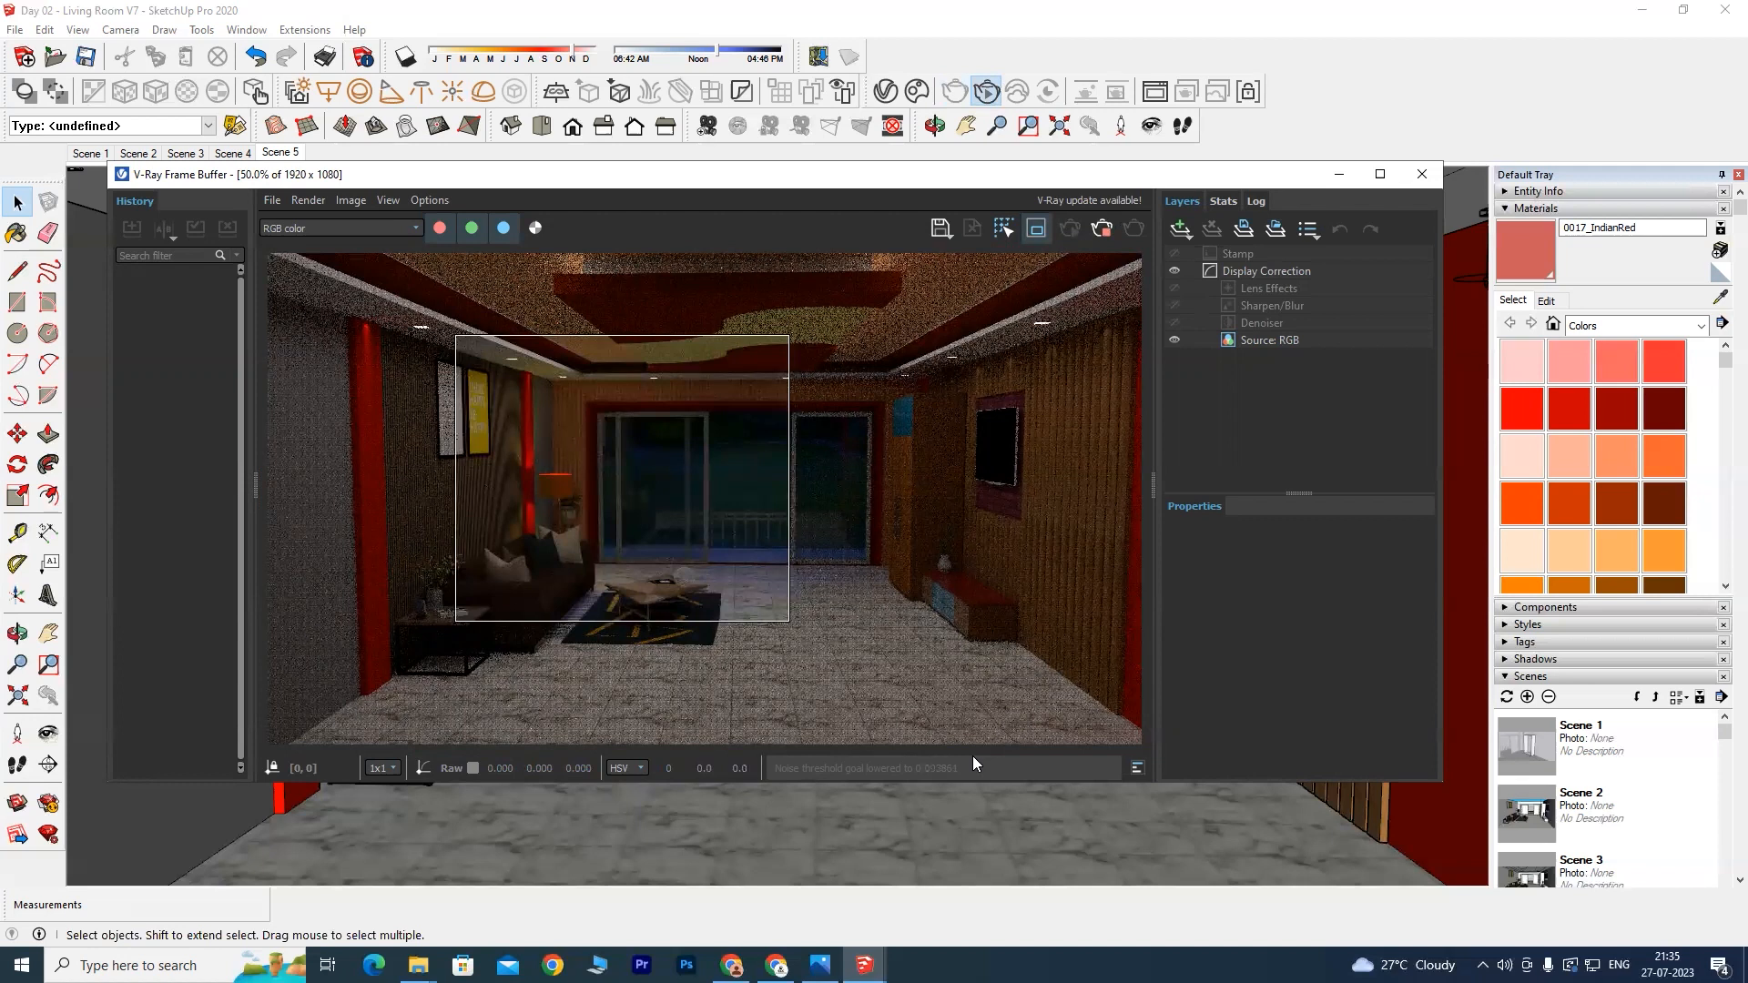
scroll(677, 497, "up", 2)
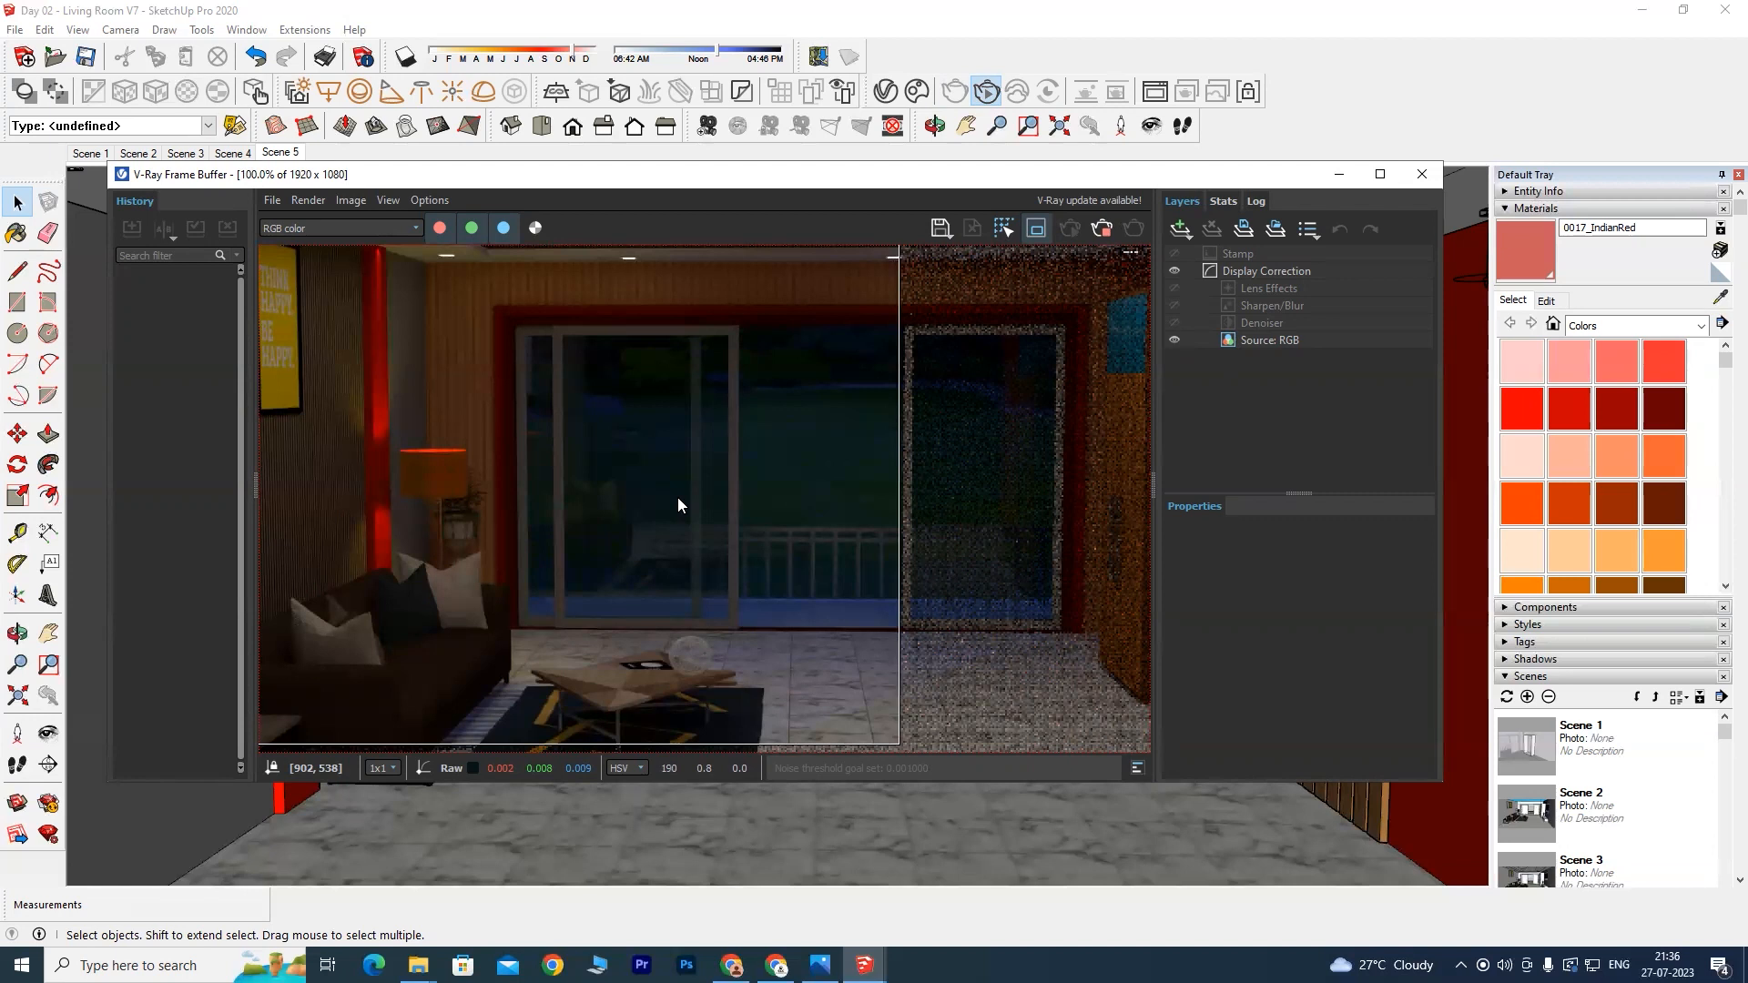
scroll(632, 483, "down", 2)
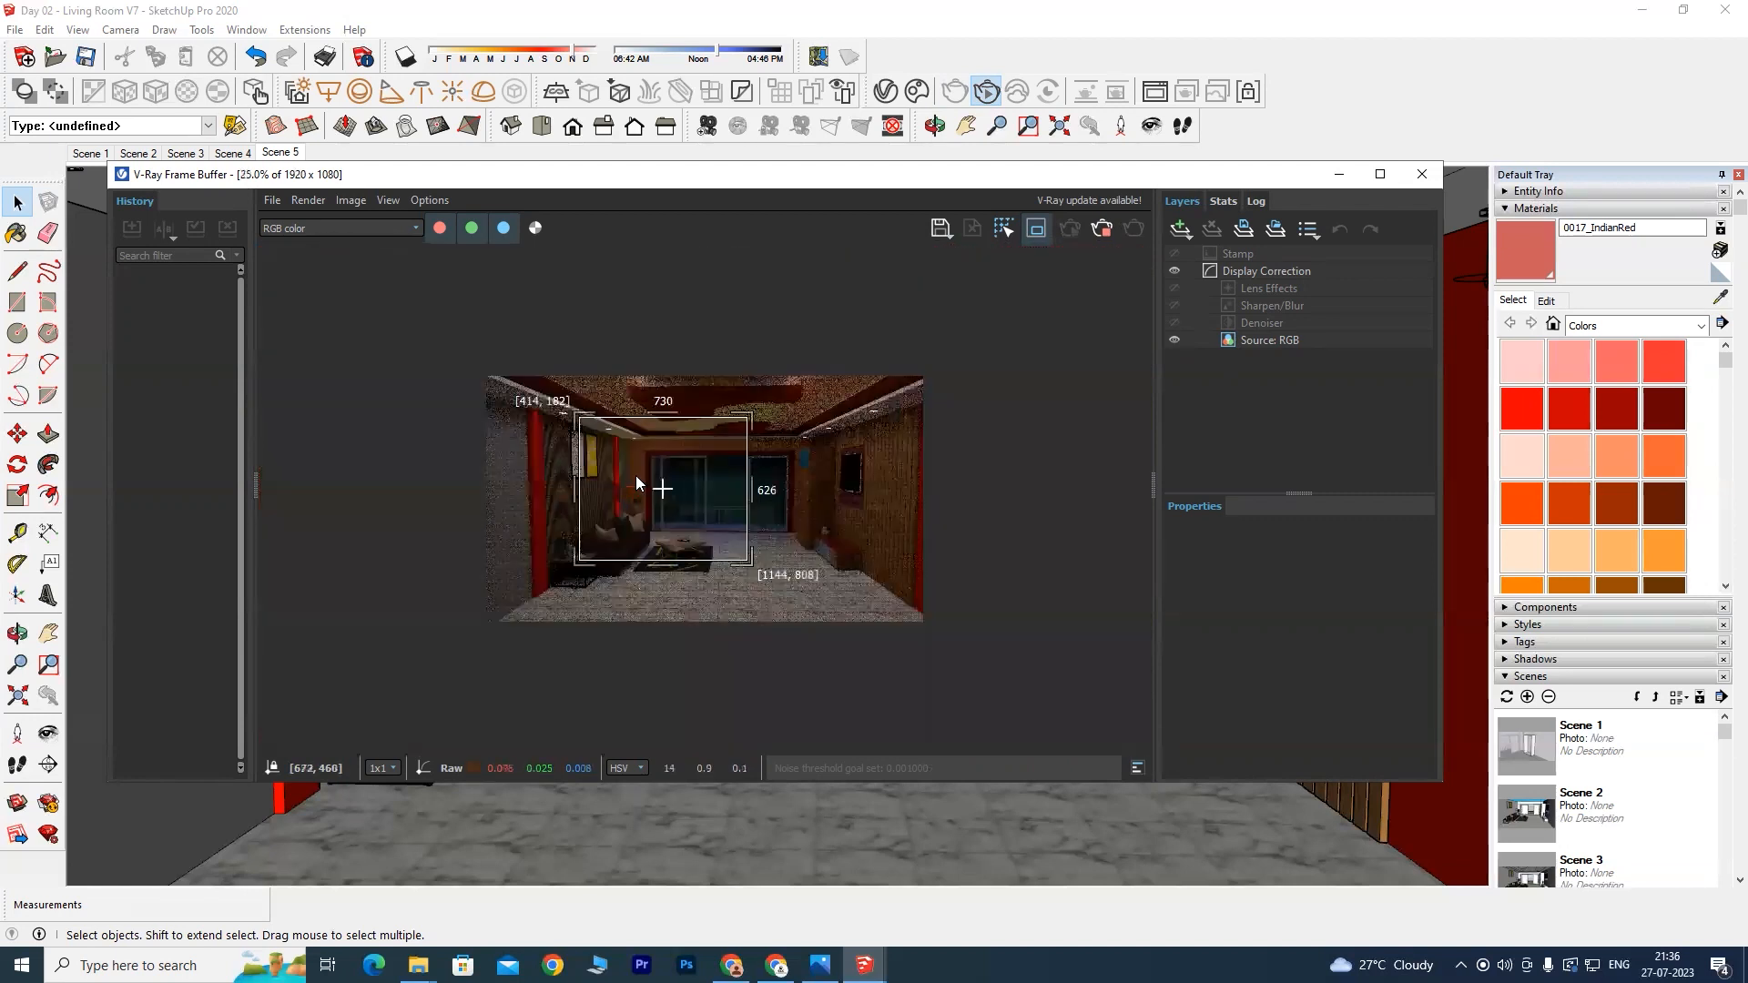
scroll(619, 480, "up", 2)
scroll(517, 449, "up", 1)
scroll(706, 489, "down", 1)
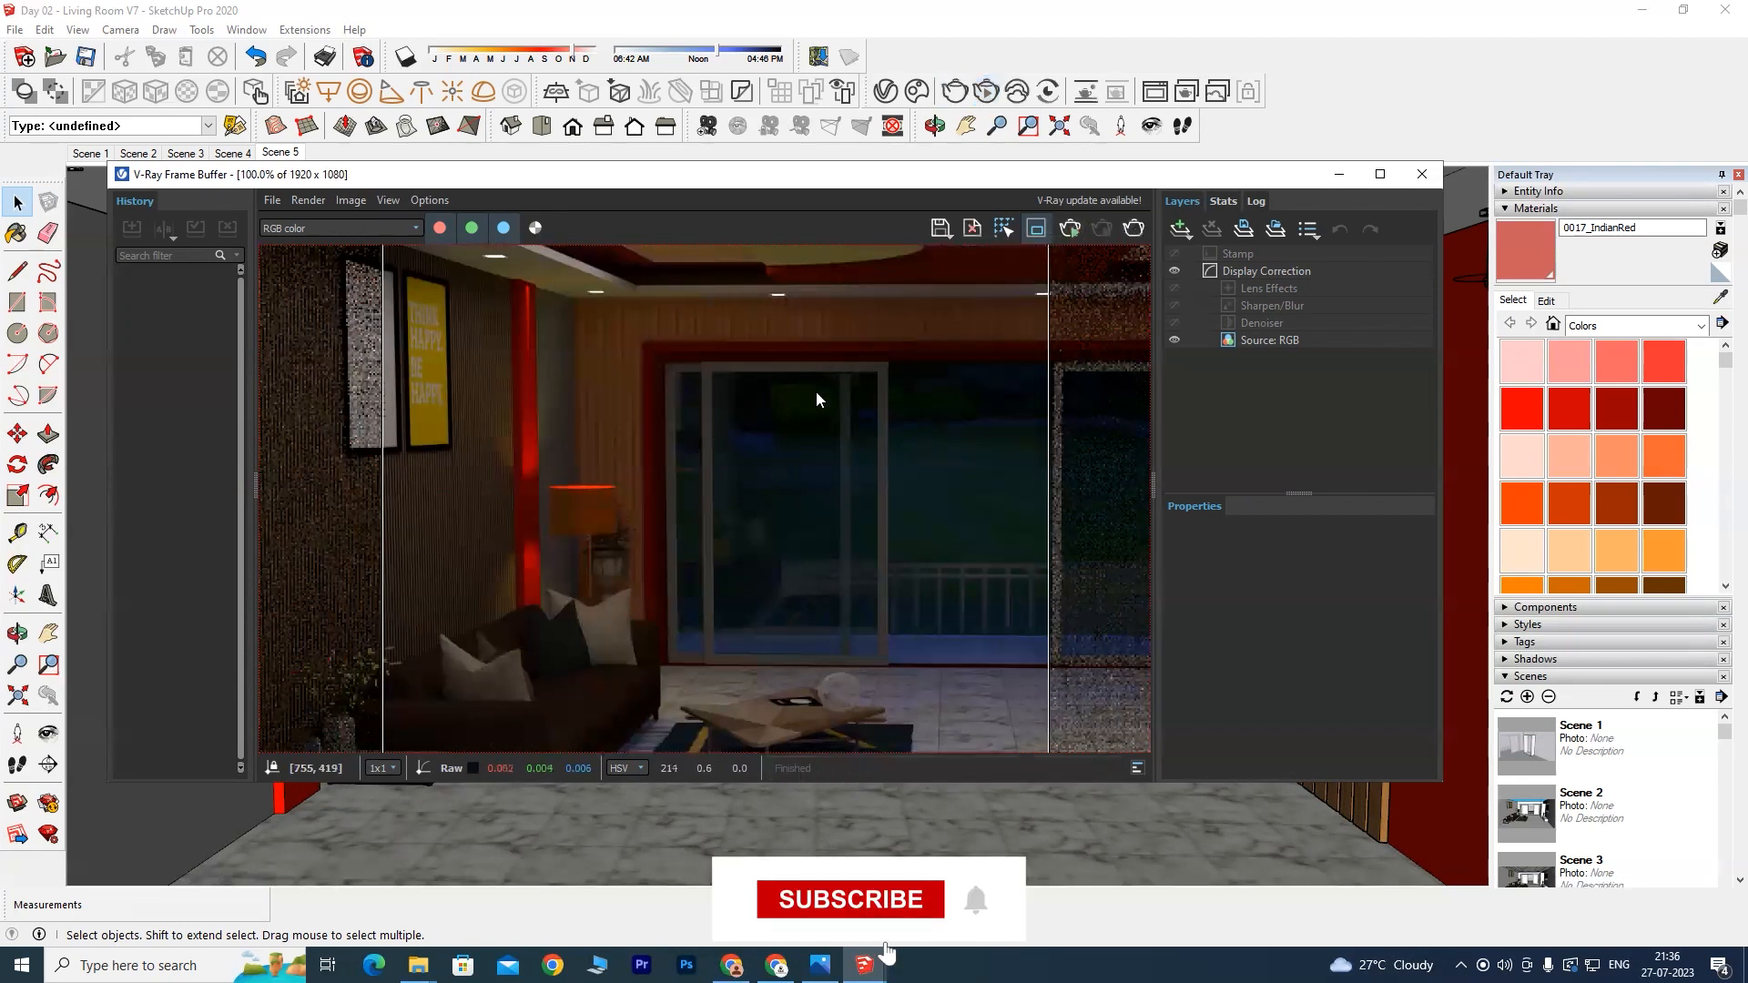
Step: Turn off the render region and enable bloom/glare in the Lens Effects layer, with the red strip's light in close view
scroll(729, 418, "down", 1)
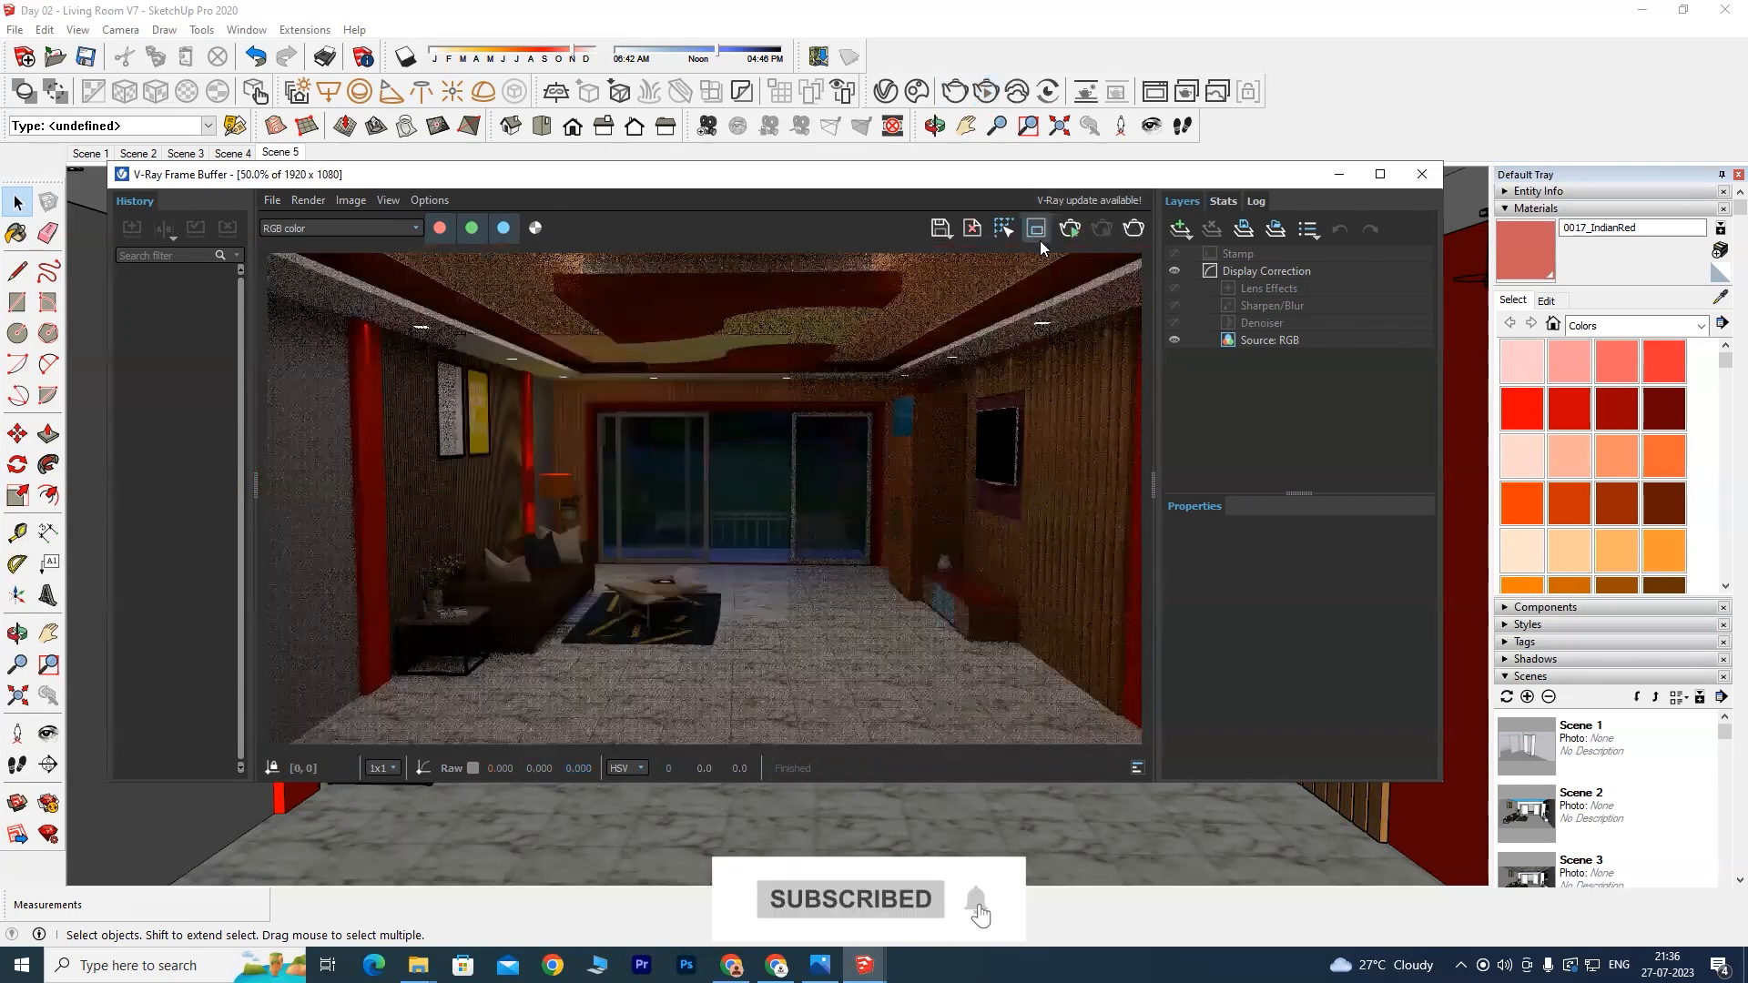
scroll(628, 439, "up", 1)
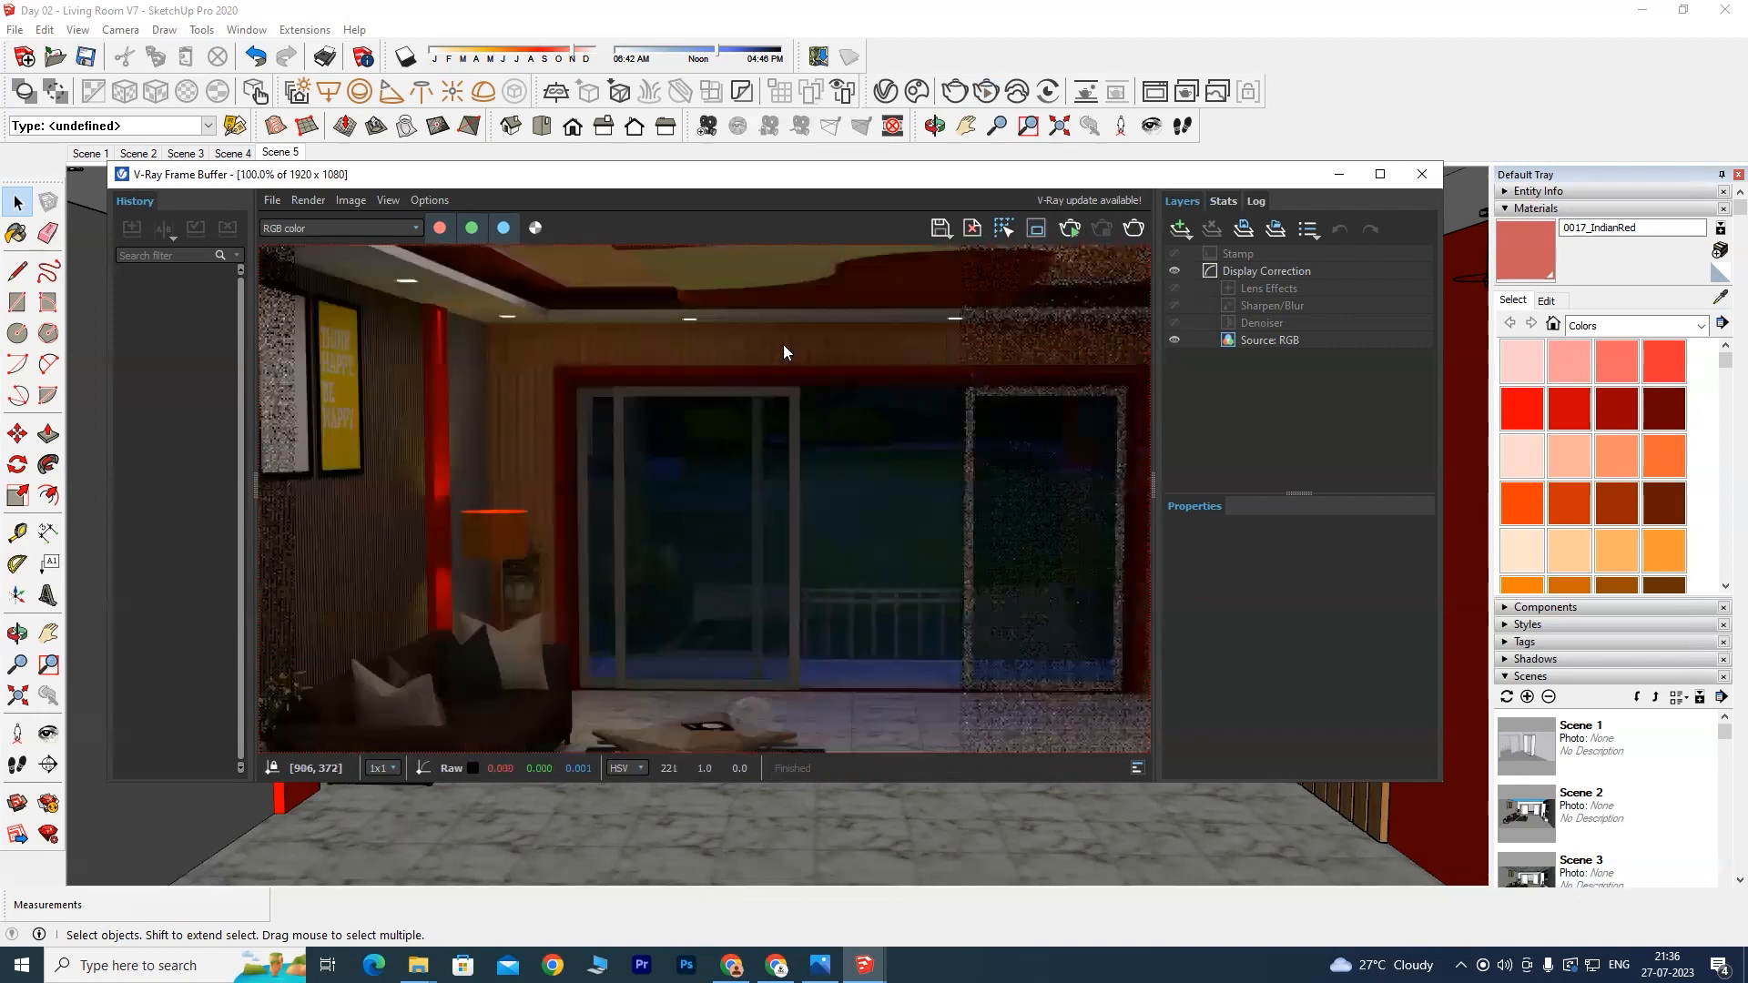
left_click_drag(799, 171, 800, 146)
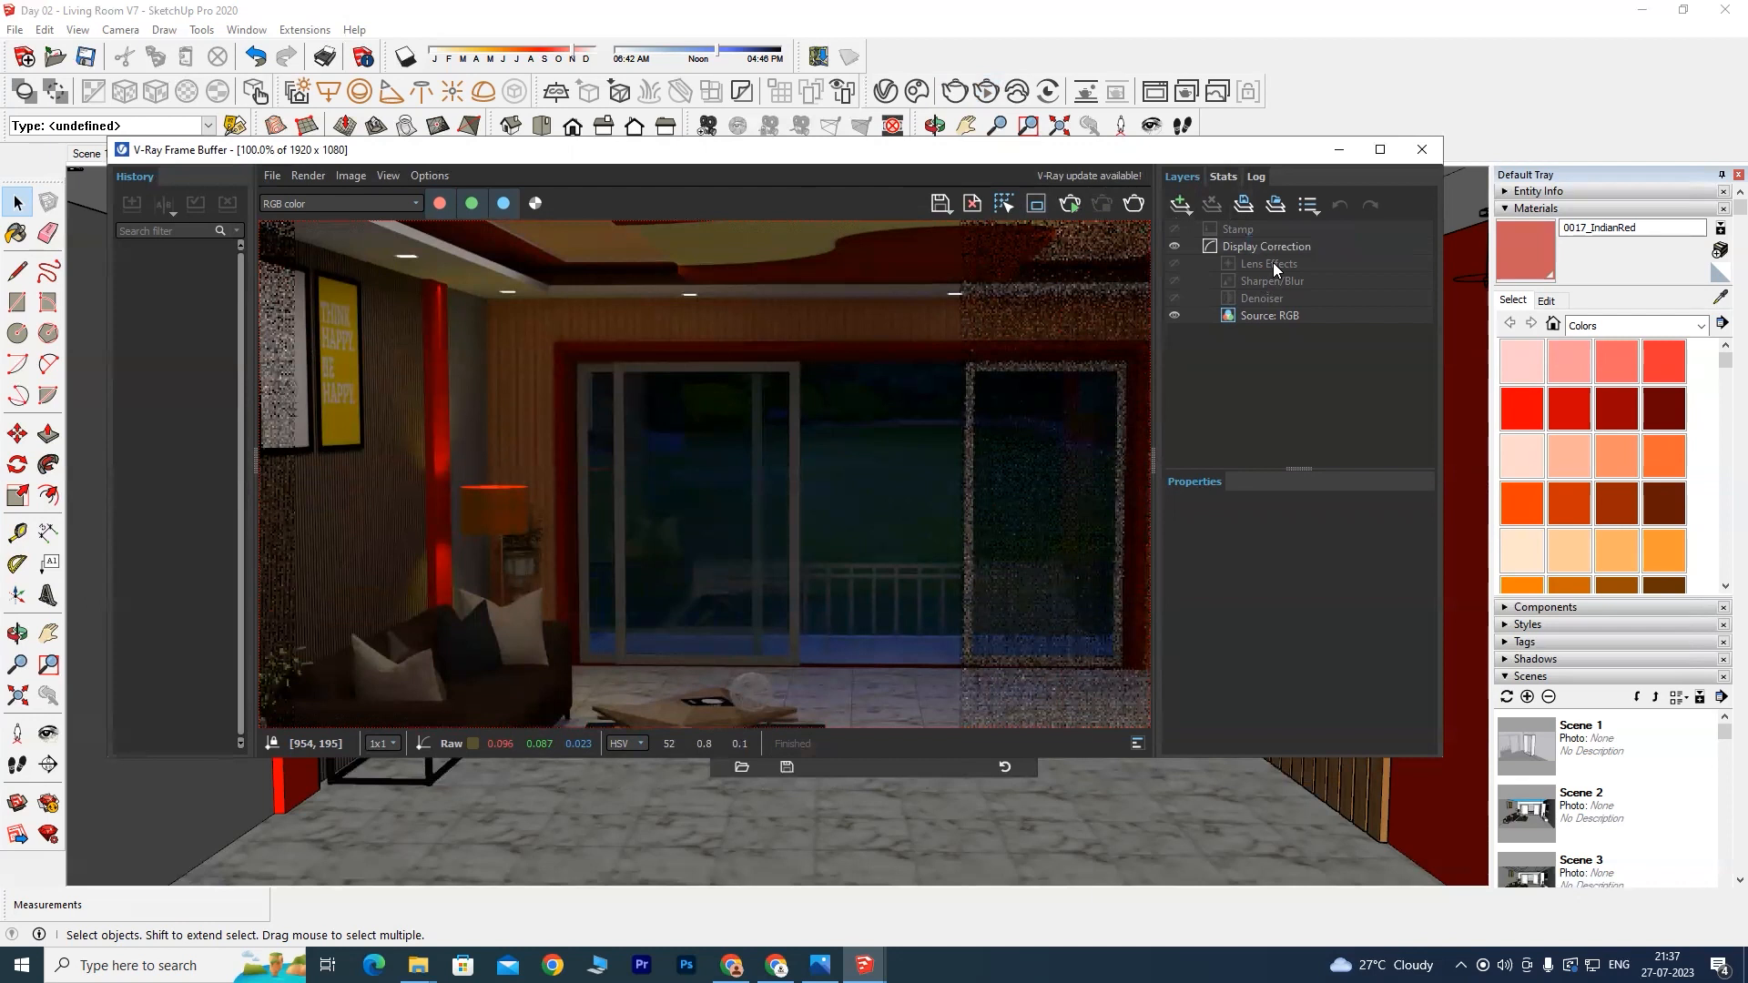
left_click(1175, 259)
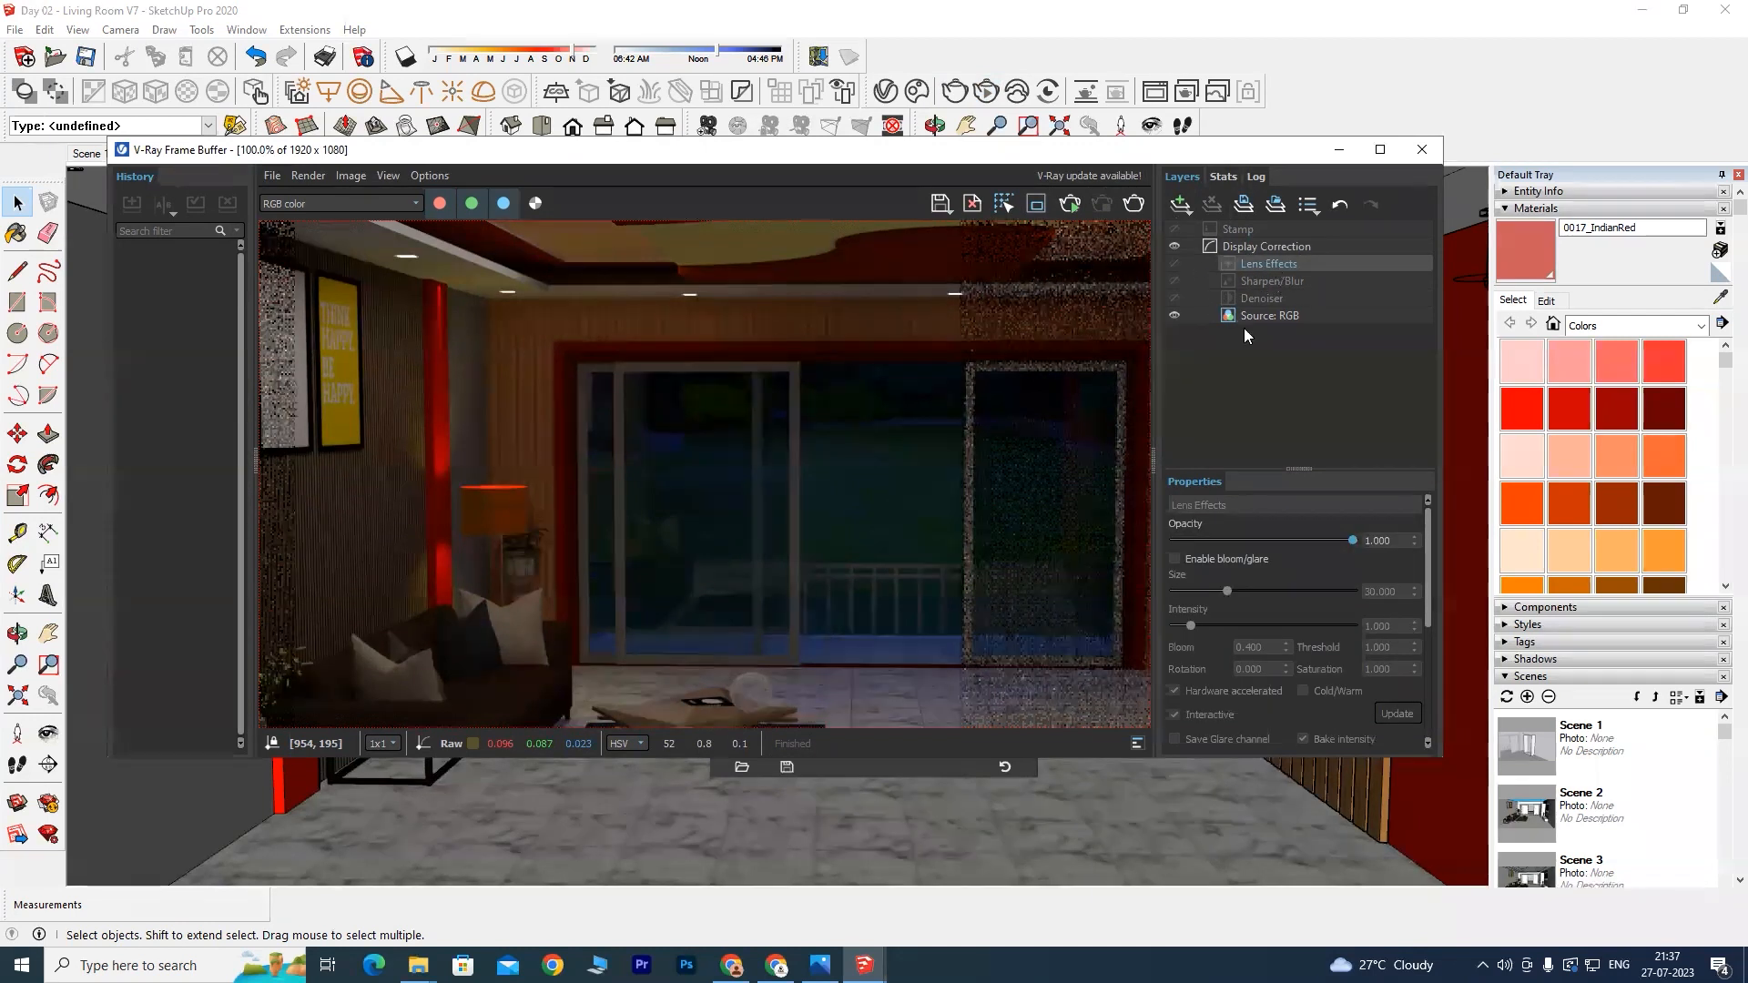
scroll(404, 446, "up", 1)
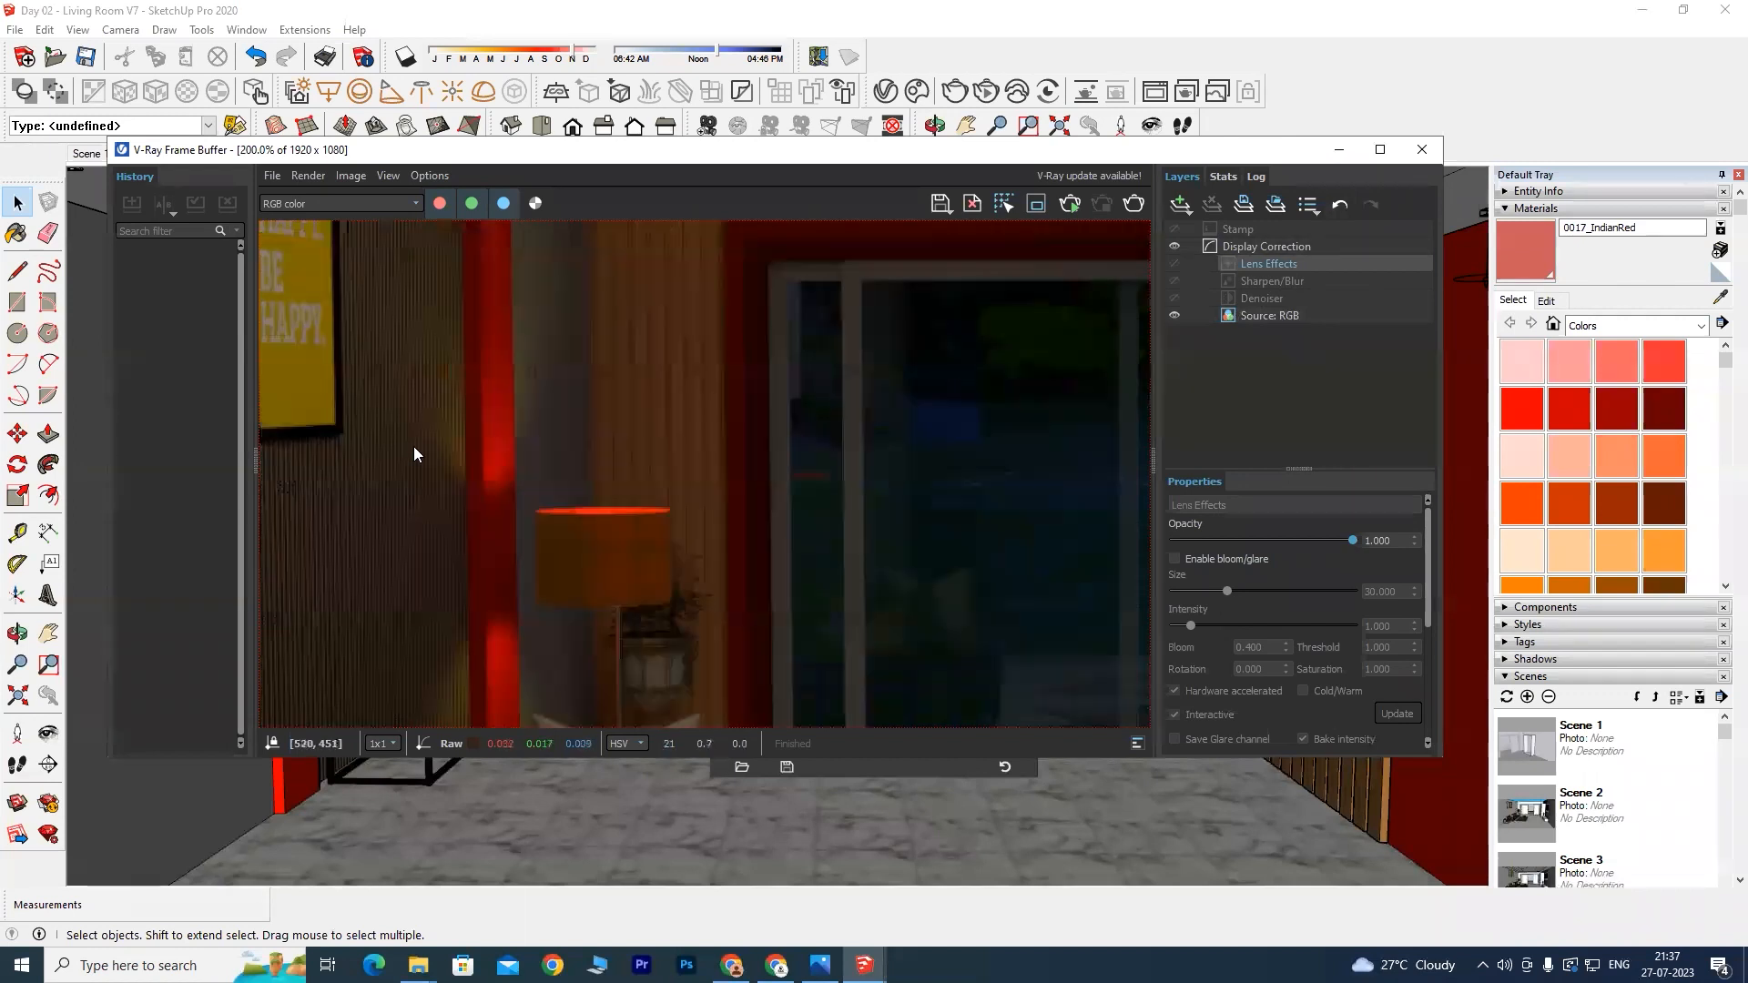
scroll(601, 405, "up", 1)
middle_click_drag(643, 563, 763, 337)
left_click(1174, 559)
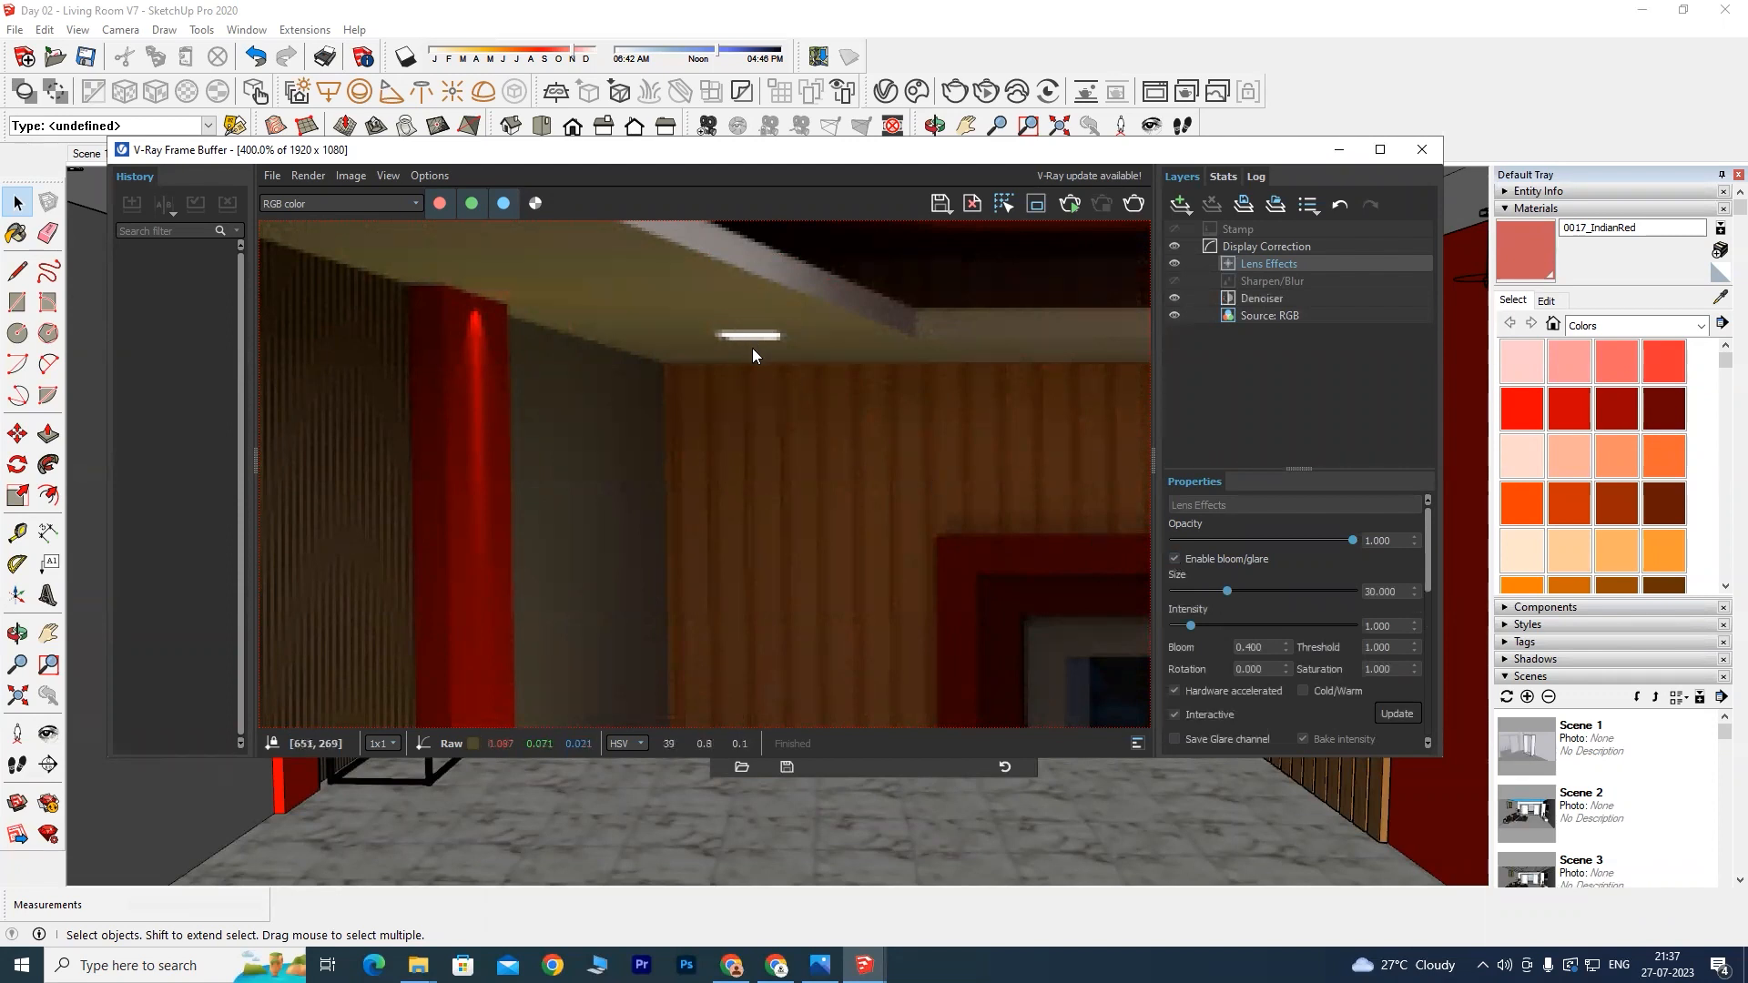
Step: Set the bloom/glare size to about 67 and check the glow around the ceiling lights and red strip
scroll(779, 359, "down", 1)
scroll(764, 364, "up", 1)
scroll(765, 362, "down", 1)
scroll(774, 354, "up", 1)
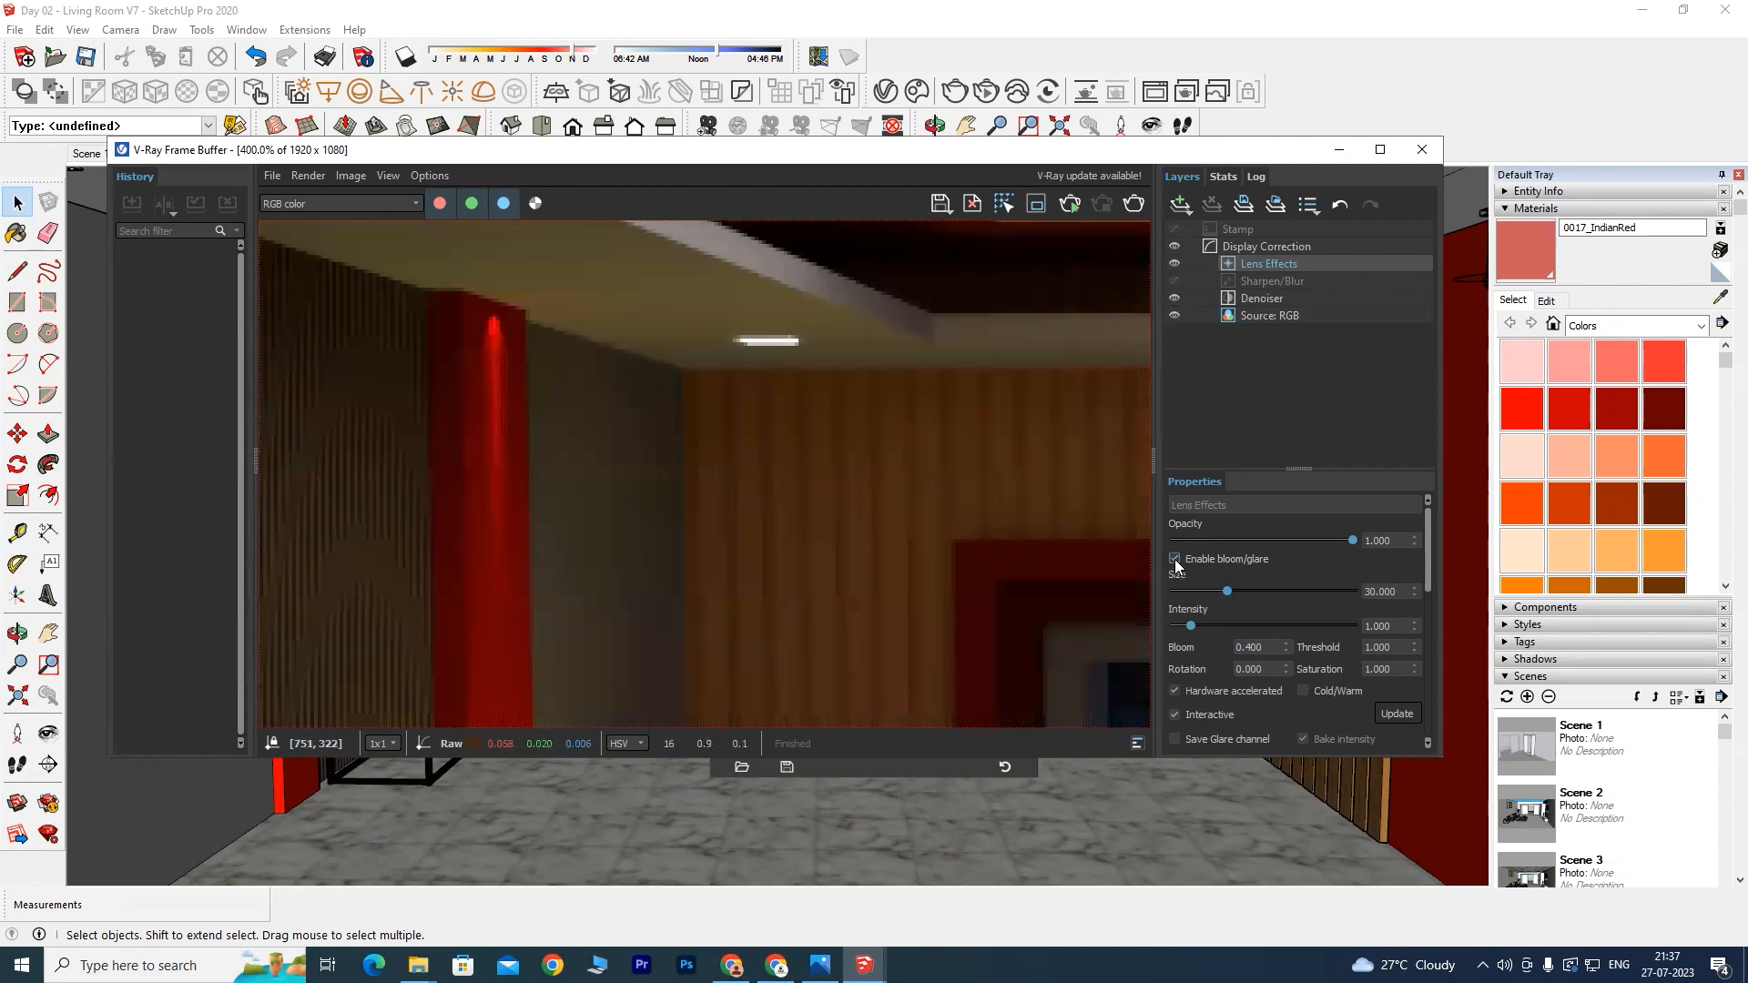
left_click_drag(1230, 591, 1293, 590)
scroll(797, 435, "down", 3)
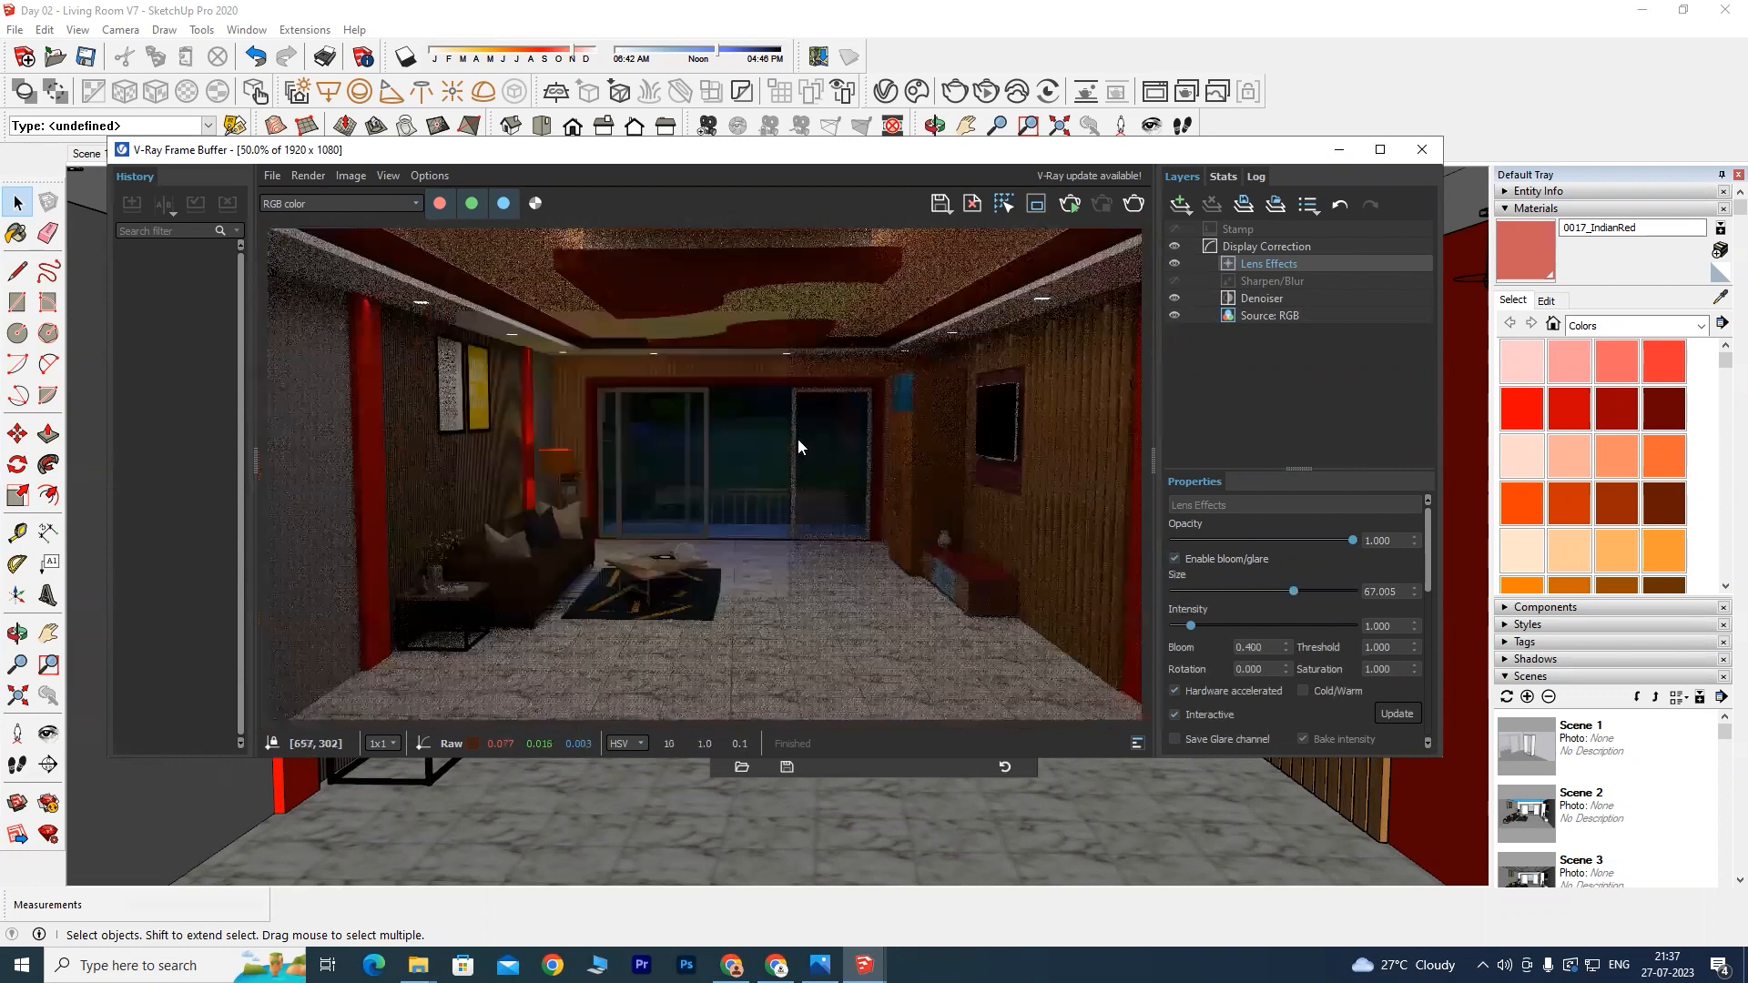
scroll(555, 419, "up", 2)
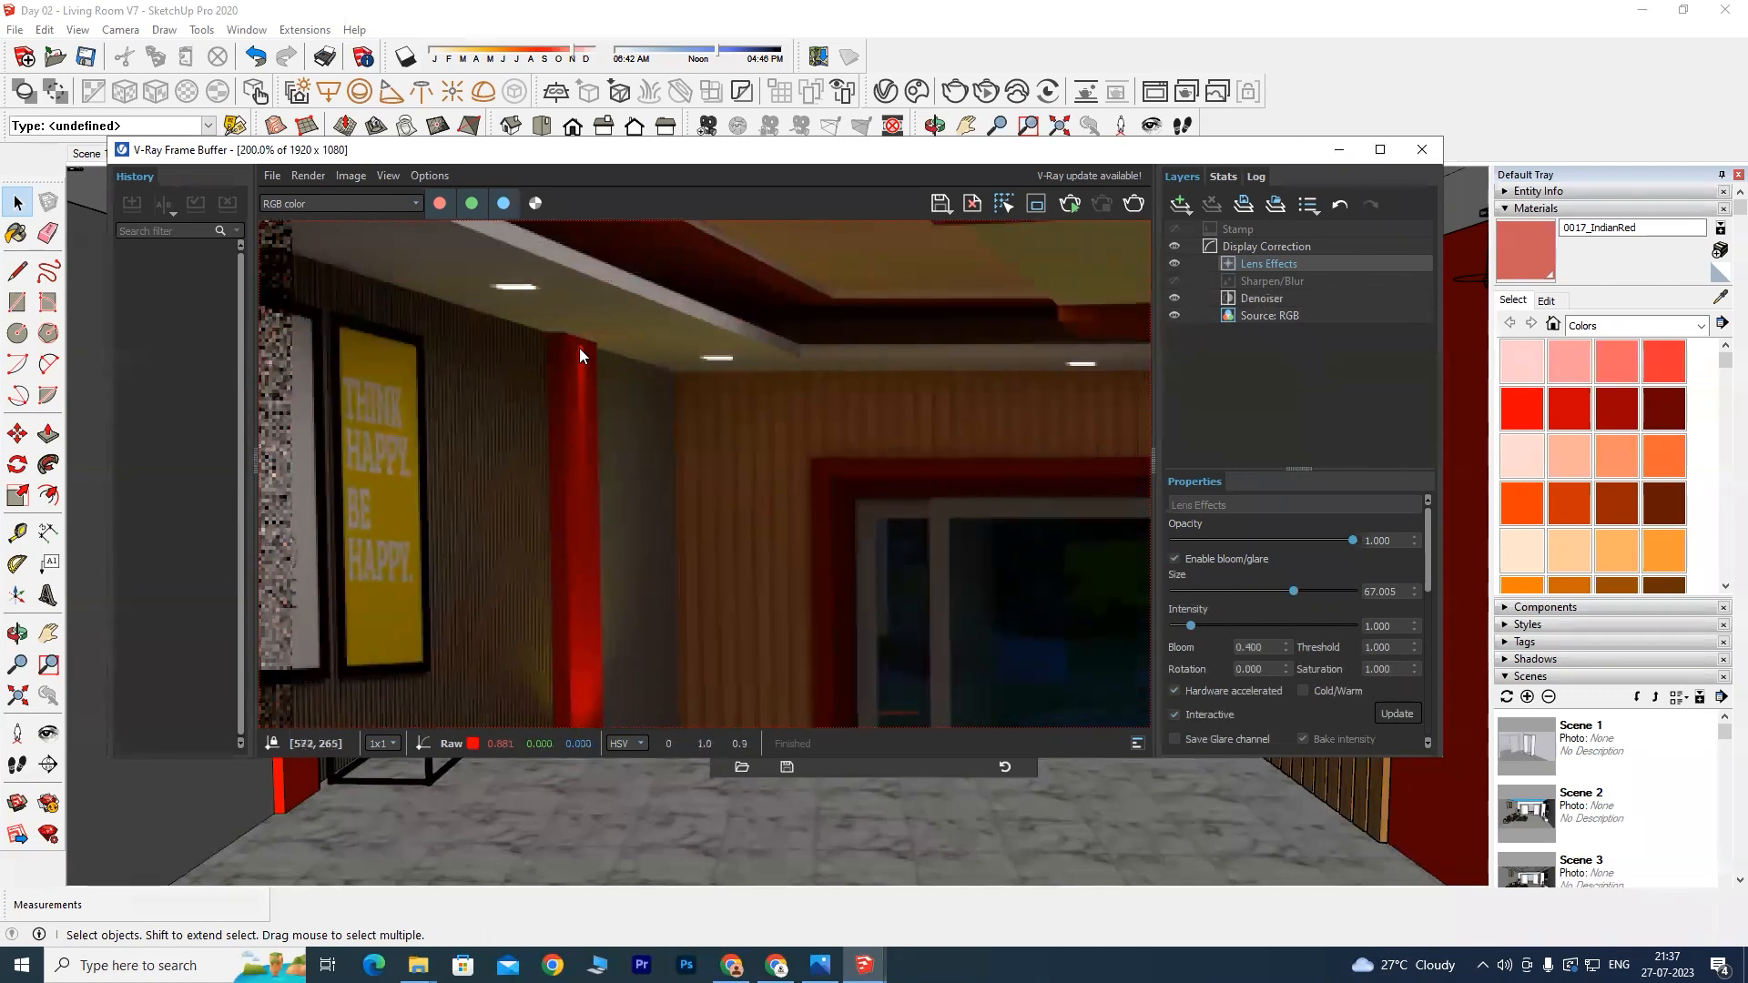
Step: Raise the bloom/glare intensity to about 7.8, comparing the glow on the ceiling lights and red strip
scroll(592, 360, "up", 1)
left_click_drag(1191, 622, 1257, 625)
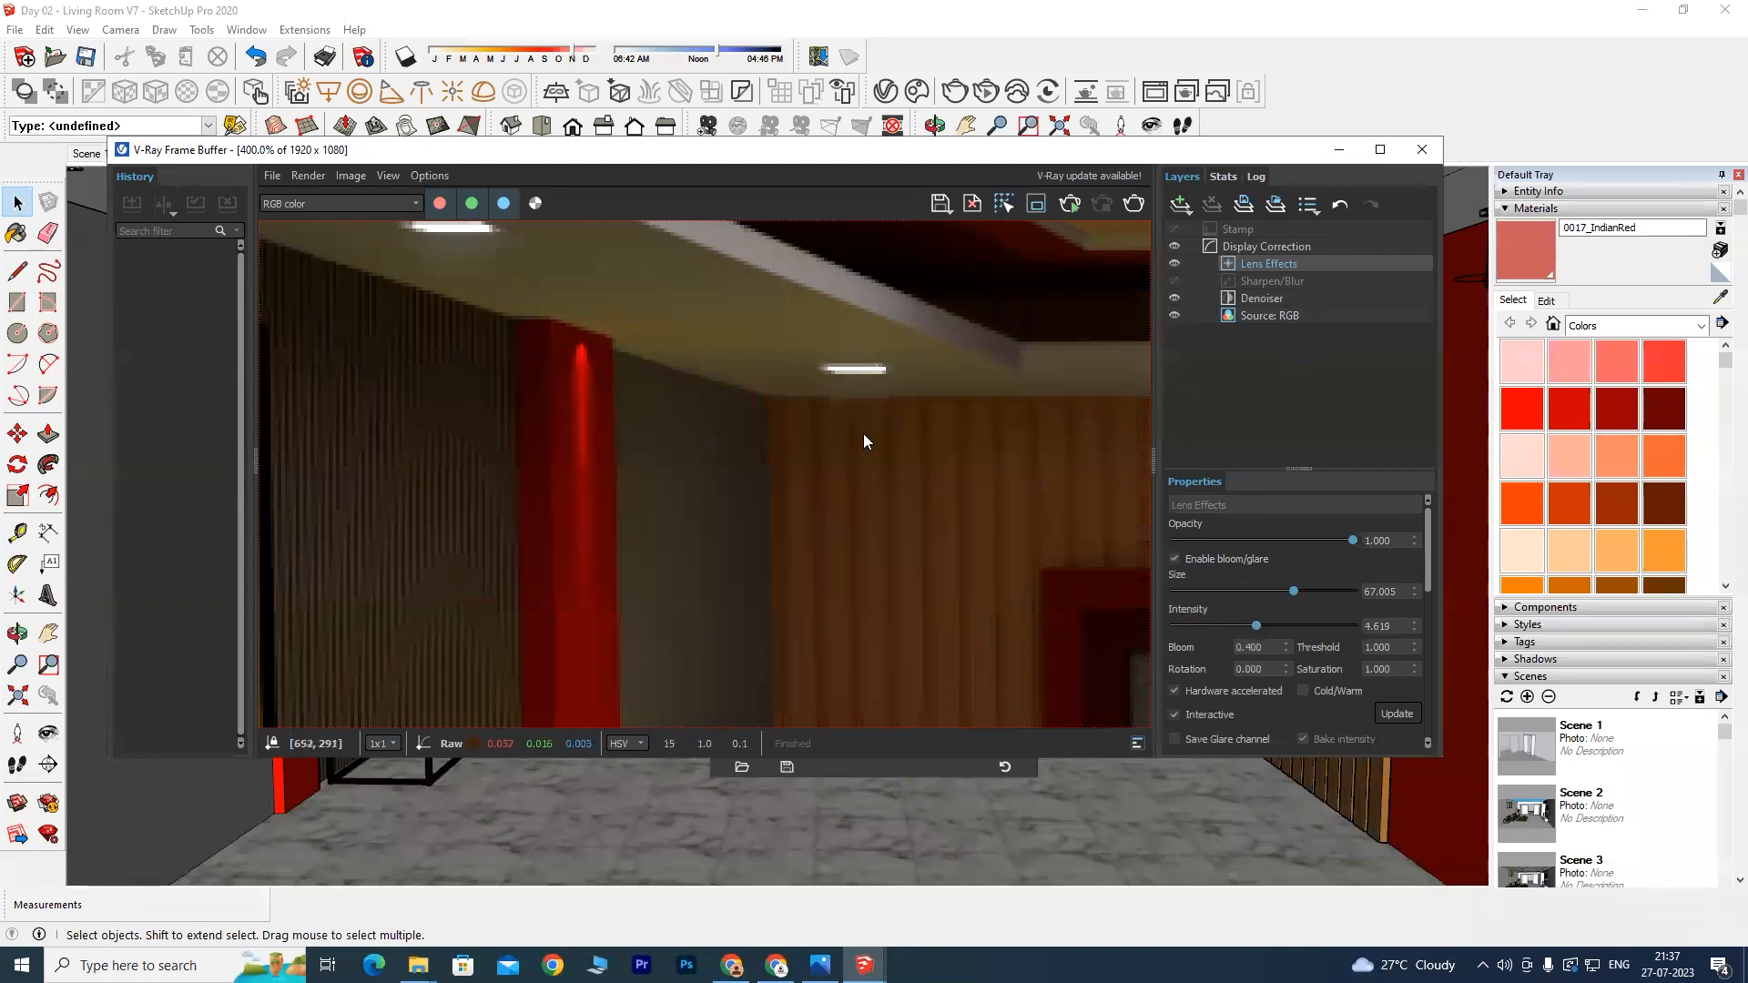
middle_click_drag(530, 313, 662, 388)
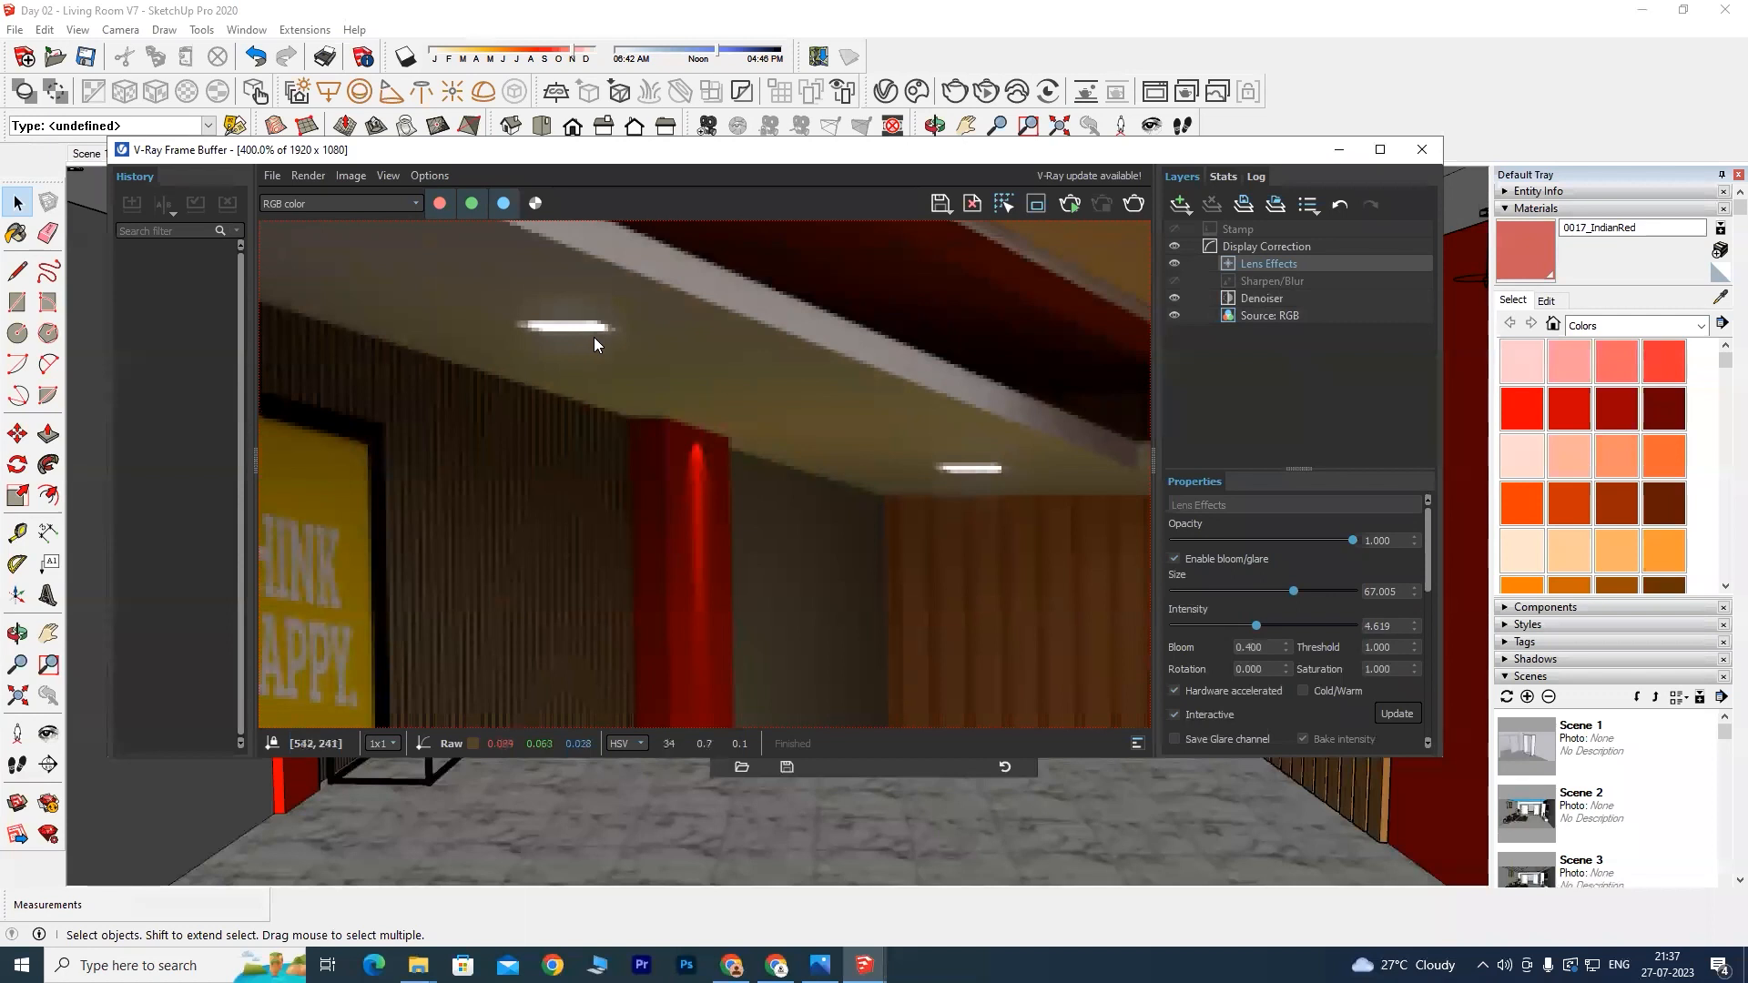
left_click_drag(1262, 625, 1311, 619)
double_click(777, 432)
middle_click_drag(828, 556, 635, 512)
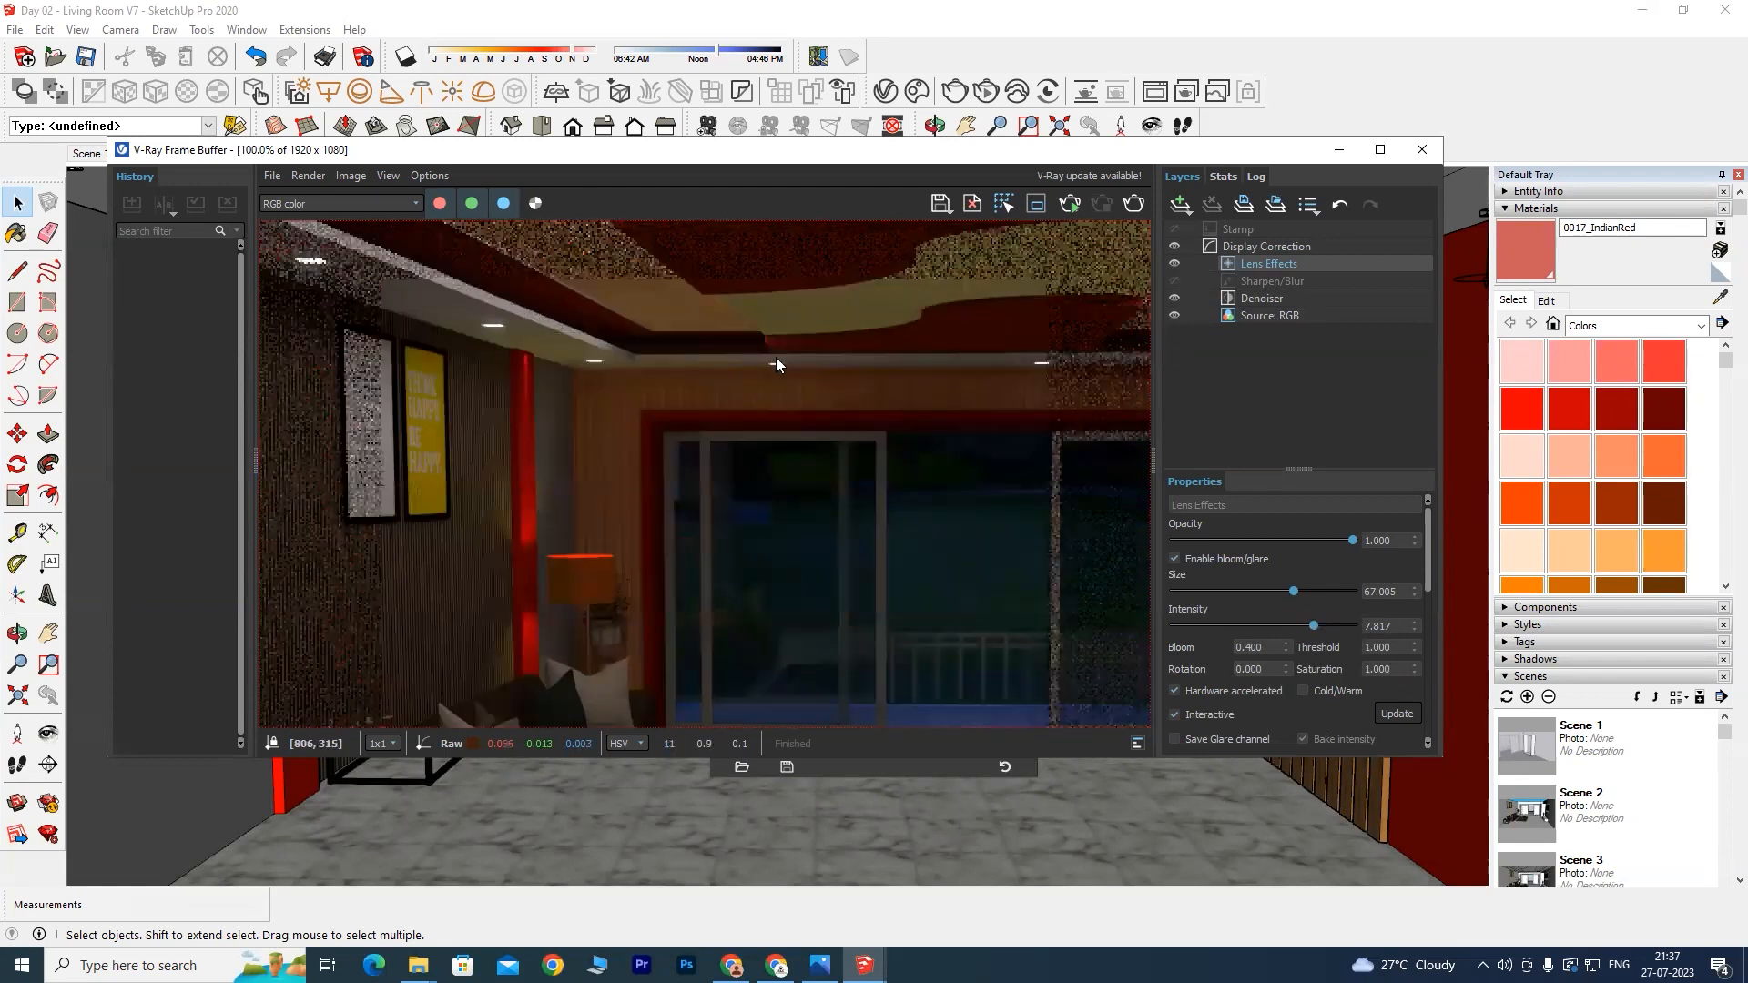
scroll(657, 415, "up", 1)
middle_click_drag(657, 415, 655, 355)
scroll(732, 460, "down", 1)
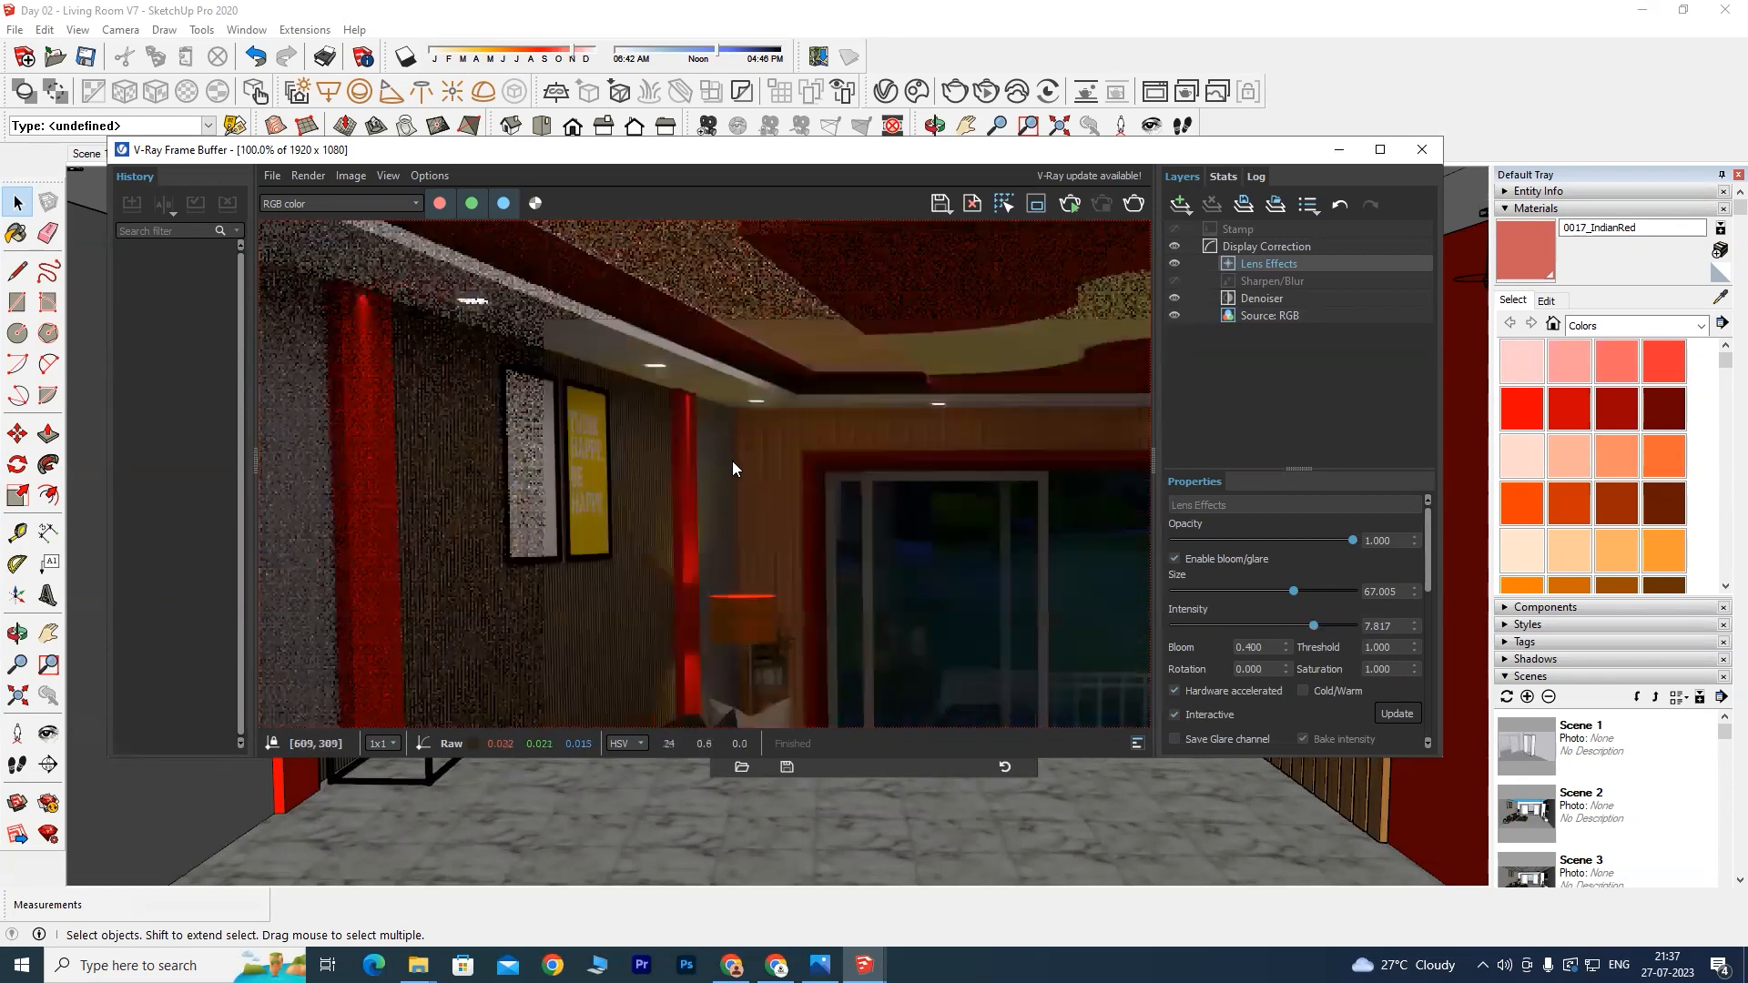
scroll(781, 437, "up", 1)
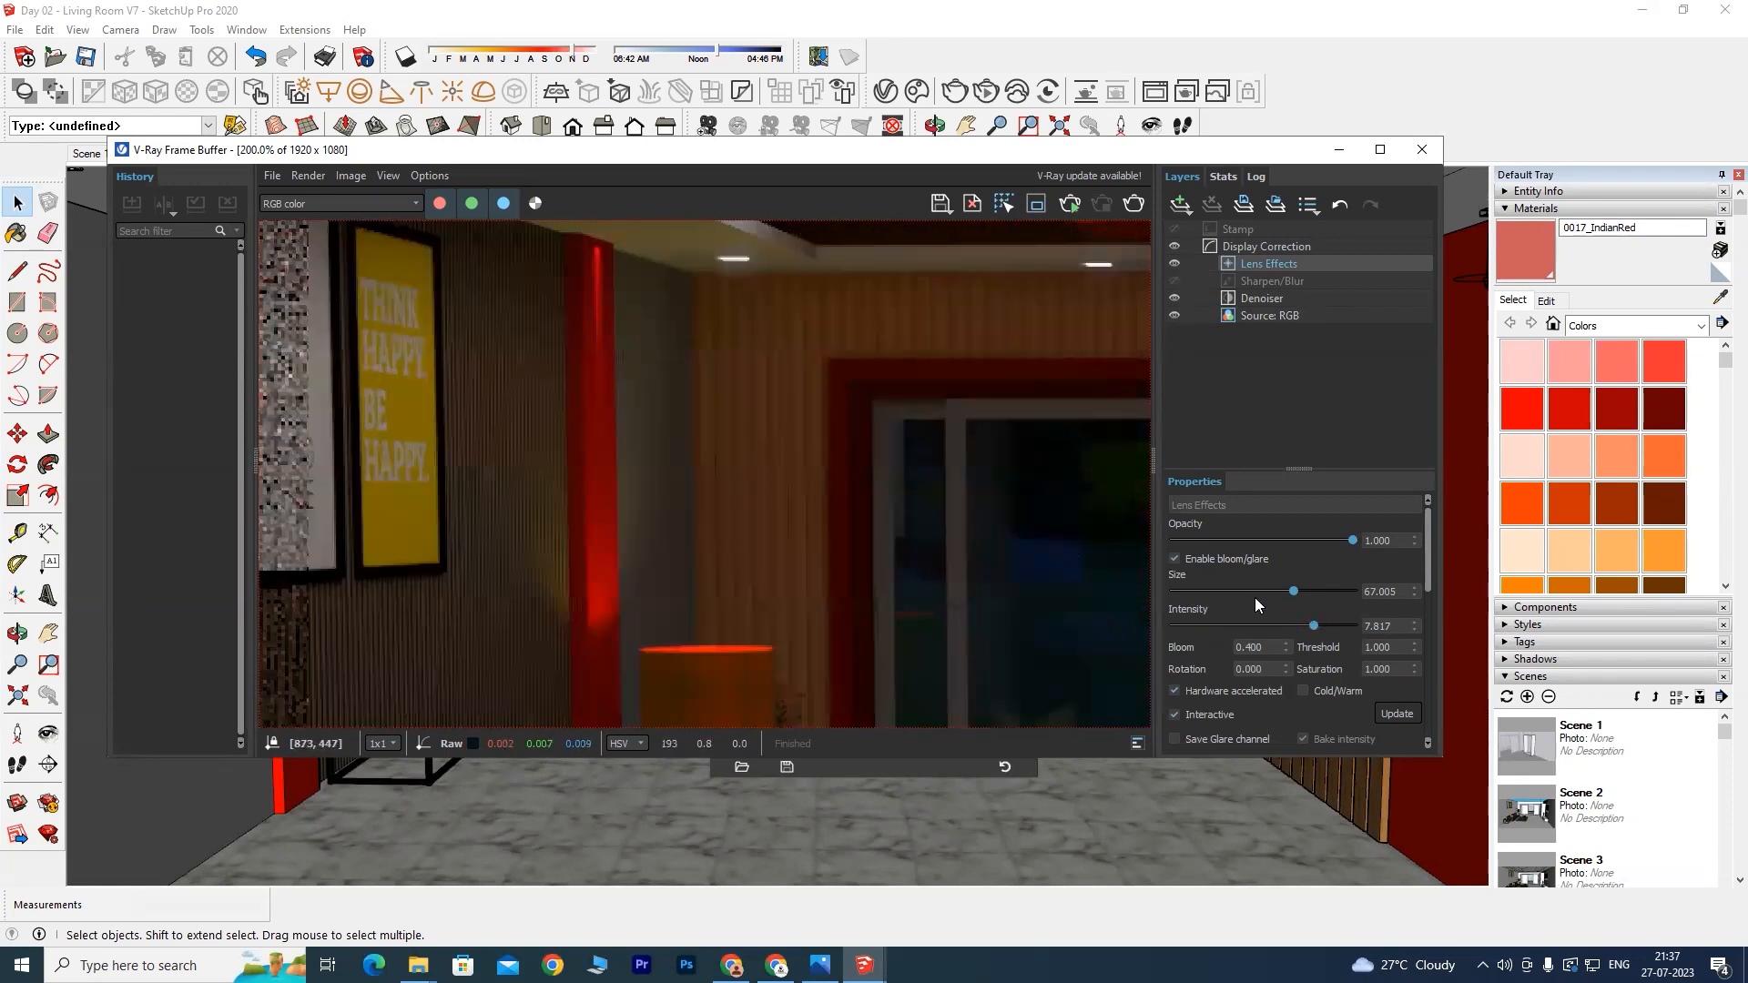
Step: Enable Sharpen/Blur on the render with sharpen amount 2.160, sharpen radius 1.117 and blur radius 1.456
left_click(1265, 283)
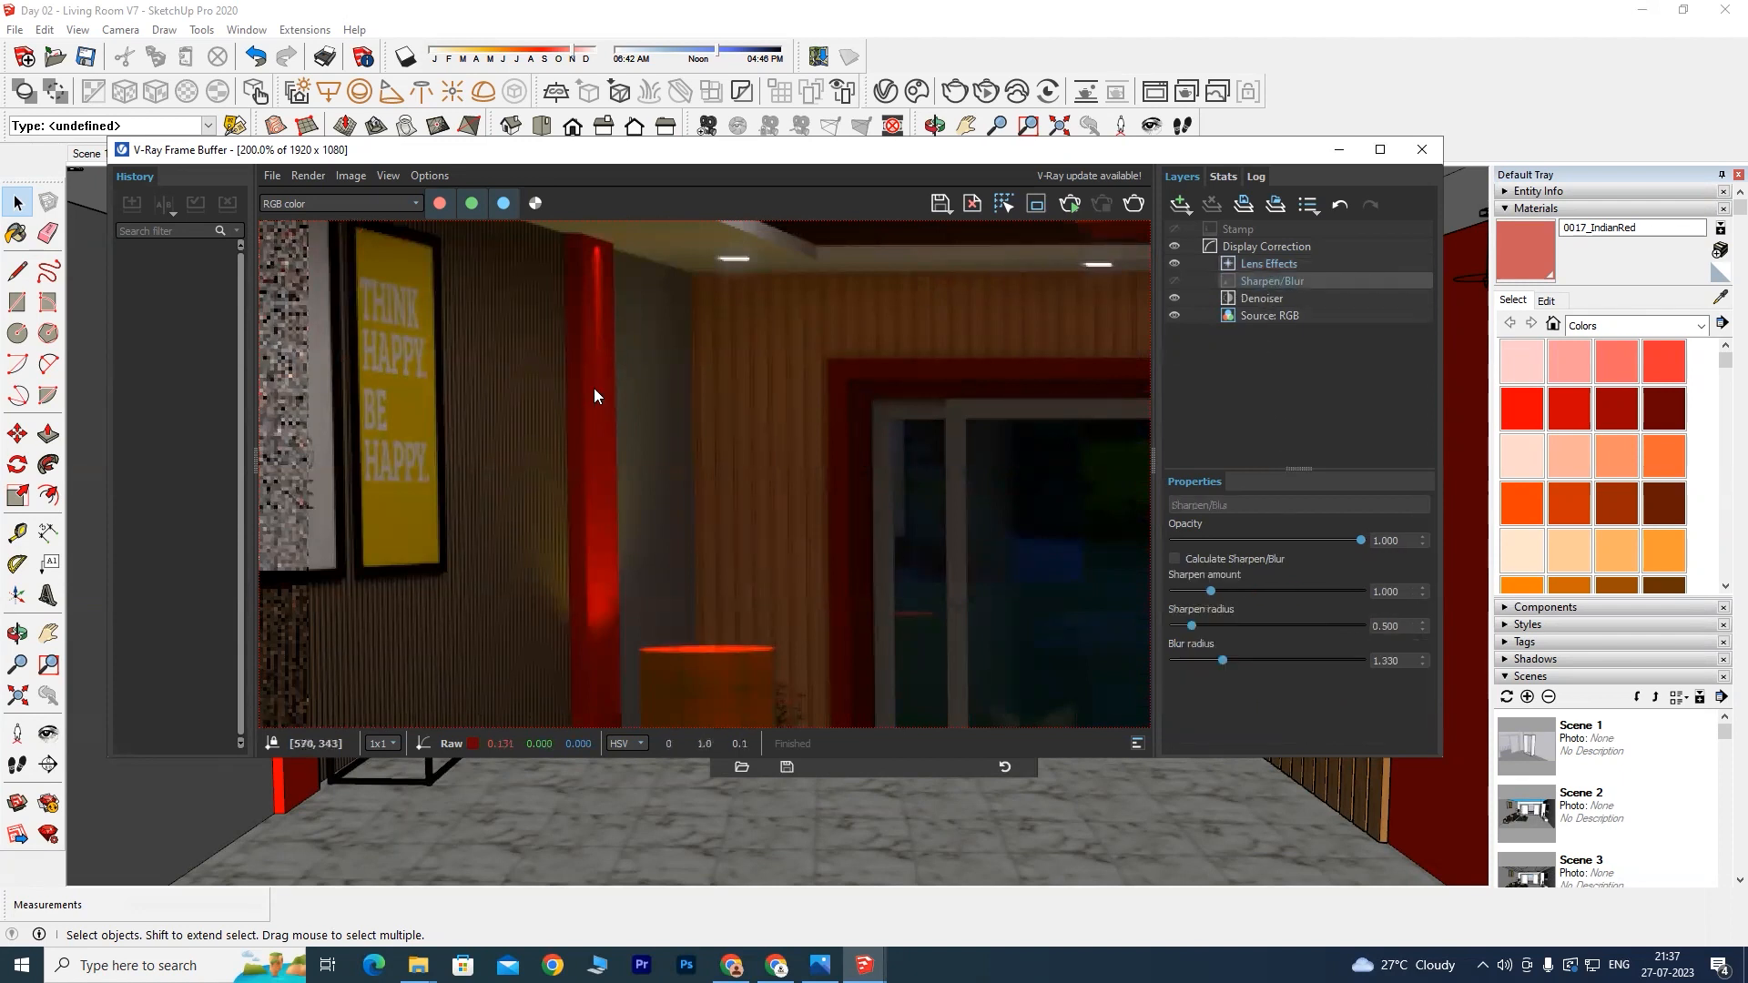
scroll(625, 424, "up", 2)
scroll(627, 455, "down", 2)
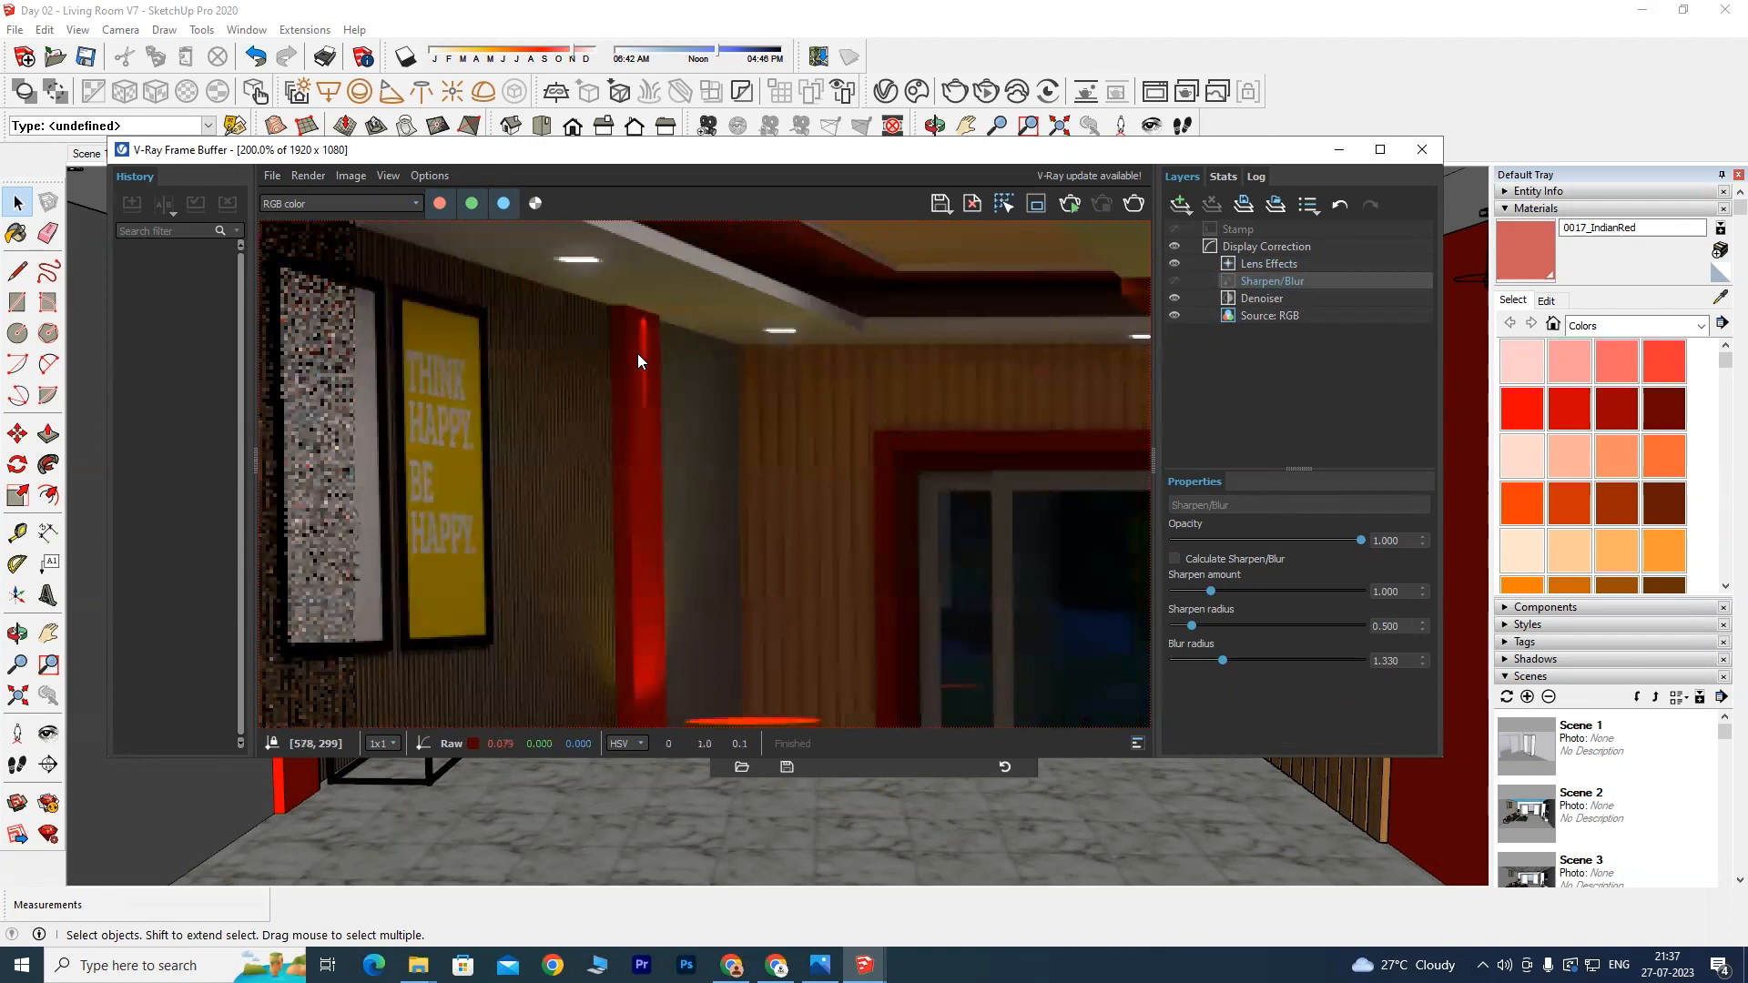
scroll(639, 359, "up", 1)
left_click(1174, 559)
left_click_drag(1210, 591, 1255, 591)
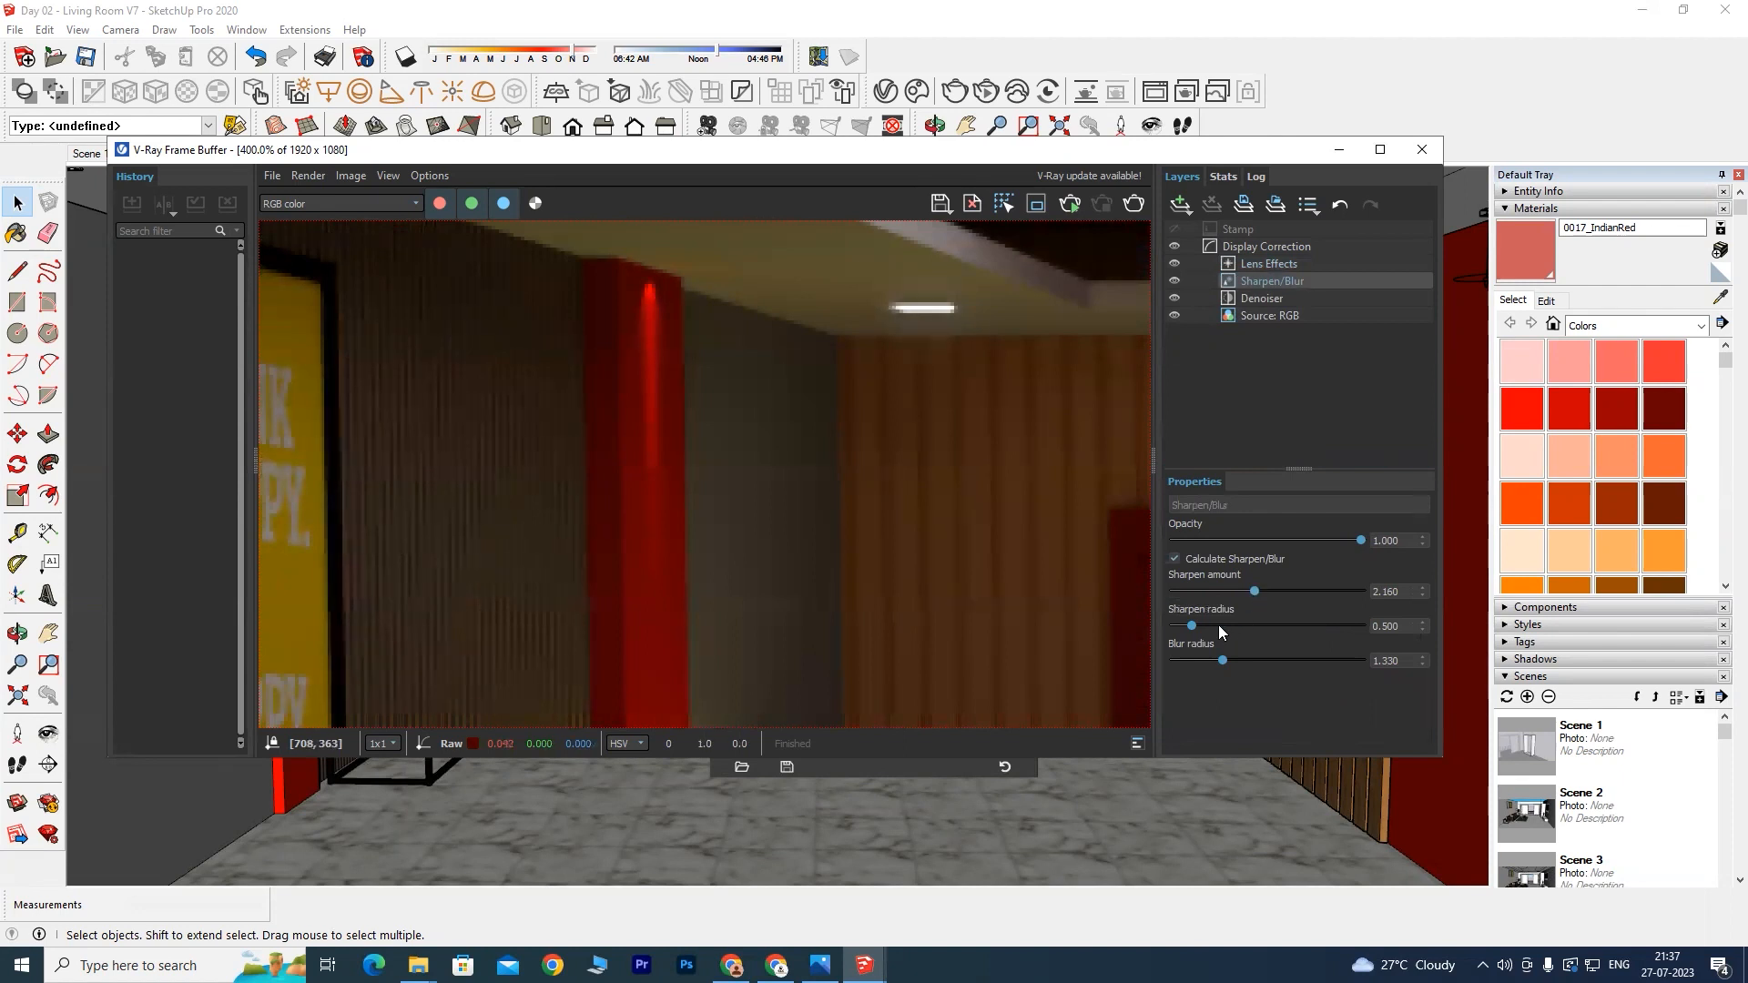
left_click_drag(1193, 626, 1228, 661)
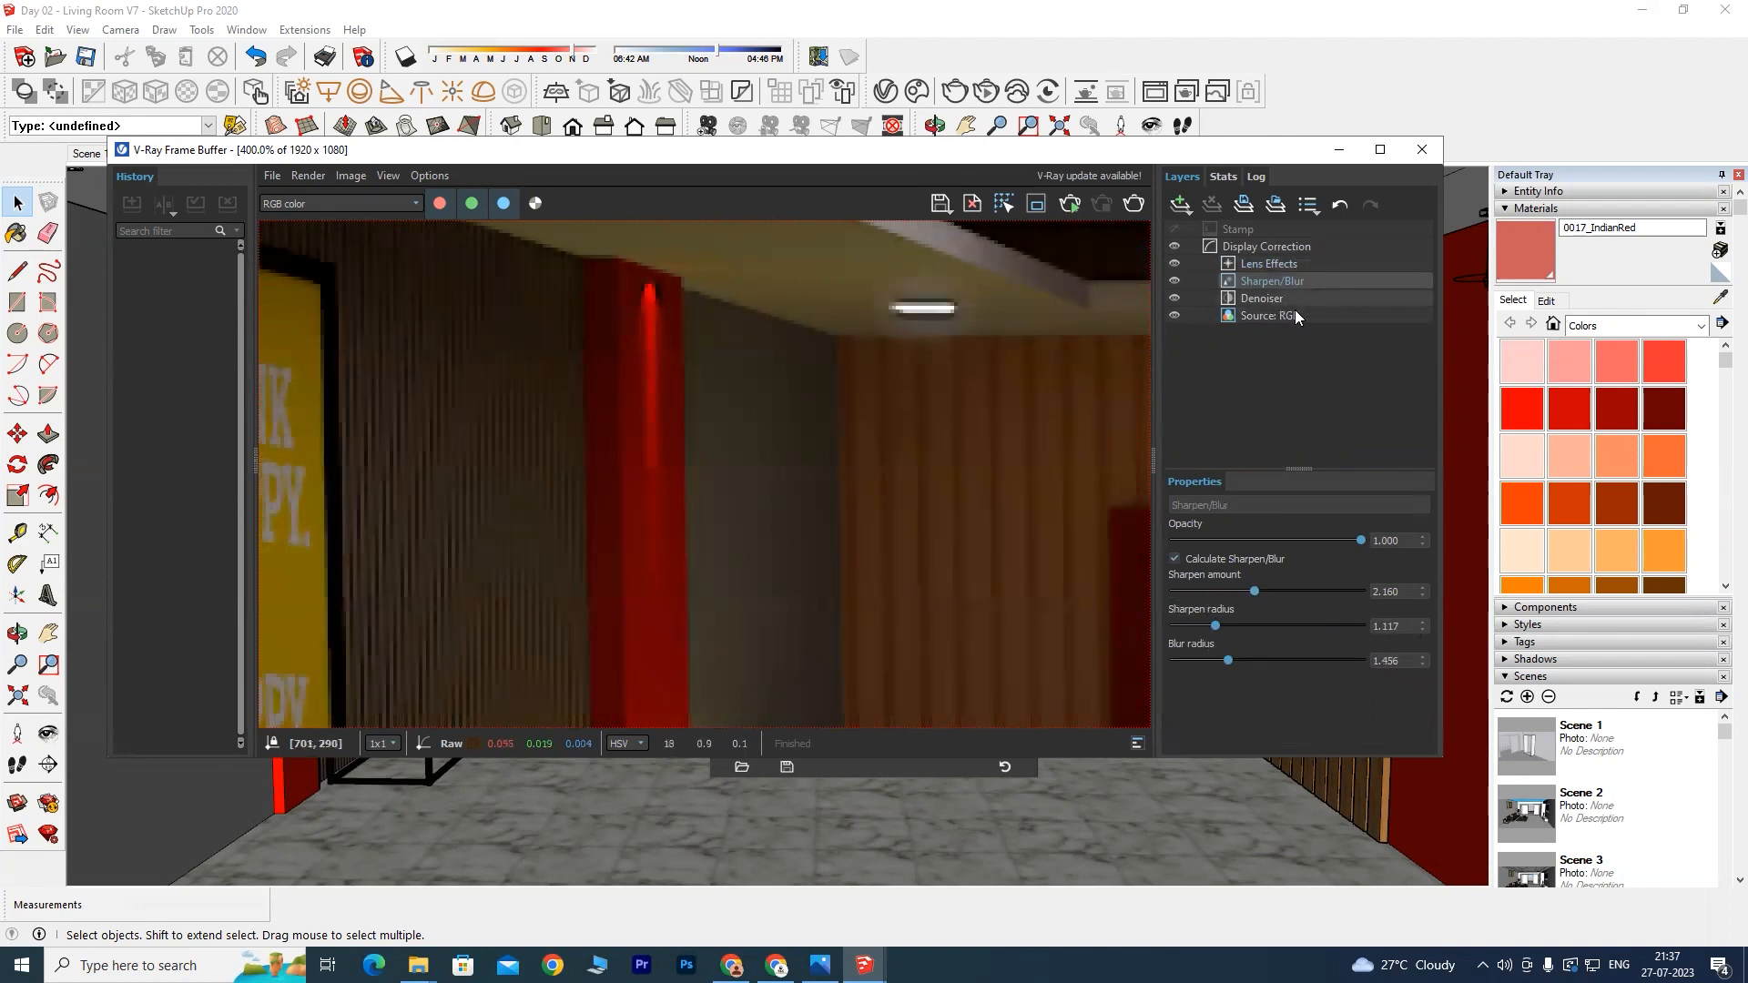
Step: Reduce the sharpen amount to 1.311 and the blur radius to 1.141 while viewing the ceiling light closely
scroll(922, 328, "down", 1)
scroll(920, 334, "up", 2)
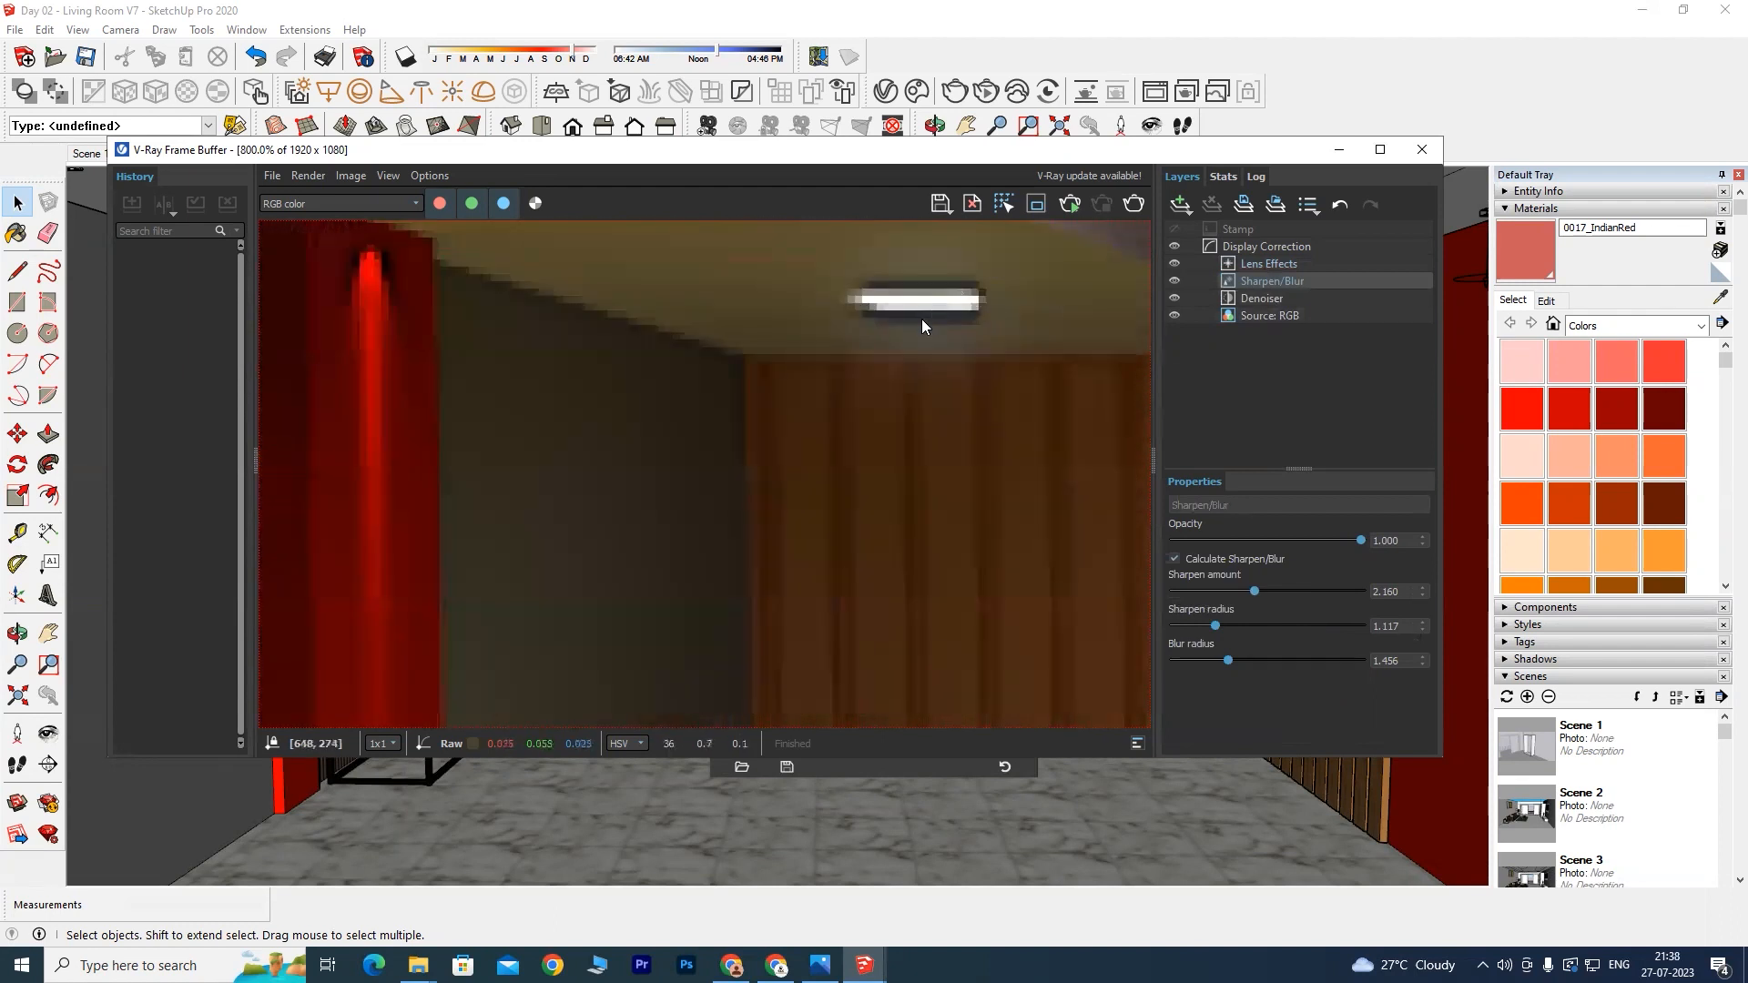
left_click_drag(1257, 591, 1222, 592)
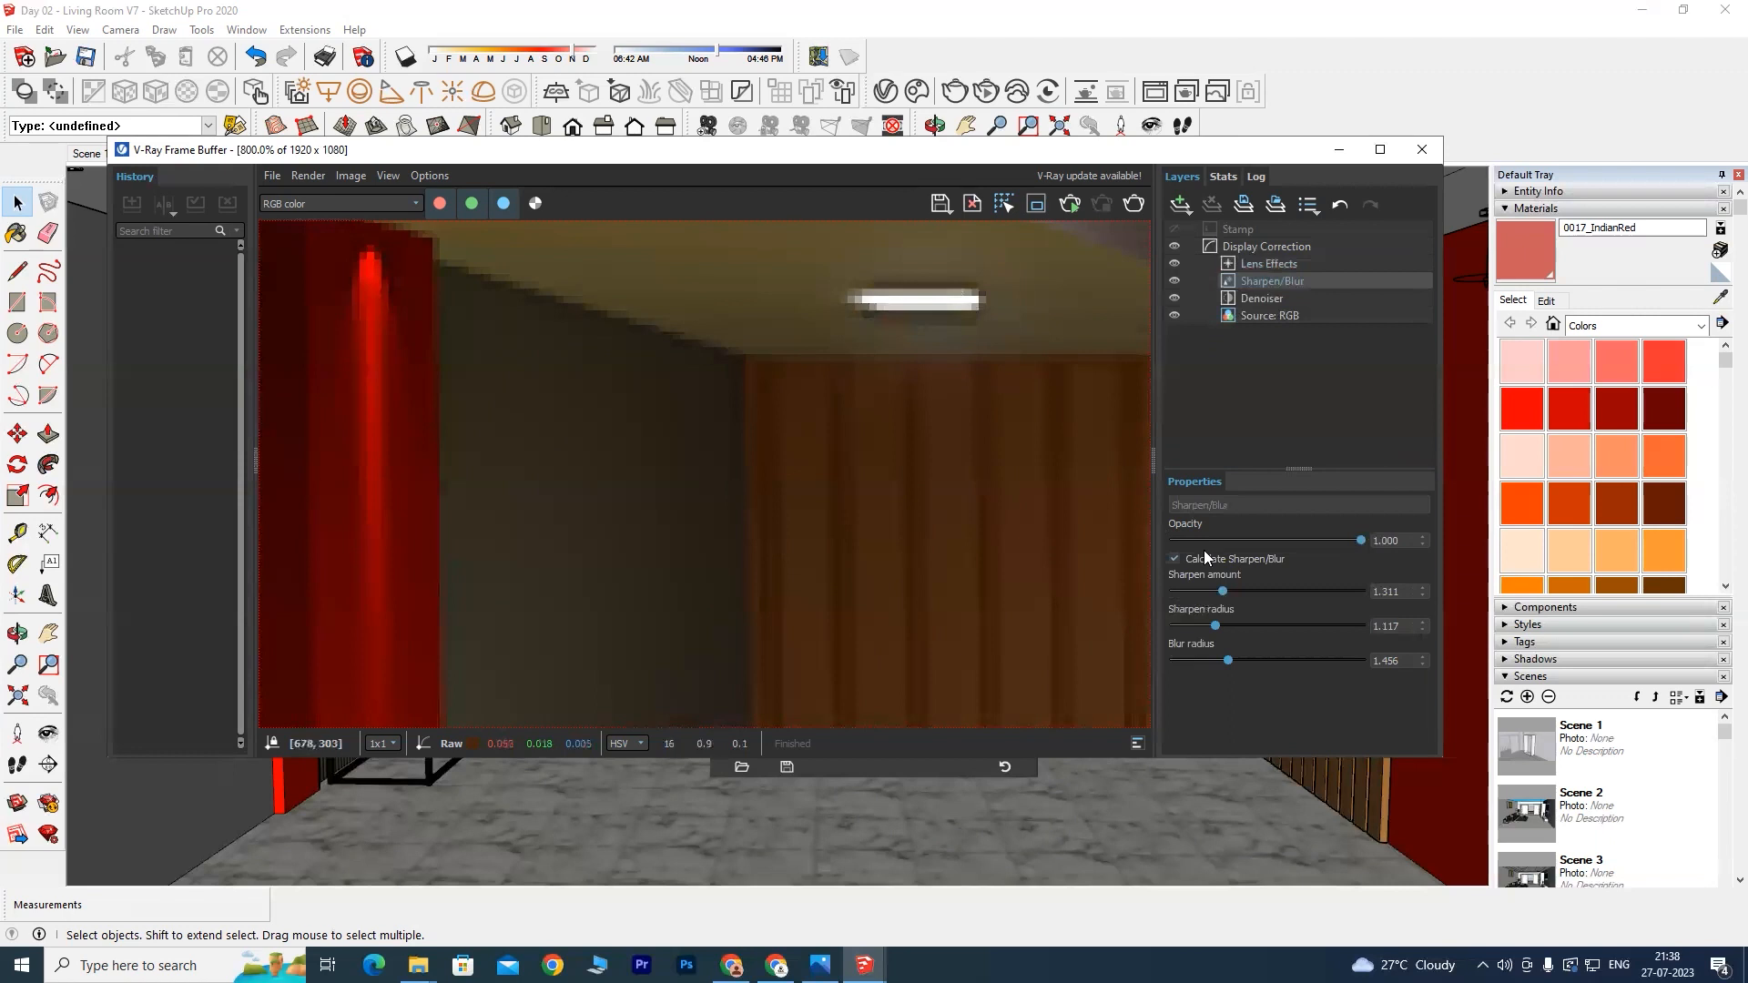
left_click_drag(1225, 659, 1217, 659)
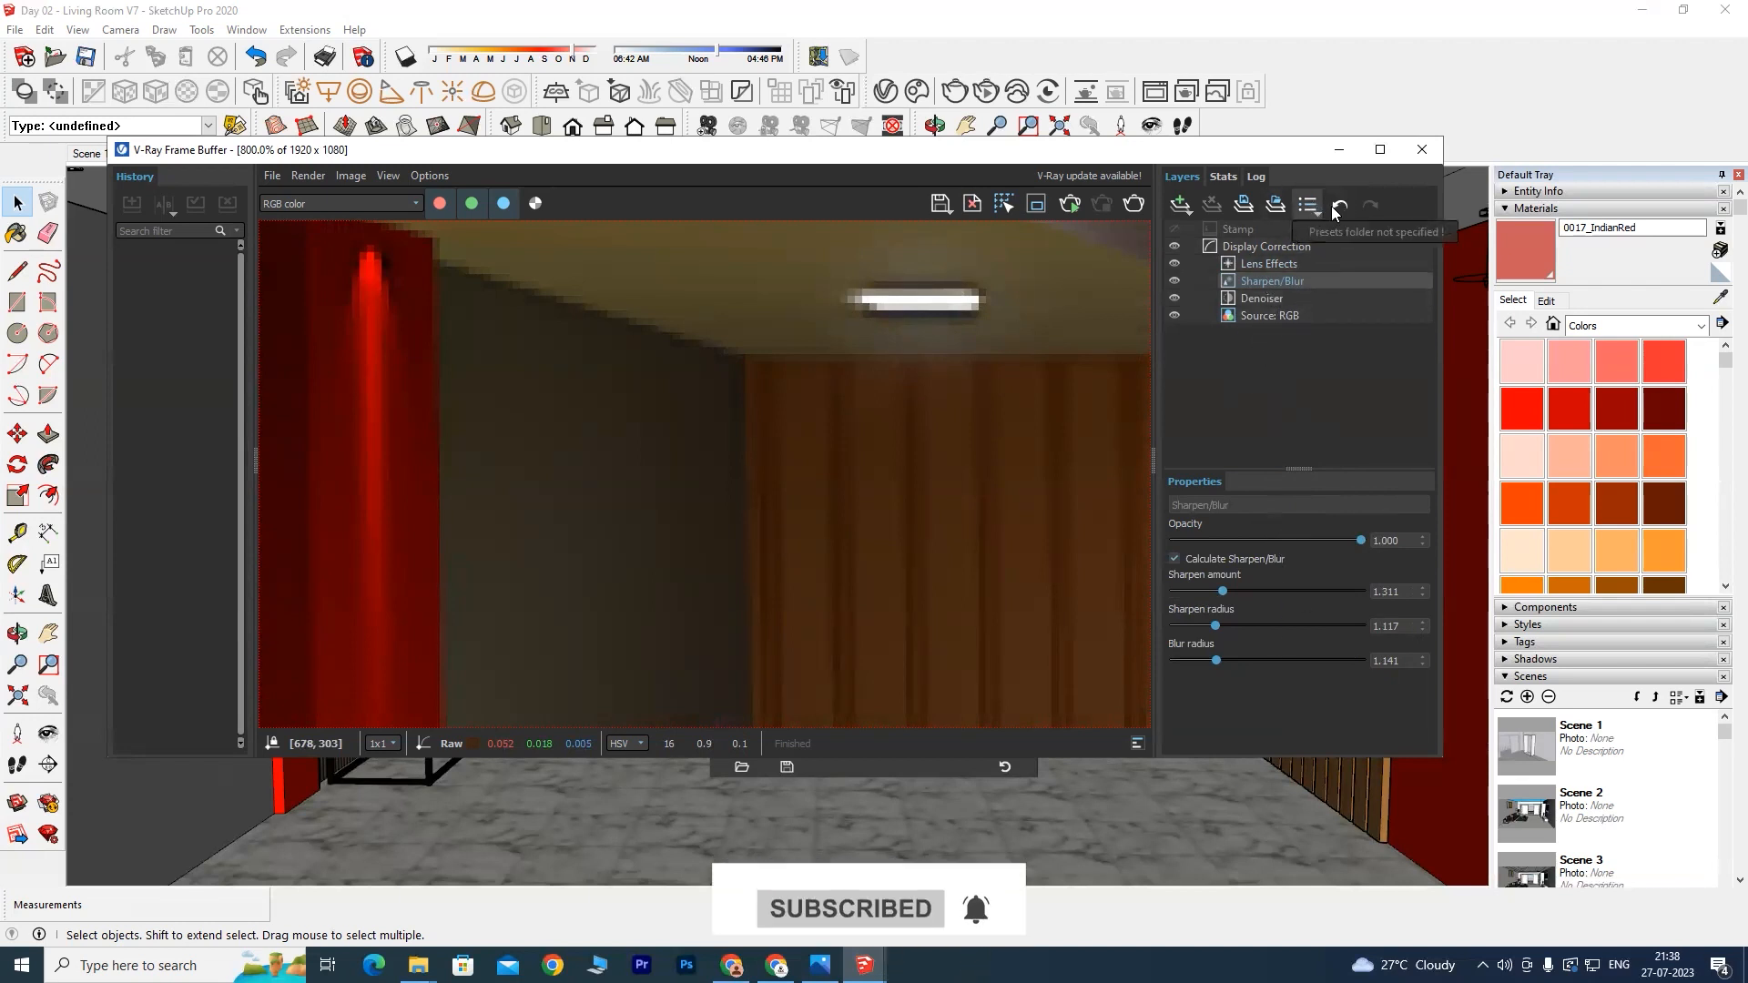
Step: Open the dialog for saving the frame buffer layers to a file and dismiss it without saving
left_click(1244, 206)
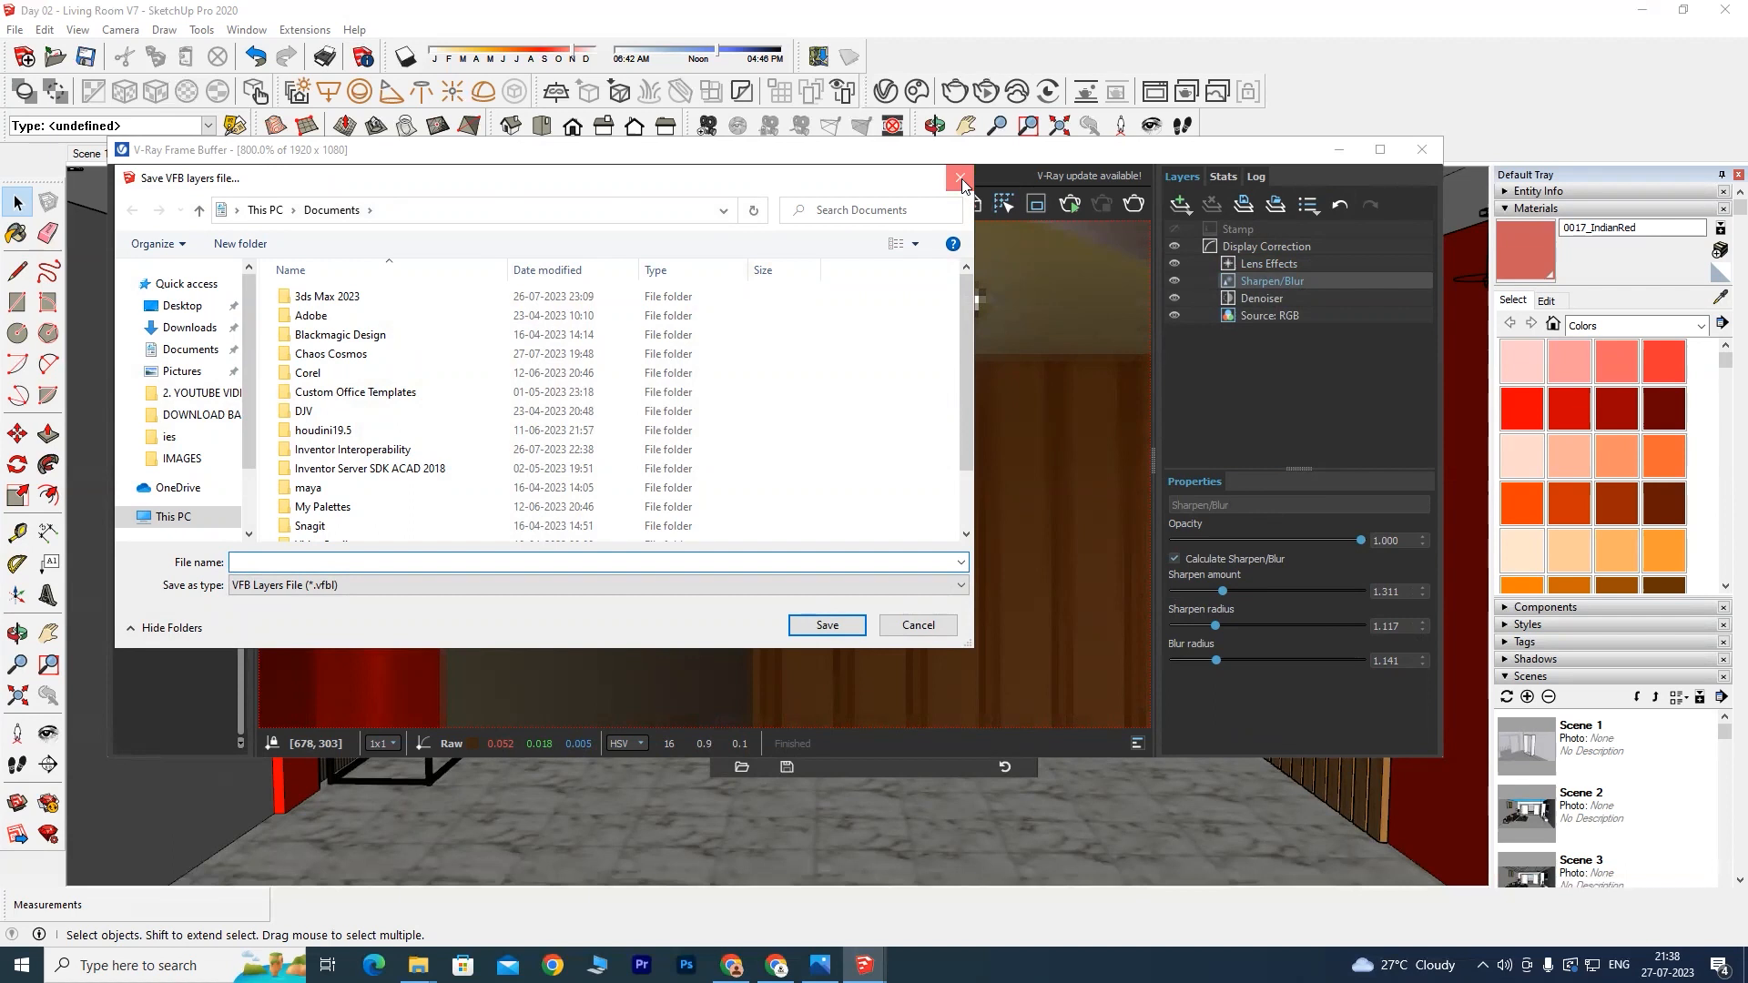
left_click(962, 179)
Step: Enable the filter image option of the Lens Effects layer and expand its file path settings
left_click(1274, 266)
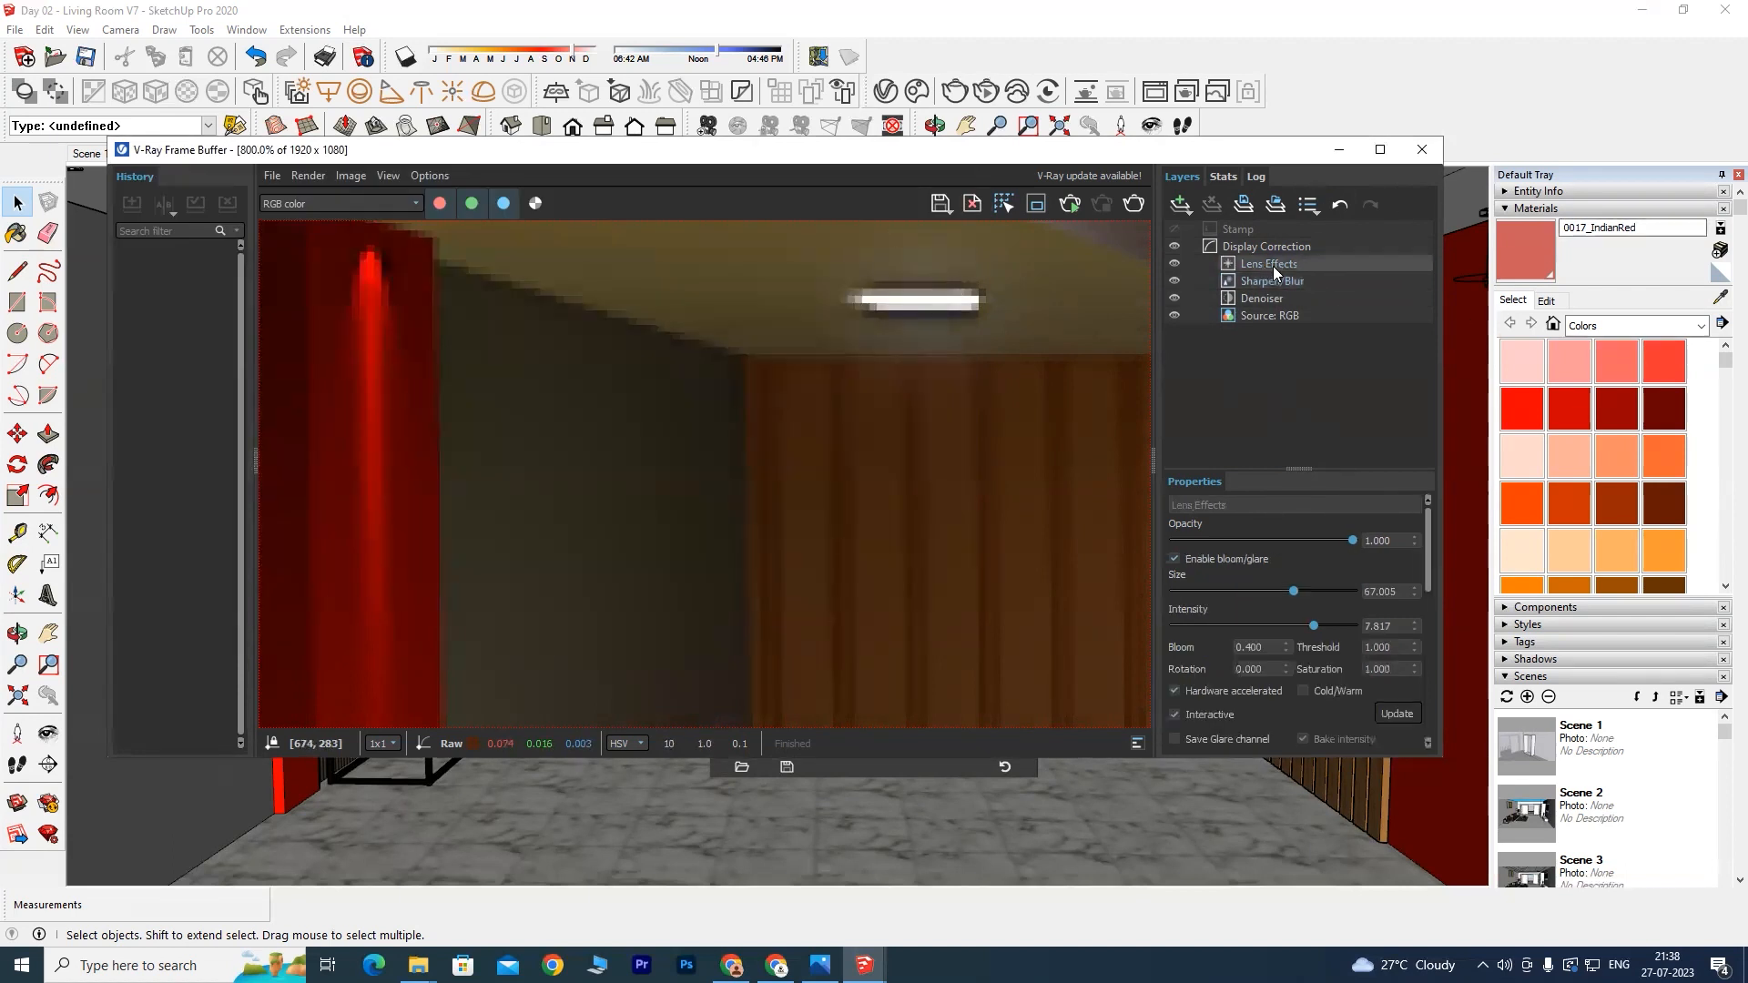
left_click_drag(1430, 551, 1433, 692)
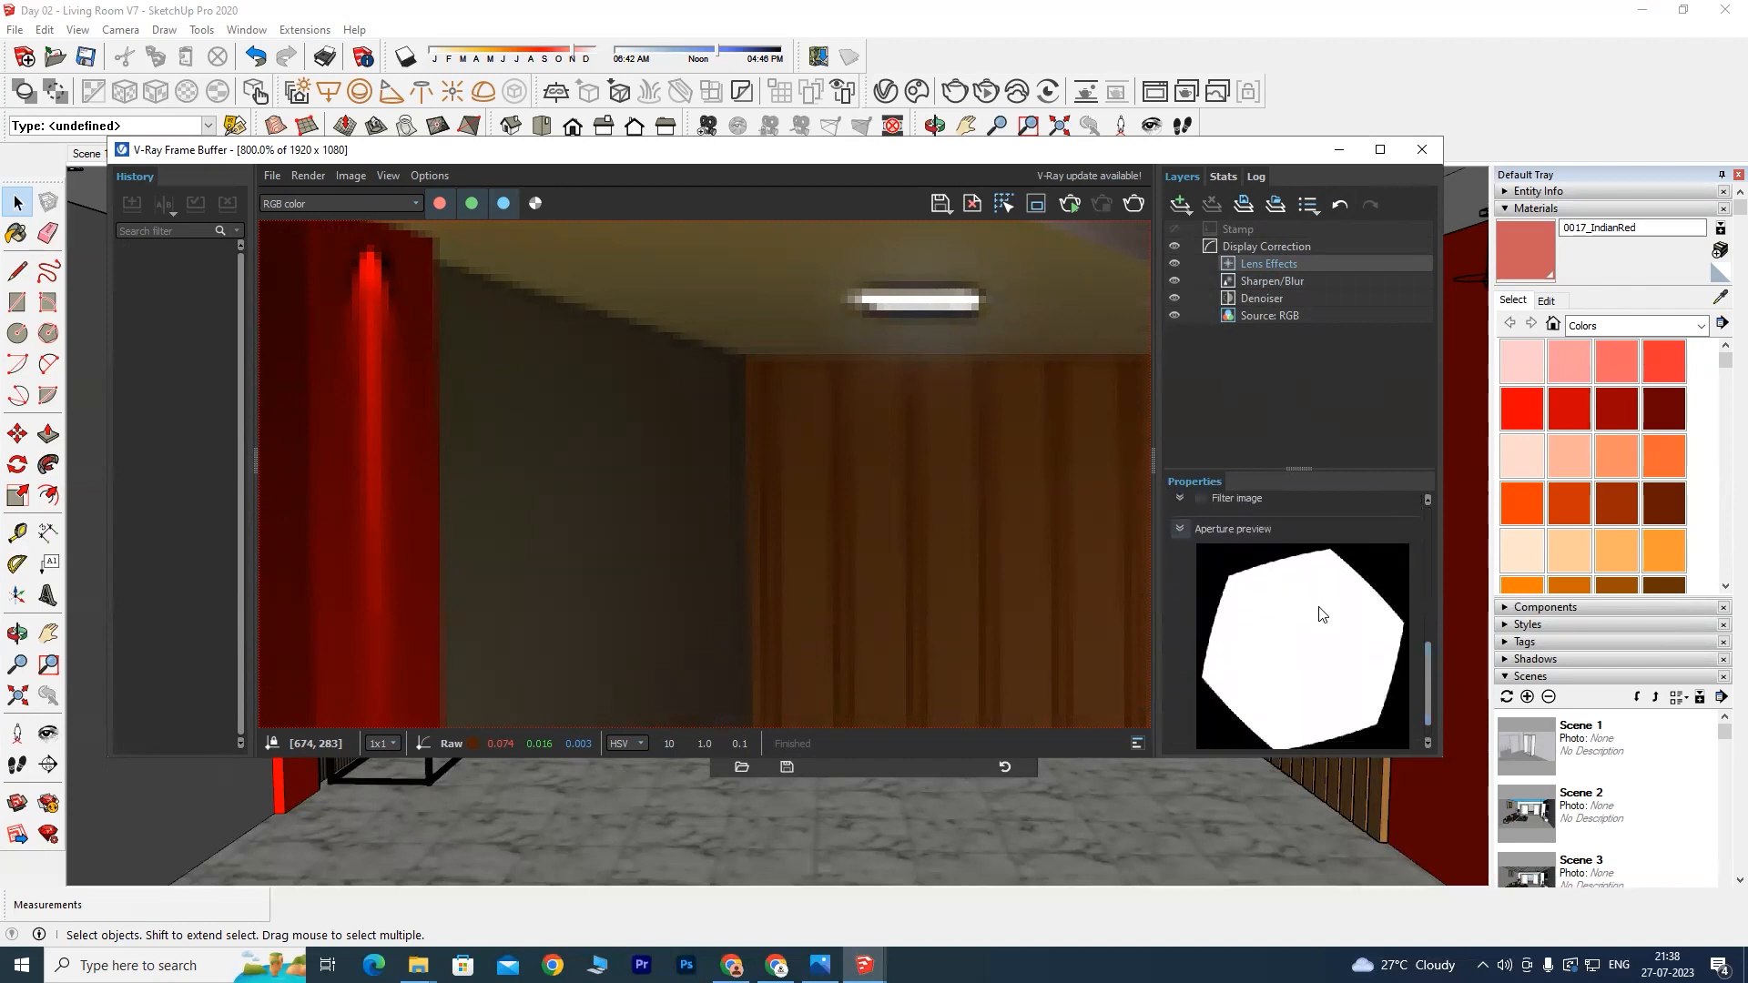
left_click(1202, 499)
left_click(1180, 499)
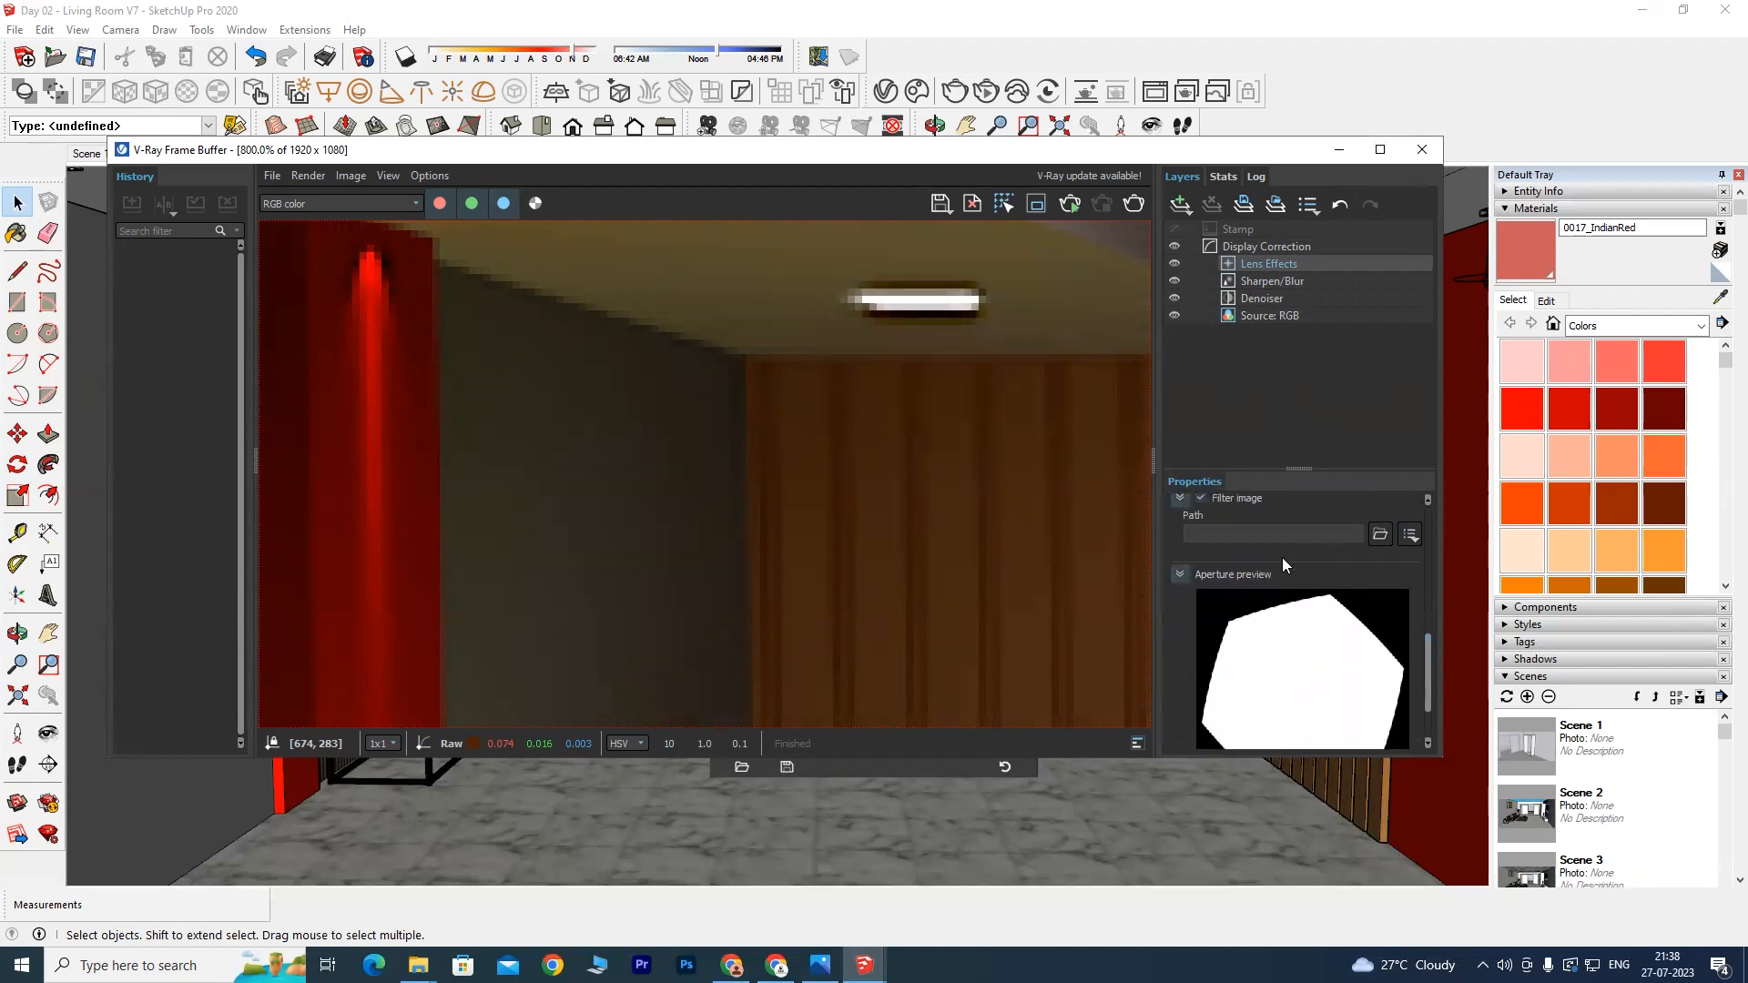
Step: Dismiss the file browser for the filter image path and disable the filter image option of the Lens Effects layer
left_click(1381, 538)
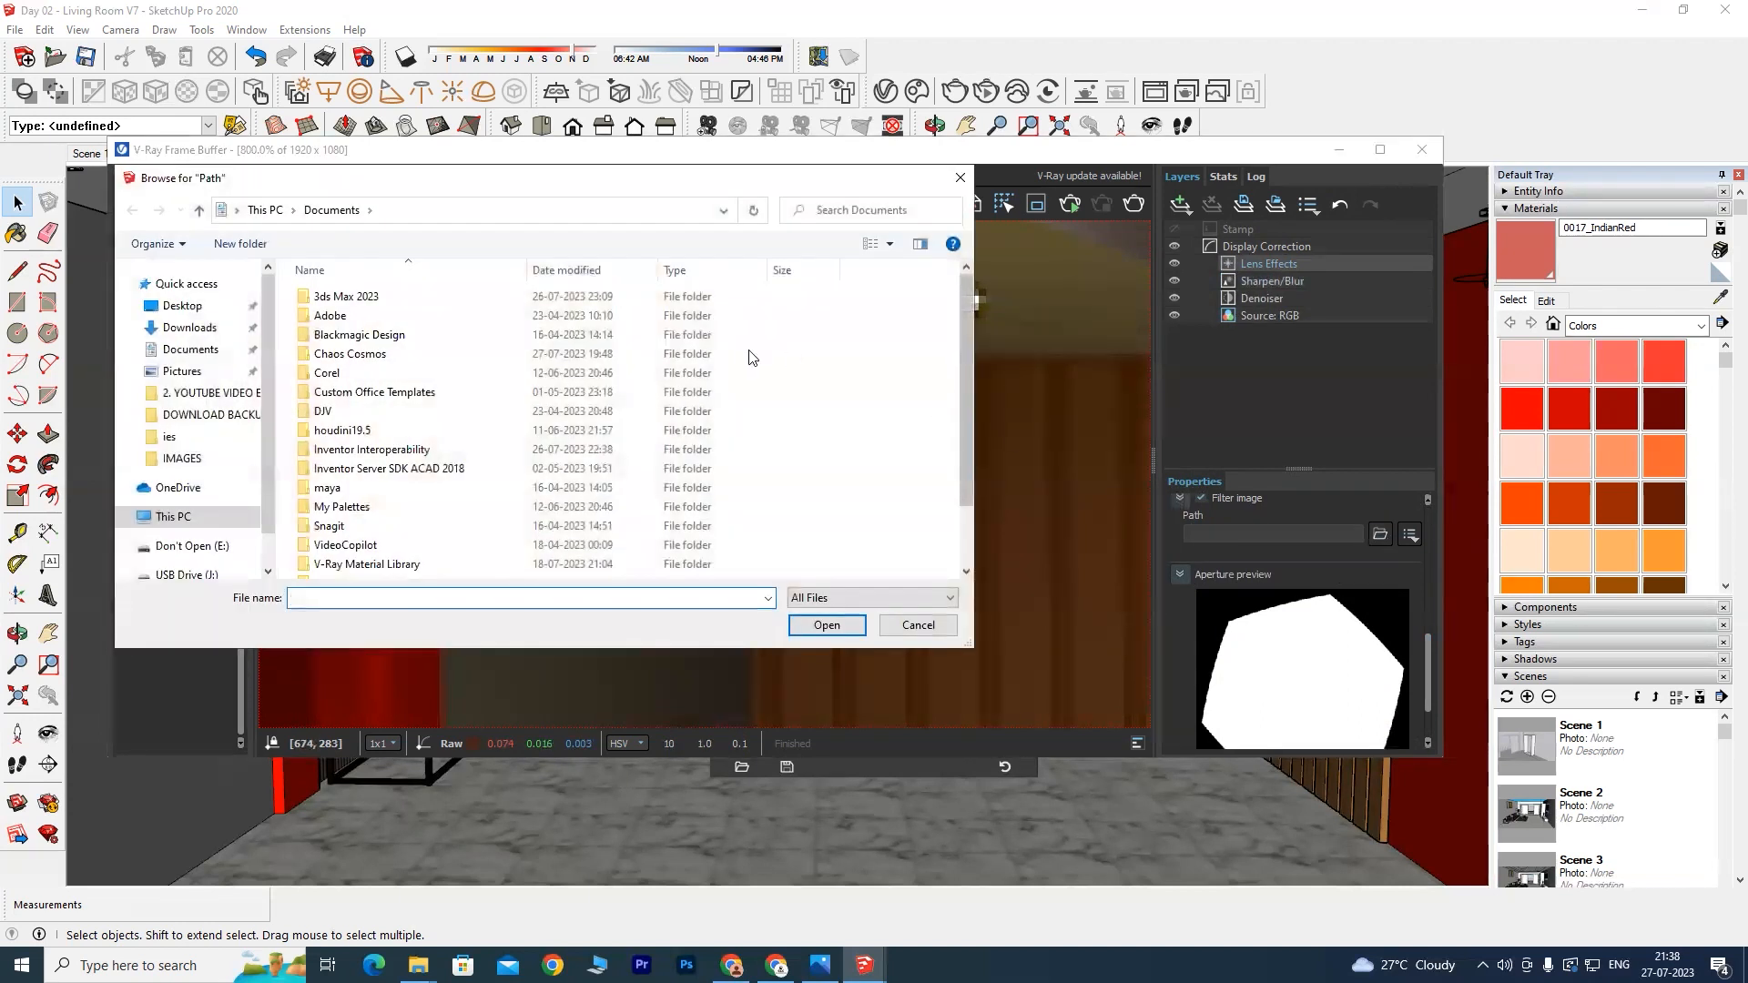
left_click(963, 179)
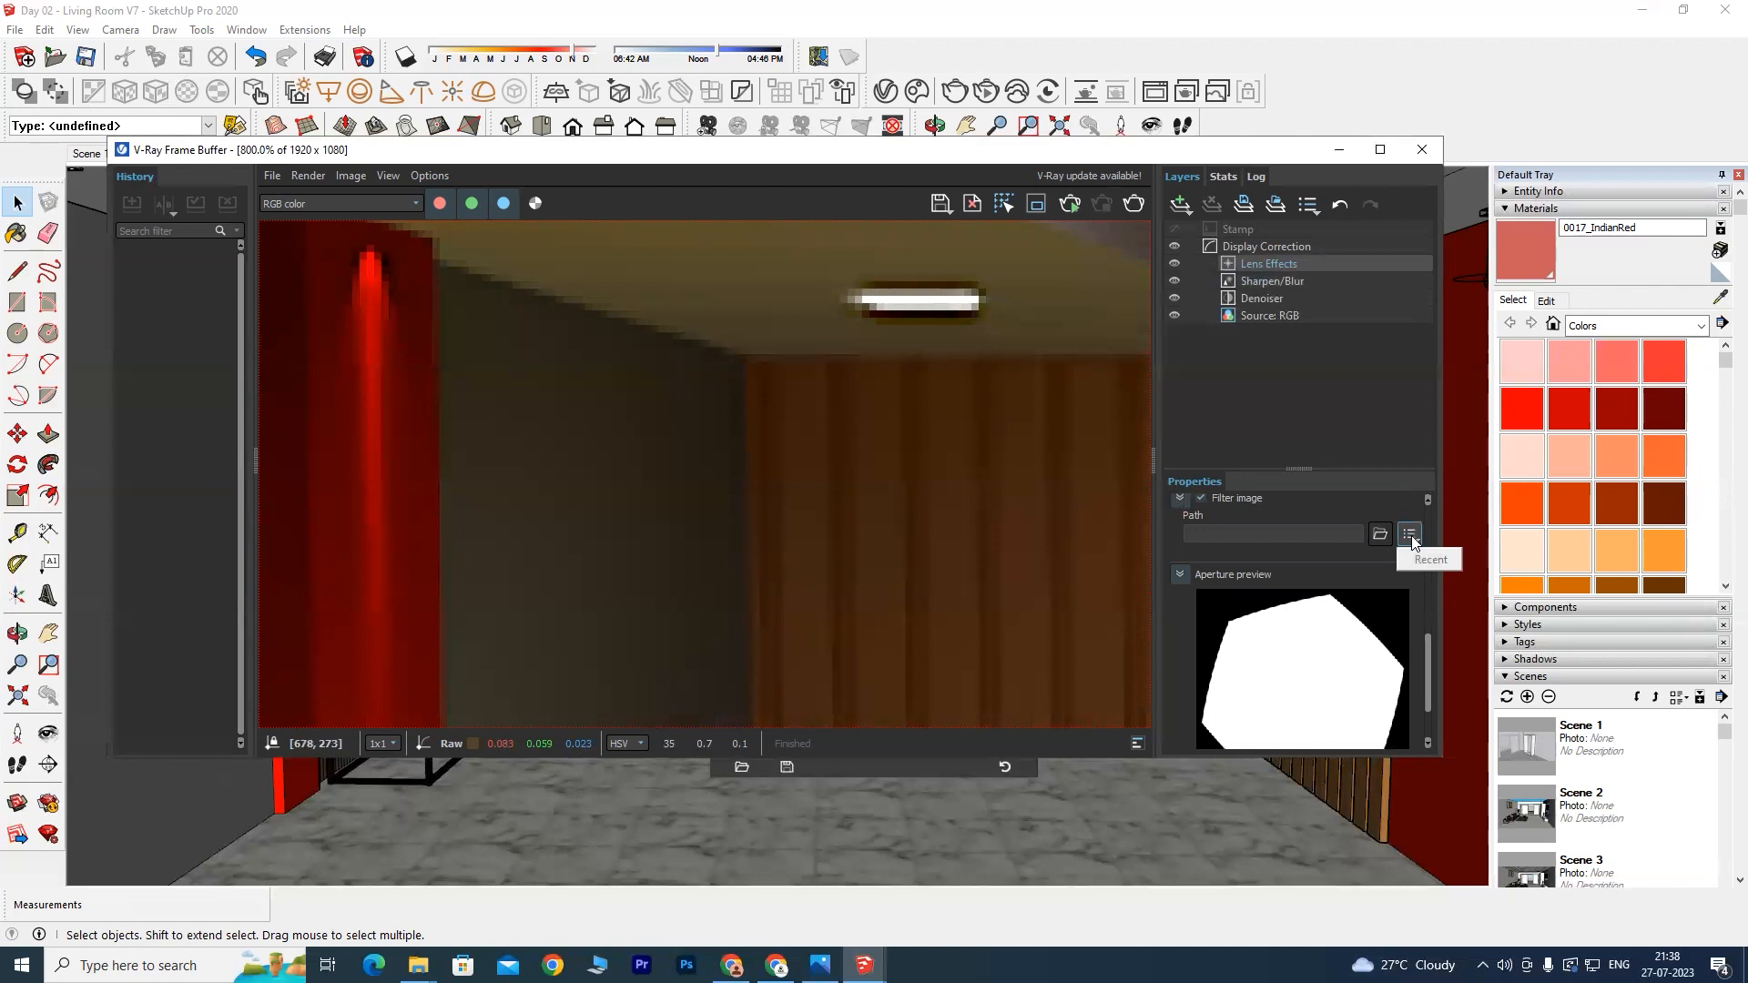
left_click(1201, 498)
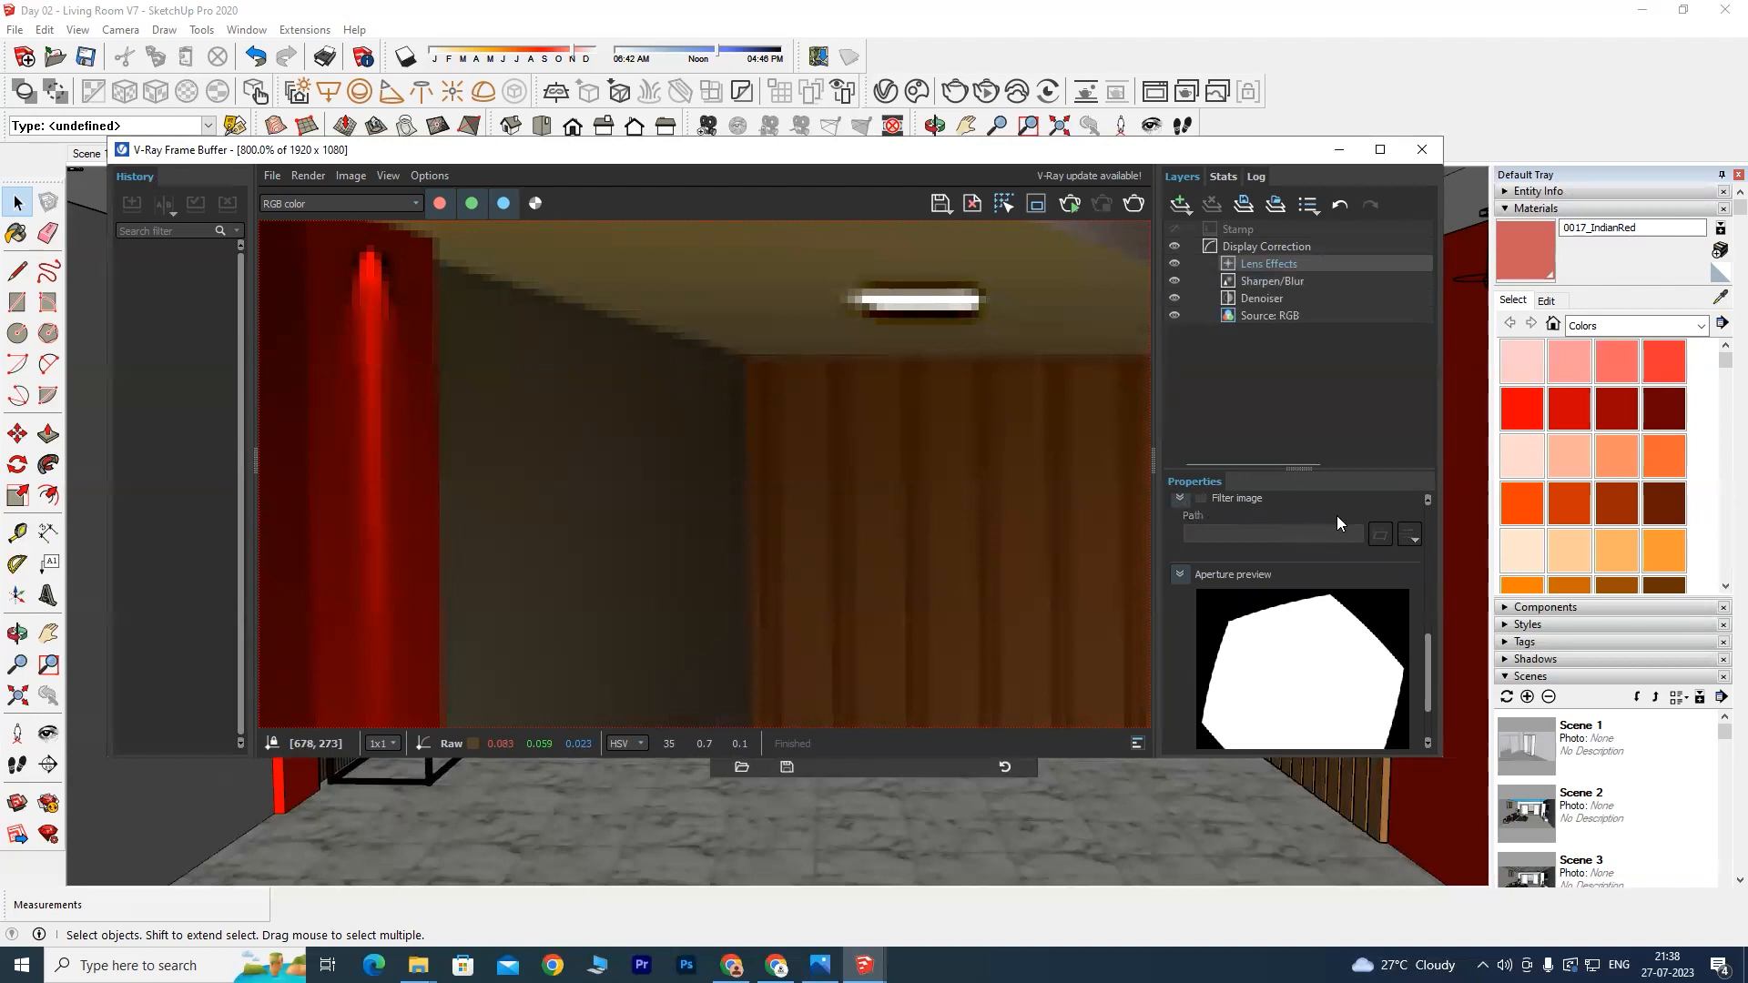
scroll(1337, 516, "up", 3)
scroll(1302, 634, "up", 3)
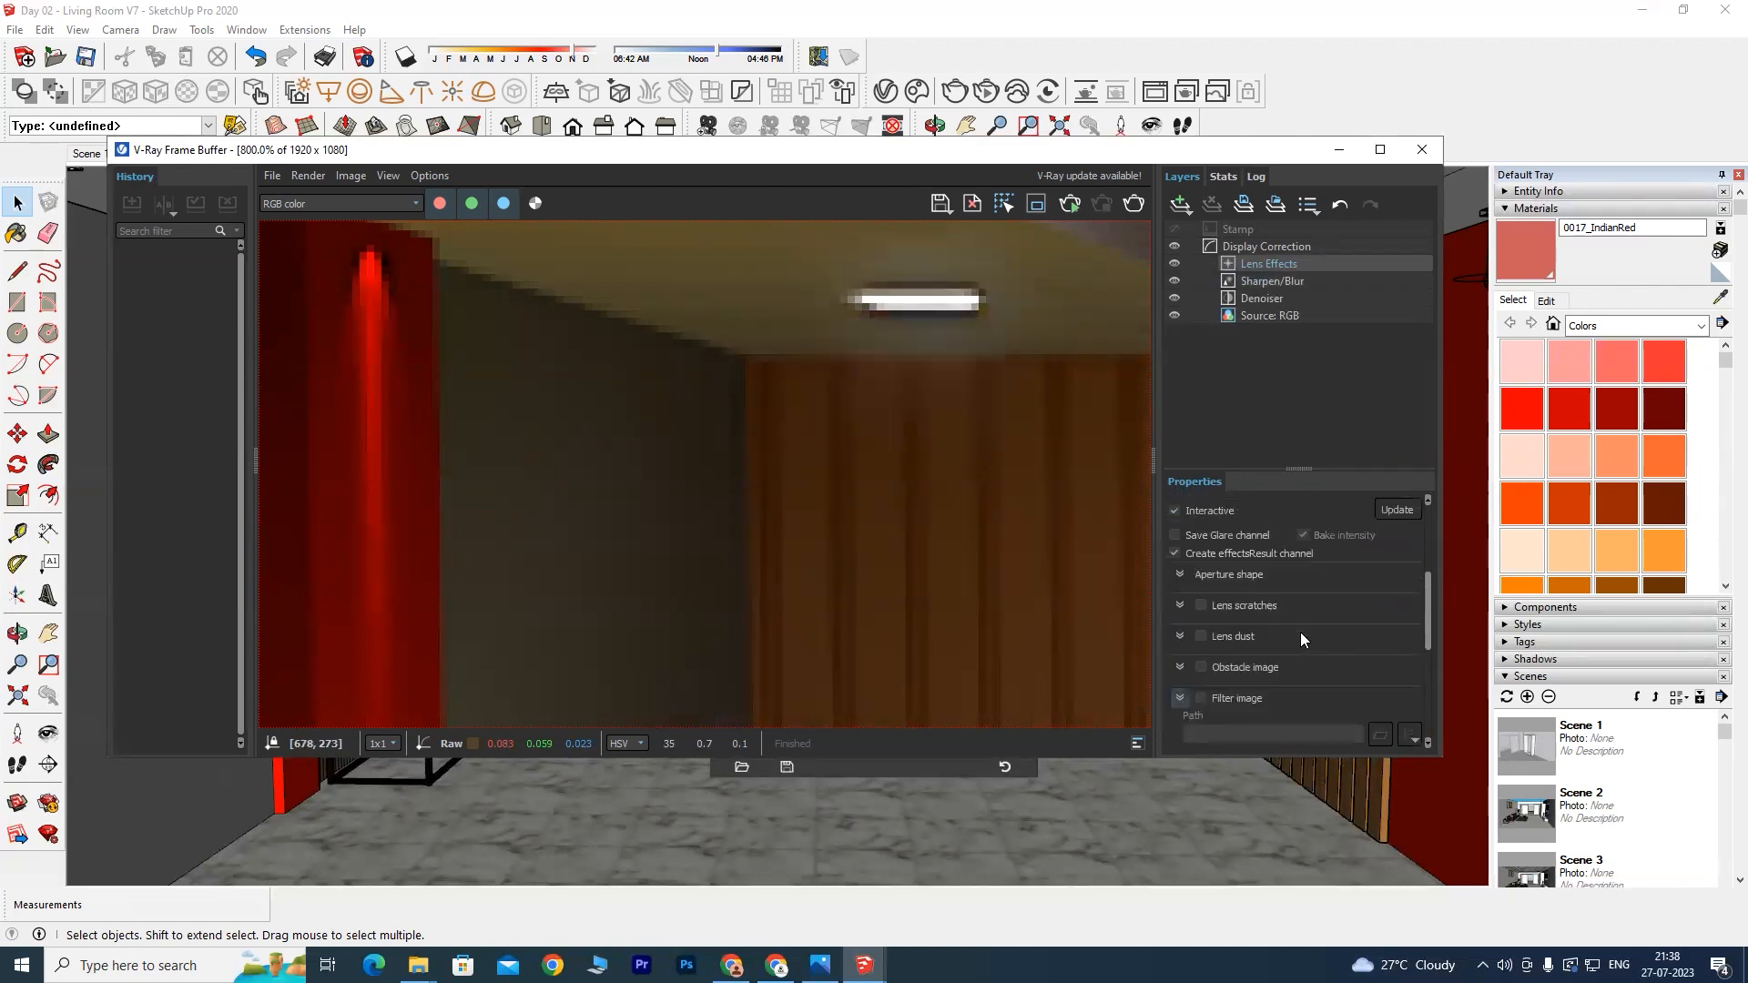
scroll(1304, 638, "up", 2)
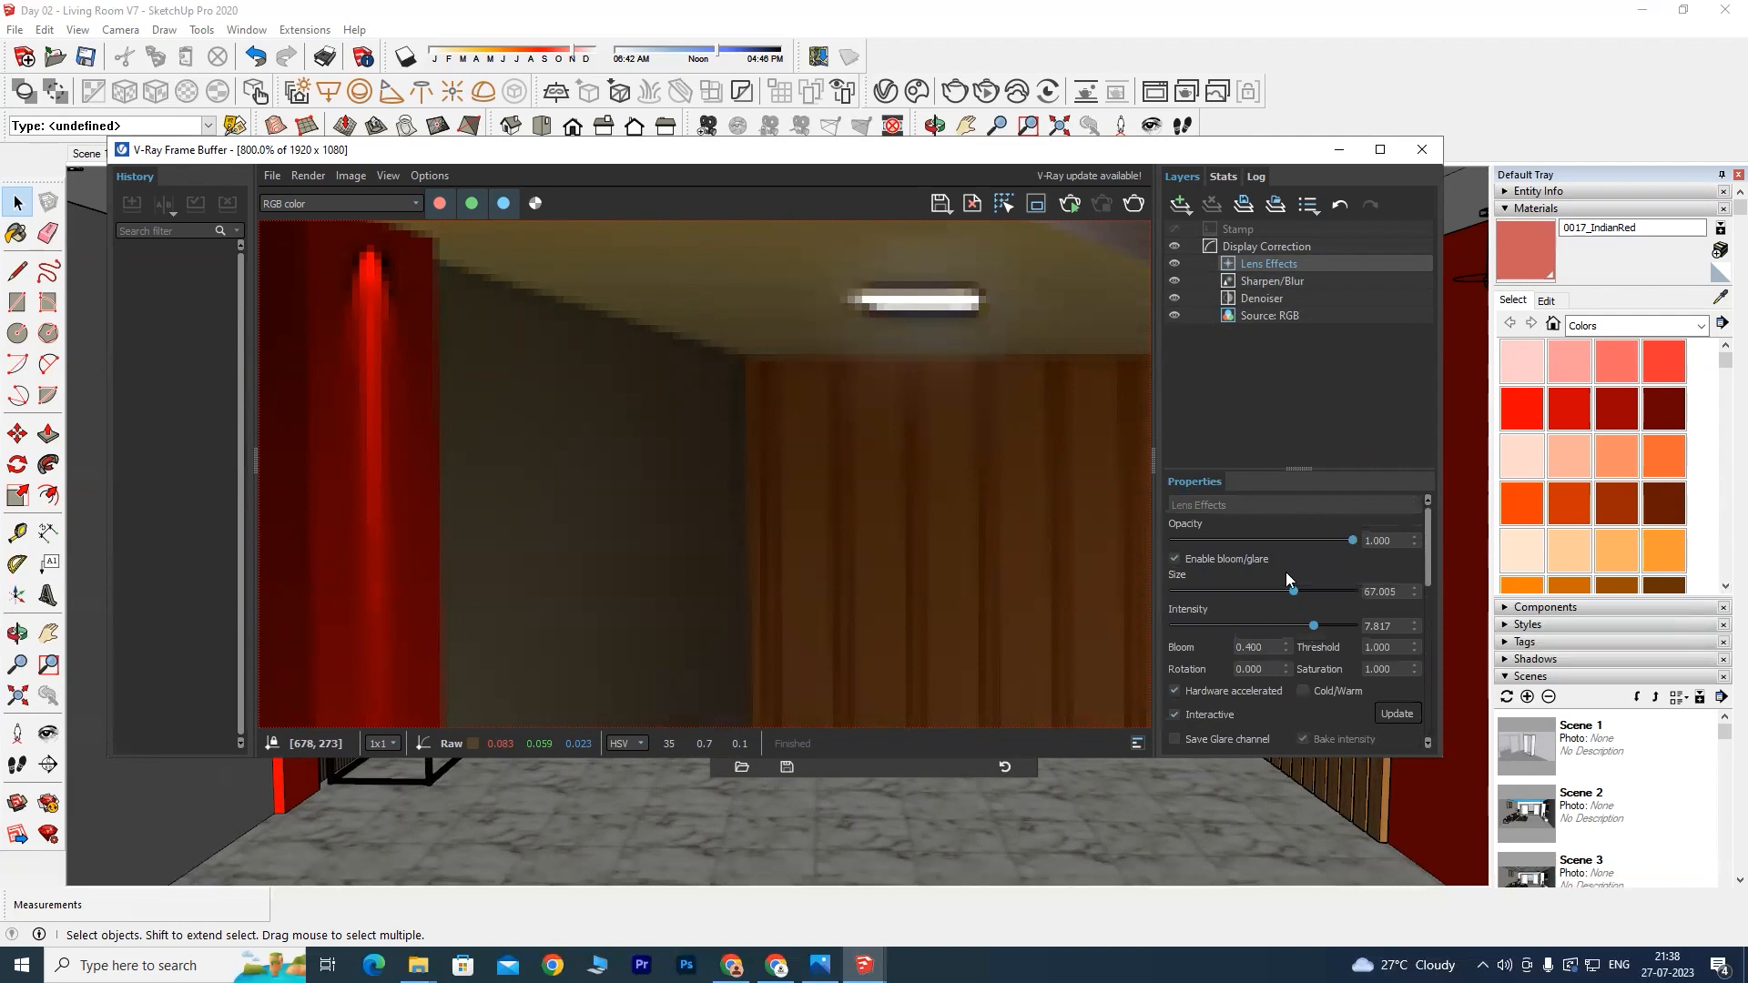
Step: Raise the Display Correction exposure of the render to 1.117 and, after checking the sliding door area, further to 2.718
left_click(1268, 283)
left_click(1303, 374)
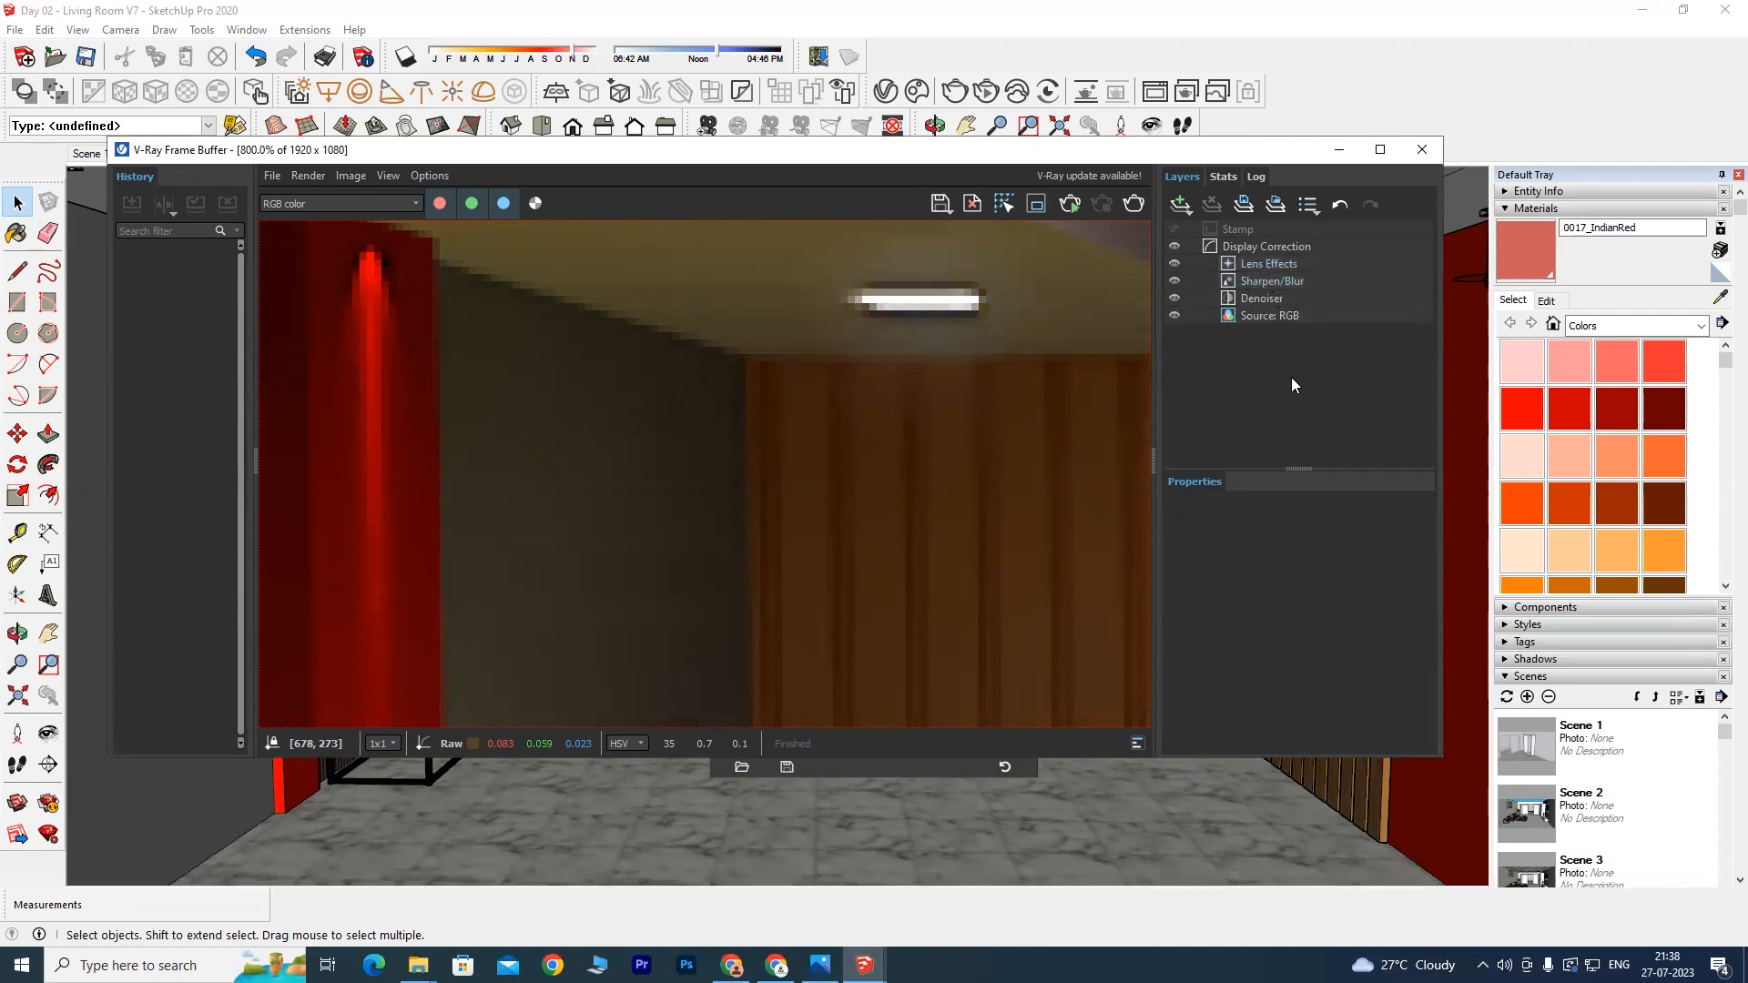
left_click(1264, 247)
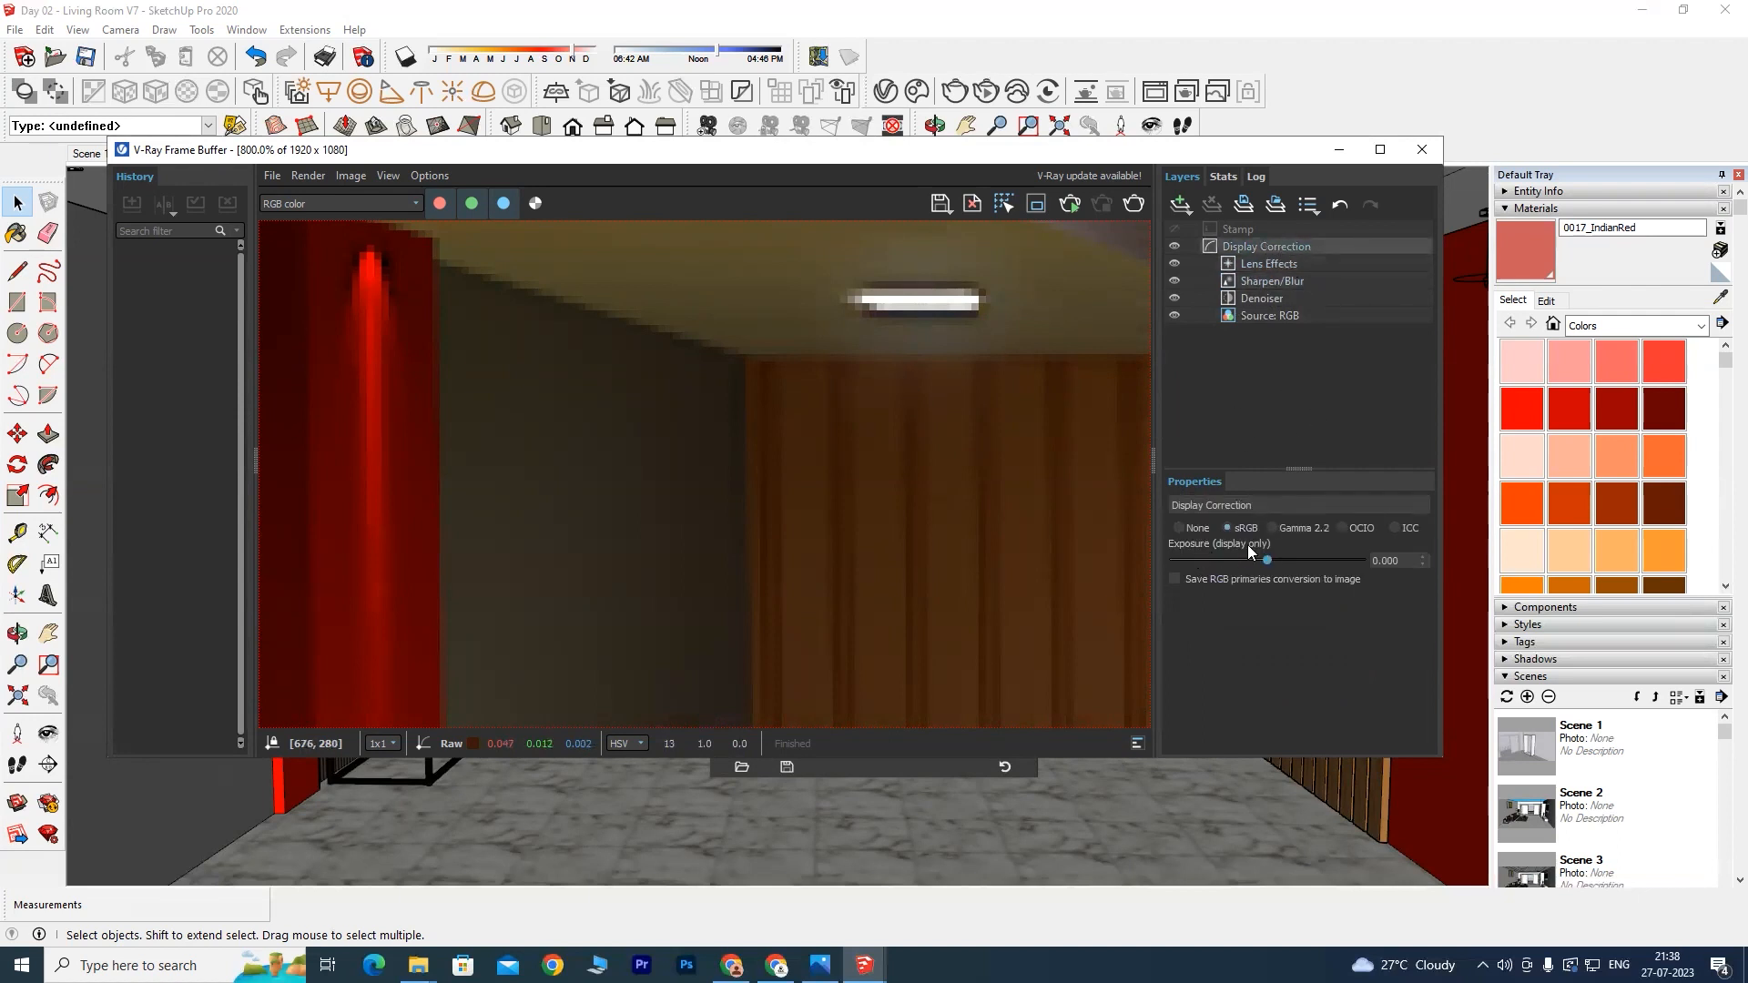
left_click_drag(1268, 561, 1288, 562)
scroll(814, 417, "down", 3)
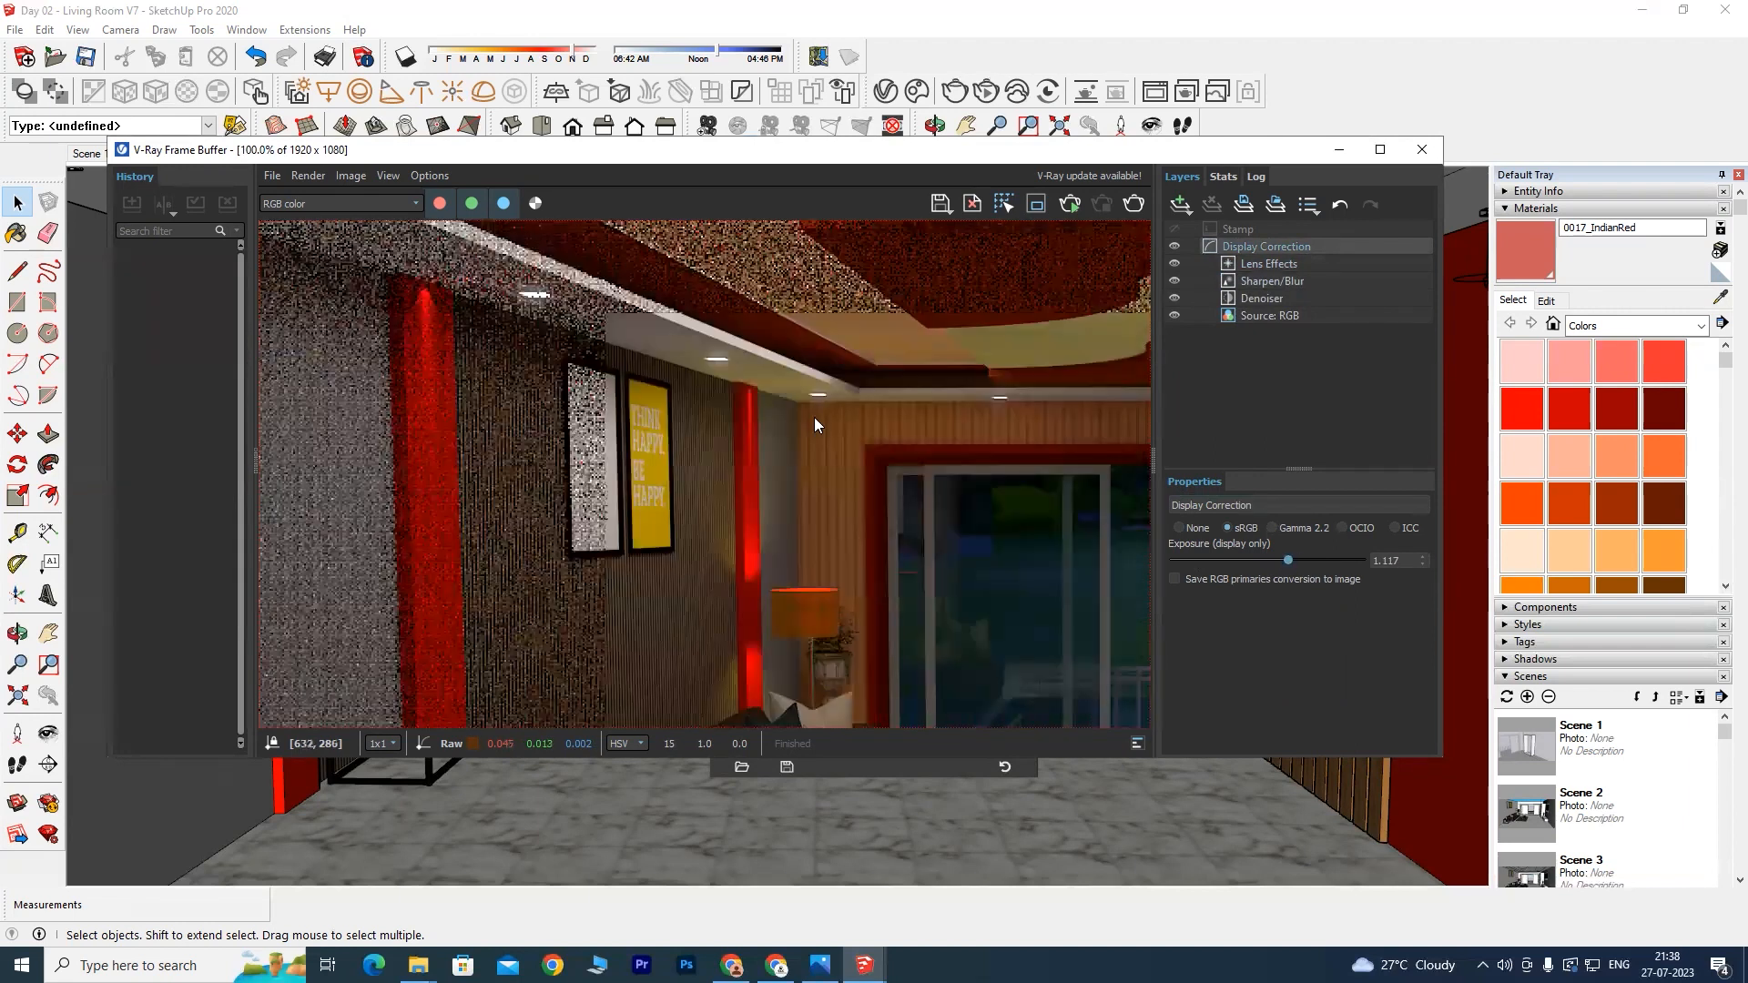
scroll(818, 474, "down", 2)
scroll(654, 447, "up", 3)
middle_click_drag(646, 423, 727, 476)
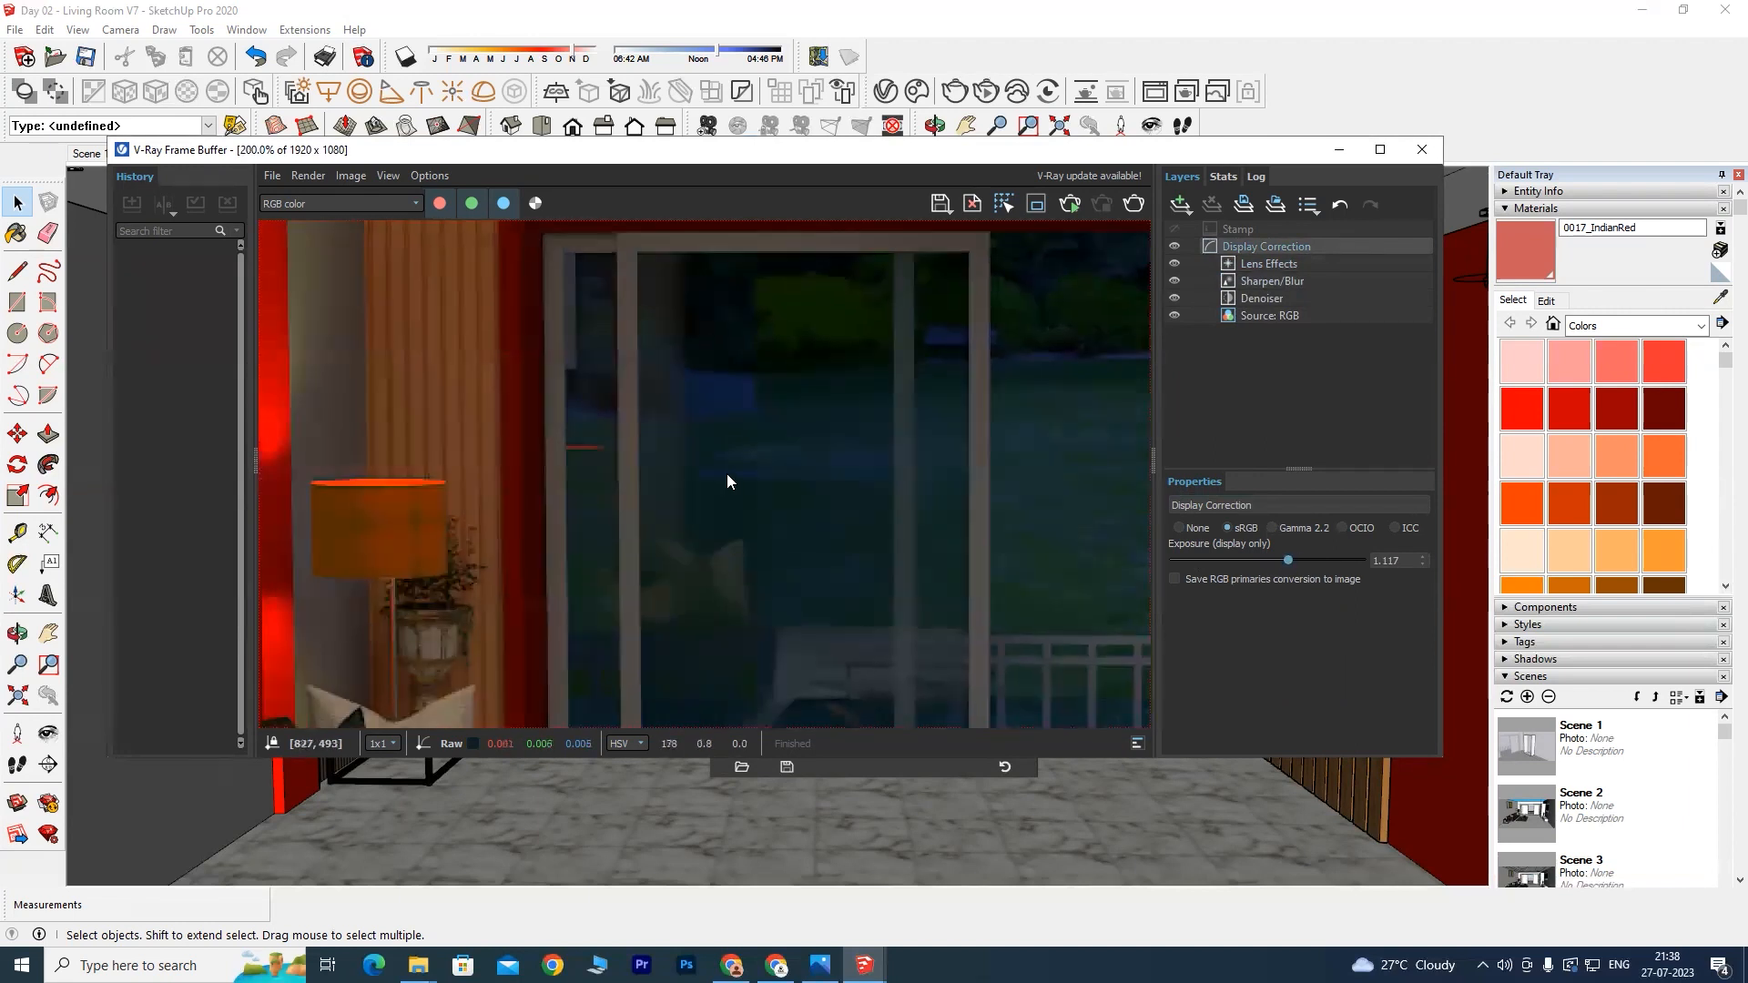
scroll(726, 475, "down", 1)
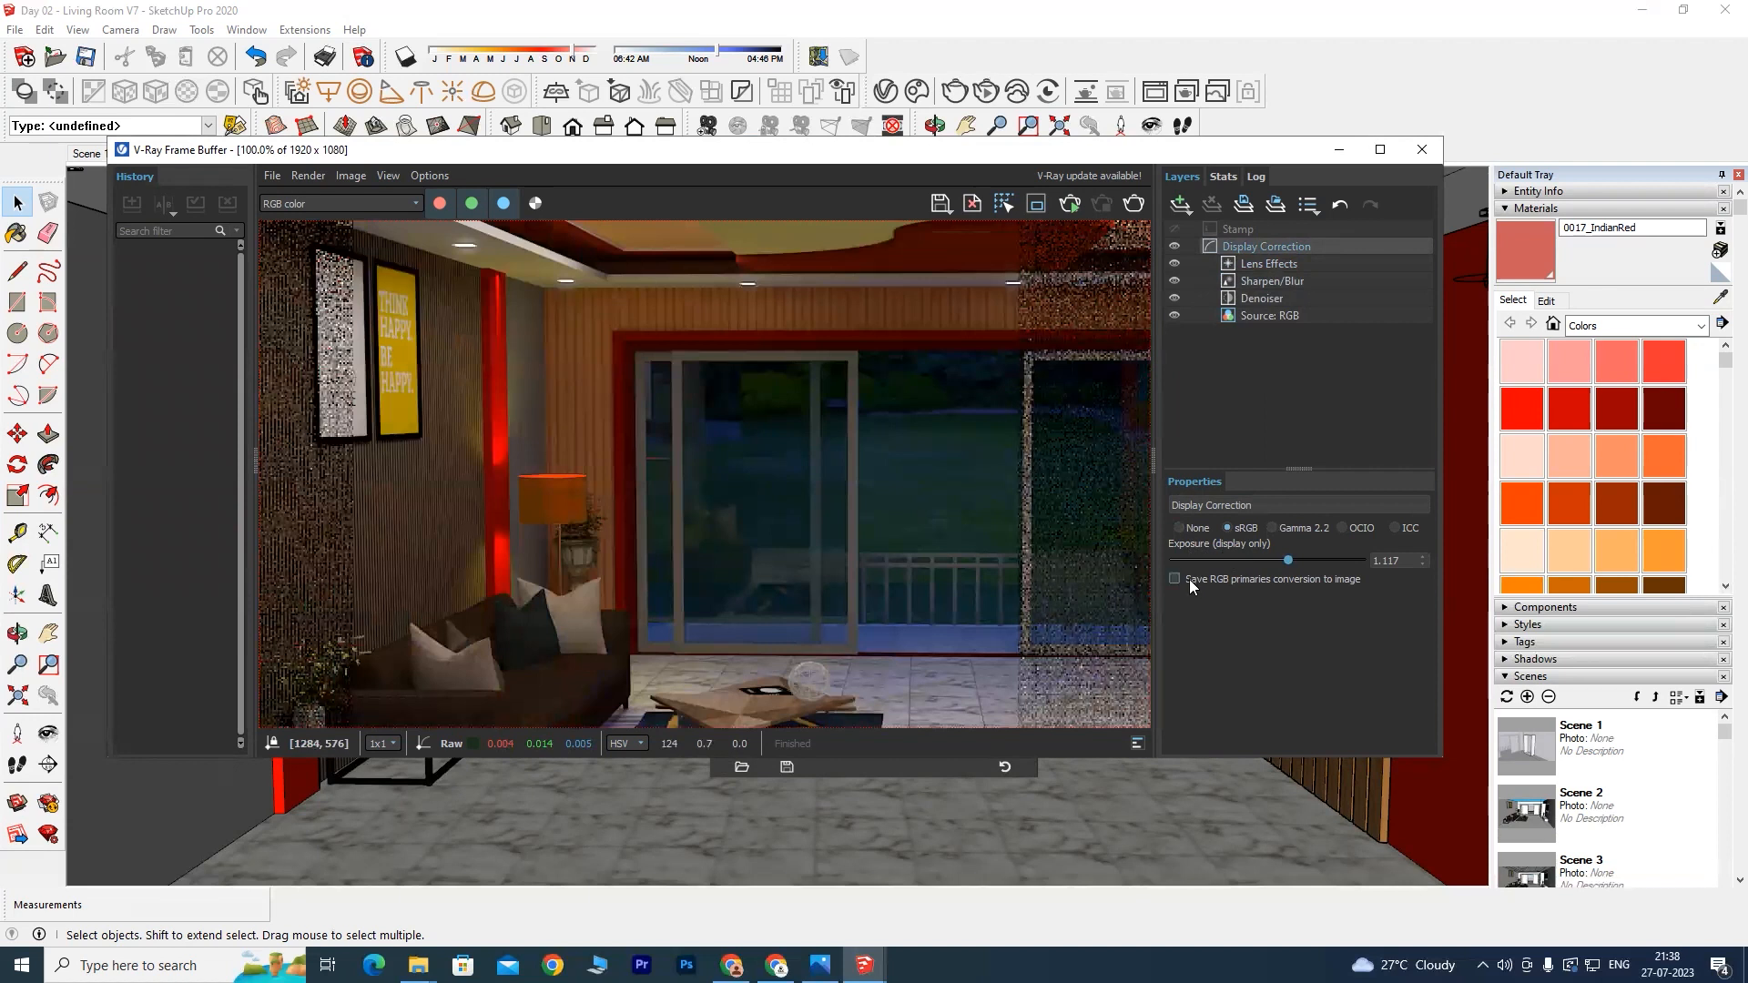
mouse_move(1284, 560)
left_mouse_down()
mouse_move(1253, 563)
mouse_move(1304, 561)
left_mouse_up()
left_click_drag(1309, 561, 1319, 565)
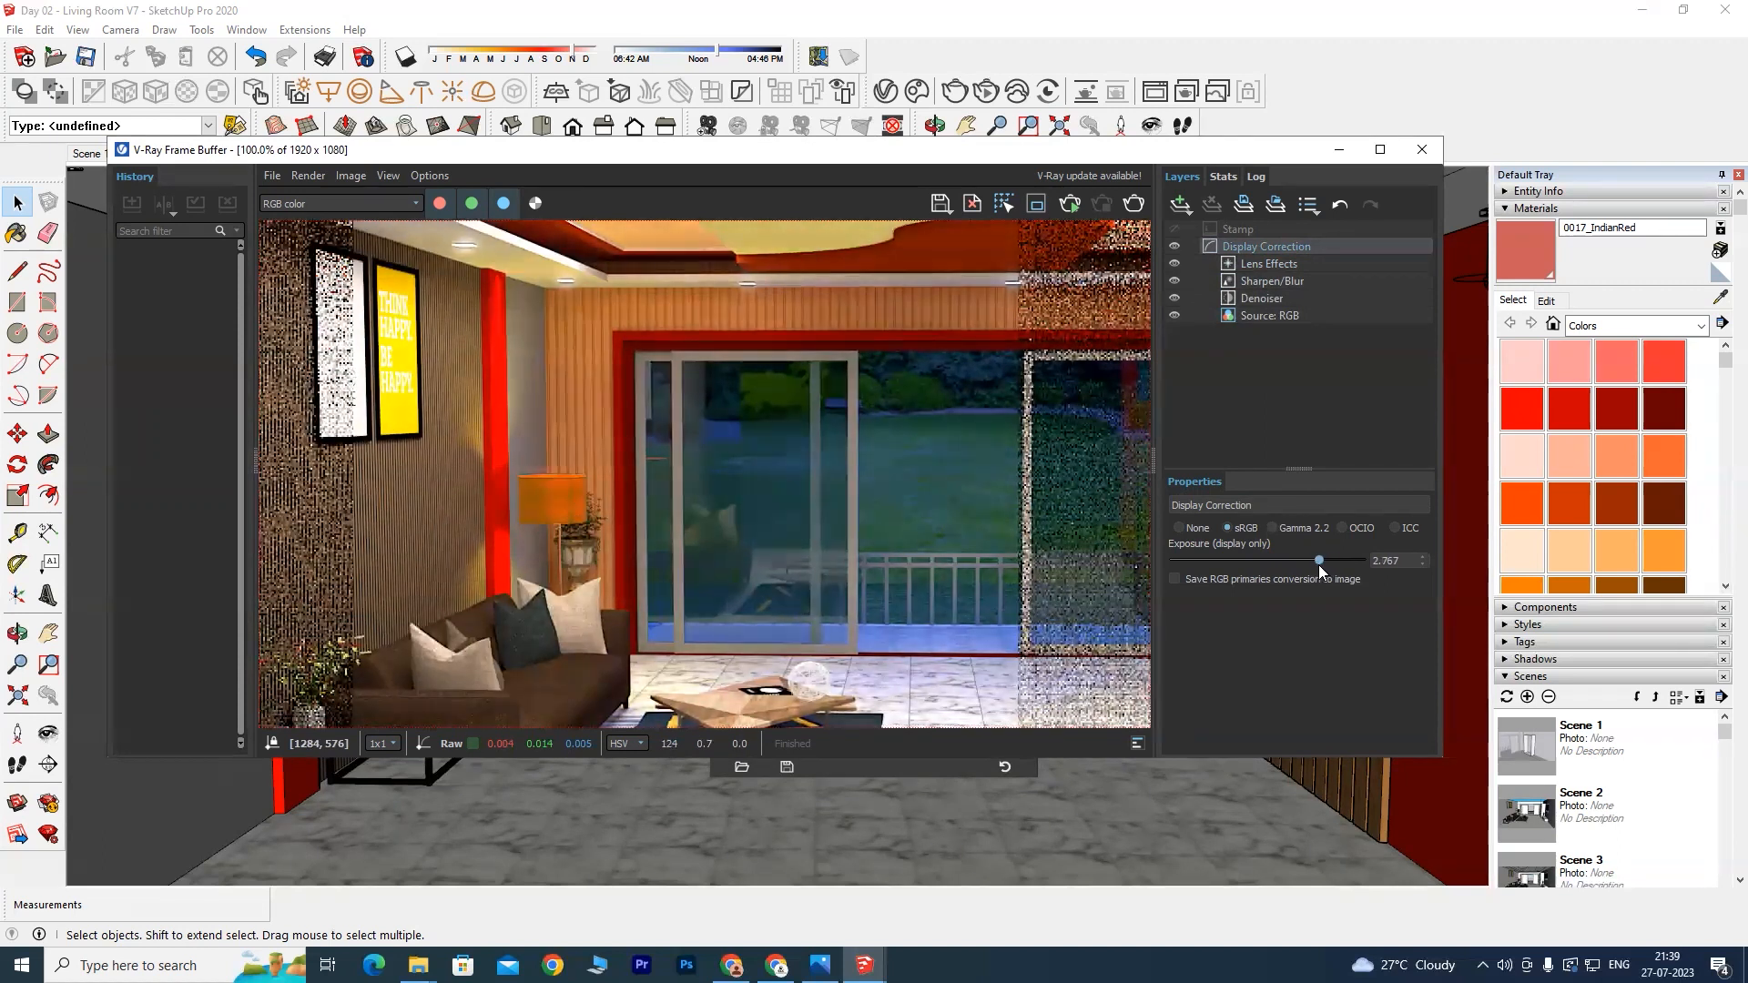
Step: Turn off the Sharpen/Blur calculation and inspect the render around the sliding door and sofa
left_click(1230, 280)
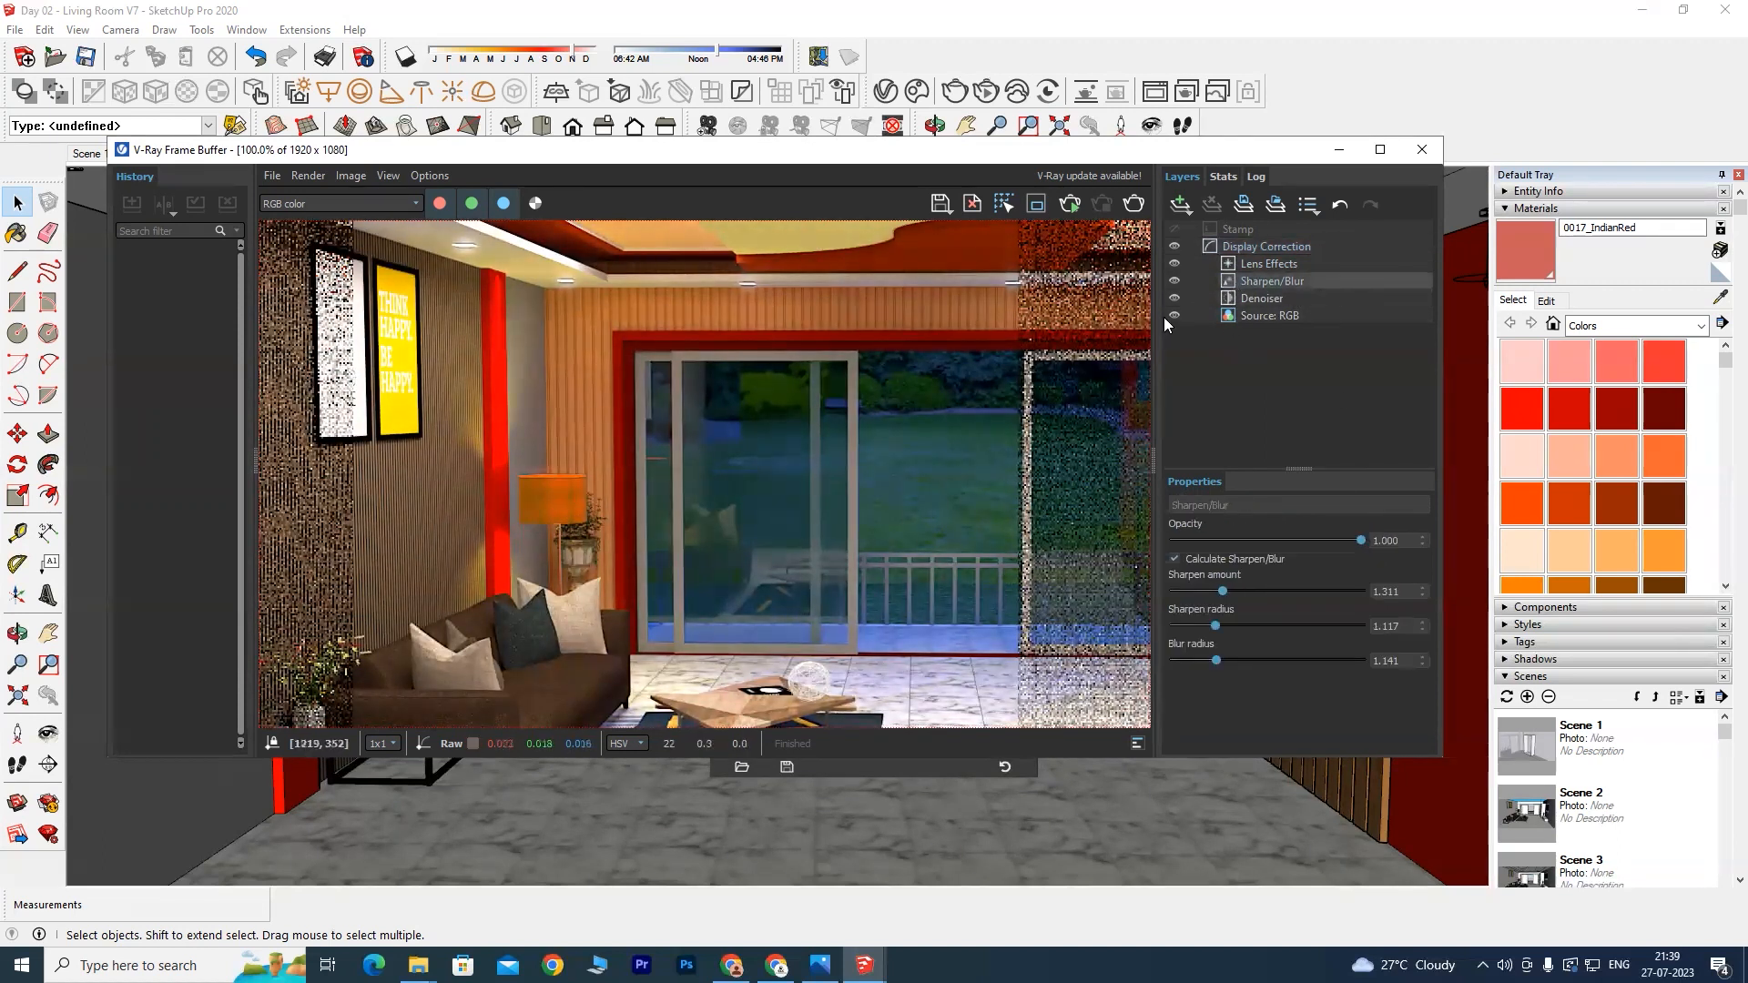
left_click(1176, 558)
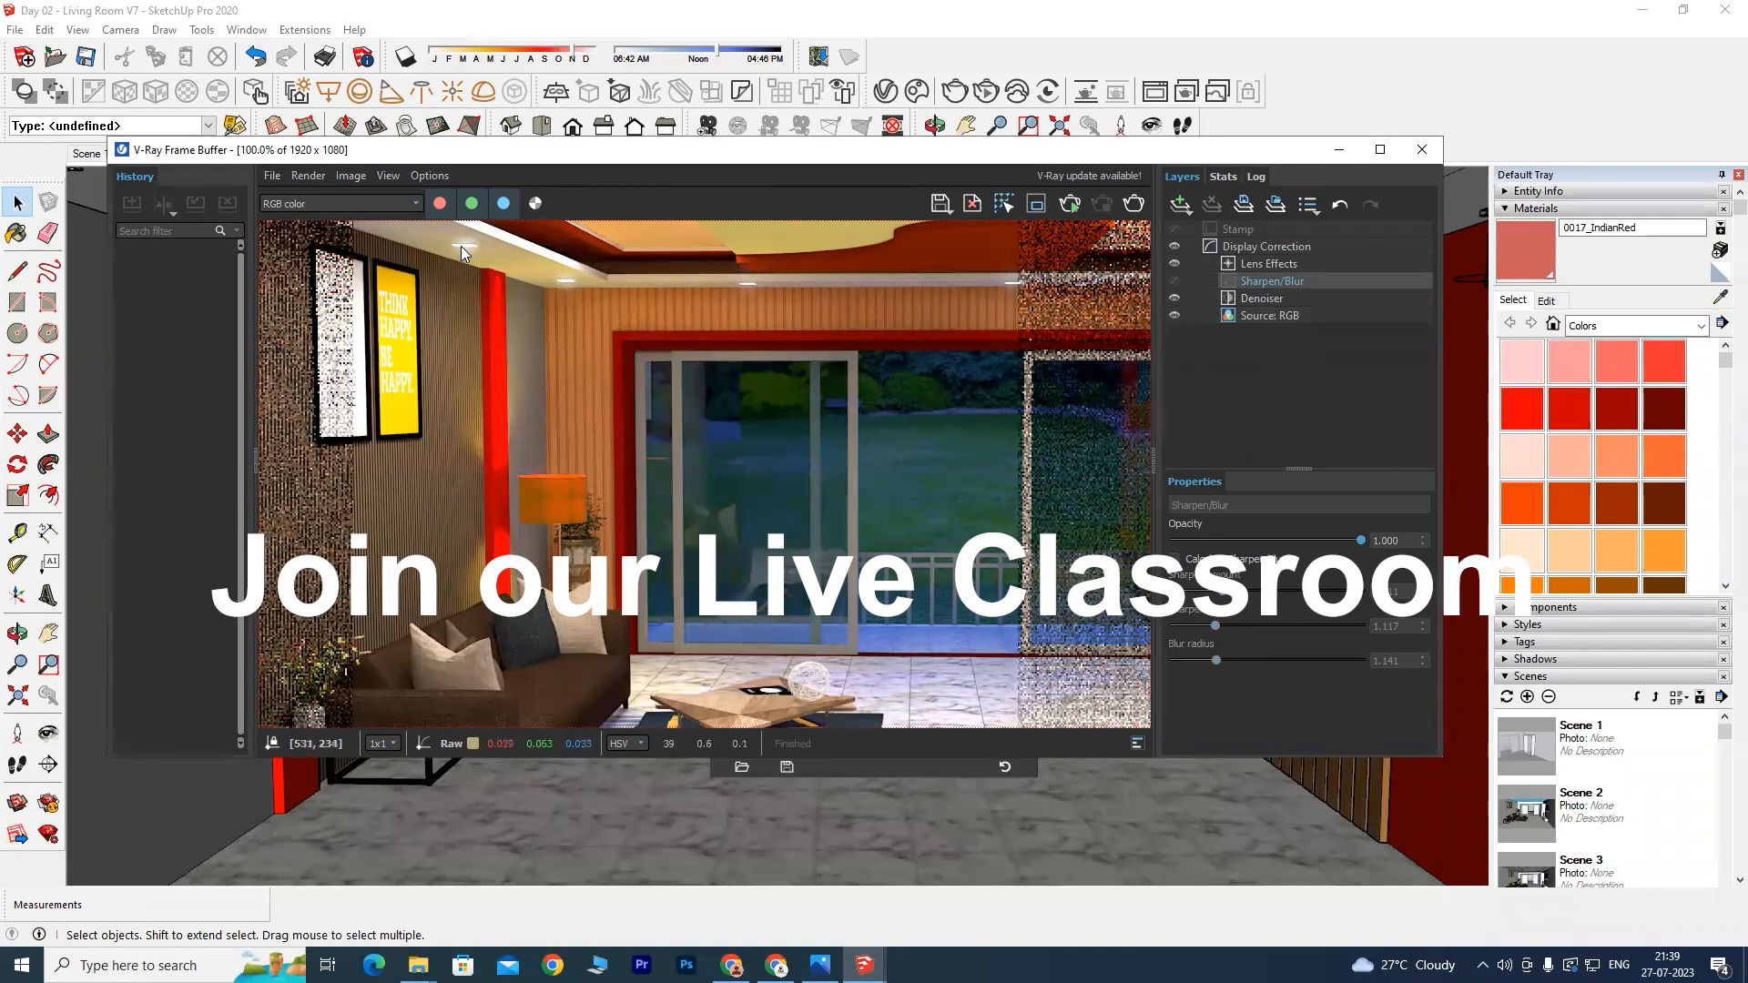
scroll(659, 478, "down", 3)
scroll(665, 466, "up", 1)
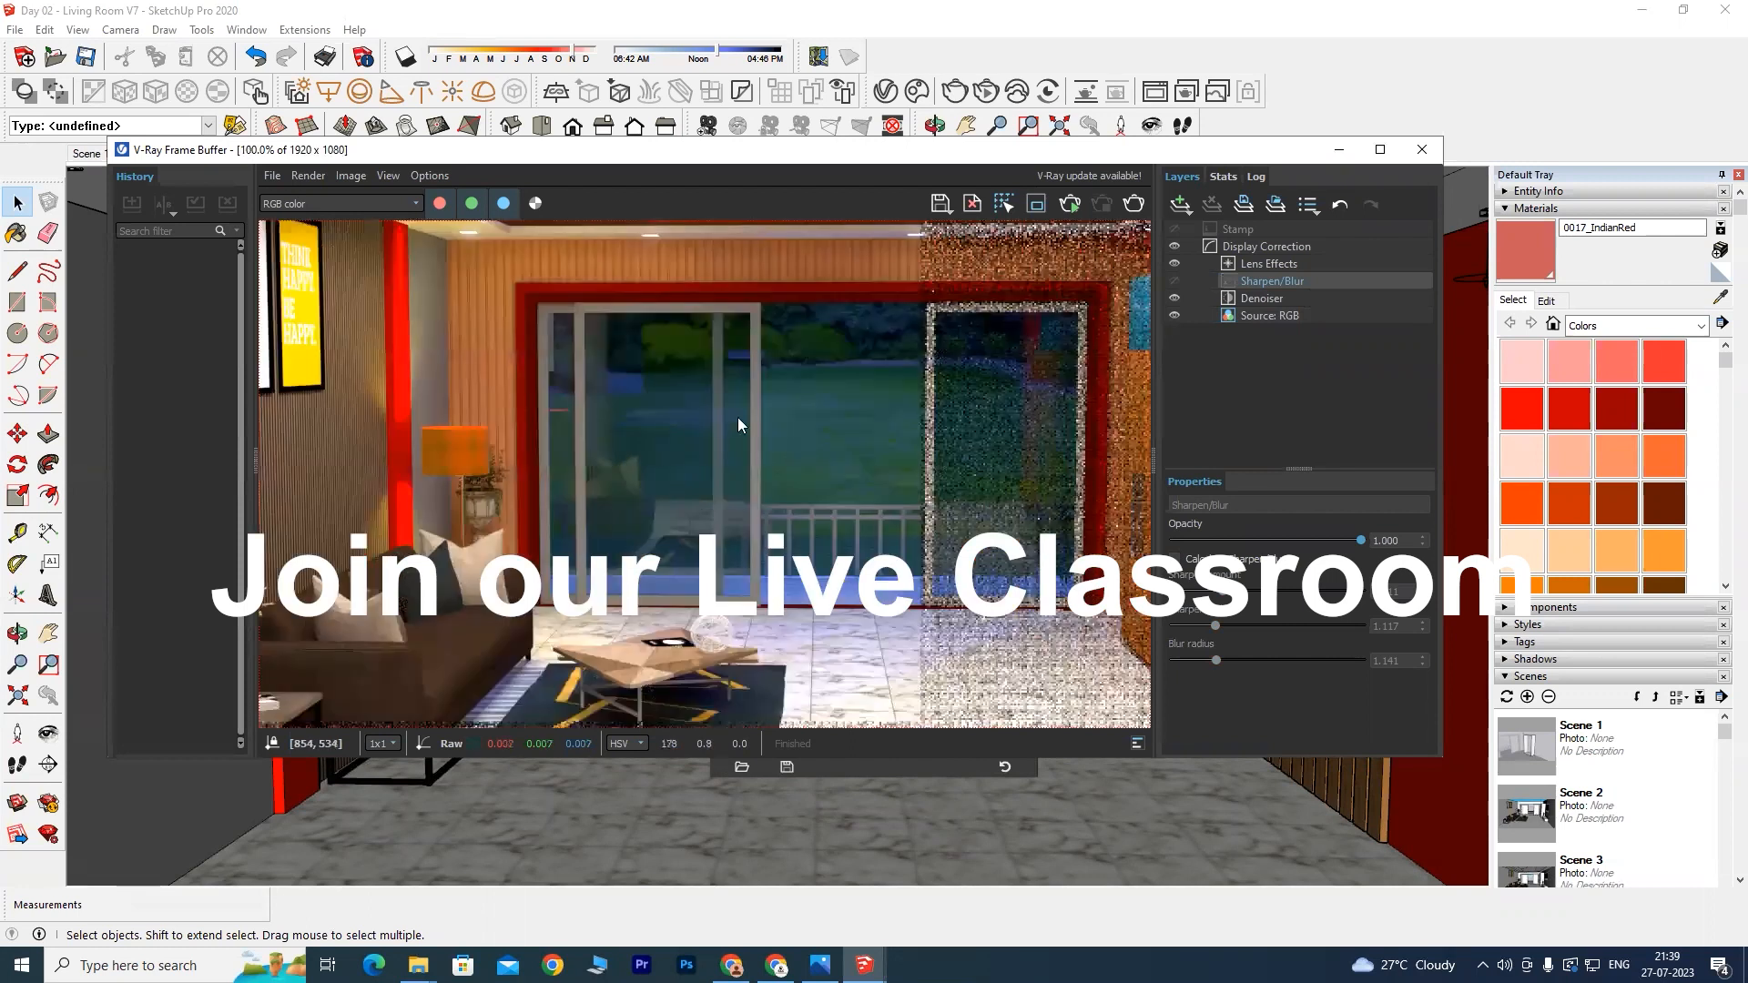
scroll(767, 401, "down", 1)
scroll(719, 415, "up", 1)
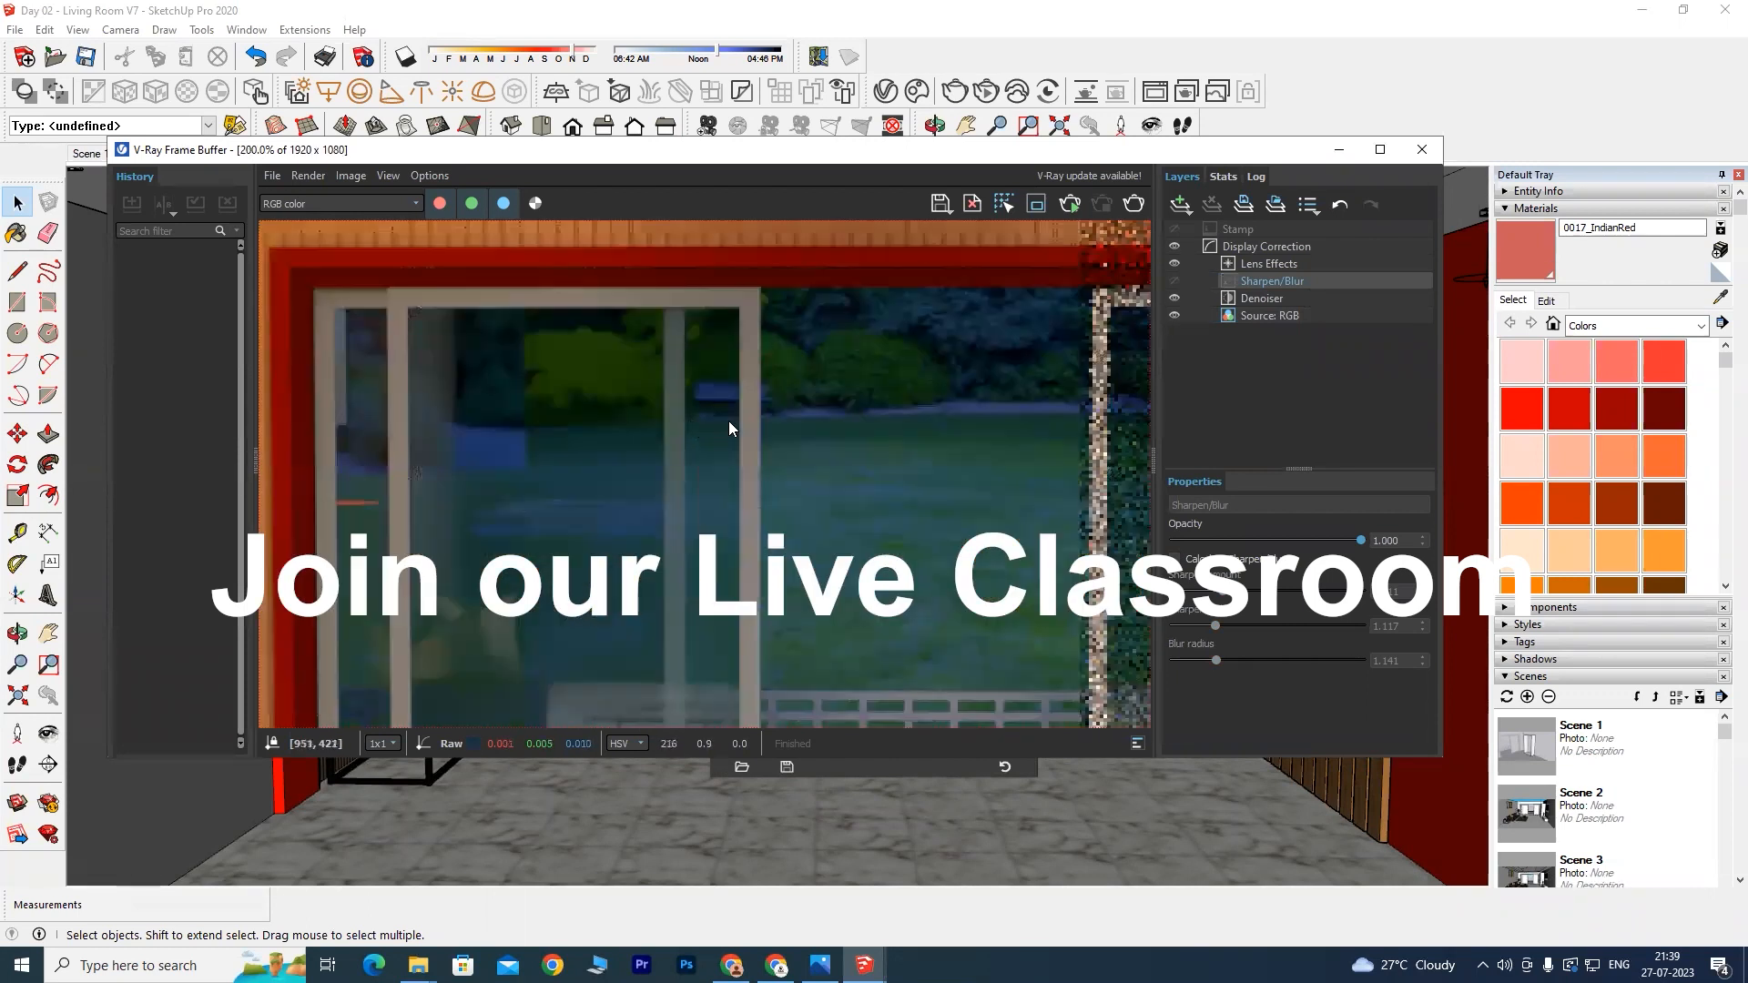
scroll(740, 486, "down", 1)
scroll(759, 468, "up", 2)
scroll(701, 397, "down", 2)
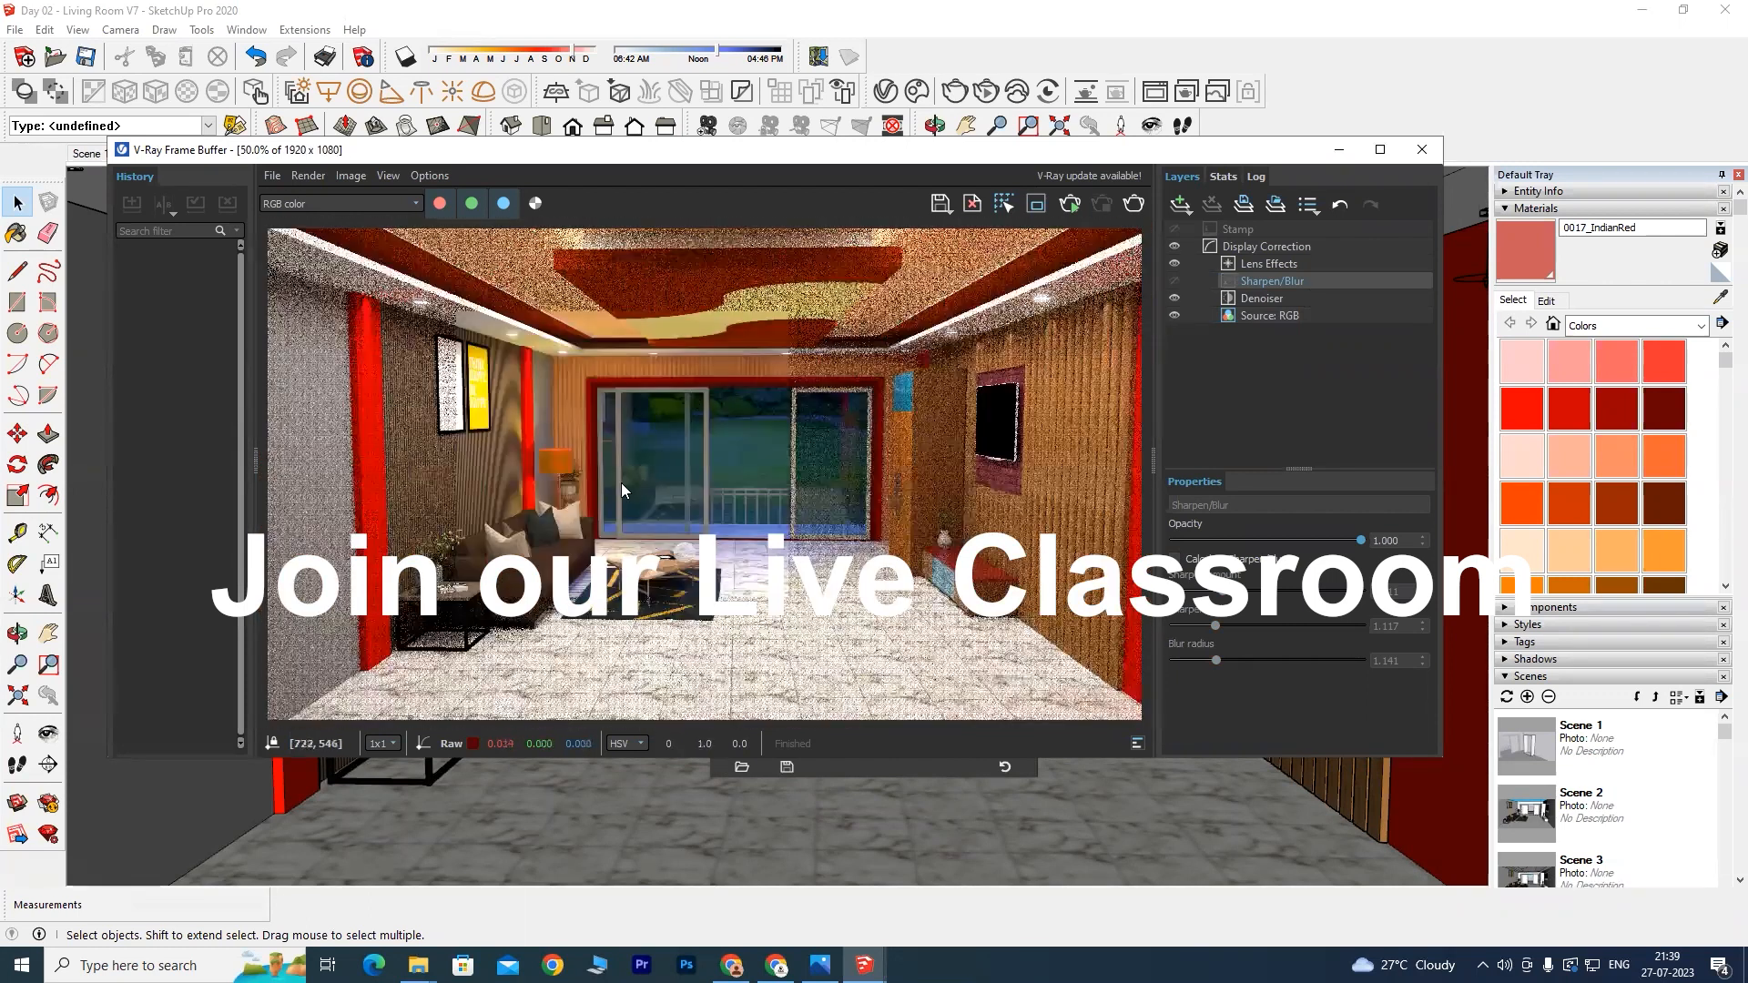
scroll(619, 446, "up", 1)
scroll(571, 448, "down", 1)
scroll(572, 448, "up", 1)
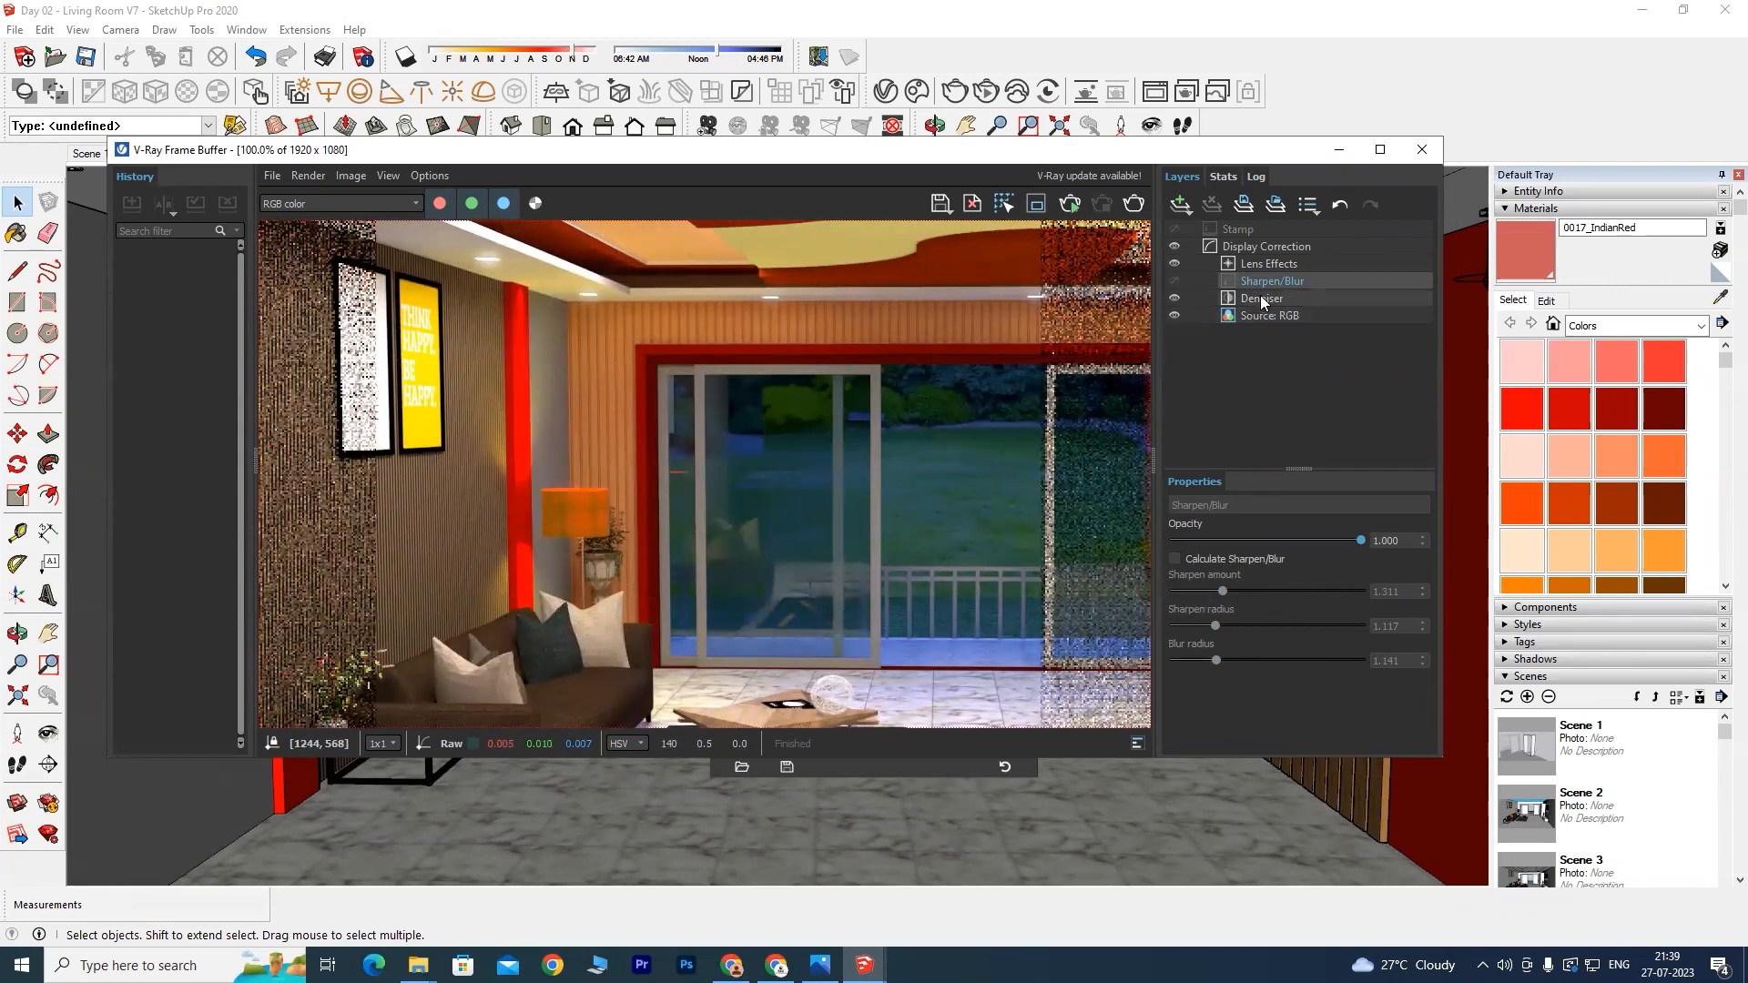
Step: Lower the Display Correction exposure to 2.087 and check the whole room image
left_click(1267, 263)
left_click(1265, 250)
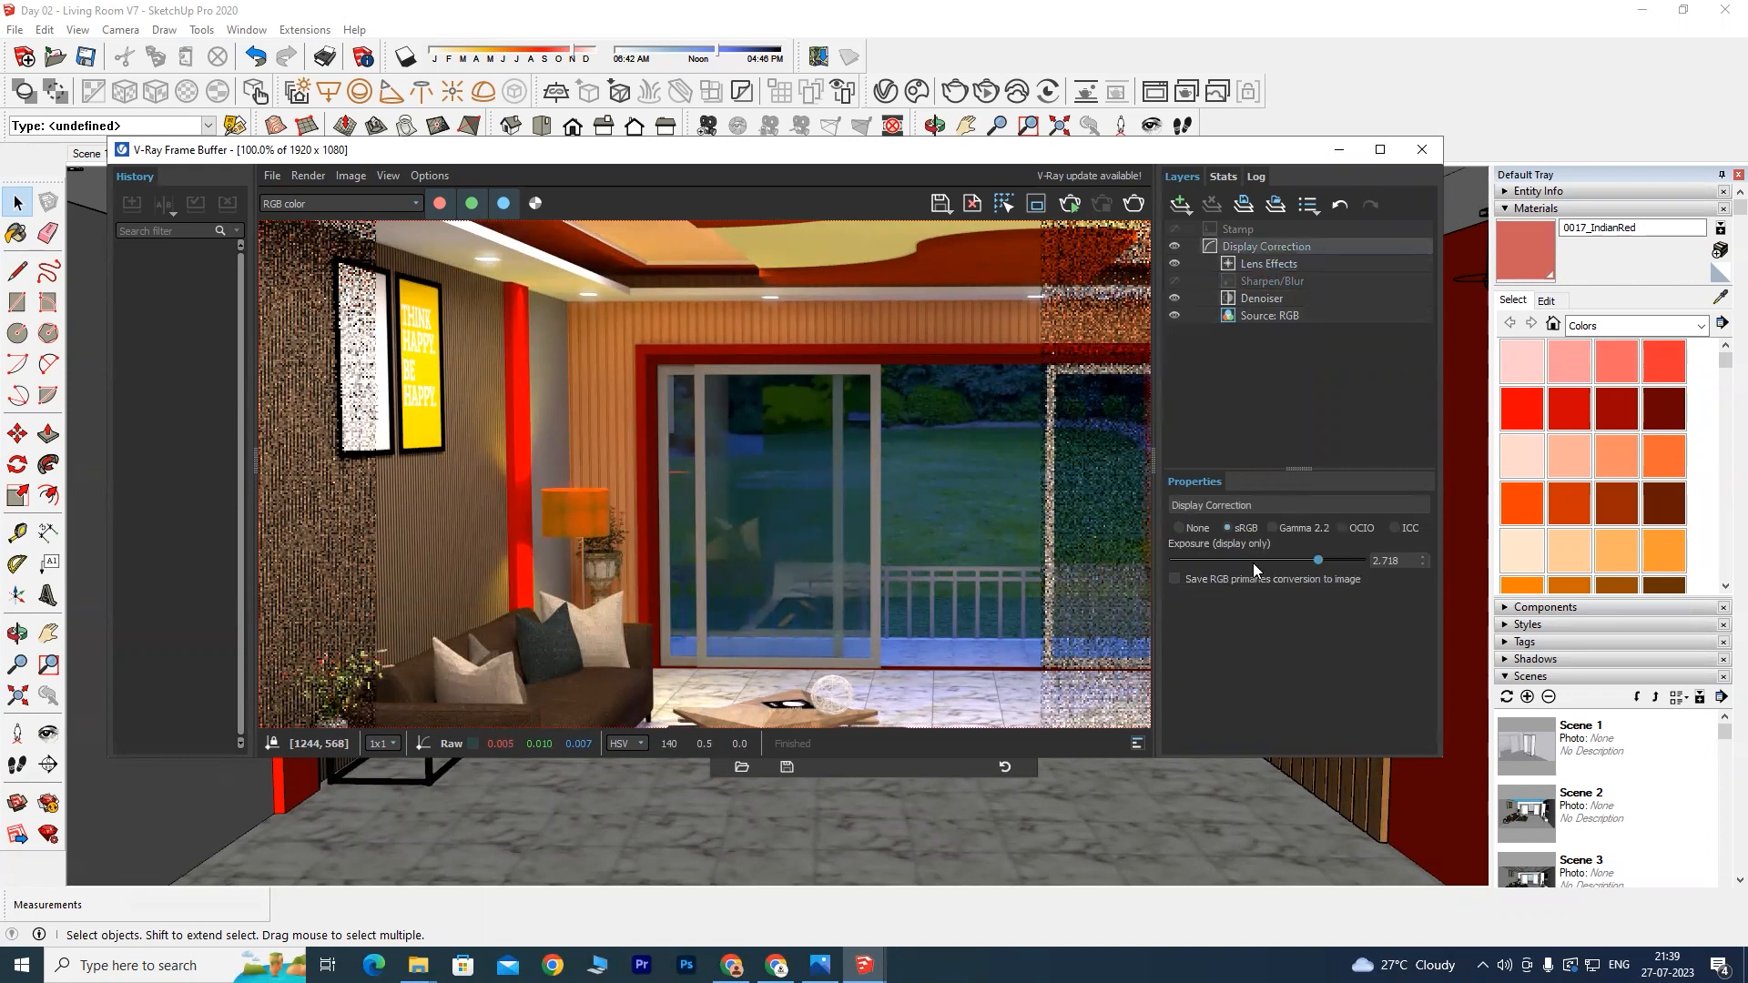
mouse_move(1312, 555)
left_mouse_down()
mouse_move(1331, 556)
mouse_move(1251, 556)
mouse_move(1307, 554)
left_mouse_up()
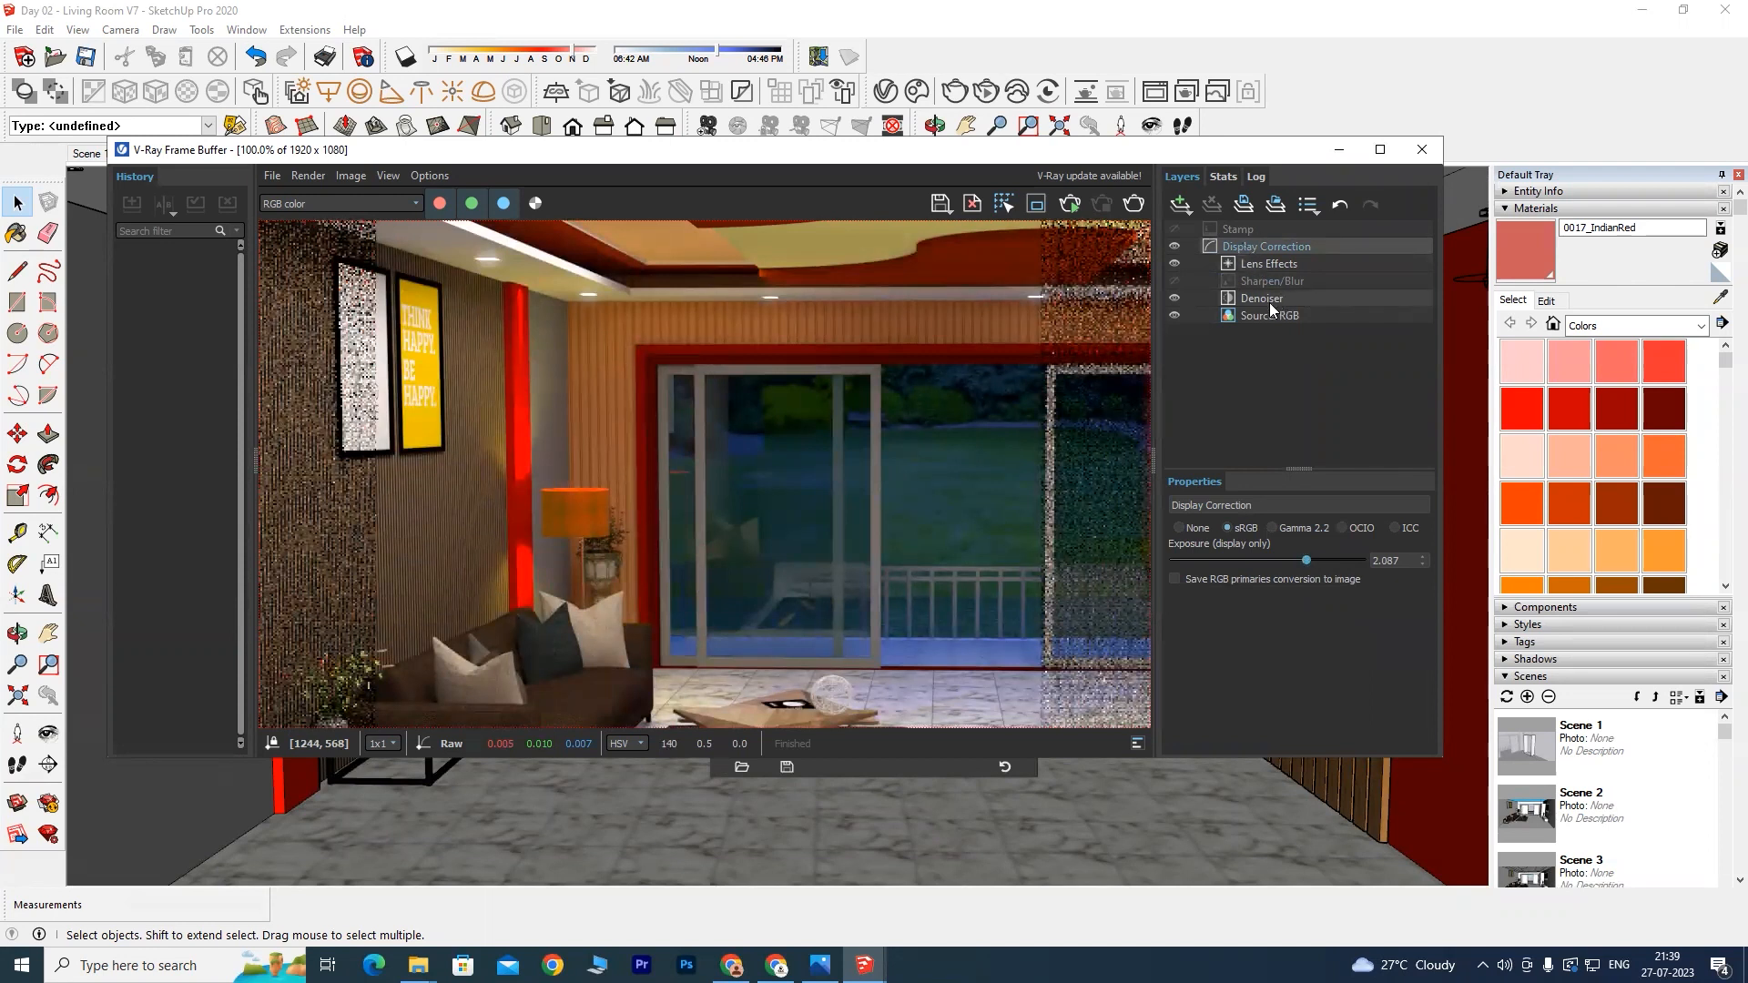
scroll(772, 421, "down", 1)
scroll(719, 492, "down", 1)
scroll(713, 497, "up", 1)
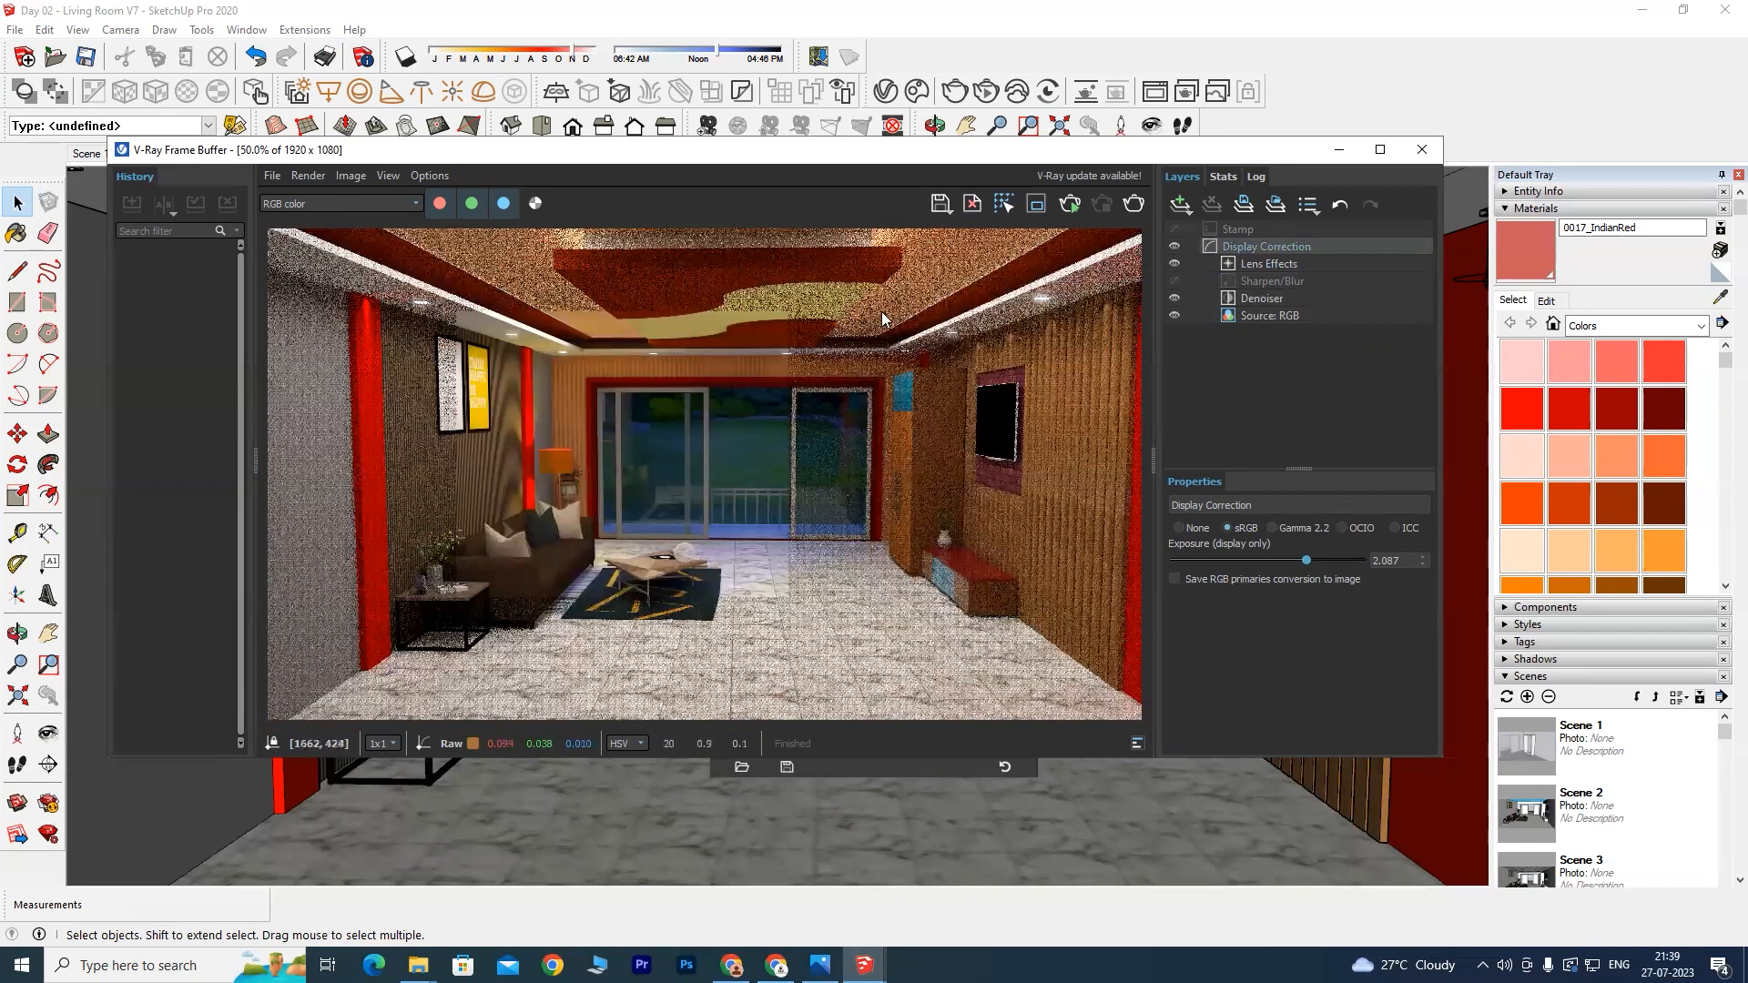
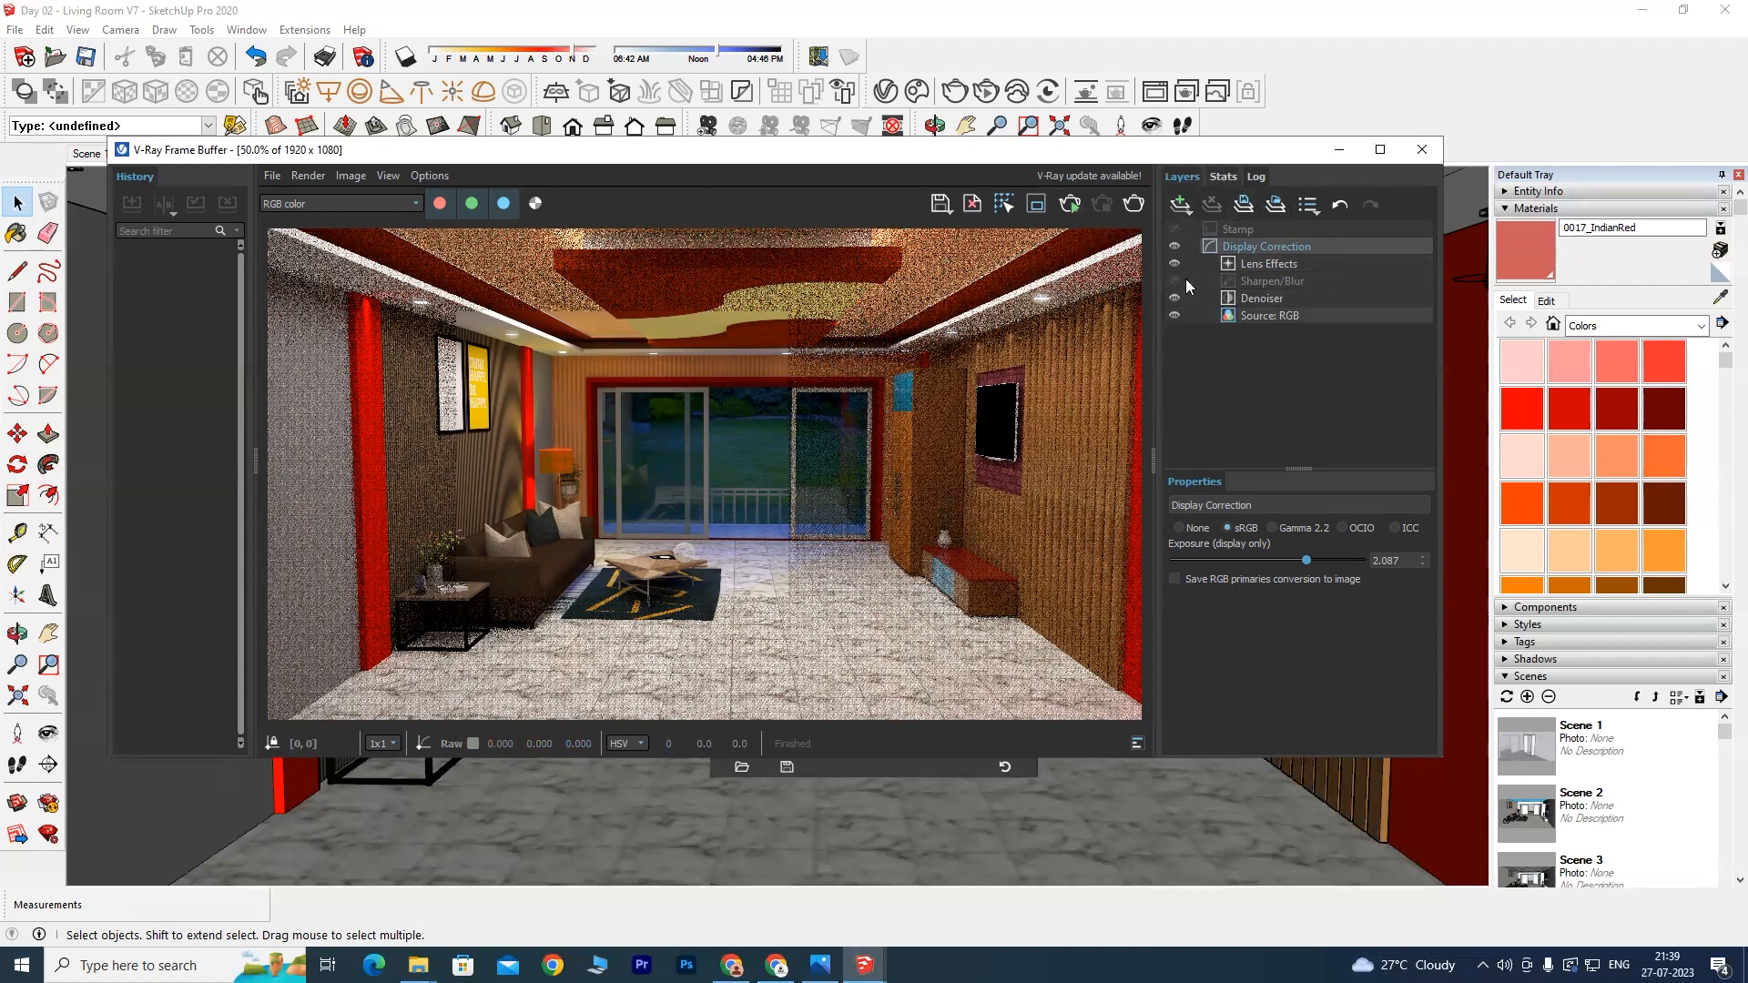
Step: Open the environment background's sky texture in the V-Ray Asset Editor and review its orientation, color, sky and albedo parameters
left_click(864, 965)
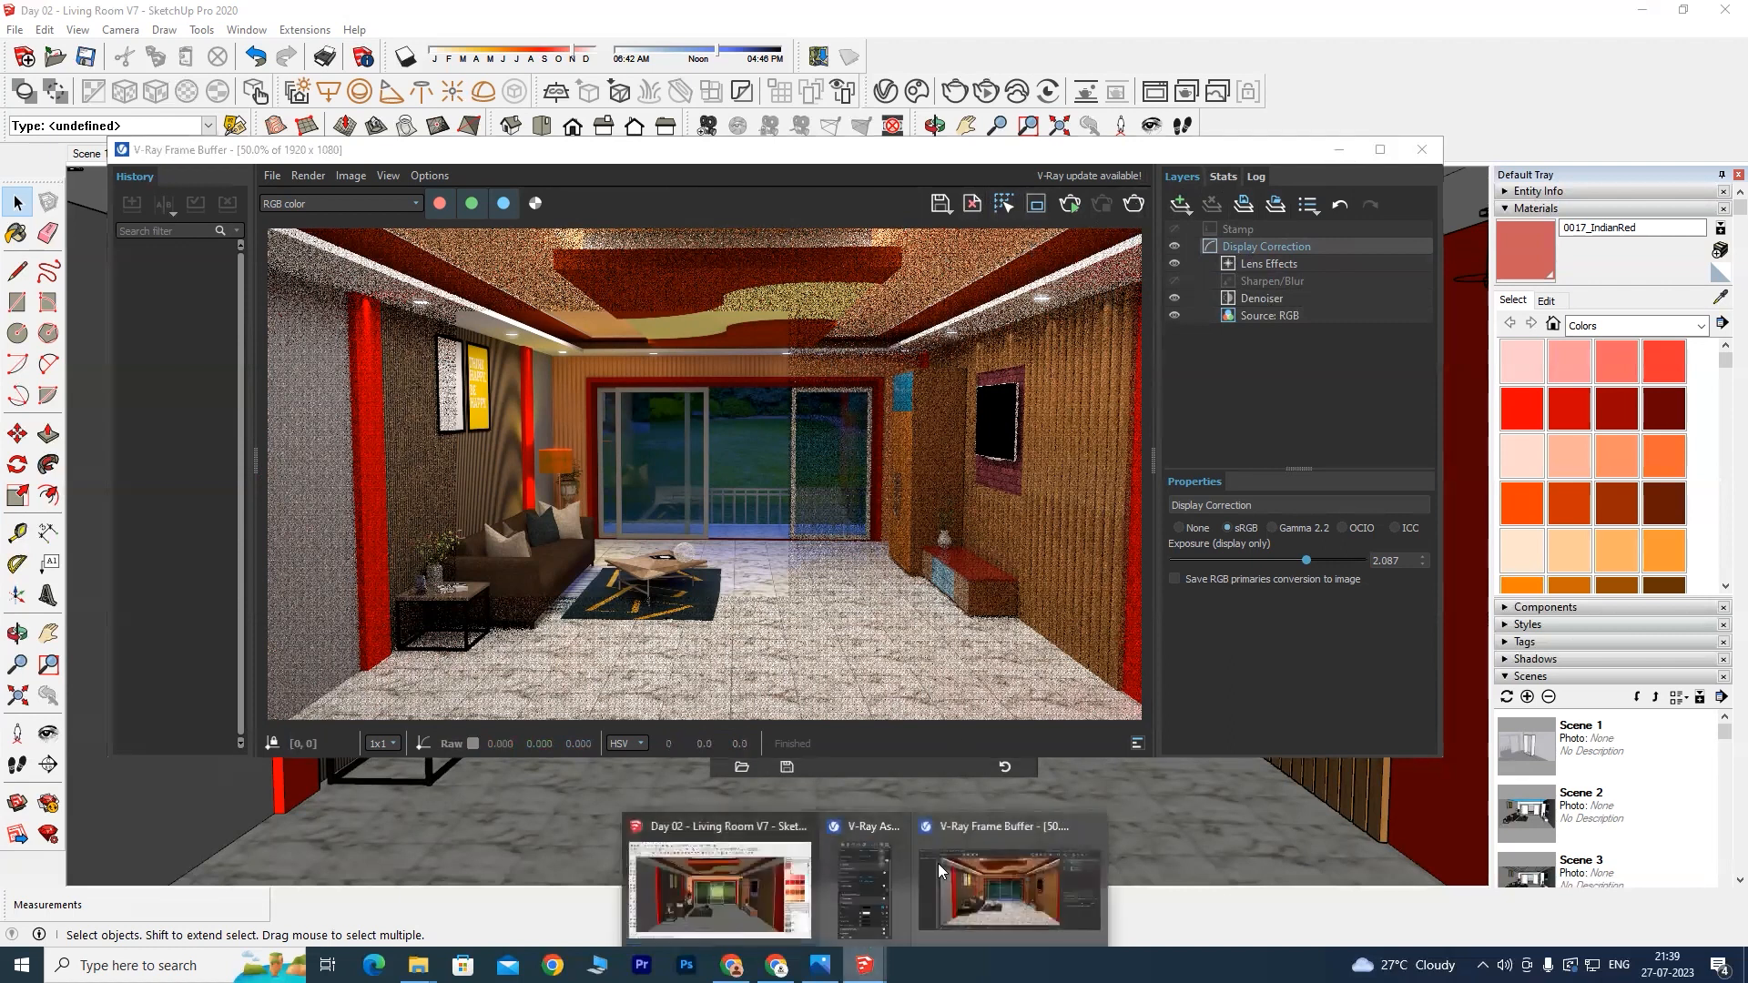
left_click(872, 894)
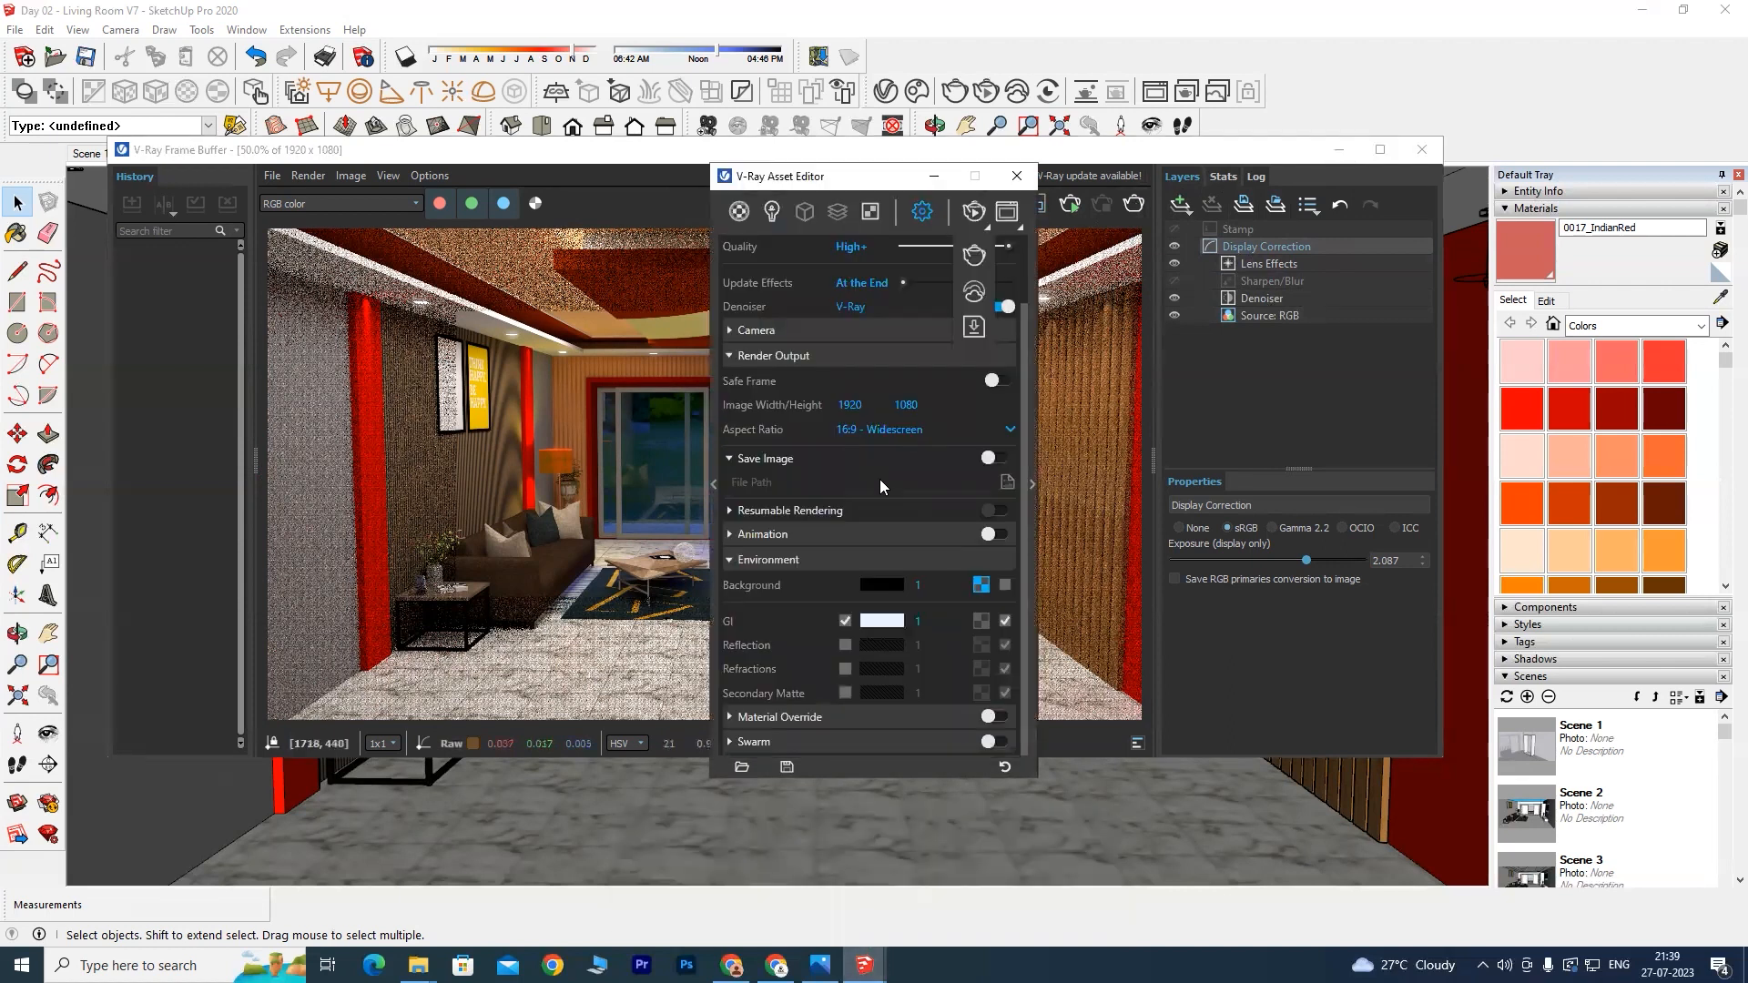
left_click(728, 561)
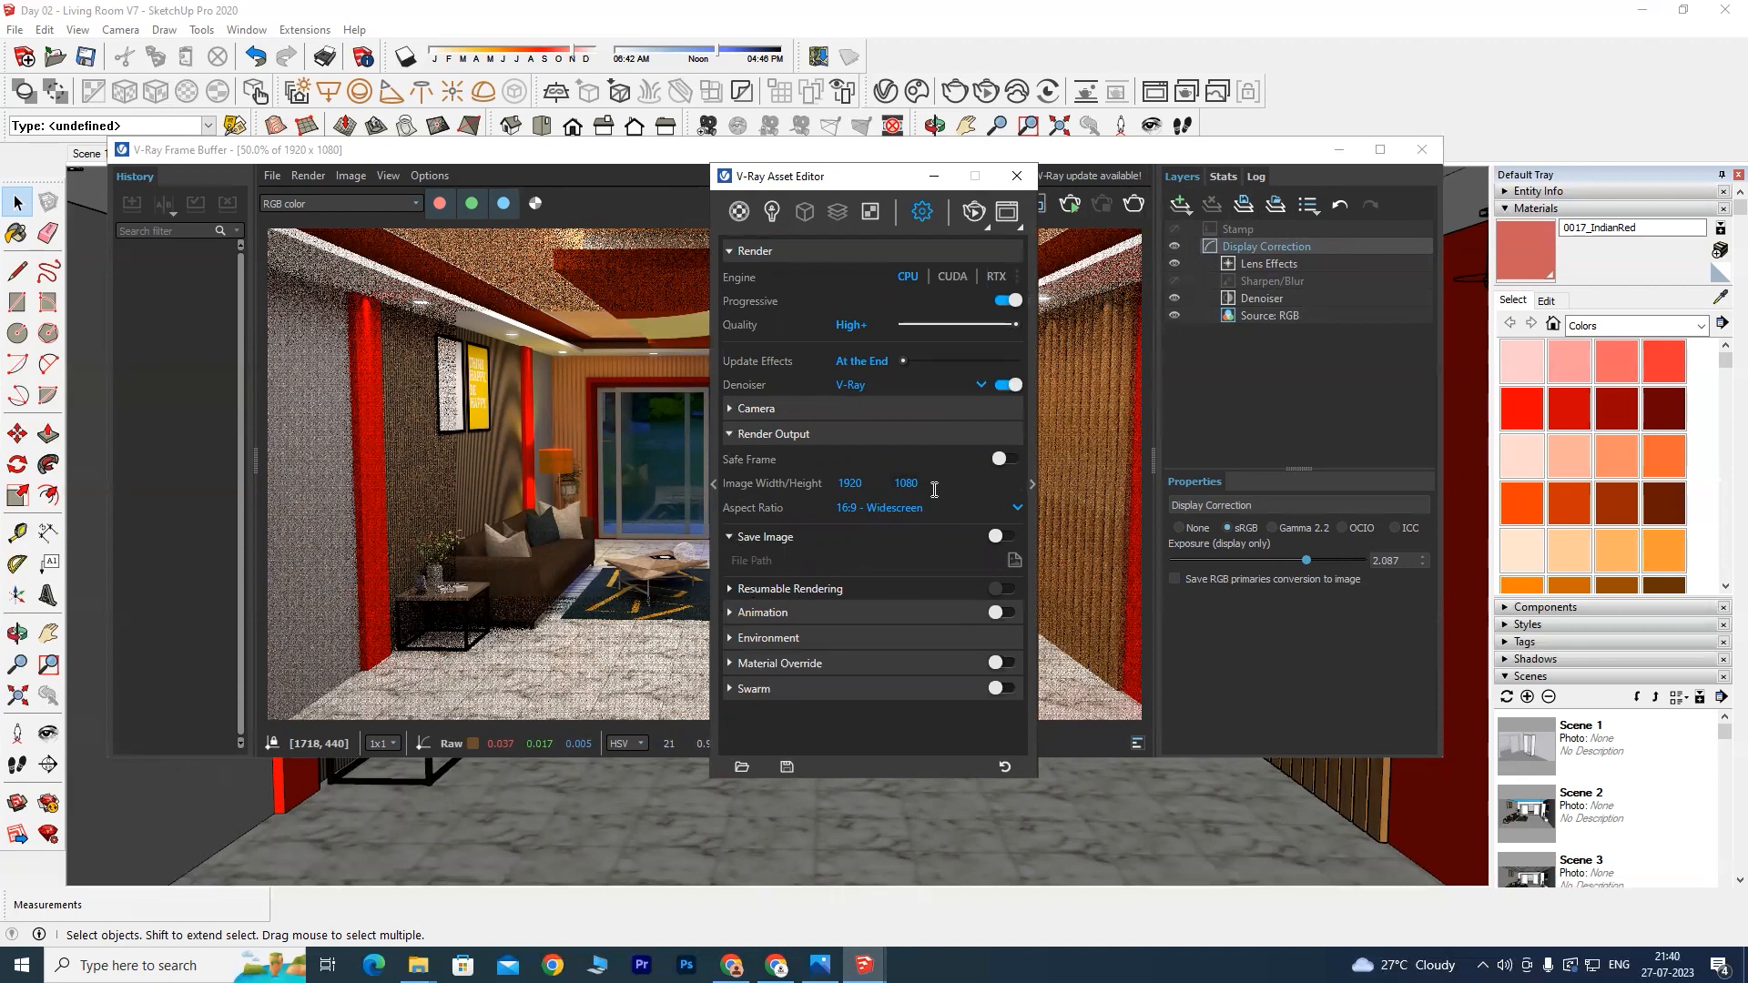
left_click(731, 638)
scroll(912, 557, "down", 1)
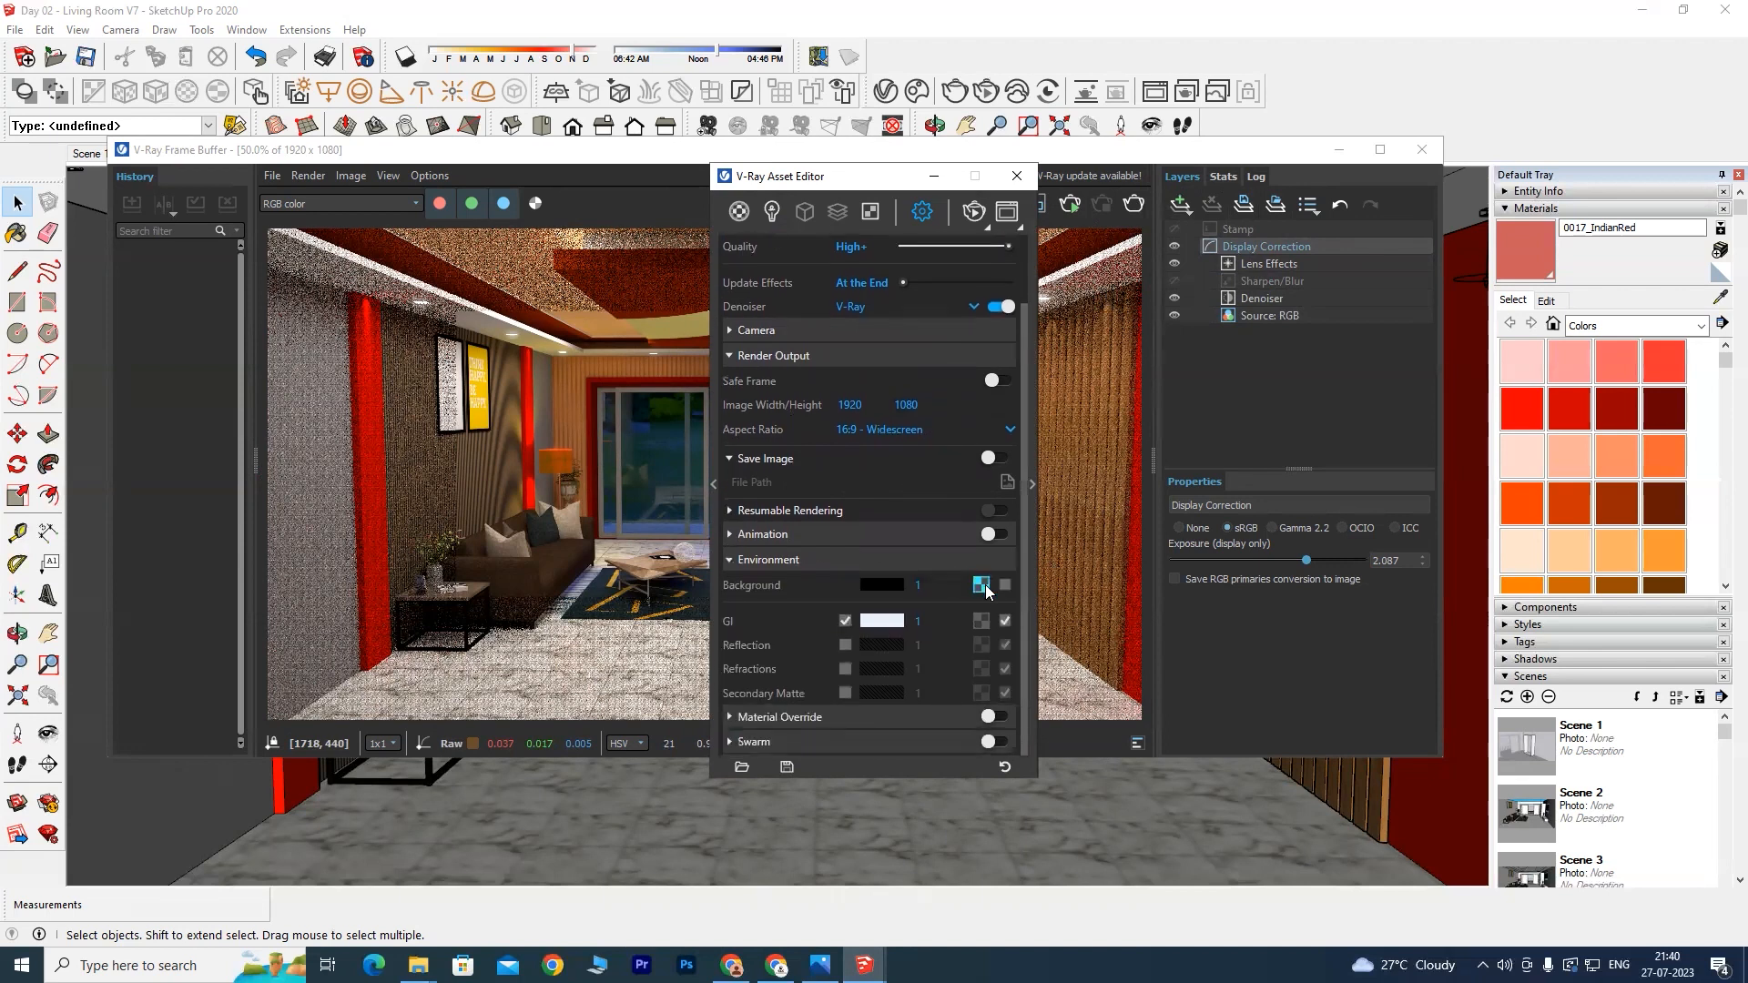
left_click(981, 586)
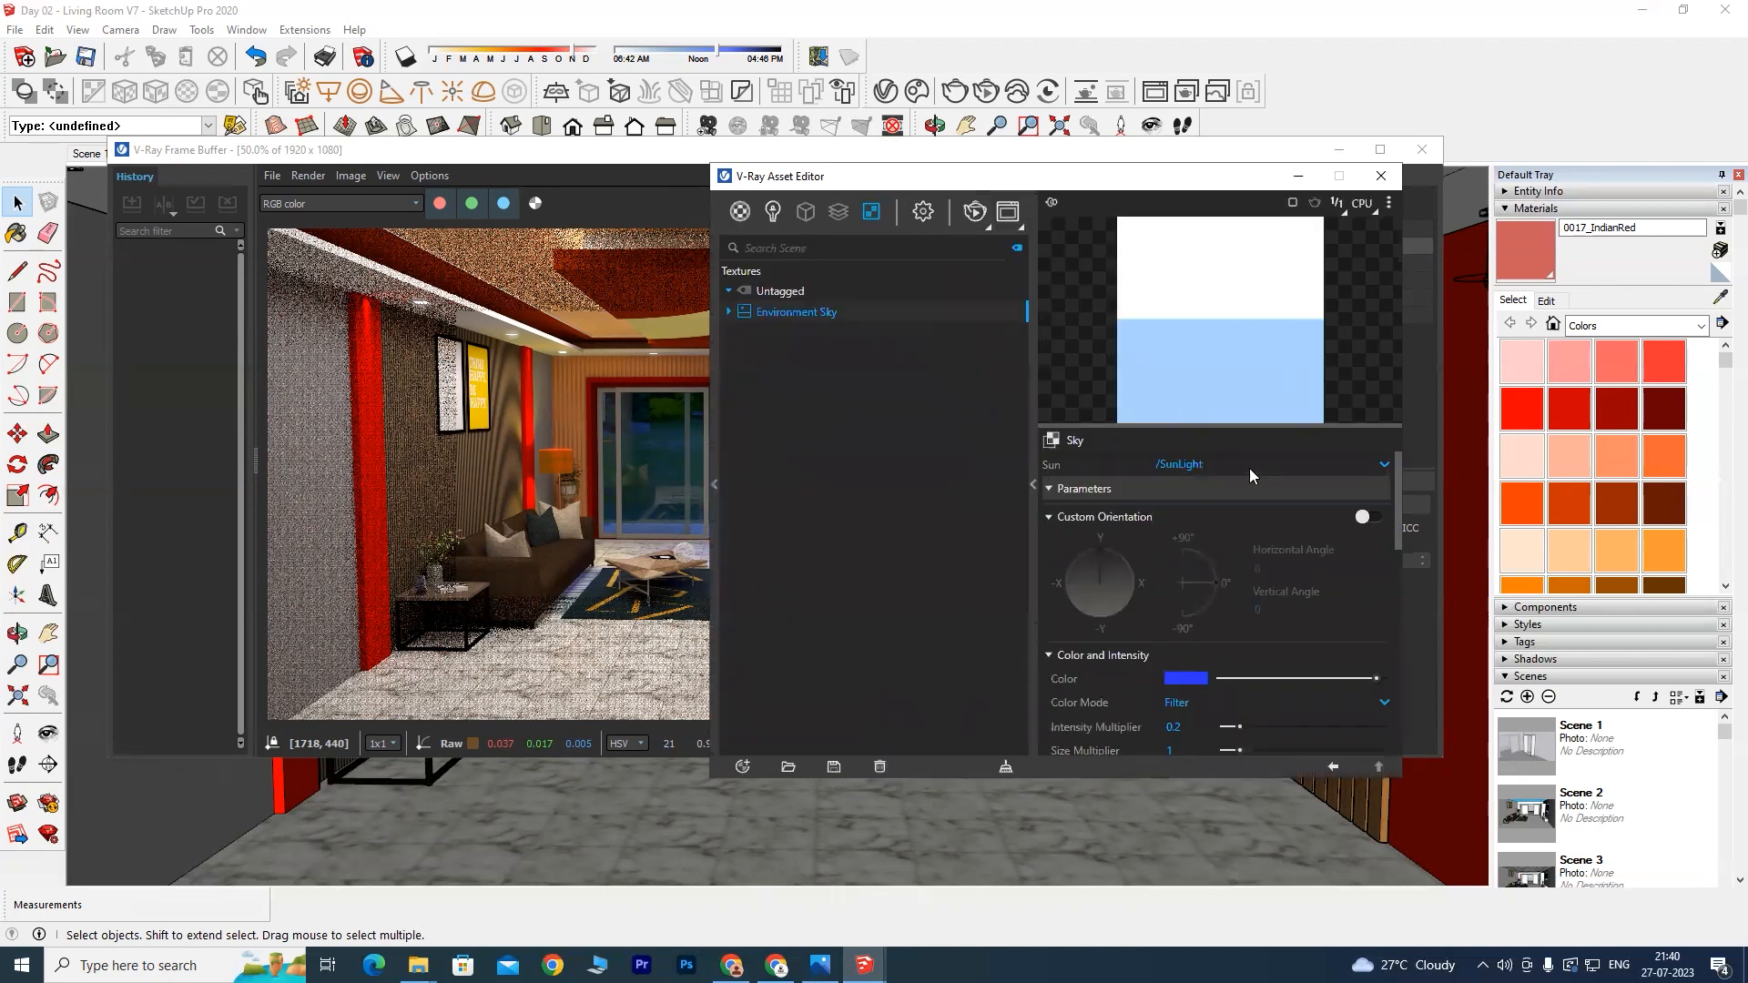
scroll(1318, 598, "down", 10)
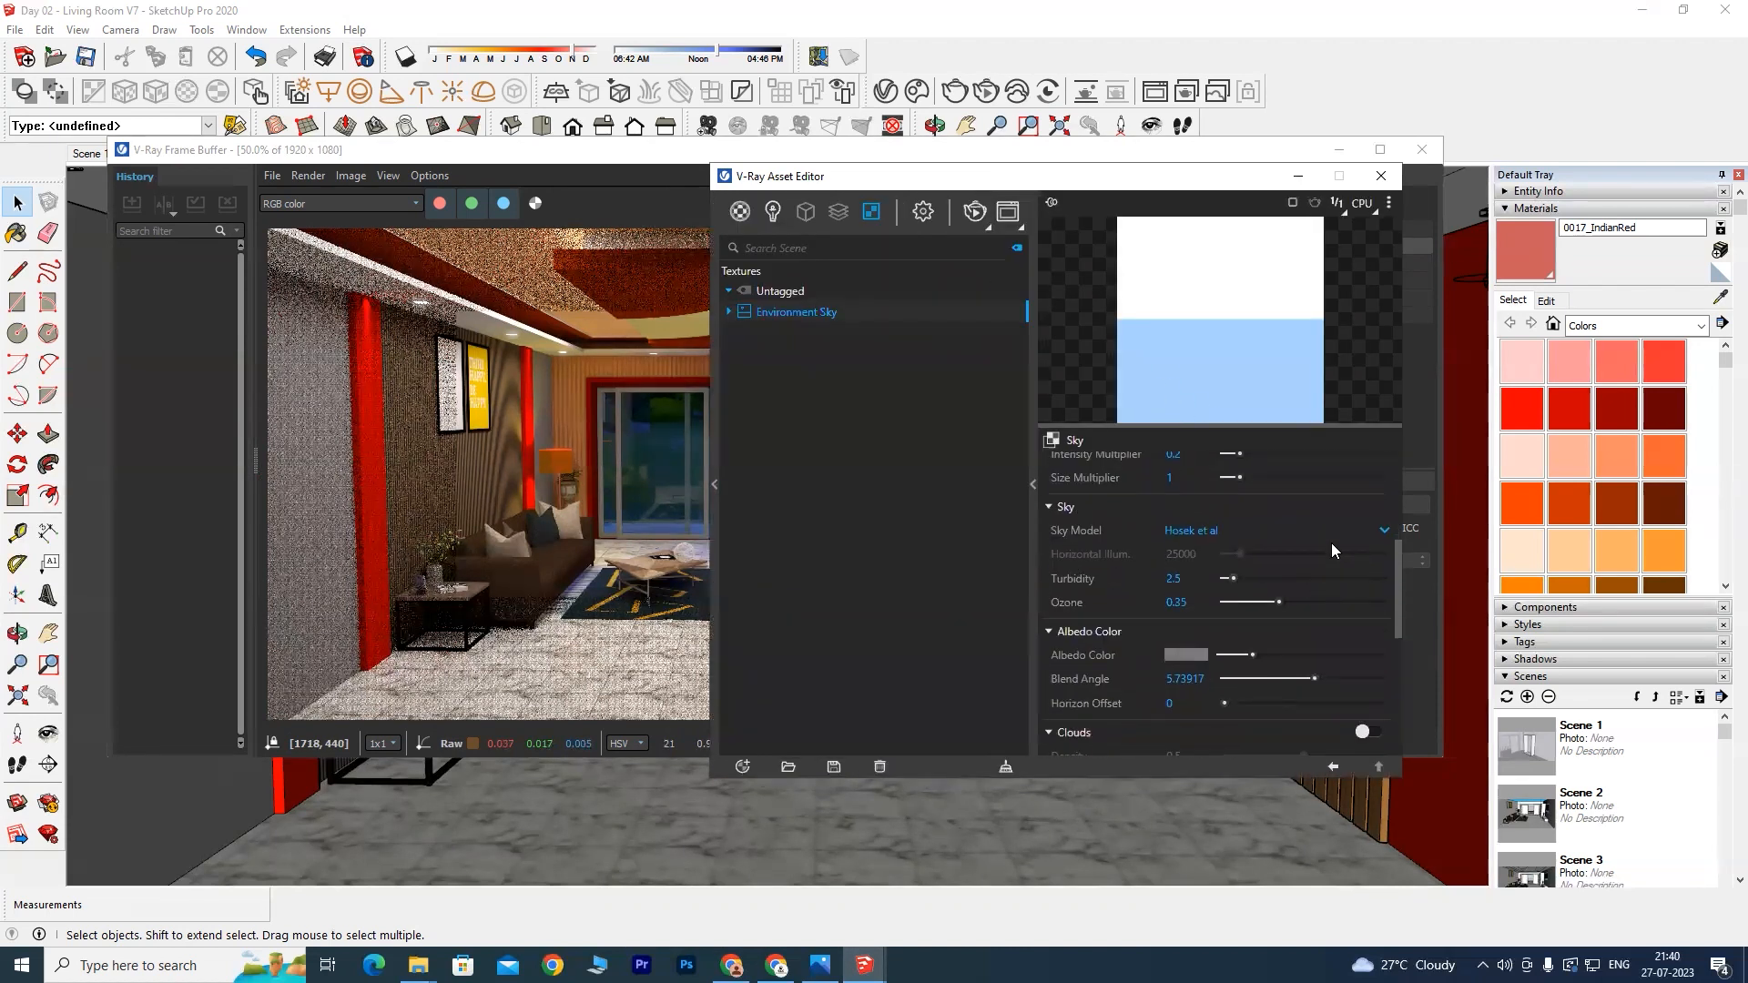
scroll(1271, 597, "up", 8)
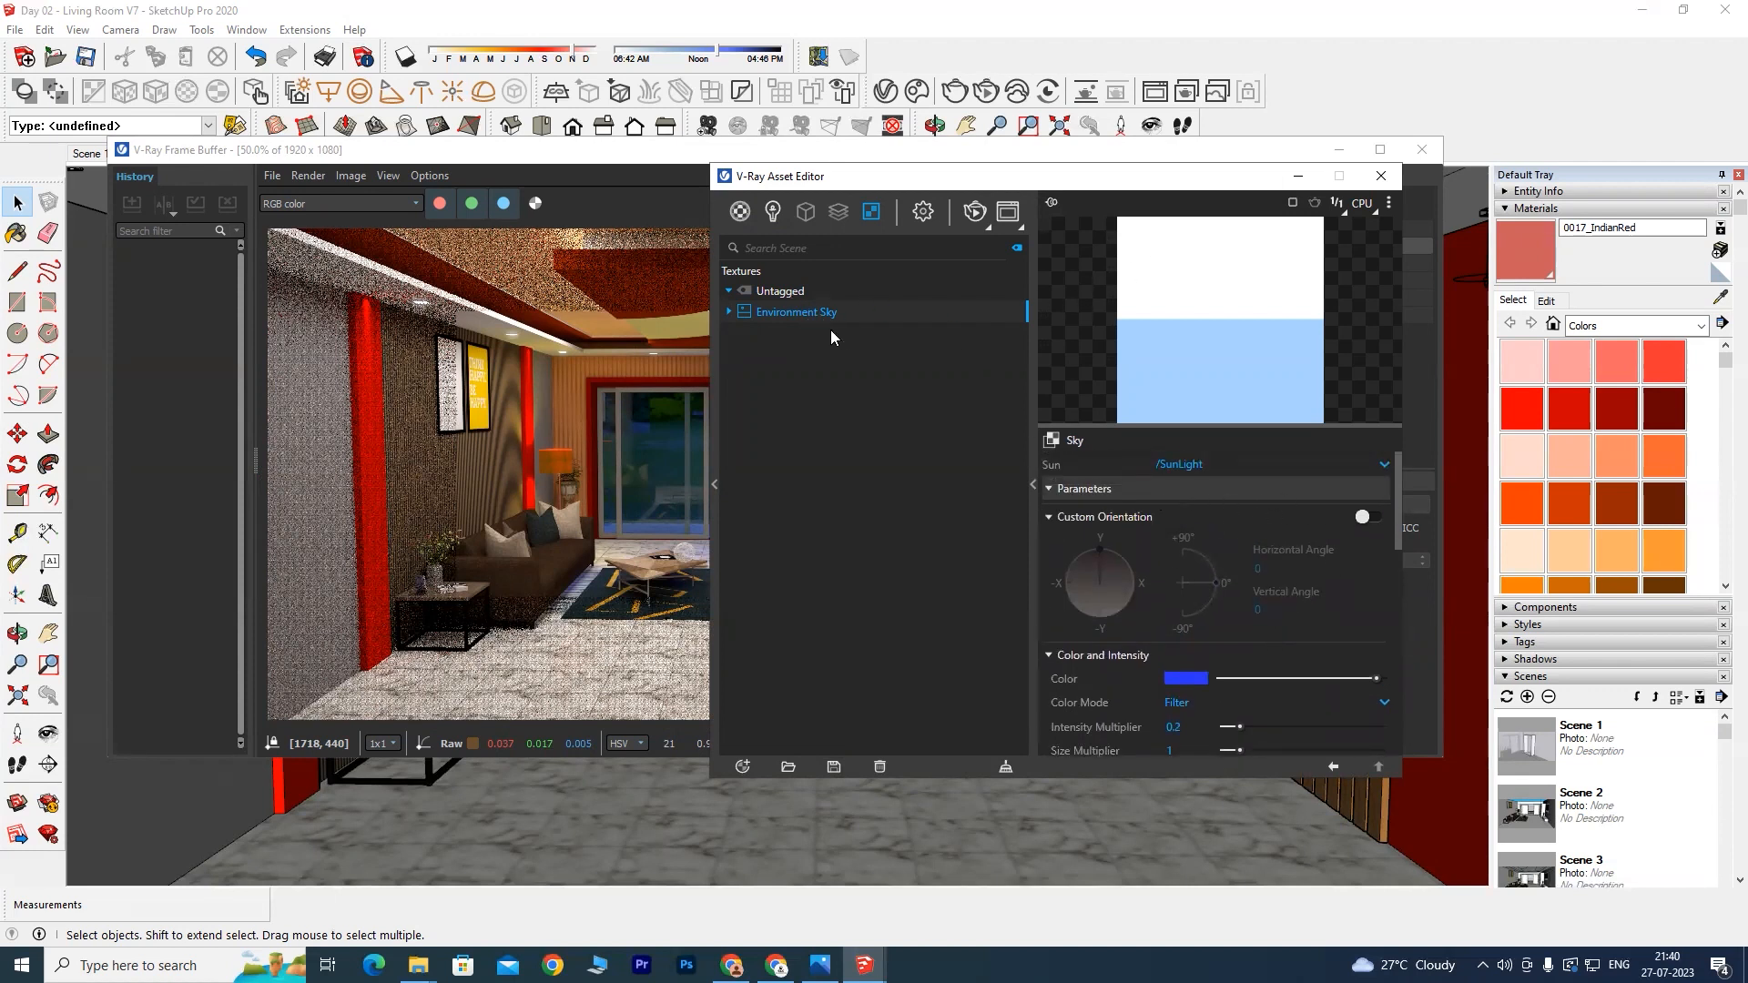
Step: Expand the Environment Sky texture and examine the settings of its linked SunLight
left_click(729, 312)
left_click(800, 334)
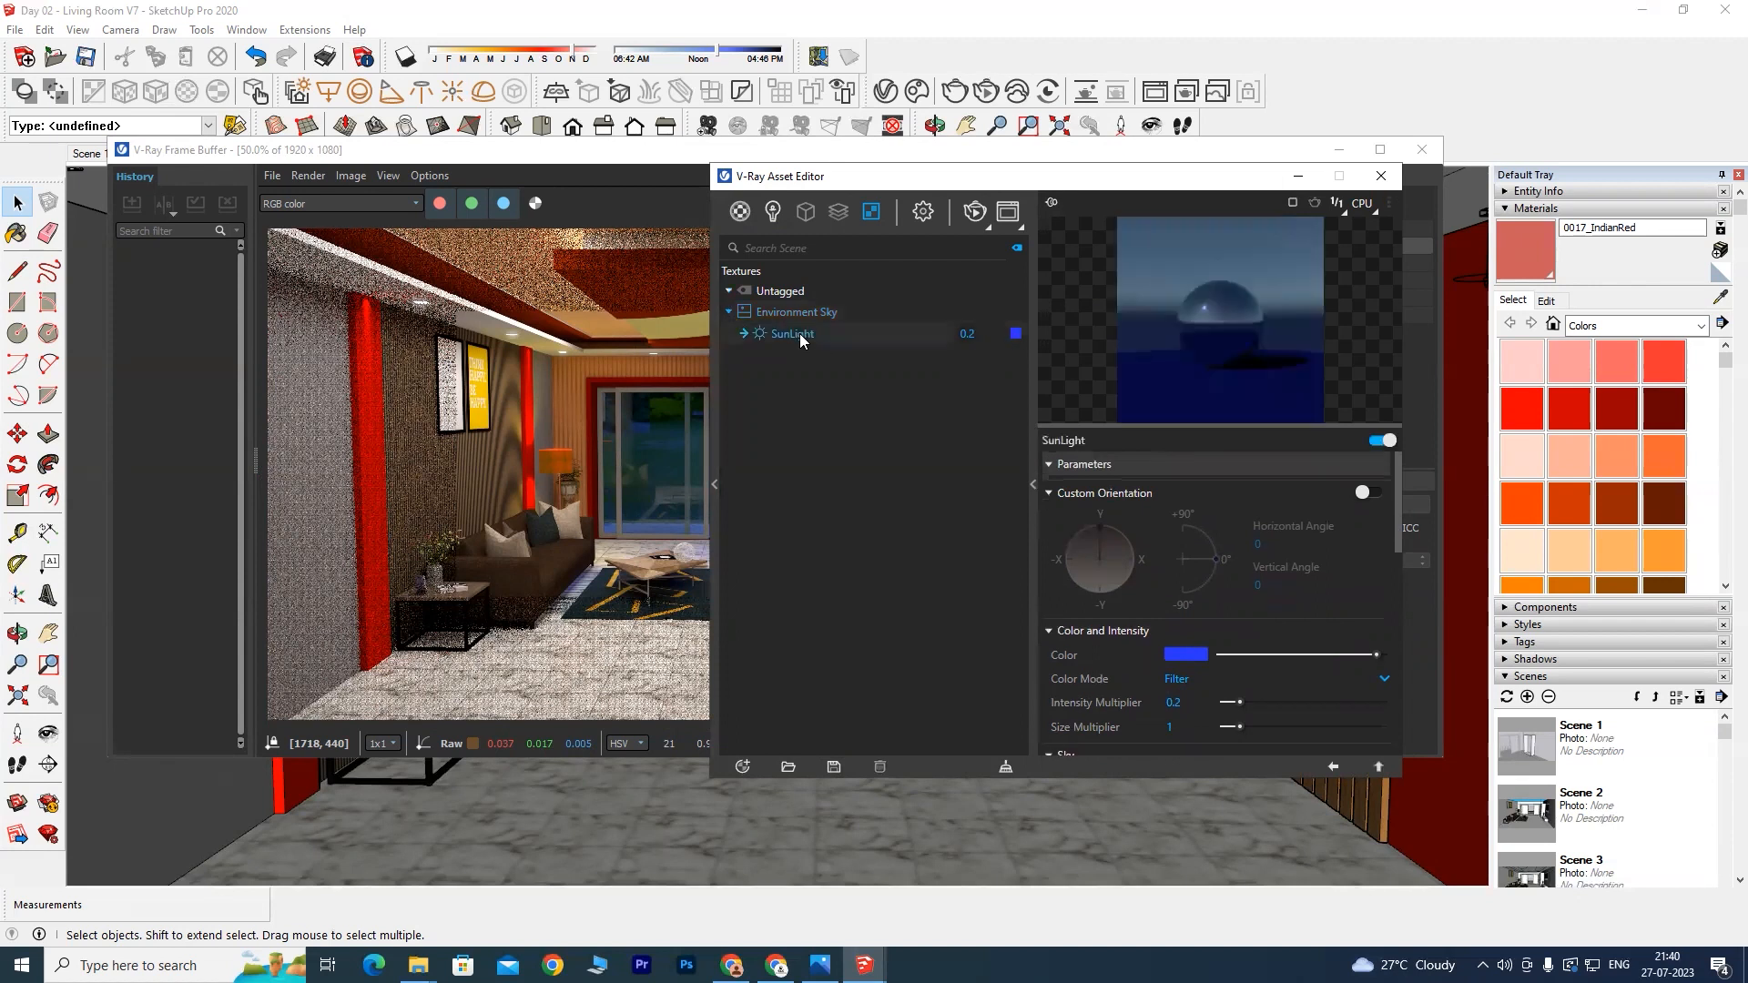
left_click(794, 313)
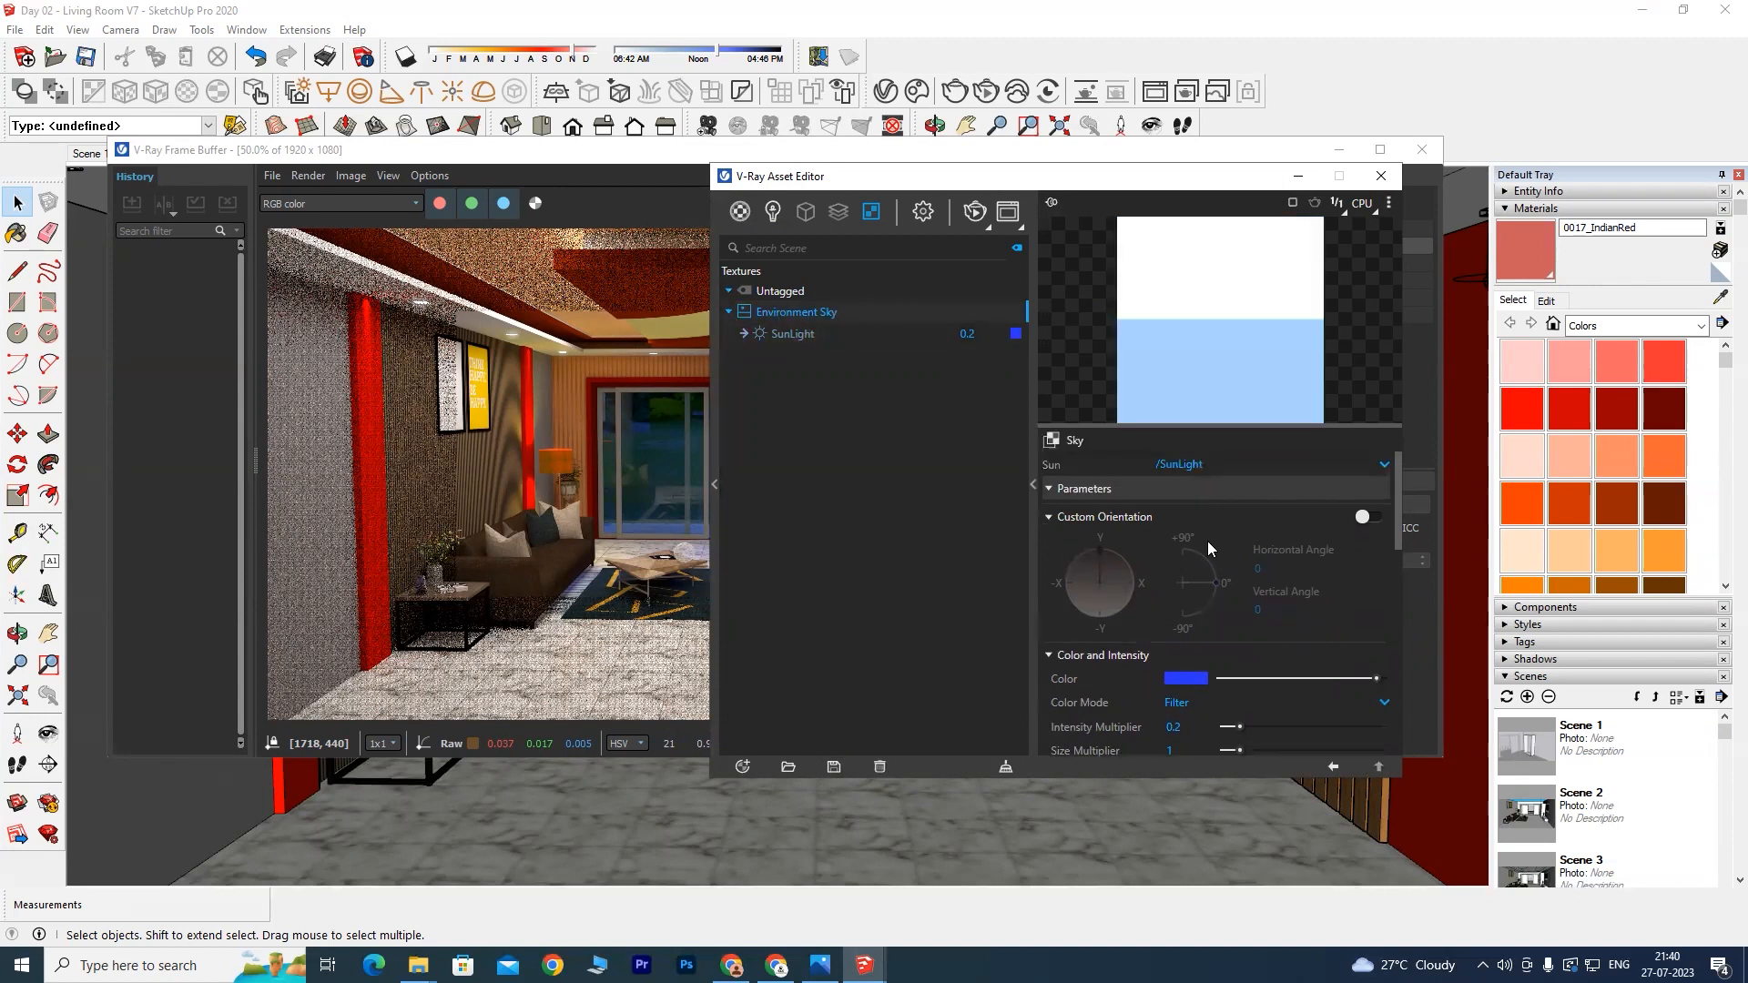
Step: Return to the render settings and try the volumetric environment with its Aerial Perspective type, leaving it switched off
left_click(923, 212)
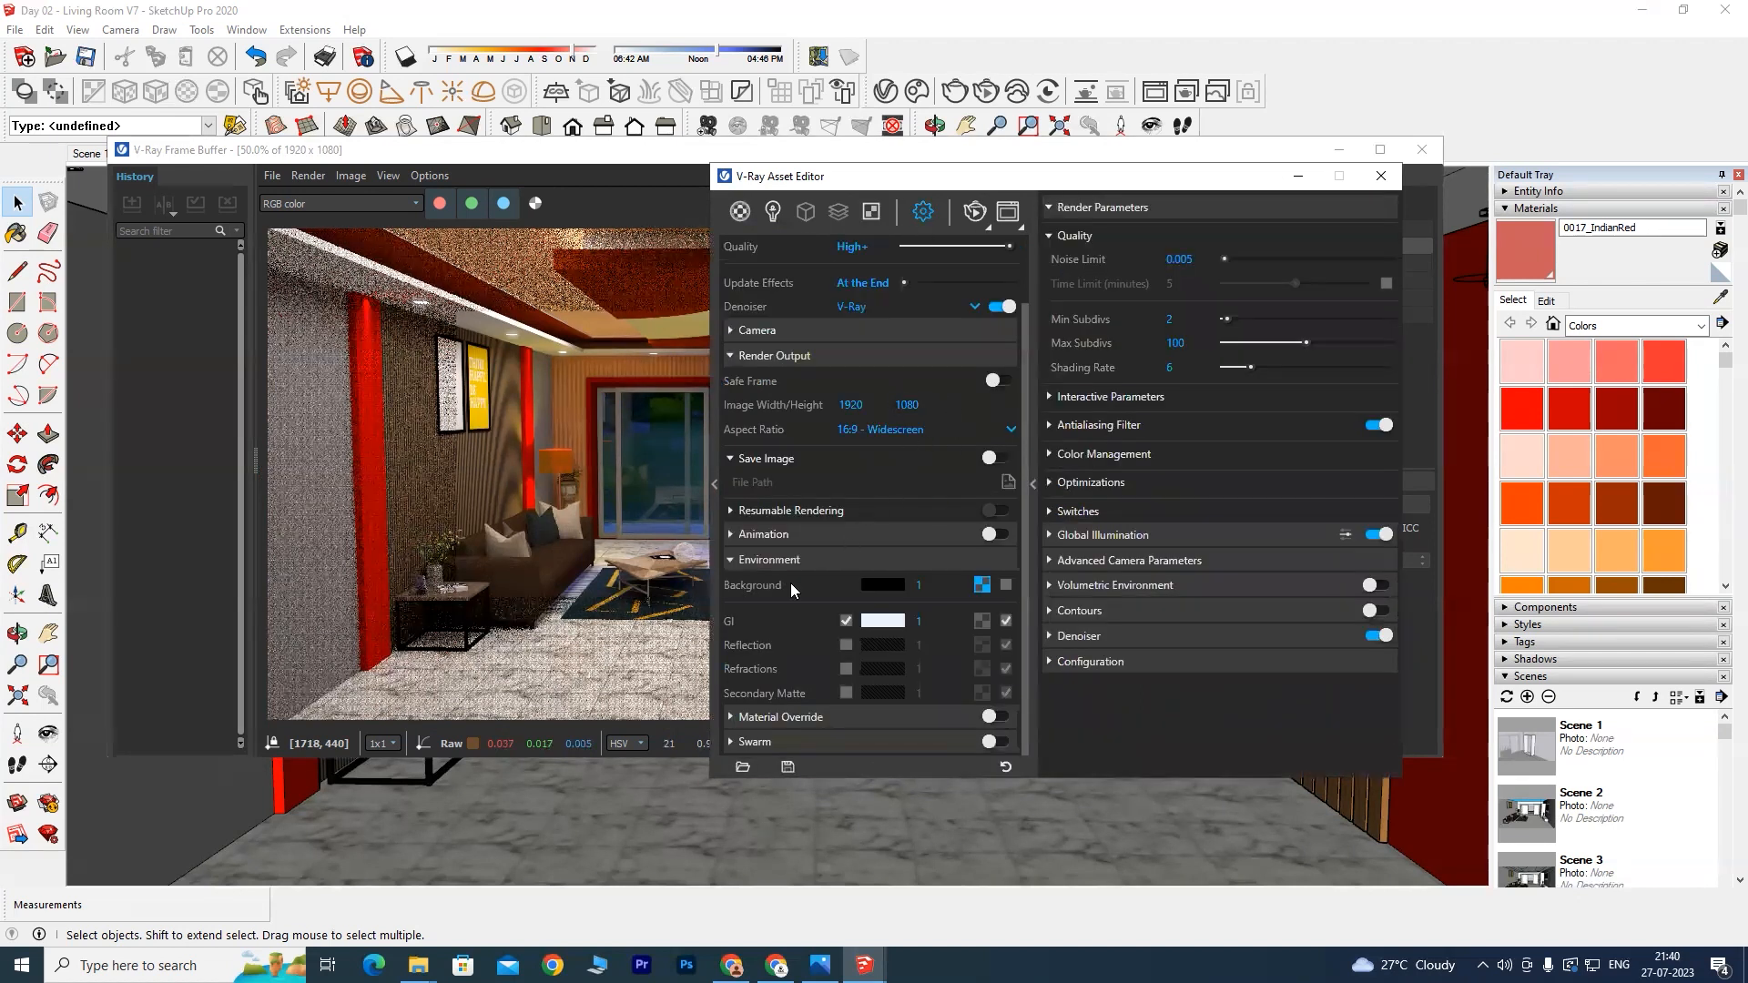
left_click(1050, 588)
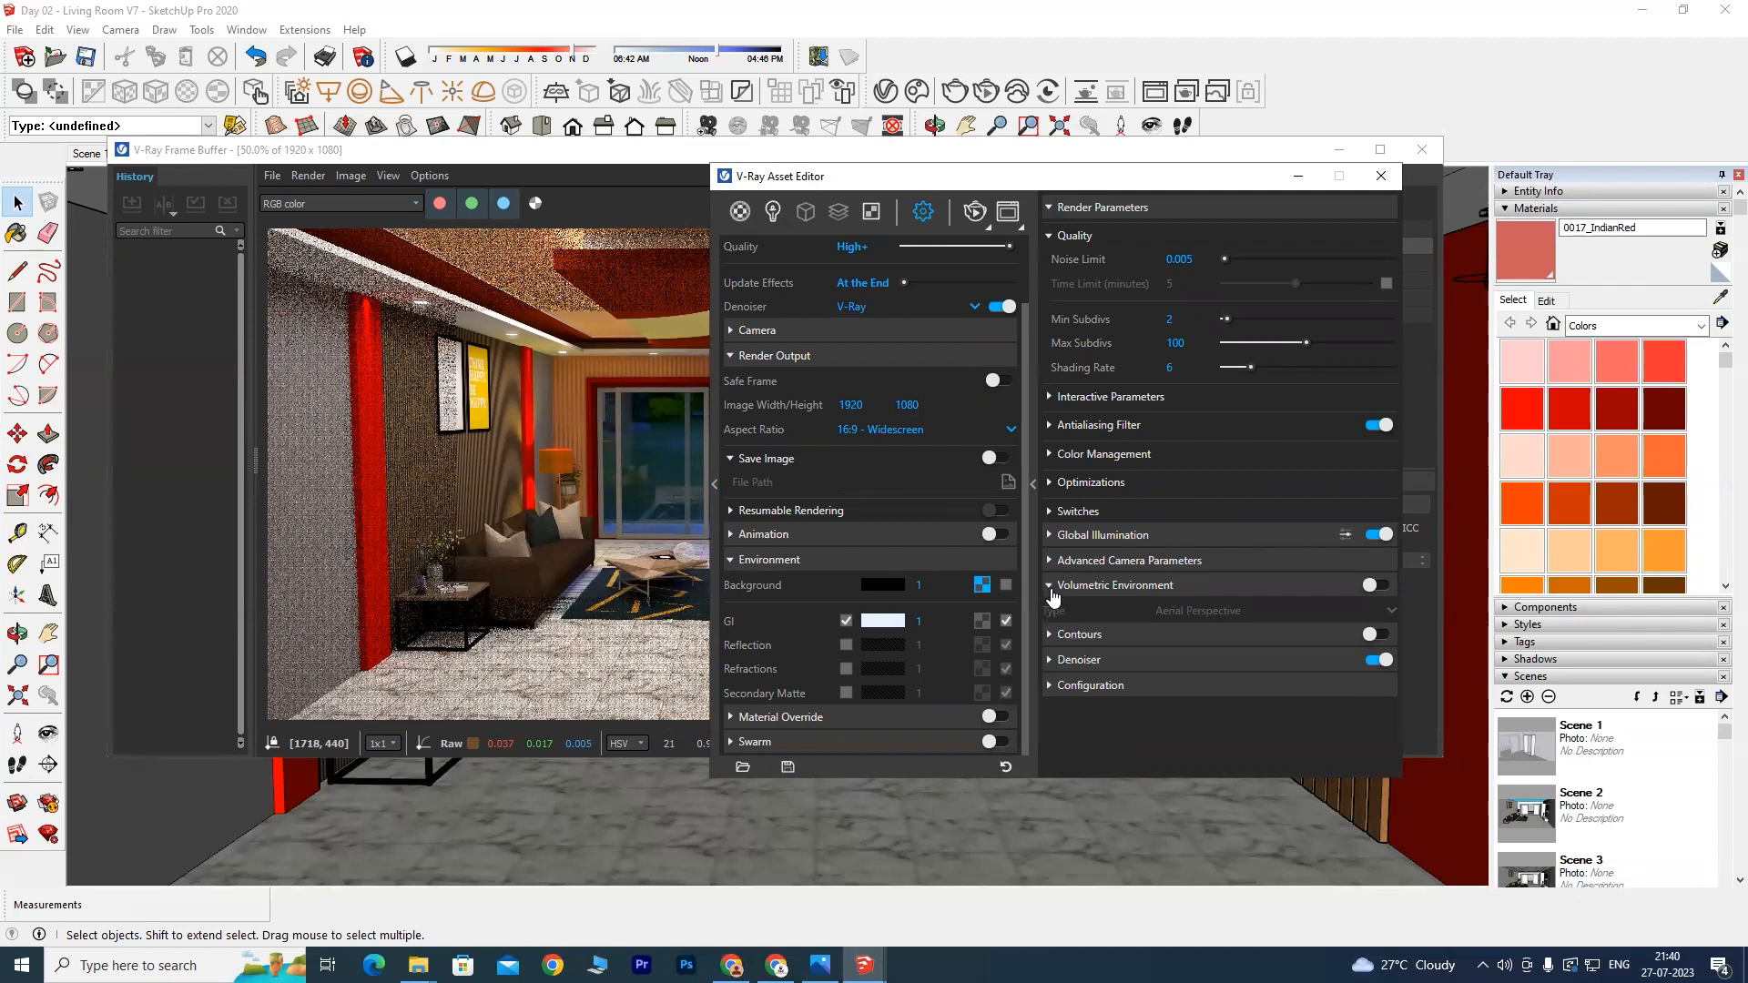
left_click(1376, 586)
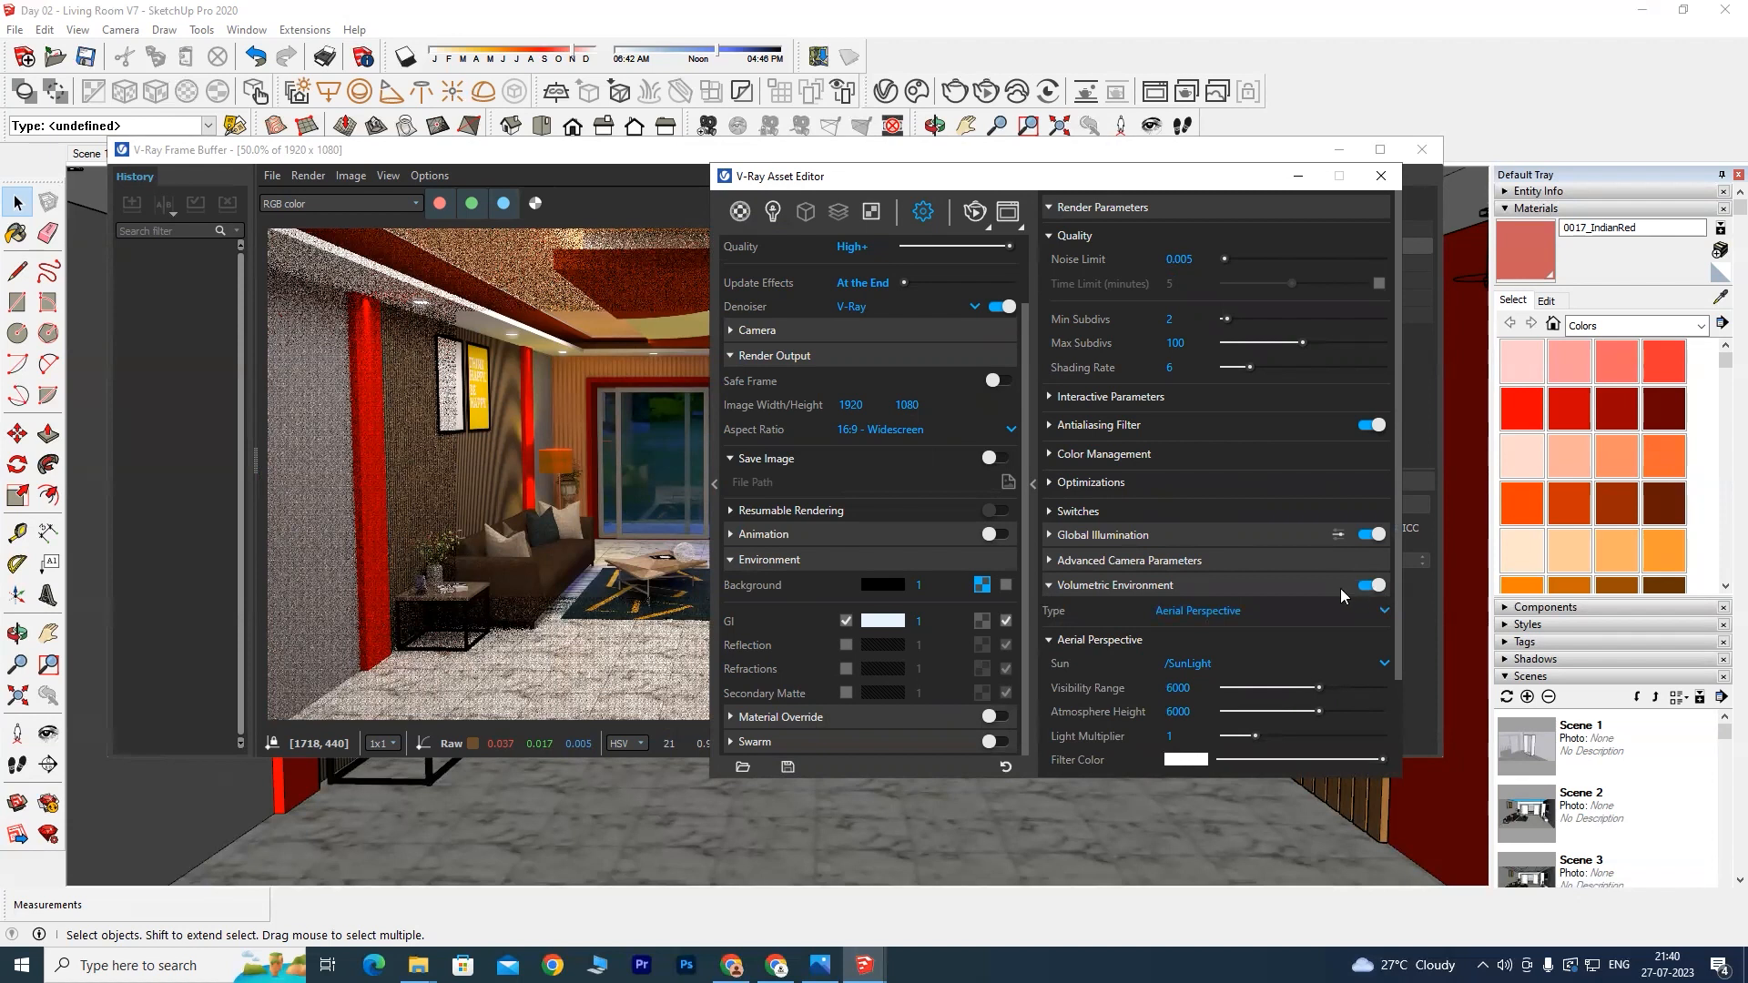
left_click(1342, 592)
left_click(1374, 585)
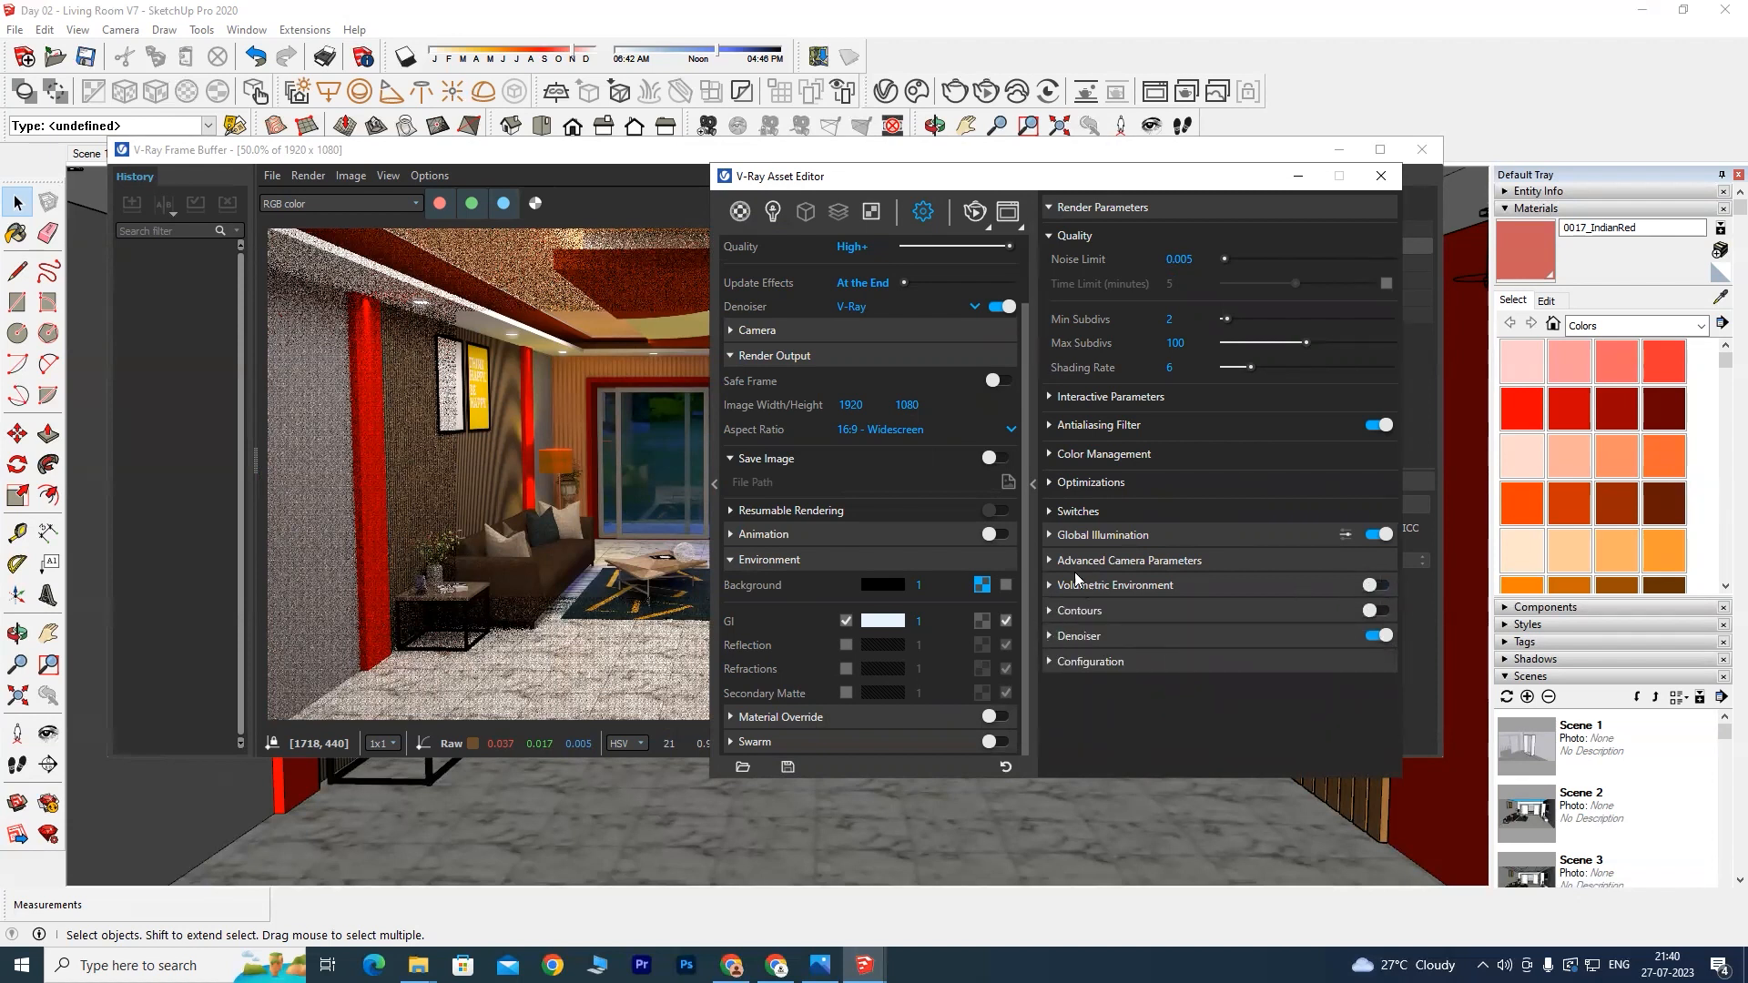
Step: Expand the Global Illumination settings and review the primary ray engine options, keeping Brute force
left_click(1051, 537)
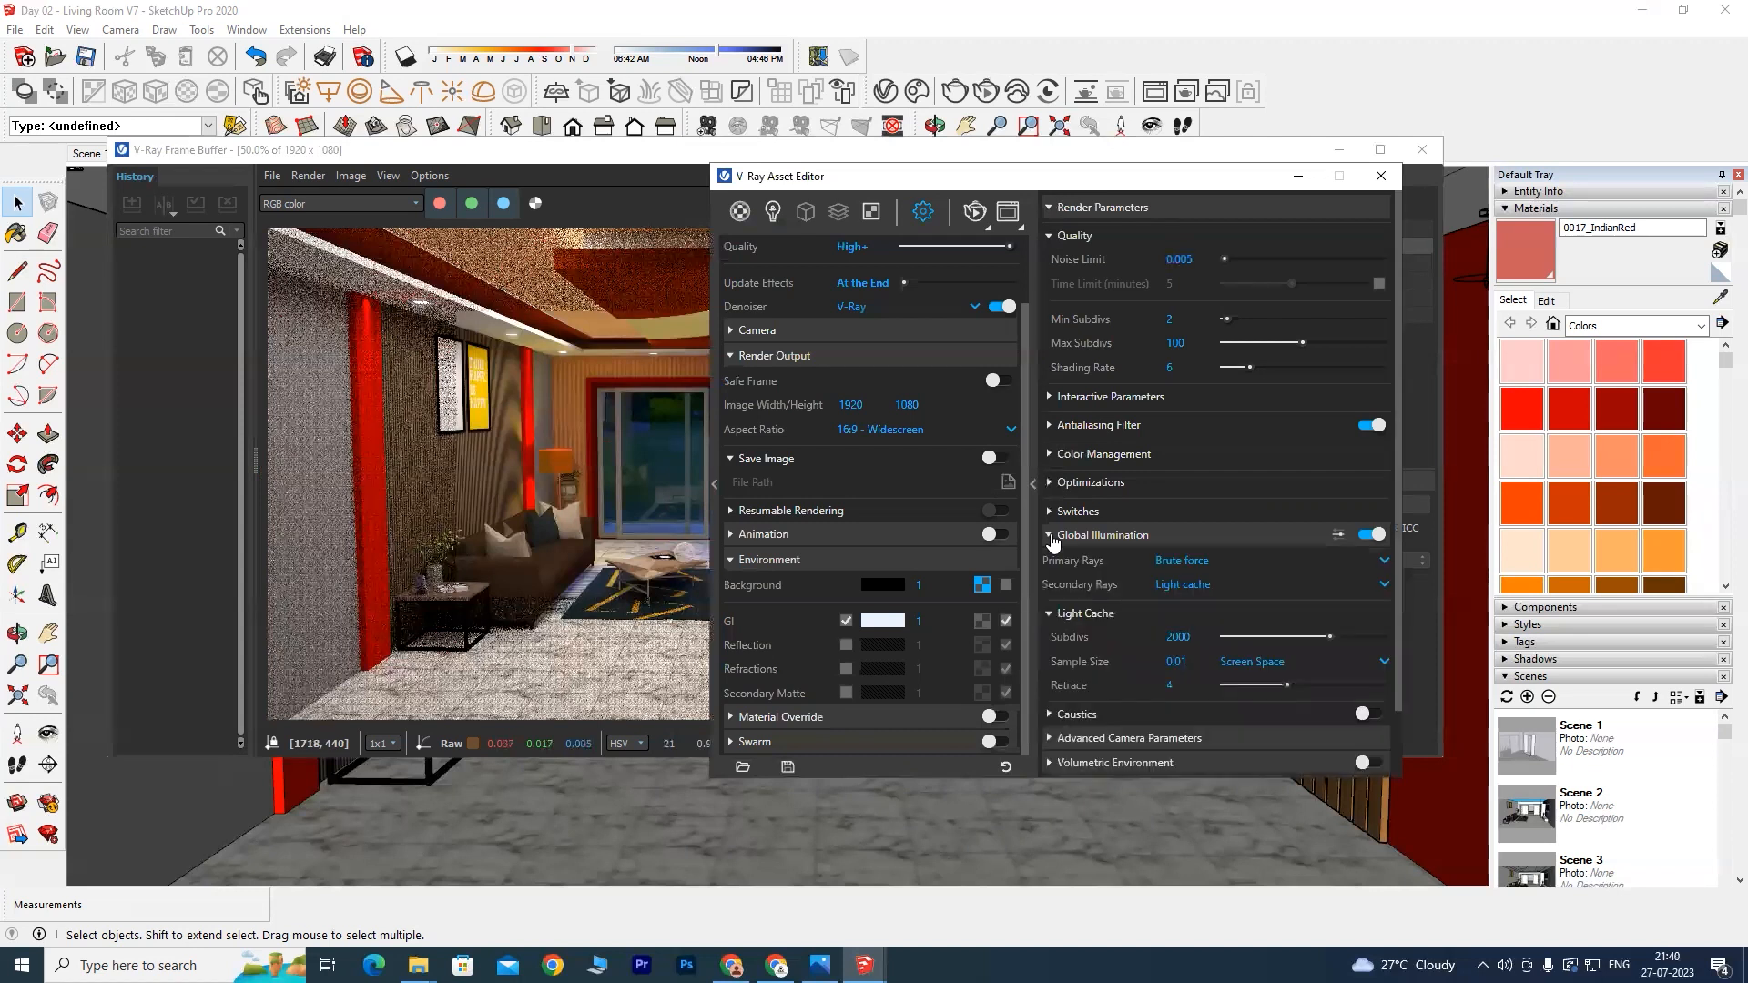
left_click(1191, 564)
left_click(1212, 568)
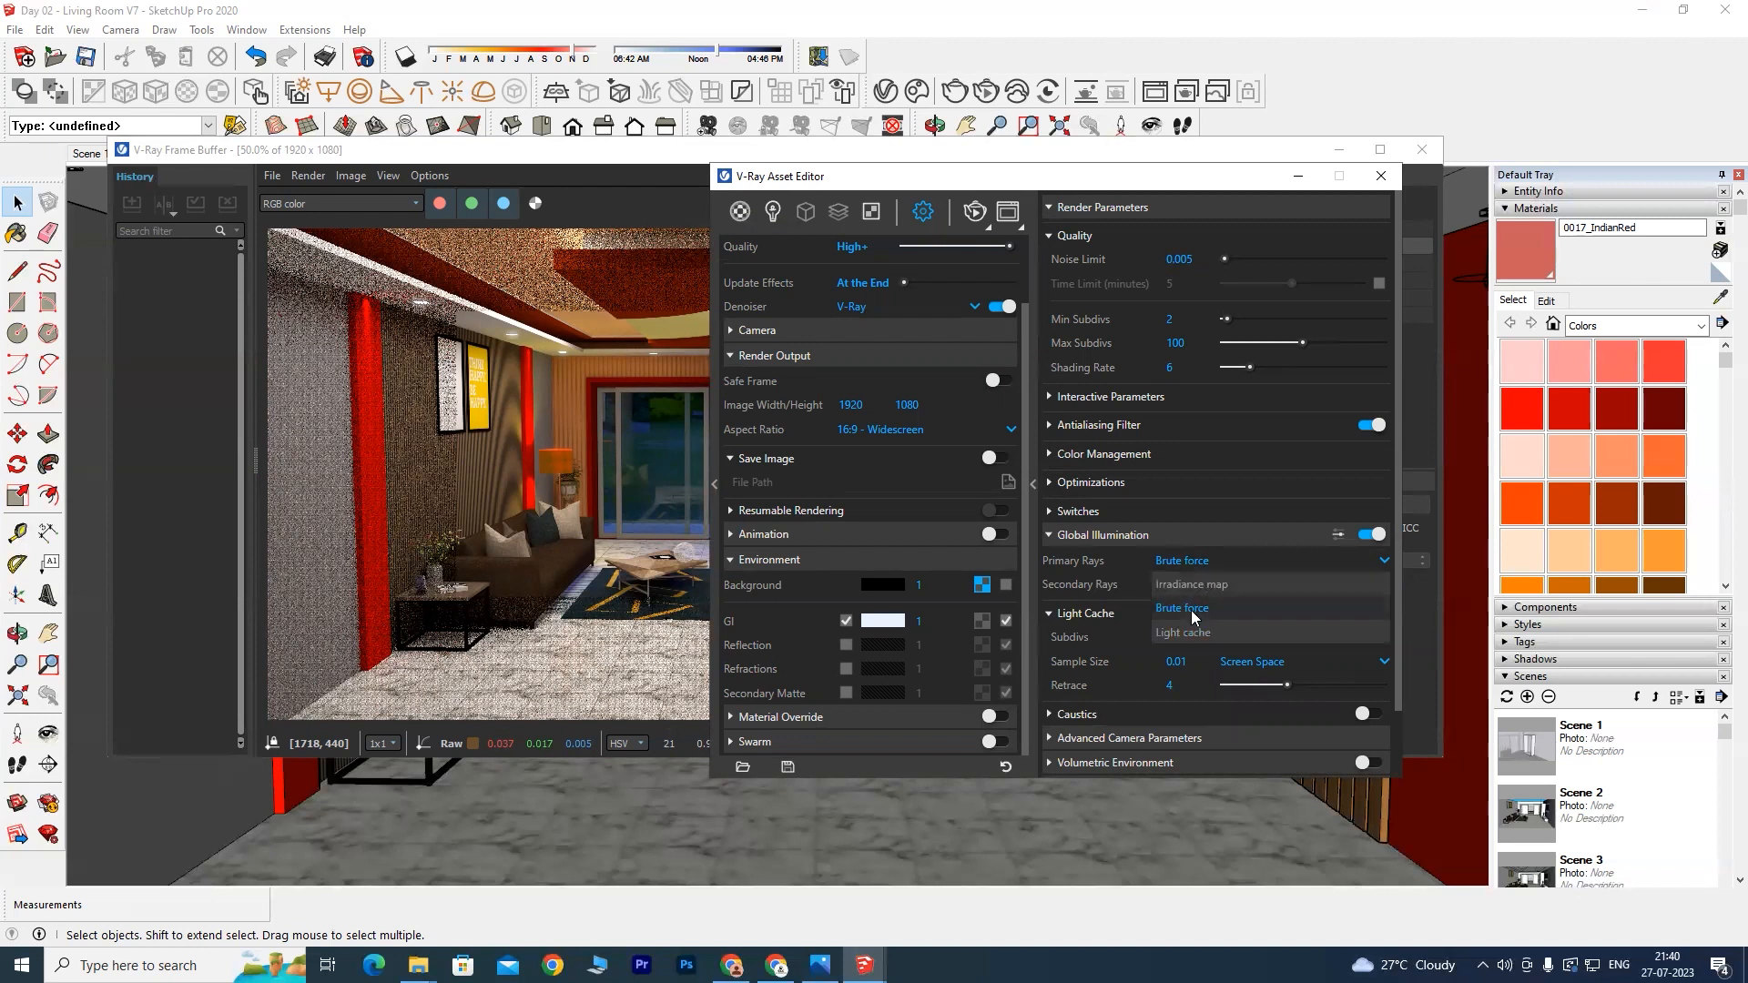
scroll(1298, 572, "down", 1)
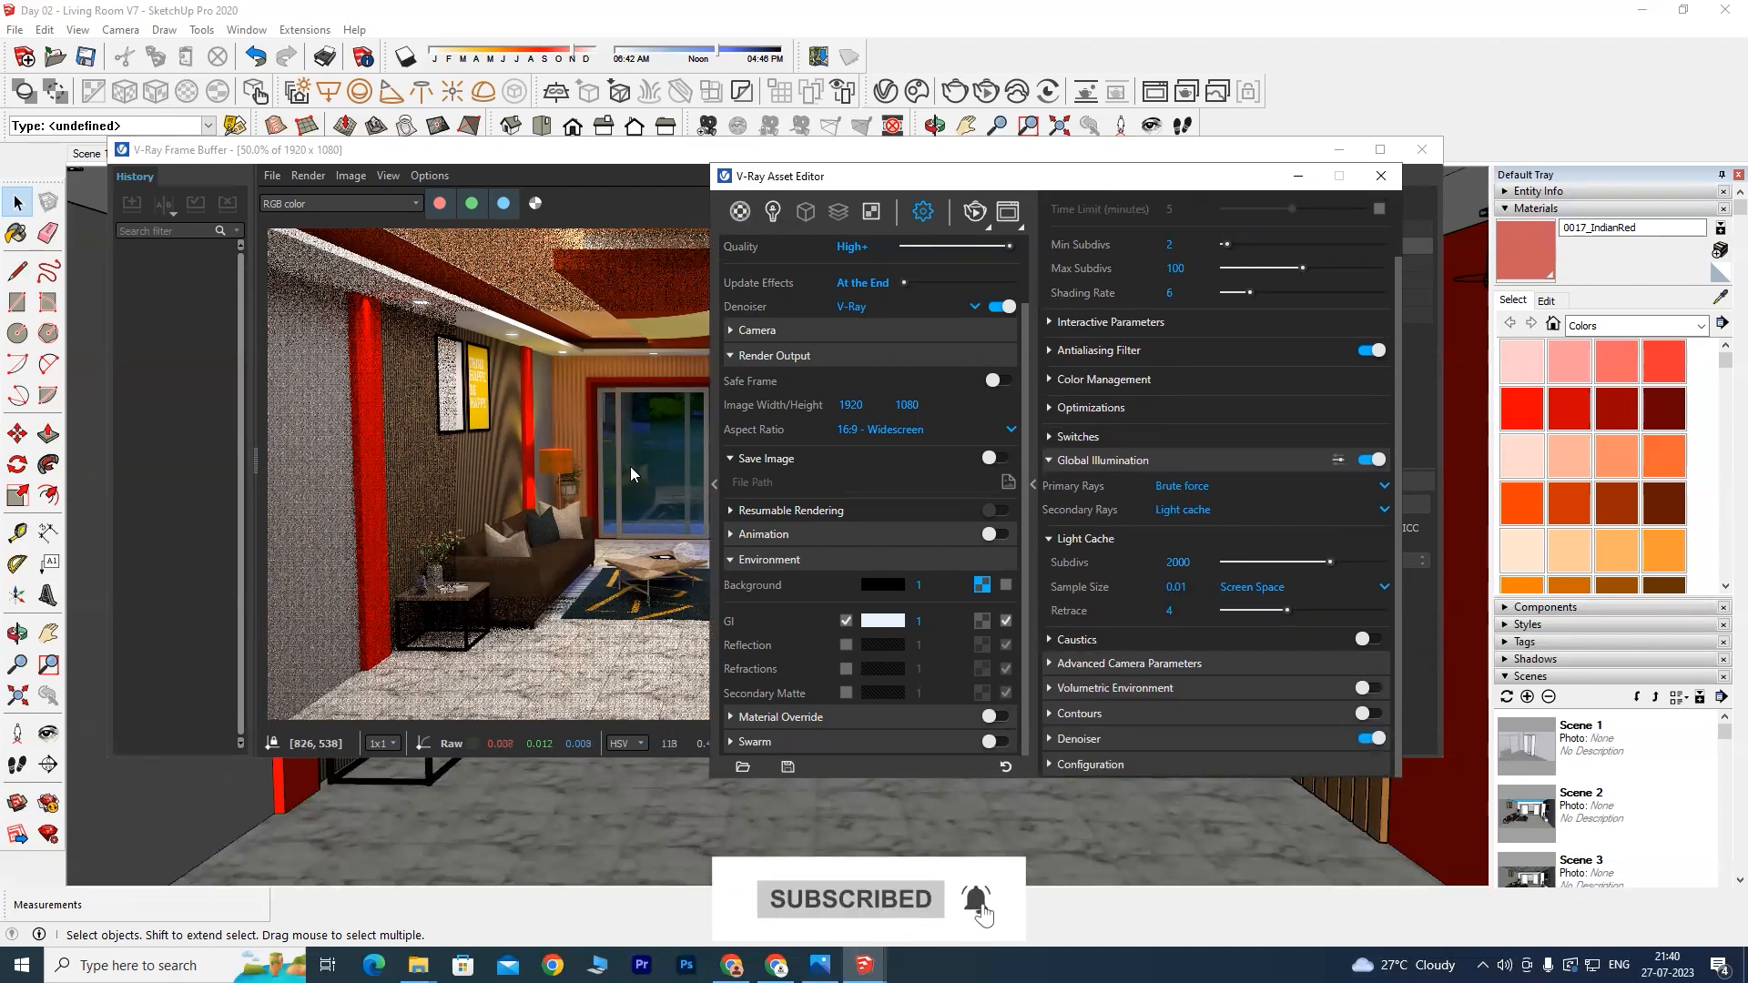
scroll(568, 427, "up", 2)
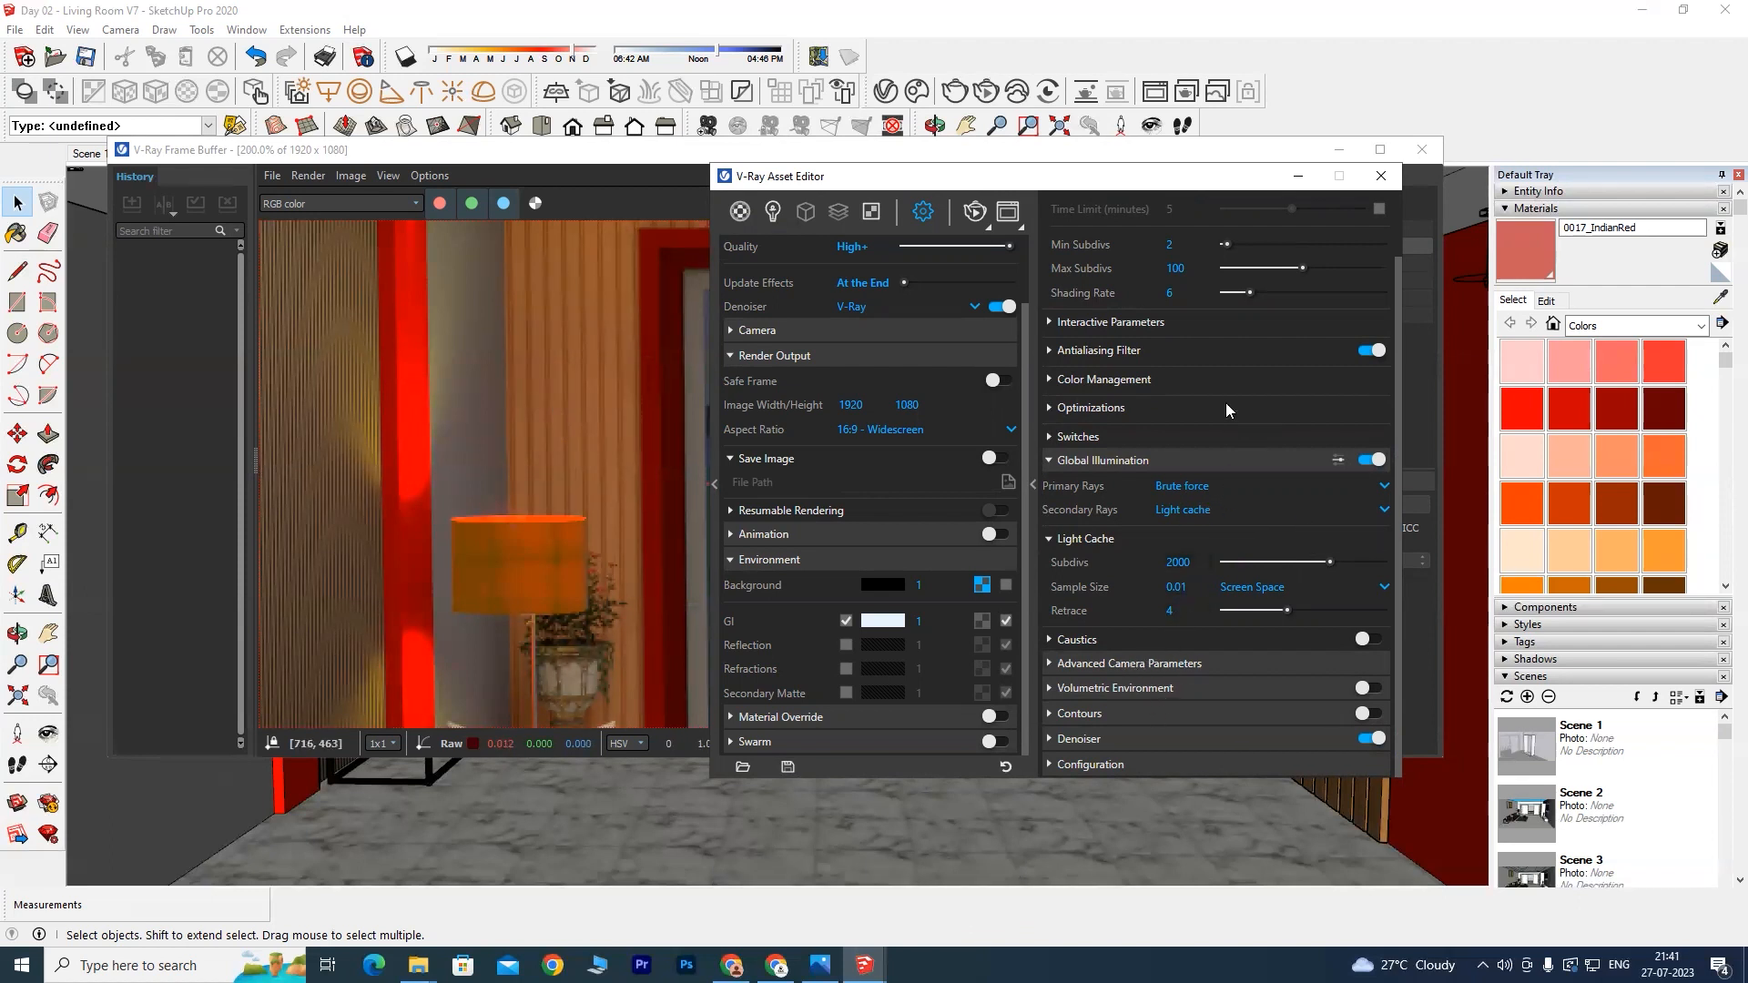
Step: Review the Color Management settings and the Interactive Parameters of the render, collapsing the interactive ones again
scroll(1224, 405, "up", 1)
left_click(1051, 457)
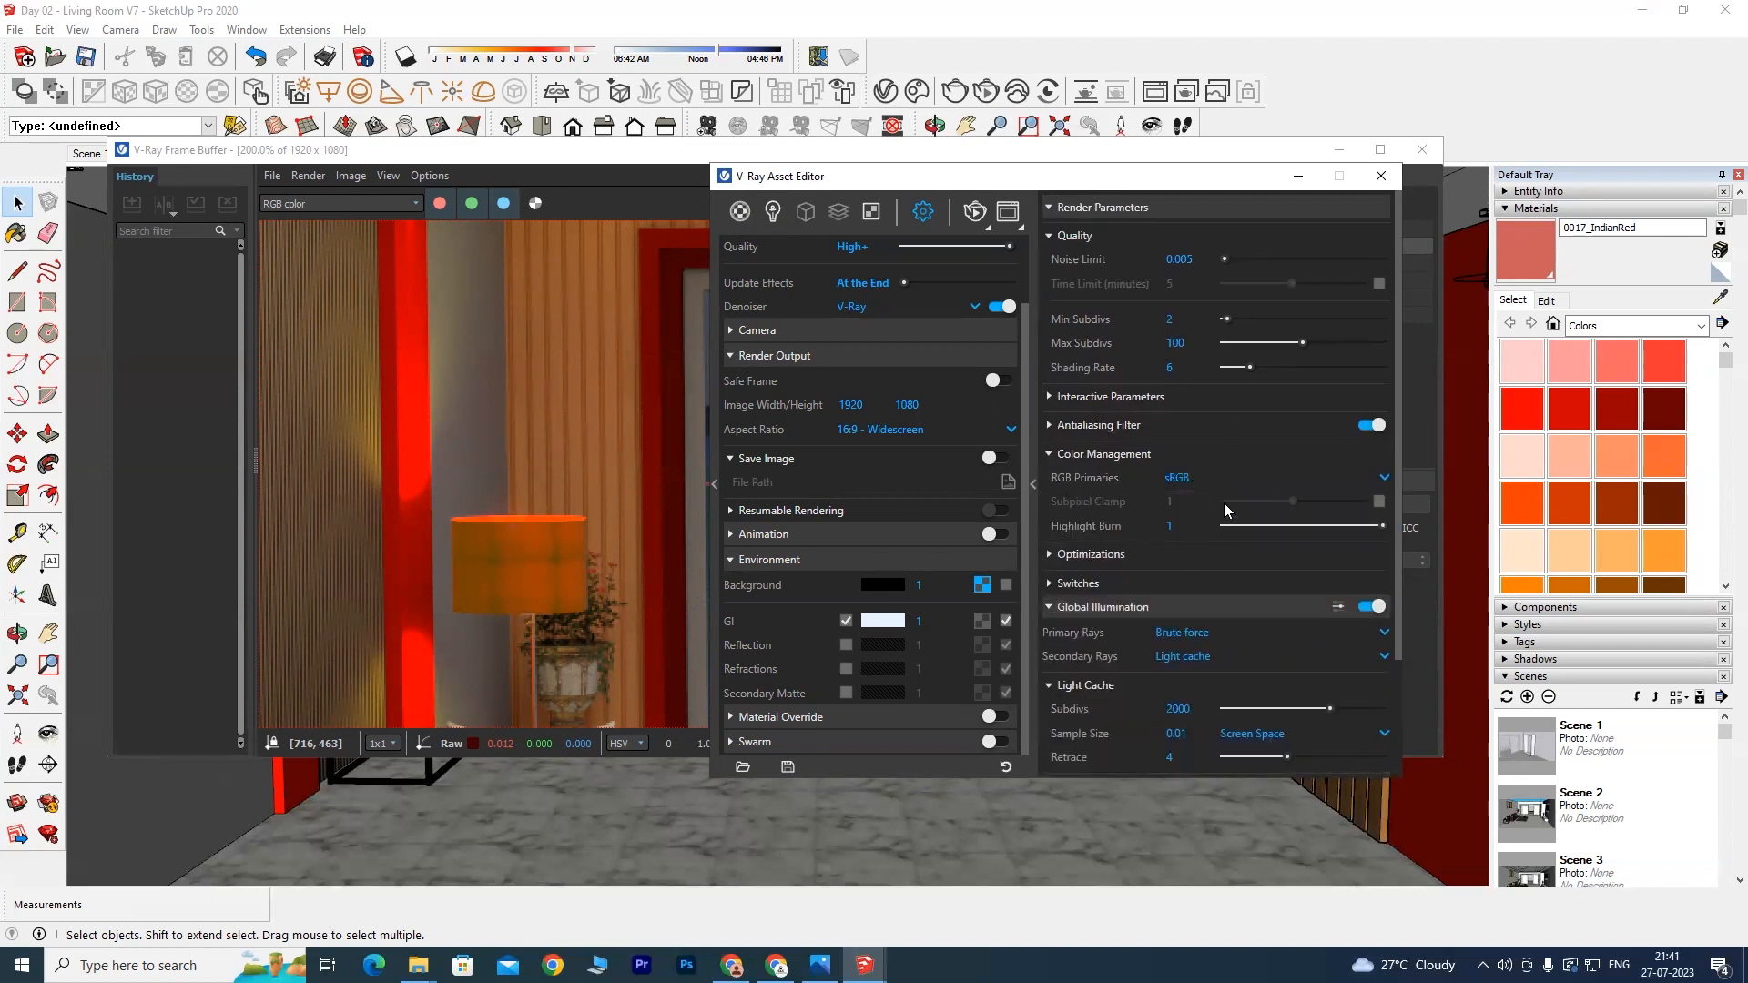
left_click(1051, 397)
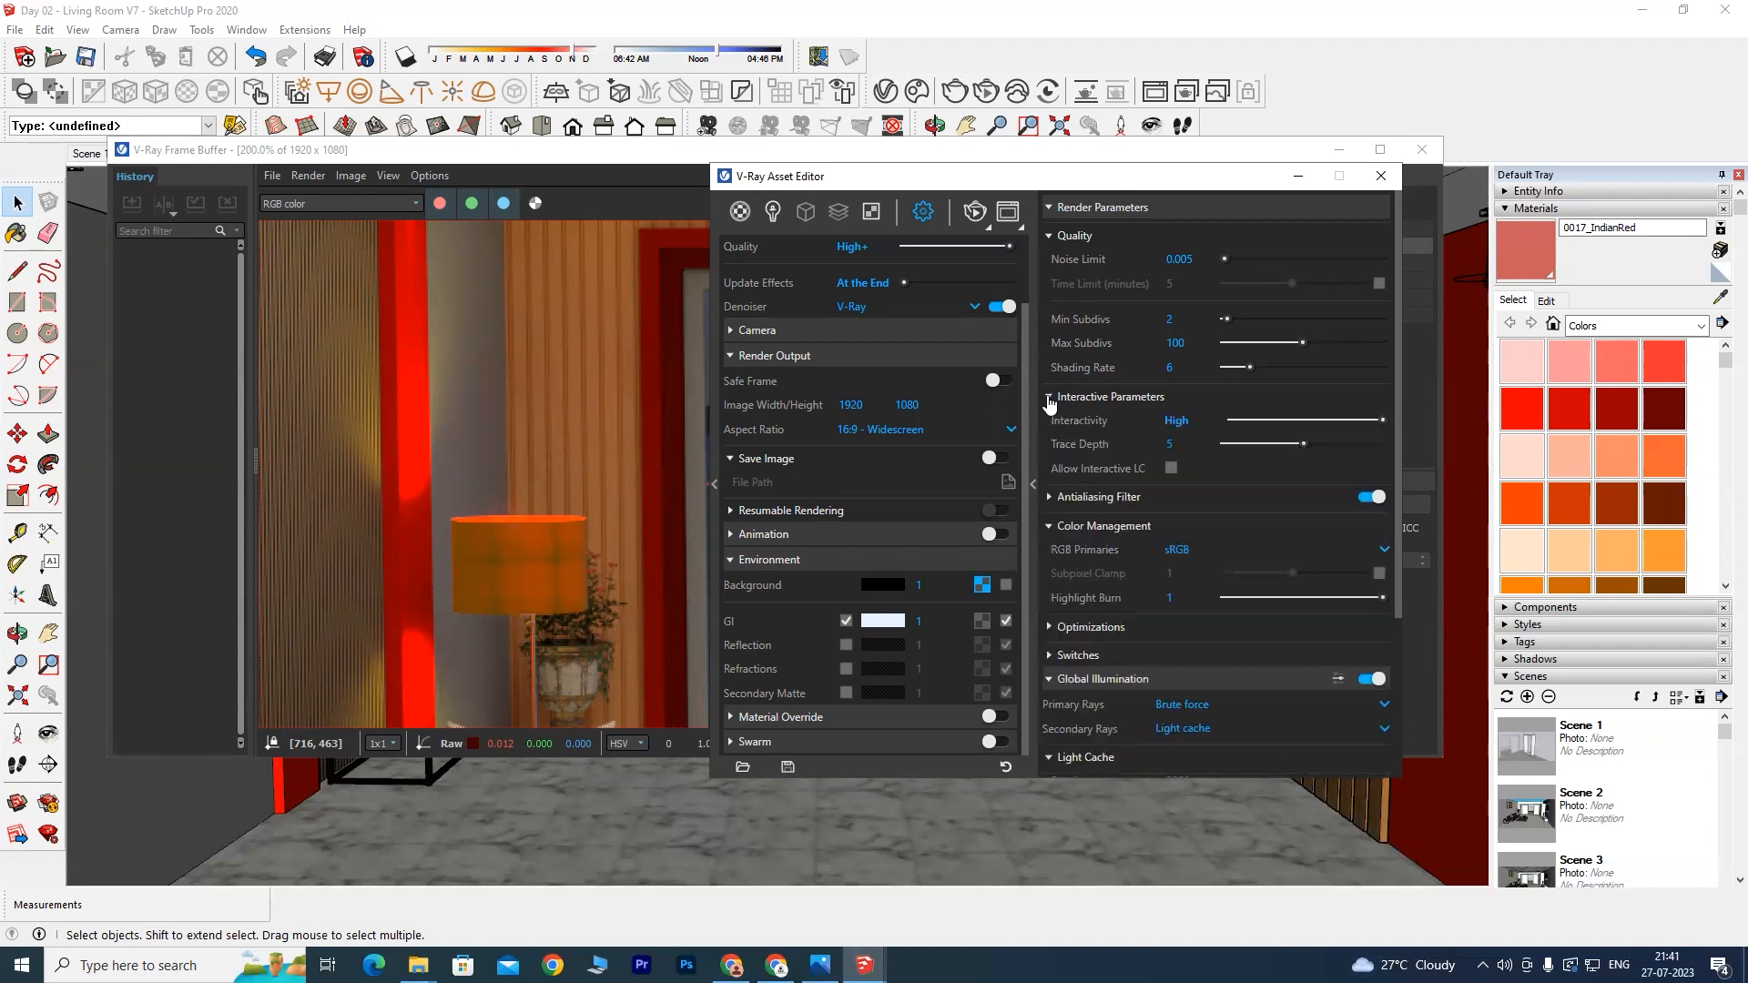
left_click(1050, 399)
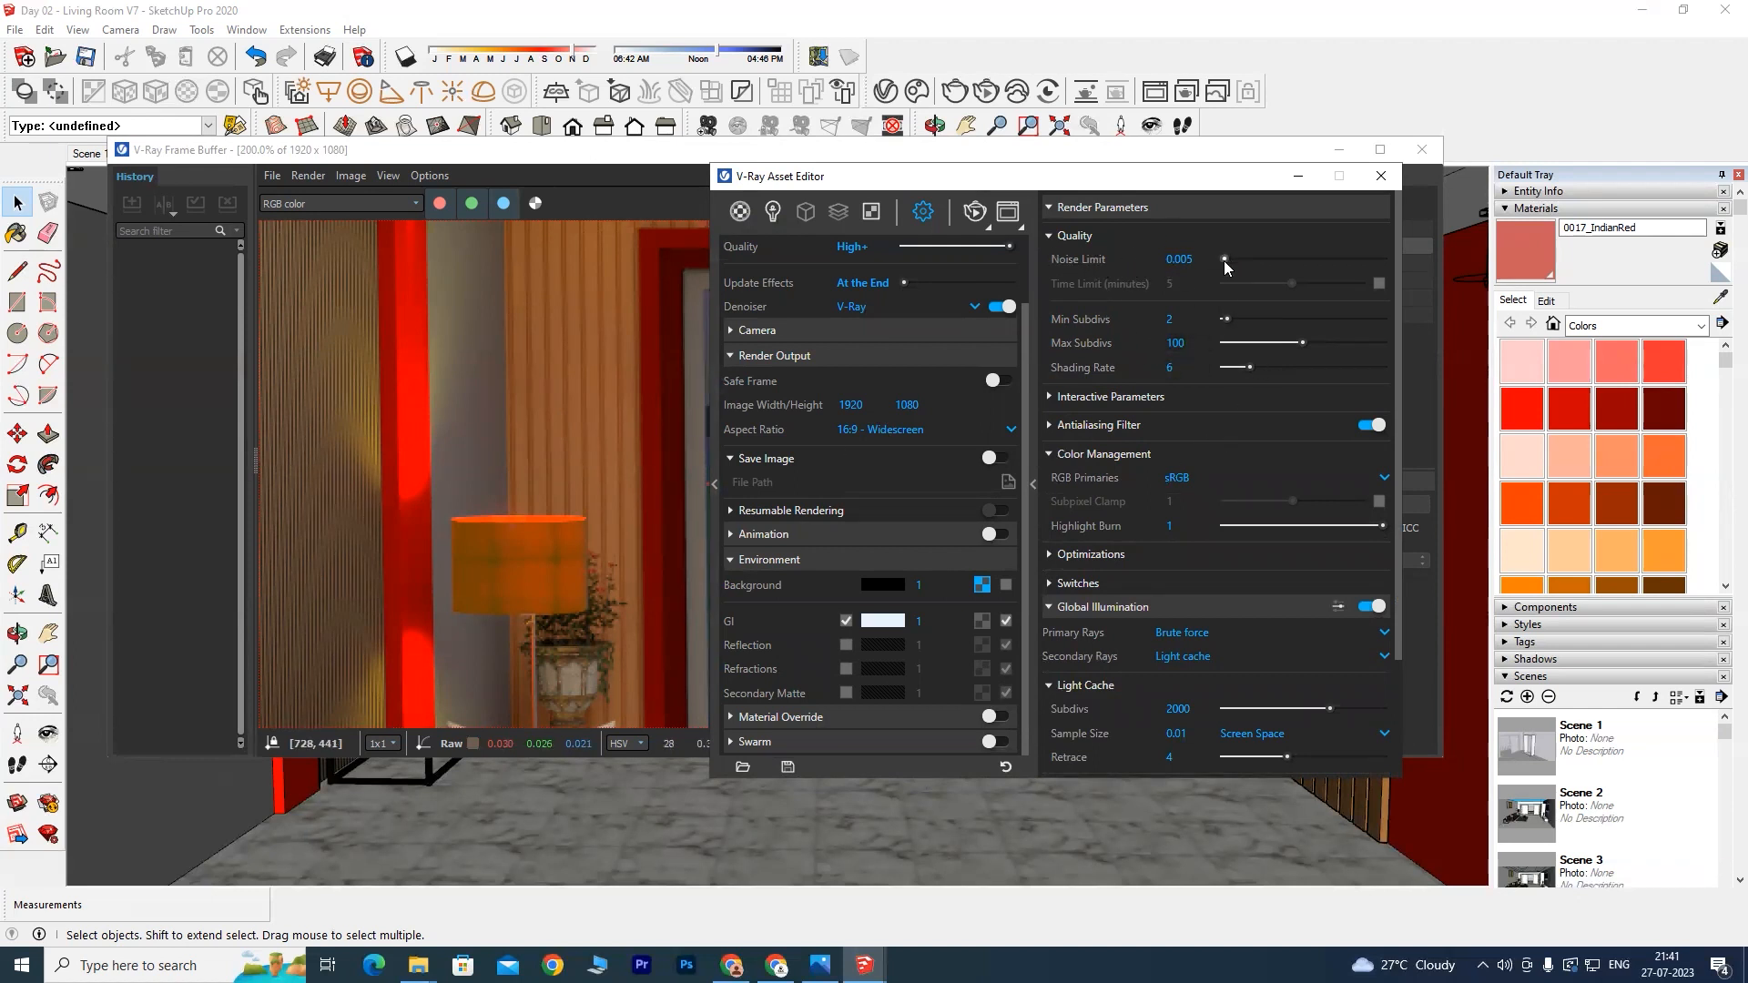
Step: Examine the red column in the render close up for noise and check the Noise Limit under Quality
scroll(479, 406, "down", 3)
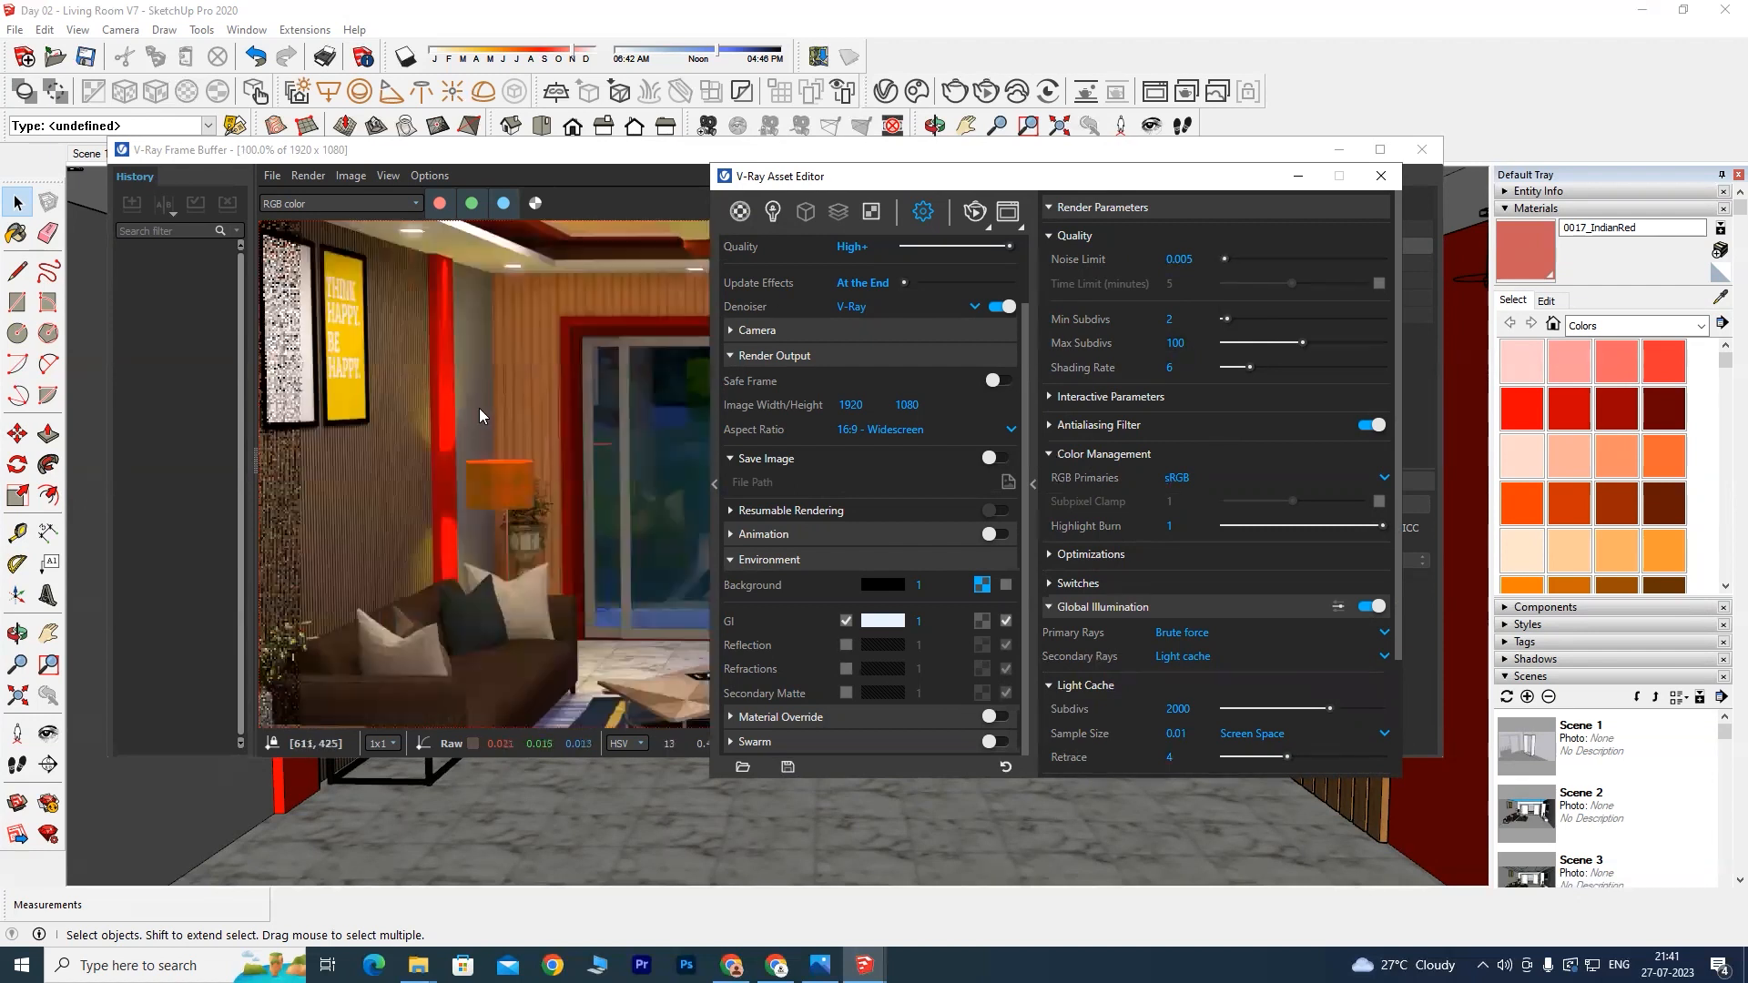
scroll(422, 342, "up", 3)
scroll(423, 343, "up", 5)
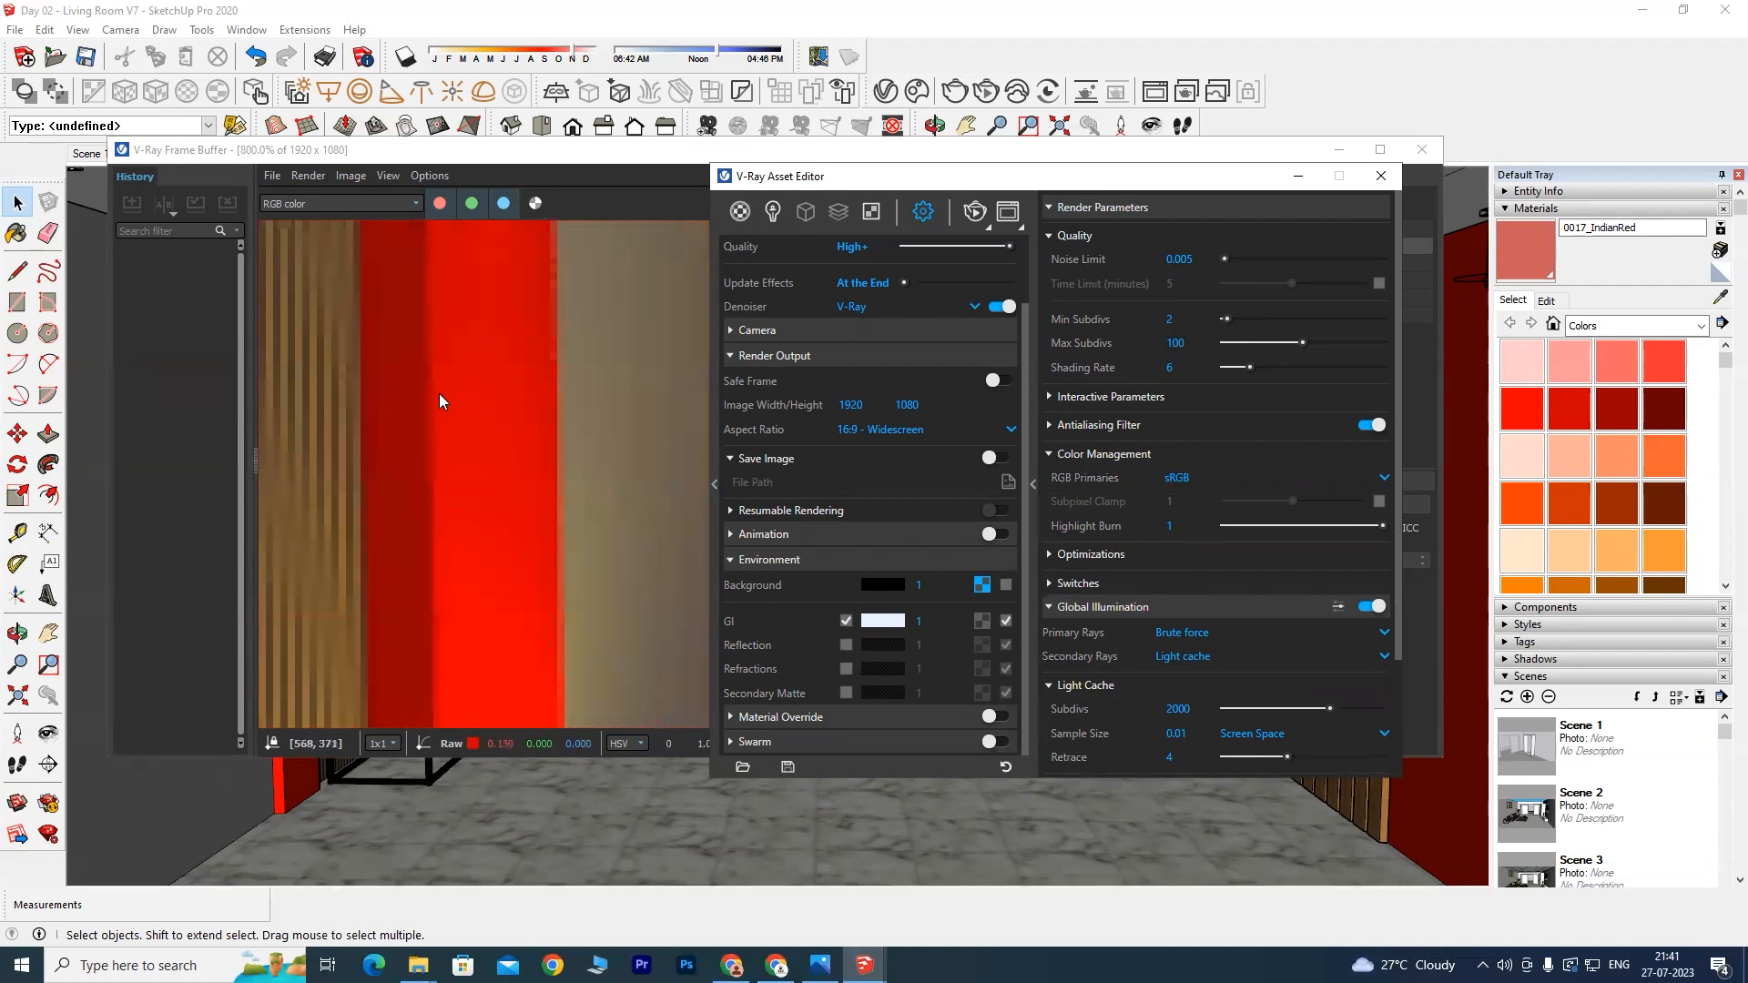
scroll(437, 393, "down", 3)
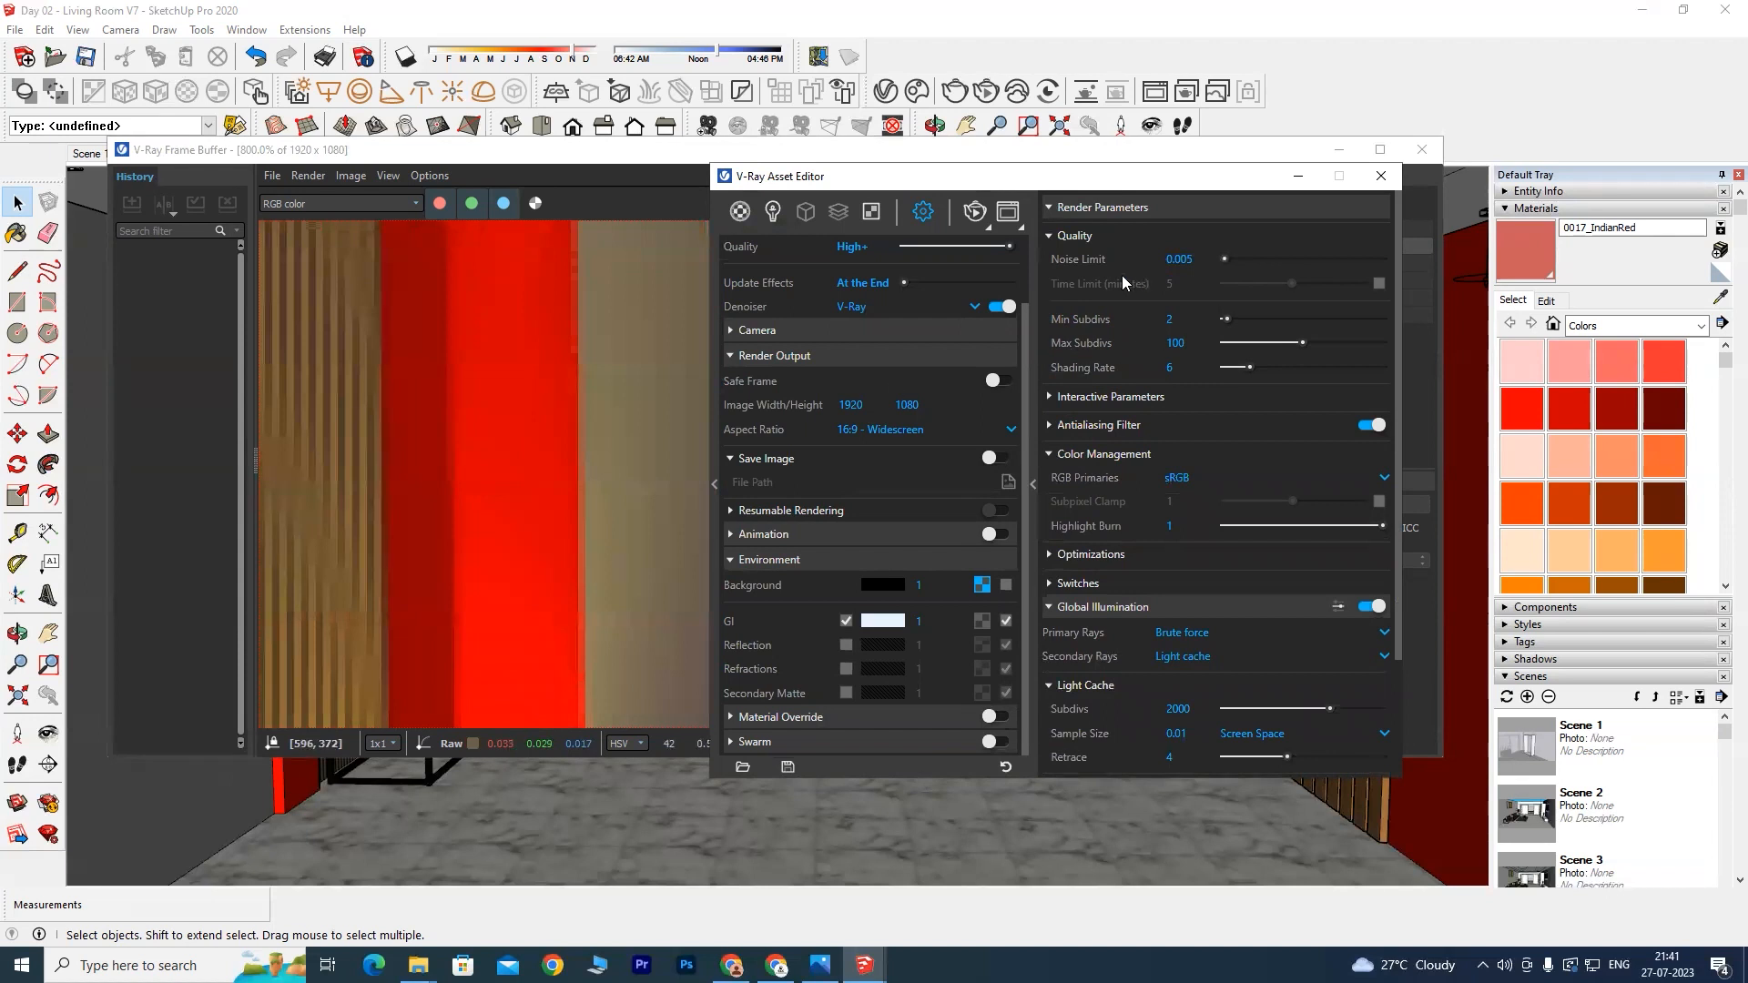
left_click_drag(1170, 257, 1204, 258)
left_click(1204, 260)
scroll(1248, 468, "down", 3)
scroll(1247, 468, "up", 3)
Step: Close the V-Ray Asset Editor and inspect the whole room render, including the glass doors
left_click(1382, 176)
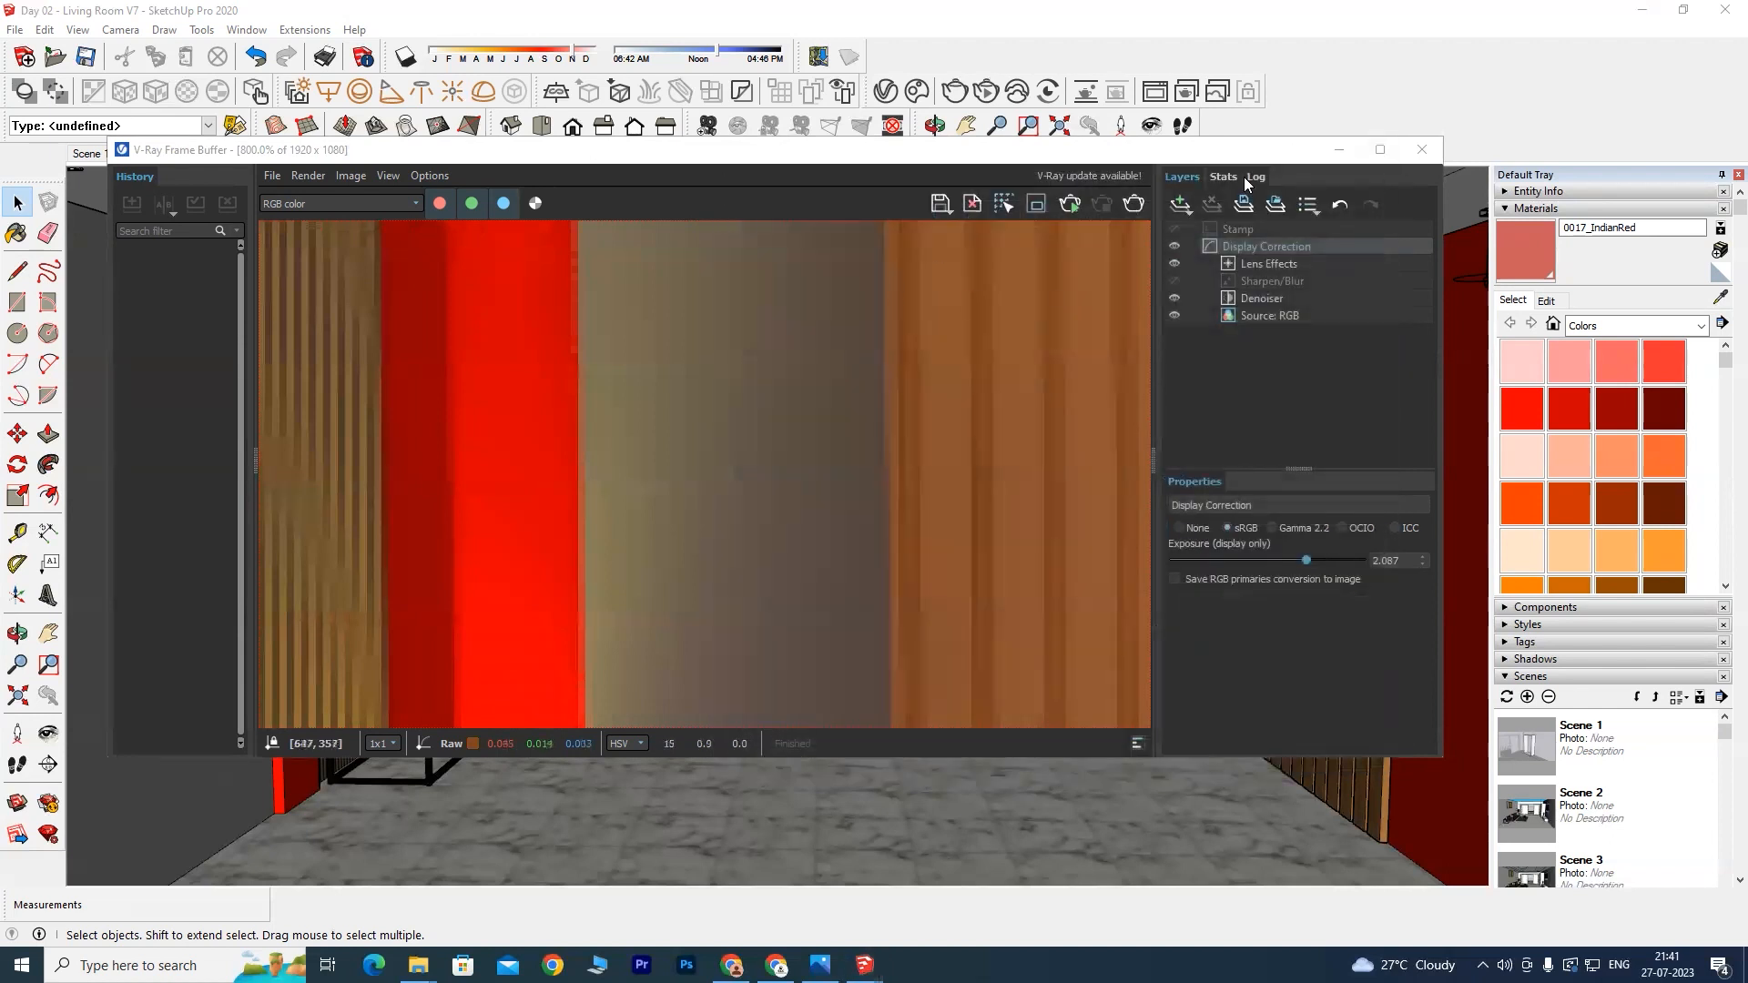
scroll(825, 394, "down", 5)
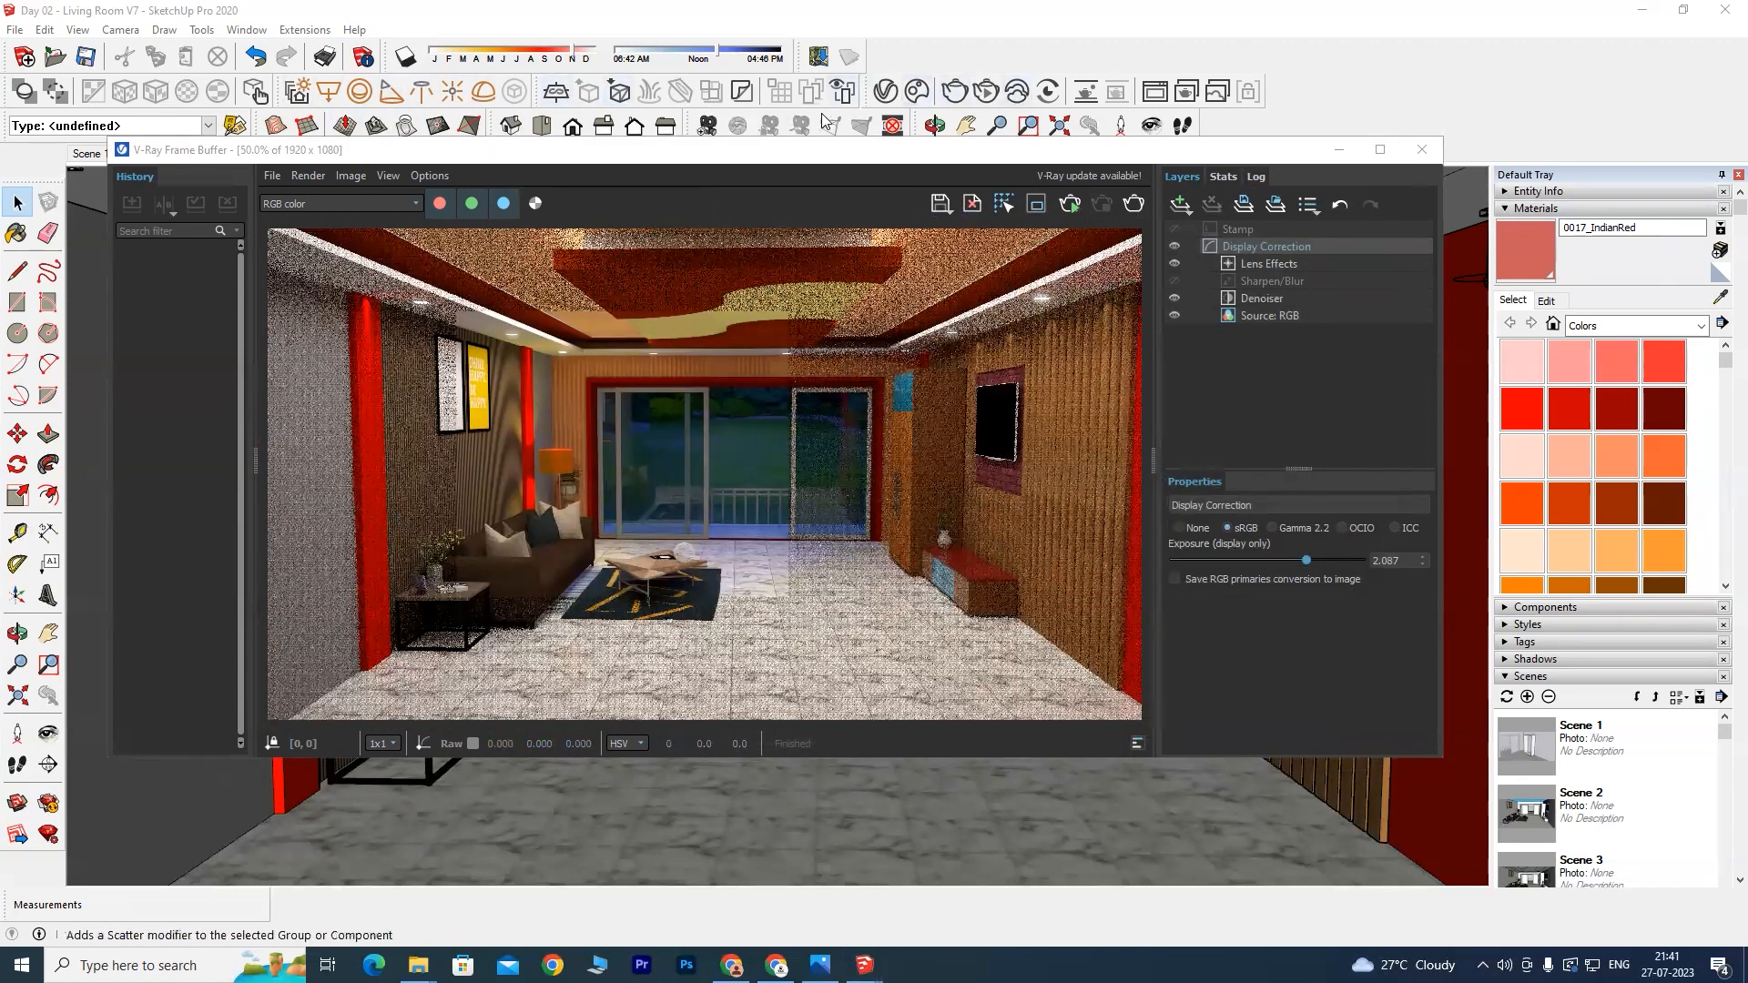
scroll(646, 414, "up", 2)
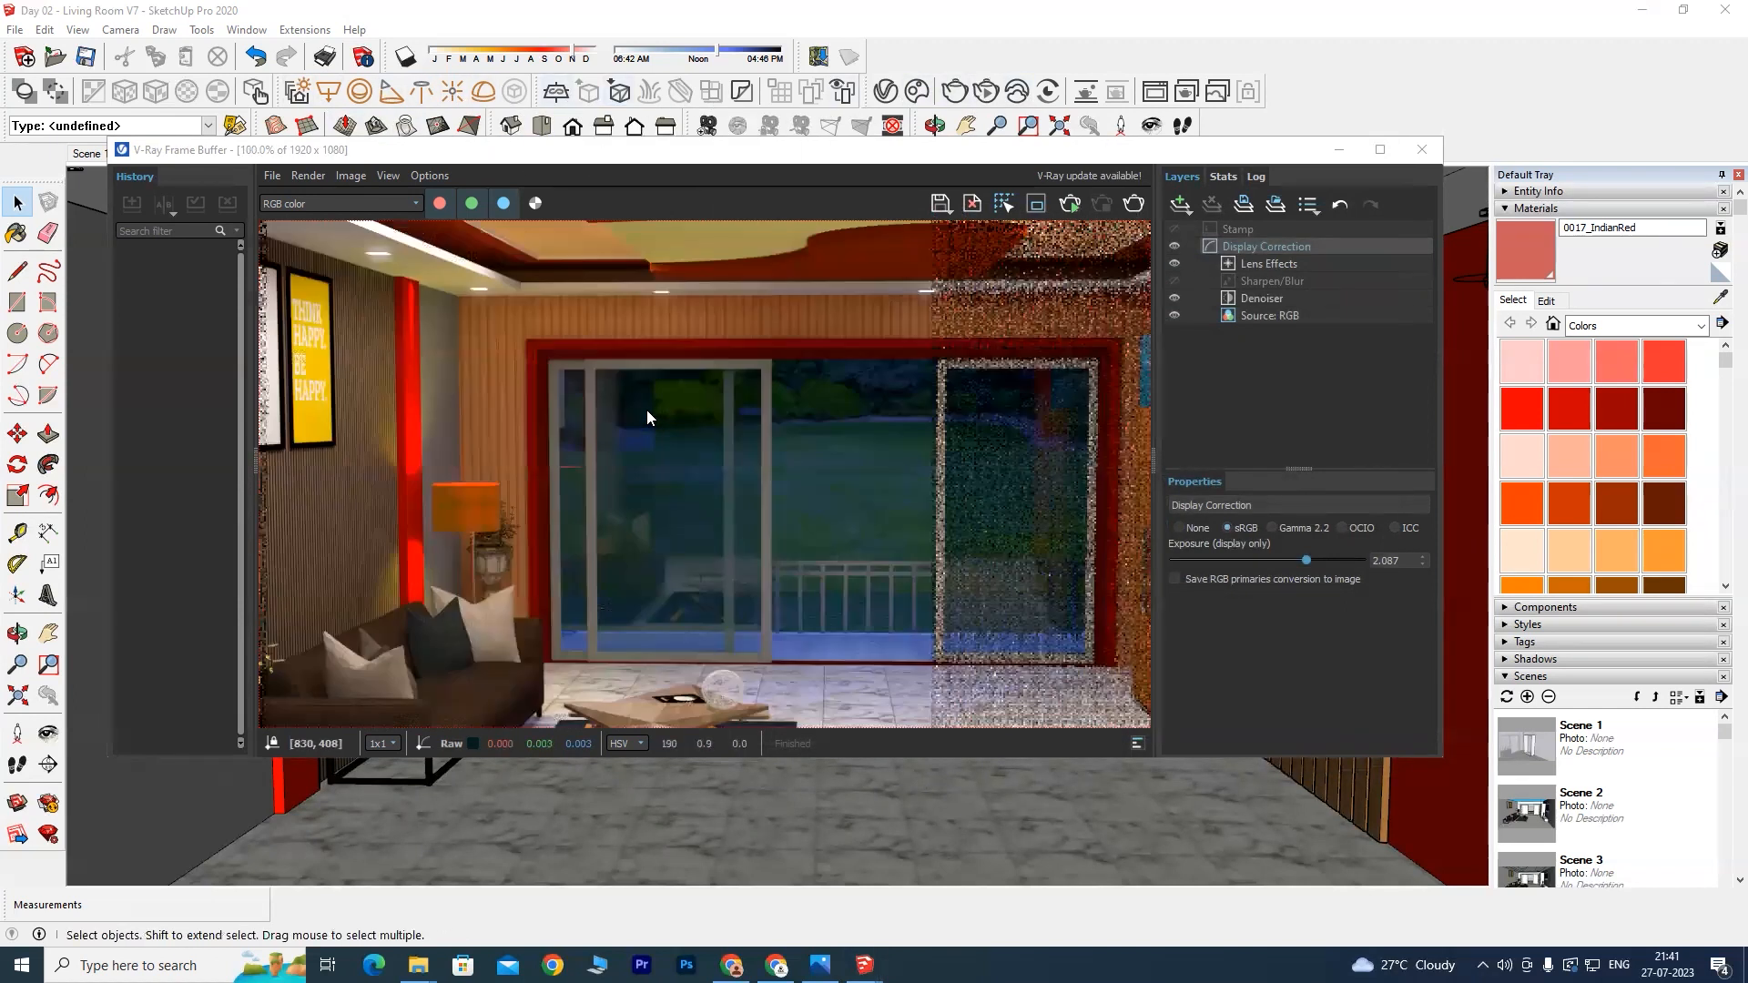